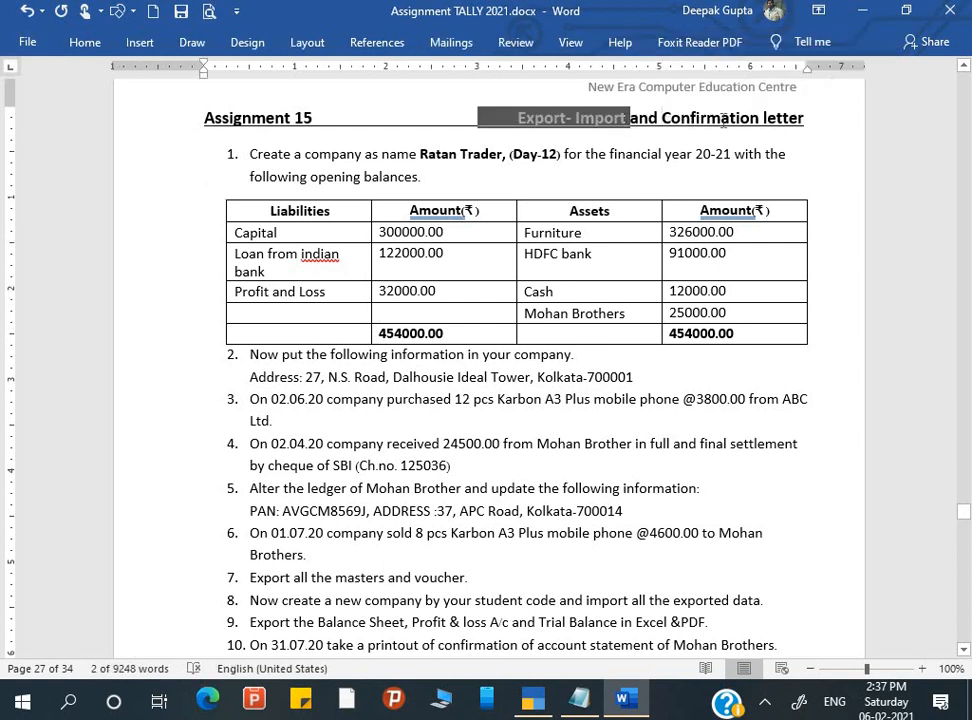
Step: Bring the Tally Notes 2021.txt notes in Notepad in front of the Word assignment
click(579, 700)
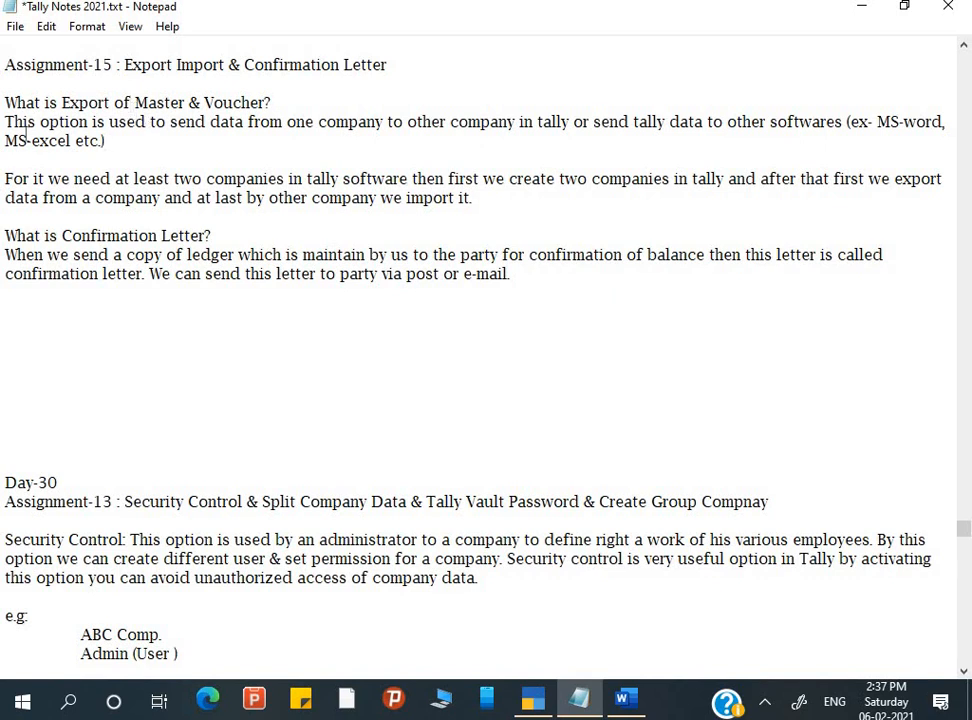
Step: Read the notes on sending Tally data elsewhere and needing two companies, then bring up TallyPrime
drag(13, 122, 838, 124)
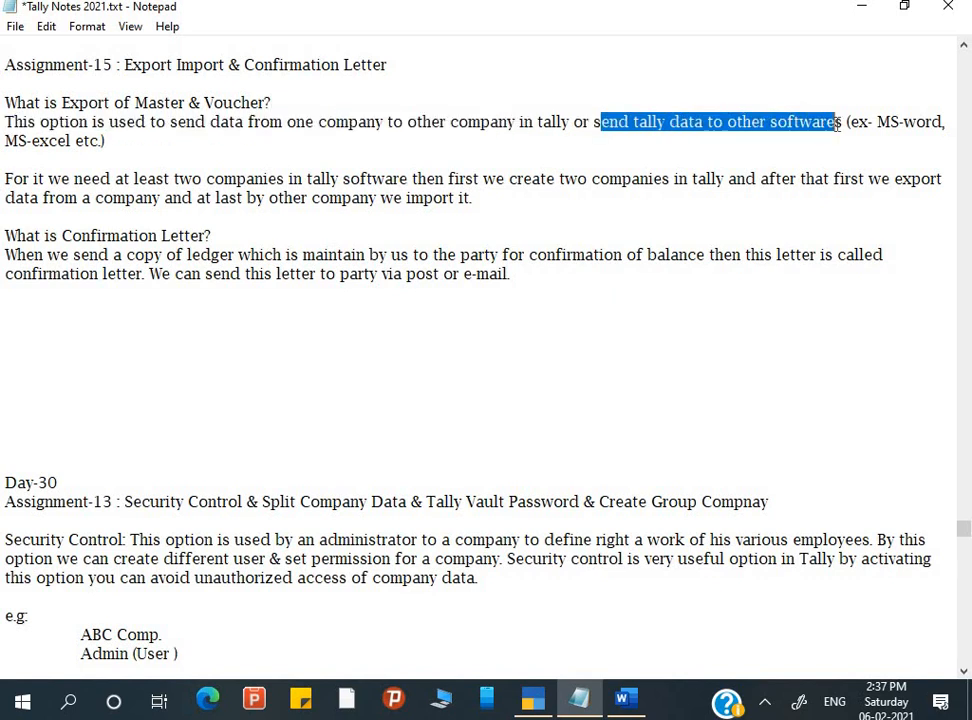
click(859, 123)
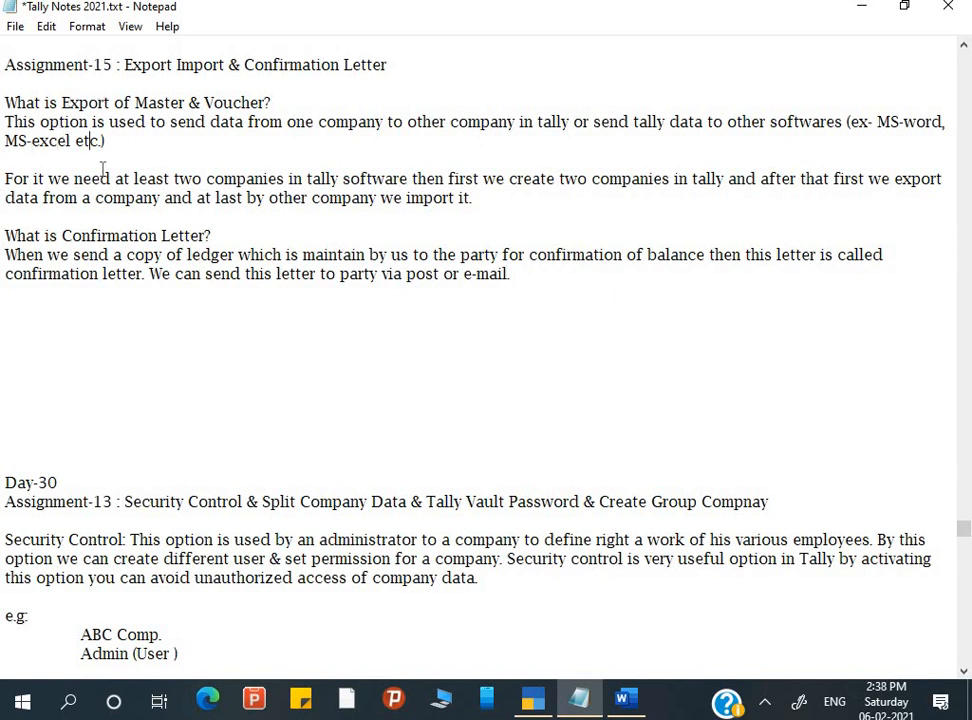
drag(7, 180, 320, 199)
drag(368, 165, 434, 207)
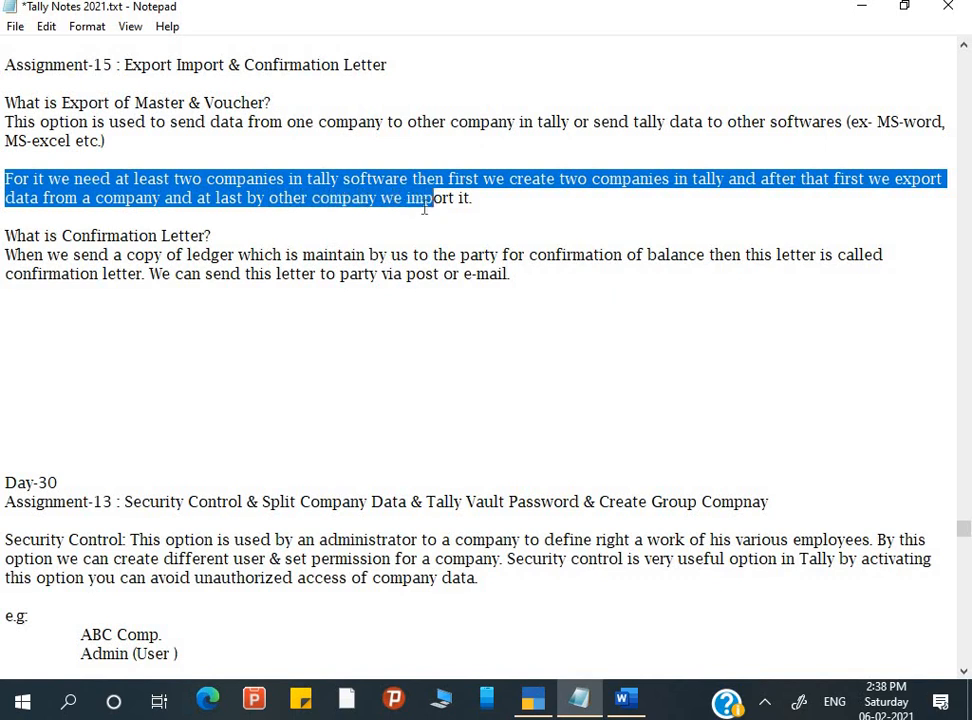
click(424, 205)
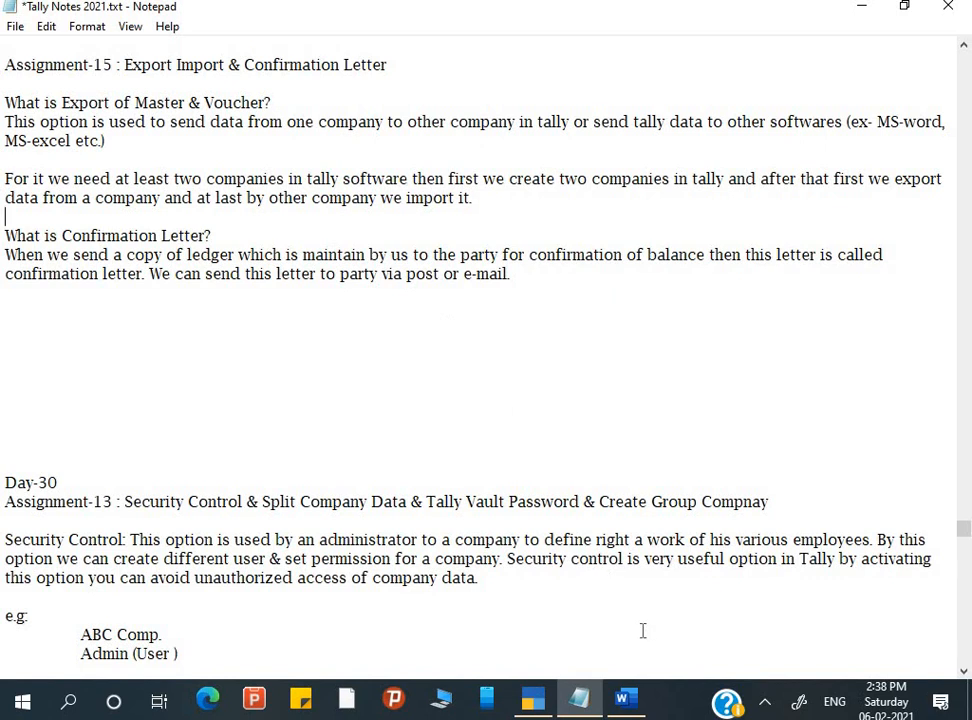
click(538, 706)
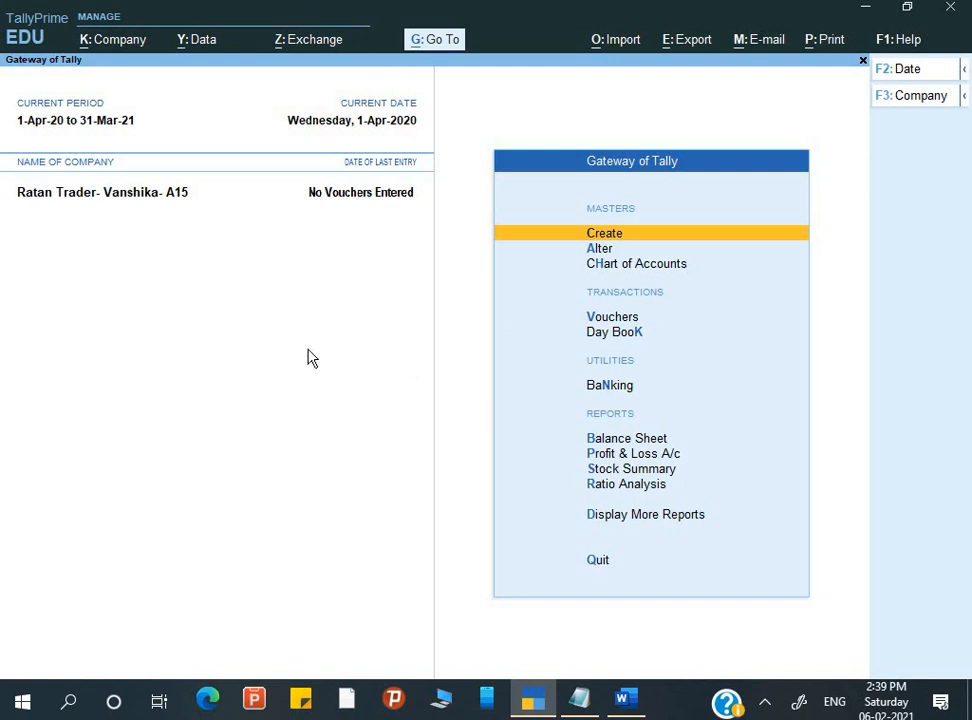
Step: Glance at the Word assignment, then return to Tally Notes 2021.txt
click(624, 700)
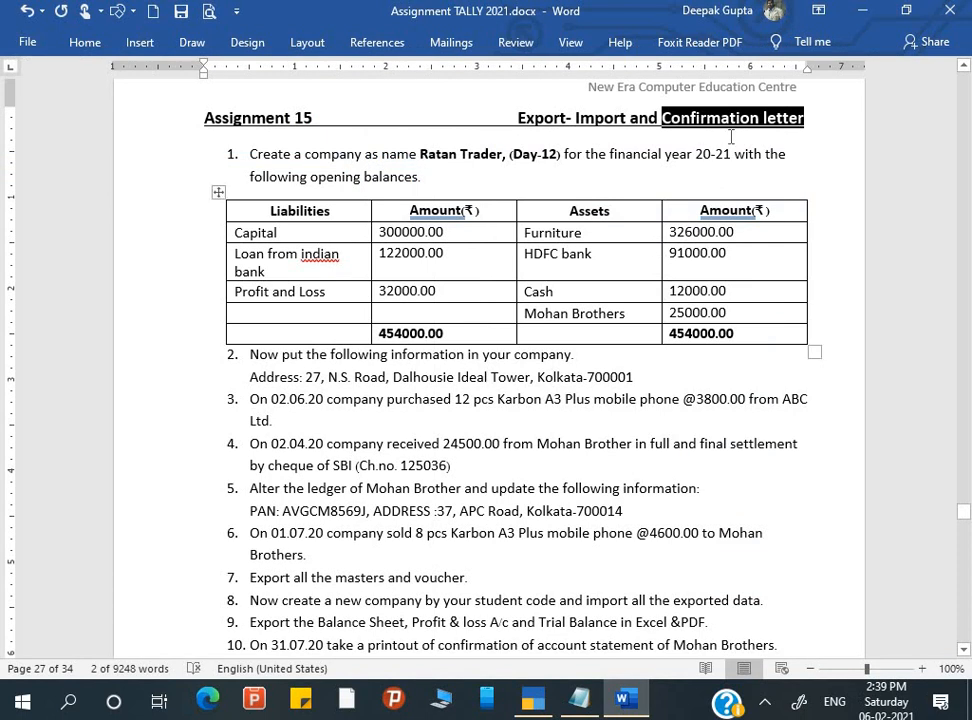
click(579, 700)
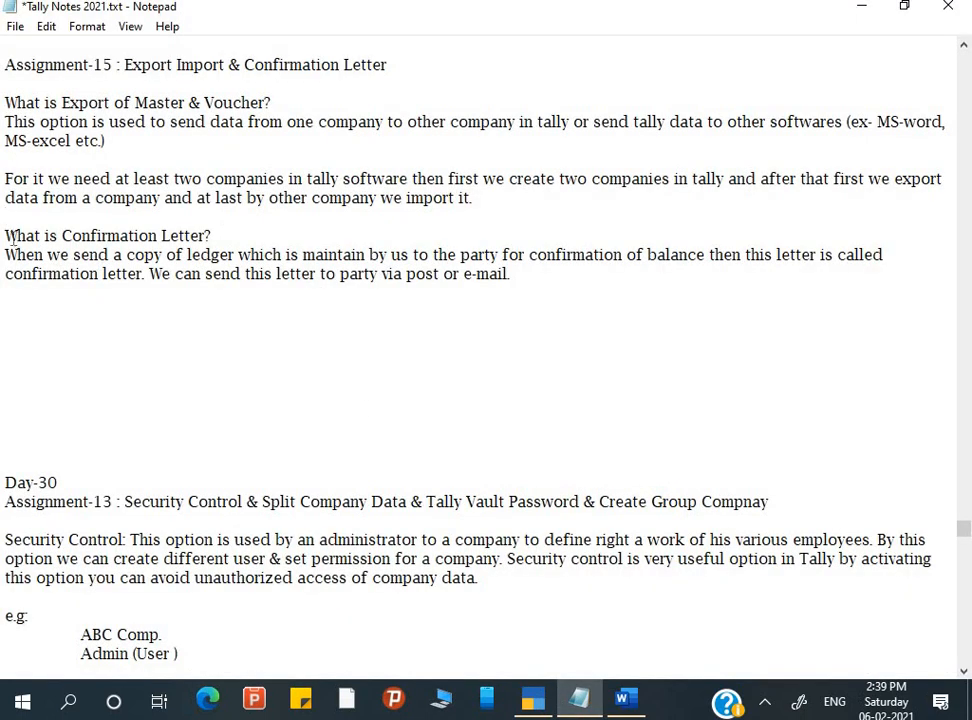
drag(5, 236, 207, 240)
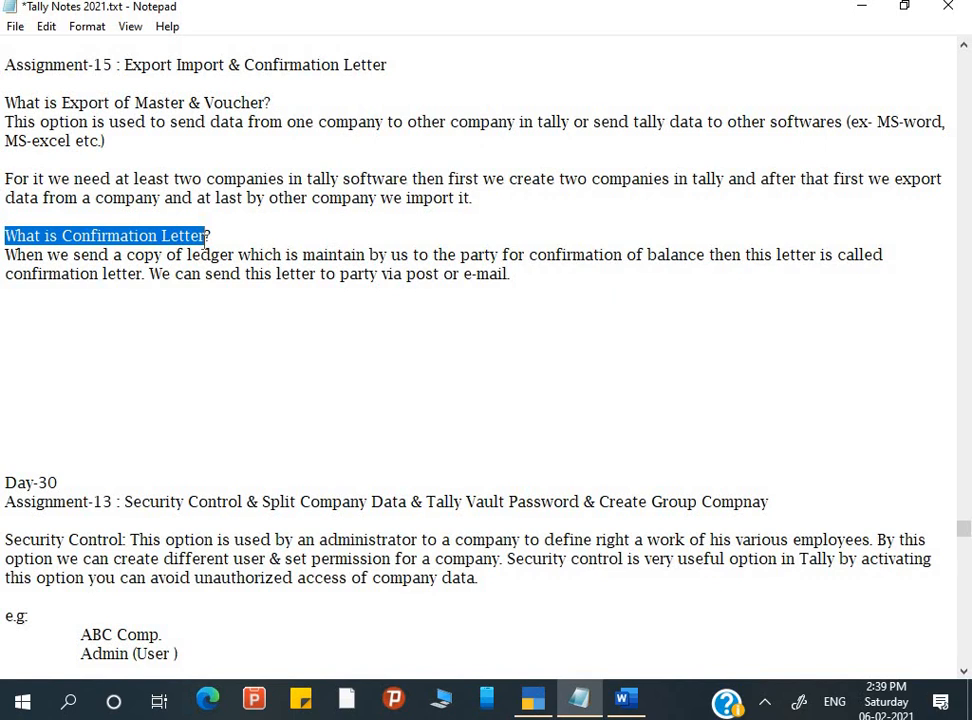
click(243, 240)
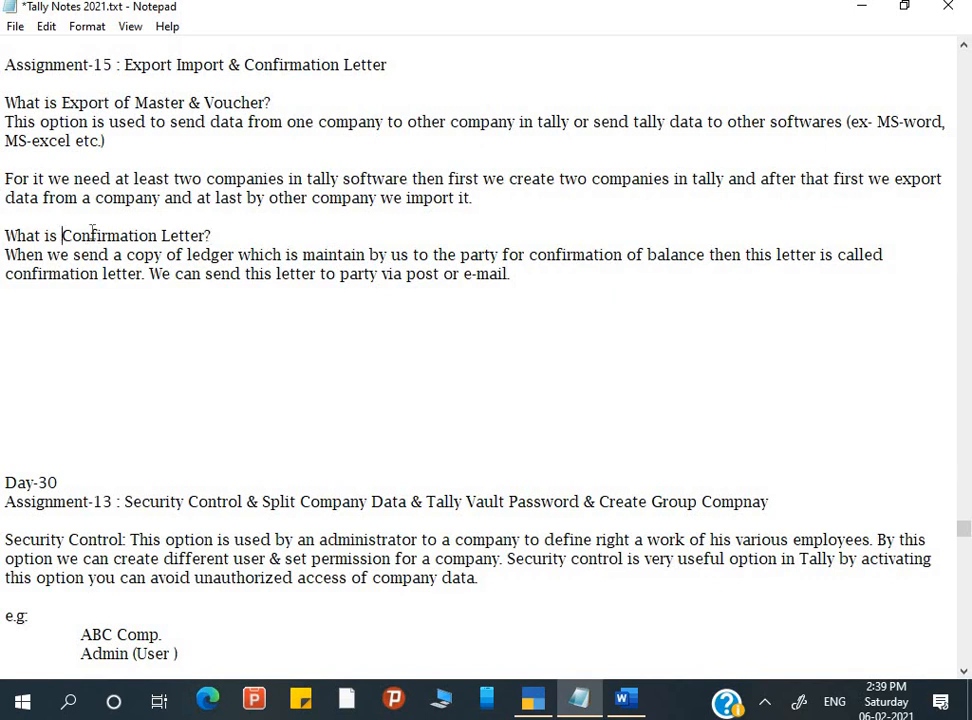
drag(63, 235, 208, 236)
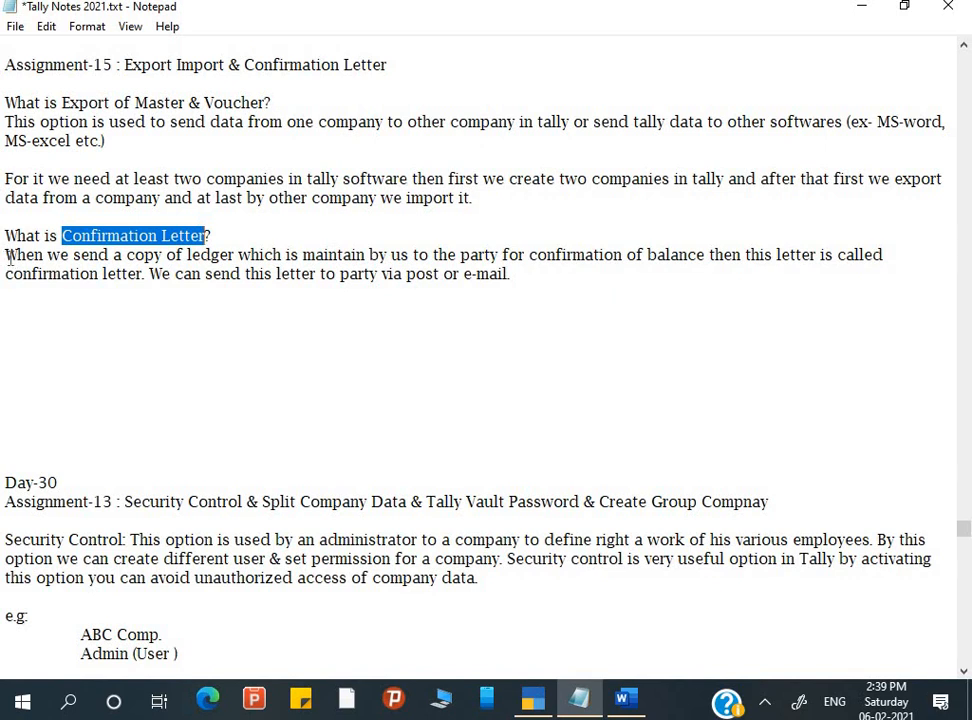
drag(4, 256, 105, 256)
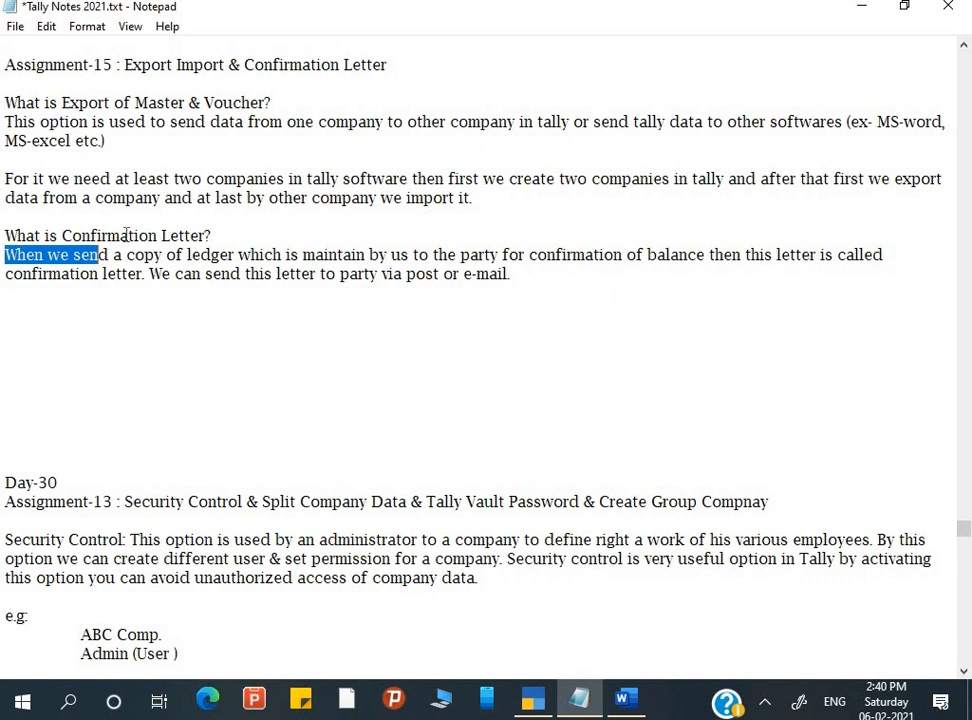
click(163, 236)
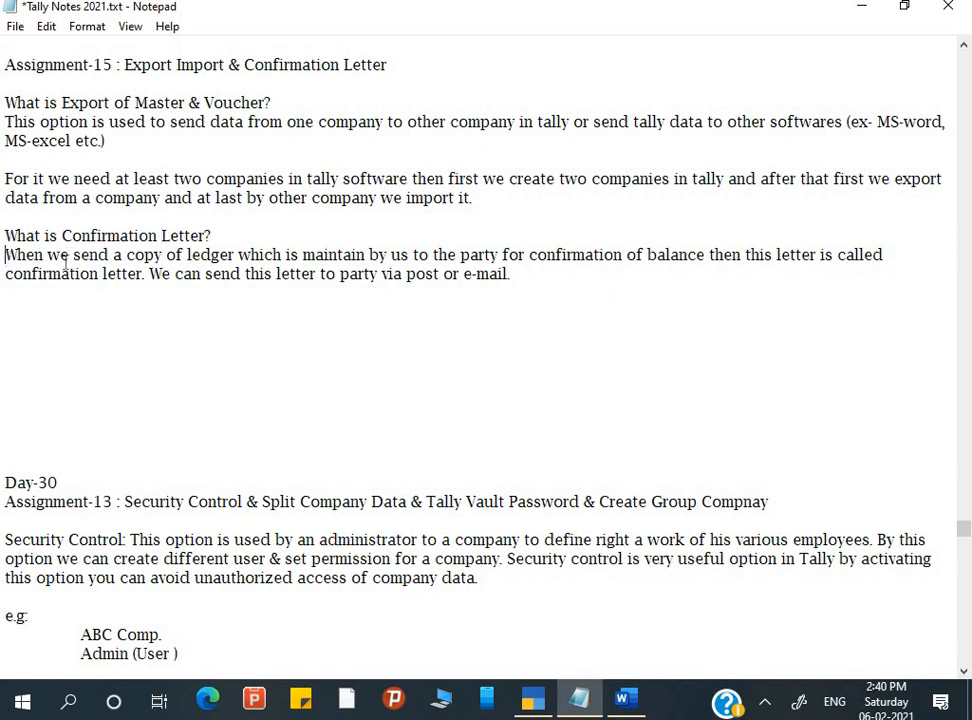
Step: Read through the confirmation letter definition, then bring the Word assignment forward
drag(6, 258, 500, 257)
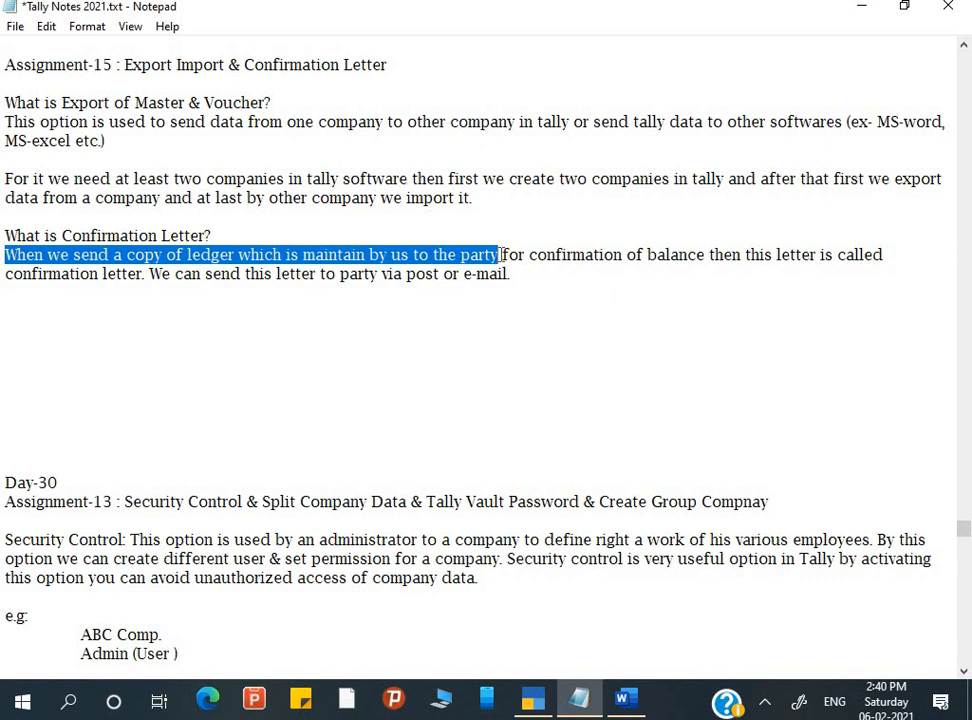
drag(519, 255, 706, 260)
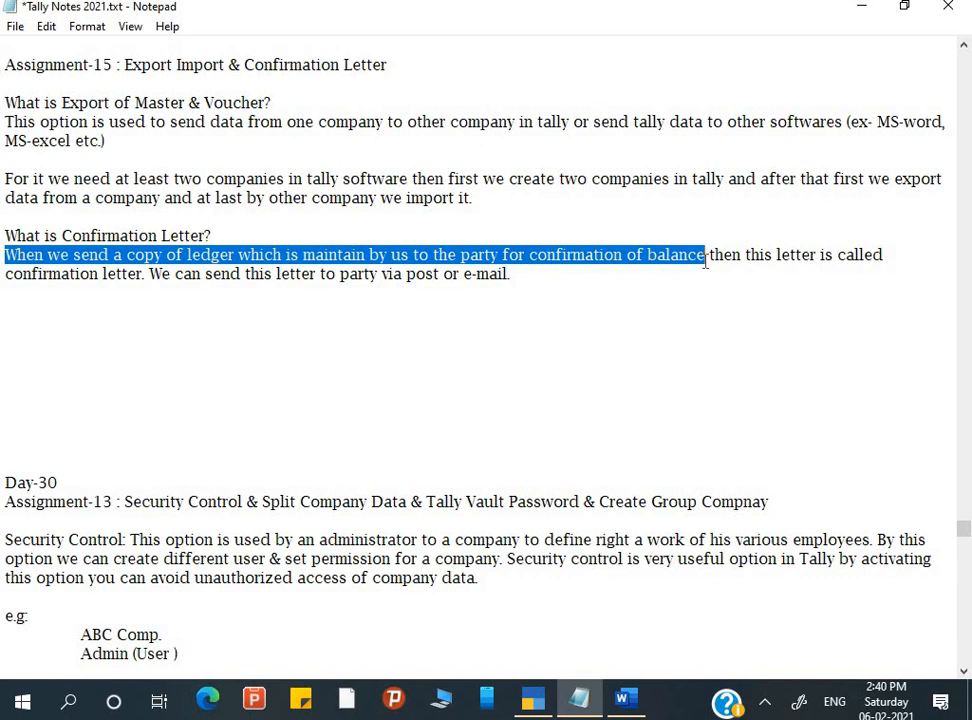
drag(706, 260, 503, 273)
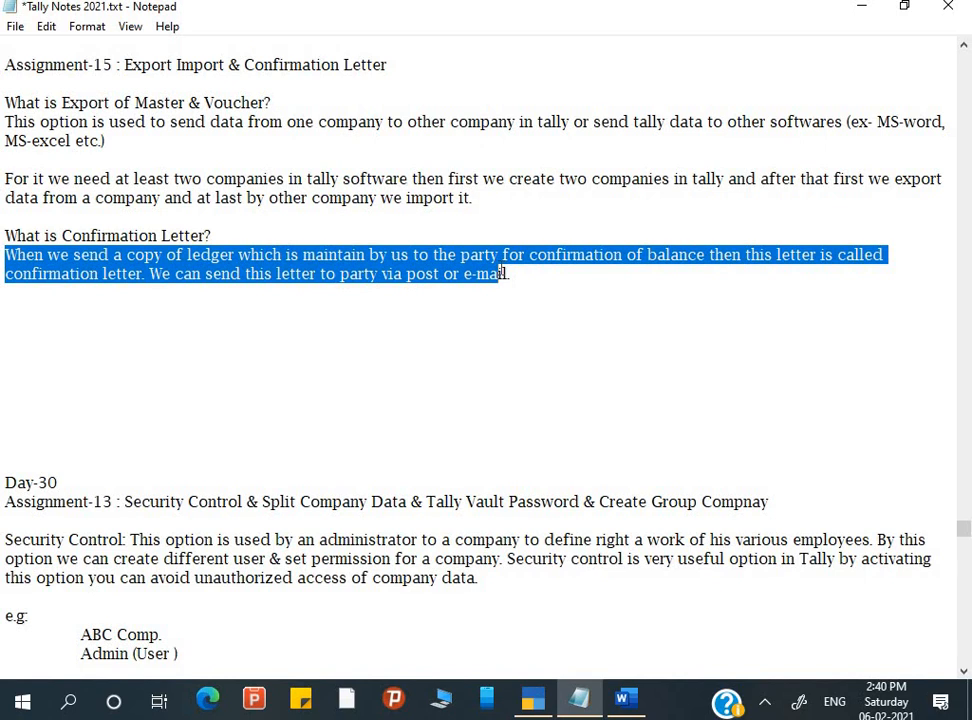
click(527, 273)
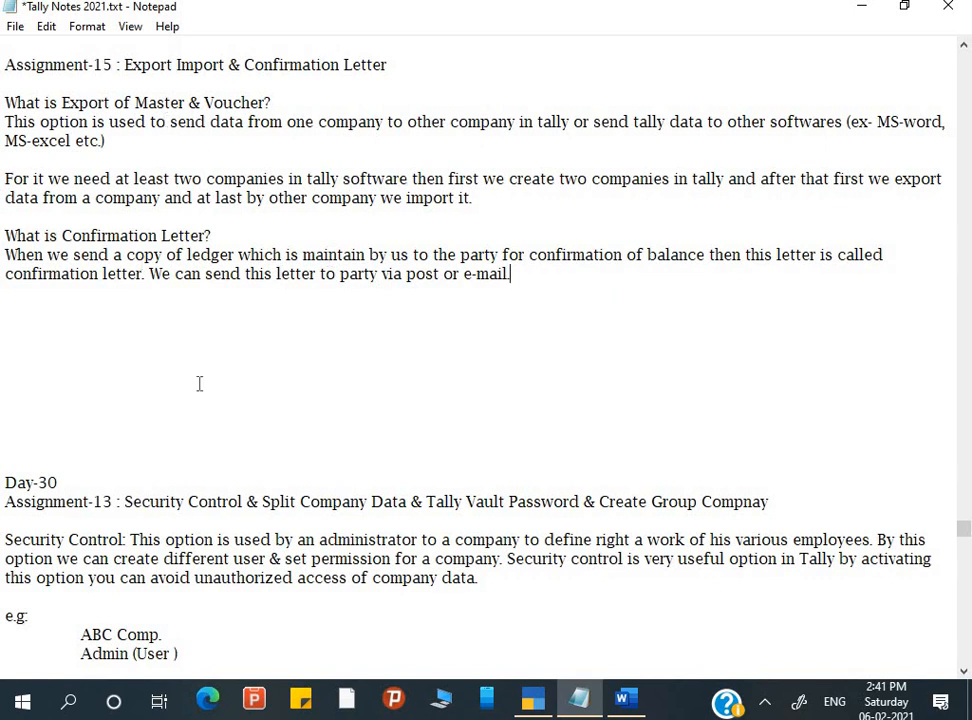
click(626, 700)
Step: Check the Ratan Trader opening balances table, switching between Word and TallyPrime
click(343, 318)
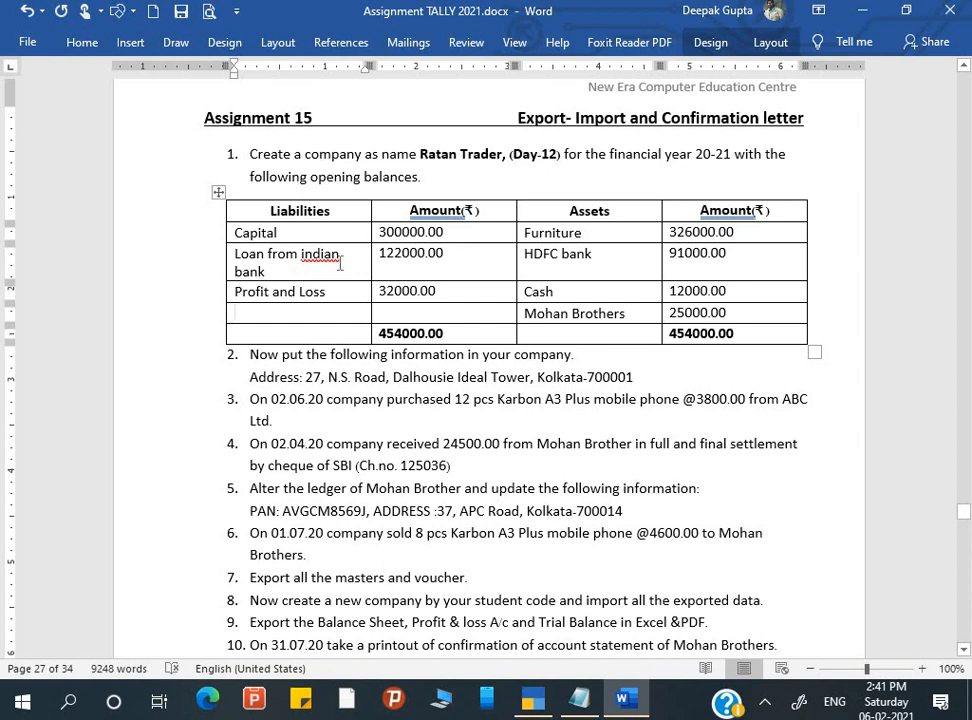
key(alt+Tab)
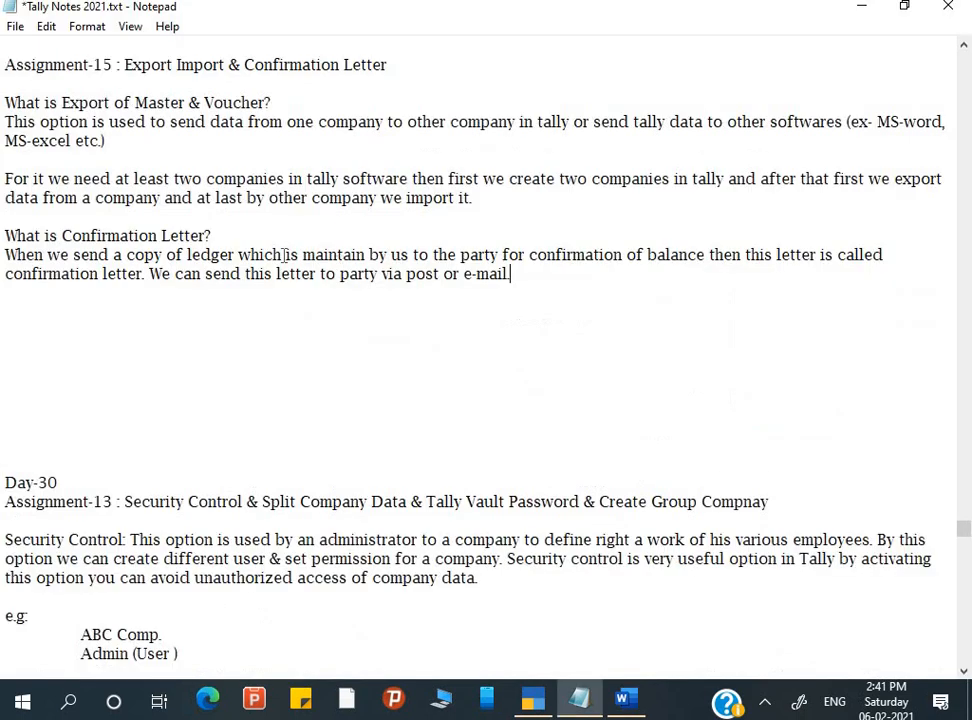
click(543, 699)
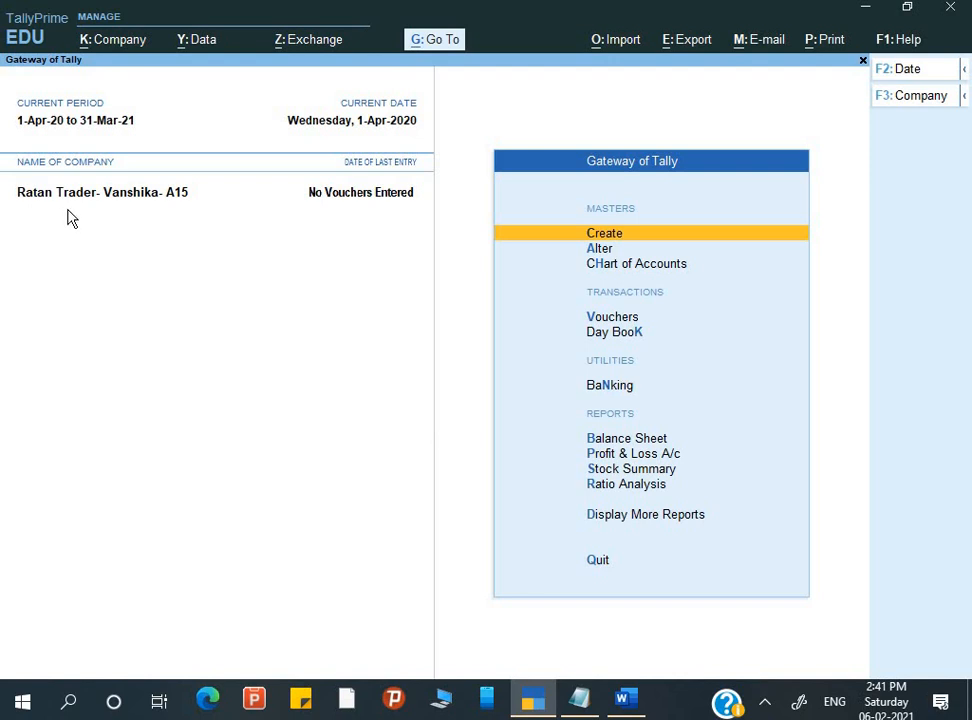
key(alt+Tab)
key(alt+Tab)
key(alt+Tab)
key(Tab)
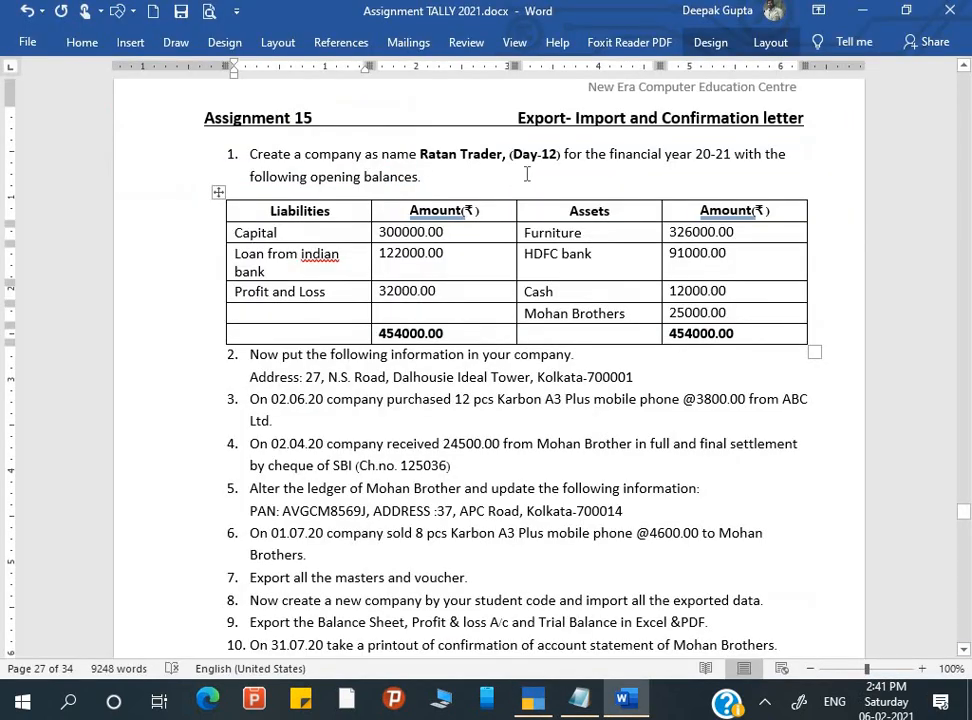
key(alt+Tab)
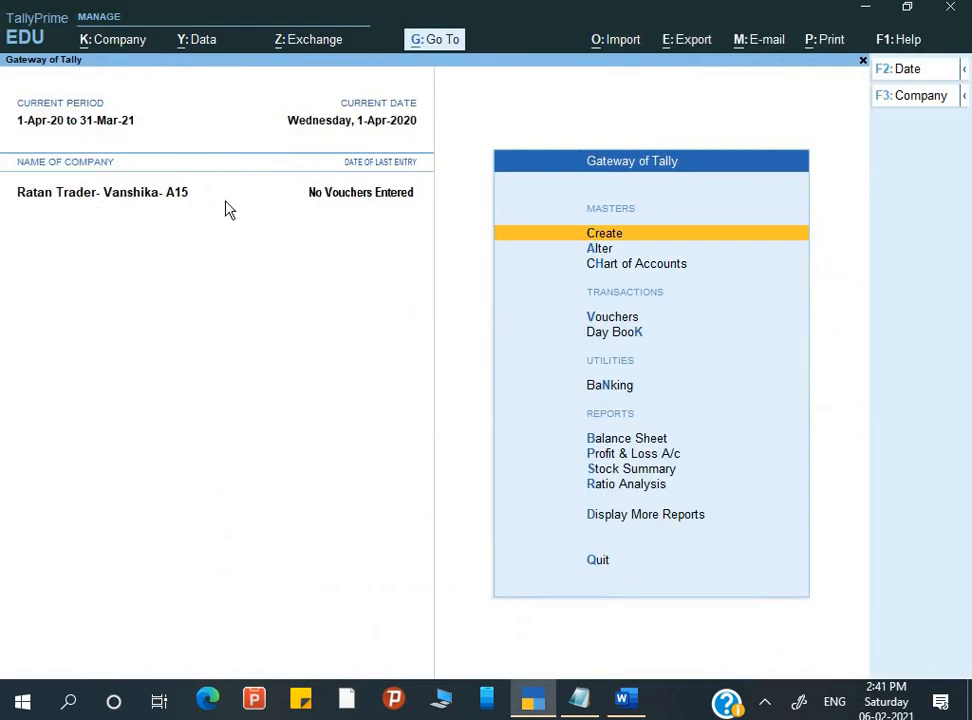
key(alt+Tab)
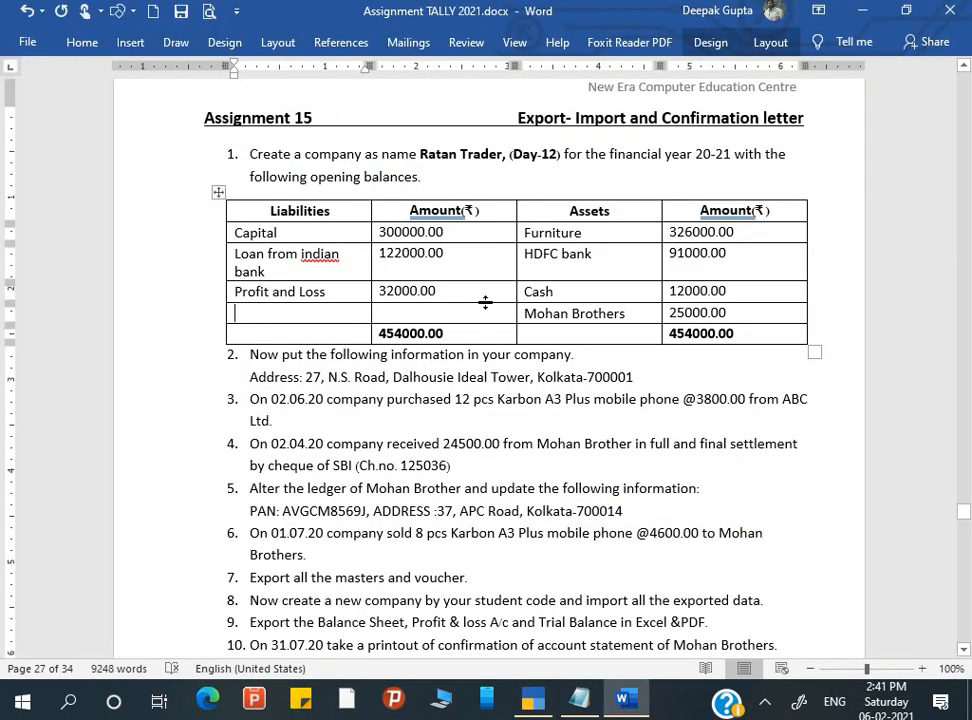
key(alt+Tab)
Step: Open the Chart of Accounts list of masters and move toward Voucher Types
key(Down)
key(Down)
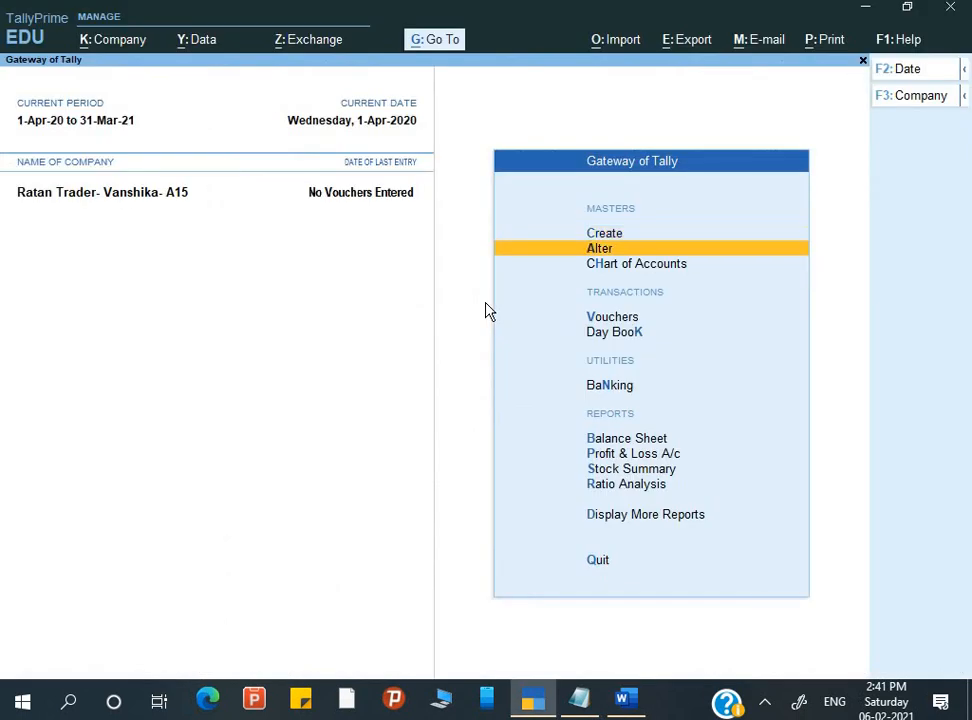
key(Return)
key(Down)
key(Down)
key(Up)
key(Up)
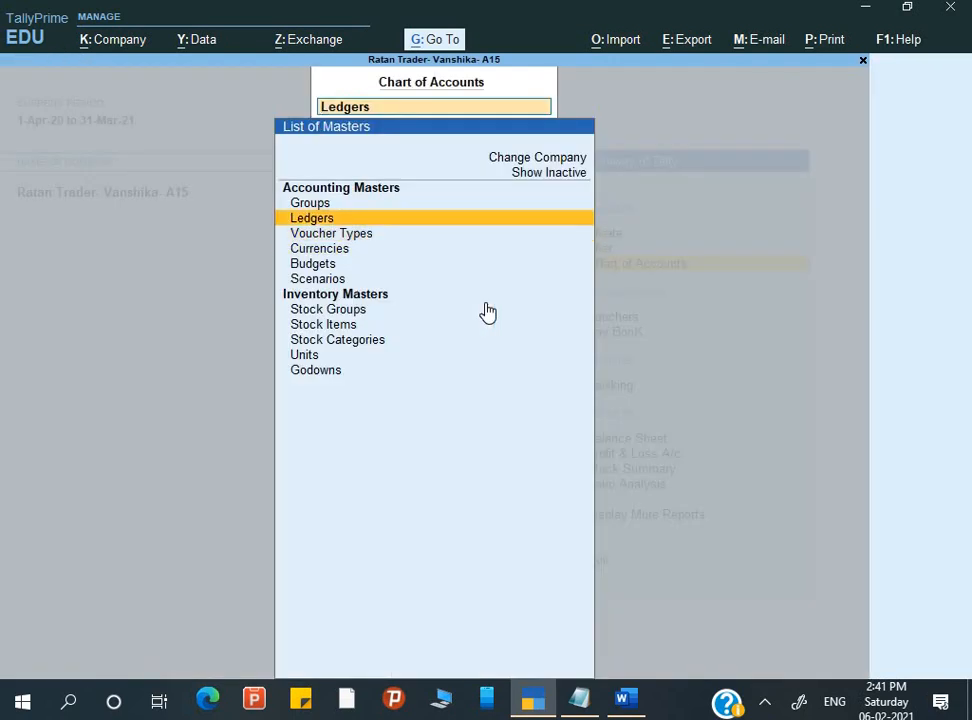
Step: Open Multi Ledger Alteration for all ledgers from the Chart of Accounts
key(Down)
key(Return)
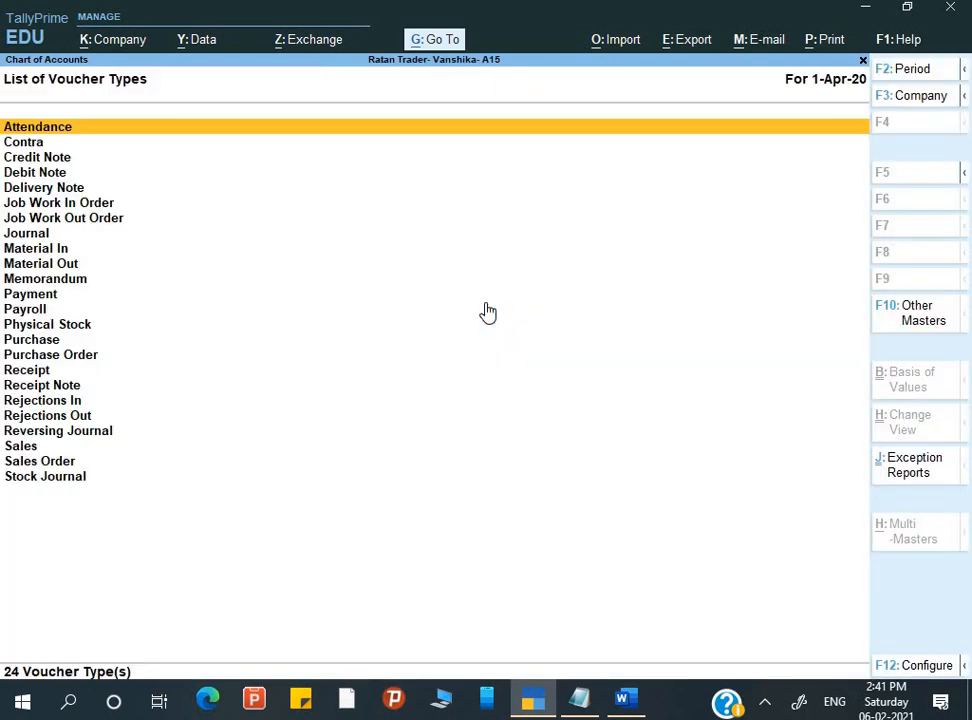
key(Escape)
key(Return)
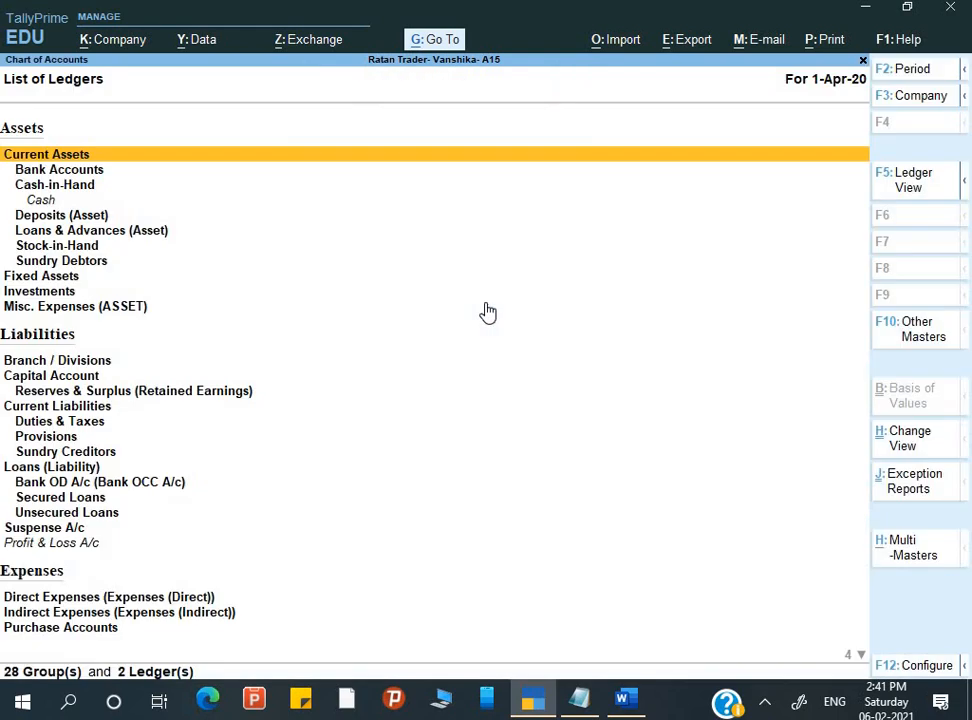
key(alt+h)
key(Down)
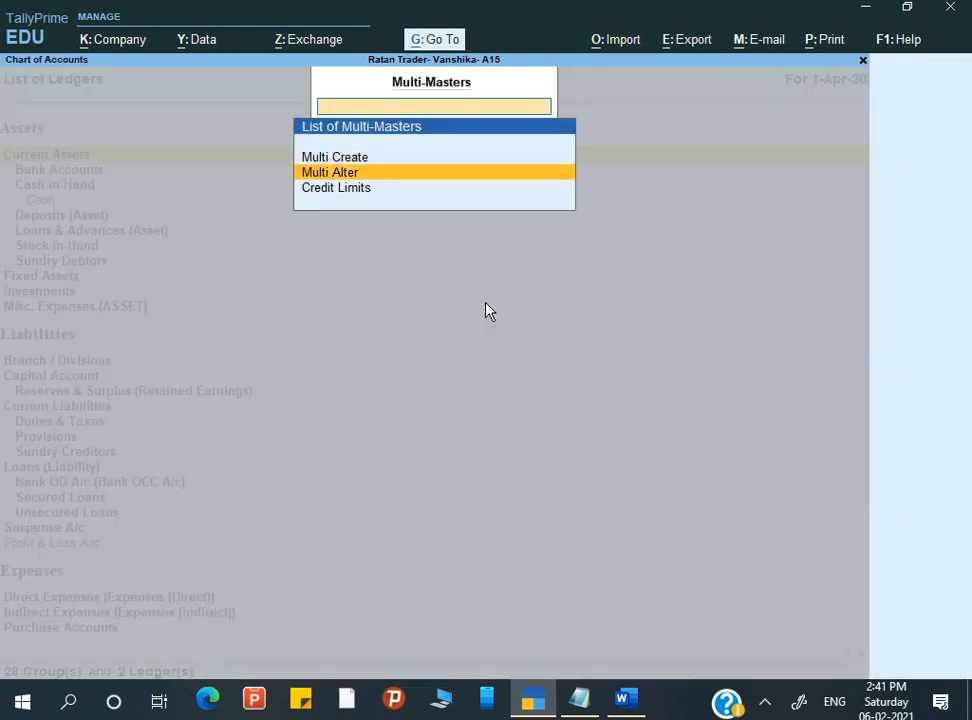
key(Return)
key(Return)
key(Return)
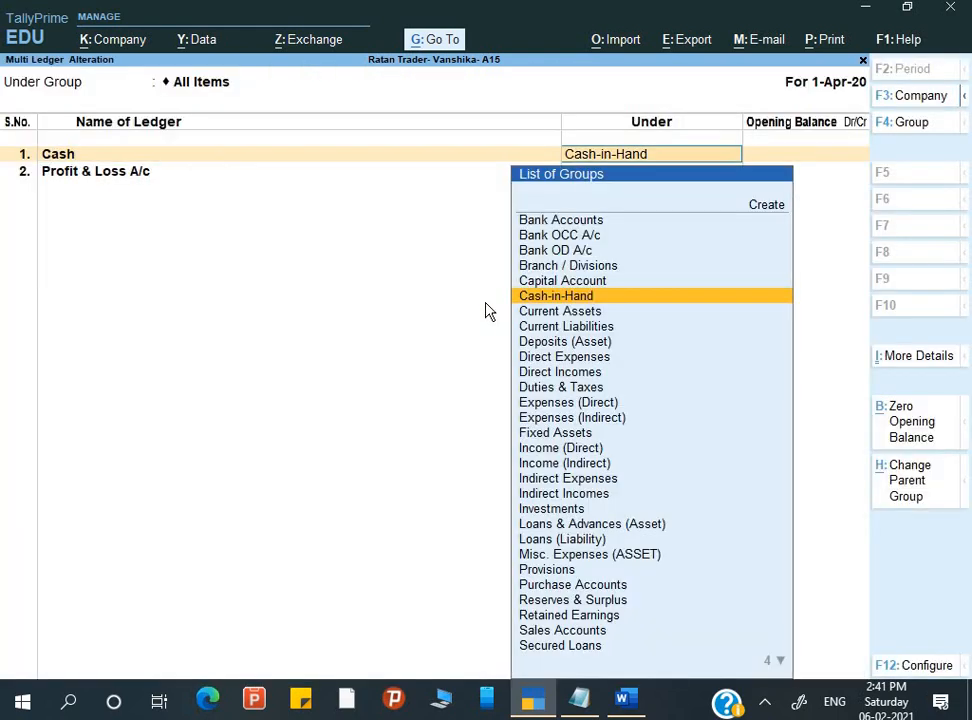
key(Return)
key(alt+Tab)
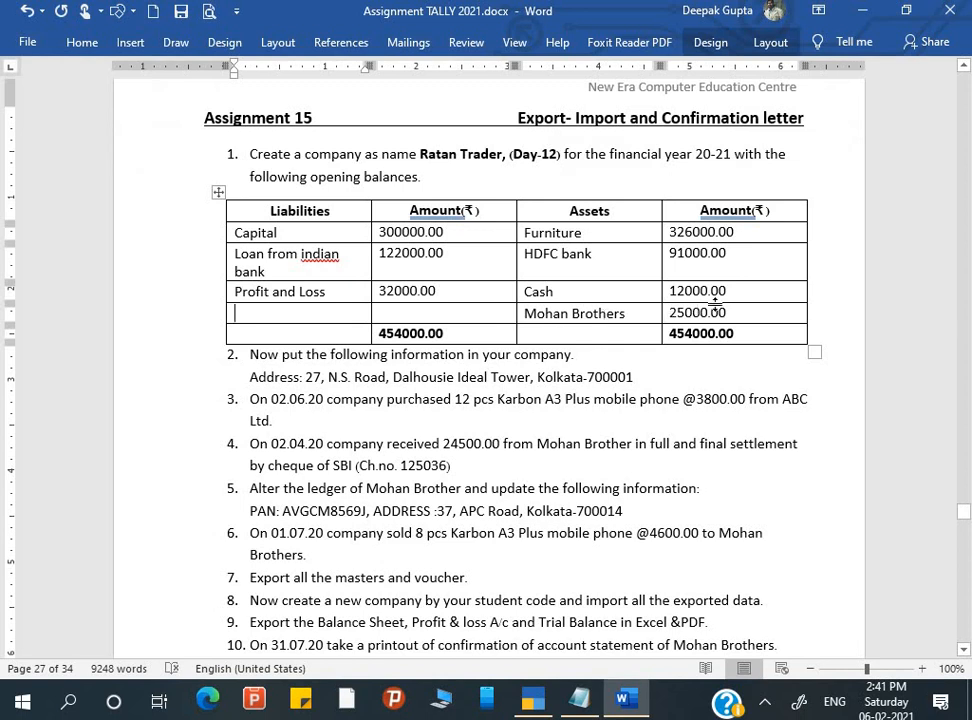
key(alt+Tab)
Step: Give Cash a 12,000 Dr opening balance and Profit & Loss A/c 32,000 Cr
text(1)
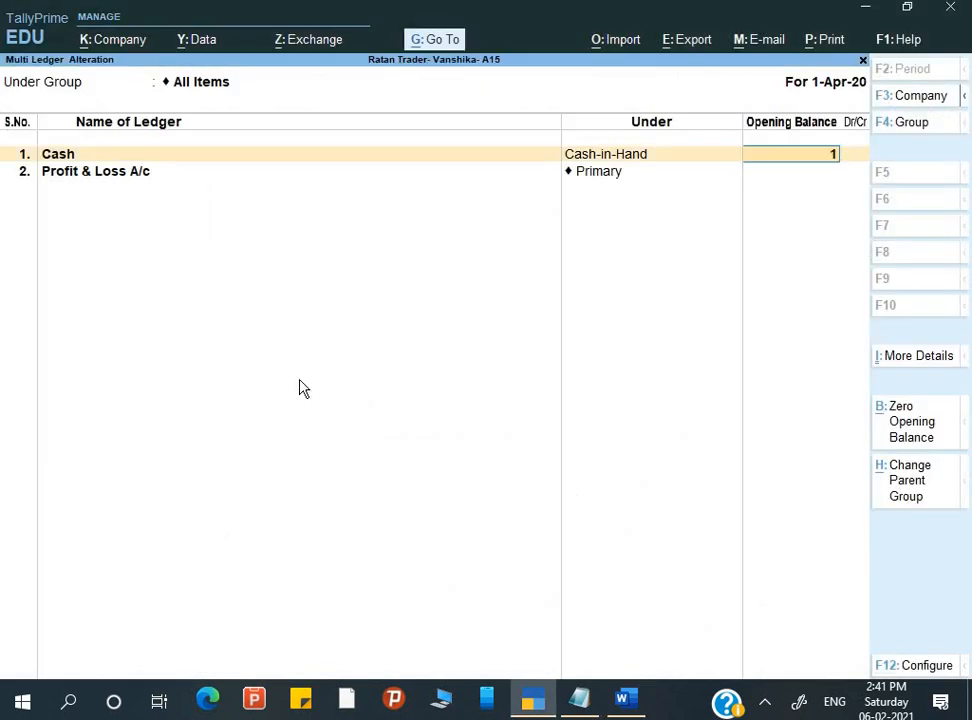
text(2,000)
key(Return)
key(Return)
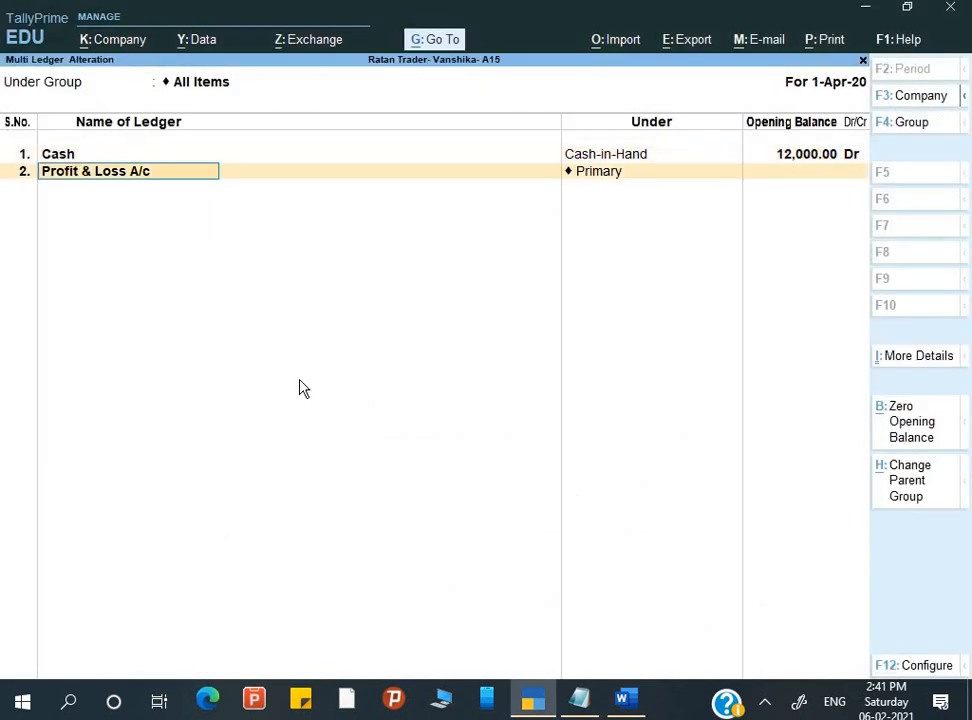
key(Return)
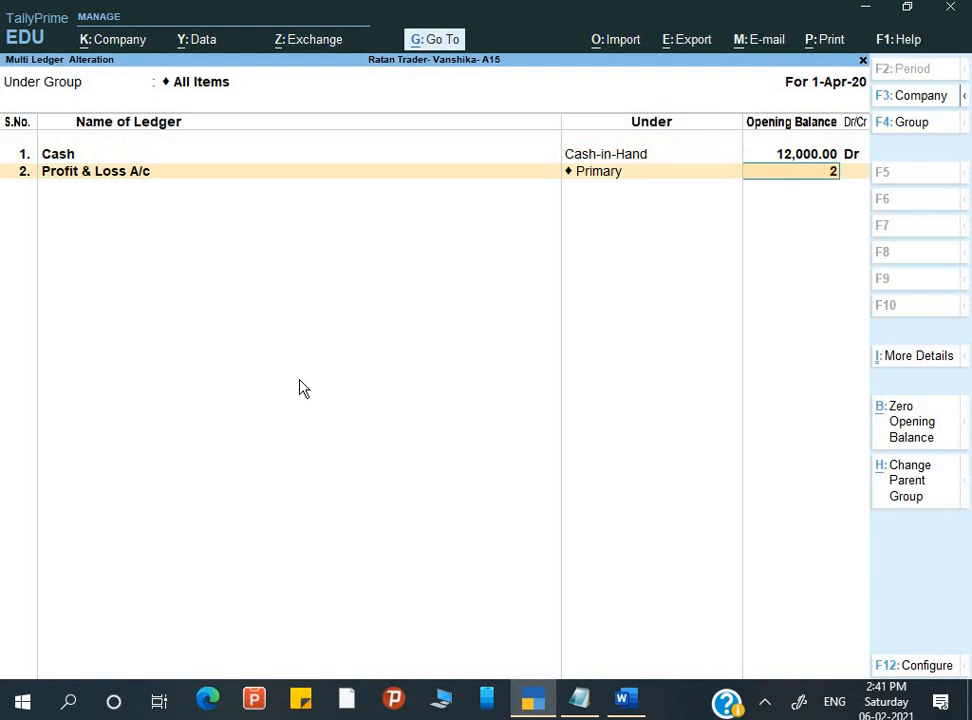
text(2)
key(BackSpace)
text(32000)
key(Return)
key(Return)
key(alt+Tab)
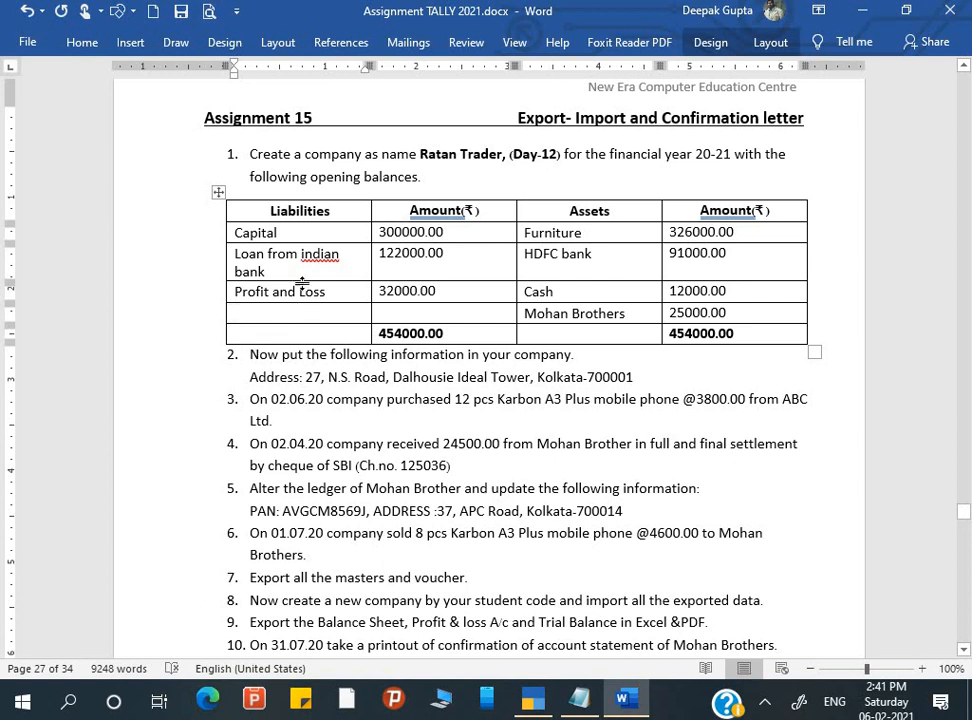
key(alt+Tab)
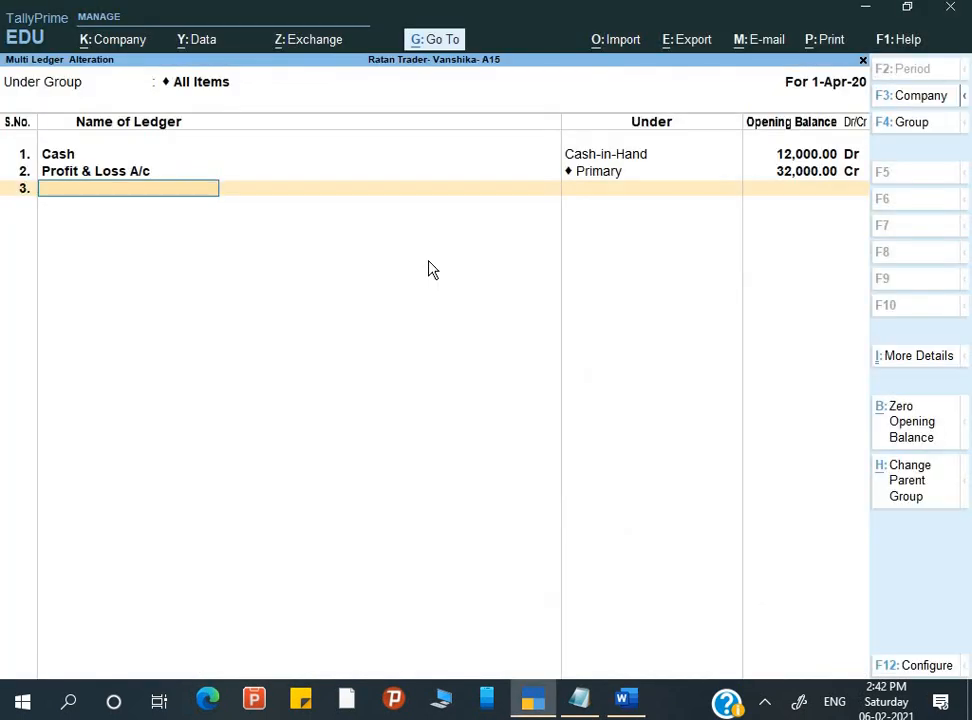
Step: Add a Capital ledger under Capital Account with a 3,00,000 Cr opening balance
text(Capital)
key(Return)
text(Cap)
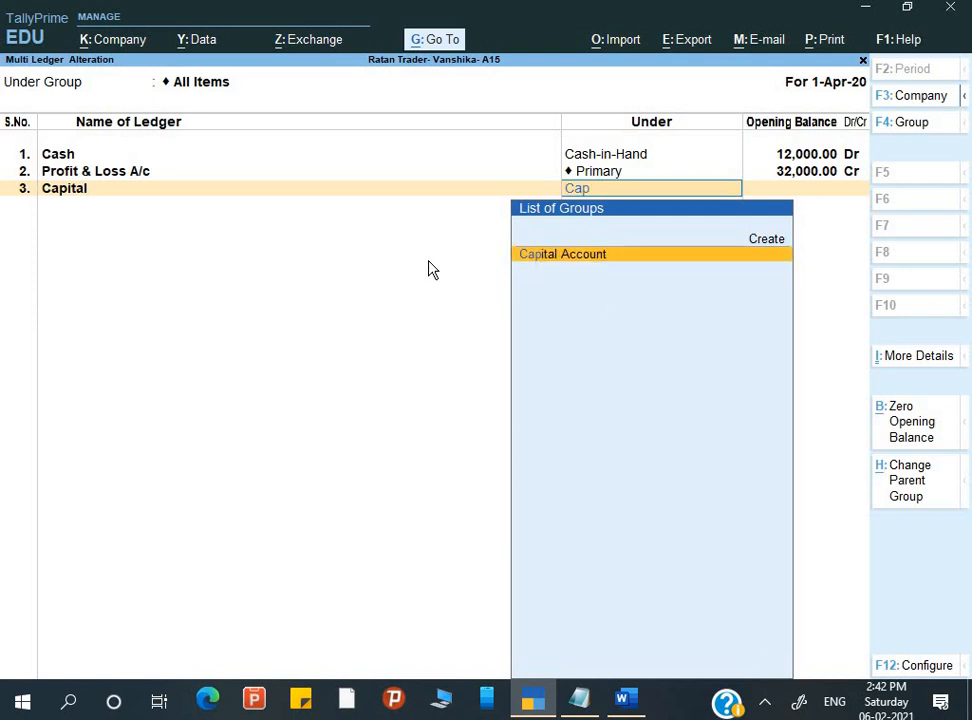
key(Return)
text(300000)
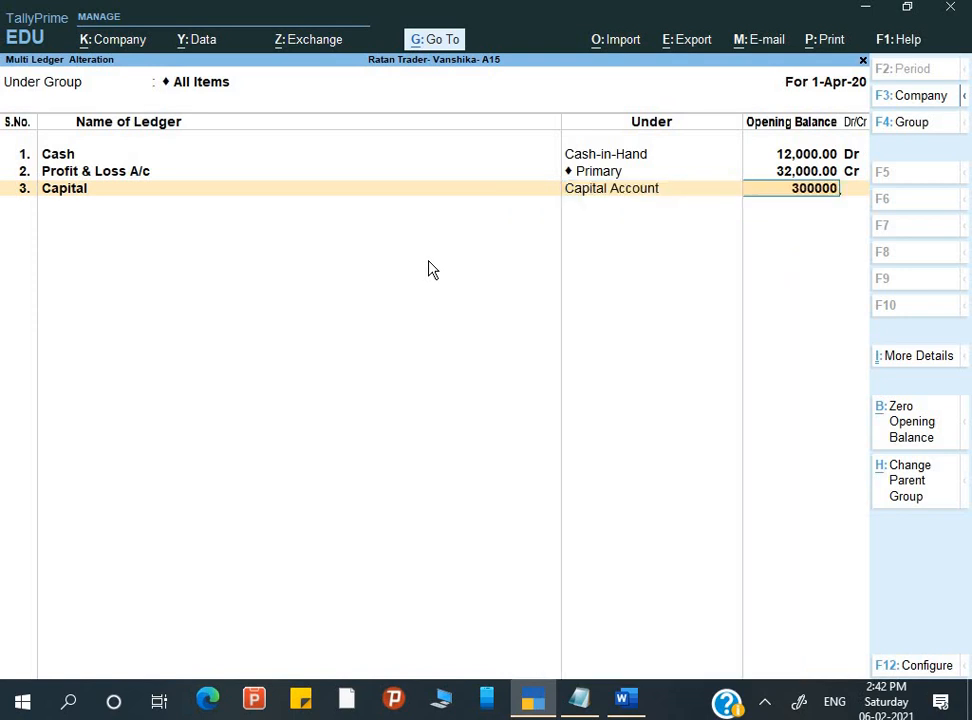
key(Return)
key(Return)
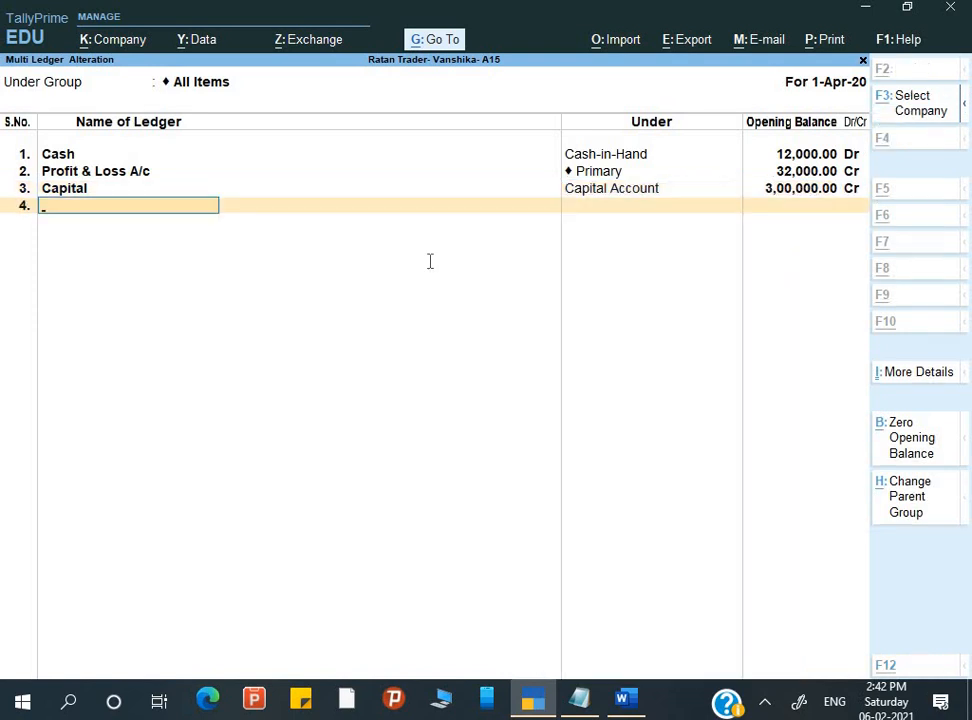
key(alt+Tab)
key(alt+Tab)
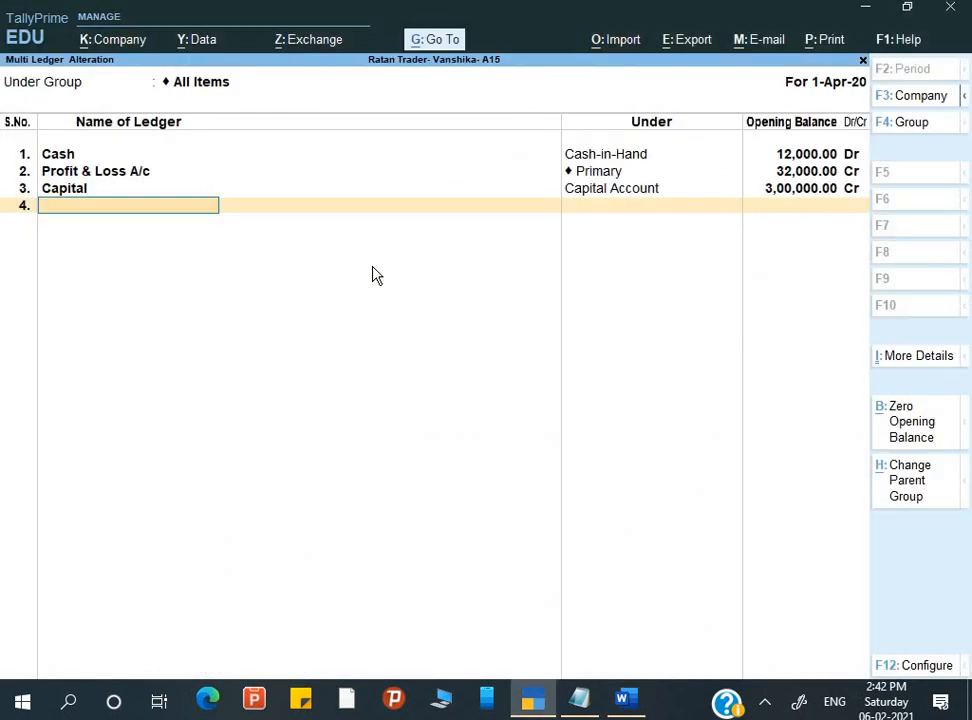
Step: Add Loan From Indian Bank under Secured Loans with a 1,22,000 Cr opening balance
text(Loan From Indian Bank)
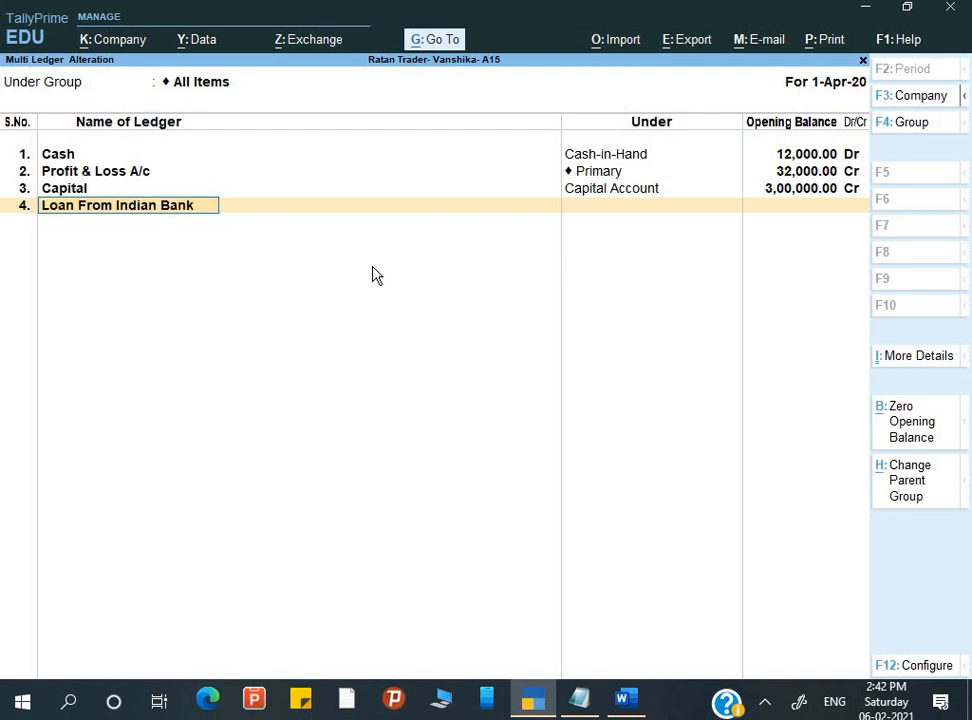
key(Return)
text(Se)
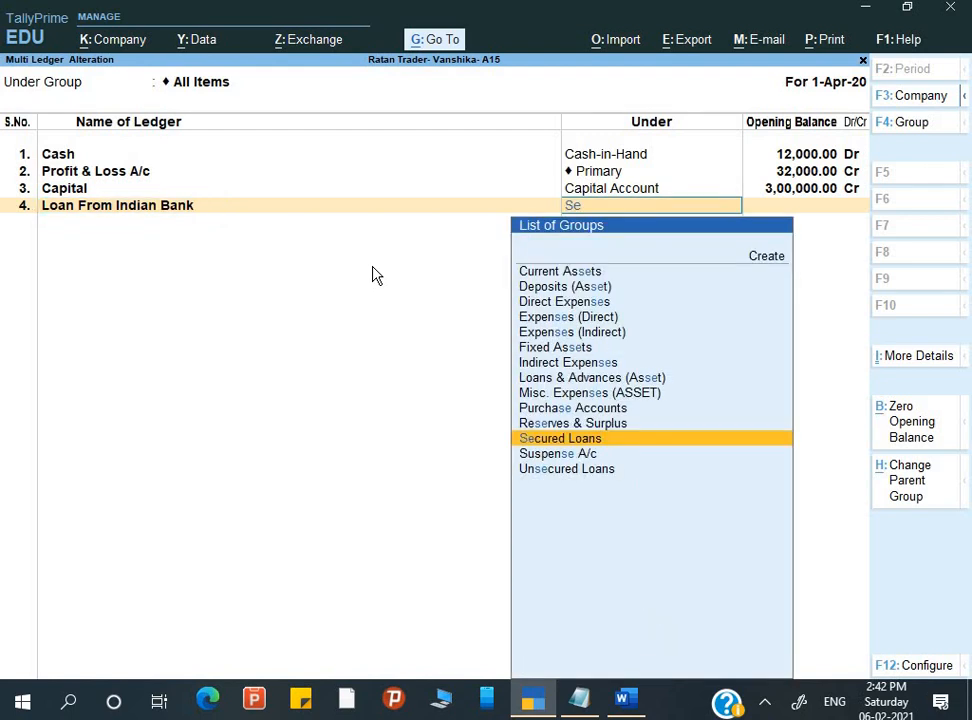
key(Return)
key(alt+Tab)
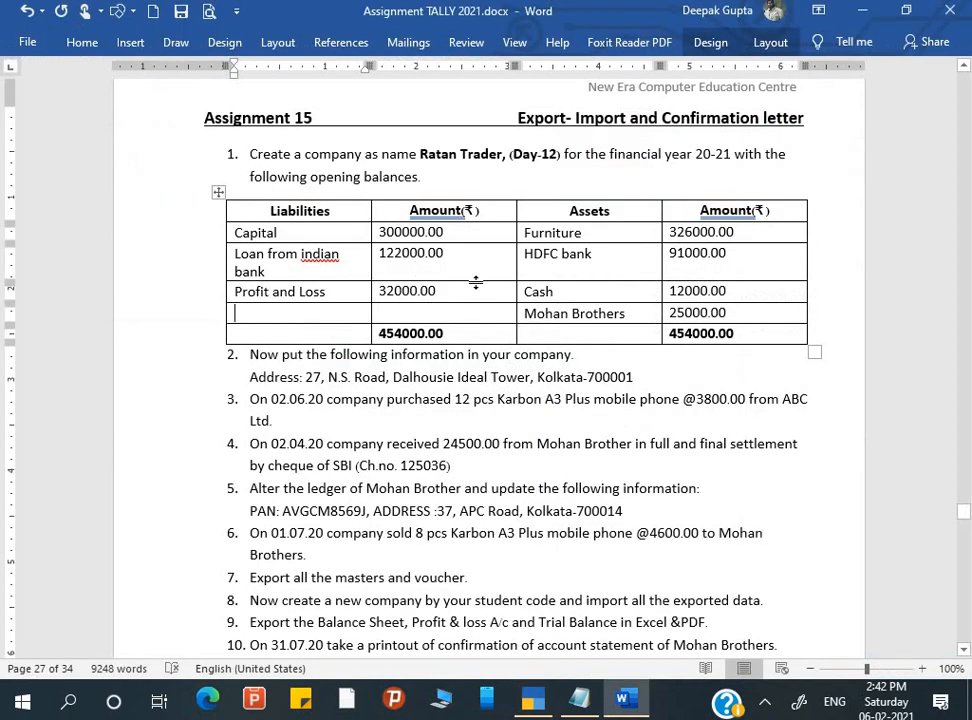
key(alt)
key(alt+Tab)
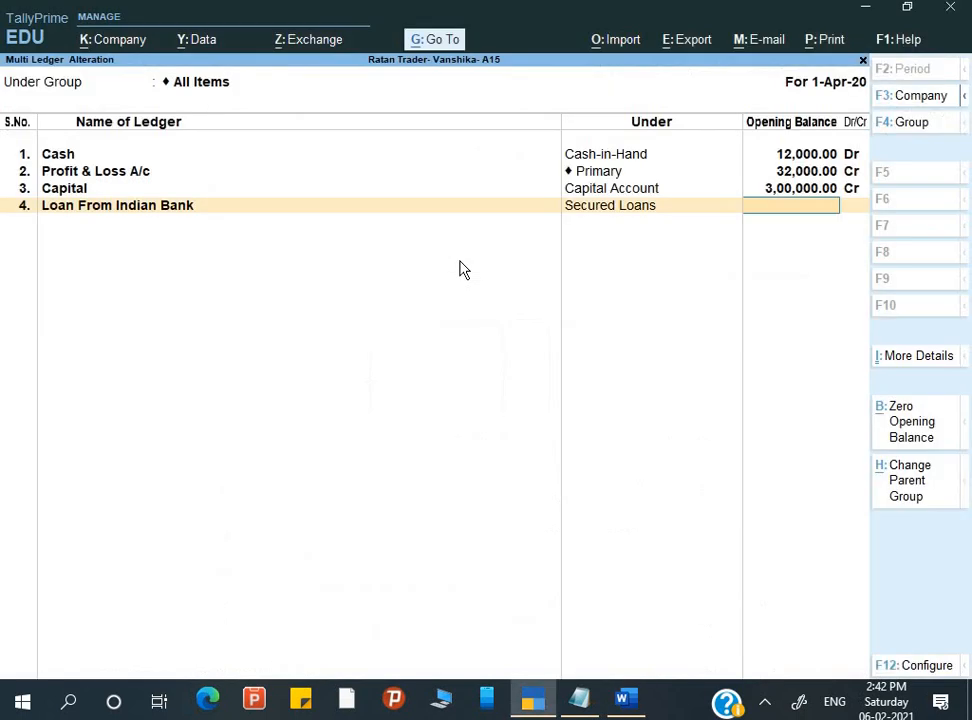
text(1,22,000)
key(Return)
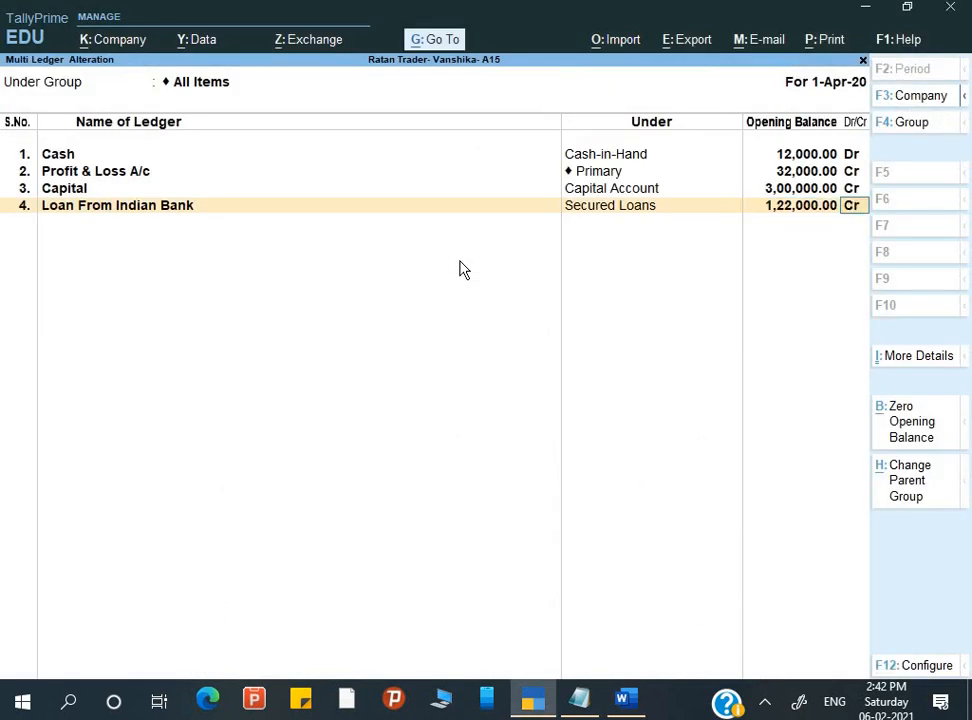
key(Return)
key(alt+Tab)
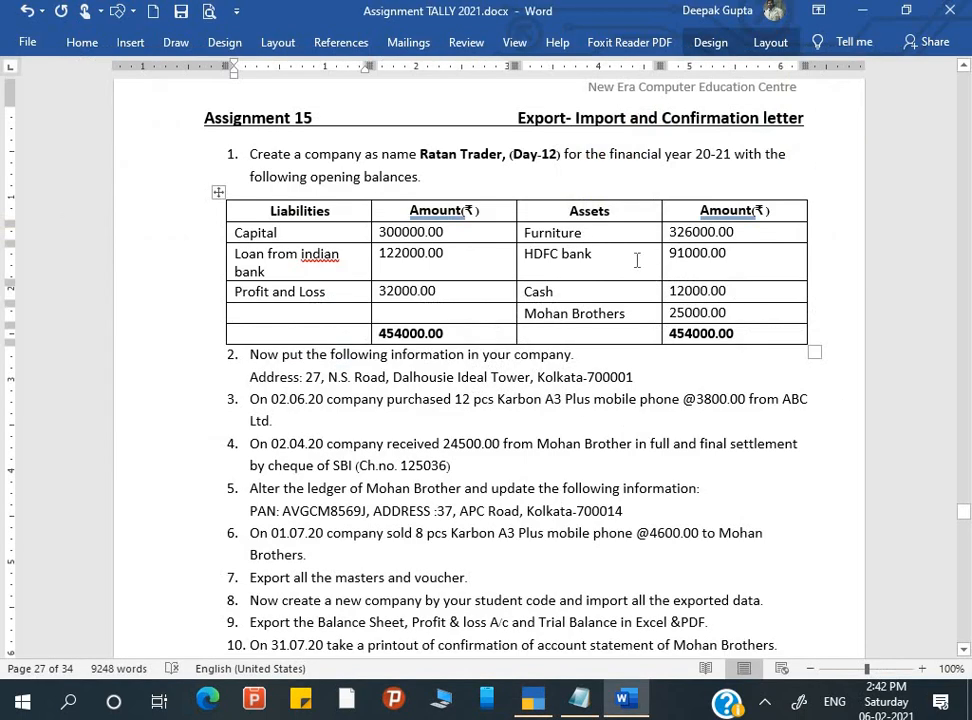
key(alt+Tab)
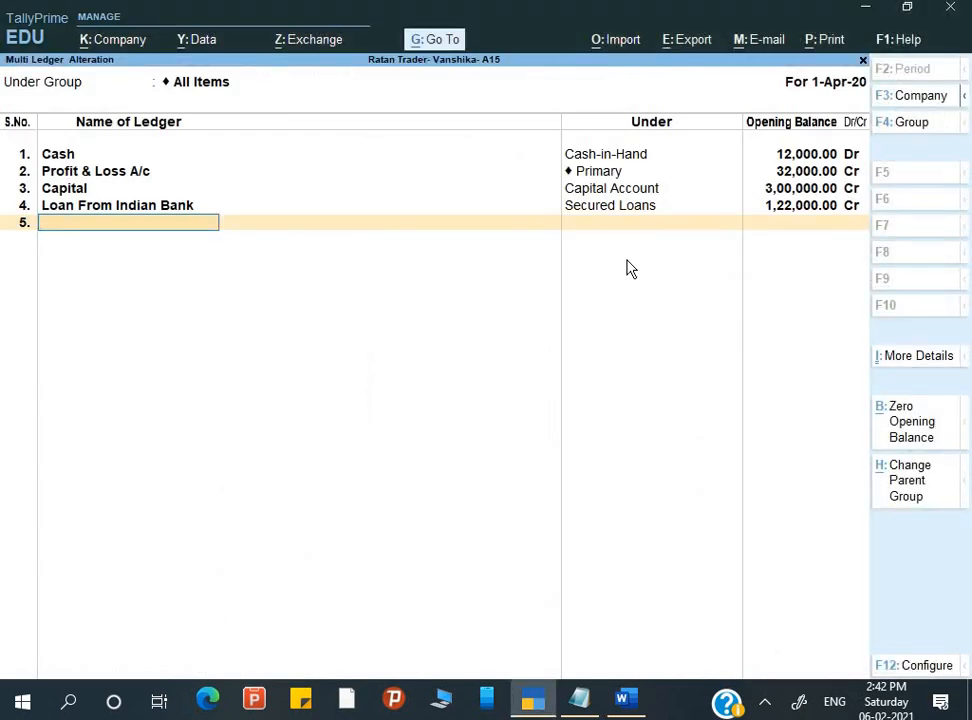
Step: Add a Furnitures ledger under Fixed Assets with a 3,26,000 Dr opening balance
text(Furnitures)
key(Return)
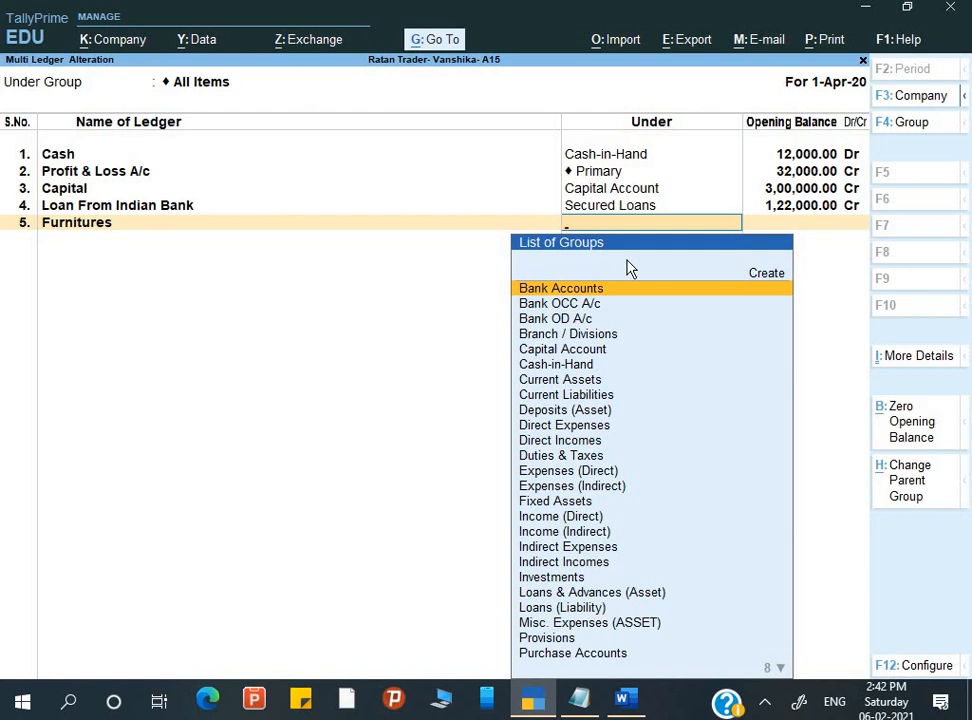
text(F)
key(Return)
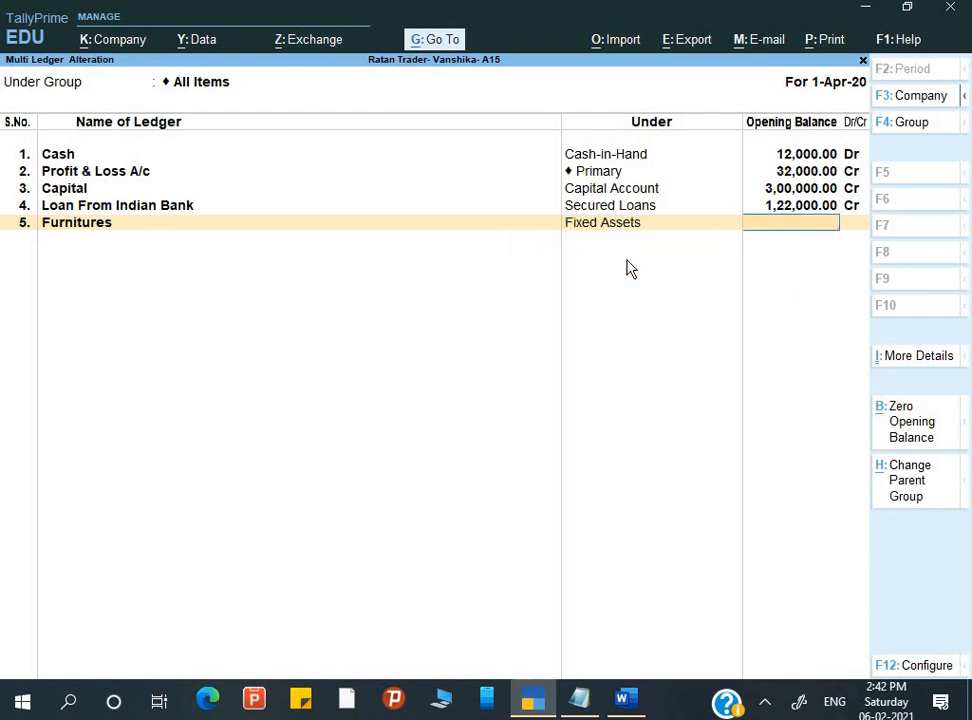
text(3,26,000)
key(Return)
key(Return)
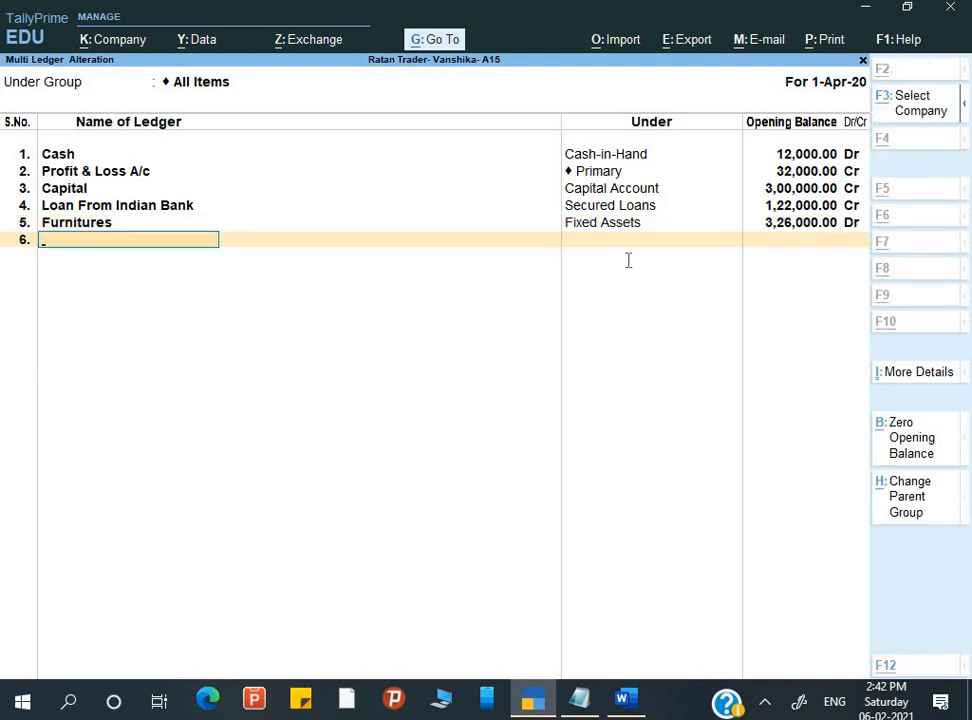
key(alt+Tab)
key(alt+Tab)
Step: Add HDFC Bank under Bank Accounts with a 91,000 Dr opening balance
text(H)
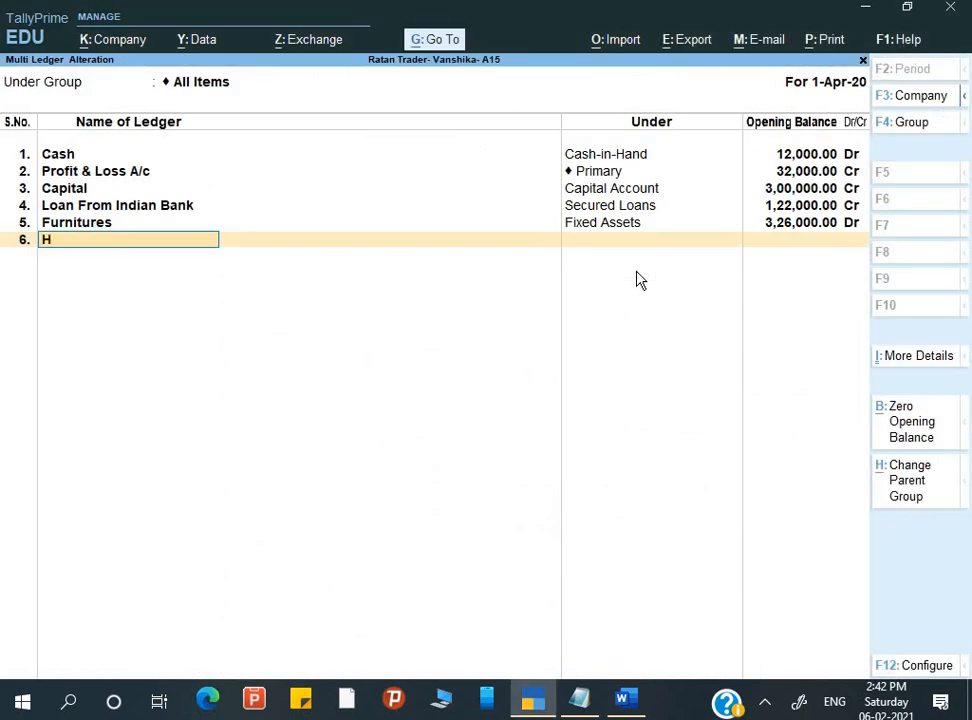
text(DFC Bank)
key(Return)
text(Ban)
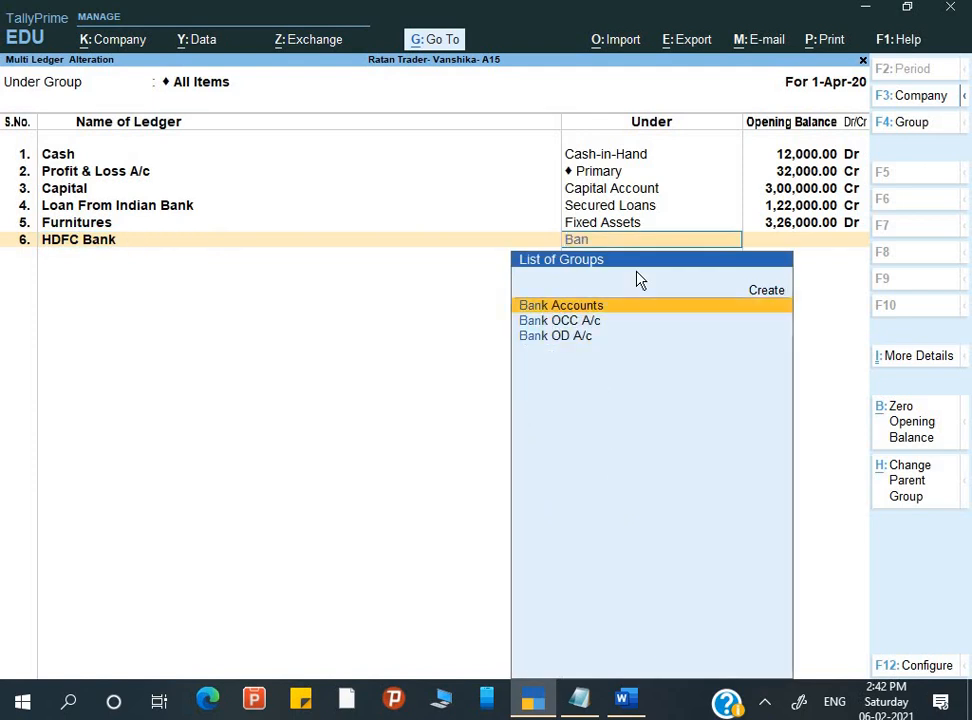
key(Return)
text(91000)
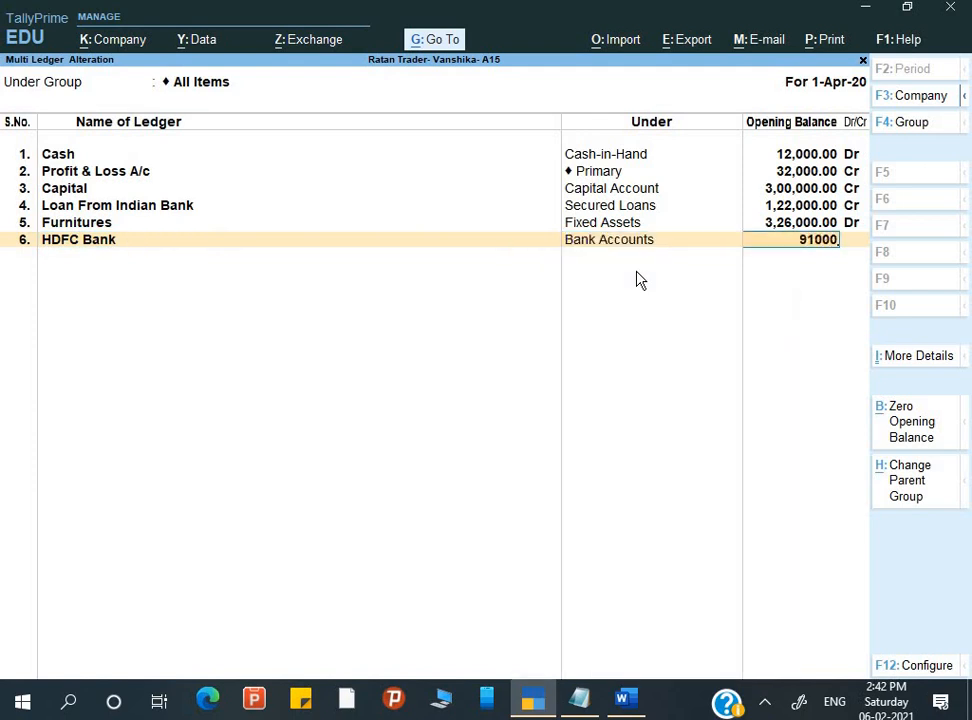
key(Return)
key(Return)
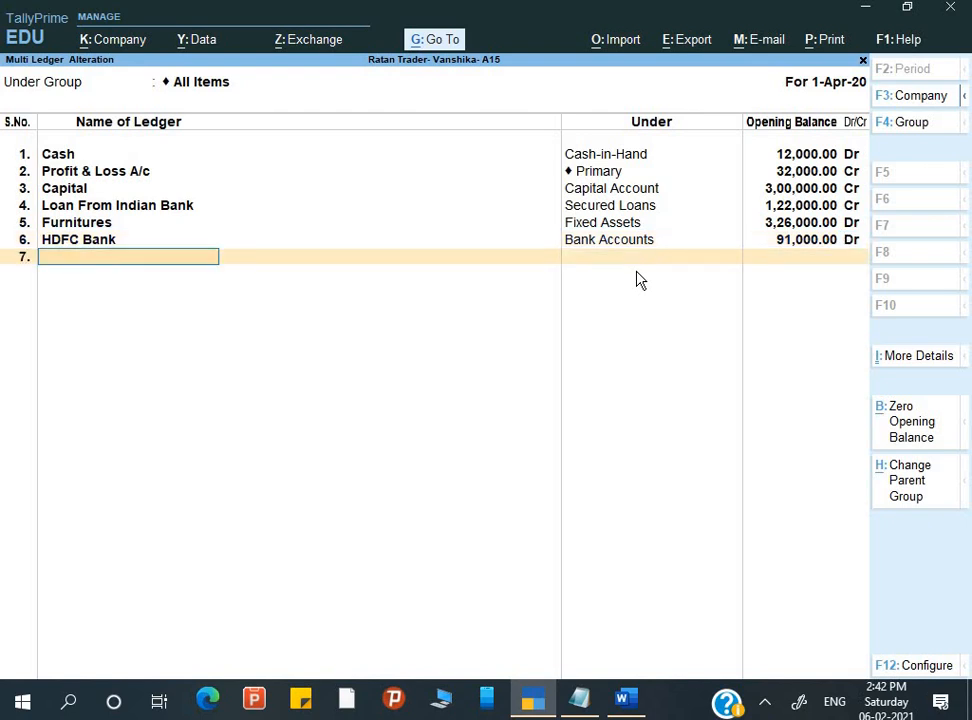
Step: Add a Mohan Bros ledger under Sundry Debtors with a 25,000 opening balance
key(alt+Tab)
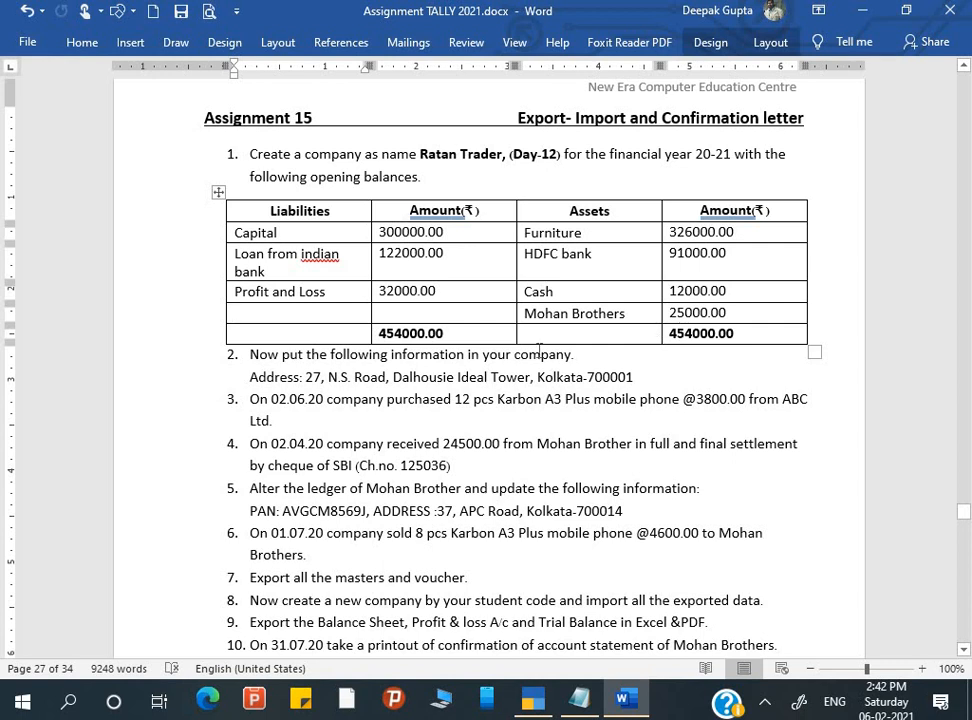
key(alt+Tab)
text(Mo)
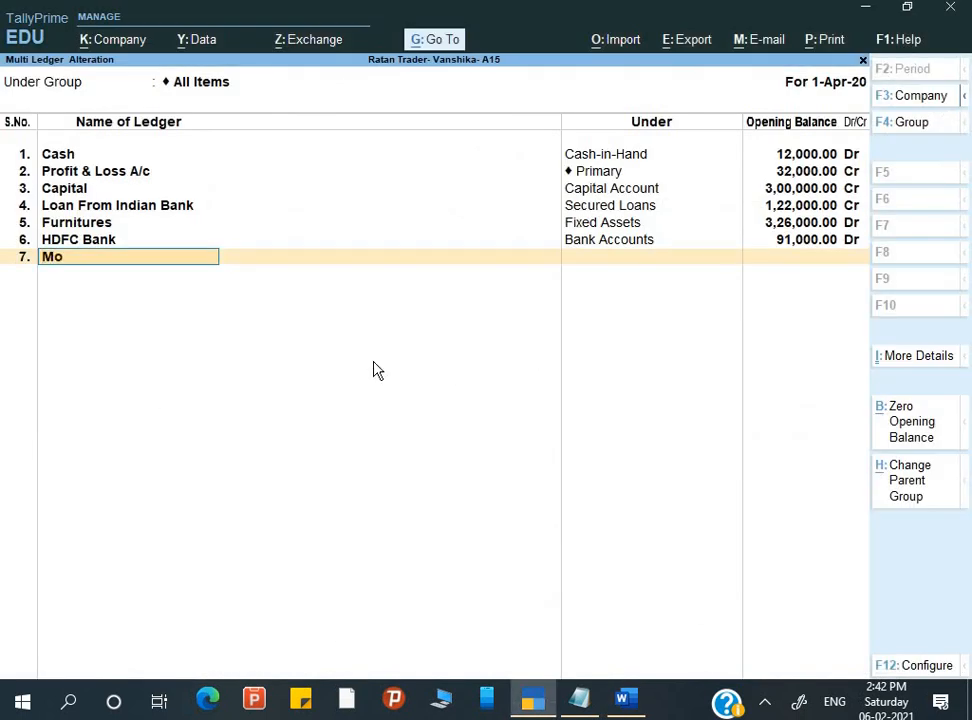
text(han Bros)
key(Return)
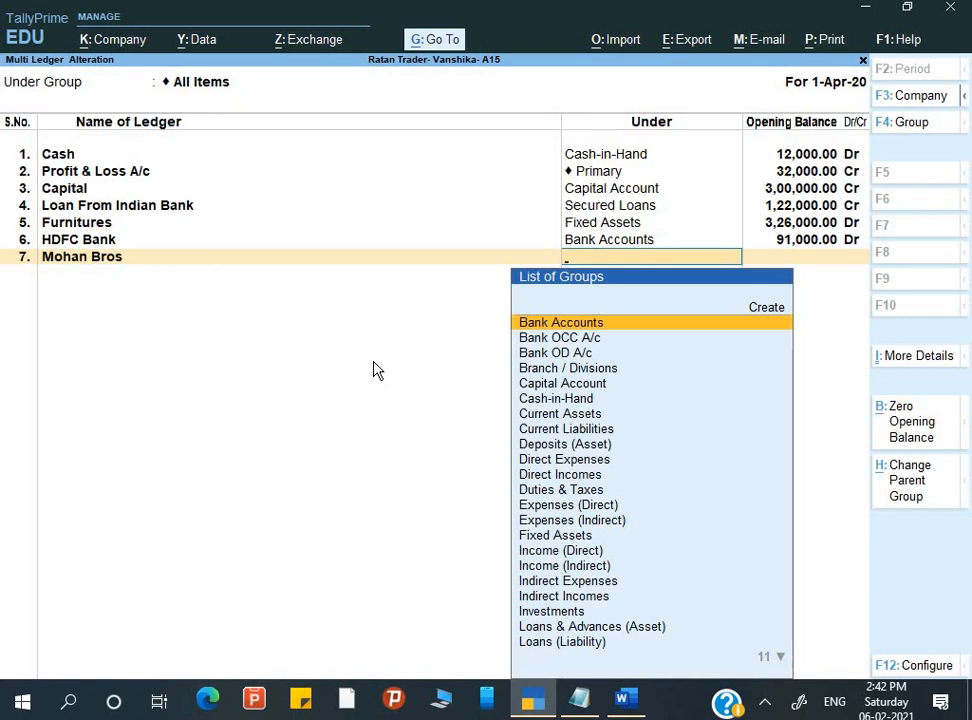
text(S)
key(Down)
key(Down)
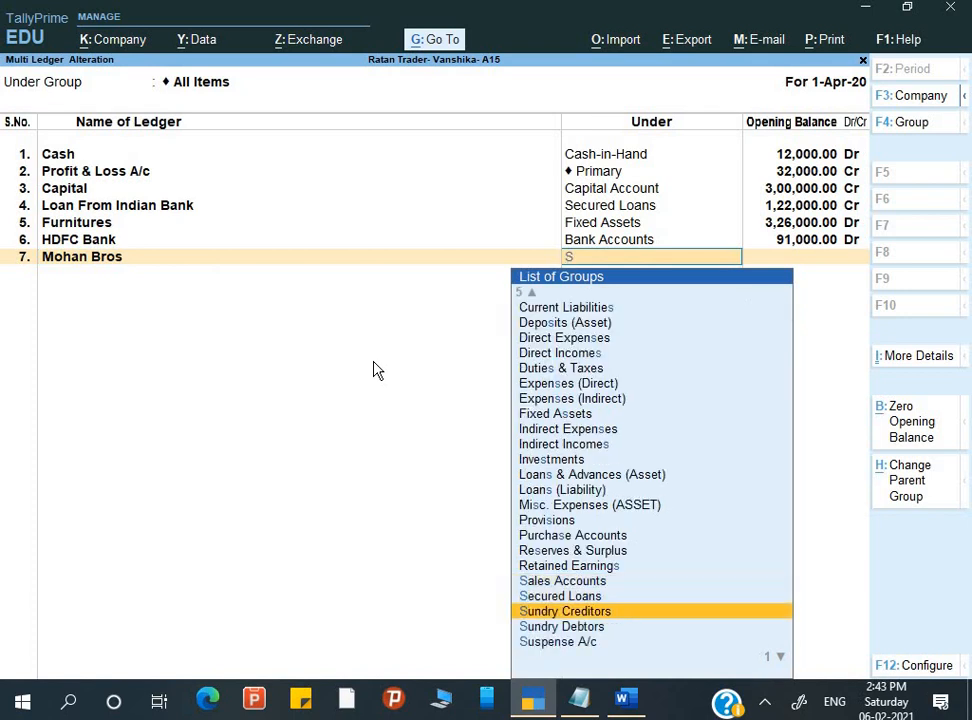
key(Return)
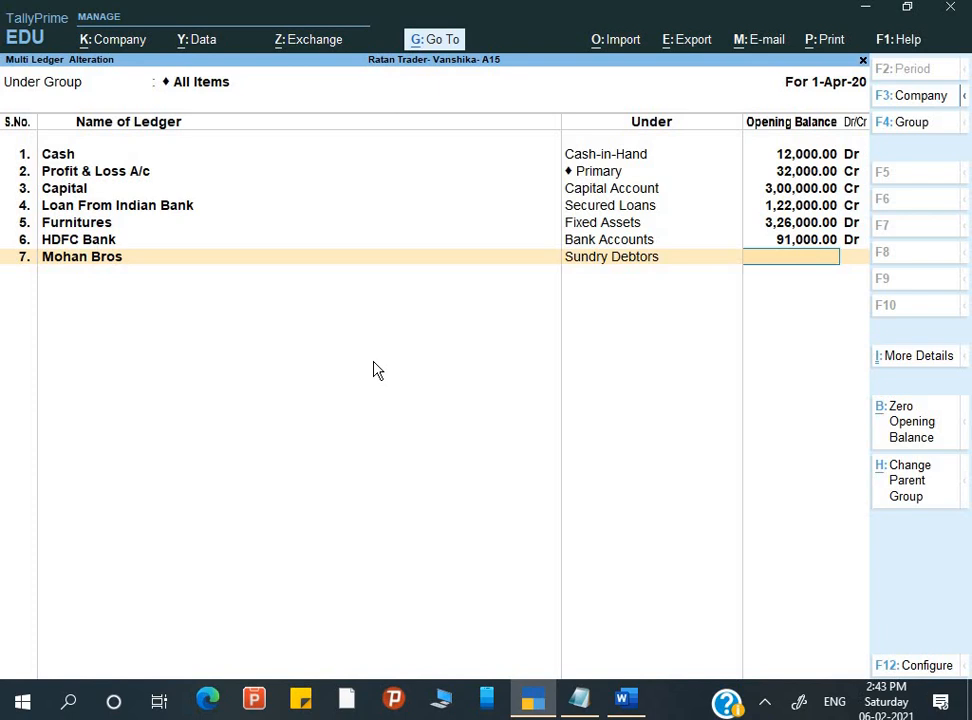
key(alt+Tab)
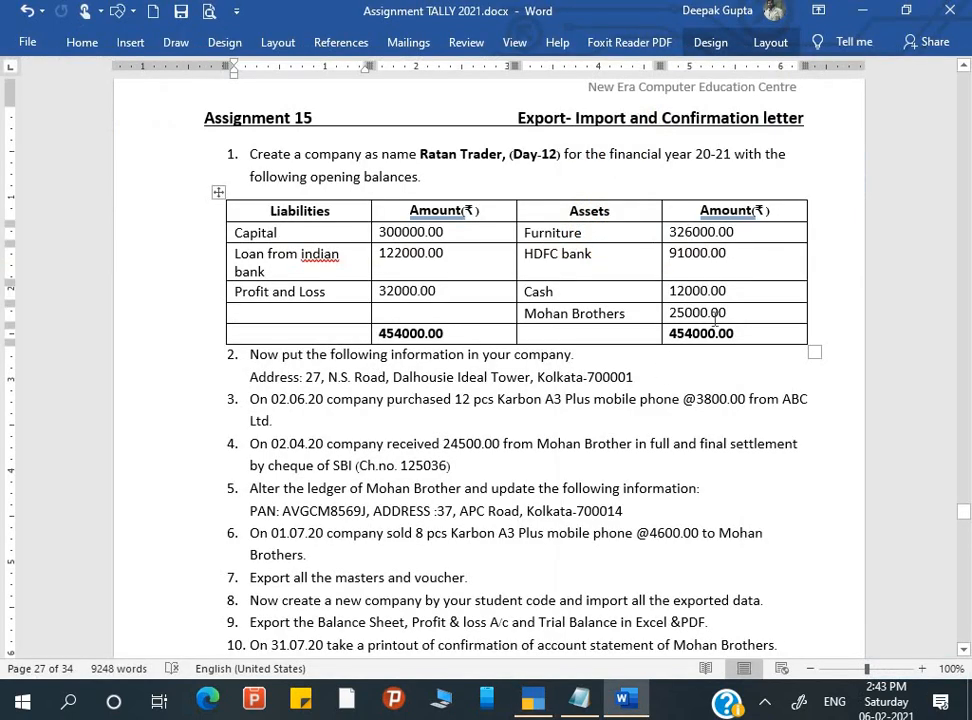
key(alt+Tab)
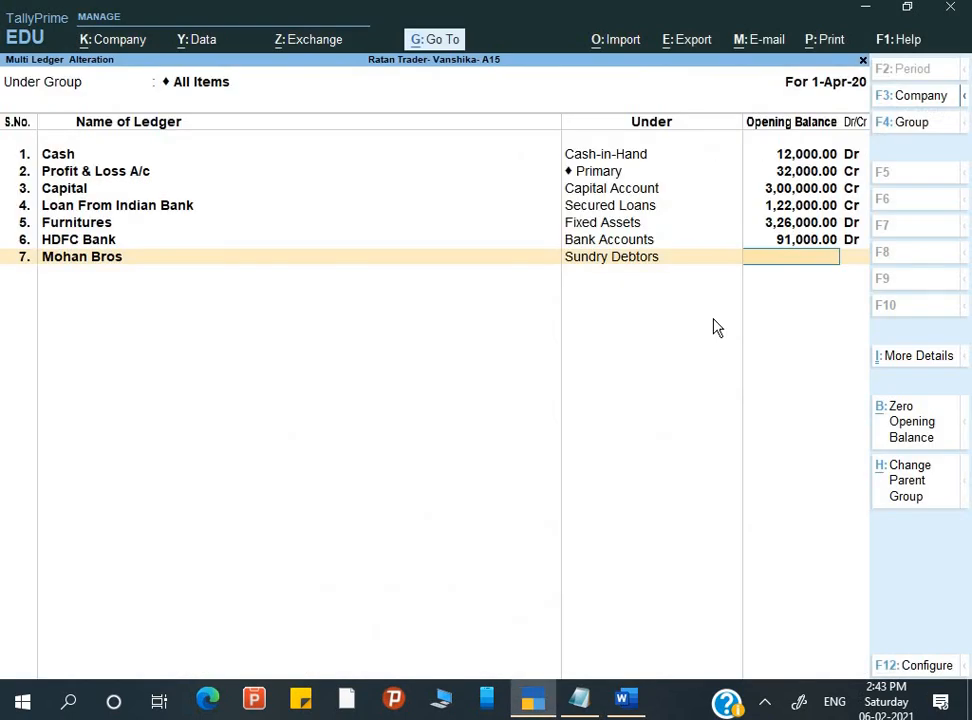
text(25000)
key(Return)
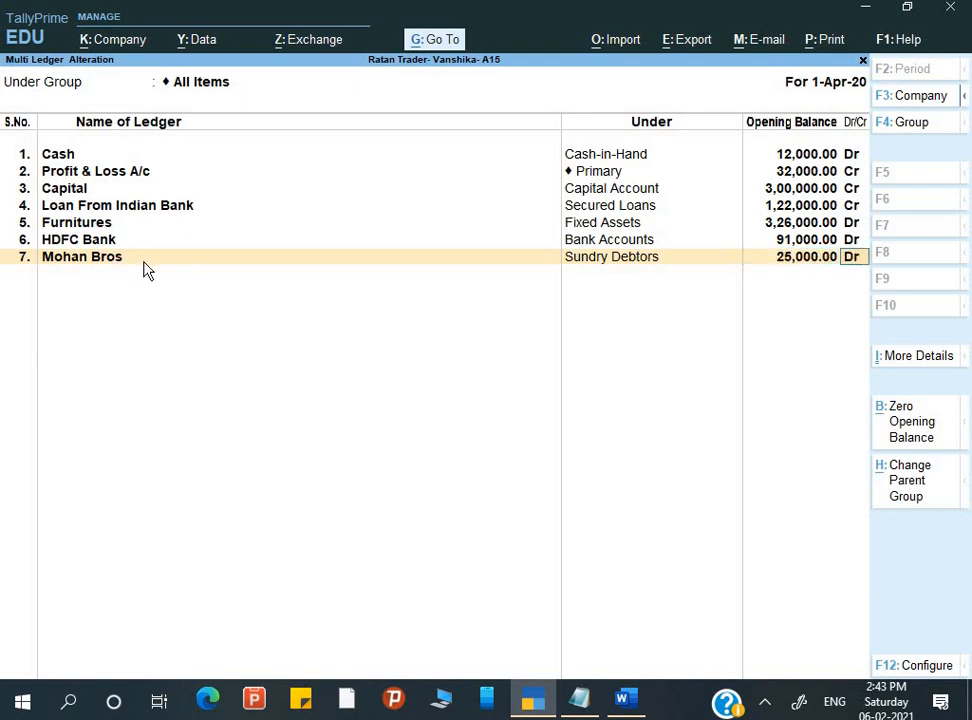
Step: Record the 25,000 Dr as bill 1 and reach the Accept? prompt
key(Return)
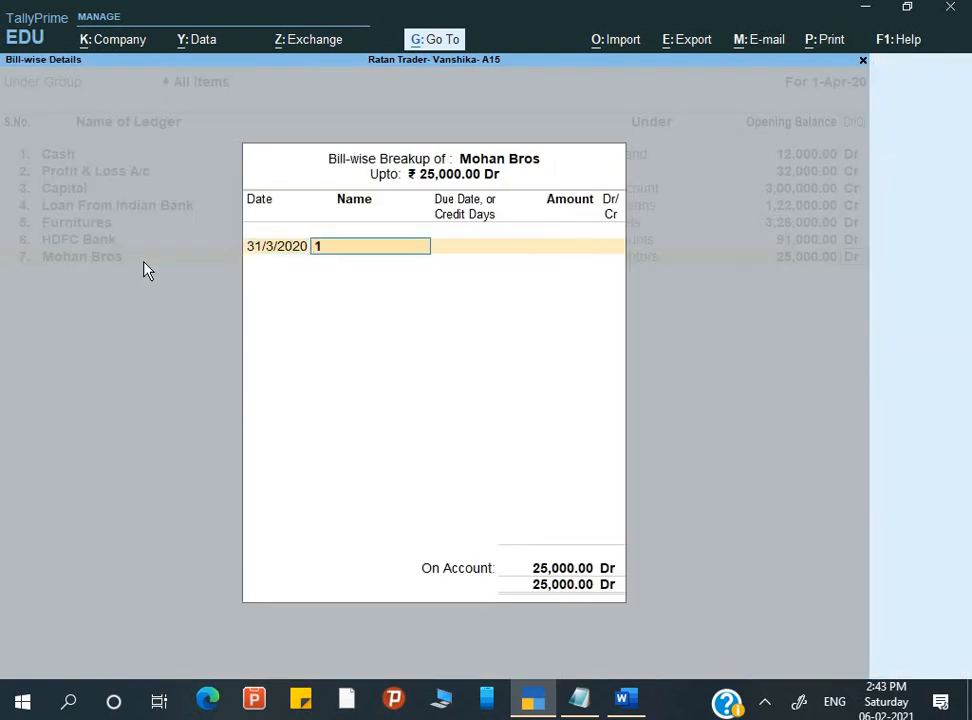
key(Return)
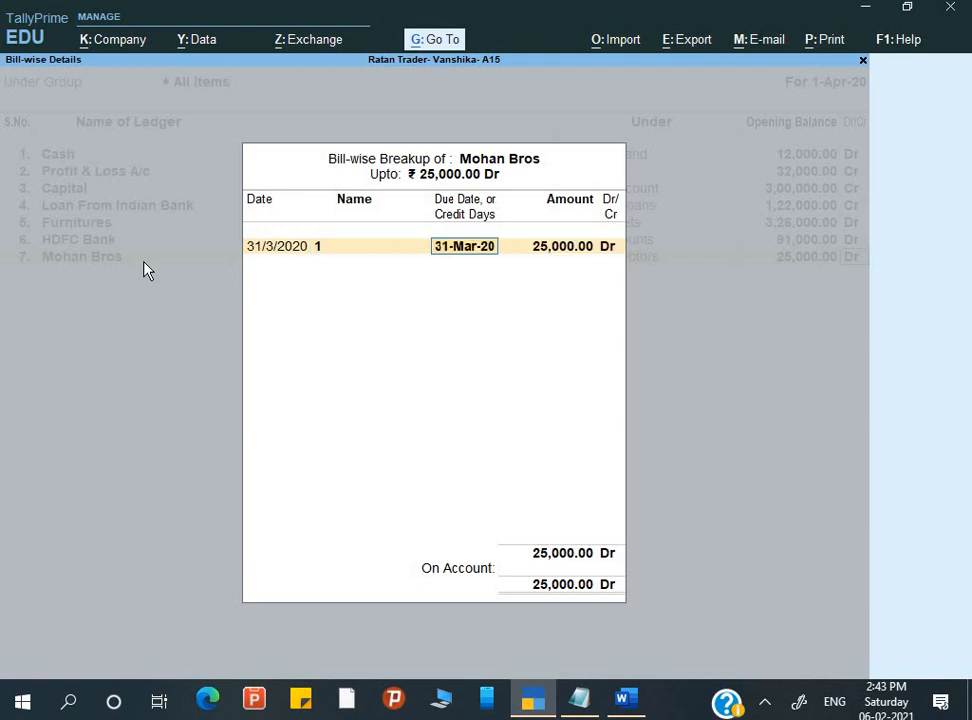
key(Return)
key(Return)
key(Return)
key(Return)
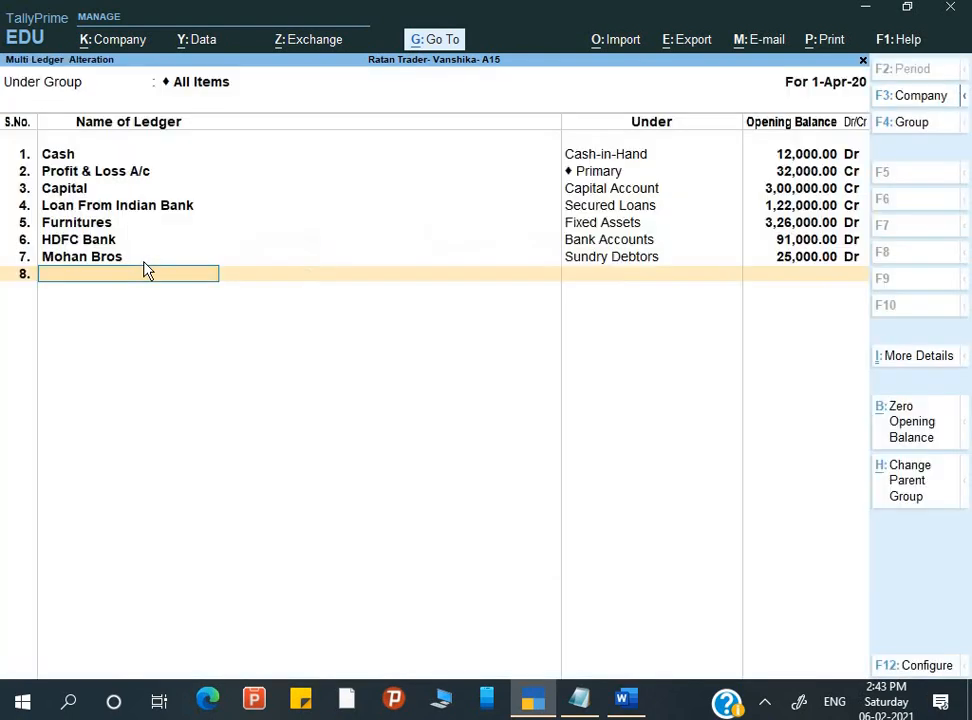
key(Return)
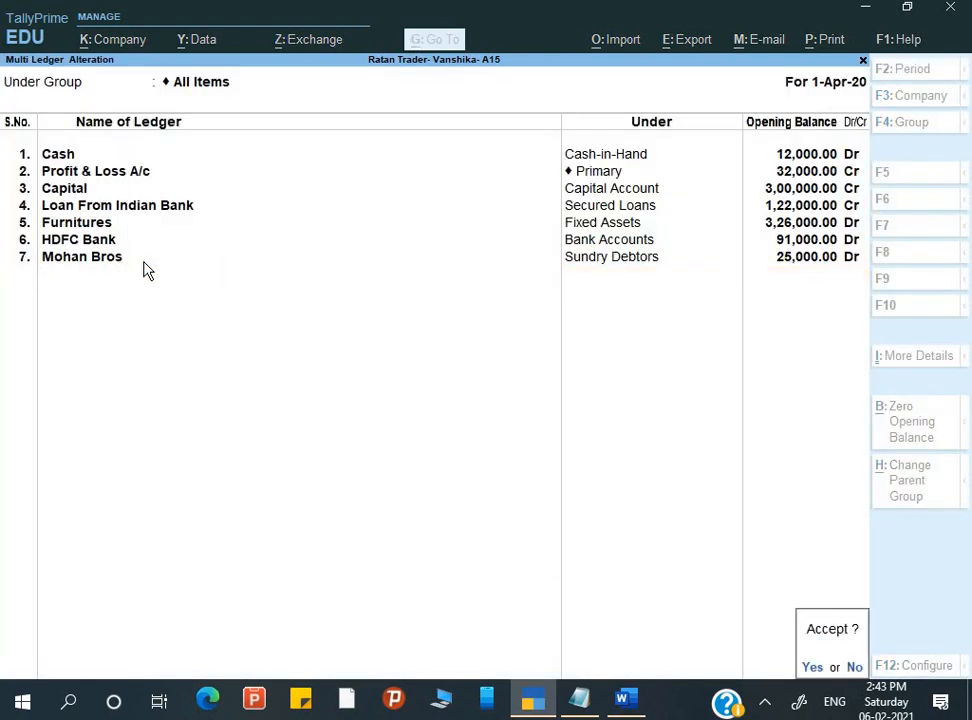
Step: Save the seven ledgers' opening balances after cross-checking the assignment
key(alt+Tab)
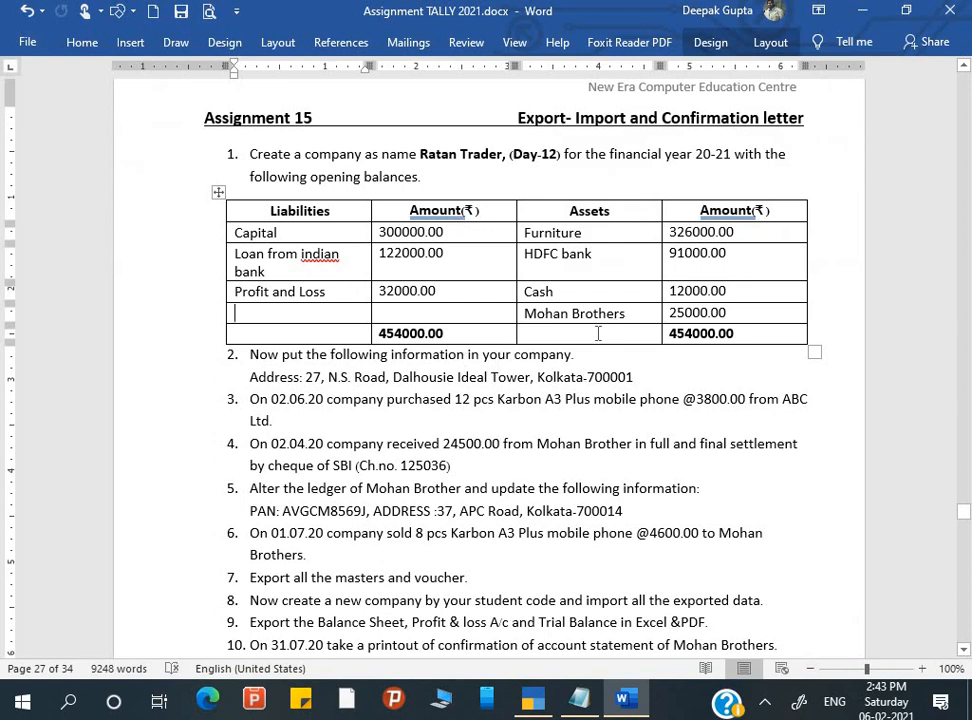
key(alt+Tab)
key(Return)
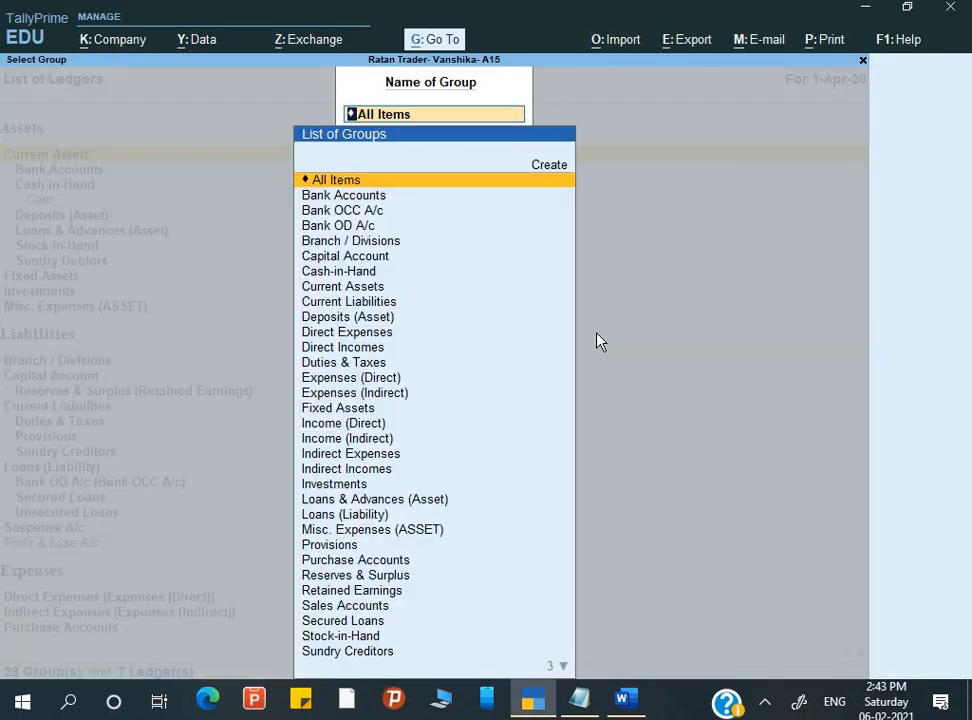
Step: Verify the opening Balance Sheet totals 4,54,000 on both sides, then return to the Gateway
key(Escape)
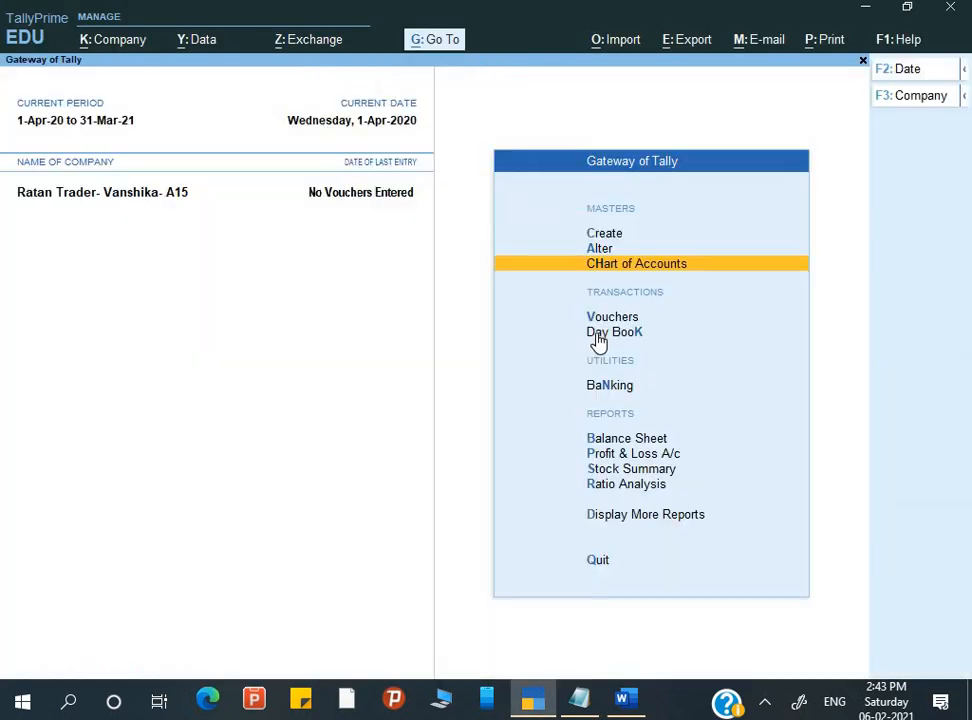
key(Down)
key(Down)
key(Down)
key(Down)
key(Down)
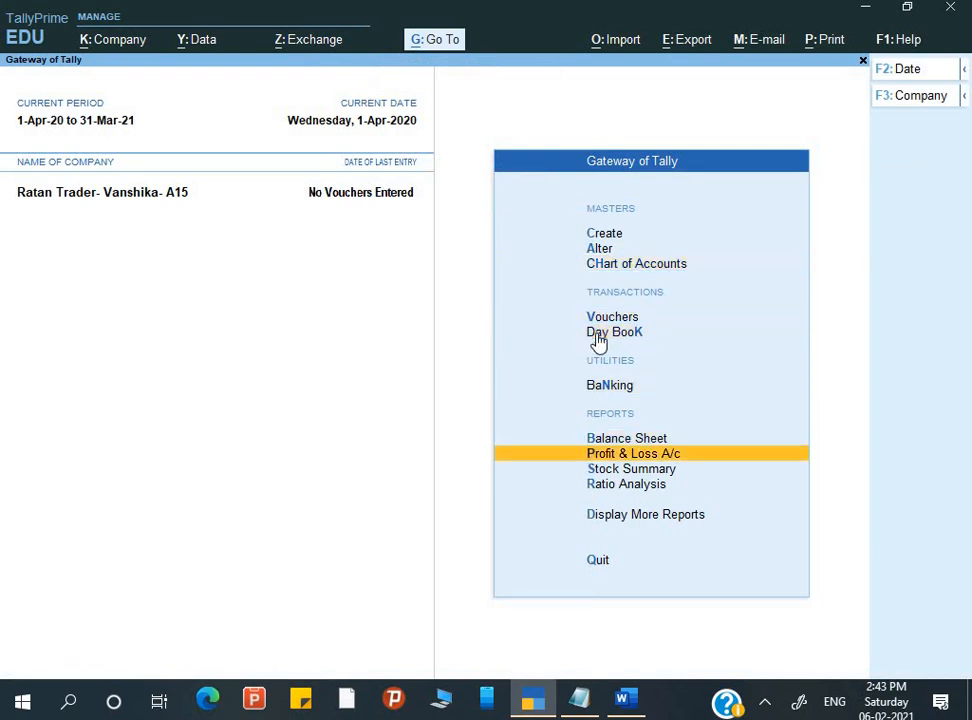
key(Up)
key(Return)
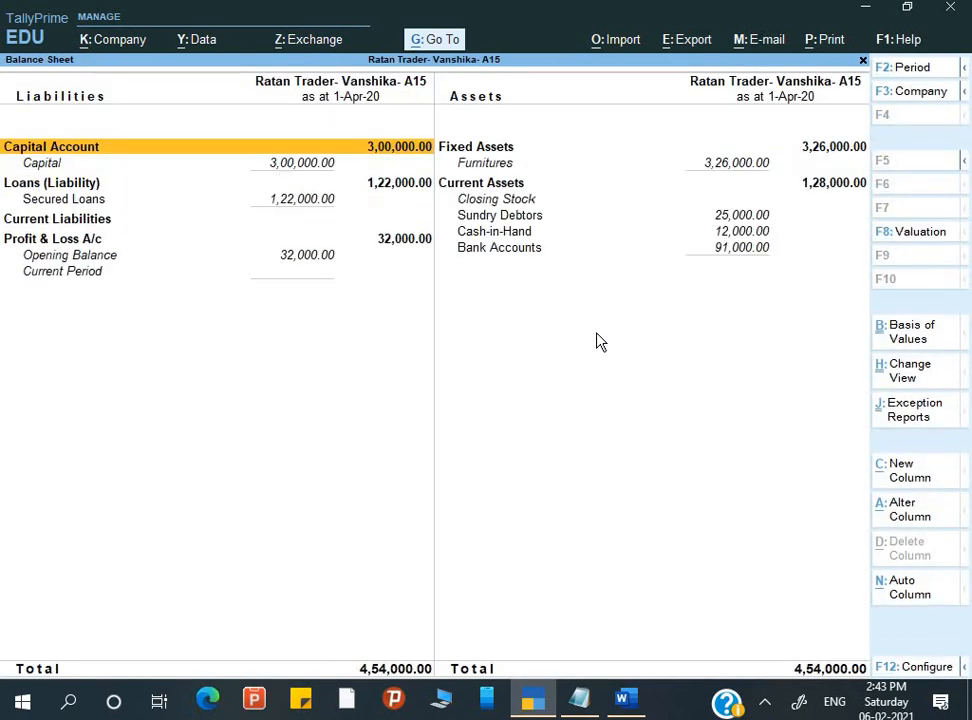
key(Escape)
key(alt+Tab)
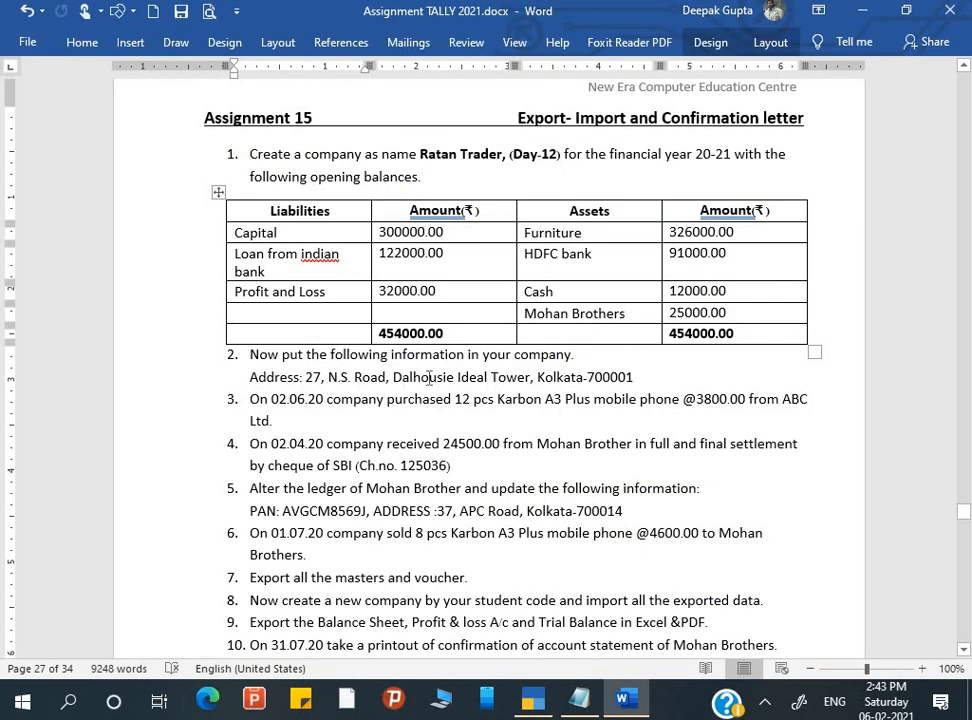
key(alt+Tab)
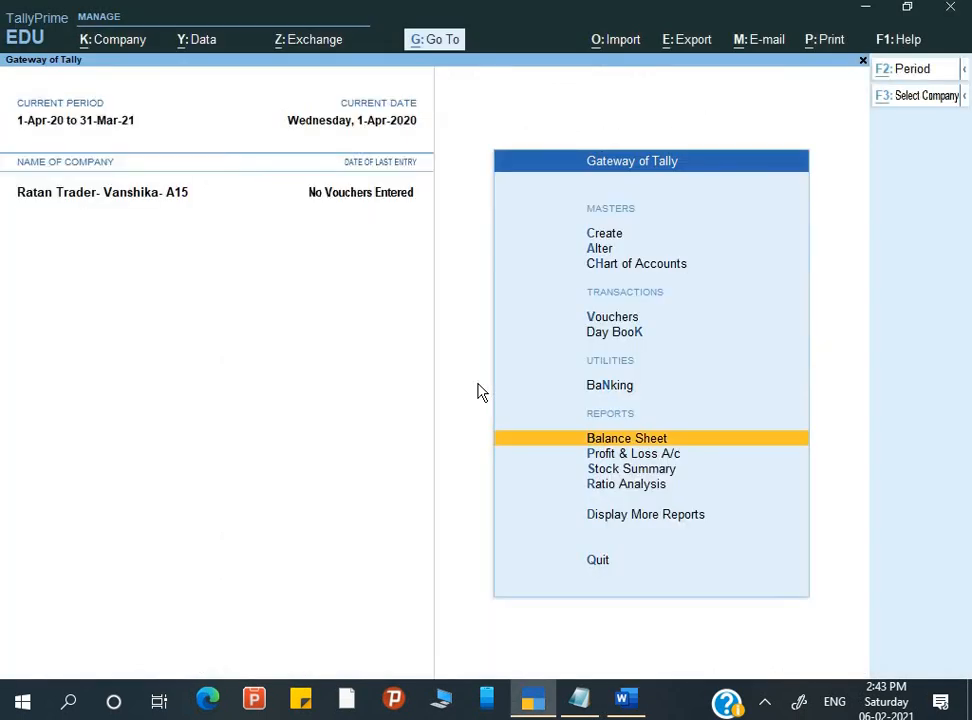
Step: Paste the assignment's Kolkata address into the A15 company and change its state to West Bengal
key(alt+k)
key(Down)
key(Return)
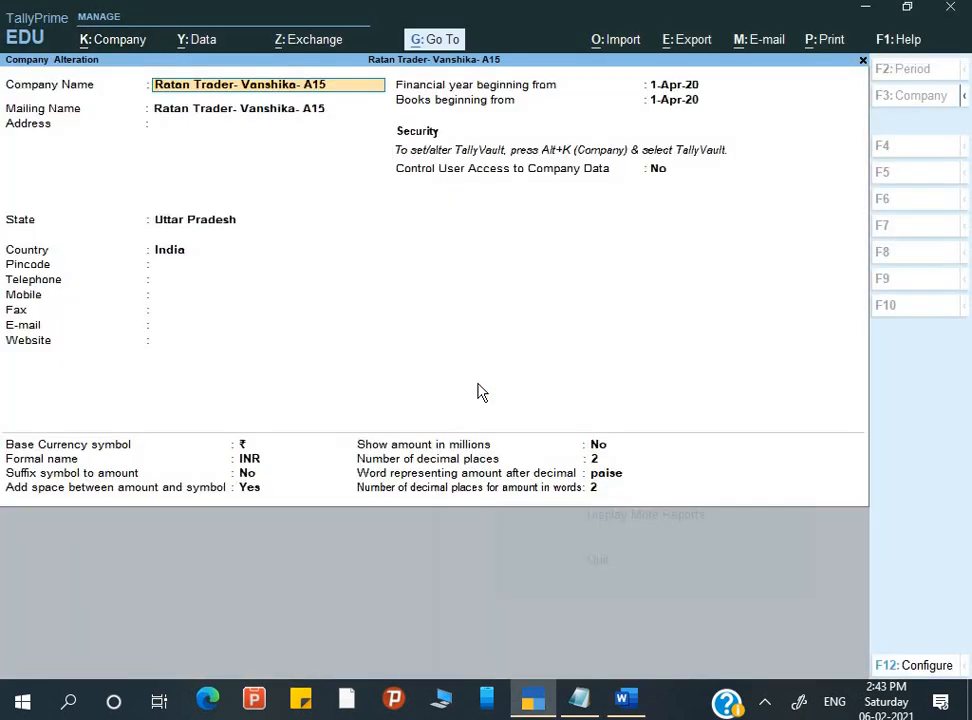
key(Return)
key(Return)
key(alt+Tab)
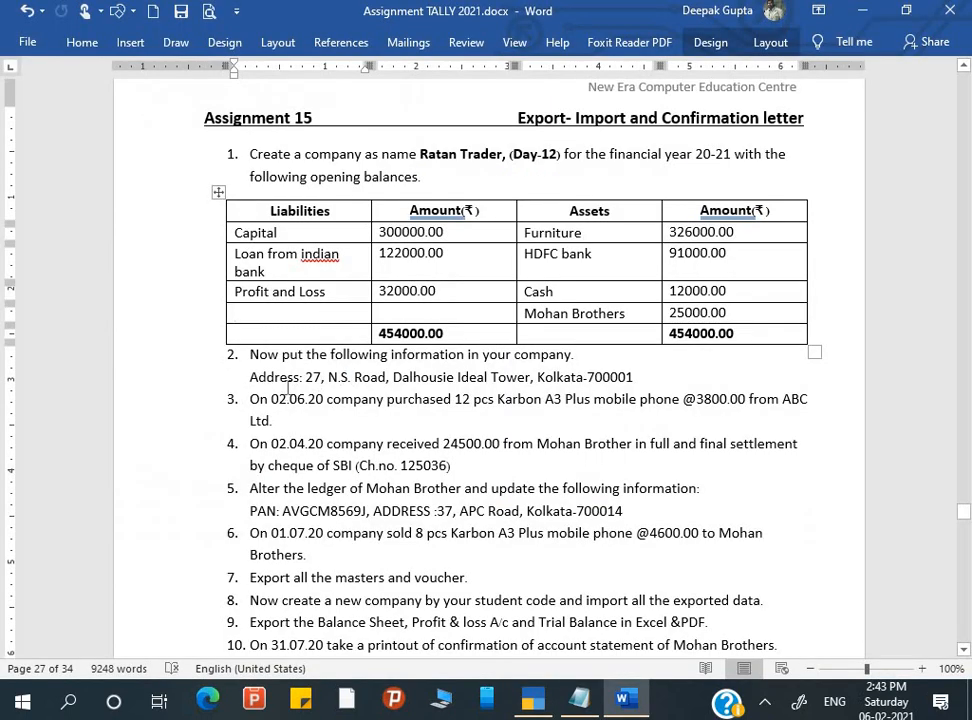
drag(305, 377, 636, 378)
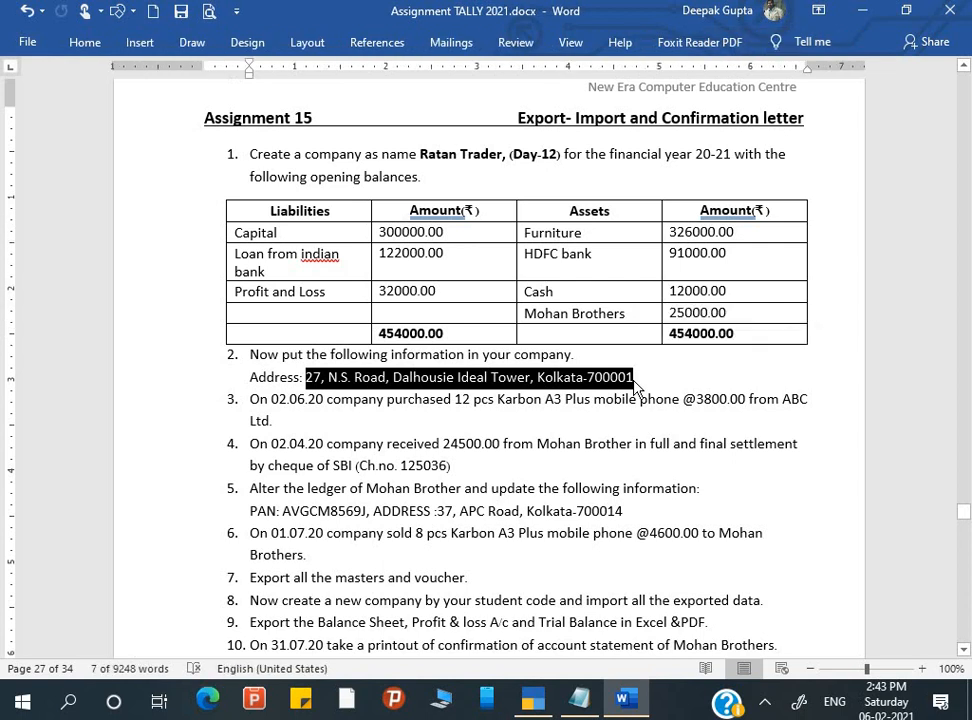
key(alt+Tab)
text(27, N.S. Road, Dalhousie Ideal Tower, Kolkata-700001)
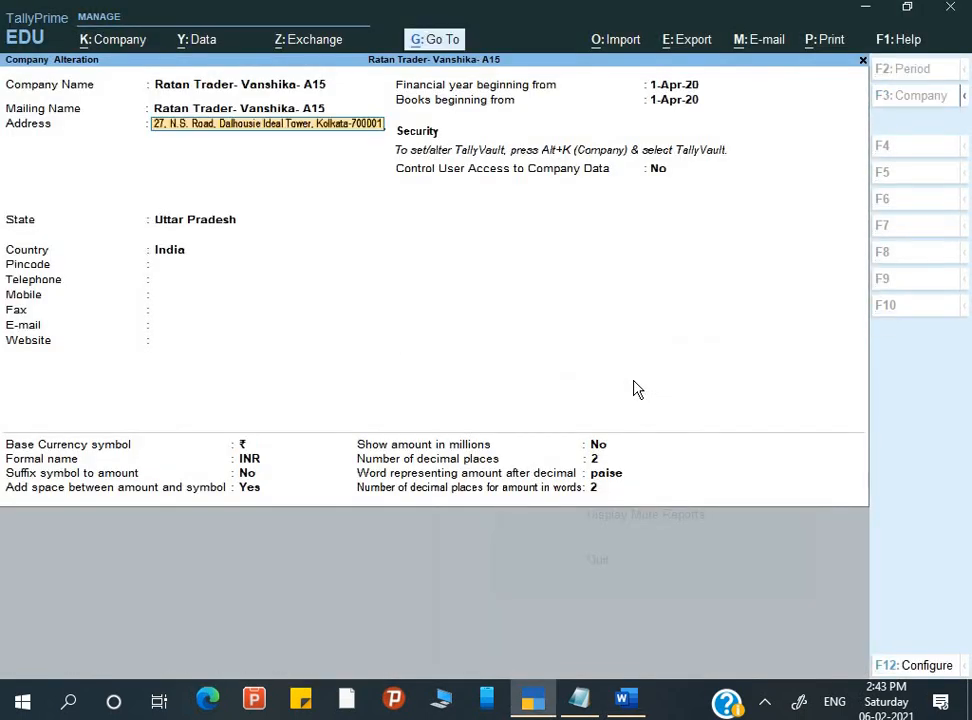
key(Return)
key(Return)
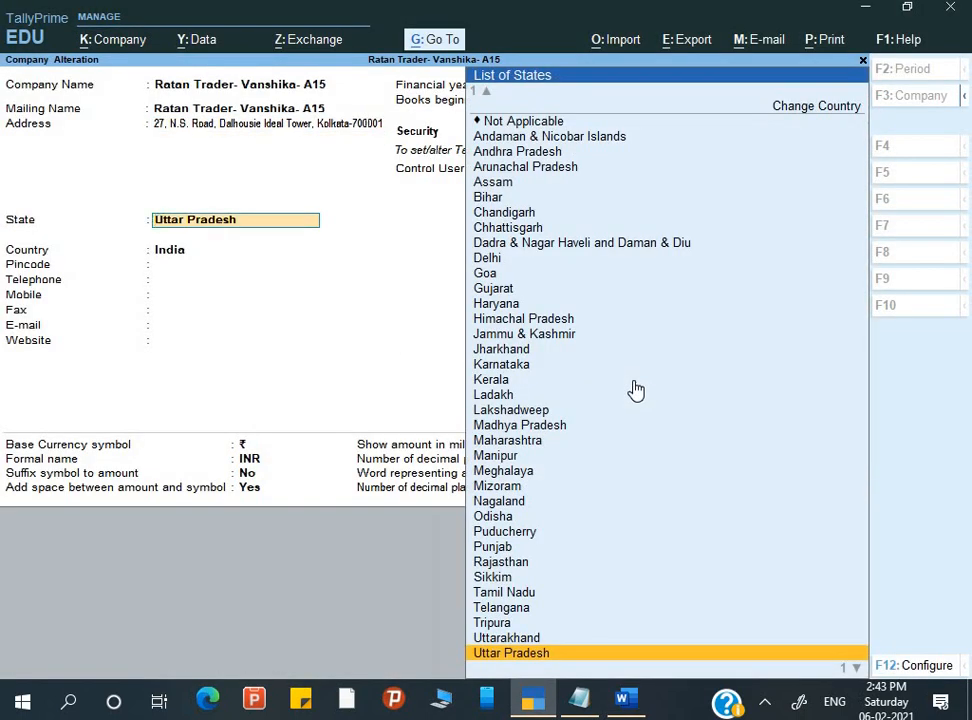
text(We)
key(Return)
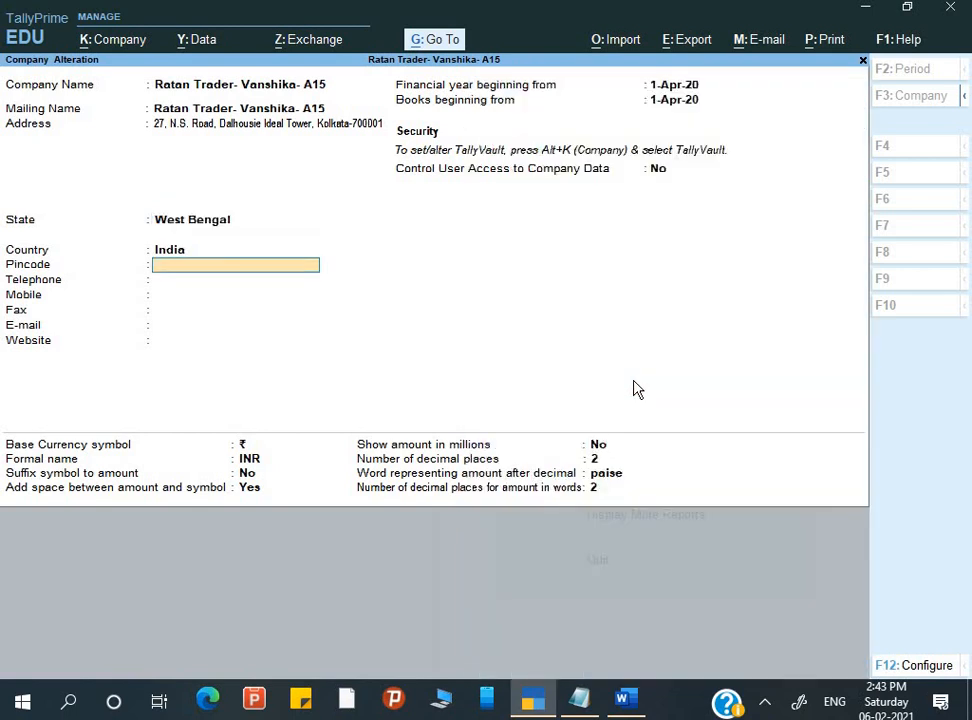
key(ctrl+a)
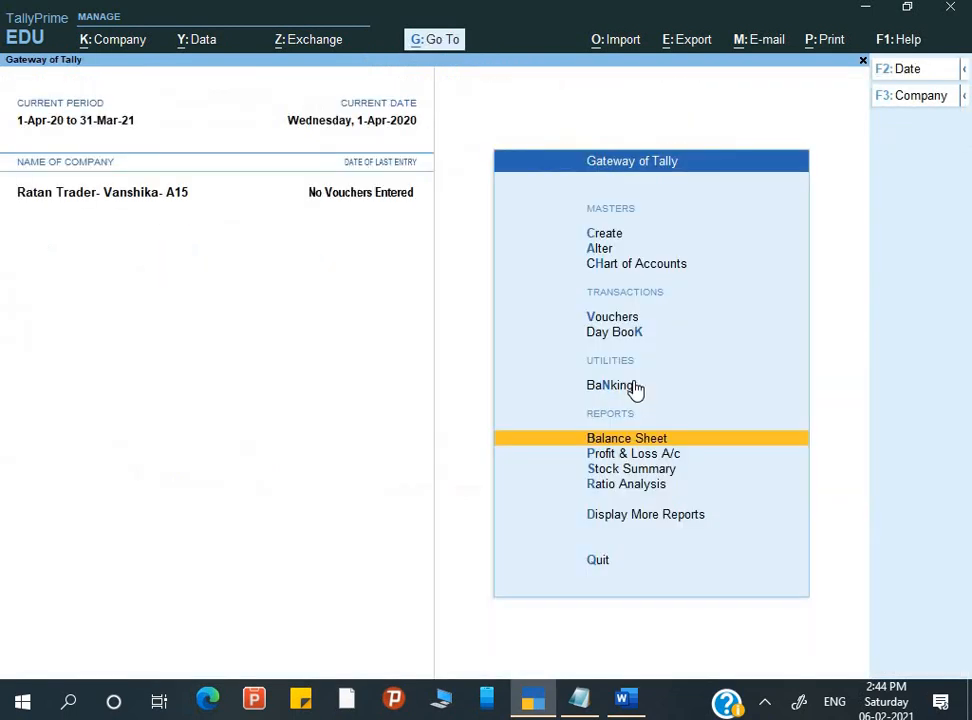
Step: Locate the item 3 purchase task in the Word assignment
key(alt+Tab)
click(570, 399)
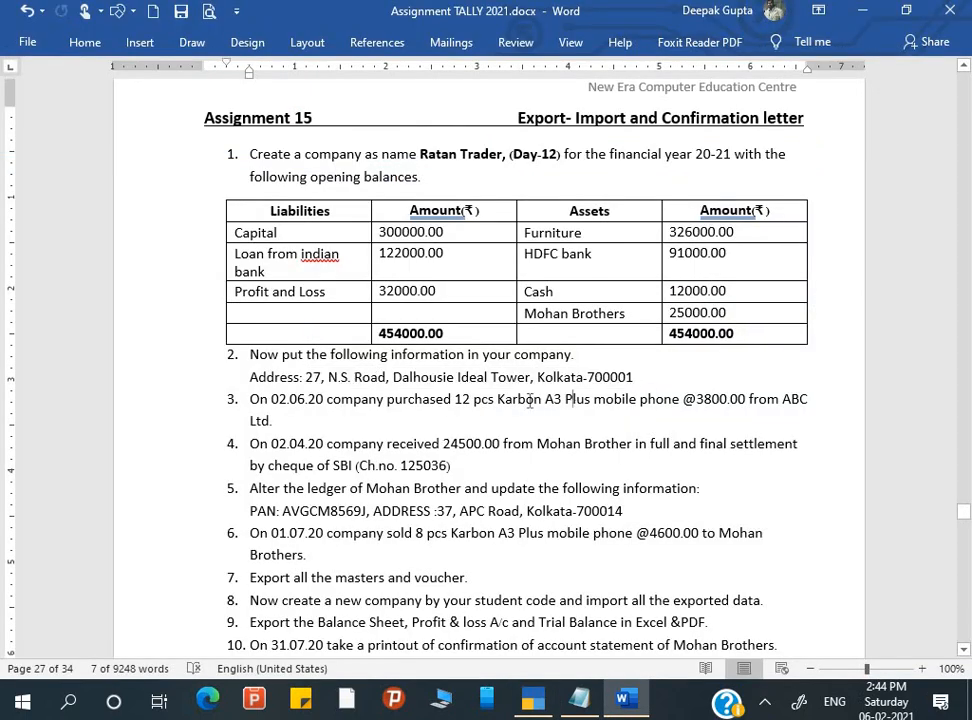
click(250, 399)
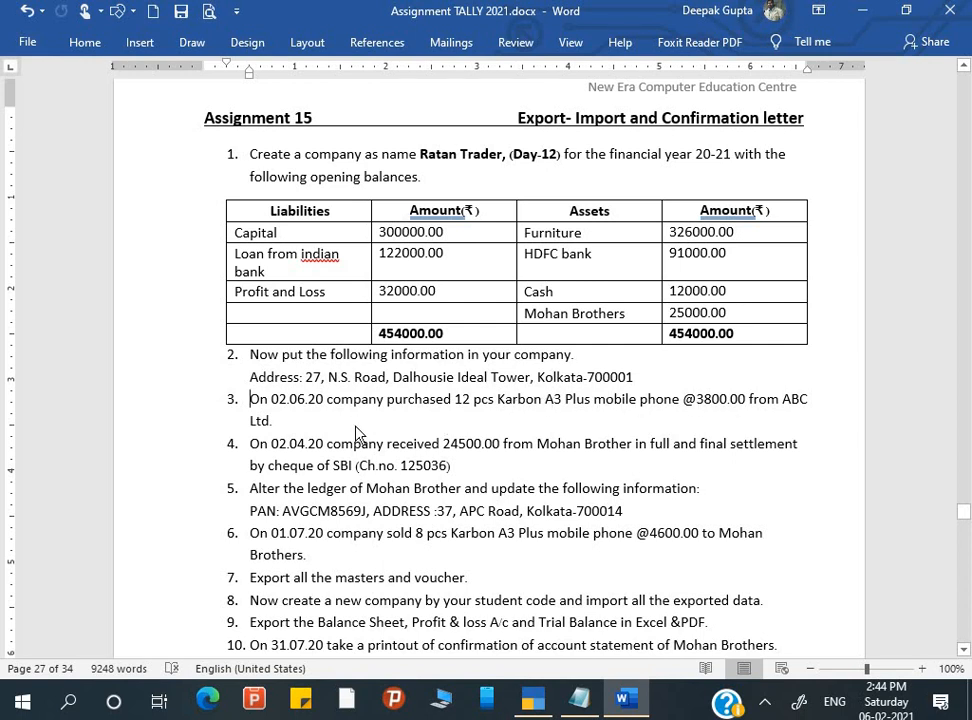
key(alt+Tab)
Step: Start Purchase voucher No. 1 dated 1-Apr-20 in Item Invoice mode
key(Up)
key(Up)
key(Up)
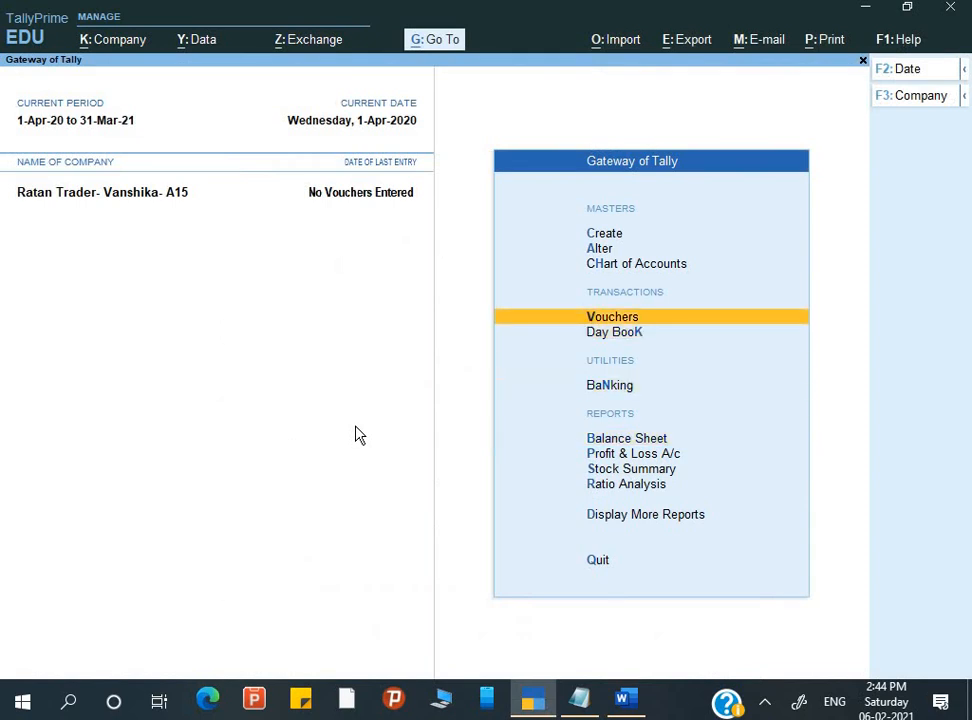
key(Return)
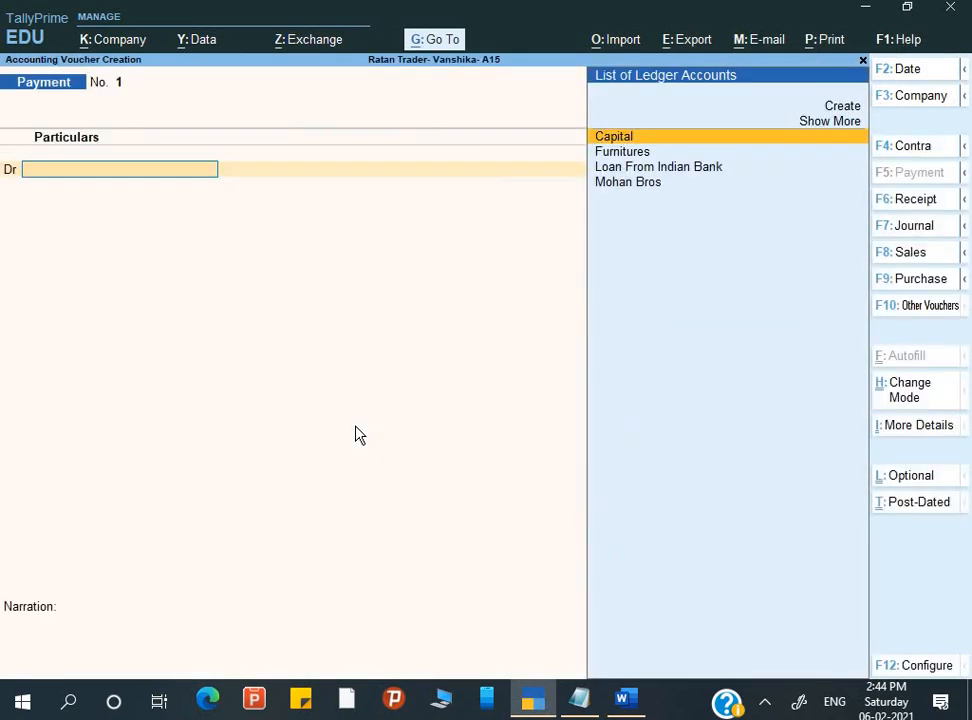
key(F9)
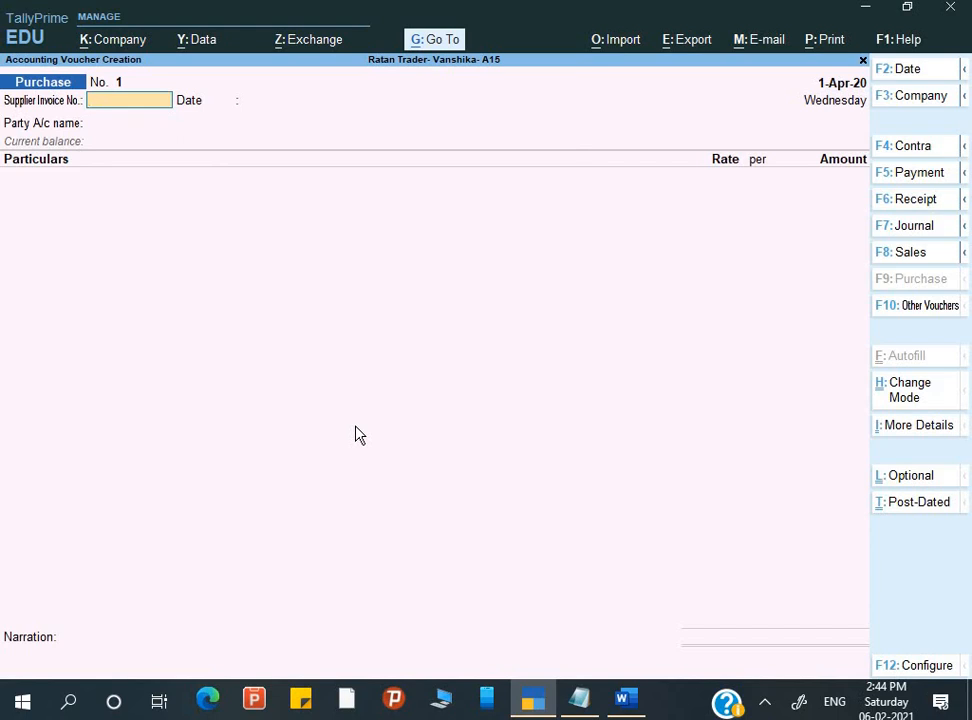
key(ctrl+h)
key(Up)
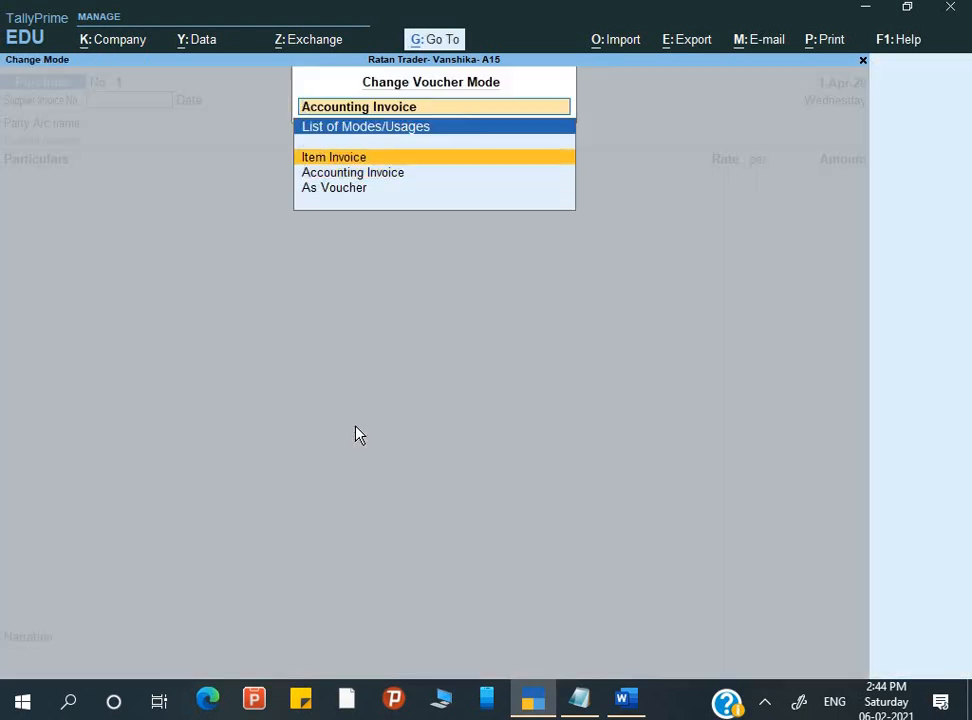
key(Return)
Step: Enter supplier invoice number 101 on the purchase voucher
key(alt+Tab)
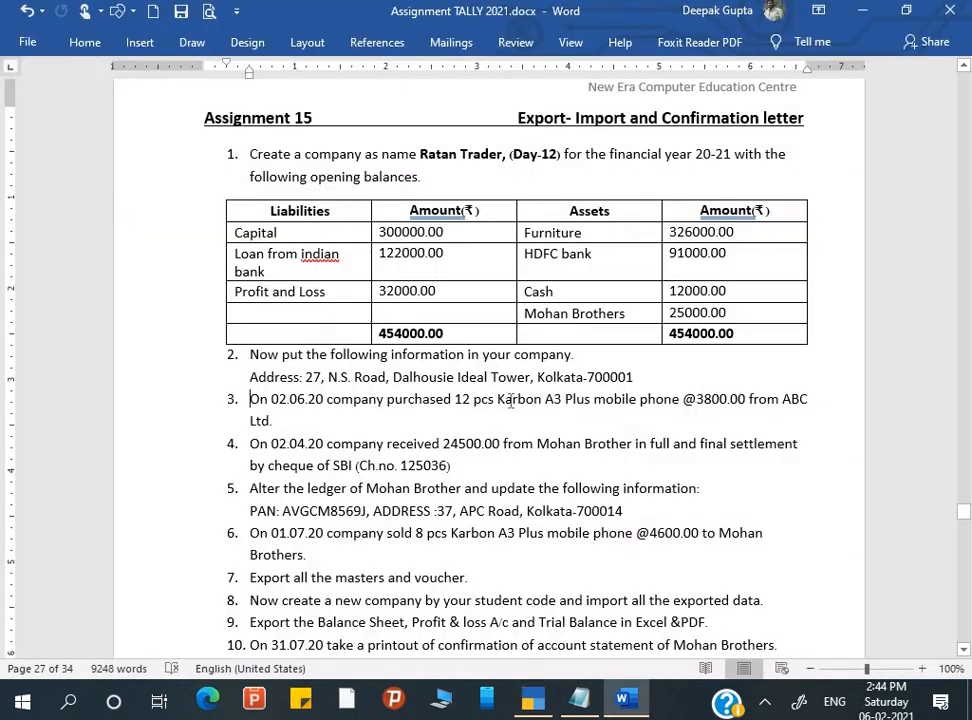
key(alt+Tab)
text(10)
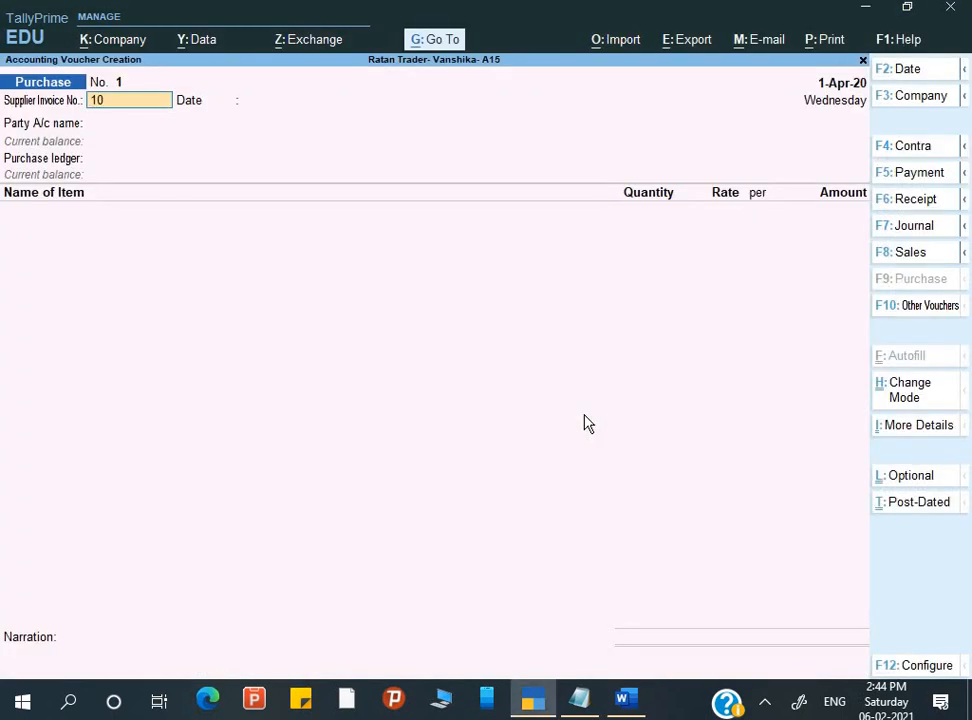
key(Return)
key(Return)
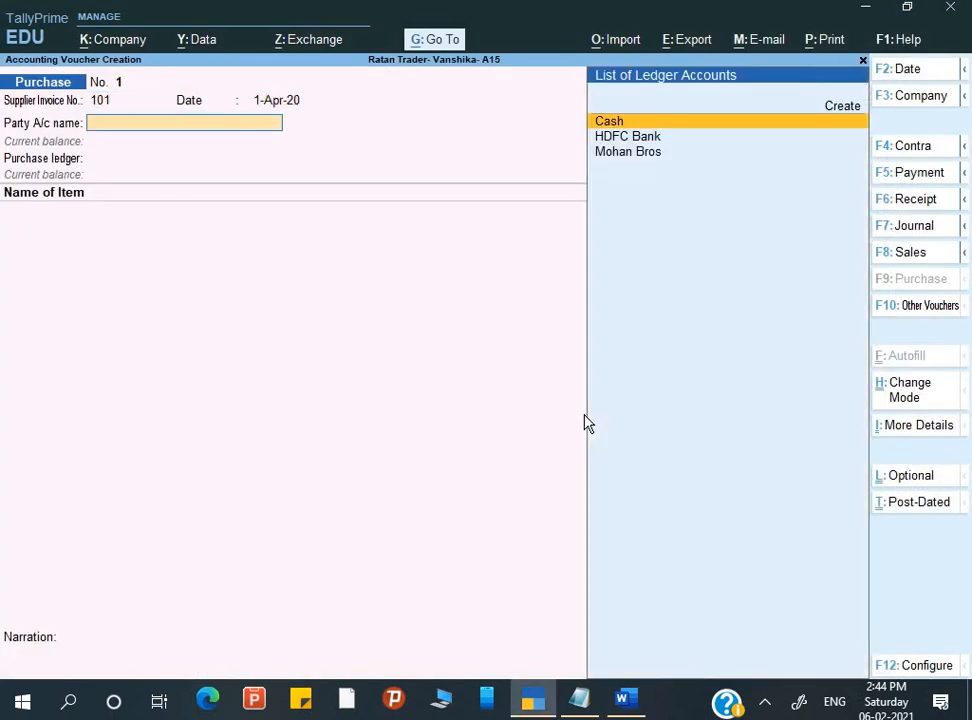
Step: Start a new party ledger named ABC Ltd
key(Down)
key(Down)
key(Up)
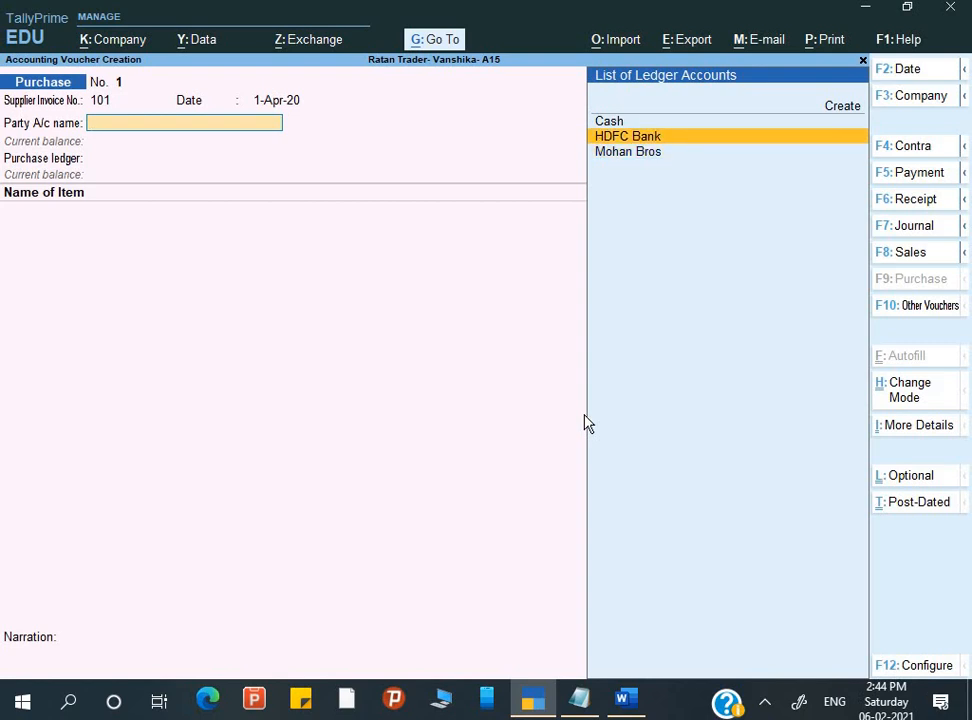
key(alt+c)
key(alt+Tab)
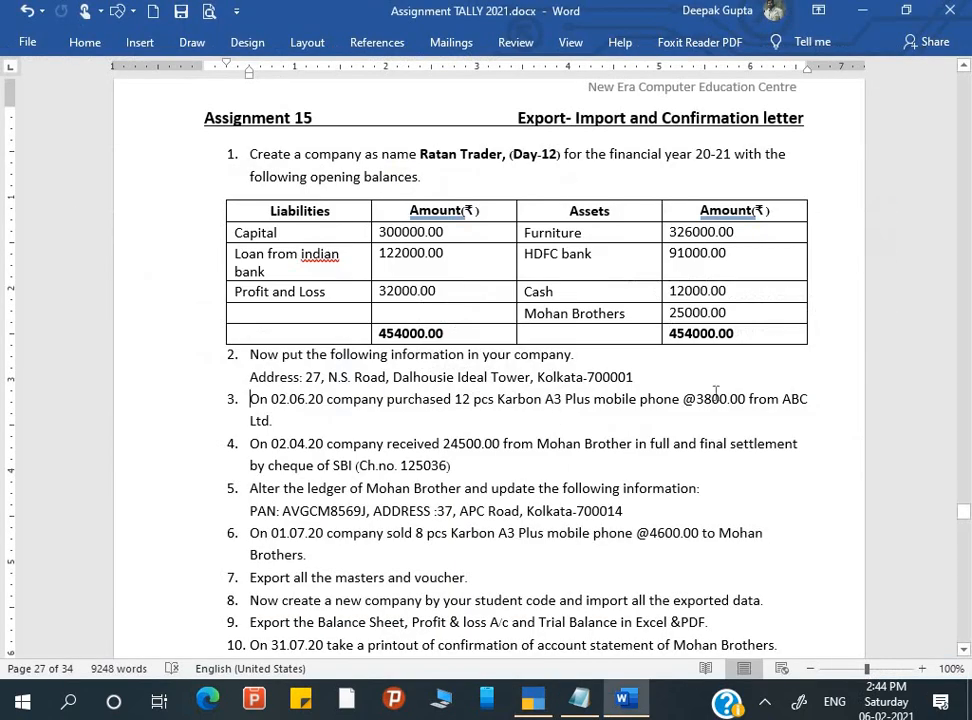
key(alt+Tab)
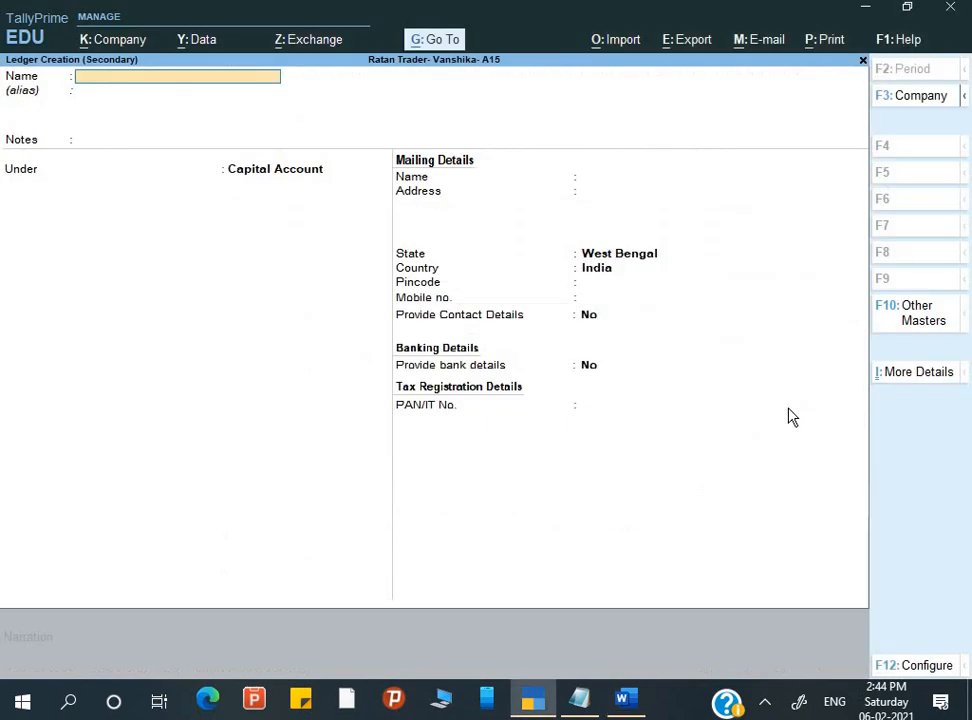
text(ABC Ltds)
key(BackSpace)
key(Return)
key(Return)
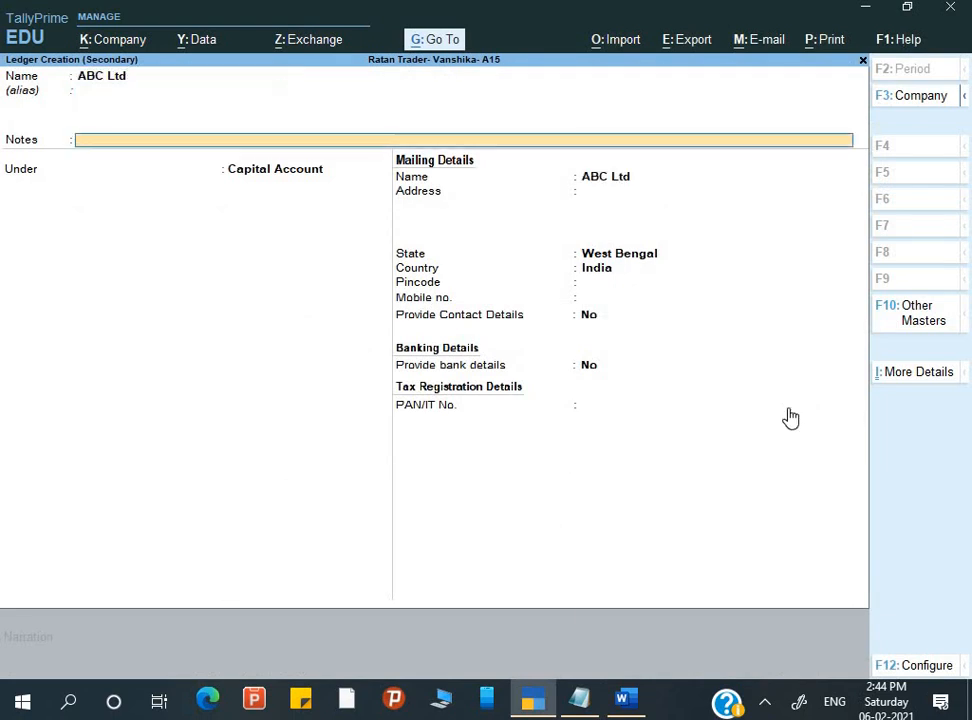
Step: Place ABC Ltd under Sundry Creditors, save it as the party, and accept party details
key(Return)
text(S)
key(Down)
key(Down)
key(Down)
key(Return)
key(ctrl+a)
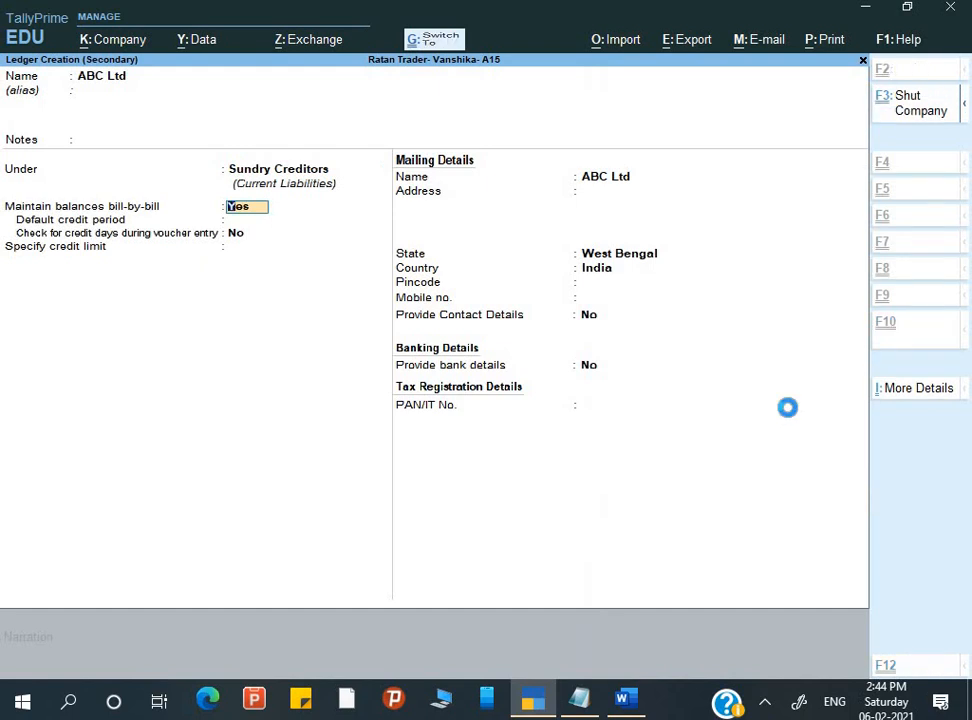
key(Return)
key(Return)
key(Return)
key(Return)
key(Return)
key(Return)
key(Return)
key(Return)
key(Return)
key(Return)
key(Return)
key(Return)
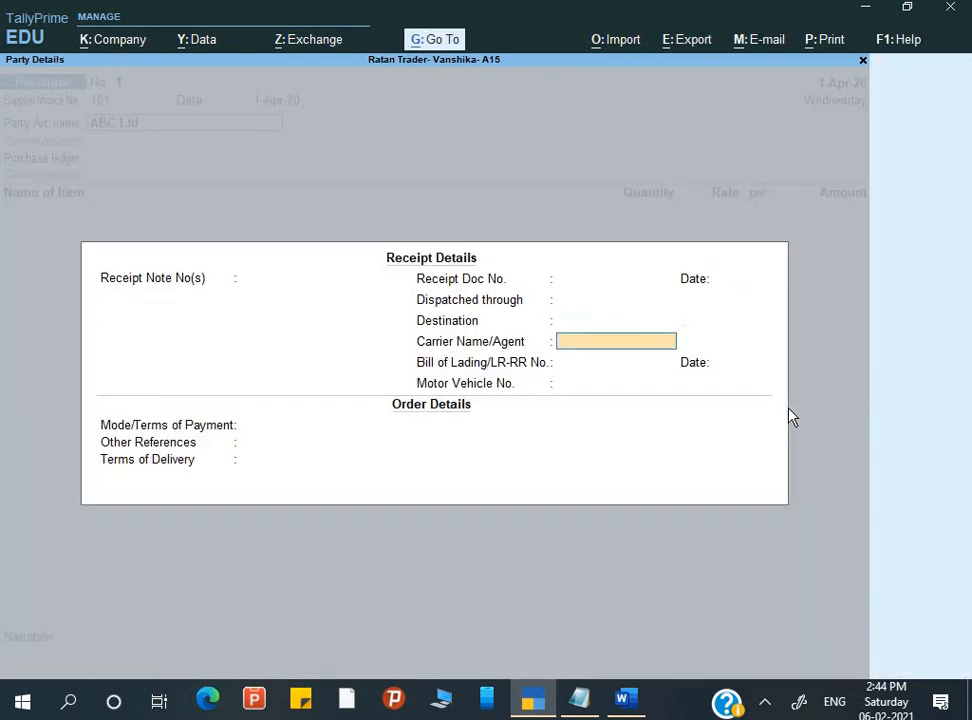
key(Return)
key(Return)
key(Return)
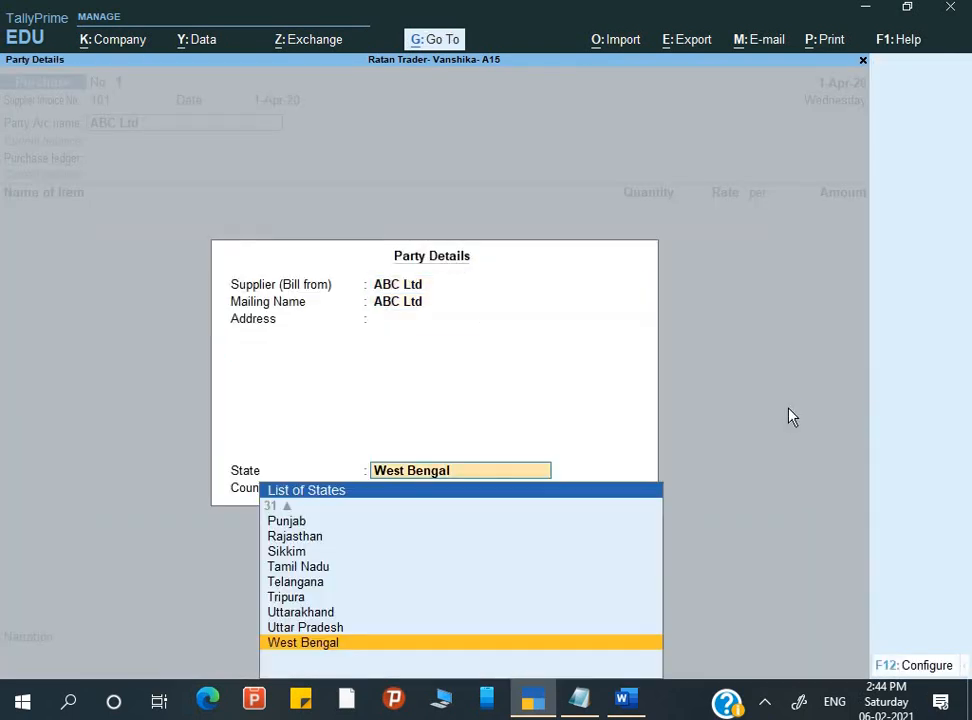
key(Return)
key(Return)
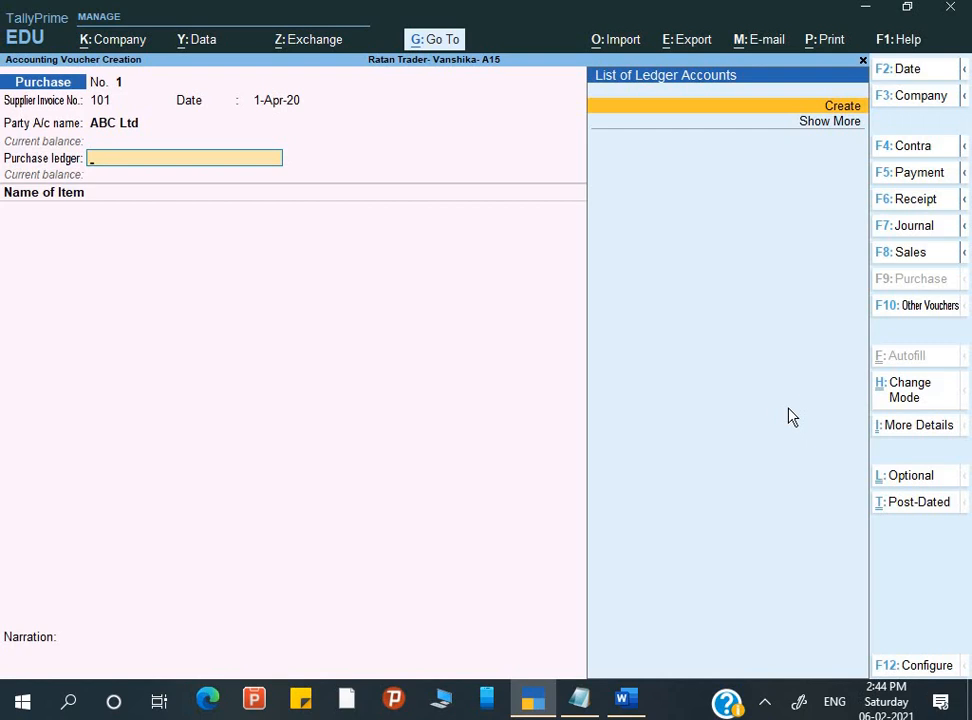
Step: Create a ledger named Purchase under Purchase Accounts and use it as the purchase ledger
key(Return)
text(Purchase)
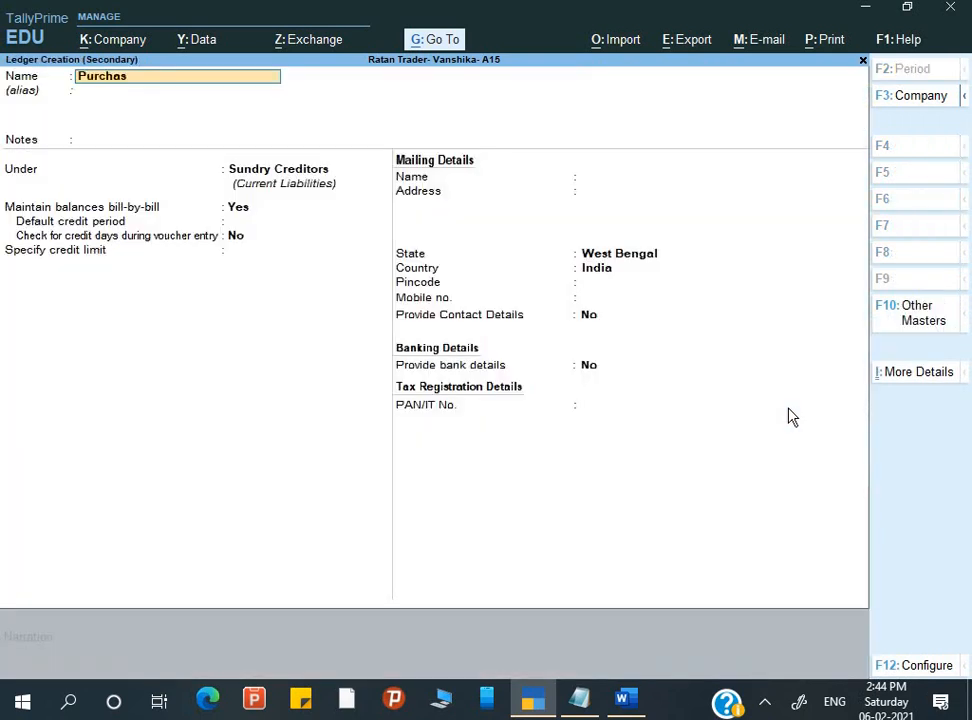
key(Return)
key(Return)
key(Return)
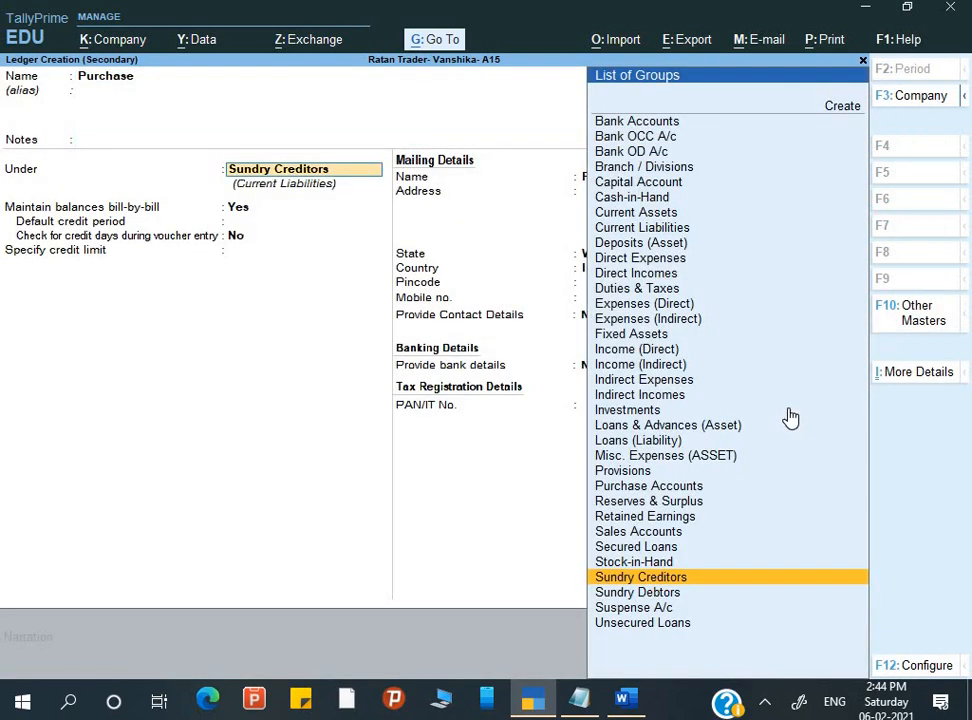
text(p)
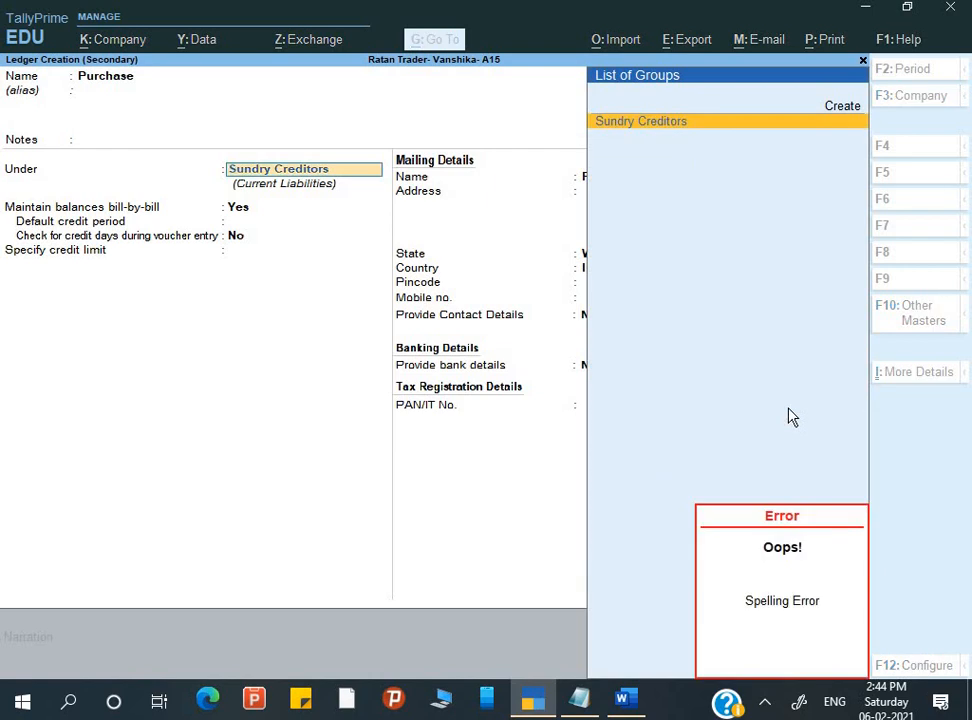
key(BackSpace)
key(BackSpace)
key(BackSpace)
key(BackSpace)
key(BackSpace)
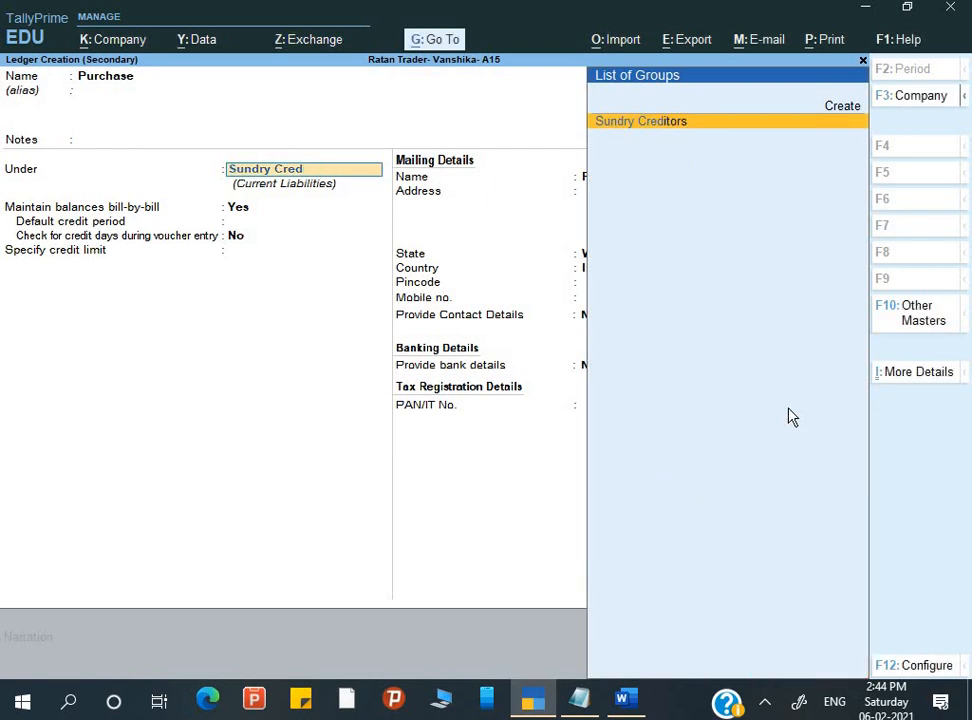
key(BackSpace)
key(BackSpace)
key(BackSpace)
key(BackSpace)
key(BackSpace)
key(BackSpace)
key(BackSpace)
key(BackSpace)
key(BackSpace)
key(BackSpace)
key(BackSpace)
text(Pur)
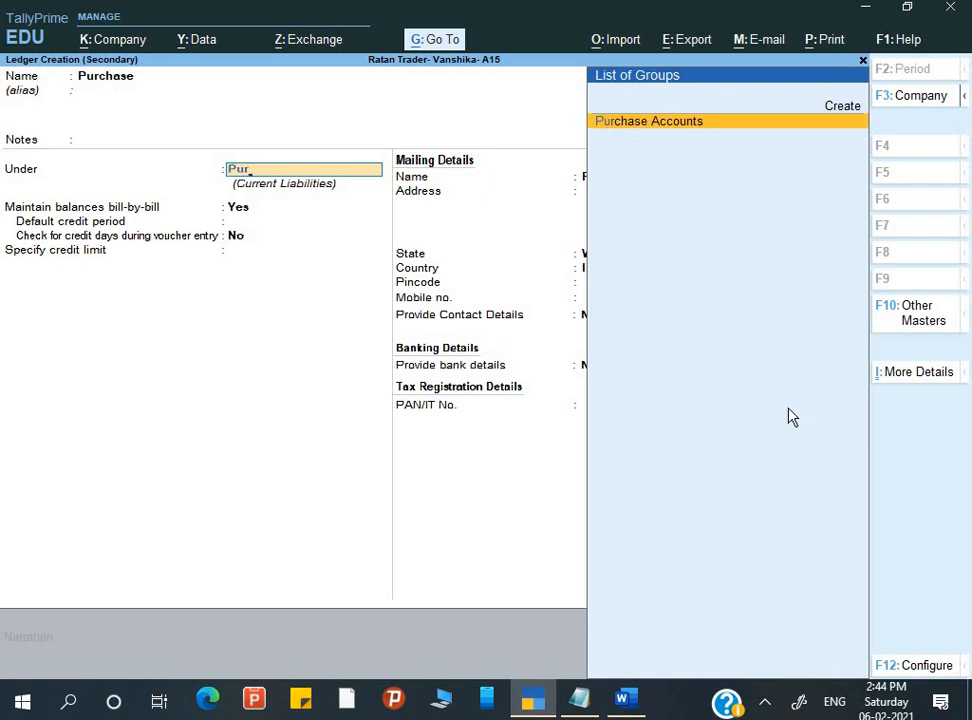
key(Return)
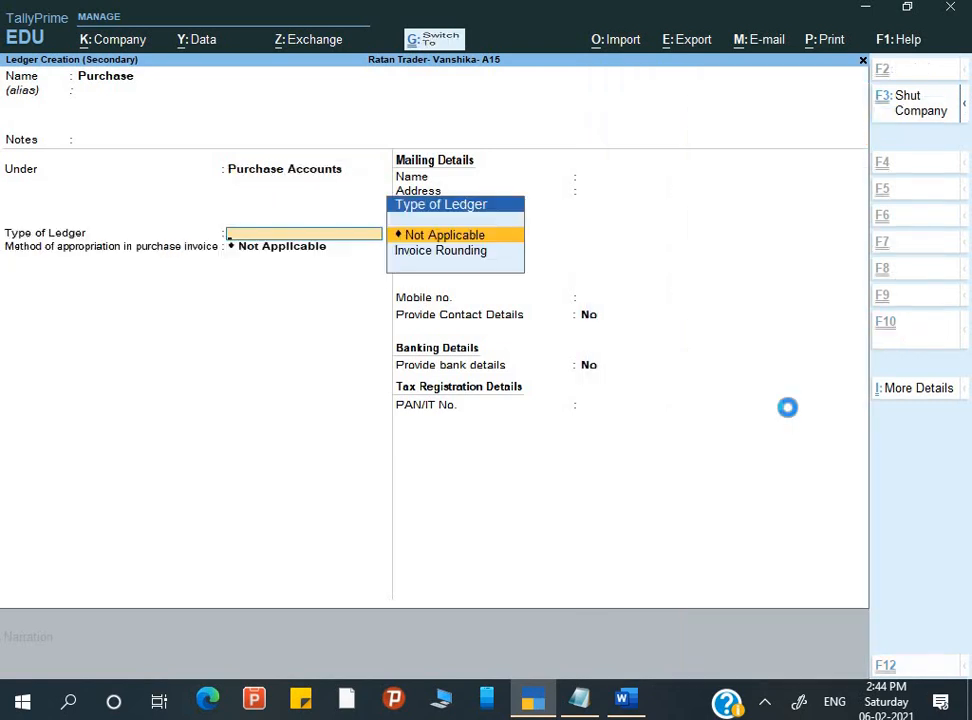
key(ctrl+a)
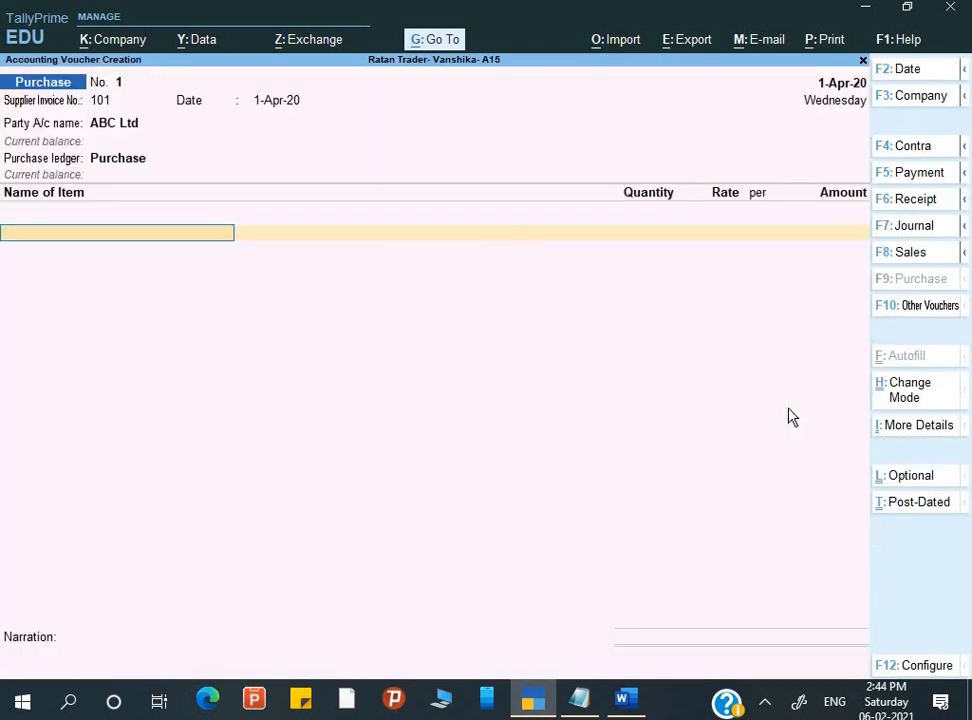
key(alt+Tab)
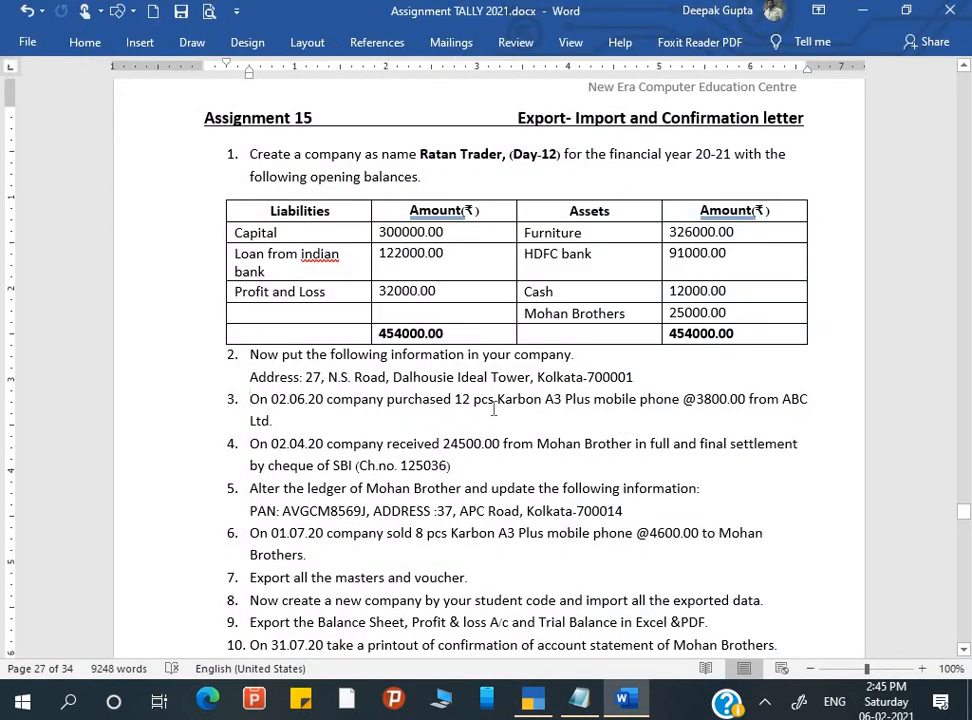
Step: Copy Karbon A3 Plus from the assignment as the new stock item's name
drag(498, 399, 588, 410)
key(ctrl+c)
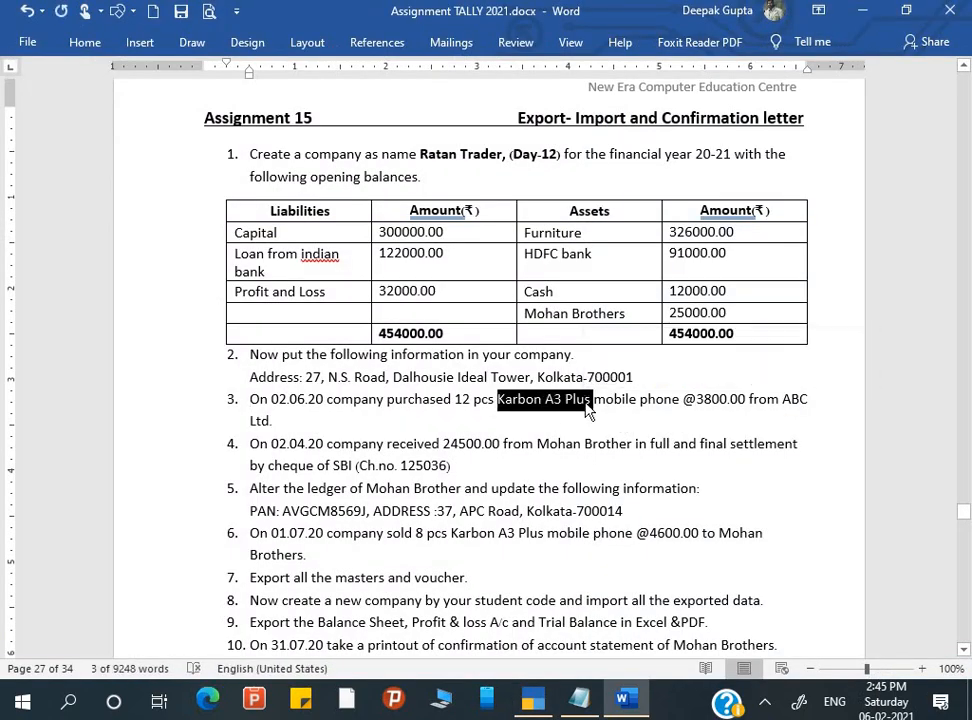
key(alt+Tab)
key(alt+c)
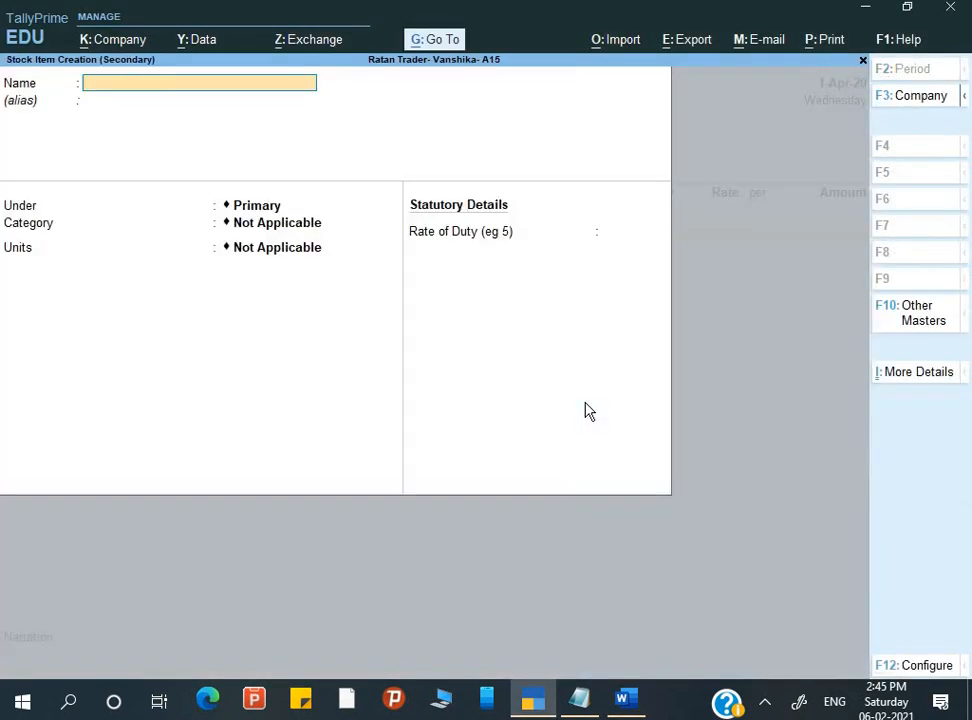
key(ctrl+v)
key(Return)
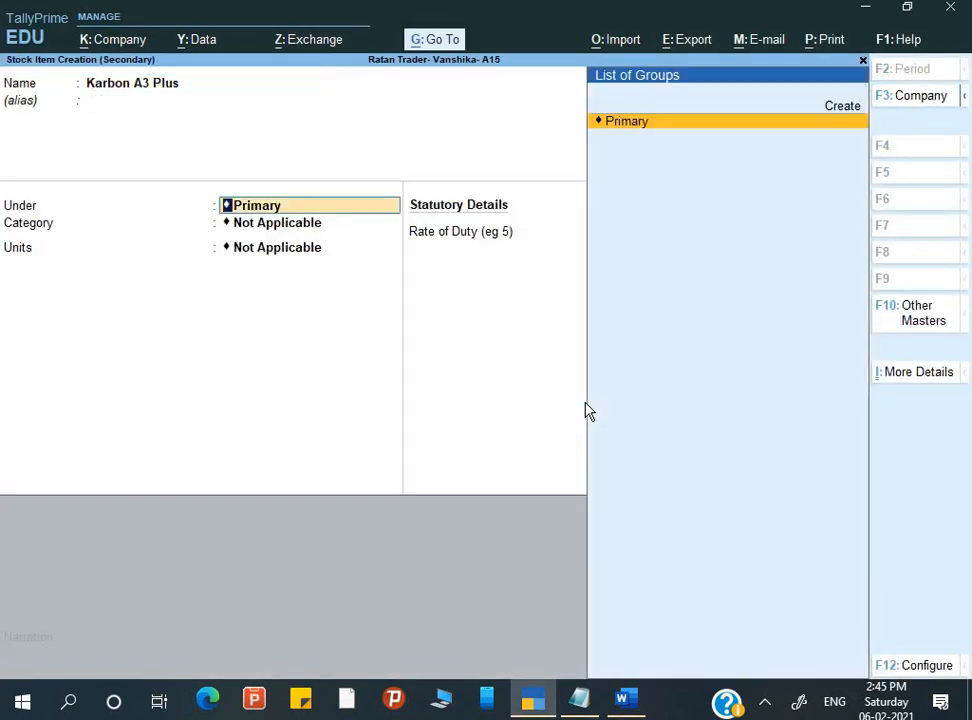
key(Return)
key(BackSpace)
Step: Create a stock group named Mobile for the item
key(alt+c)
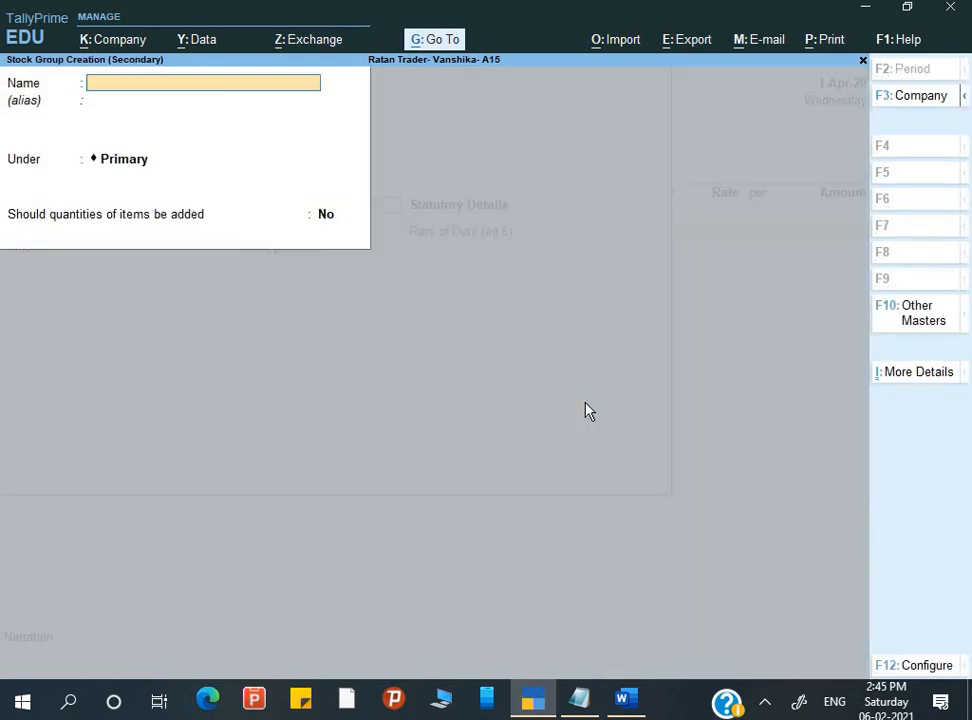
text(Mobile)
key(Return)
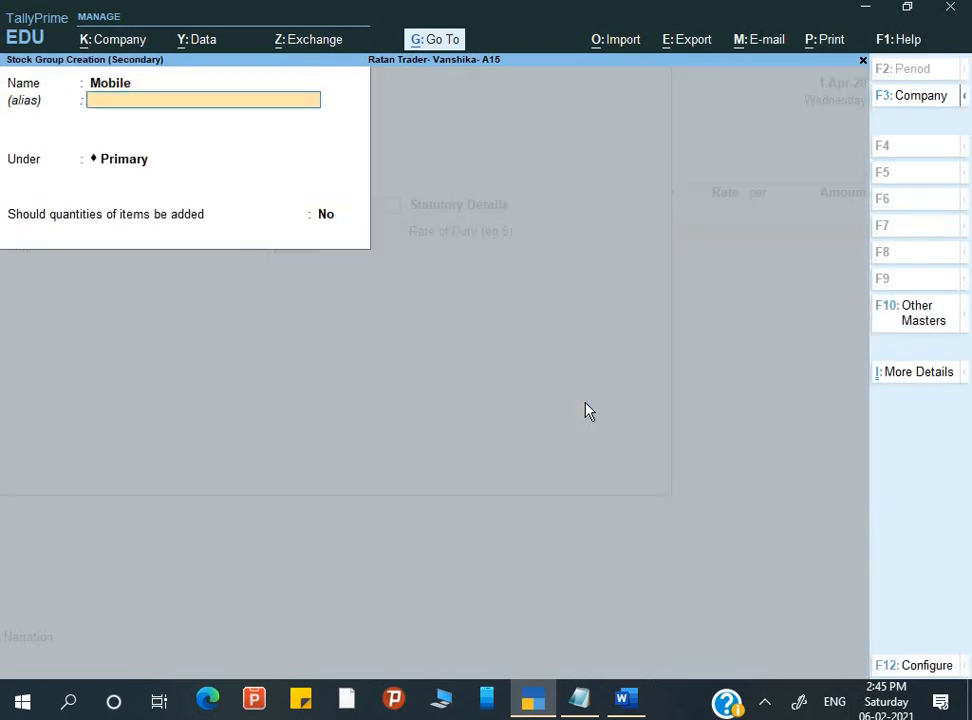
key(Return)
key(Return)
key(Return)
key(Return)
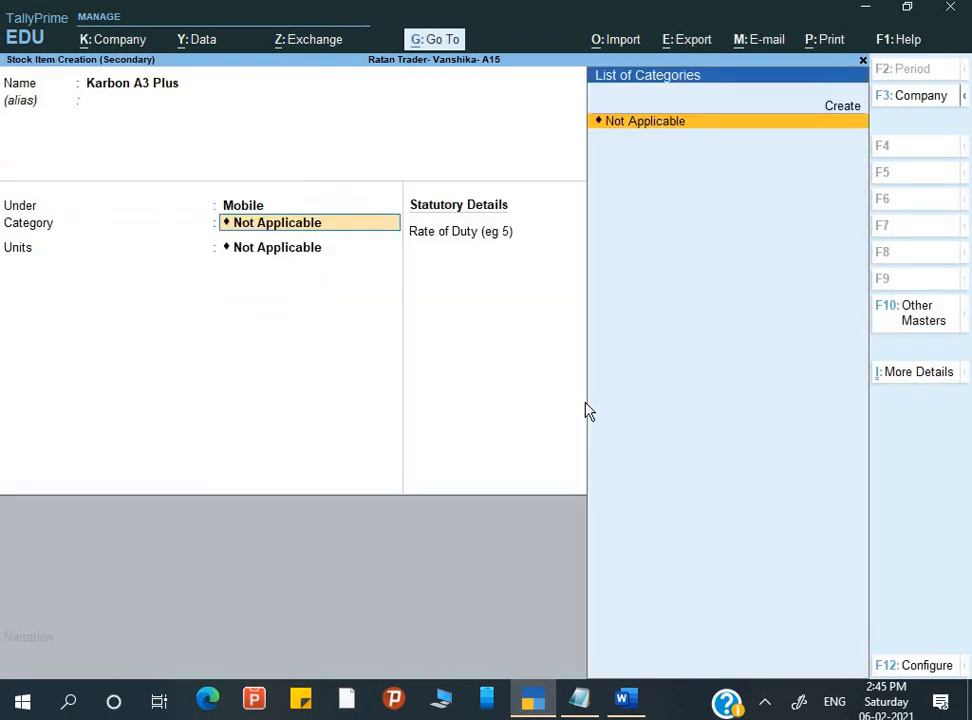
key(Return)
Step: Create unit pcs (Pieces, 0 decimals) and save the Karbon A3 Plus item
key(alt+c)
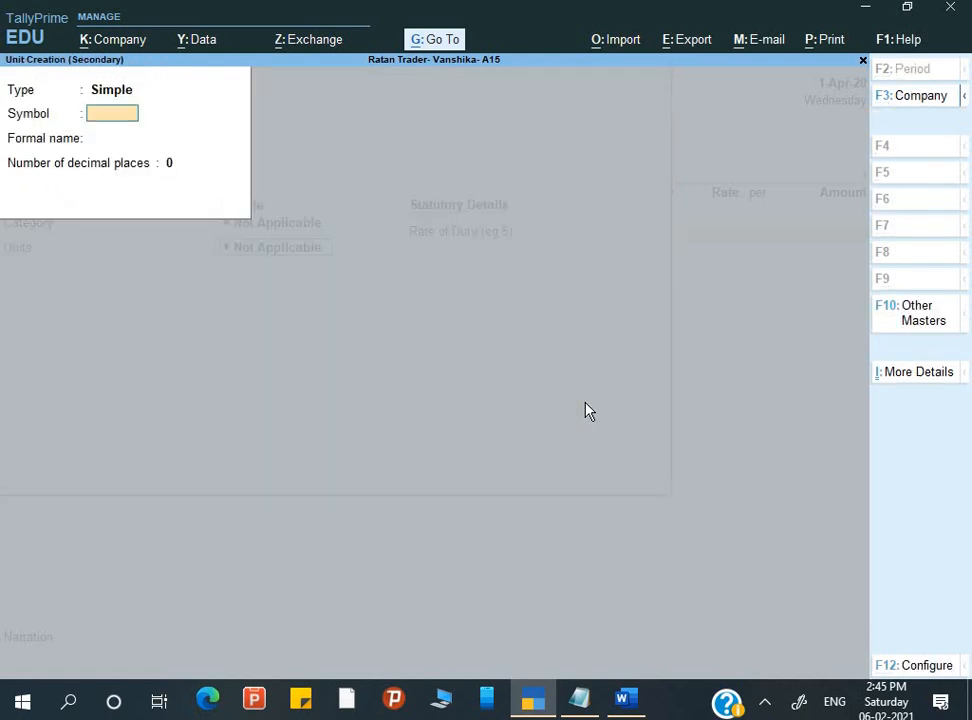
text(pcs)
key(Return)
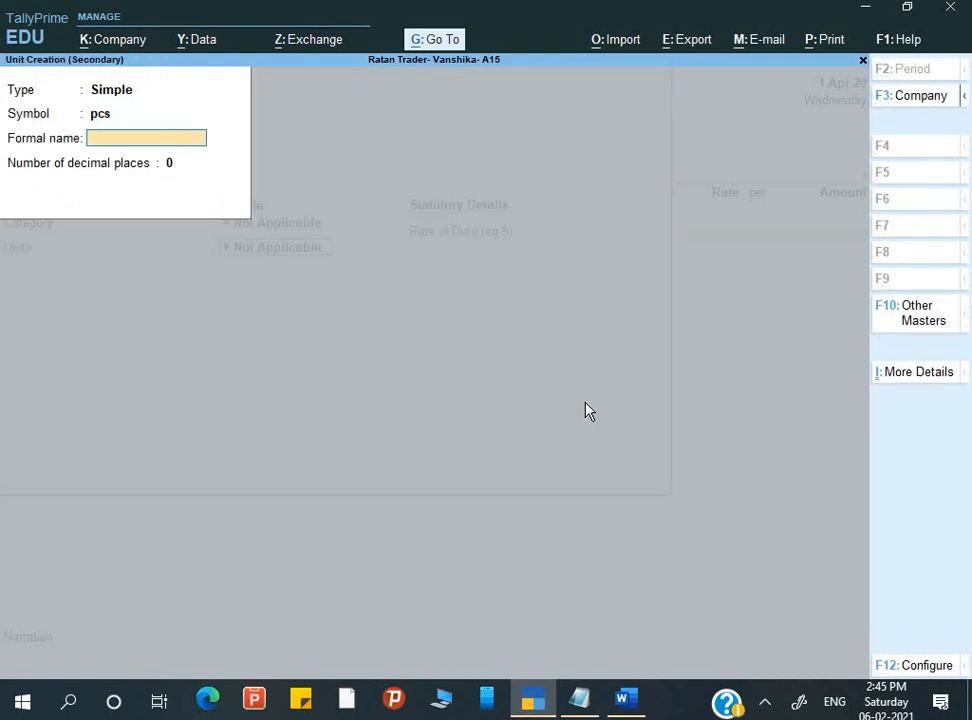
text(Pieces)
key(Return)
key(Return)
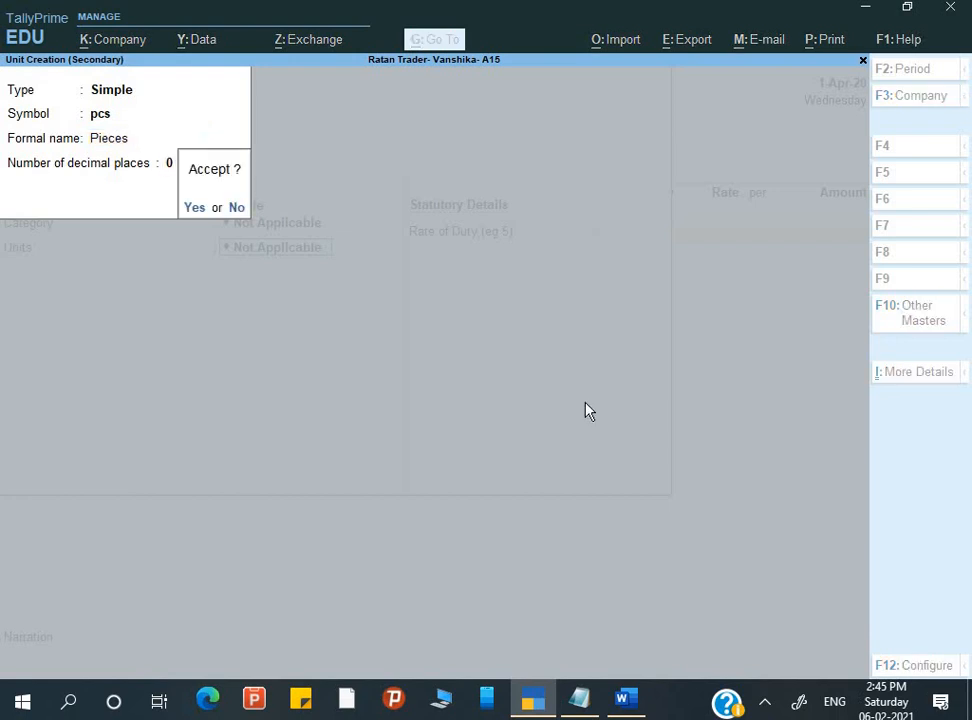
key(Return)
key(Return)
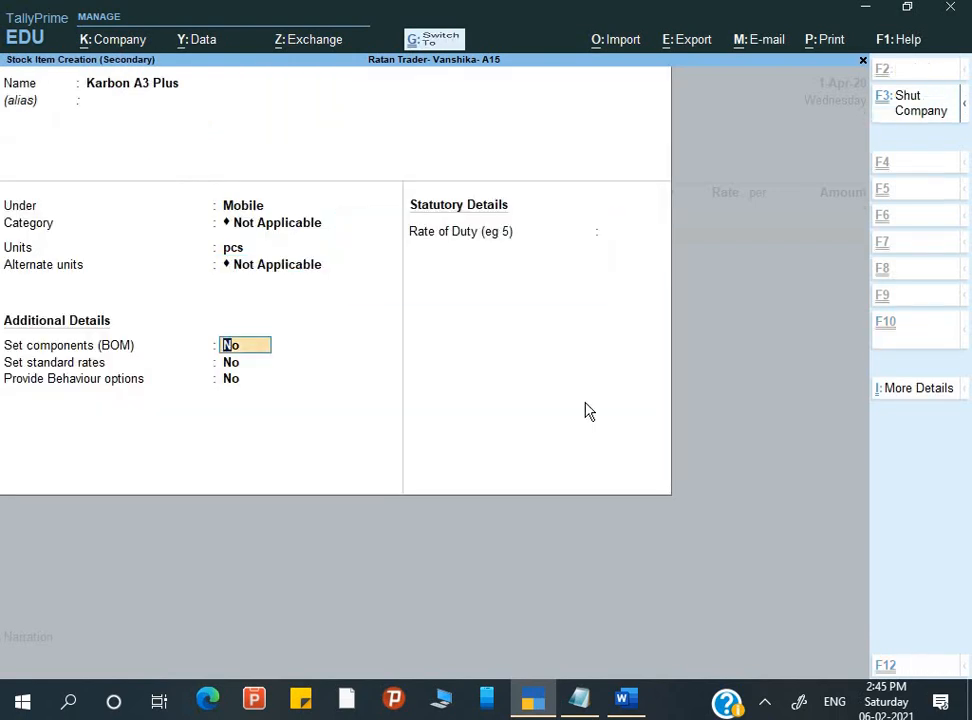
key(ctrl+a)
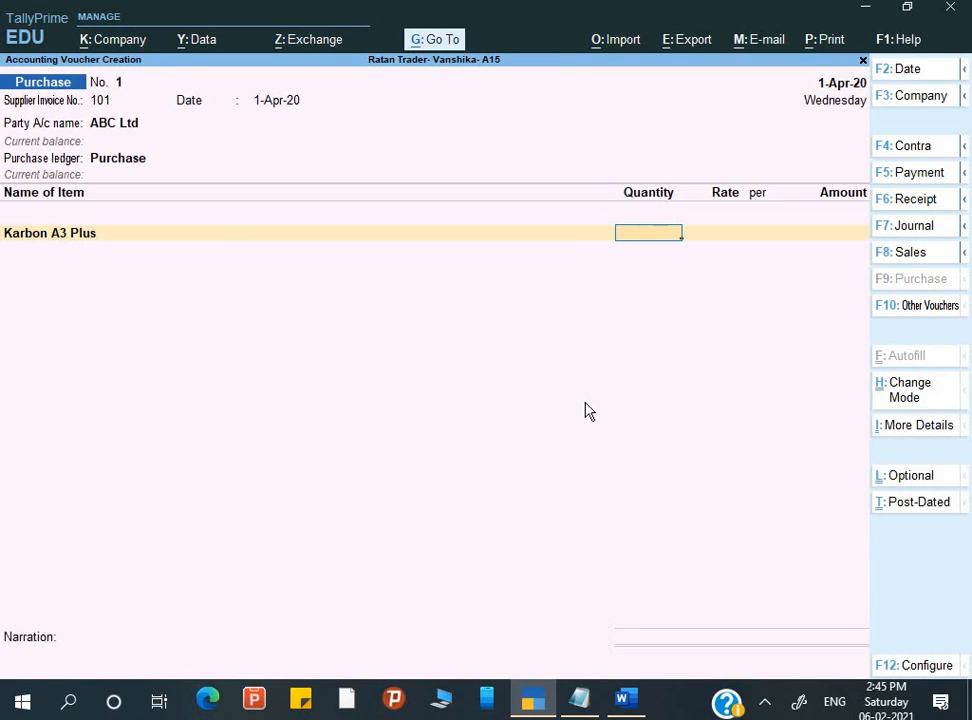
Step: Enter 12 pcs of Karbon A3 Plus at rate 3,800, totalling 45,600
key(alt+Tab)
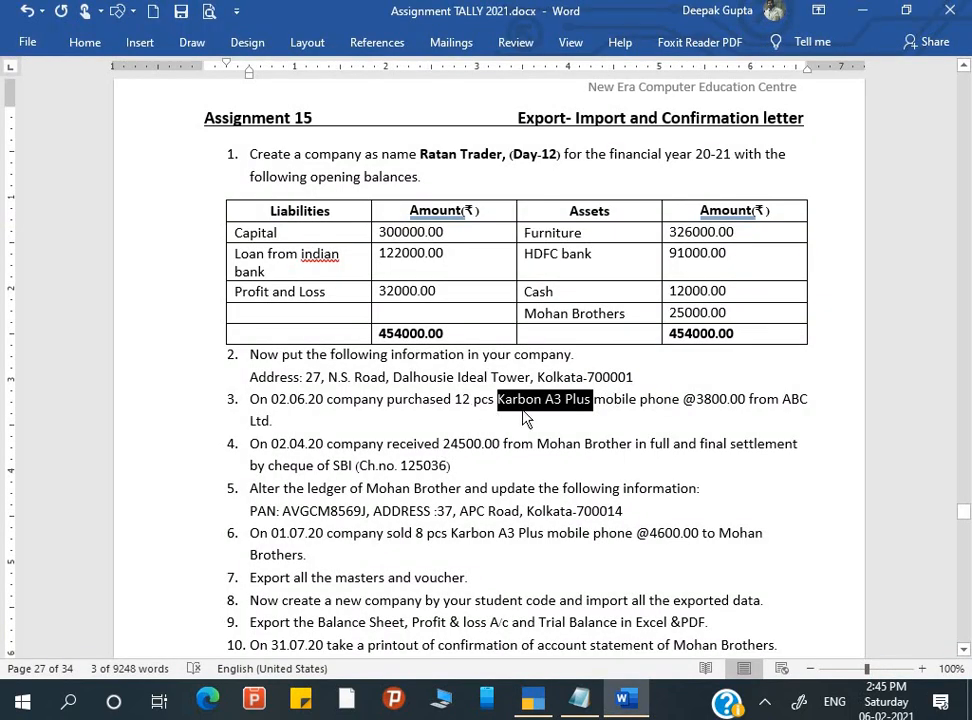
key(alt+Tab)
text(12)
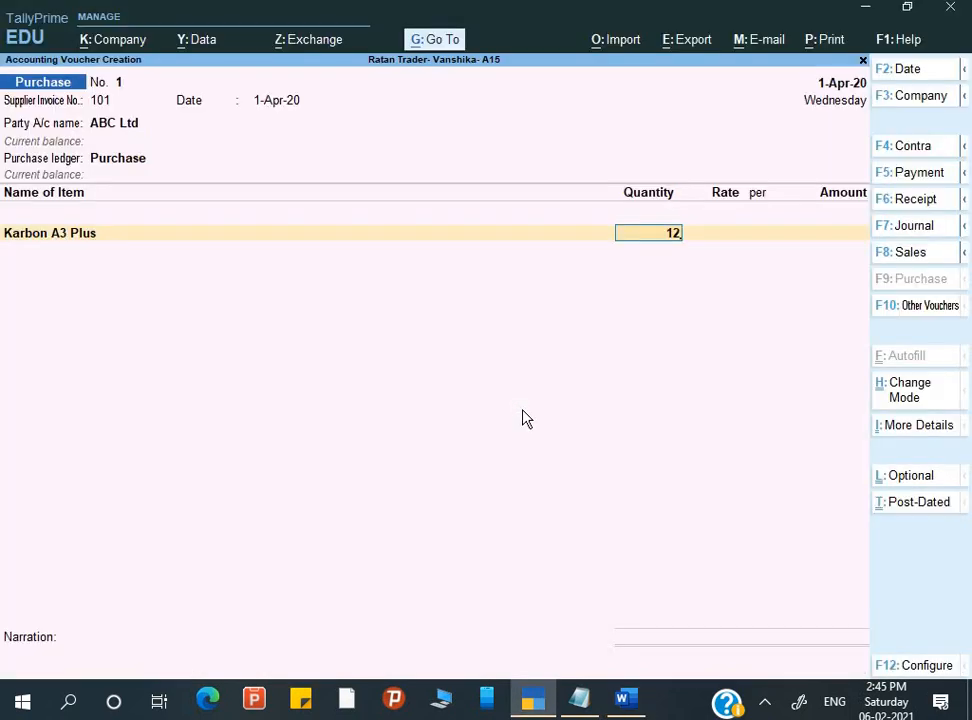
key(Return)
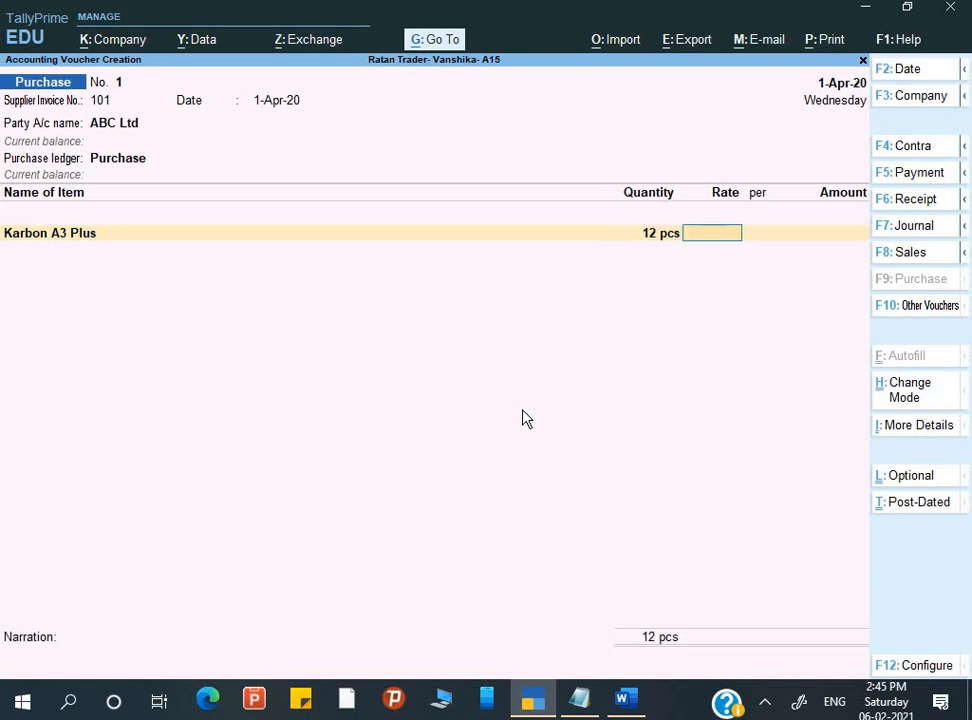
text(3800)
key(Return)
key(Return)
key(Return)
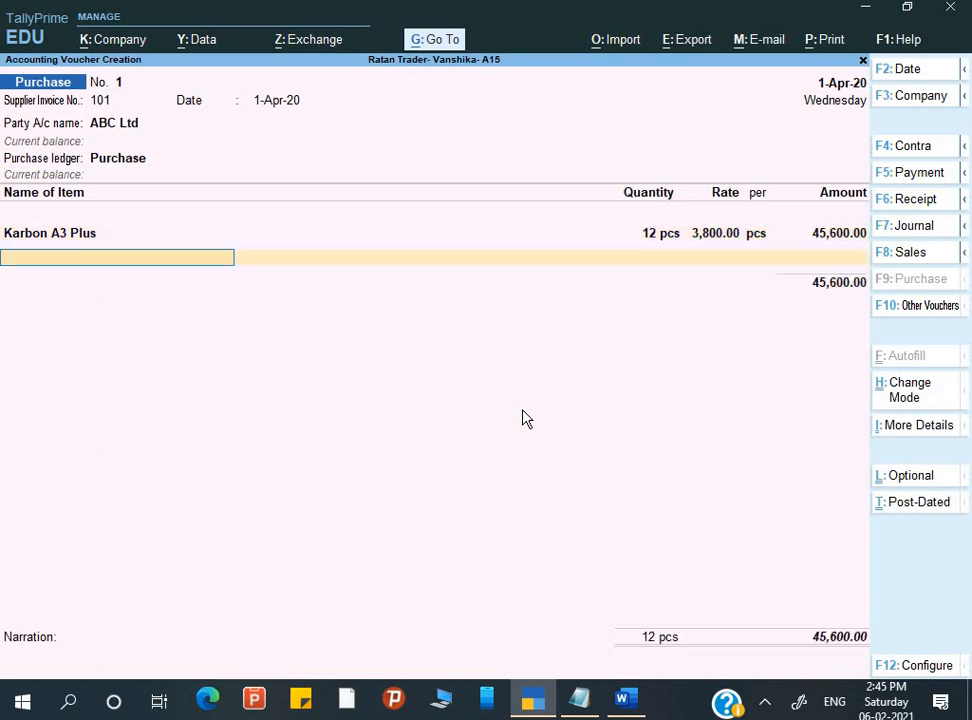
key(alt+Tab)
drag(497, 399, 593, 400)
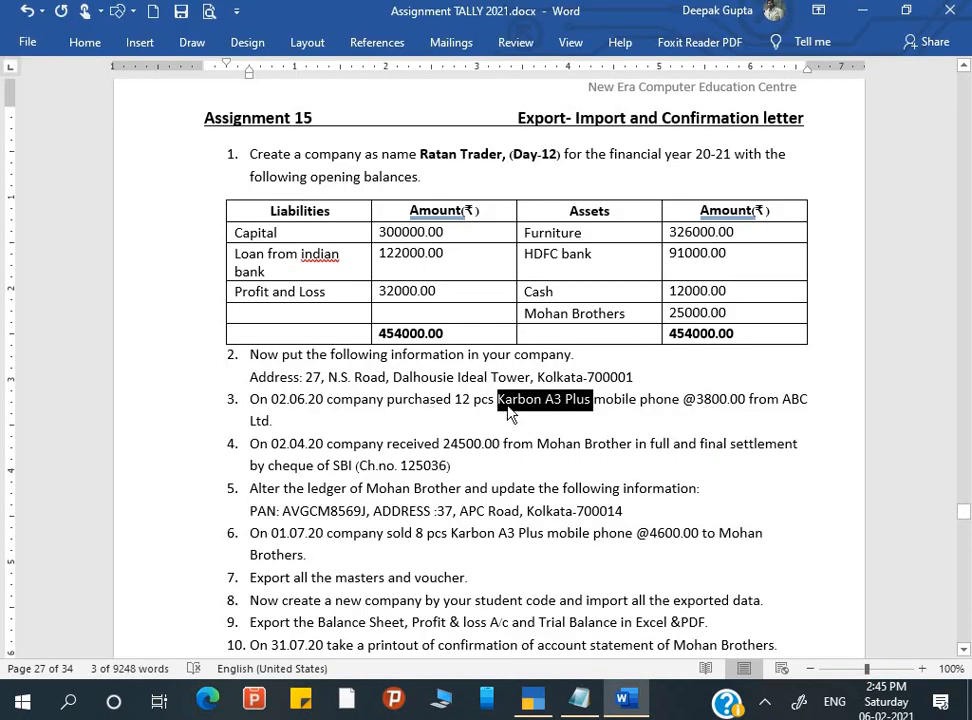
key(alt+Tab)
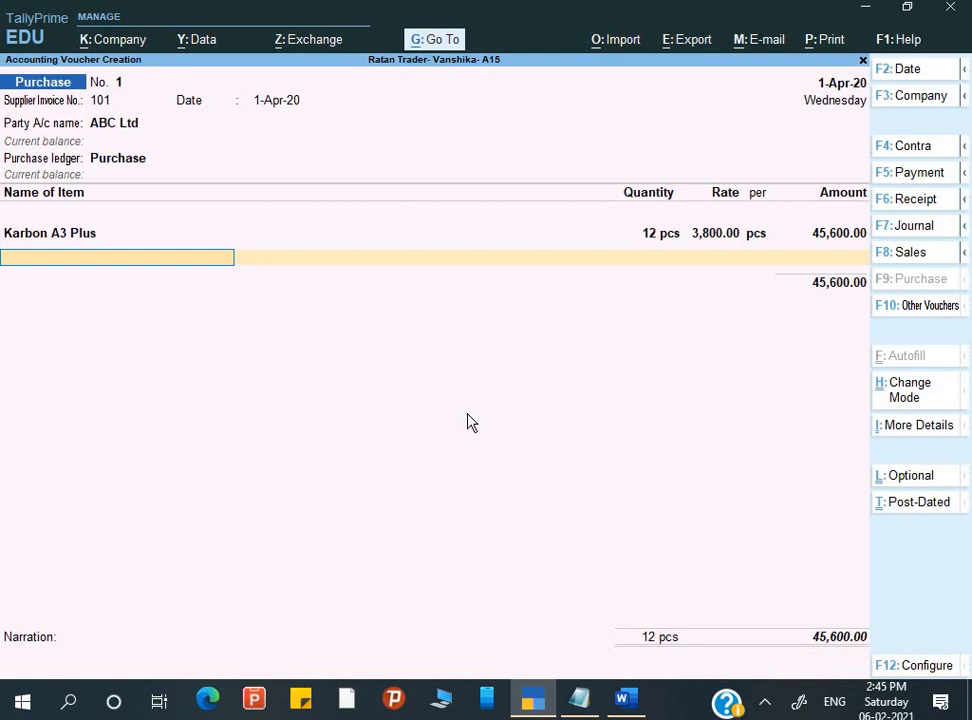
Step: Set the voucher and supplier invoice dates to 2-Jun-20 and save purchase voucher No. 1
key(F2)
text(2)
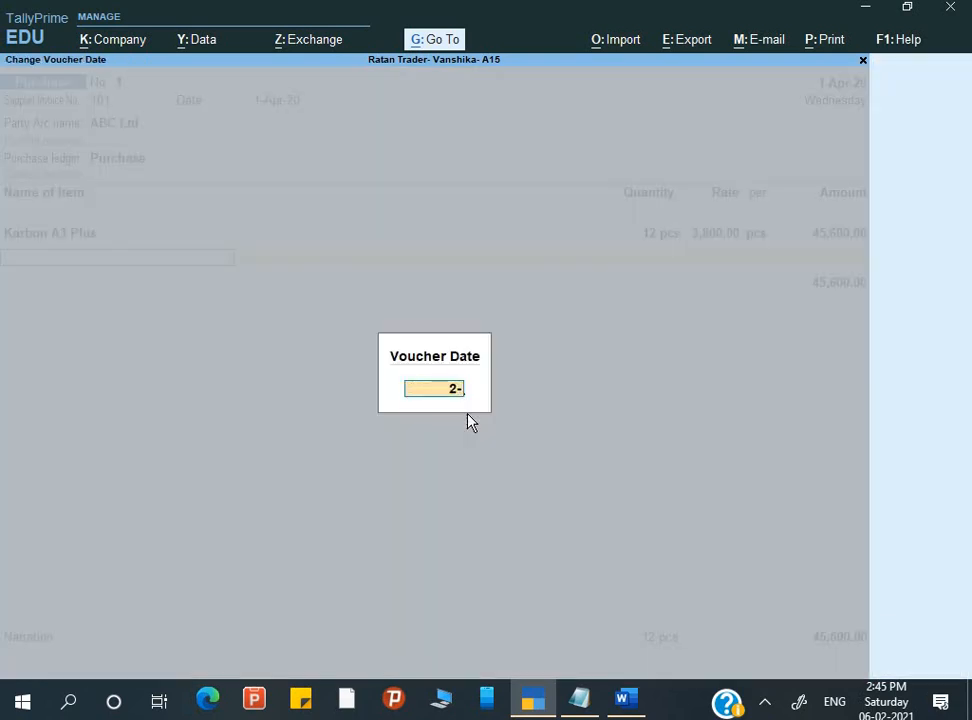
text(-6)
key(Return)
key(Return)
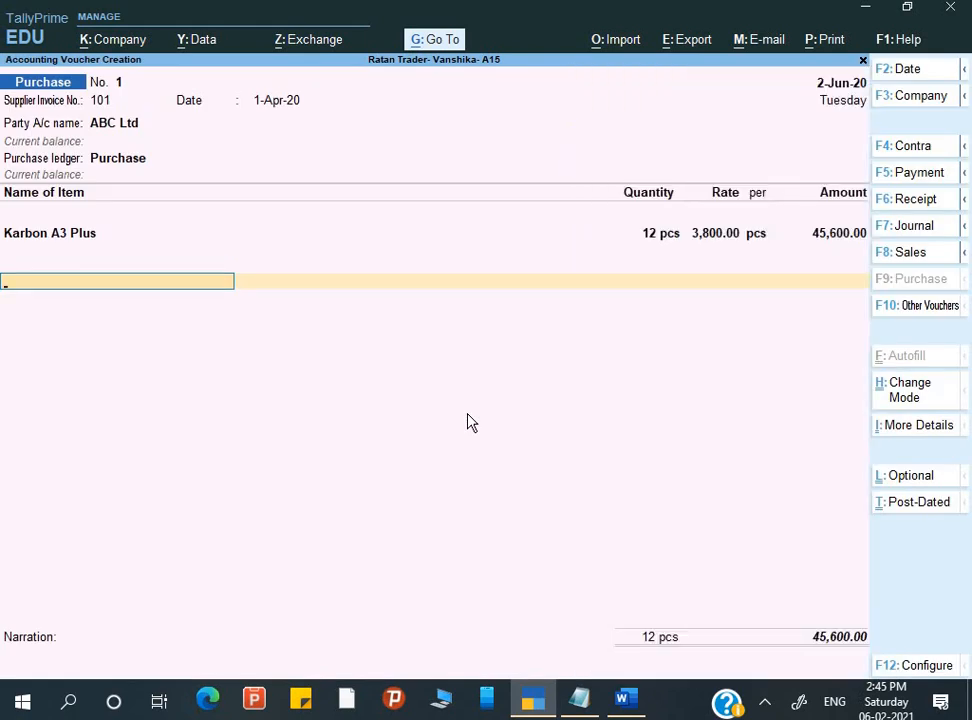
key(BackSpace)
key(BackSpace)
key(BackSpace)
key(BackSpace)
key(BackSpace)
key(BackSpace)
key(BackSpace)
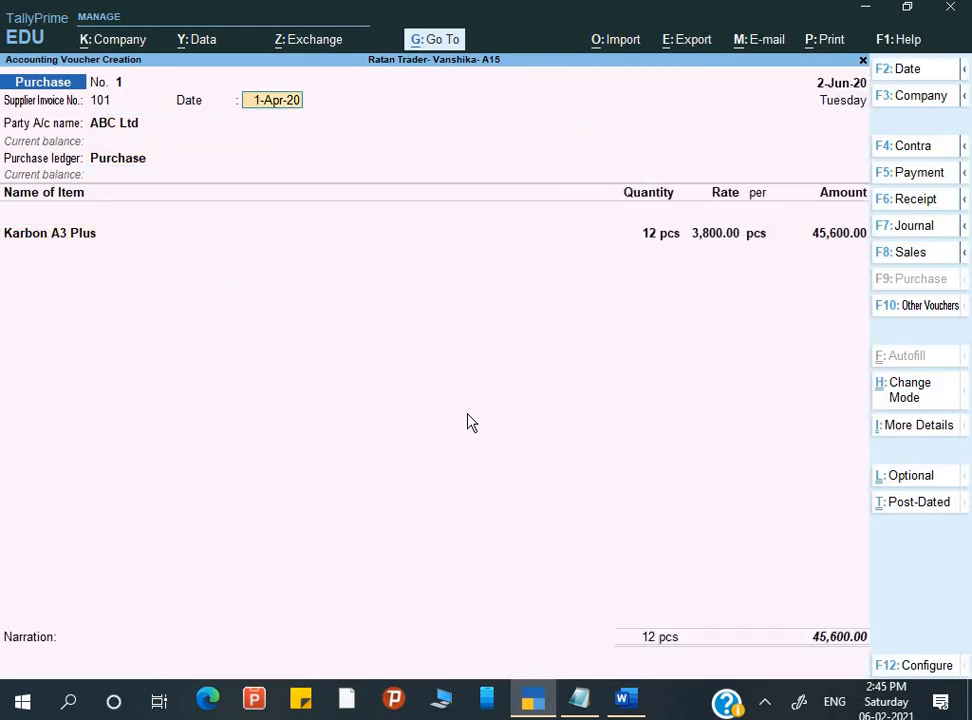
text(2-6)
key(Return)
key(alt)
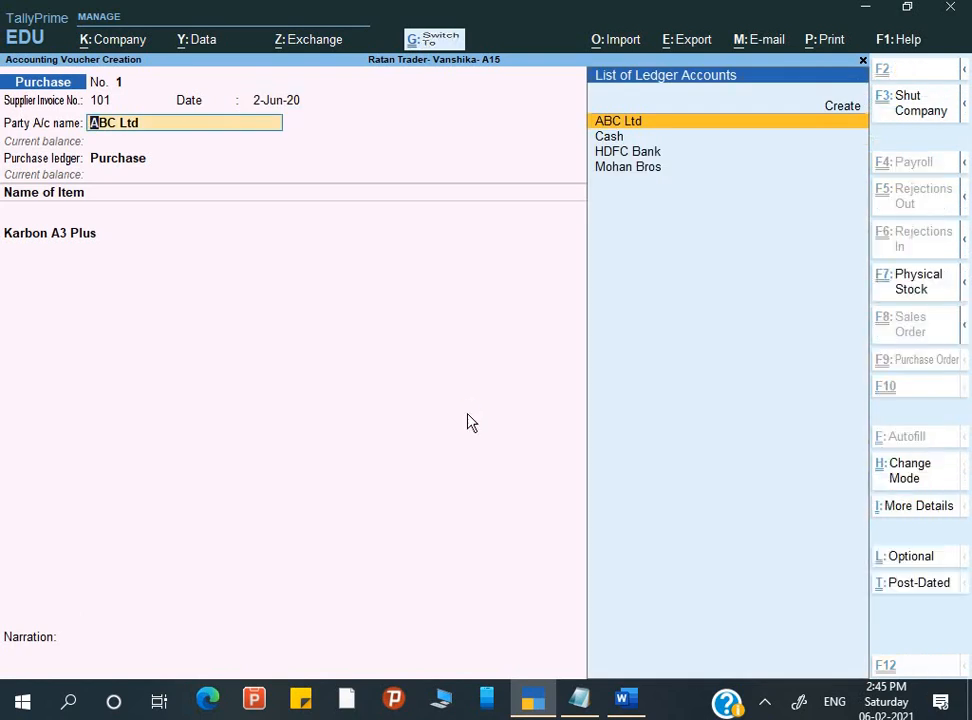
key(ctrl+a)
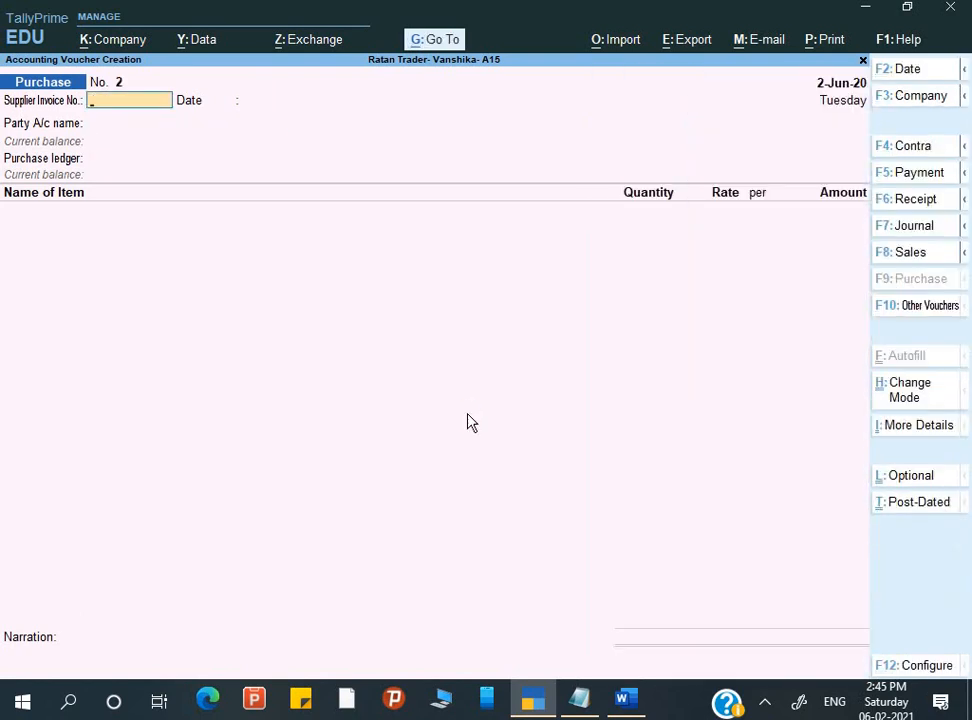
Step: Reopen the purchase, keep bill reference 101, and add narration 'Being goods purchase'
key(Page_Up)
key(Return)
key(Return)
key(Return)
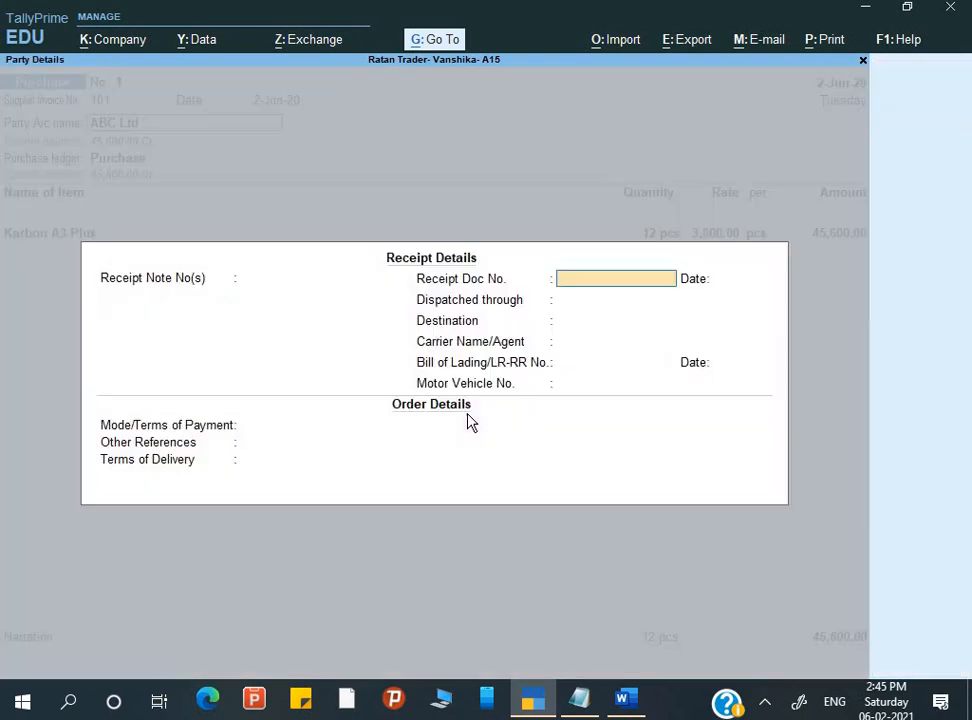
key(Return)
key(Return)
key(Return)
key(Return)
key(Return)
key(Return)
key(Return)
key(Return)
key(Return)
key(Return)
key(Return)
key(Return)
key(Return)
key(Return)
key(Return)
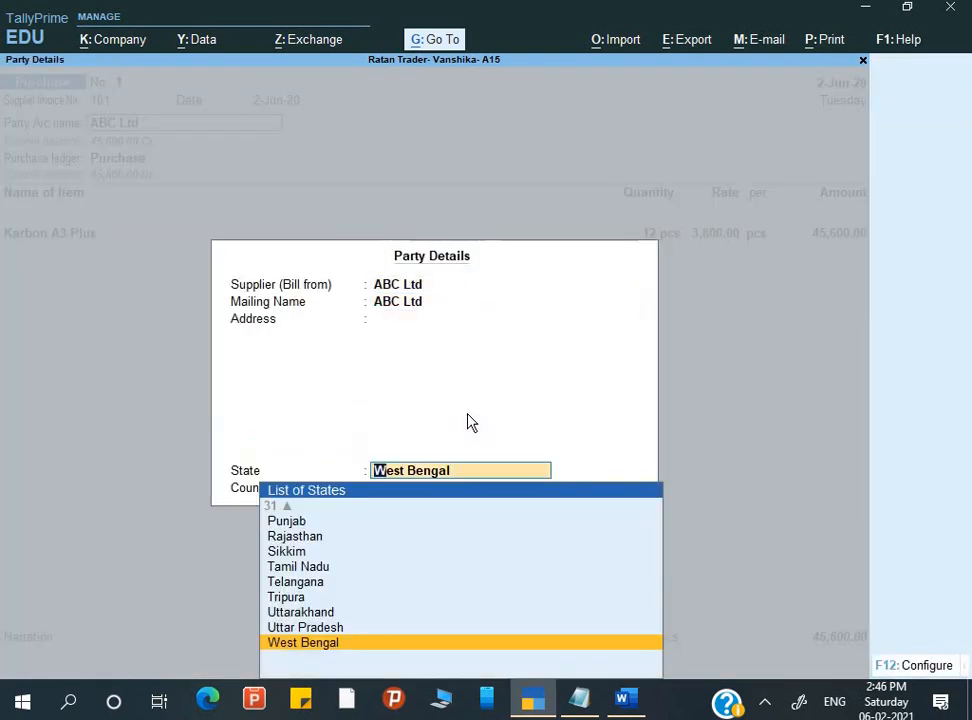
key(Return)
key(Return)
key(Return)
key(Return)
key(Return)
key(Return)
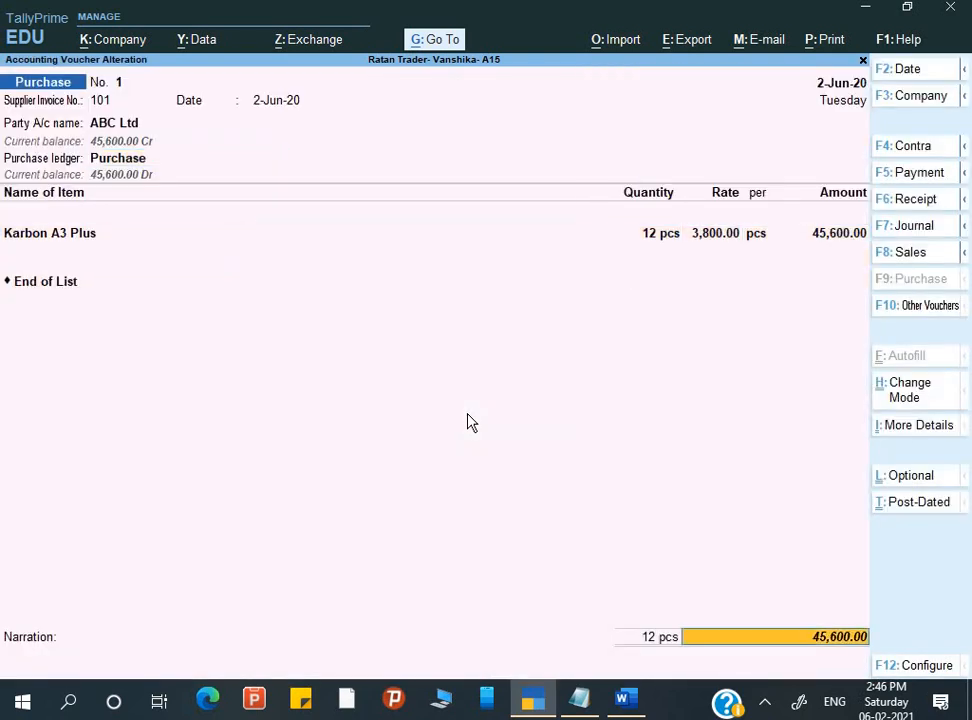
key(Return)
key(Return)
key(Return)
key(Return)
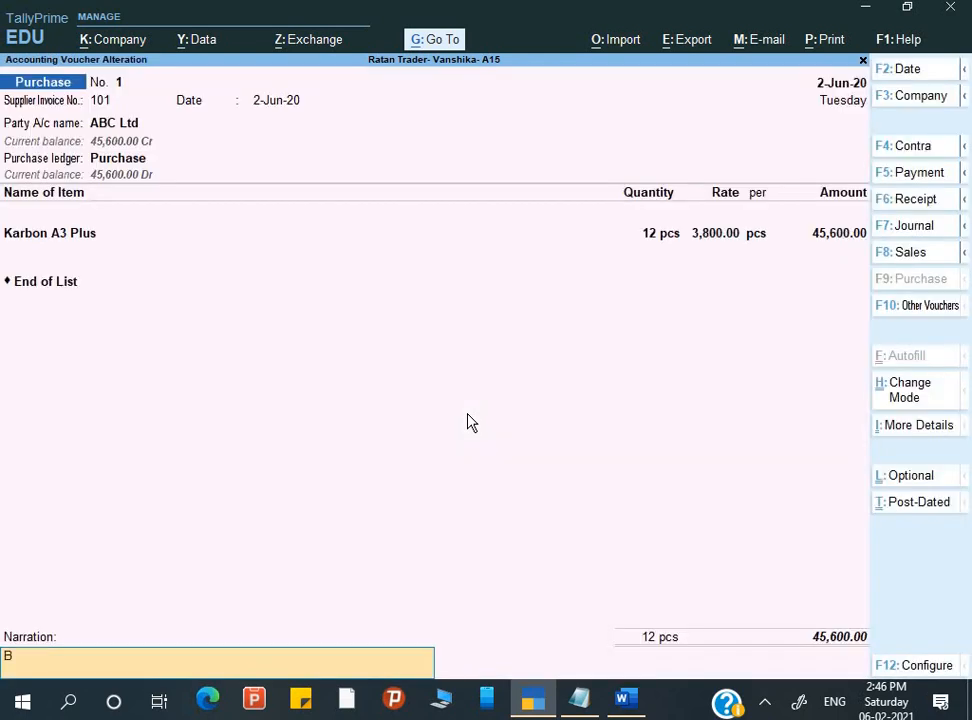
key(BackSpace)
text(Being goods purchase)
key(Return)
key(Return)
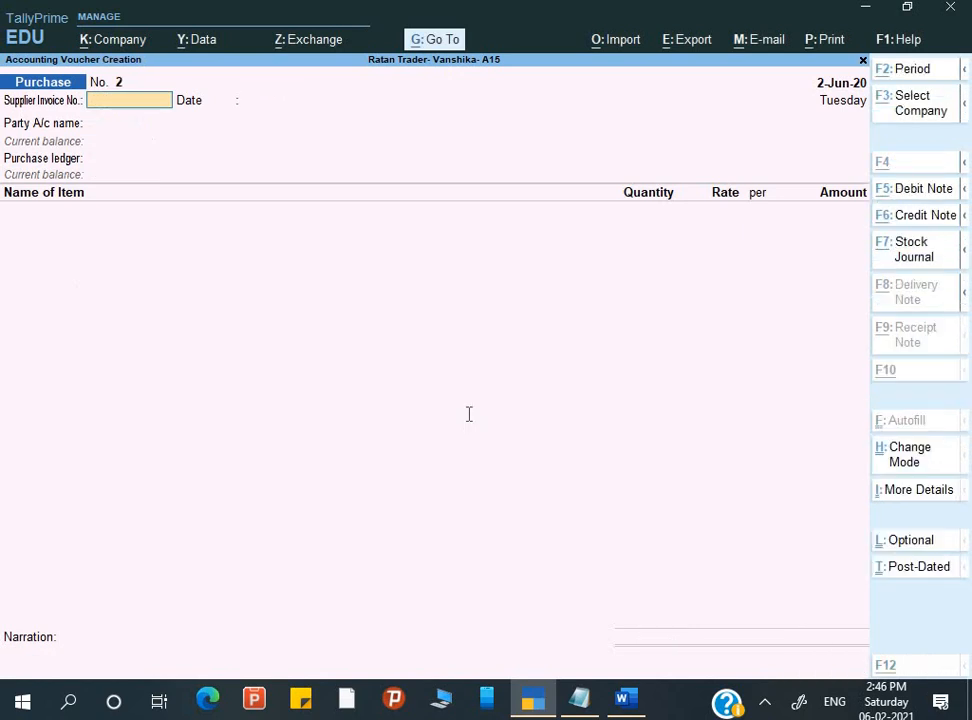
key(alt+Tab)
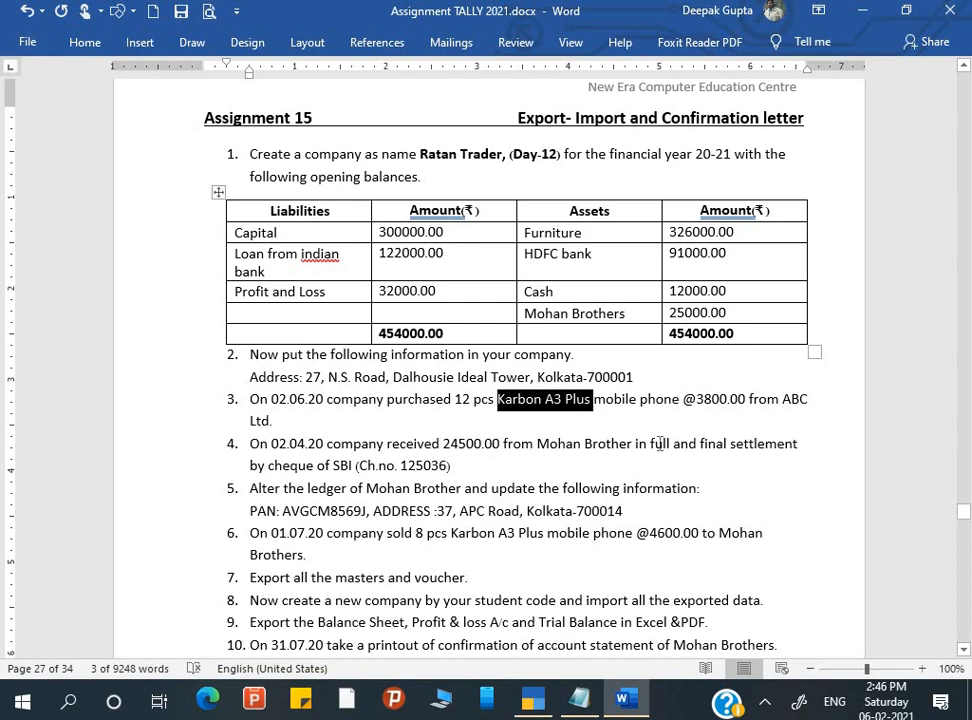
Step: Review item 4's cheque details and switch the Tally voucher type to Receipt
drag(660, 443, 781, 460)
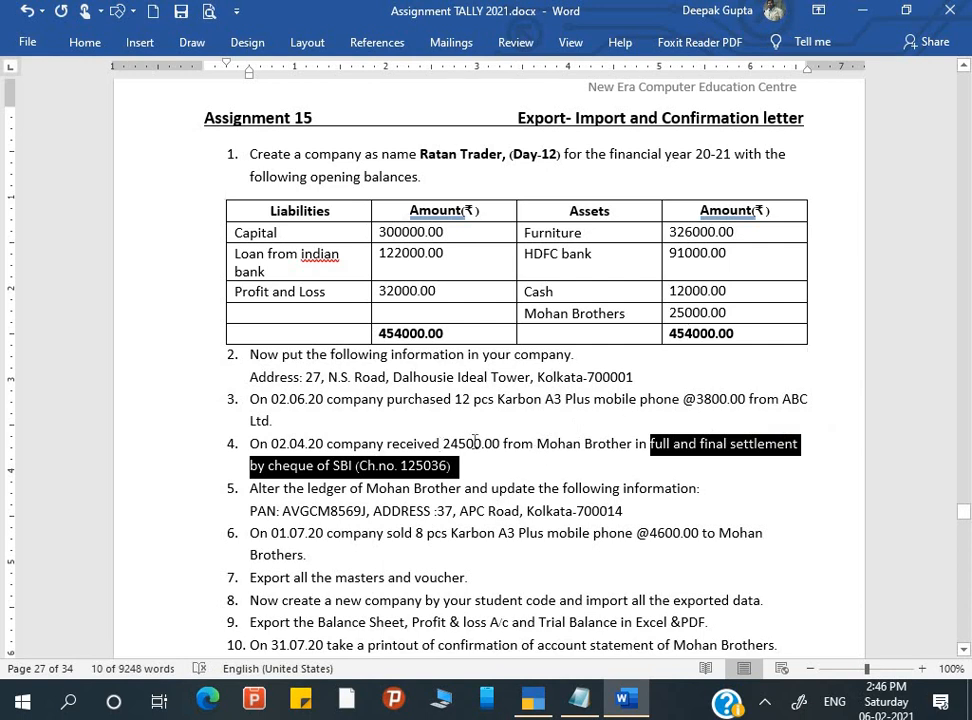
key(alt+Tab)
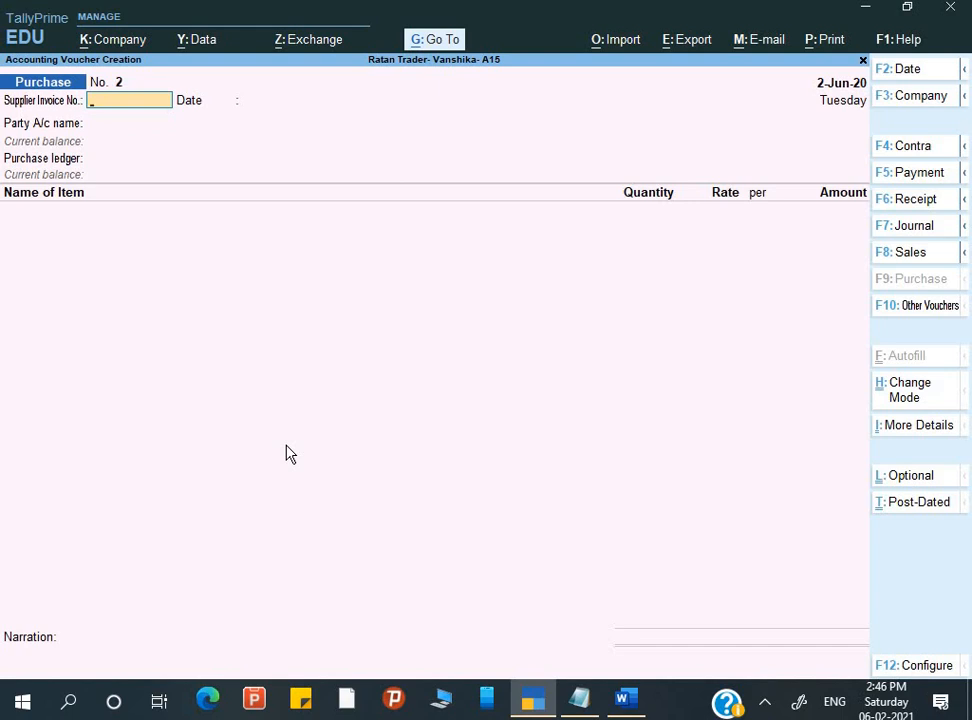
key(F6)
key(alt+Tab)
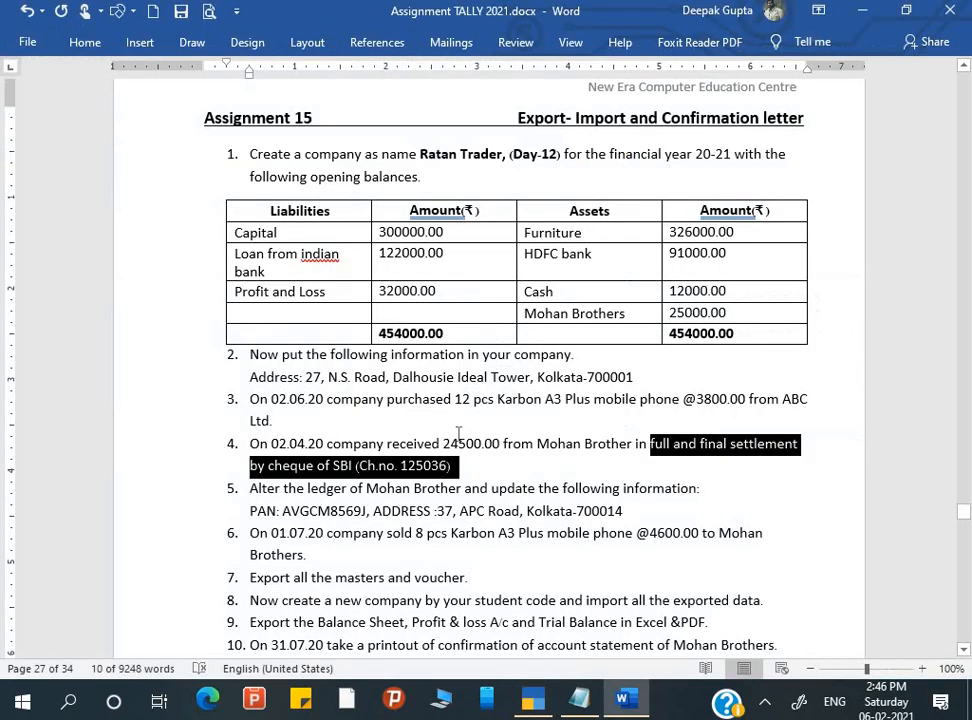
key(alt+Tab)
key(alt+Tab)
Step: Change item 4's date from 02.04.20 to 02.06.20 and save the document
click(305, 447)
key(BackSpace)
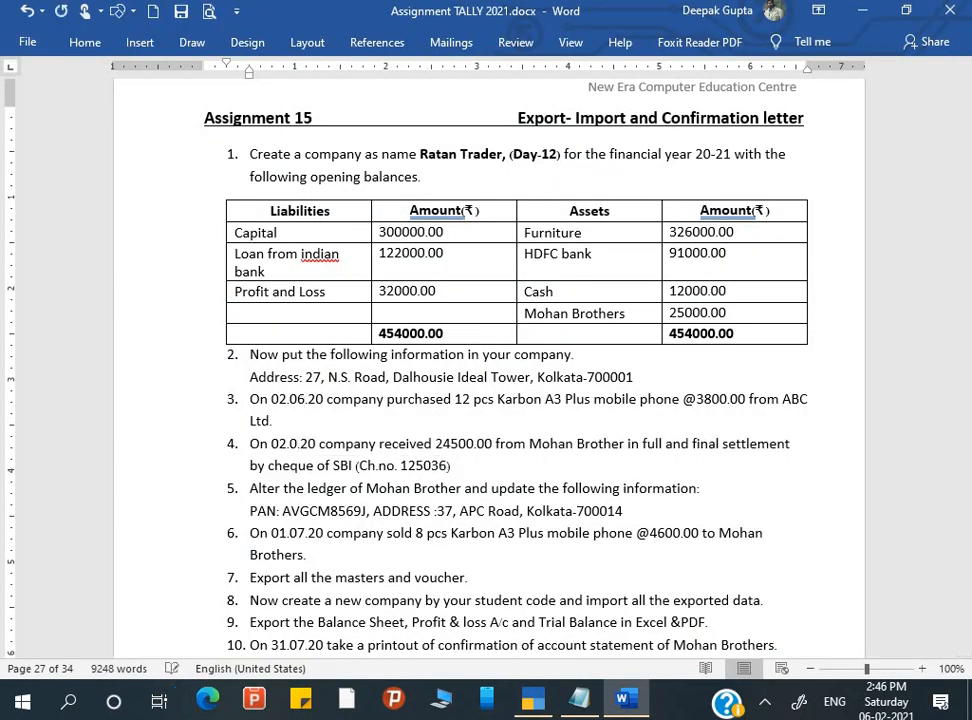
text(6)
key(ctrl+s)
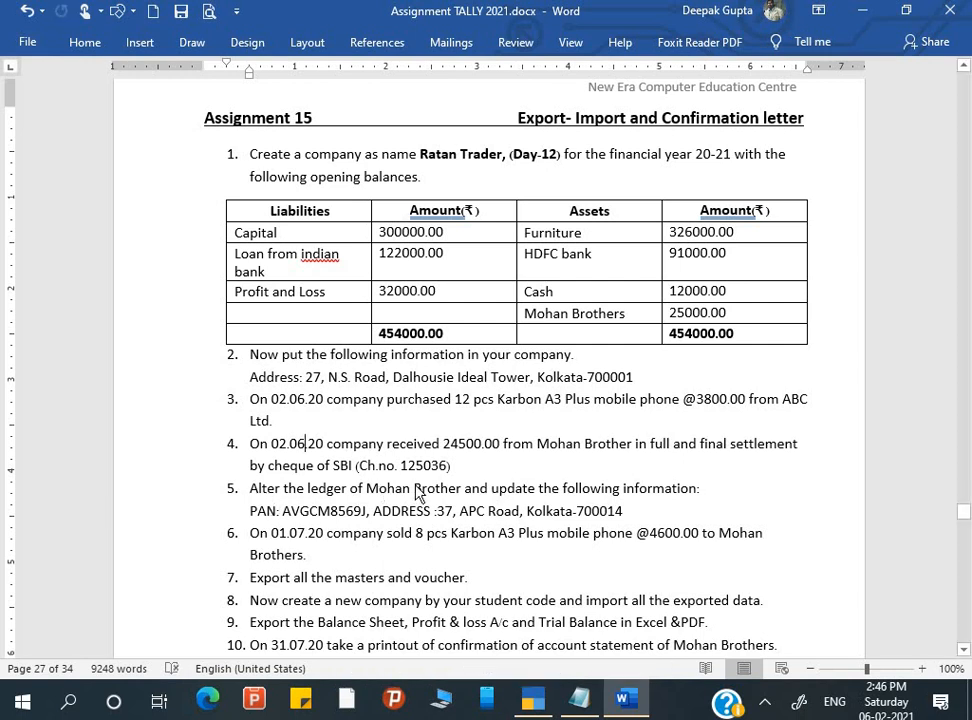
key(alt+Tab)
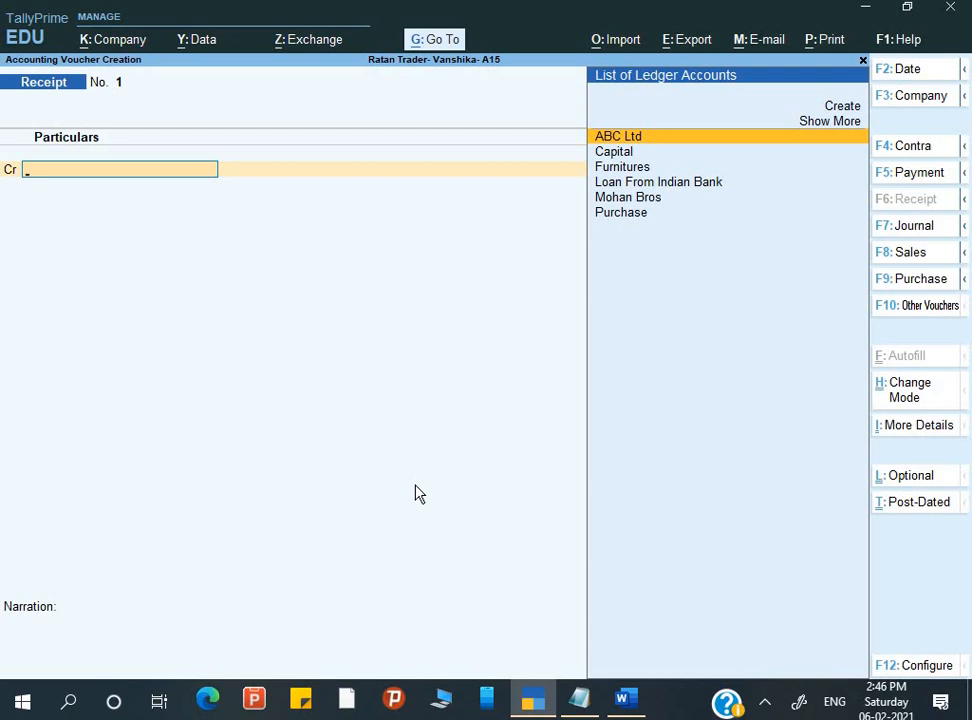
Step: Date the receipt 2-Jun-20 and credit Mohan Bros 25,000 against bill 1
key(F2)
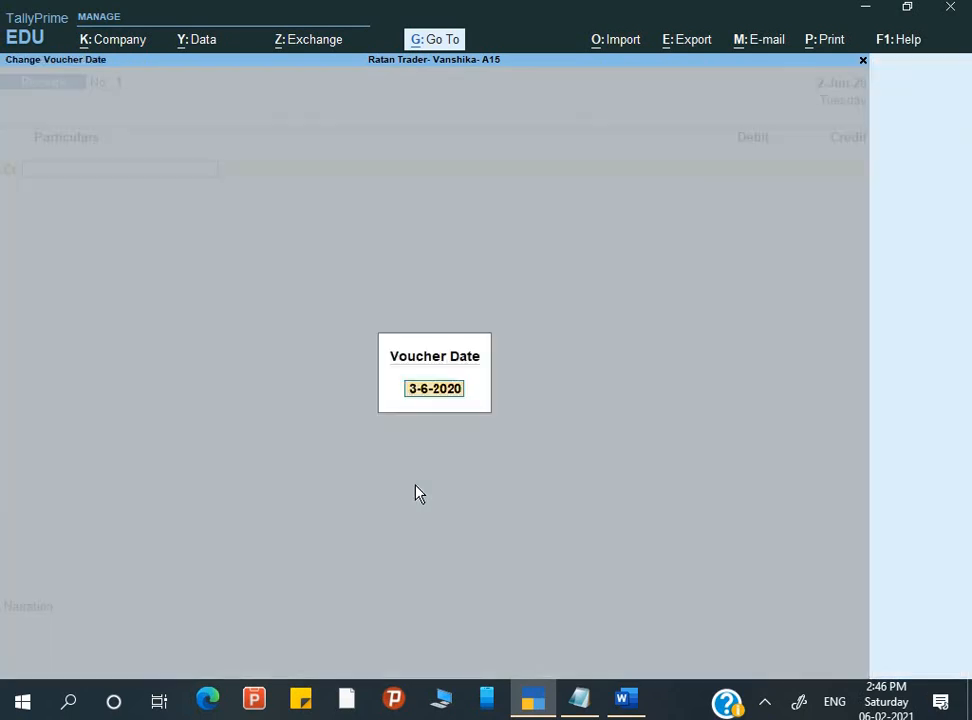
text(2-6)
key(Return)
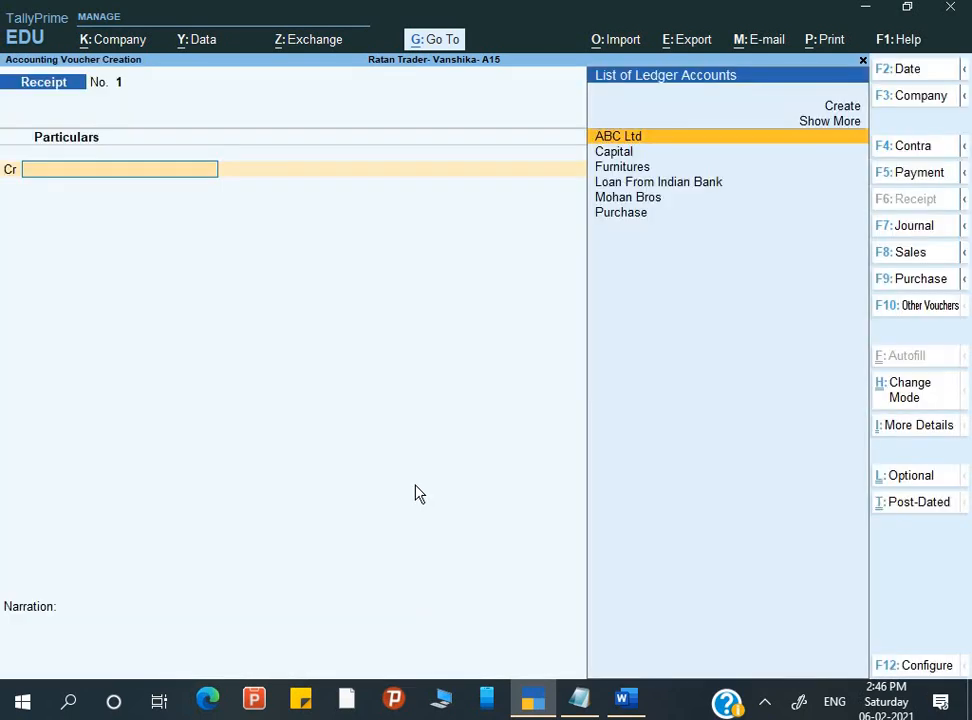
key(Down)
key(Down)
key(Down)
key(Down)
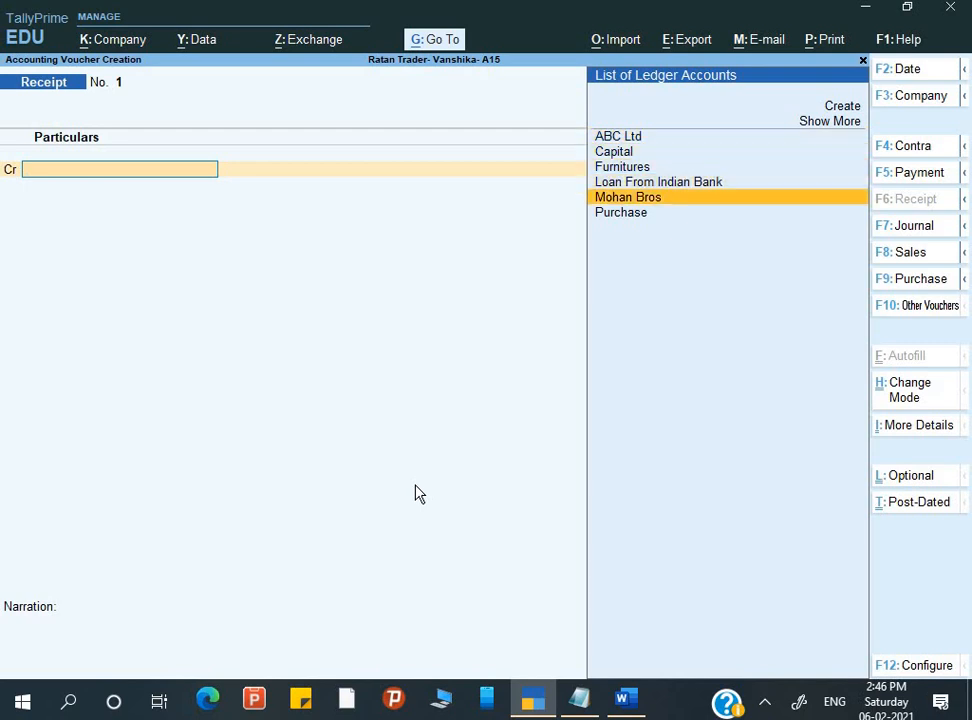
key(Return)
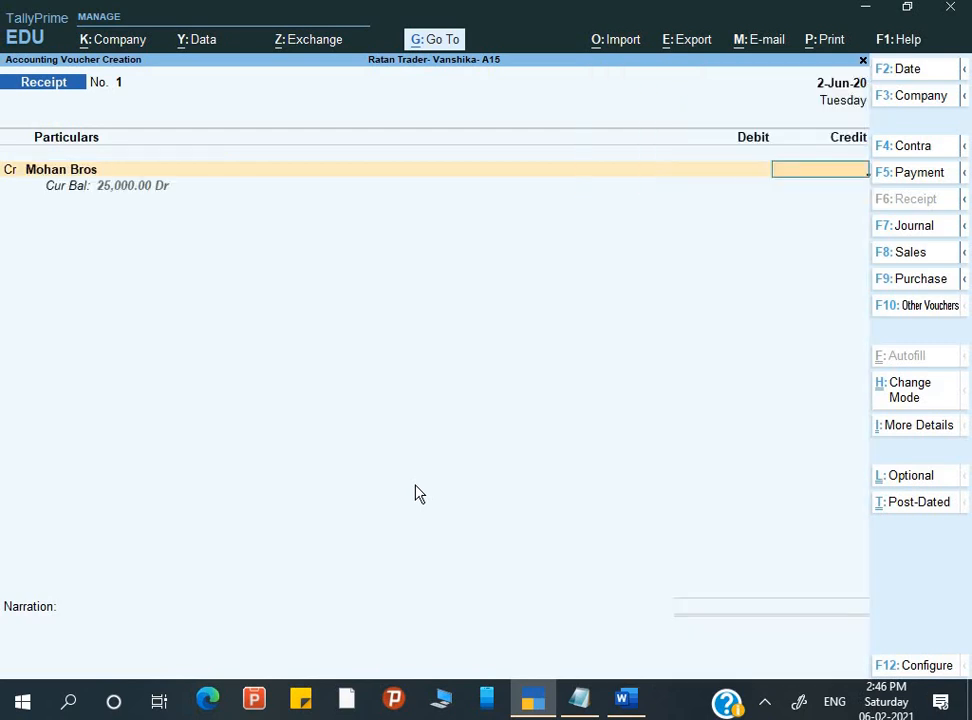
text(25,000)
key(Return)
key(Return)
key(Return)
key(Return)
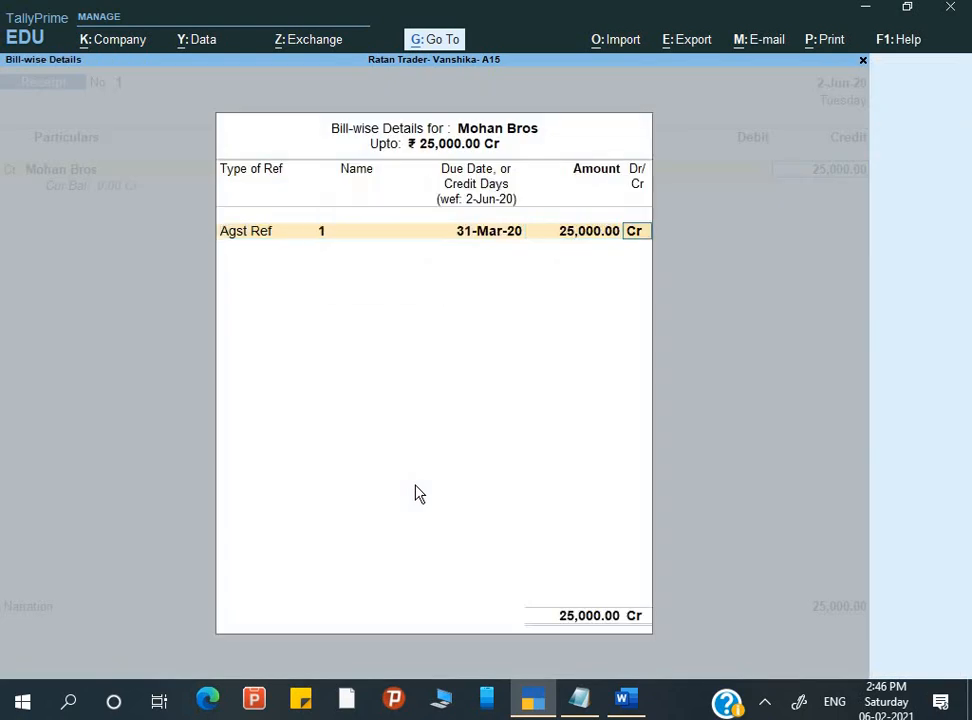
key(Return)
key(Return)
Step: Debit HDFC Bank with 24,500
key(Down)
key(Down)
key(Down)
key(Down)
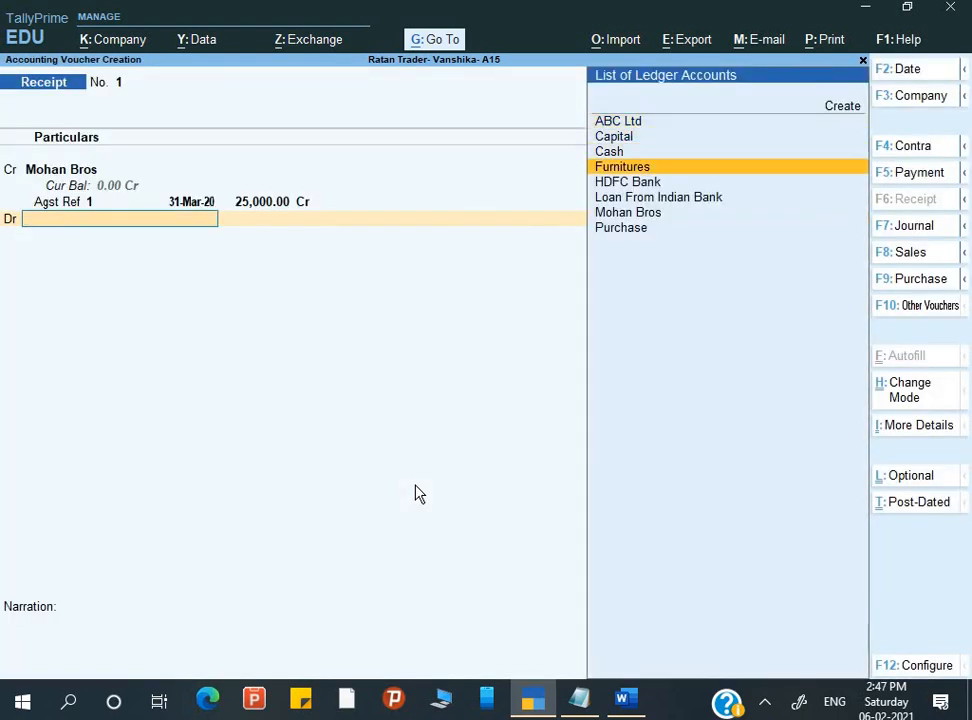
key(Return)
text(24500)
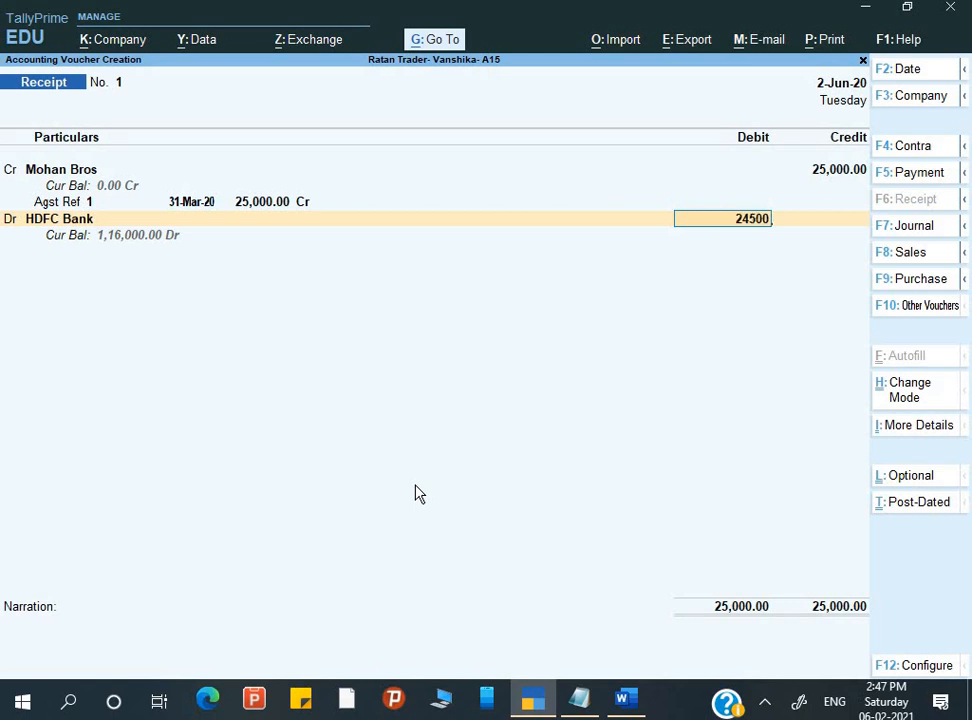
key(Return)
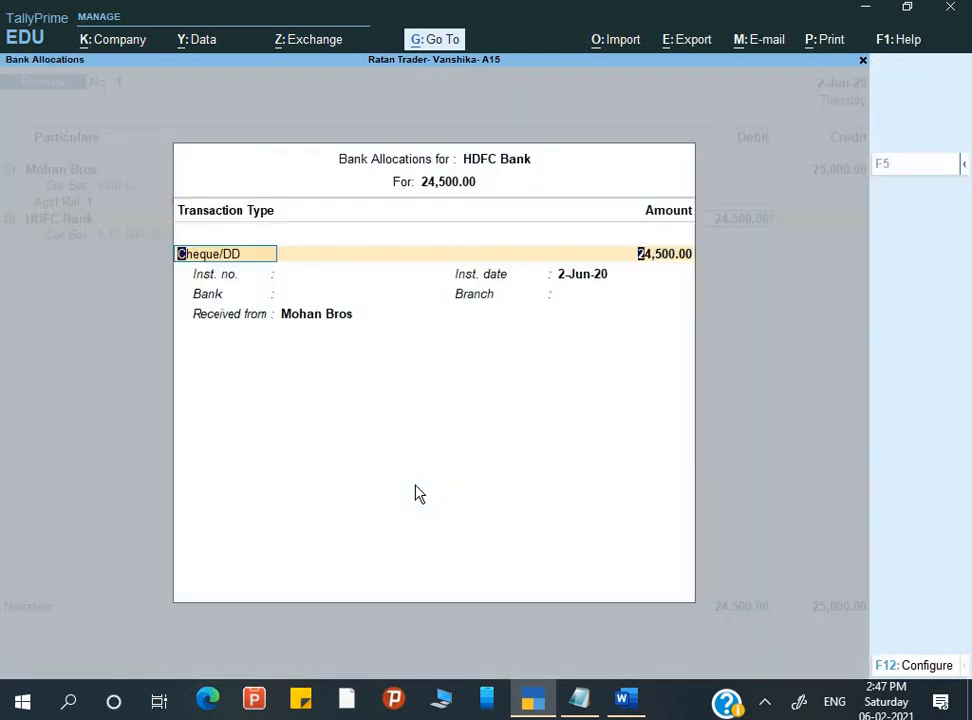
key(Return)
key(Return)
key(Return)
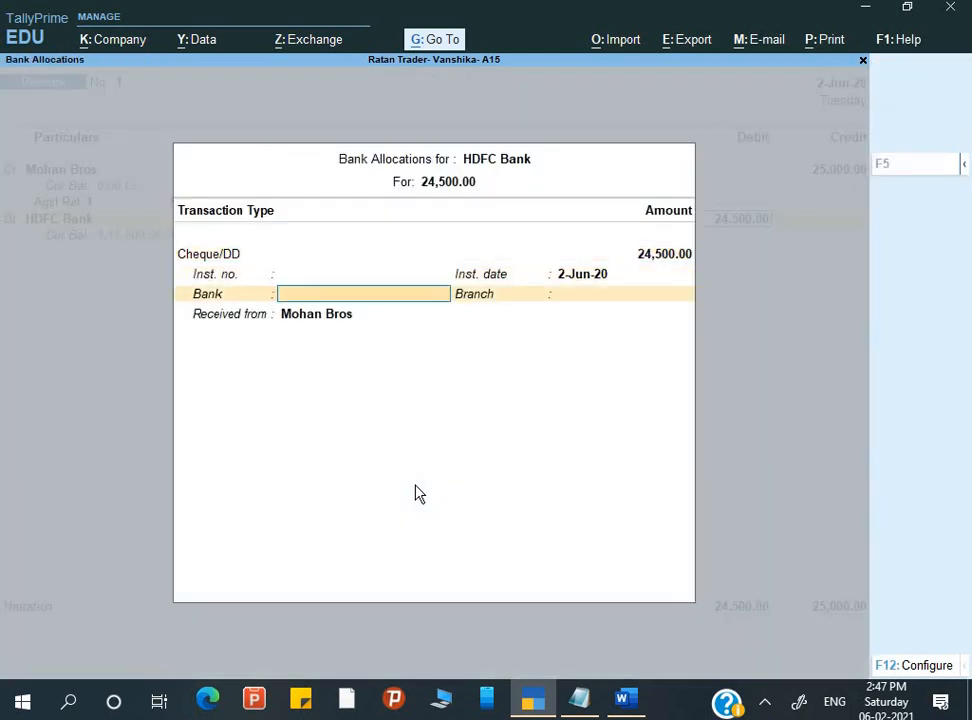
key(BackSpace)
Step: Record cheque number 125036 drawn on bank Sbi in the bank allocation
key(alt+Tab)
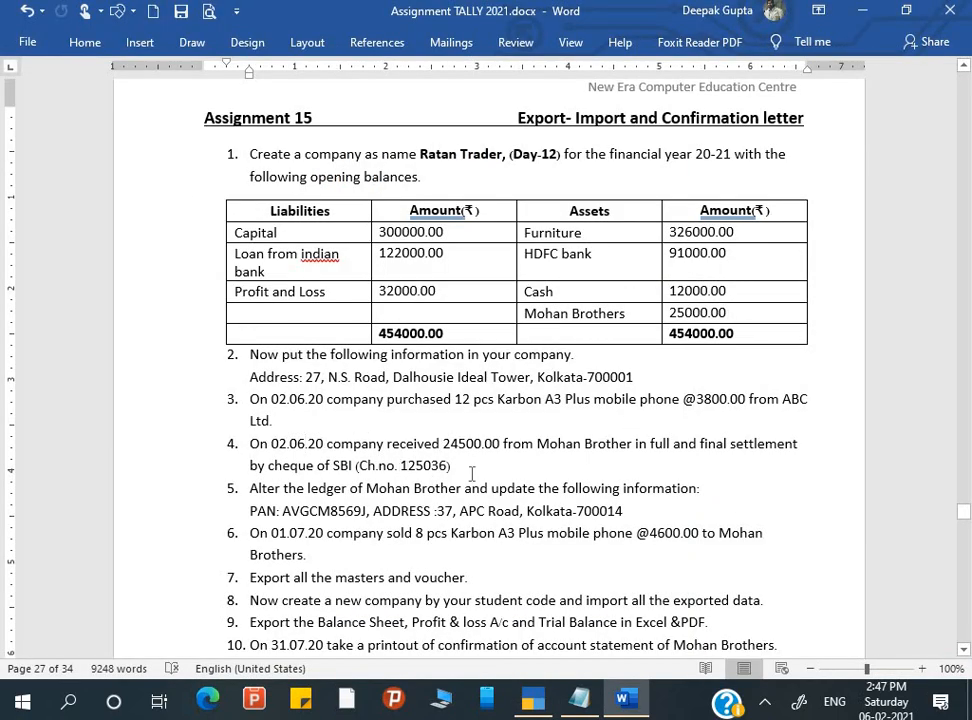
key(alt+Tab)
key(BackSpace)
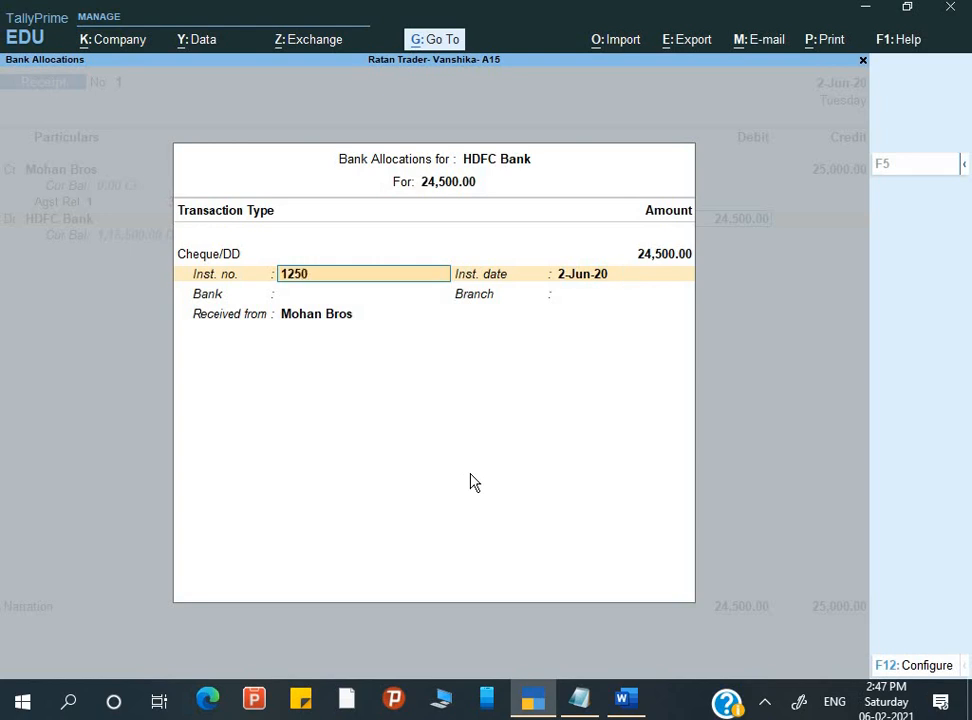
text(6)
key(Return)
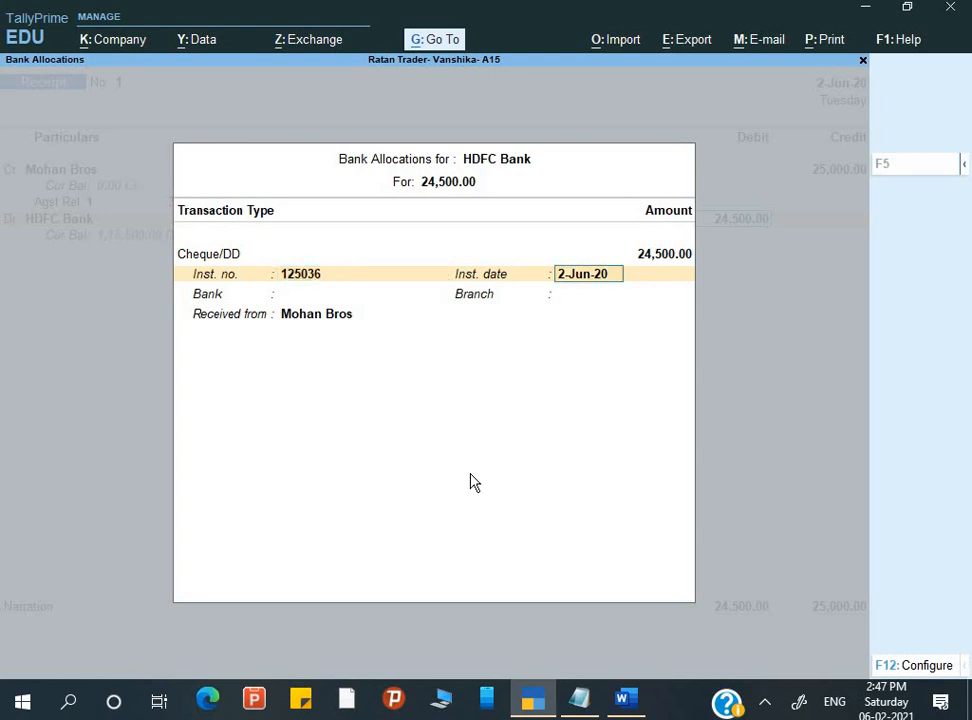
key(Return)
key(Down)
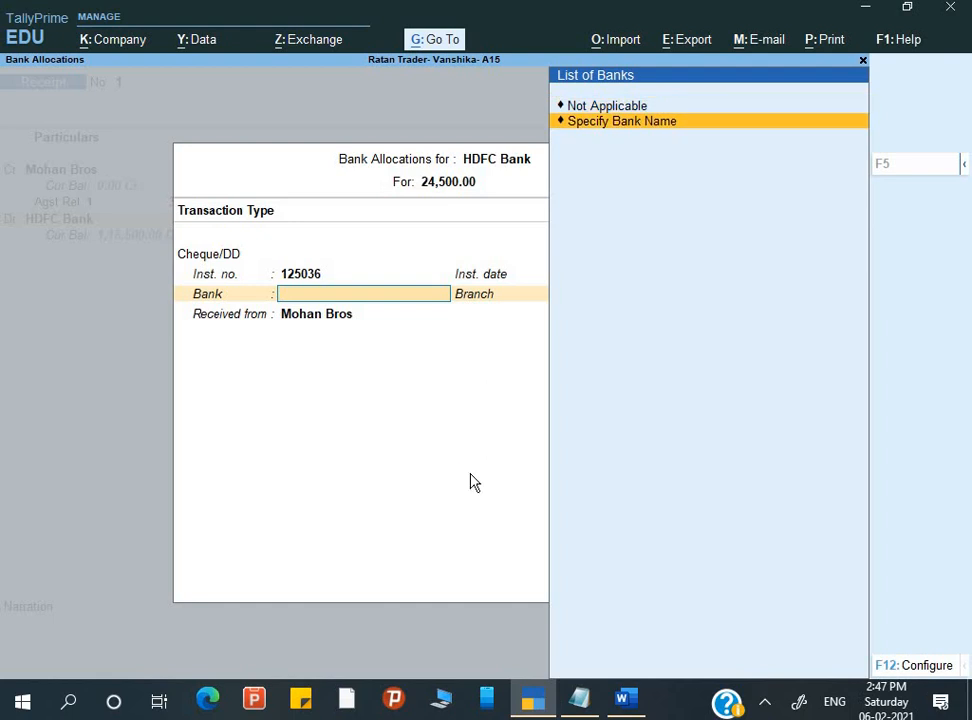
key(Return)
text(Sbi)
key(Return)
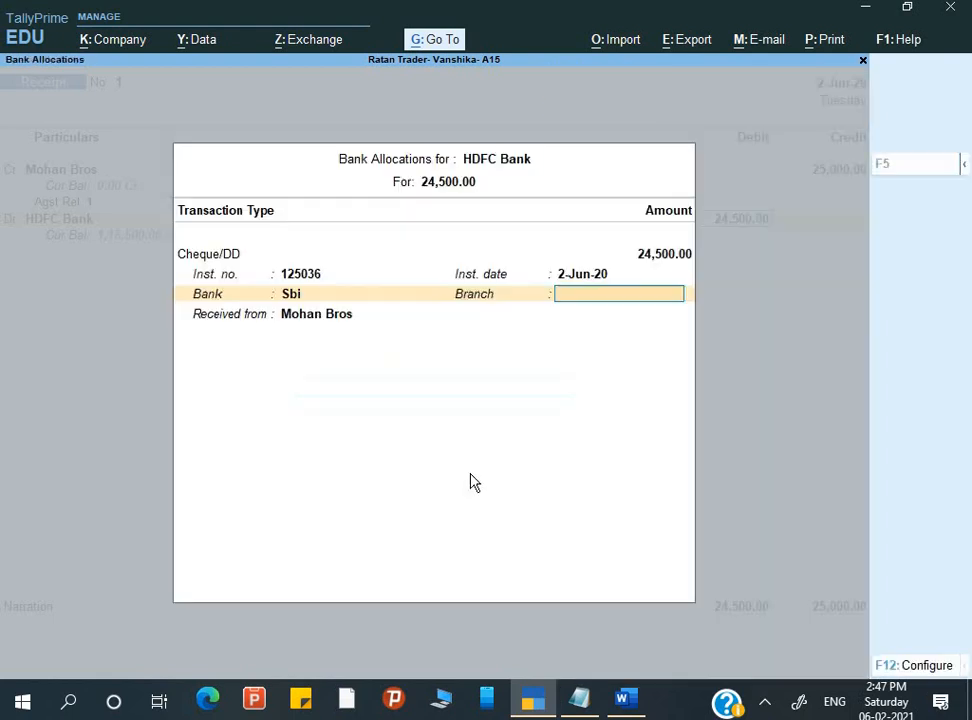
key(Return)
key(Return)
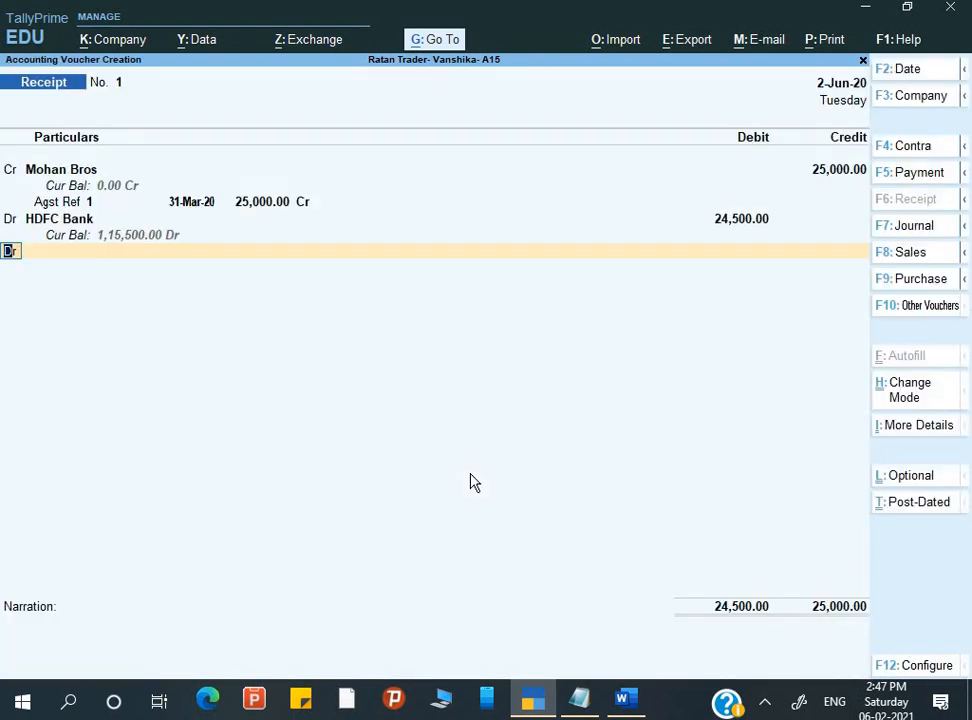
Step: Create a Discount Allowed ledger under Indirect Expenses for the 500 discount
key(alt+c)
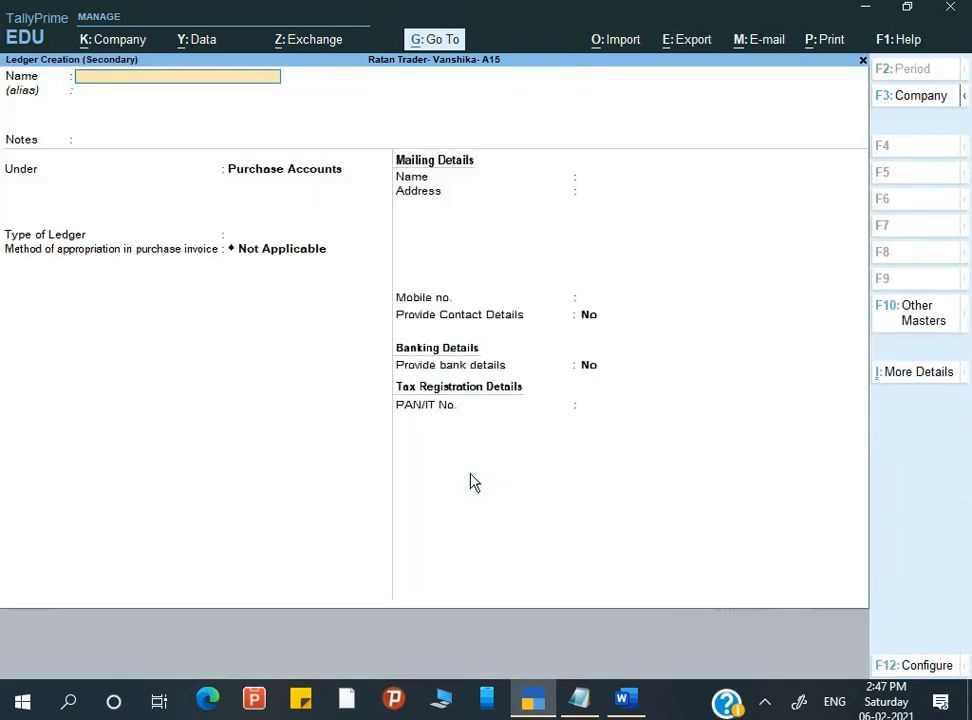
text(Discount all)
key(Return)
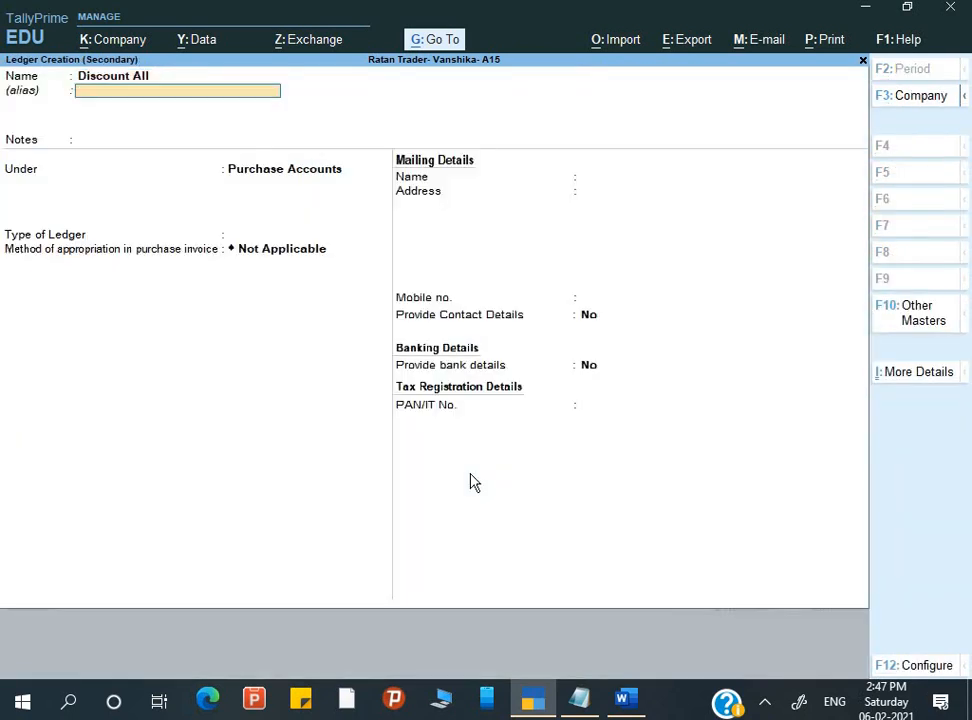
key(Return)
key(shift+Tab)
key(shift+Tab)
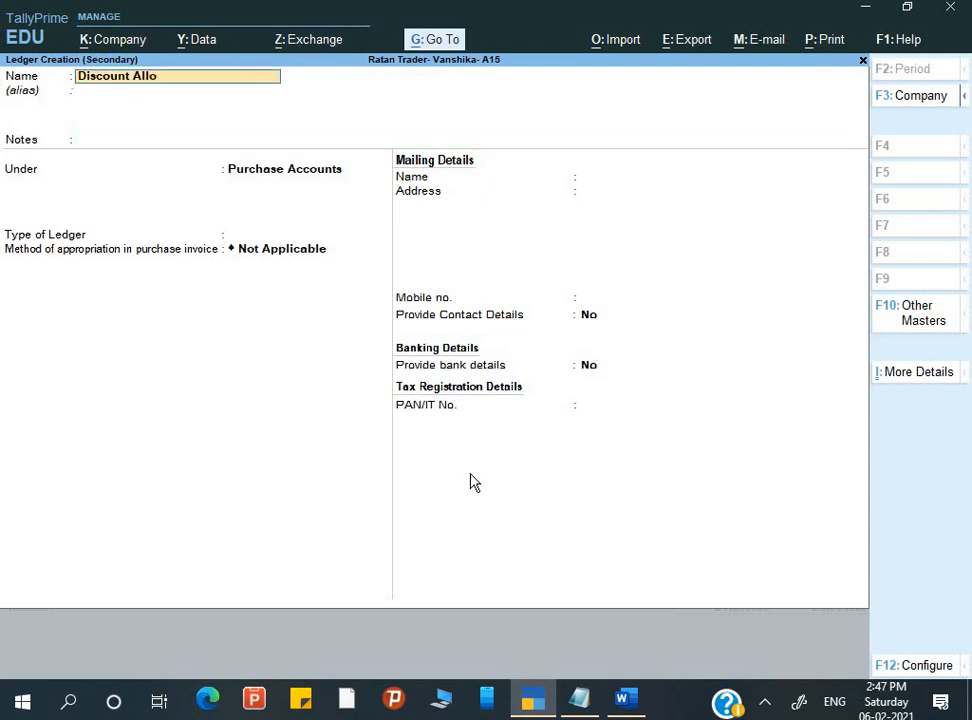
text(owed)
key(Return)
key(Return)
key(Return)
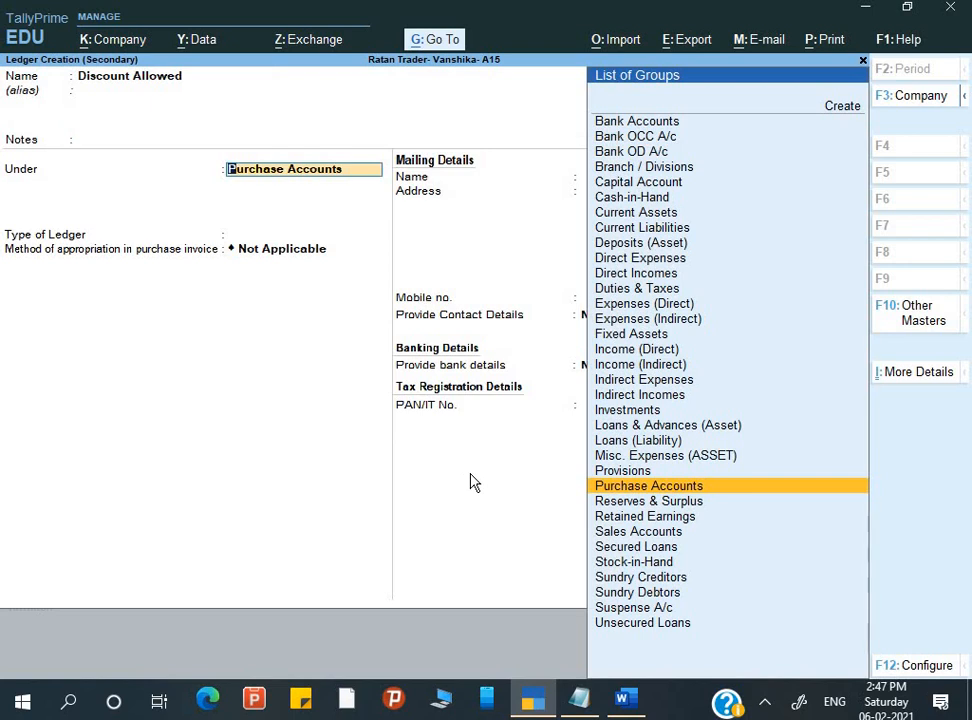
text(In)
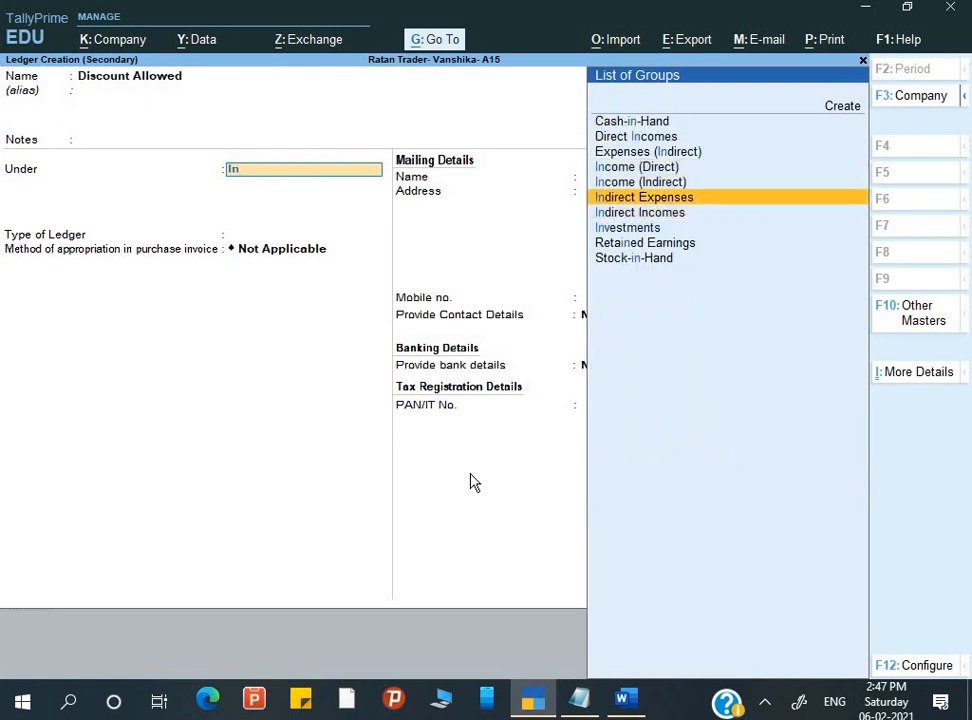
key(Return)
key(ctrl+a)
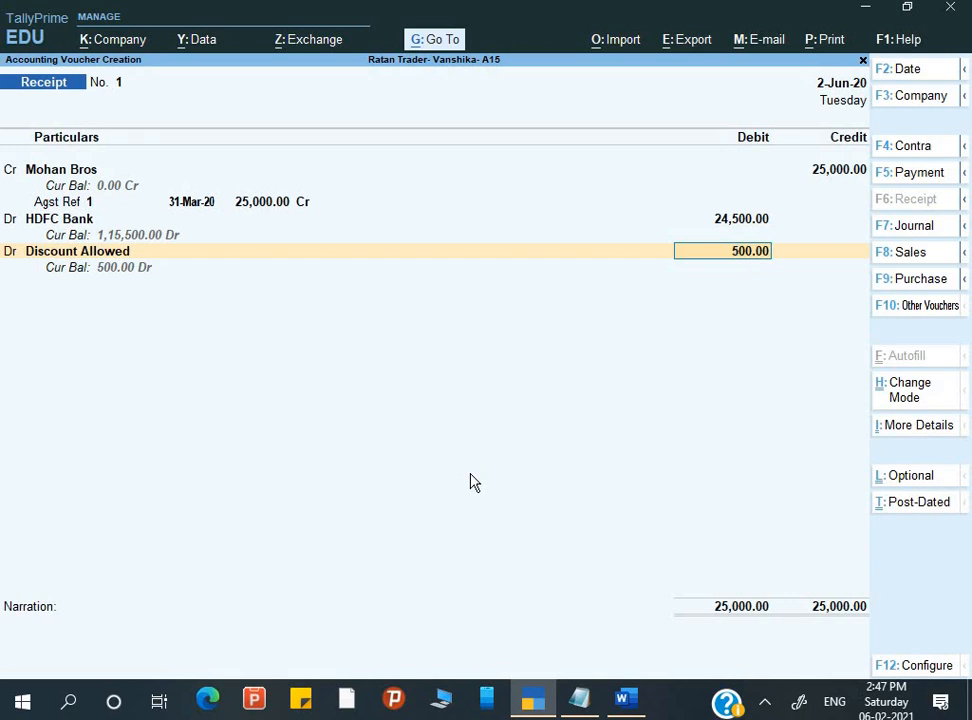
Step: Add the narration 'Being amount rec. & discount allowed' and save the receipt
key(Return)
key(Return)
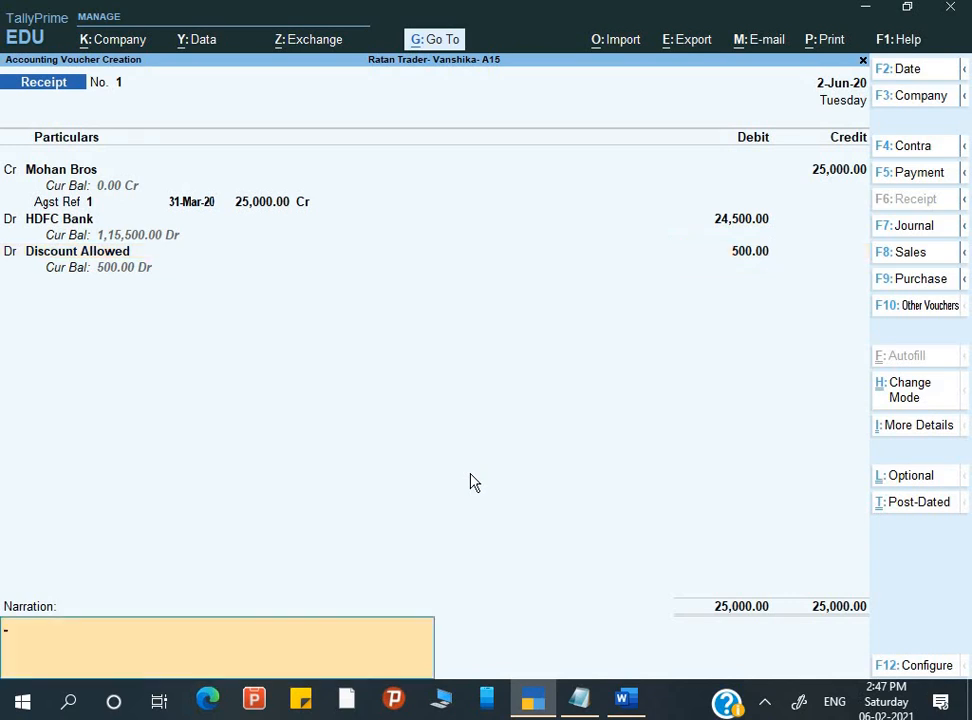
text(Being amount rec. & discount allowed.)
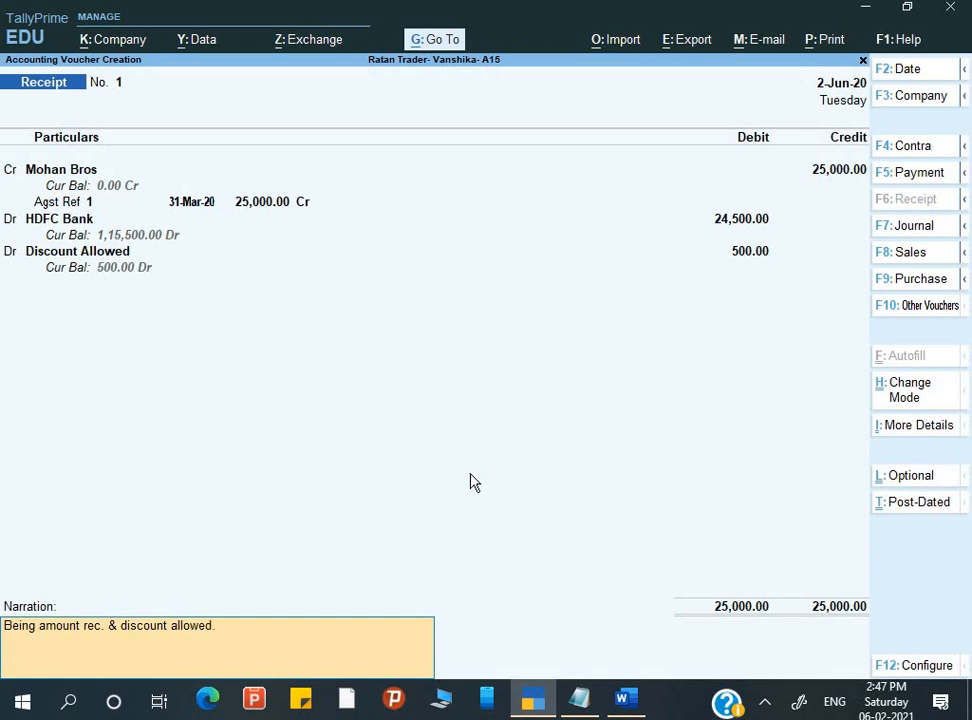
key(Return)
key(Return)
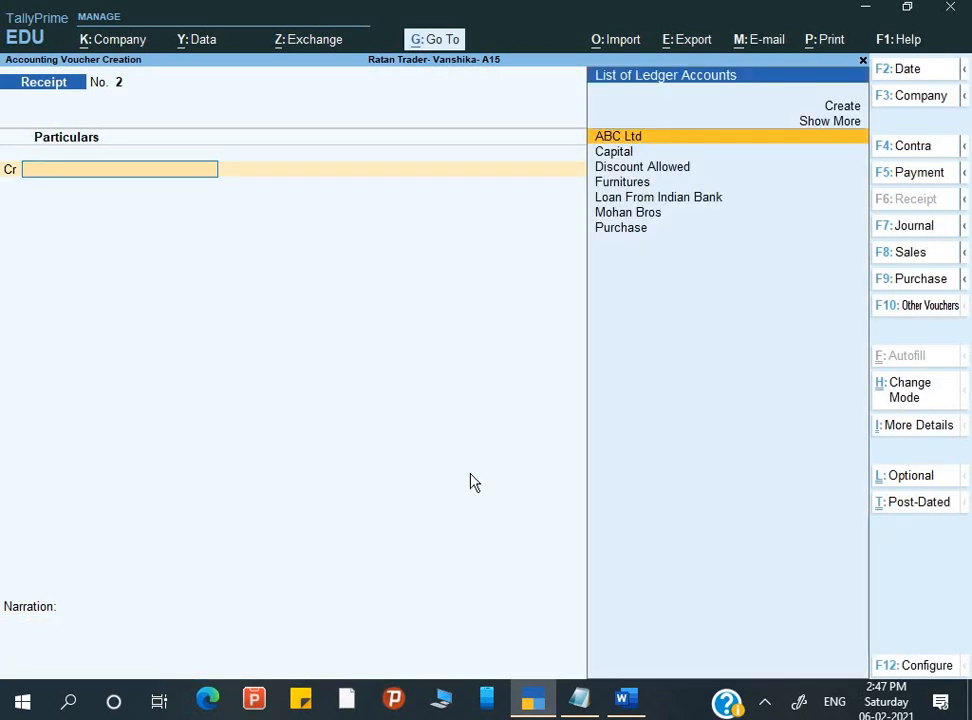
Step: Scroll the Word assignment down to the numbered task list and place the caret in task 4
key(alt+Tab)
scroll(423, 465, down, 2)
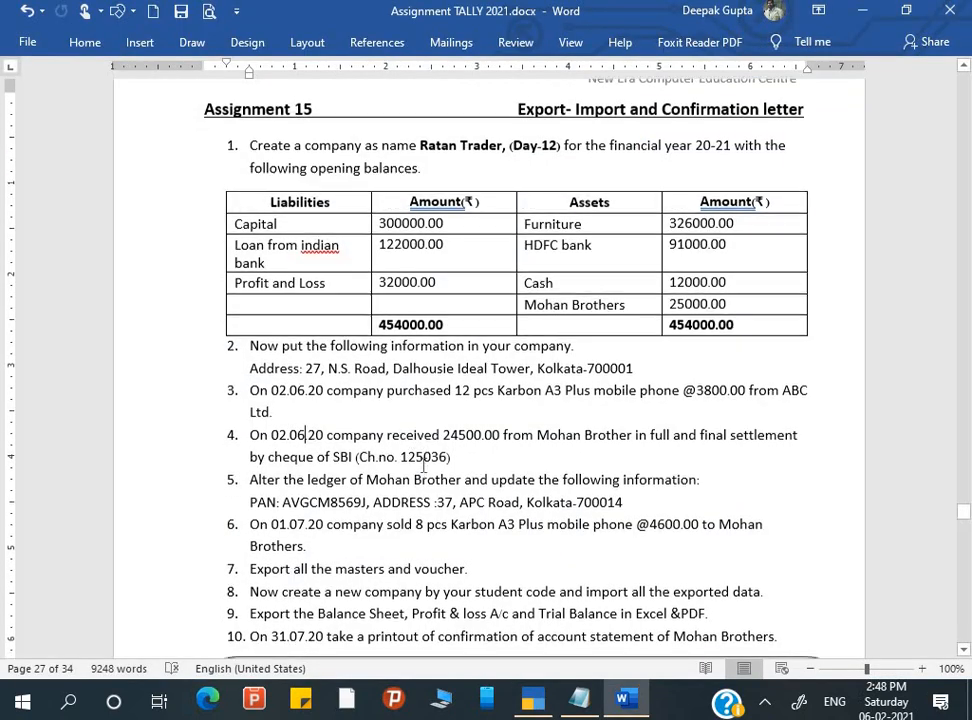
scroll(423, 465, down, 1)
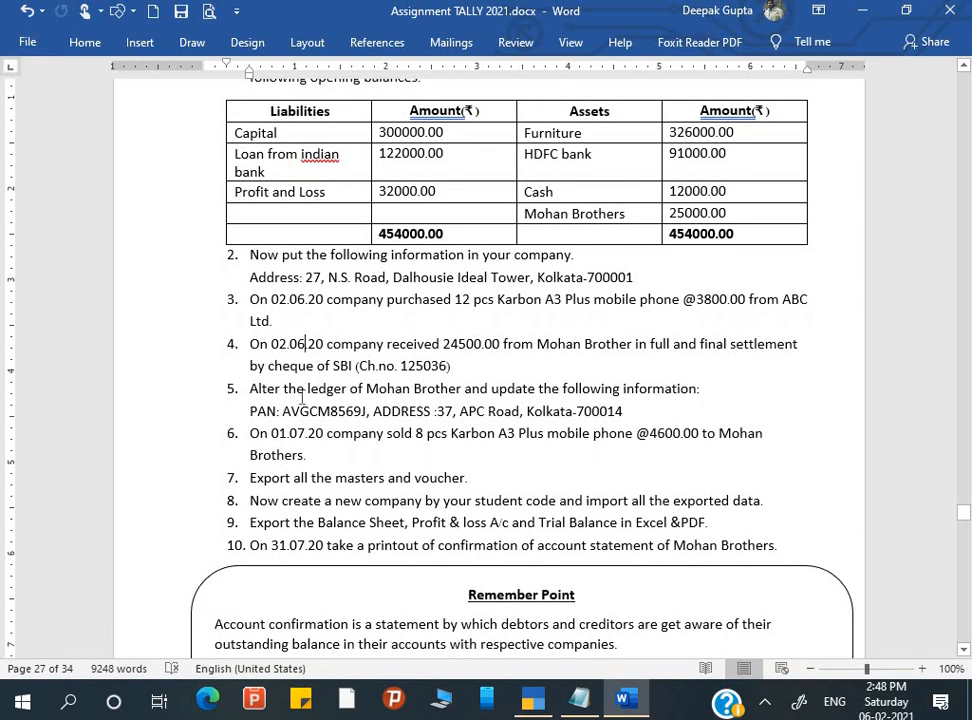
click(305, 343)
key(alt+Tab)
Step: Open the Mohan Bros ledger for alteration from the Gateway of Tally
key(Escape)
key(Escape)
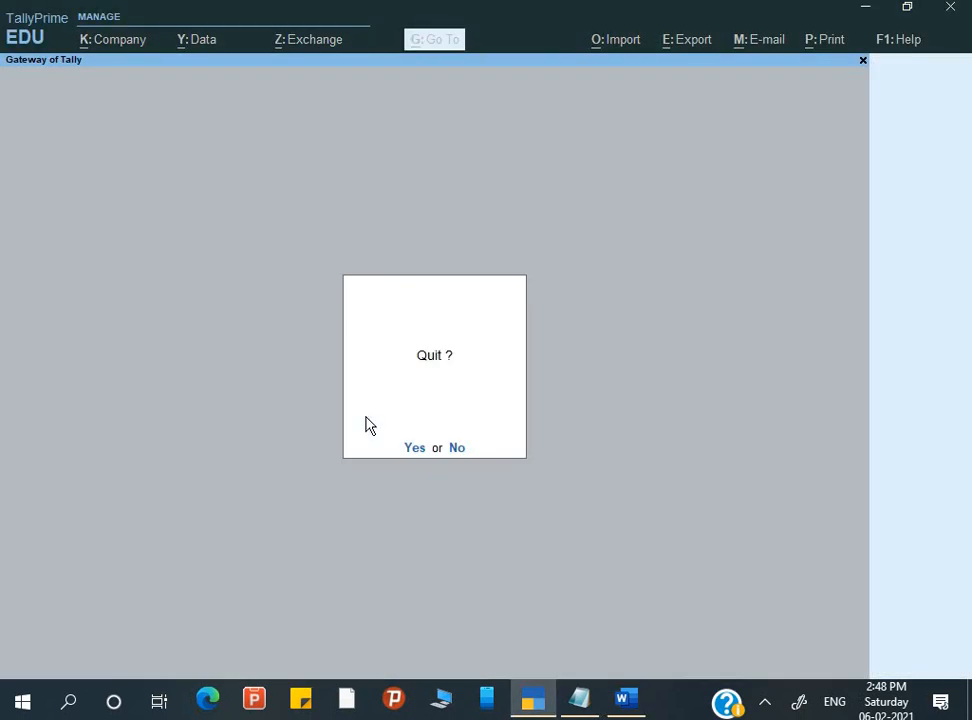
key(n)
key(Down)
key(Return)
key(Down)
key(Return)
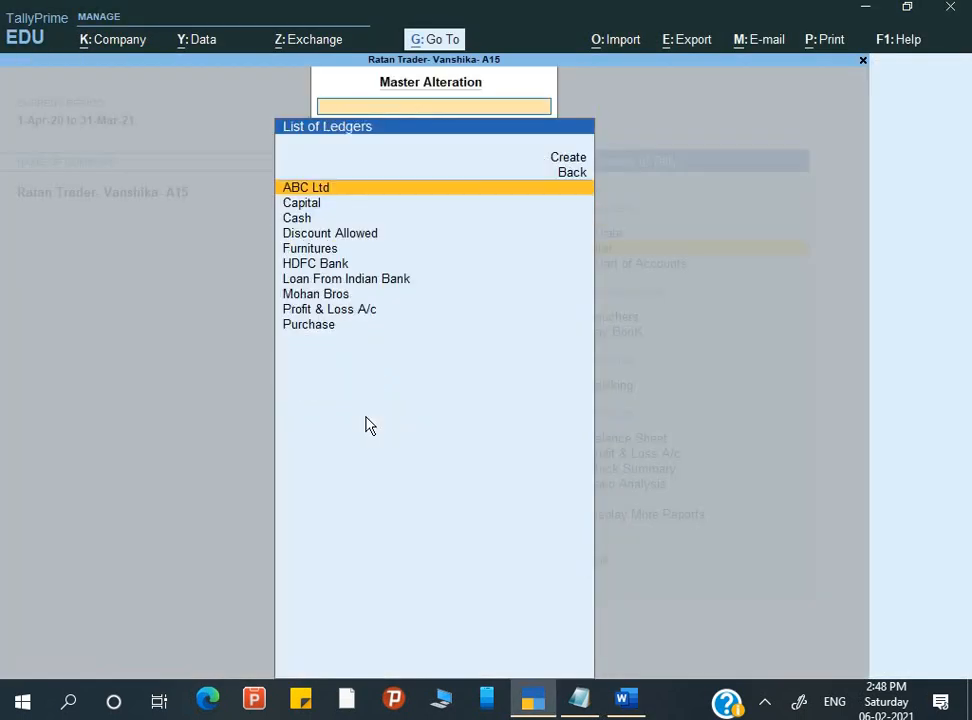
text(Mo)
key(Return)
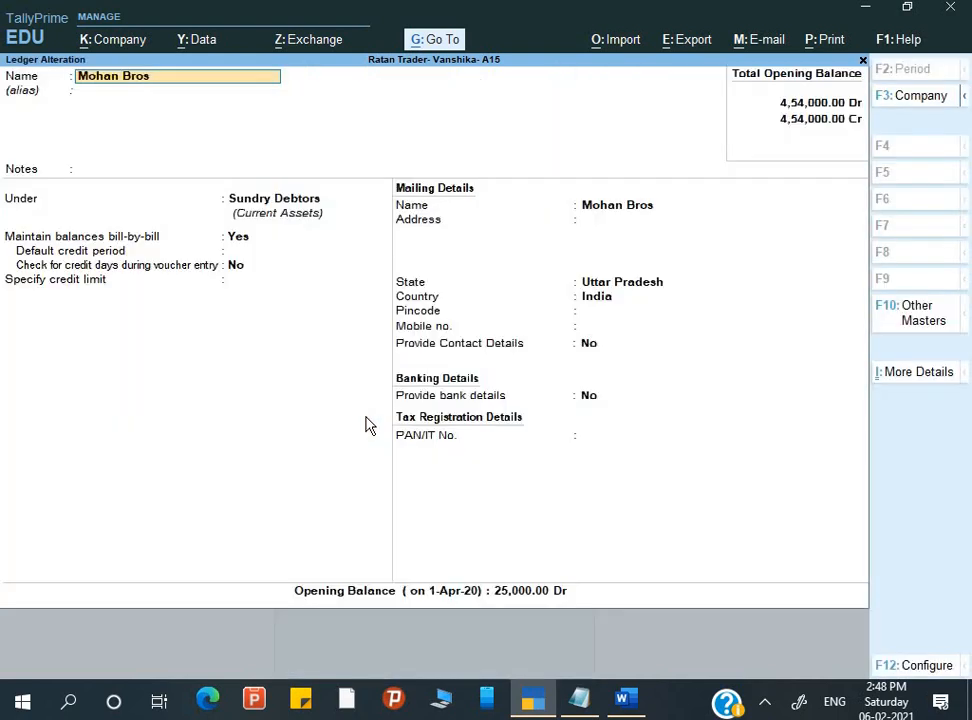
key(Return)
key(Return)
key(Return)
key(Return)
key(Return)
key(Return)
key(Return)
key(Return)
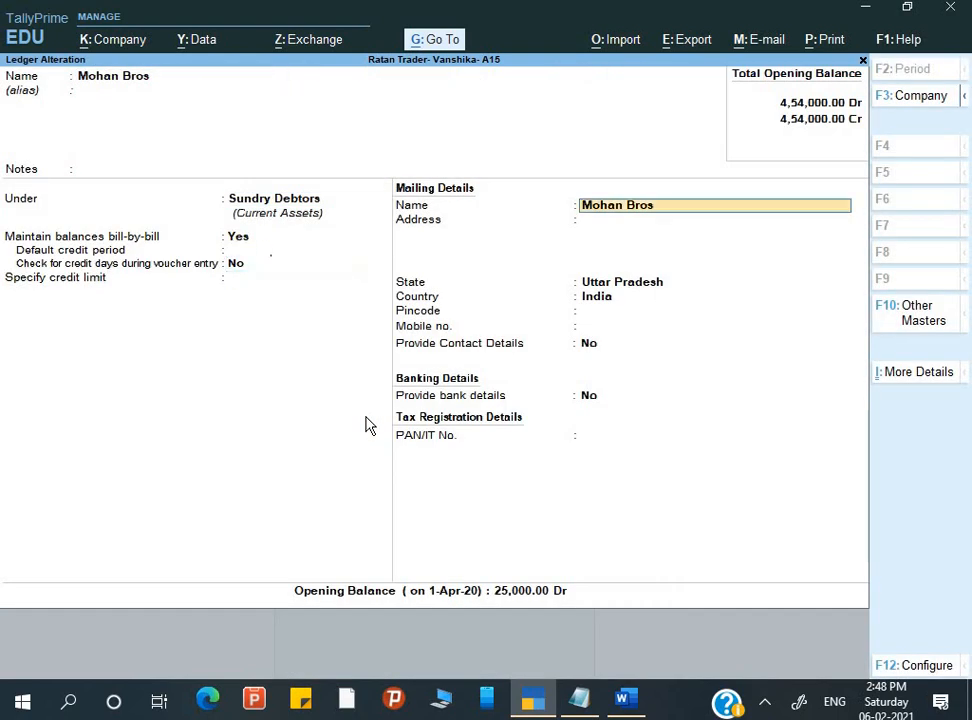
Step: Paste the new mailing address from the Word assignment into the ledger and set state to West Bengal
key(alt+Tab)
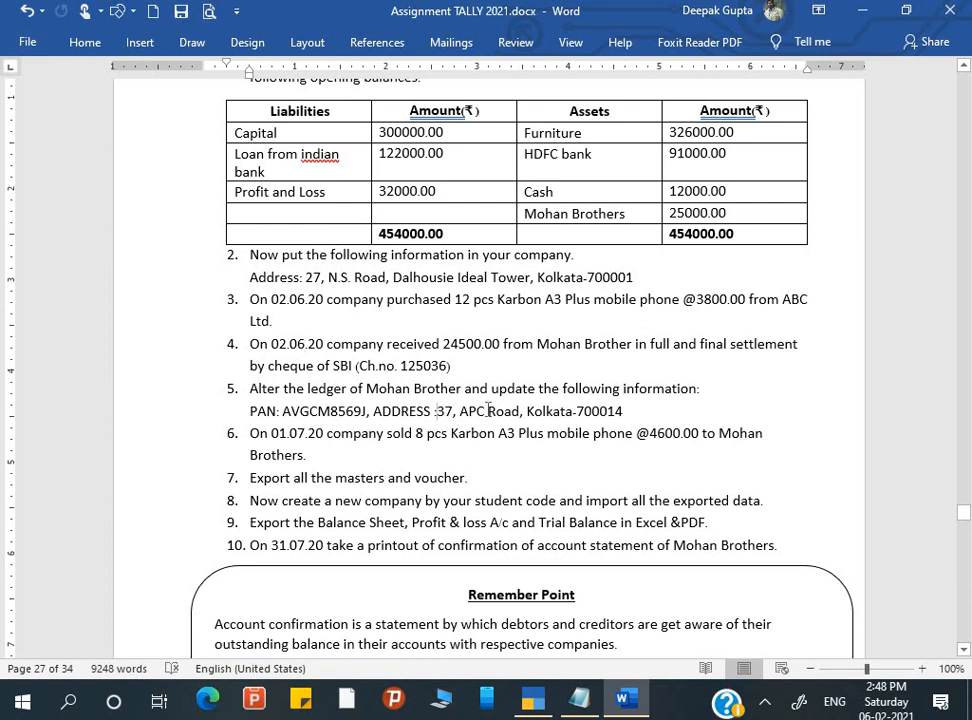
drag(437, 411, 603, 417)
key(ctrl+c)
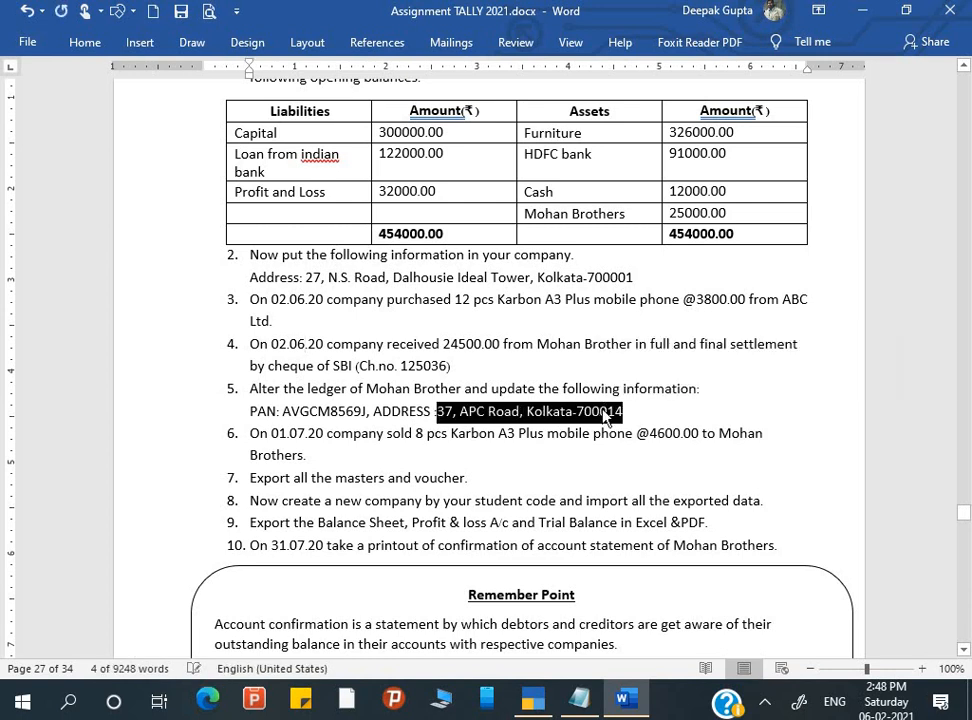
key(alt+Tab)
key(ctrl+alt+v)
key(Return)
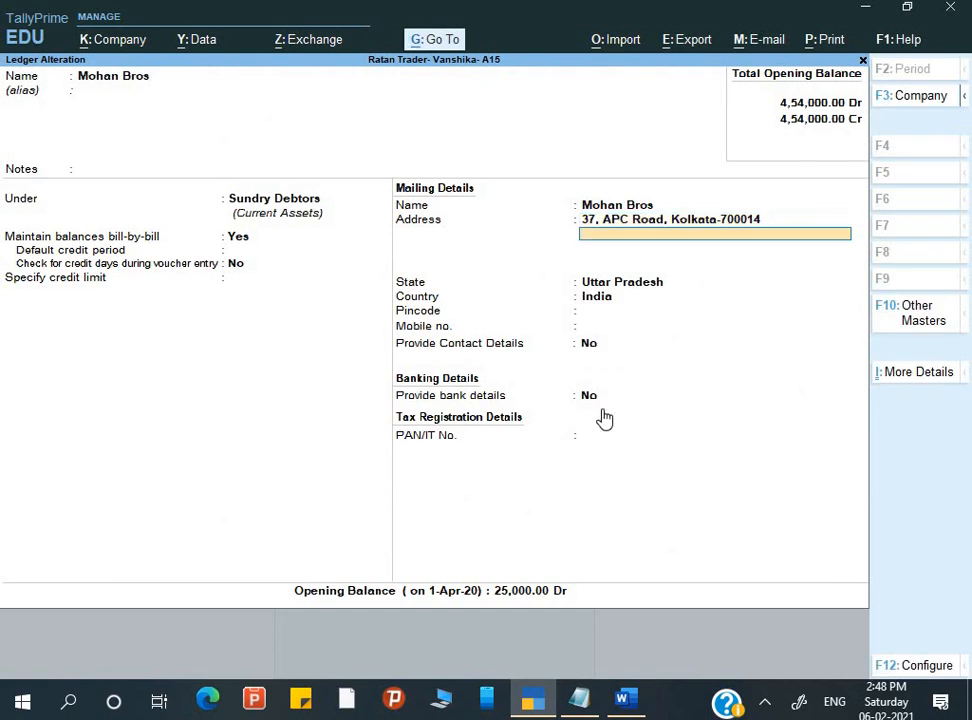
key(Return)
text(We)
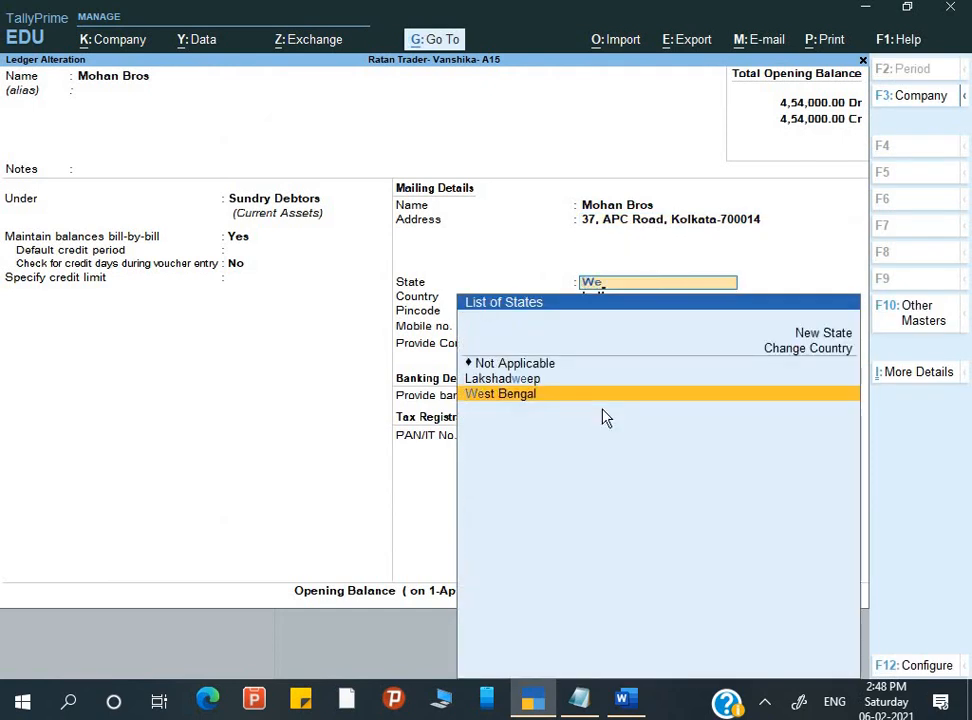
key(Return)
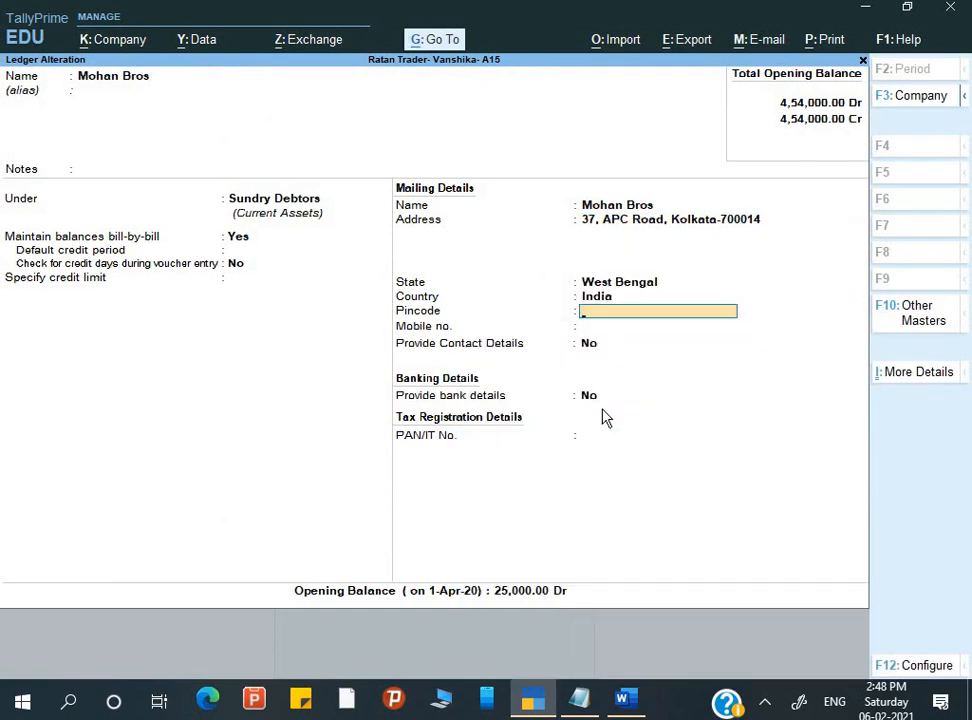
key(Return)
key(Return)
key(Return)
key(Return)
Step: Paste the PAN from the assignment into the ledger and save it past the bill-wise details
key(alt+Tab)
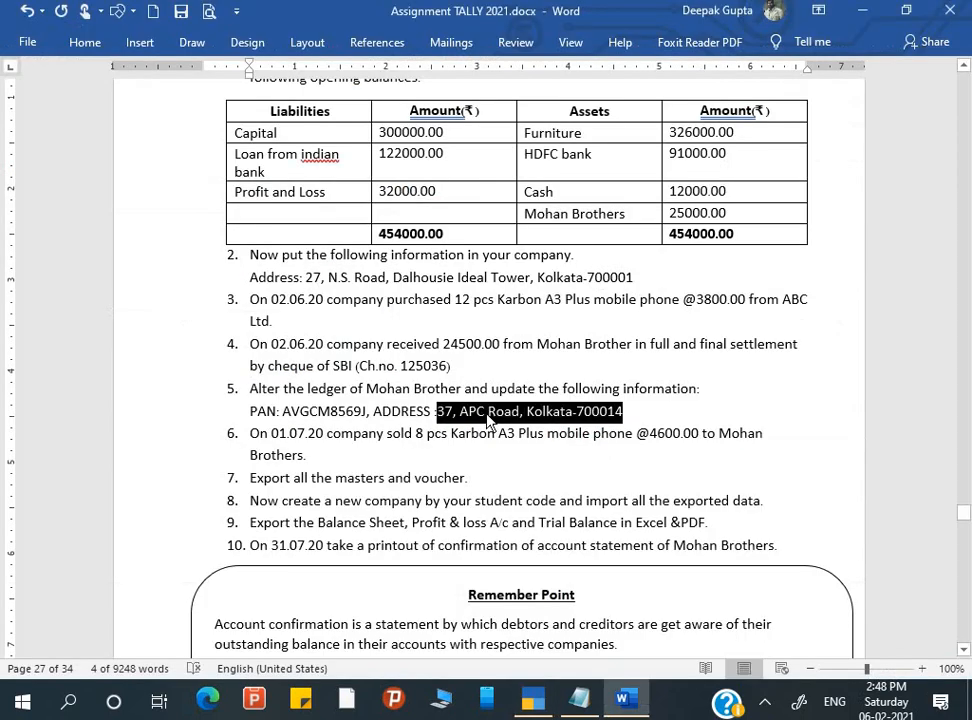
drag(283, 411, 367, 411)
key(alt+Tab)
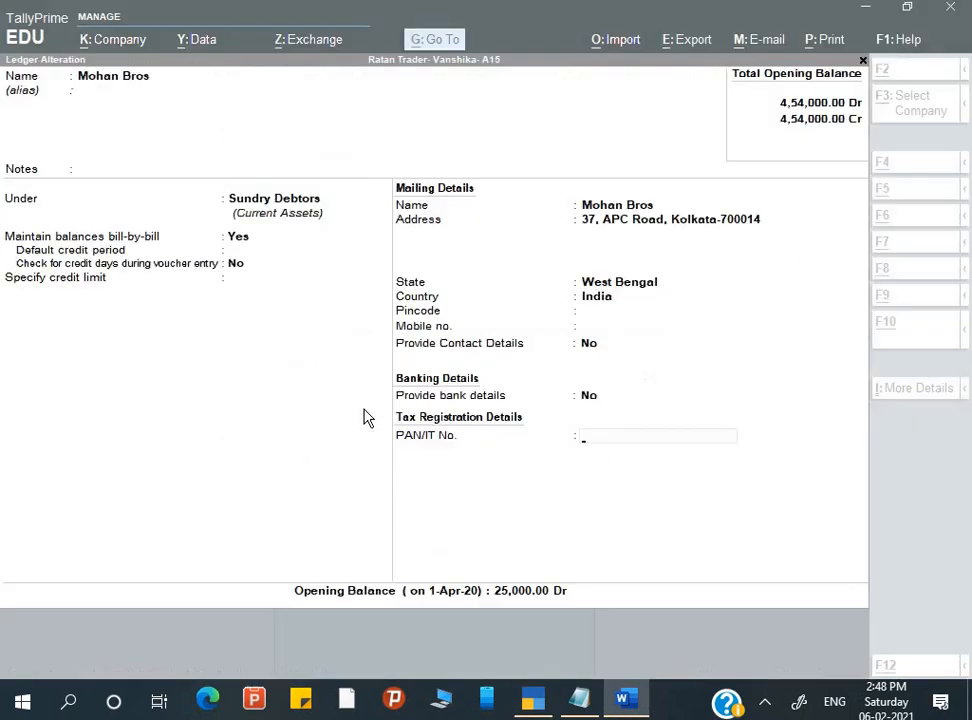
key(ctrl+alt+v)
key(Return)
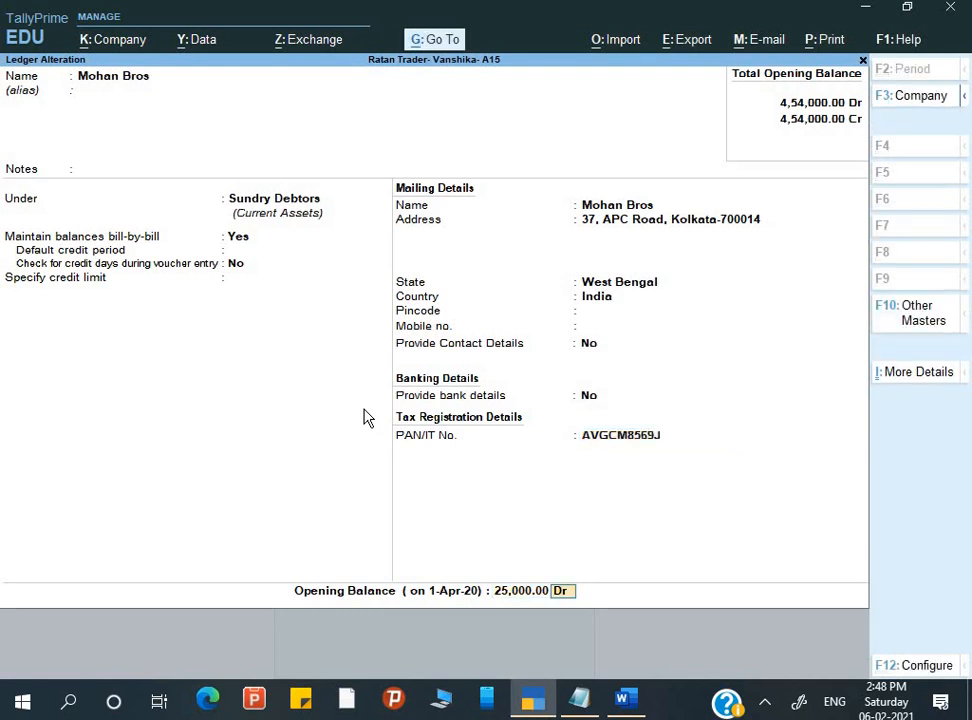
key(Return)
key(Return)
key(Return)
key(Return)
key(Return)
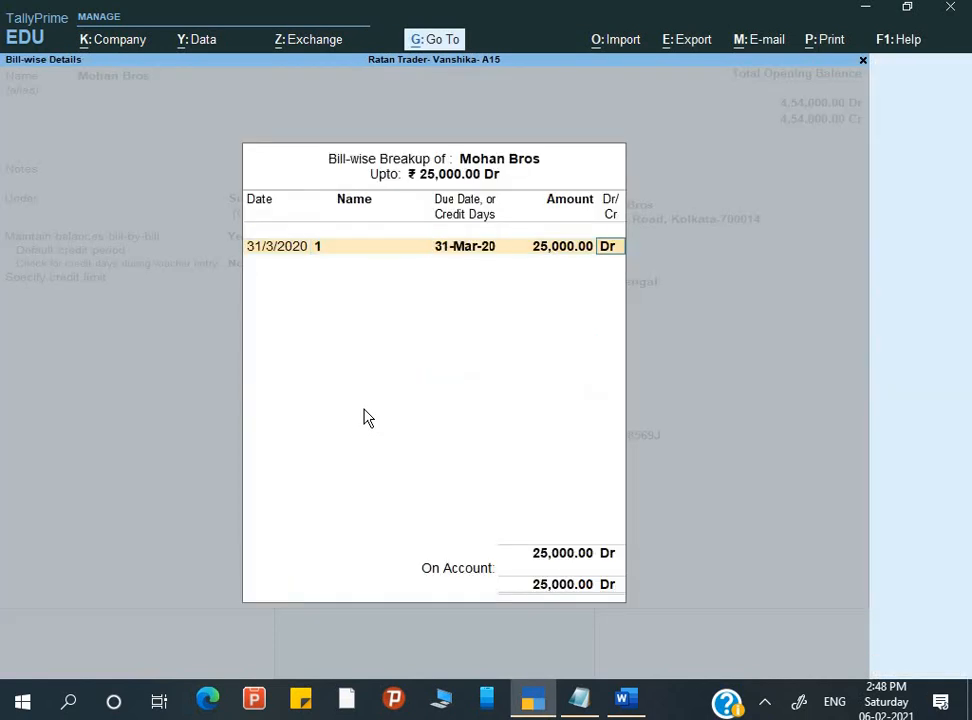
key(Return)
key(Return)
key(Return)
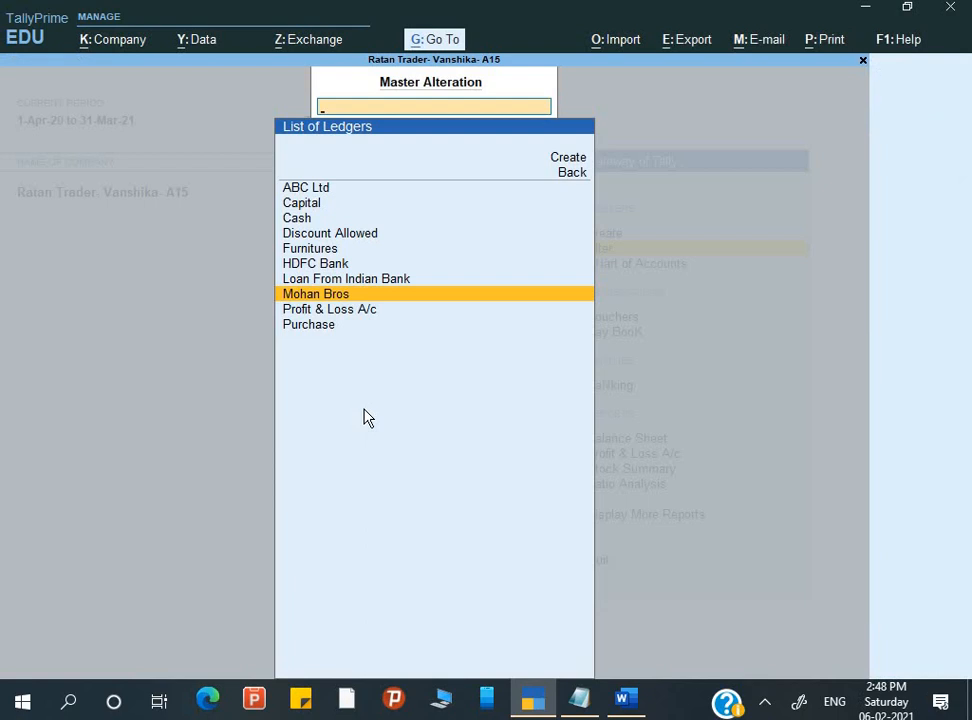
key(Escape)
key(Escape)
key(Escape)
key(Escape)
Step: Read task 6 in Word, selling 8 Karbon A3 Plus phones, then return to TallyPrime
key(alt+Tab)
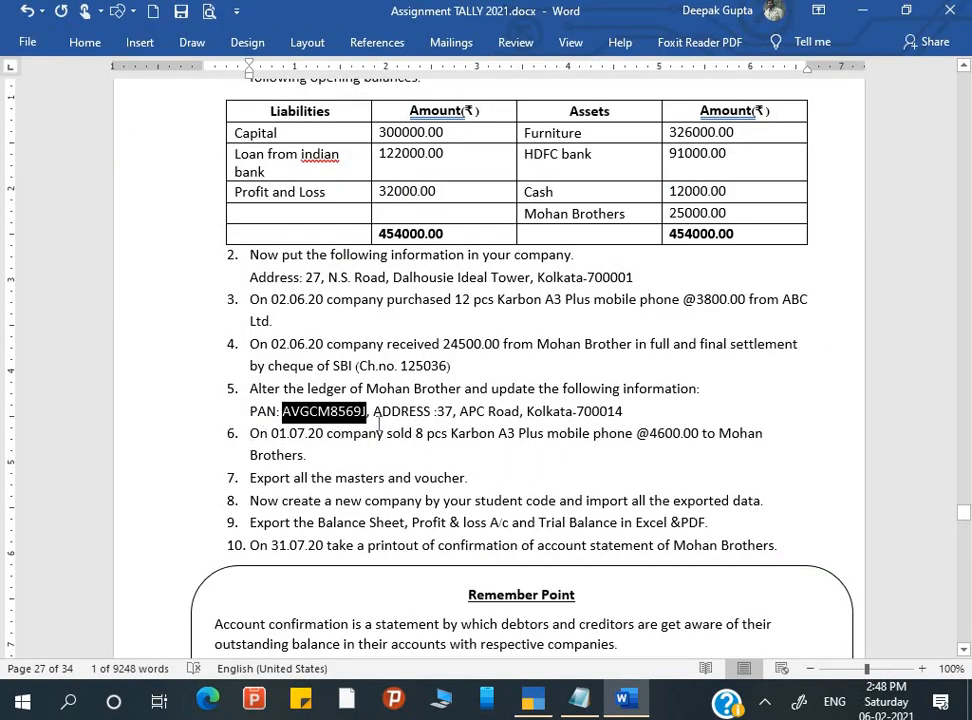
drag(378, 422, 754, 455)
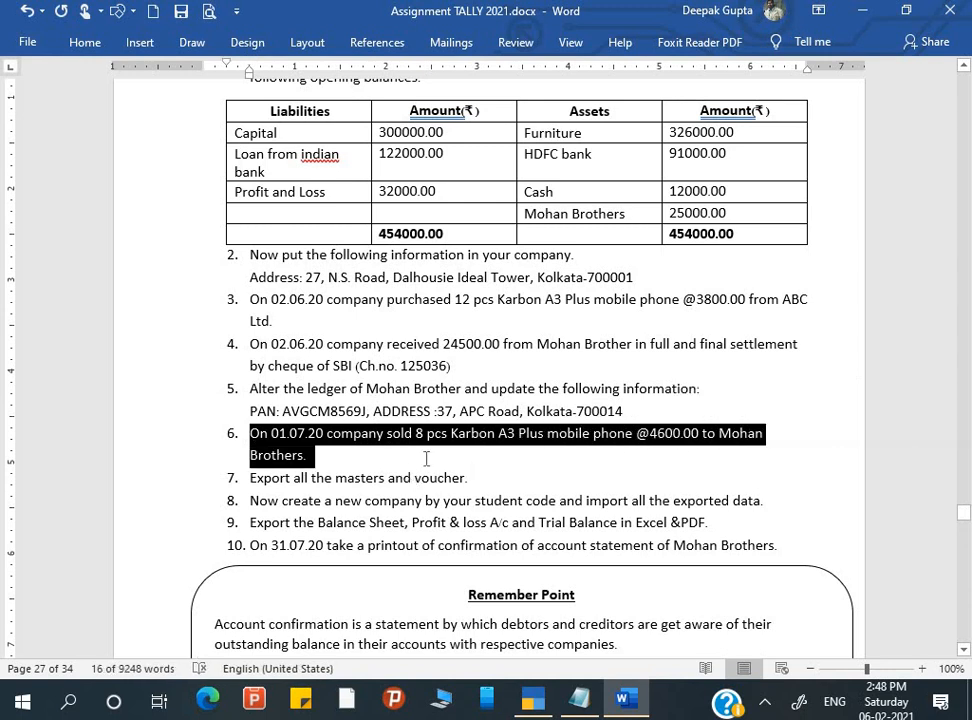
drag(451, 433, 545, 434)
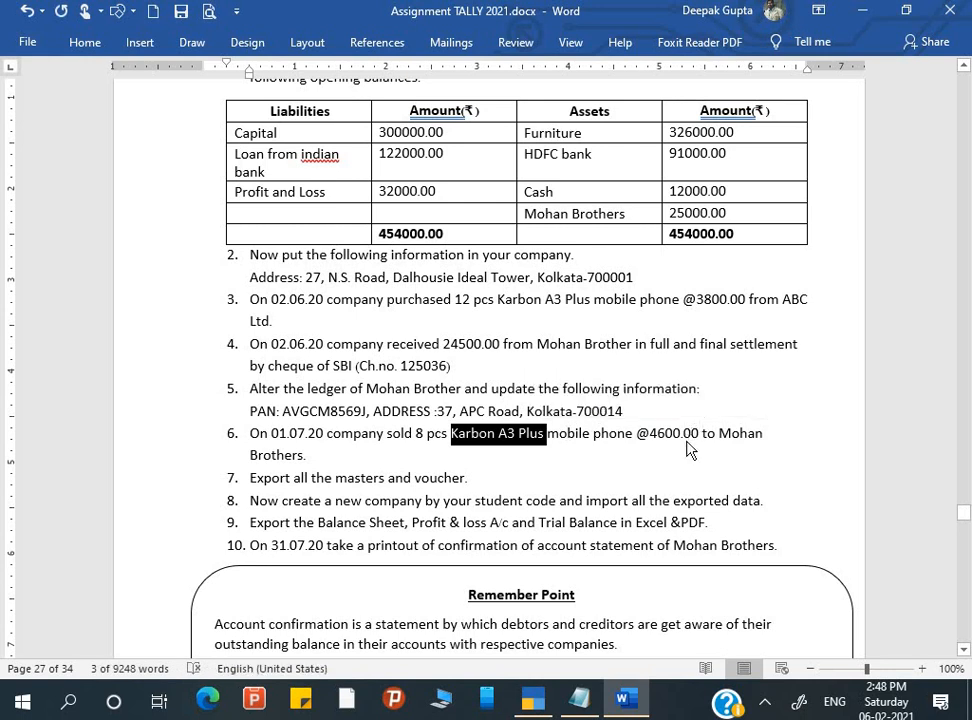
key(alt+Tab)
key(Down)
key(Down)
key(Down)
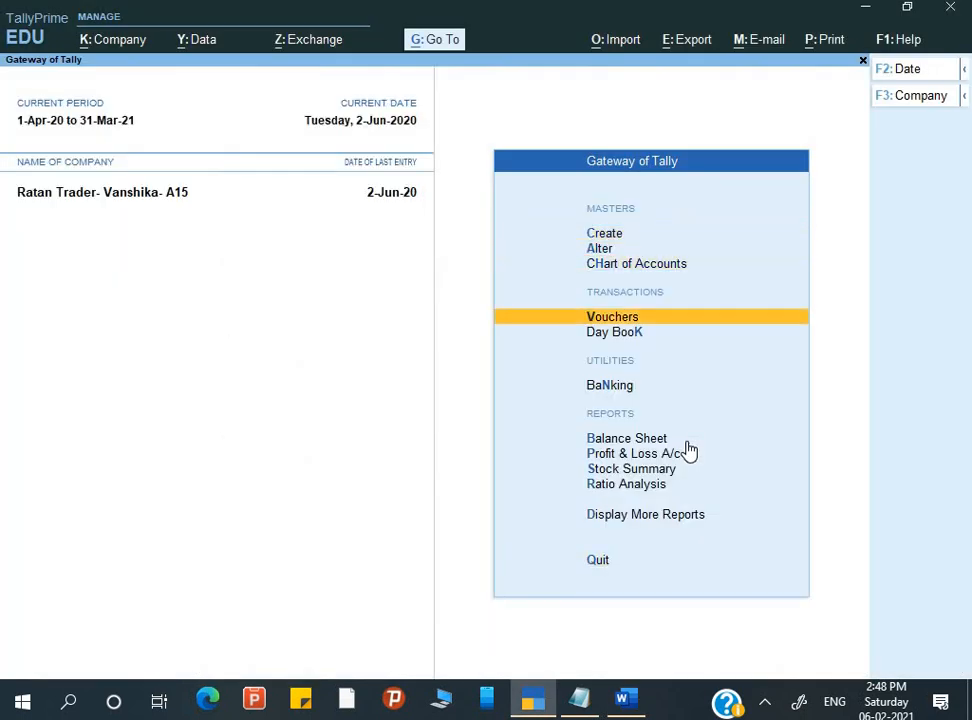
Step: Start a new voucher dated 1-Jul-20
key(Down)
key(Up)
key(Return)
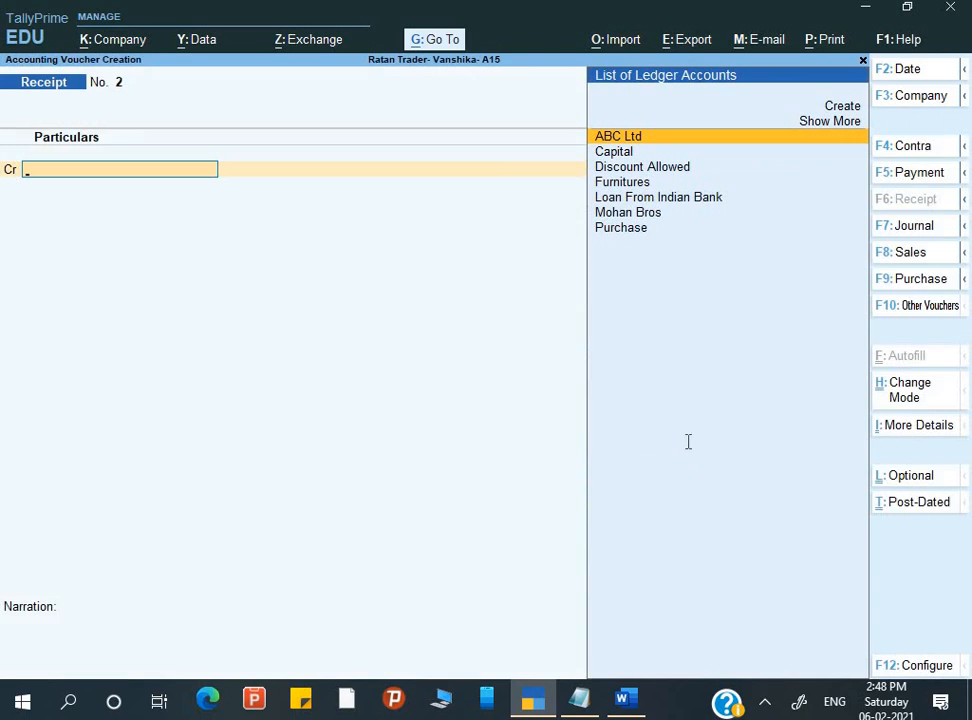
key(alt+Tab)
key(alt+Tab)
key(F2)
text(1-)
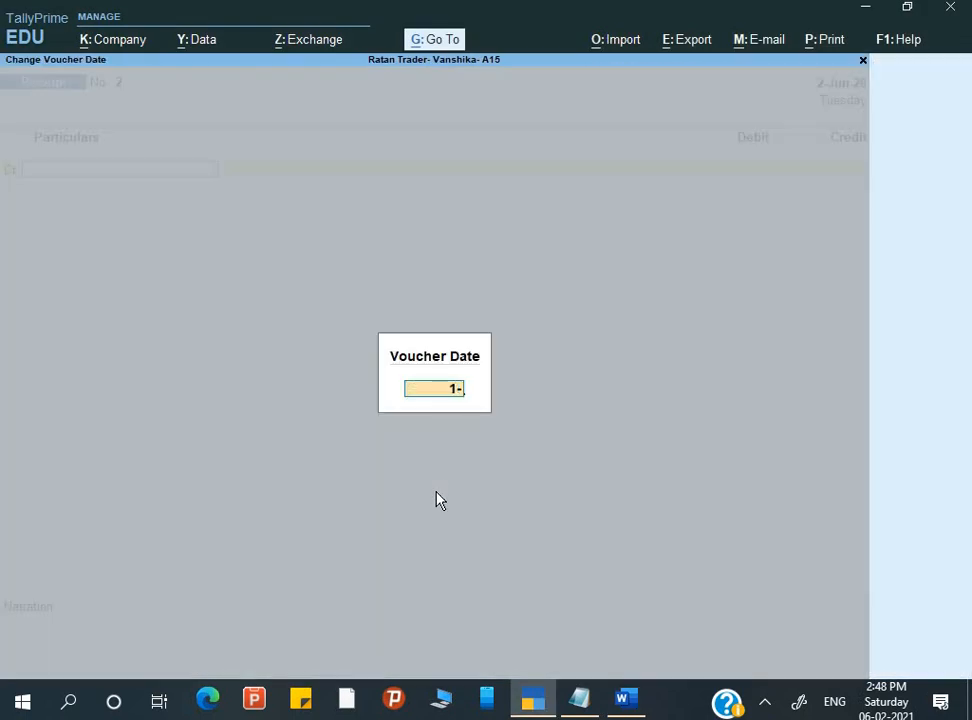
text(7)
key(Return)
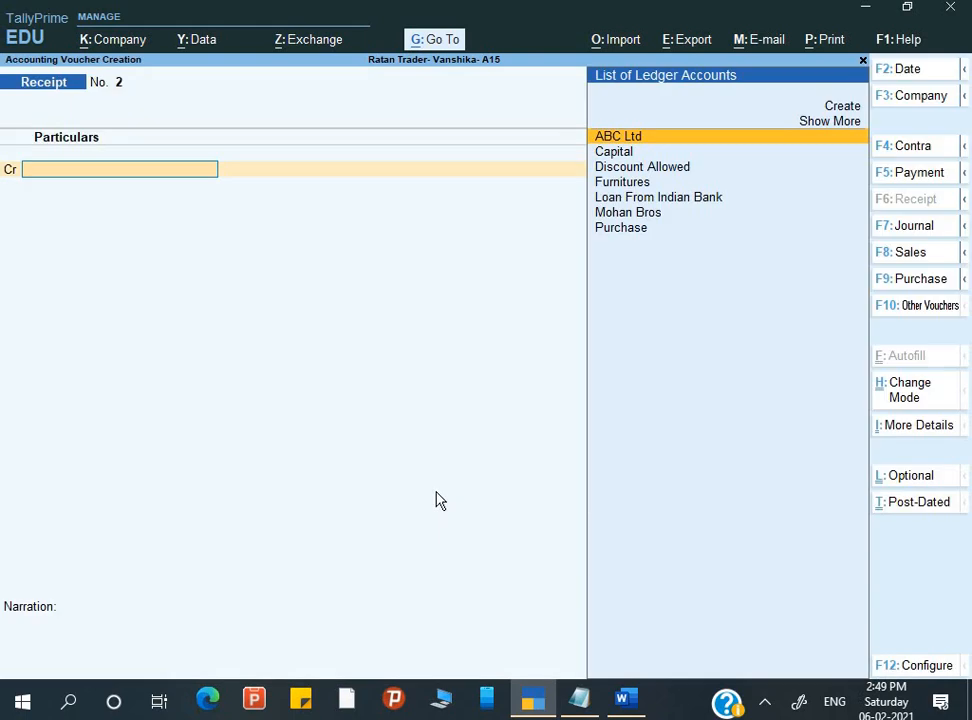
Step: Make it a Sales voucher with Mohan Bros as party and begin a new sales ledger
key(Down)
key(Down)
key(Down)
key(Down)
key(Down)
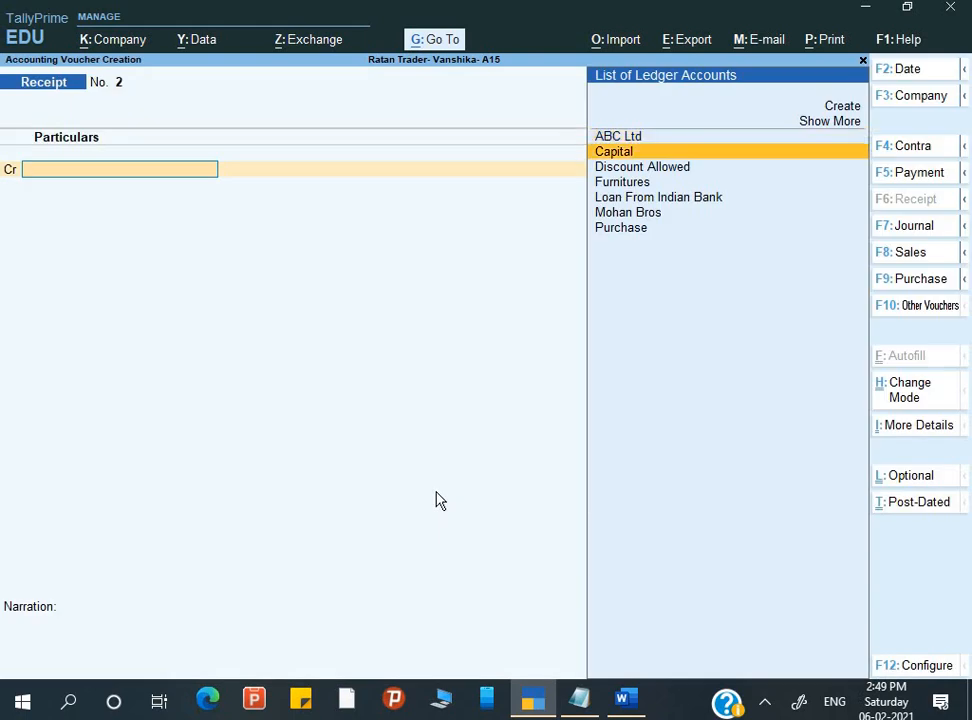
key(Return)
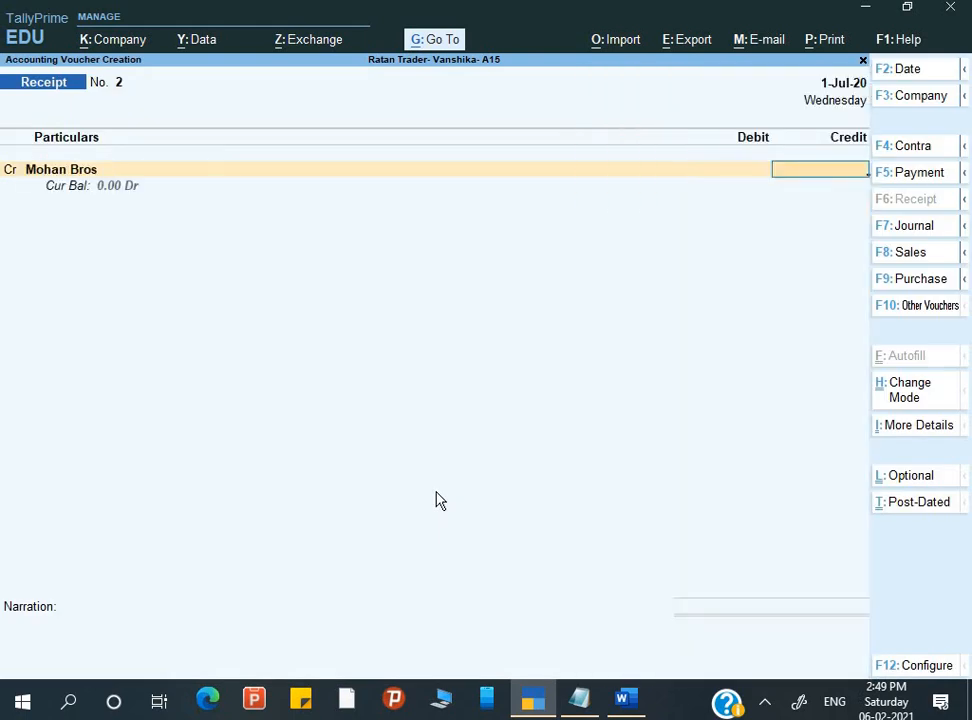
key(BackSpace)
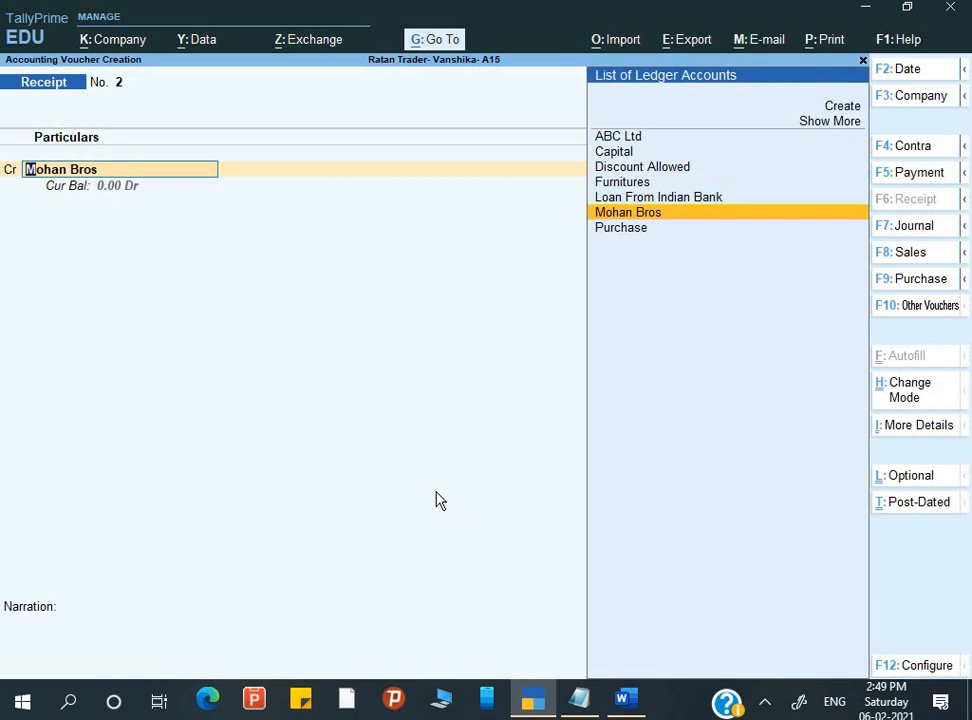
key(F8)
key(Return)
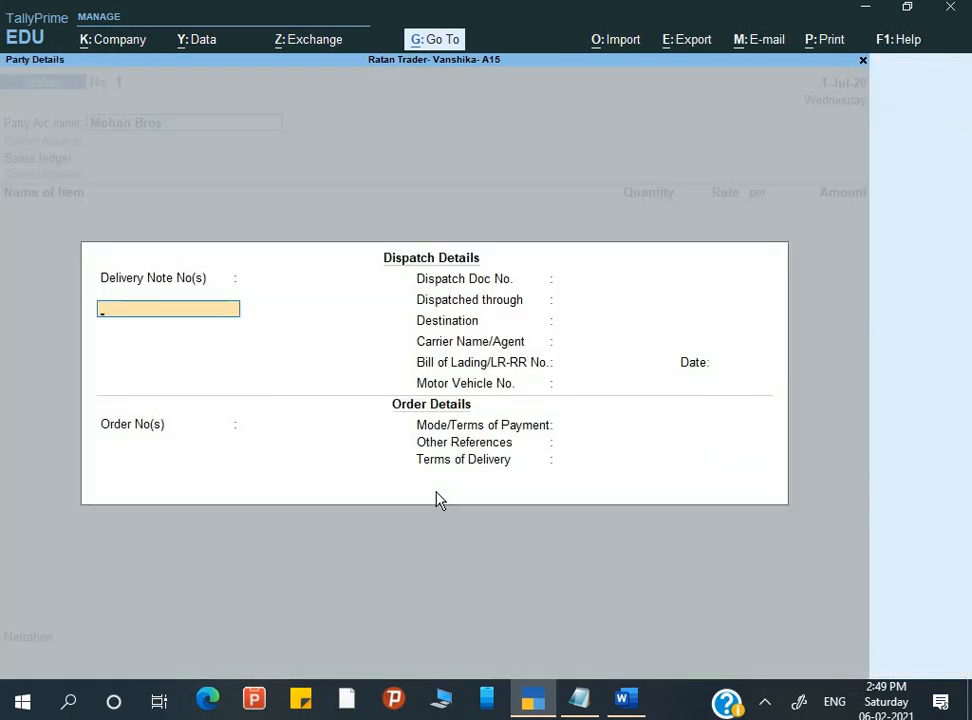
key(Return)
key(Return)
key(Return)
key(Return)
key(Return)
key(Return)
key(Return)
key(Return)
key(Return)
key(Return)
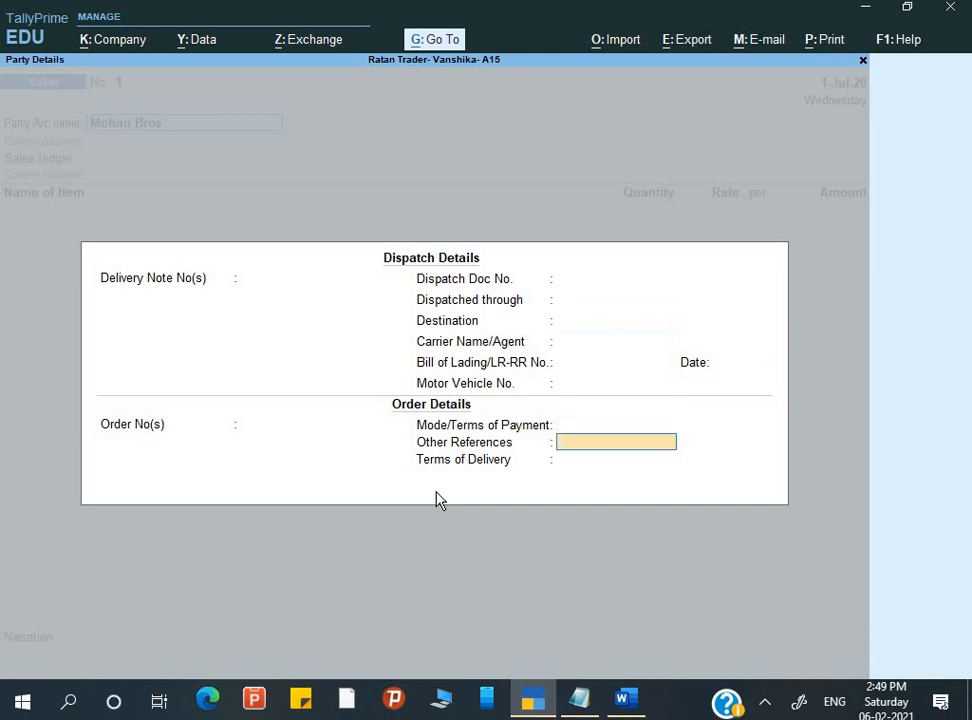
key(Return)
key(Return)
key(Return)
key(Return)
key(Return)
key(Return)
key(Return)
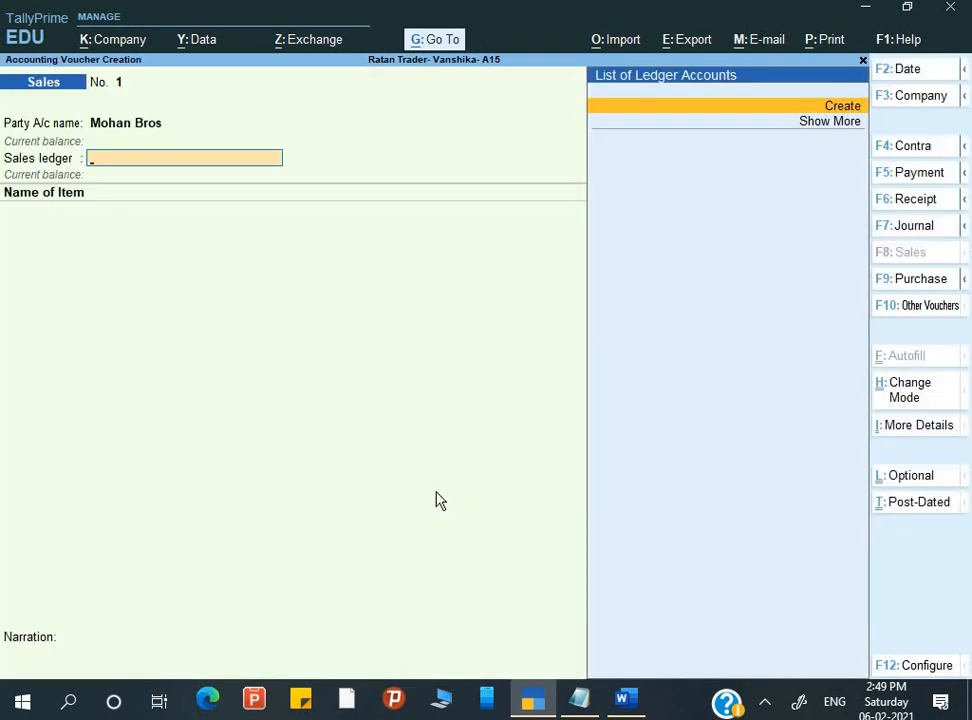
key(Return)
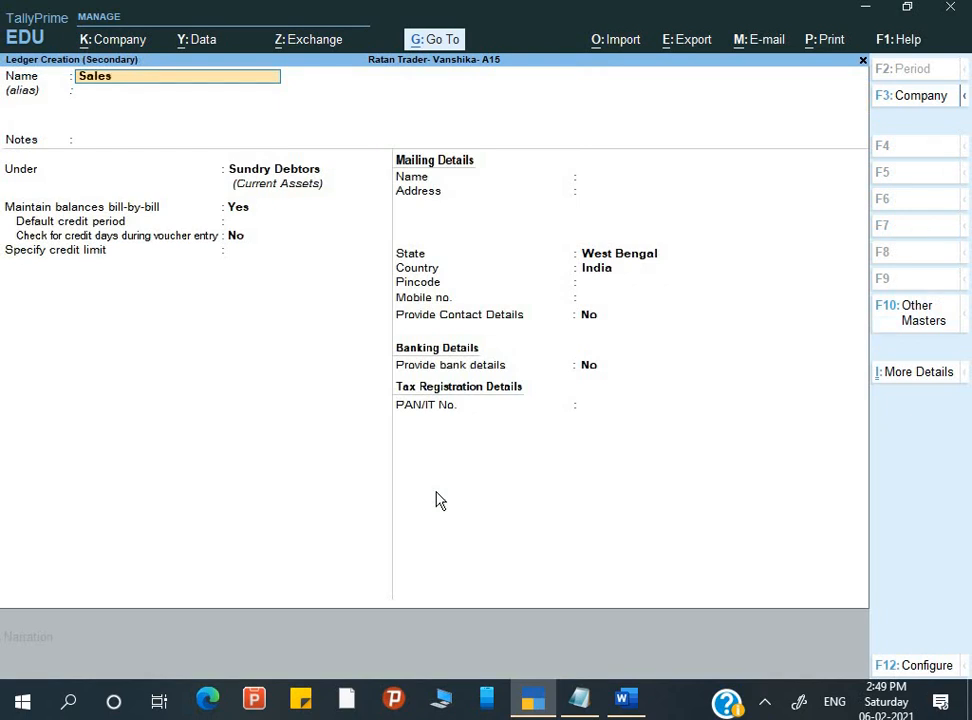
Step: Save the new Sales ledger under the Sales Accounts group
key(Return)
key(Return)
key(Return)
text(S)
key(Return)
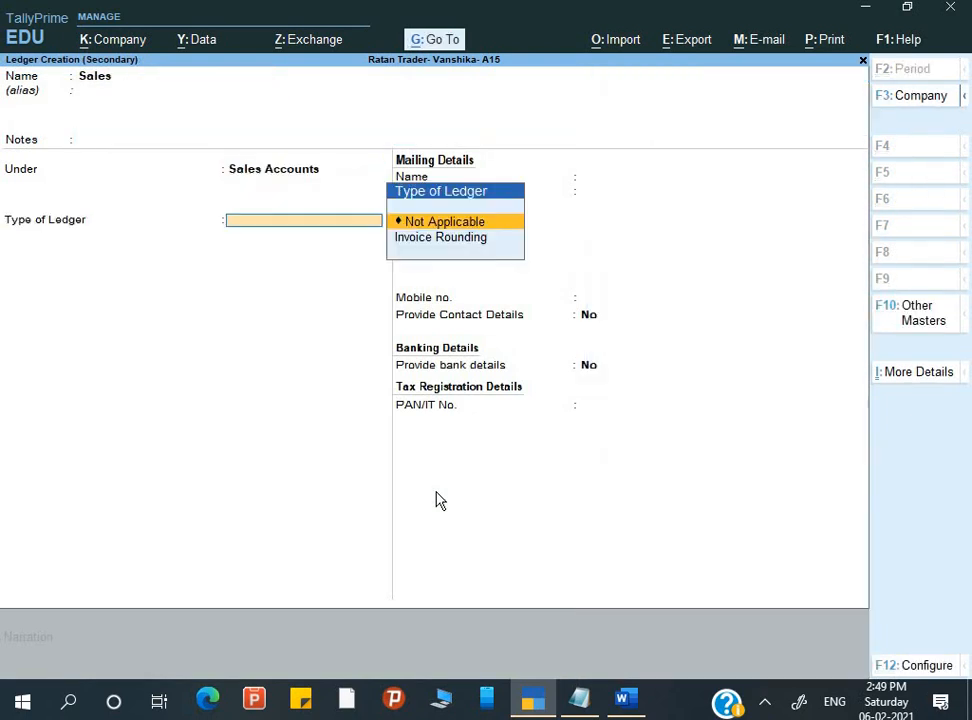
key(ctrl+a)
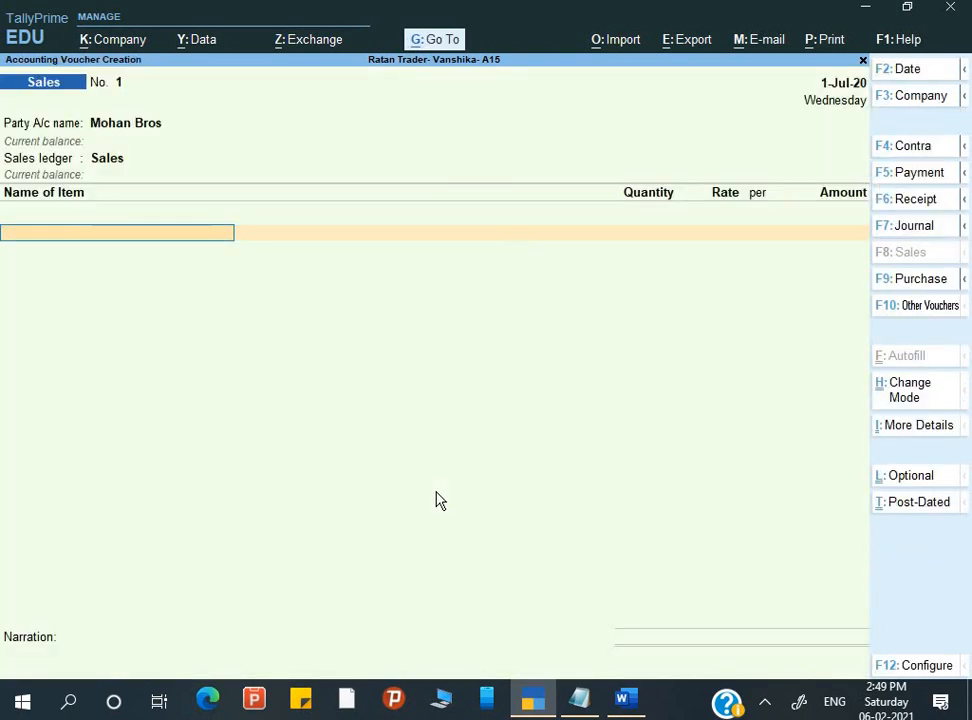
Step: Enter 8 pcs of Karbon A3 Plus at a rate of 4,600, totalling 36,800.00
key(Down)
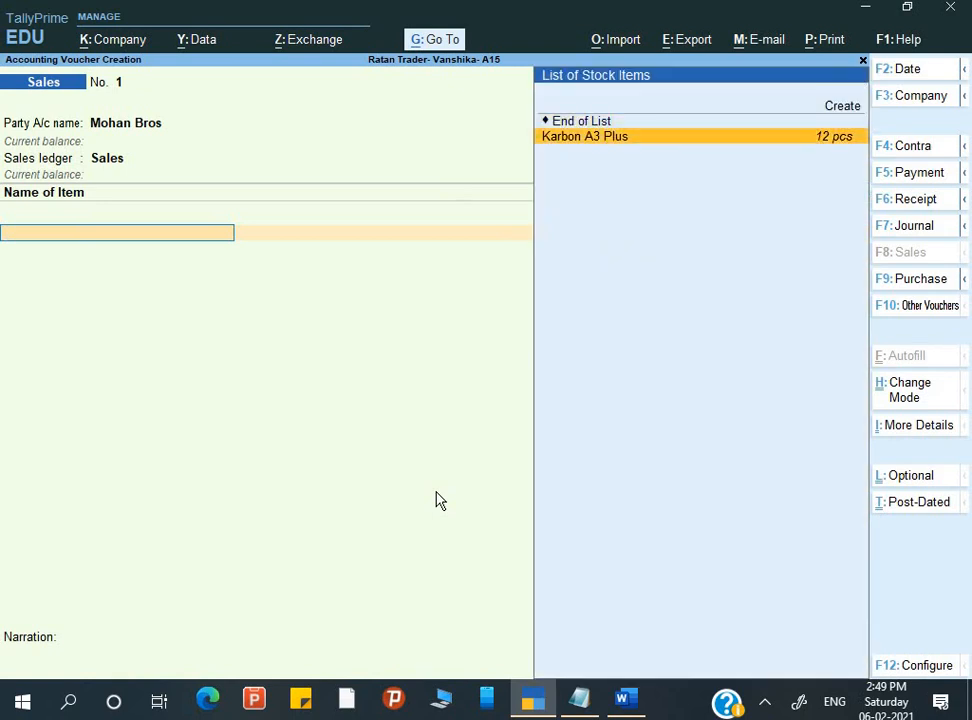
key(Return)
text(8)
key(Return)
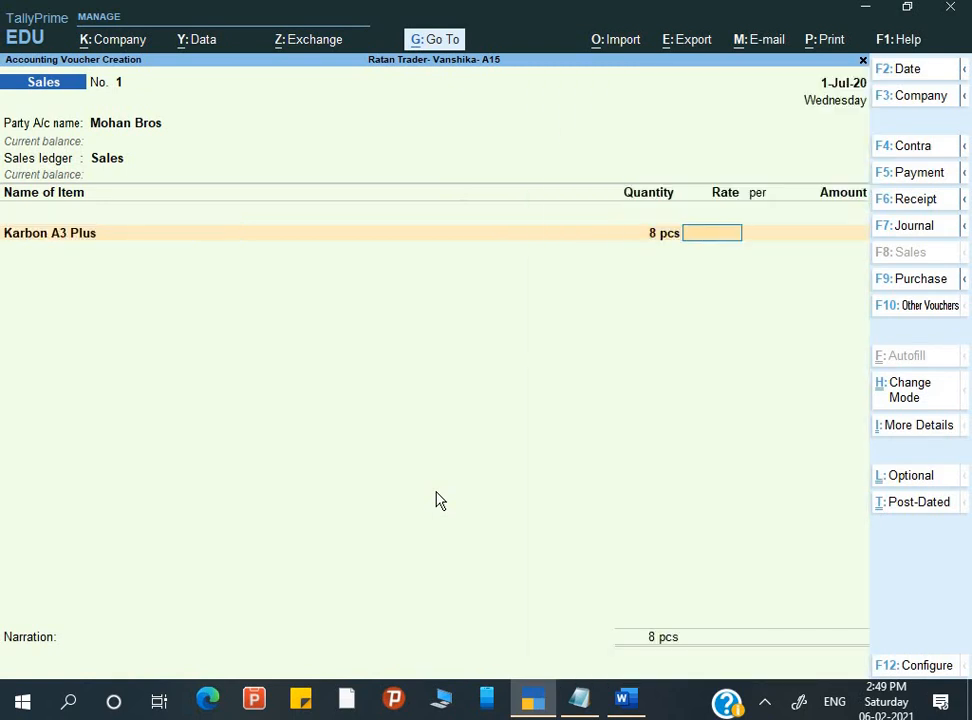
key(alt+Tab)
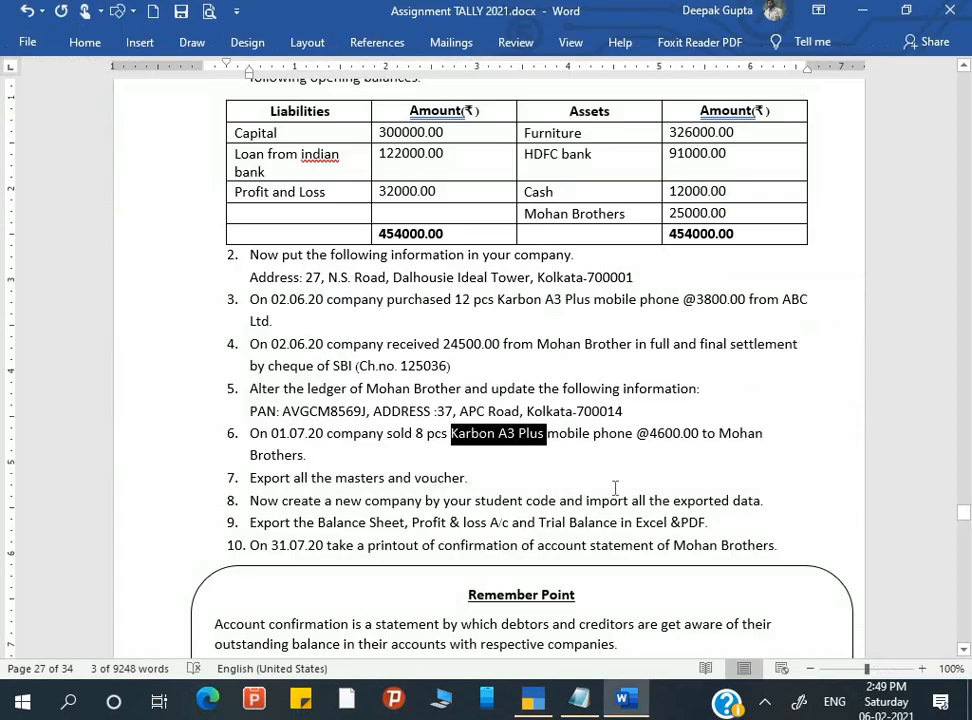
key(alt+Tab)
text(4600)
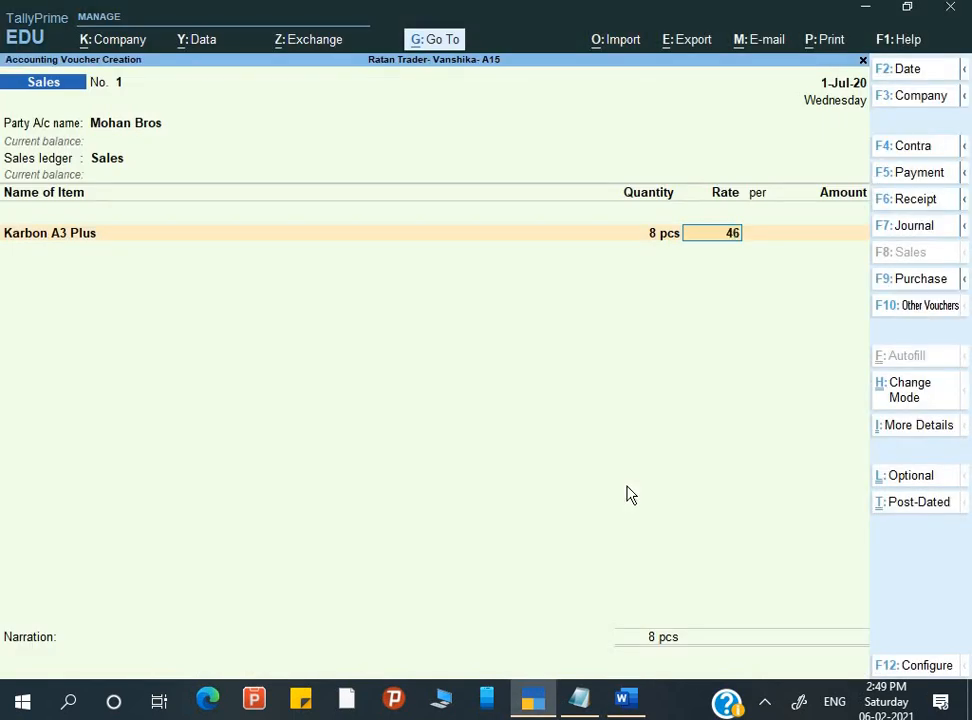
key(Return)
key(Return)
key(Return)
key(Return)
key(Return)
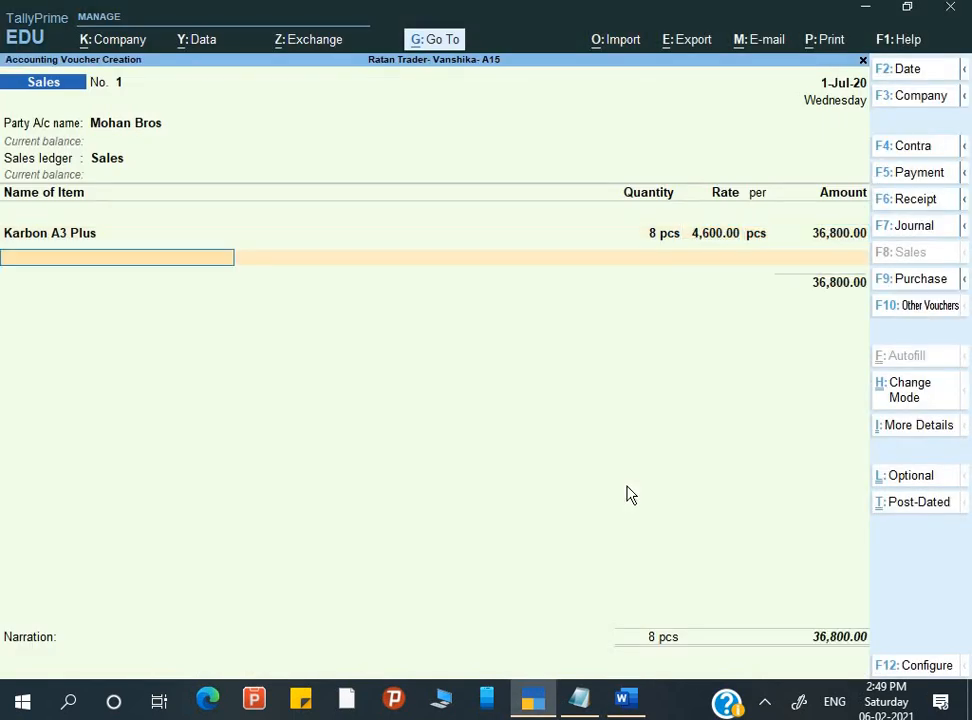
Step: Accept a new bill reference, add the narration and save Sales voucher No. 1
key(Return)
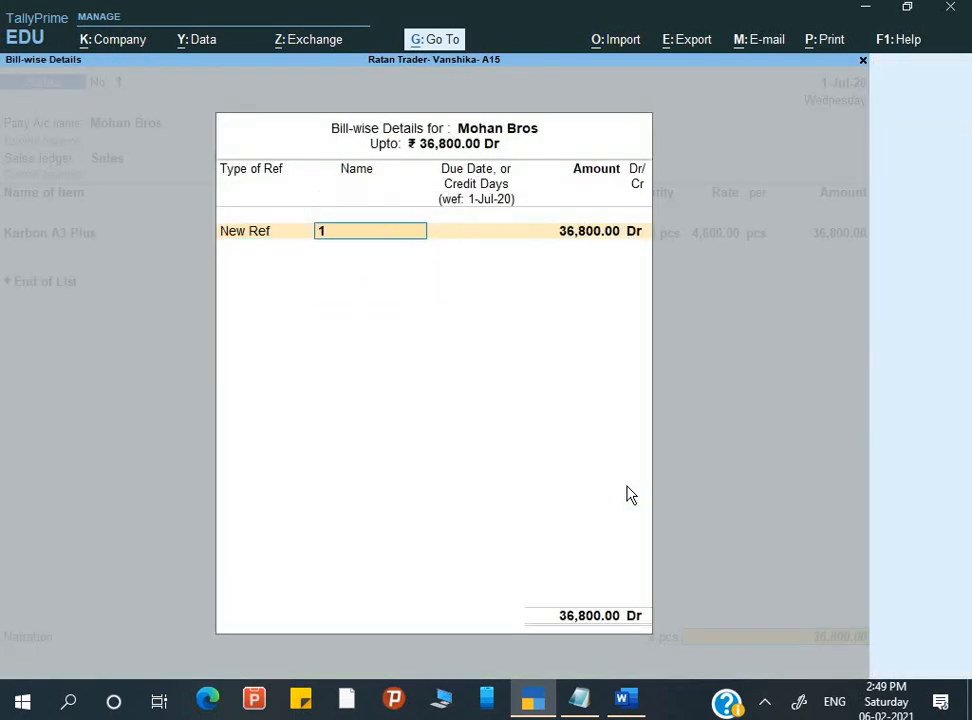
key(Return)
key(Return)
key(Return)
key(Return)
key(Return)
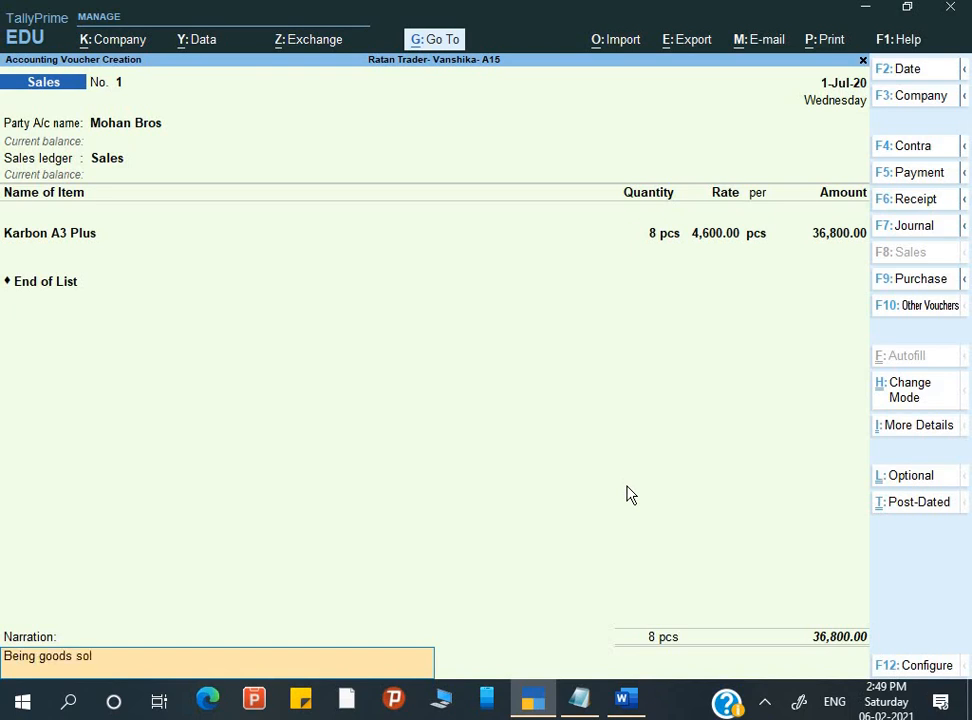
key(Return)
key(alt+Tab)
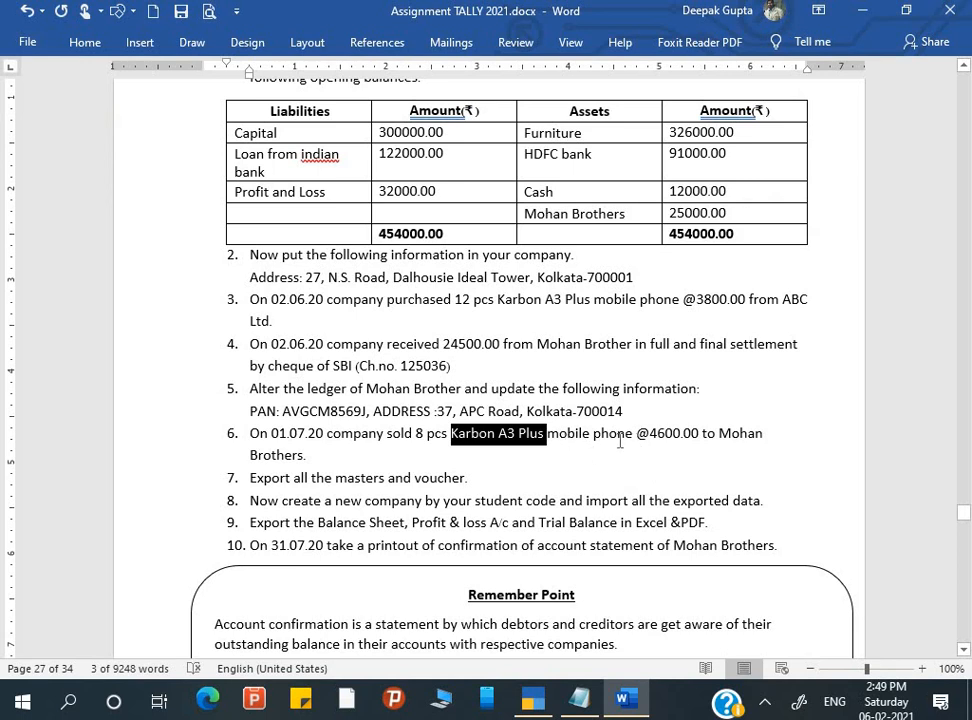
key(alt+Tab)
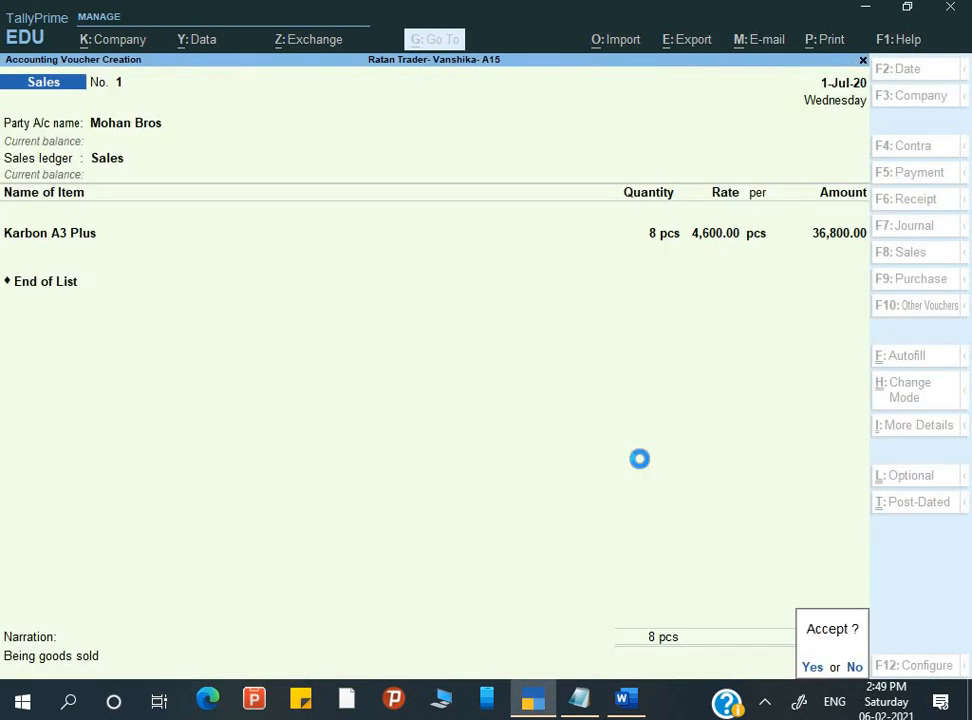
key(Return)
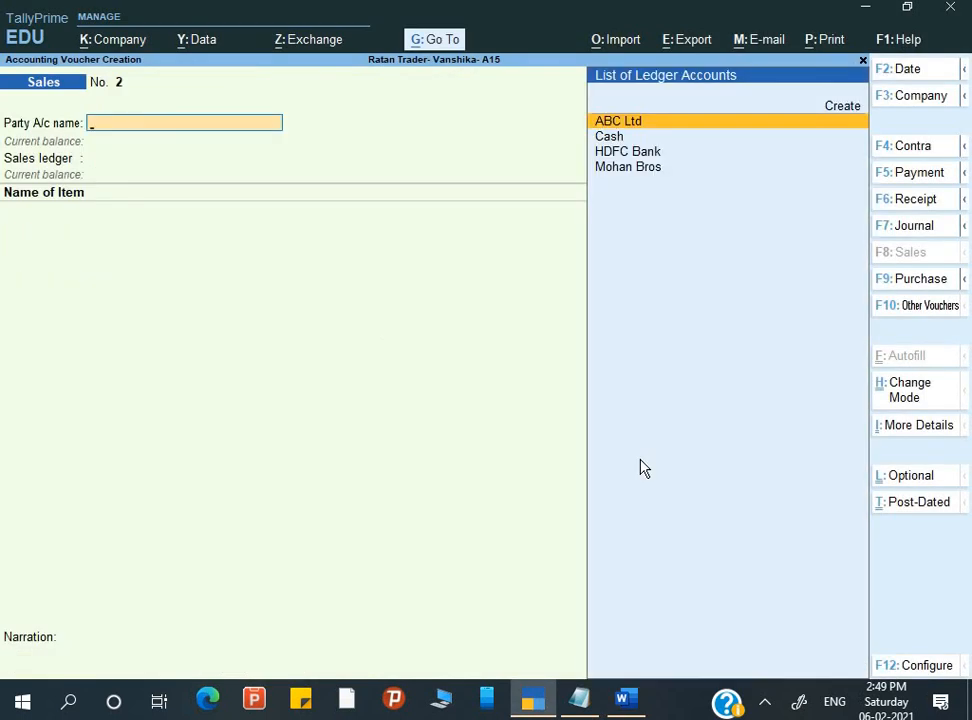
key(alt+Tab)
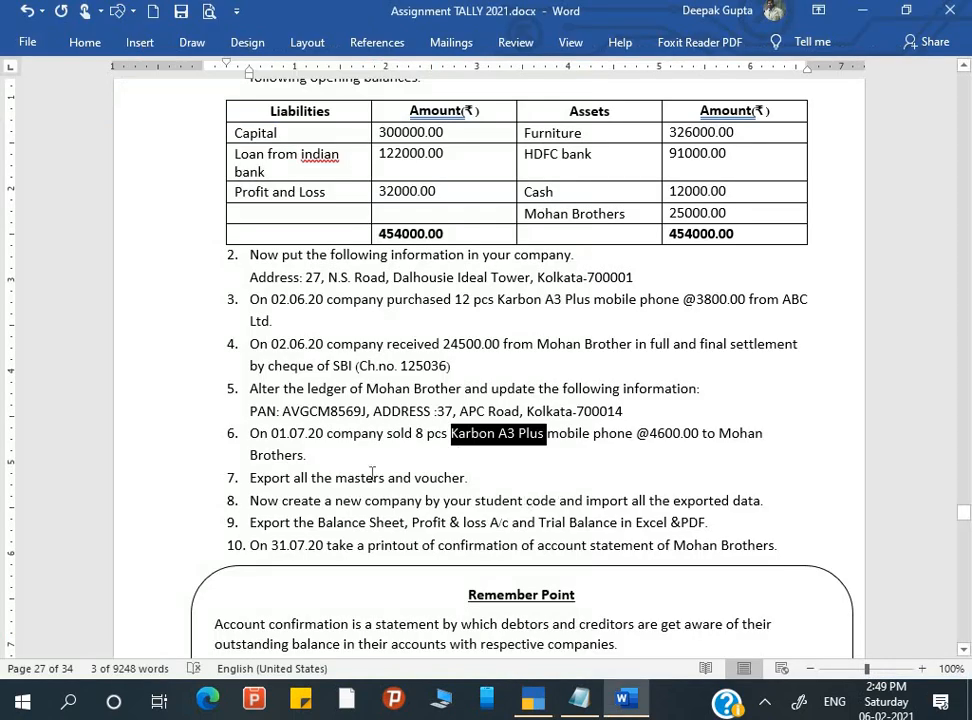
Step: Read the export and new-company tasks in Word and close the blank Sales voucher No. 2
click(347, 433)
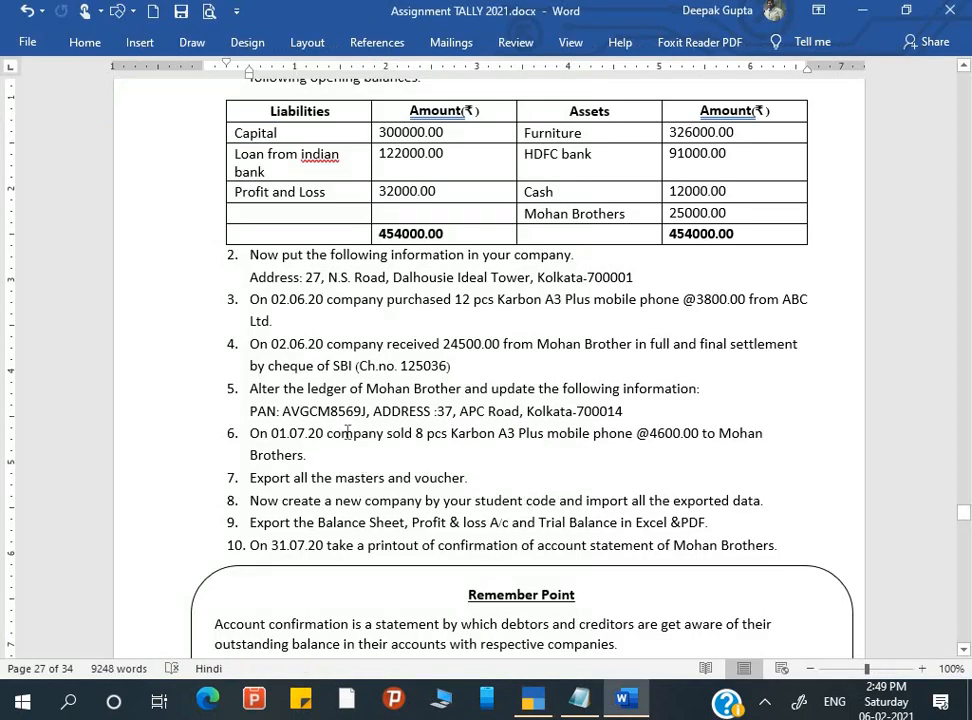
click(325, 455)
click(313, 482)
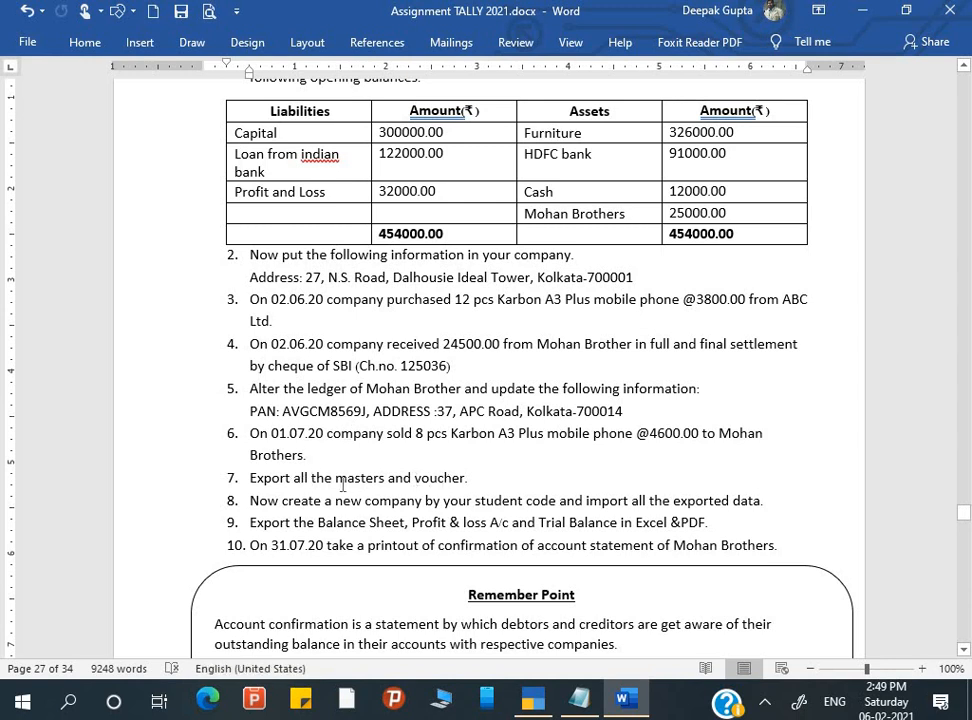
key(alt+Tab)
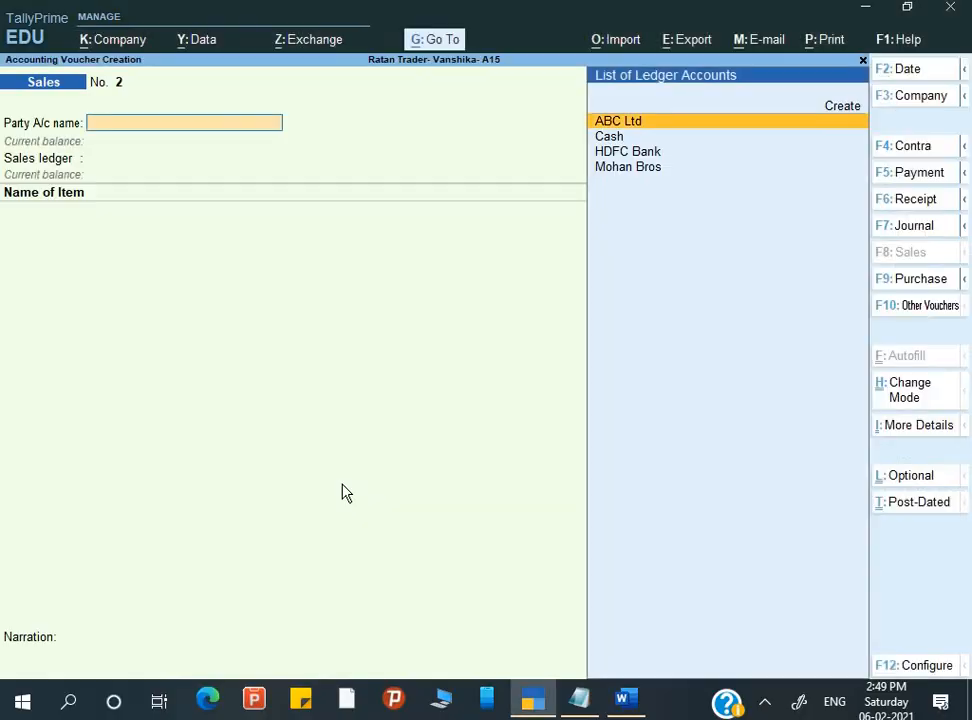
key(Escape)
key(Up)
key(Up)
key(Up)
key(alt+Tab)
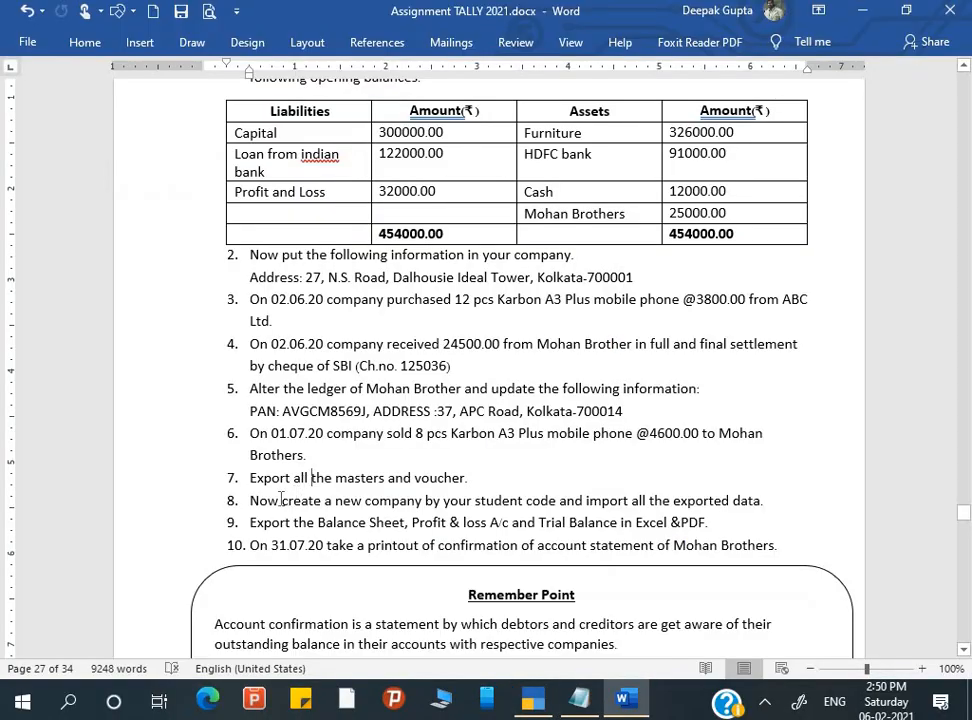
drag(286, 501, 402, 503)
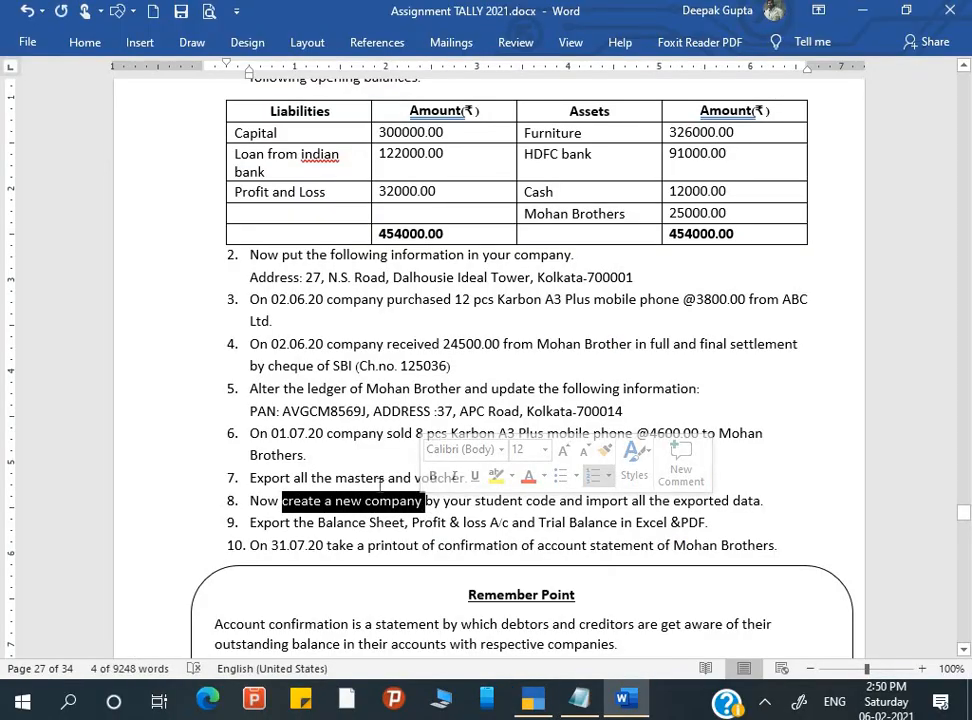
click(381, 480)
key(alt+Tab)
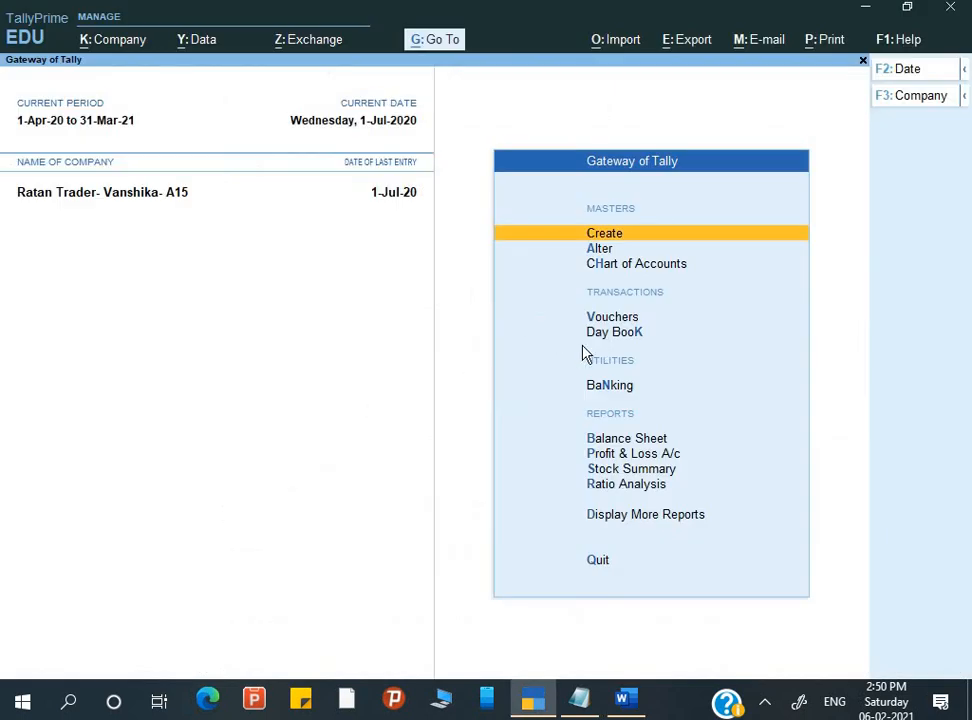
Step: Browse Display More Reports, back out, then open Ratan Trader's Chart of Accounts
key(Down)
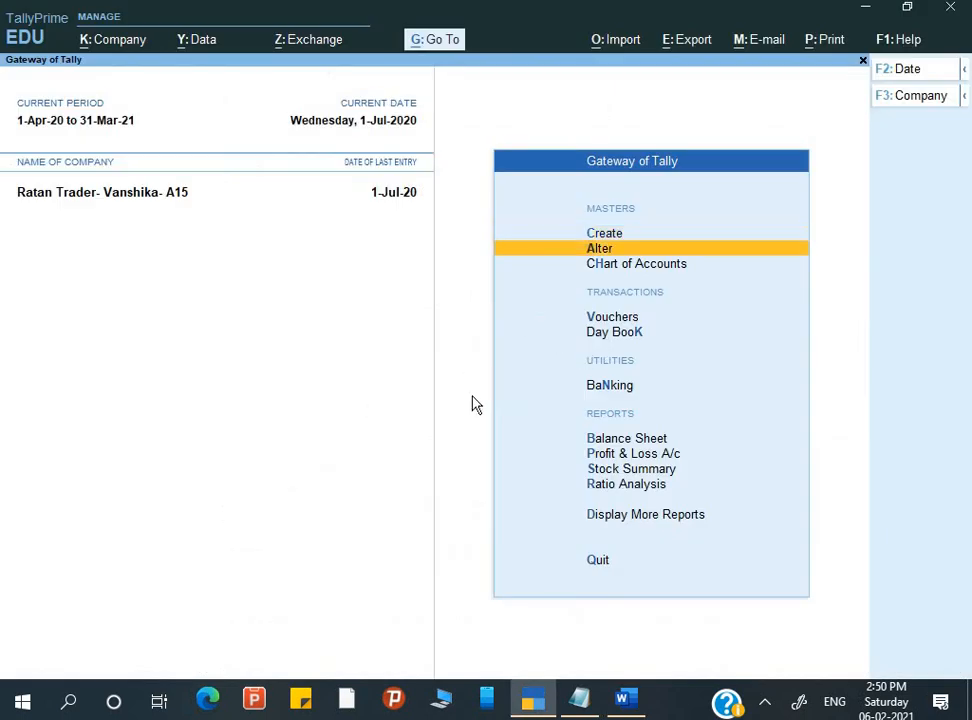
key(Up)
key(Up)
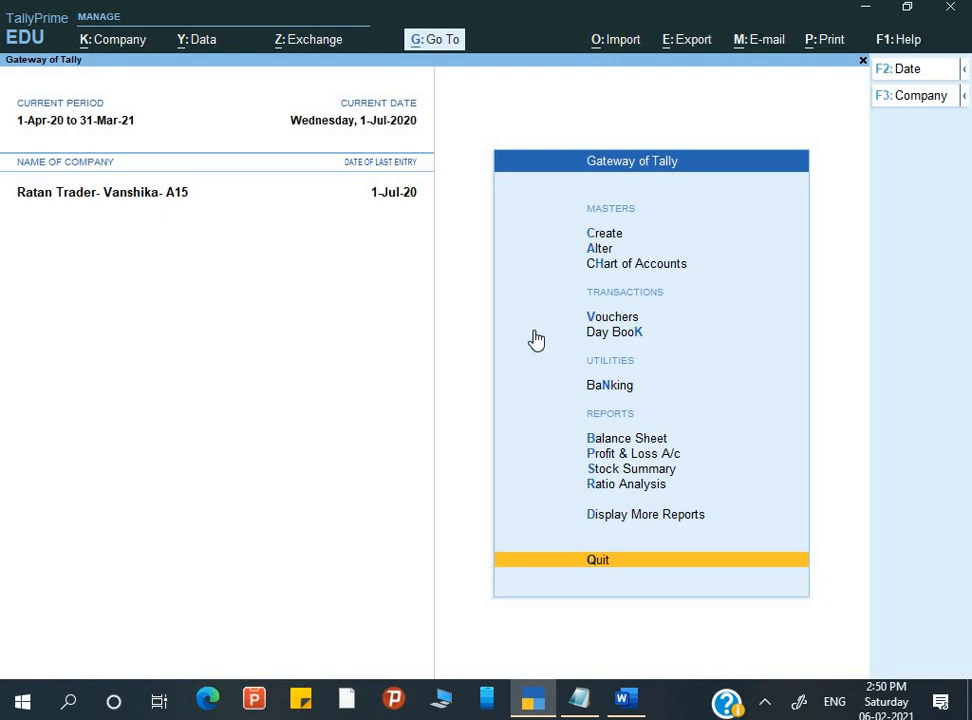
key(Up)
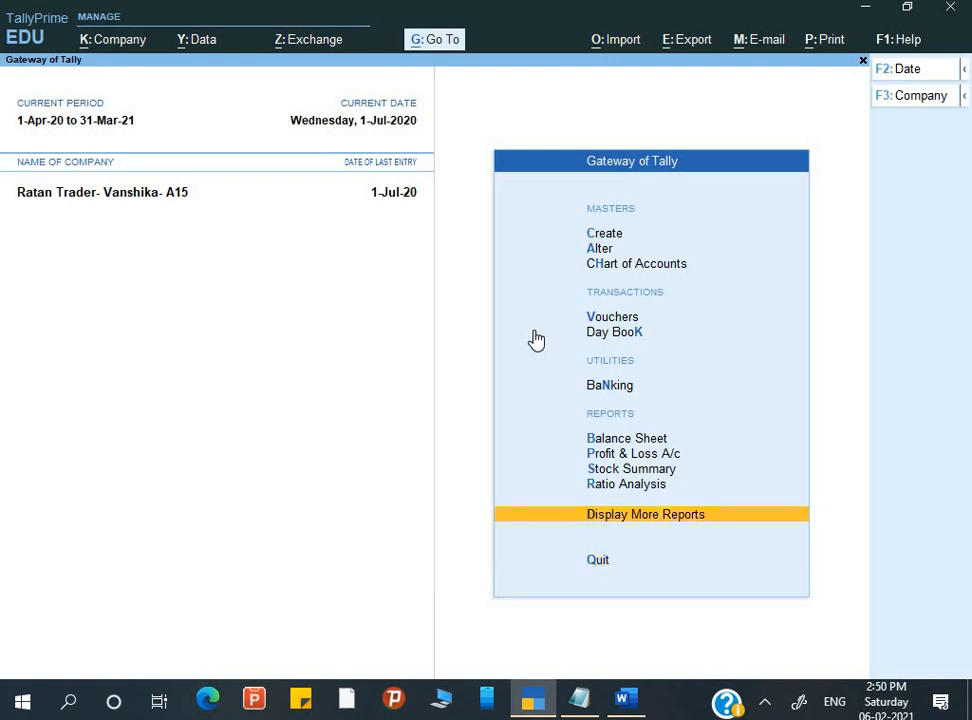
key(Return)
key(Down)
key(Down)
key(Down)
key(Down)
key(Down)
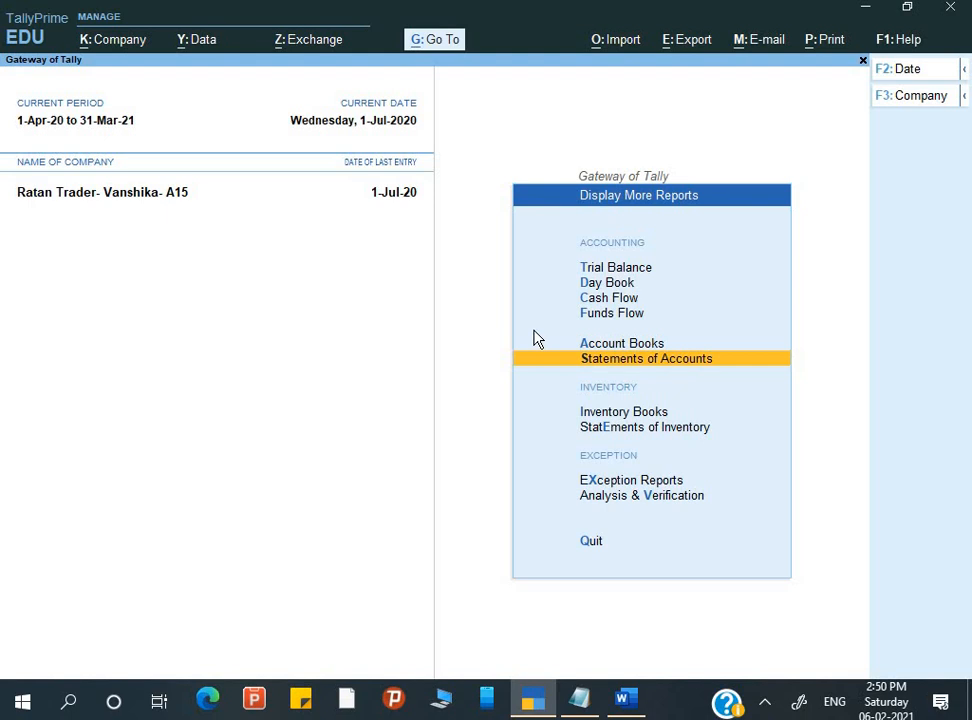
key(Down)
key(Down)
key(Down)
key(Down)
key(Up)
key(Up)
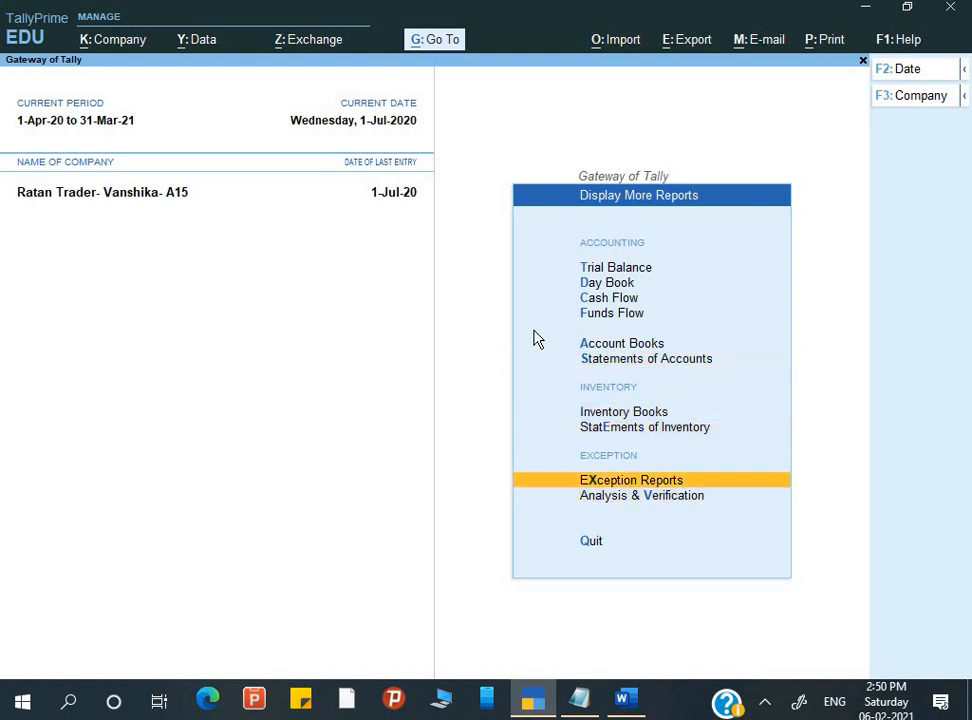
key(Escape)
key(Up)
key(Up)
key(Up)
key(Up)
key(Up)
key(Up)
key(Up)
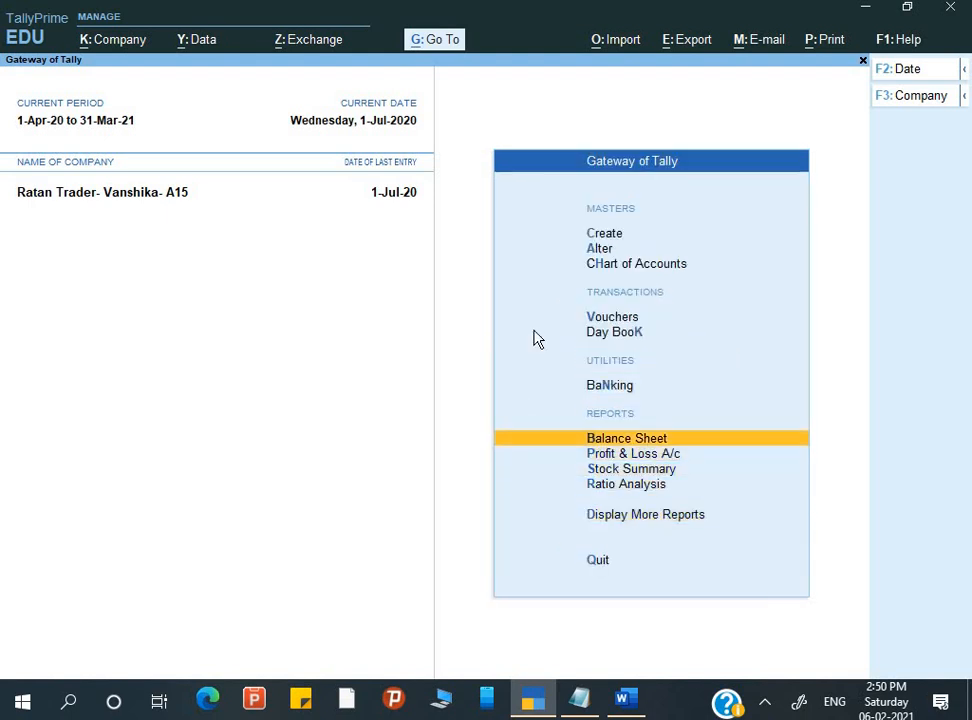
key(Up)
key(Up)
key(Down)
key(Return)
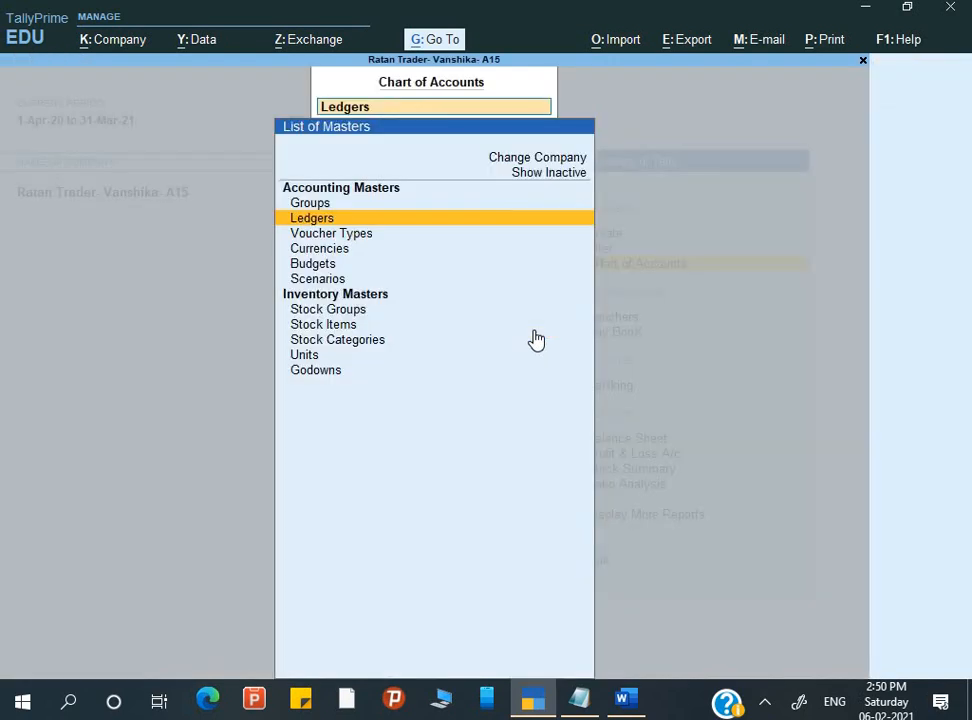
Step: Show the Groups chart with 28 groups and 11 ledgers, then call up Export
key(Up)
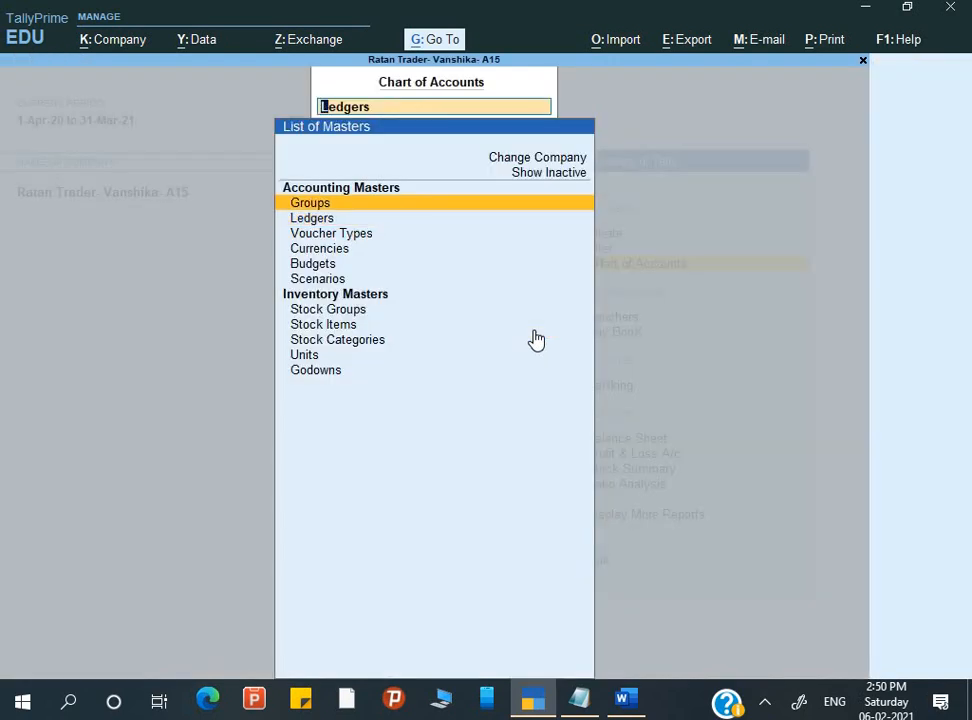
key(Return)
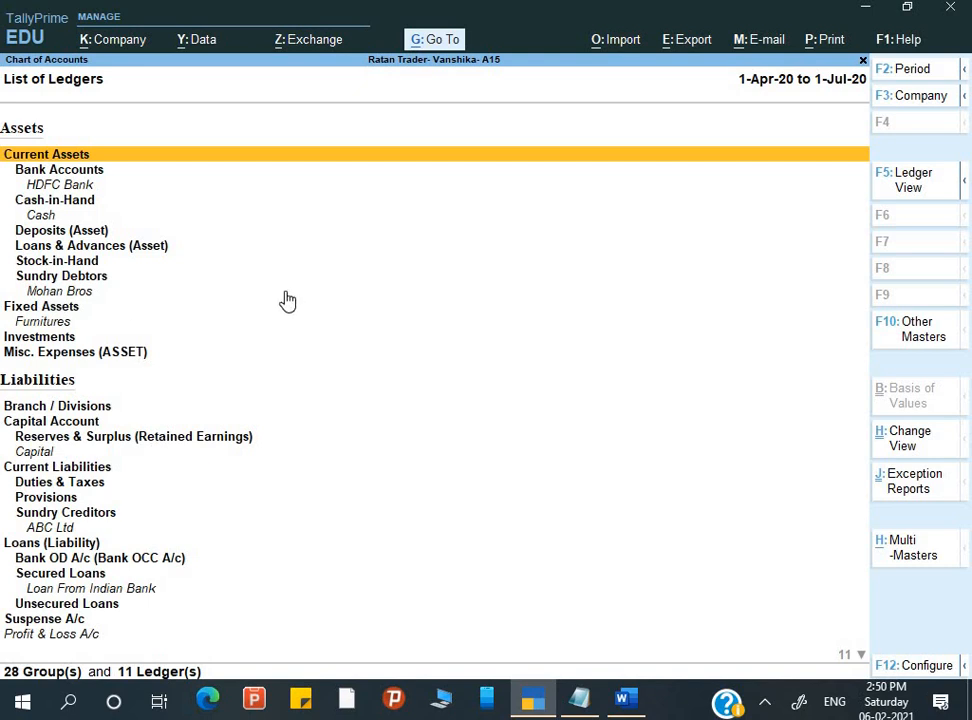
key(alt+e)
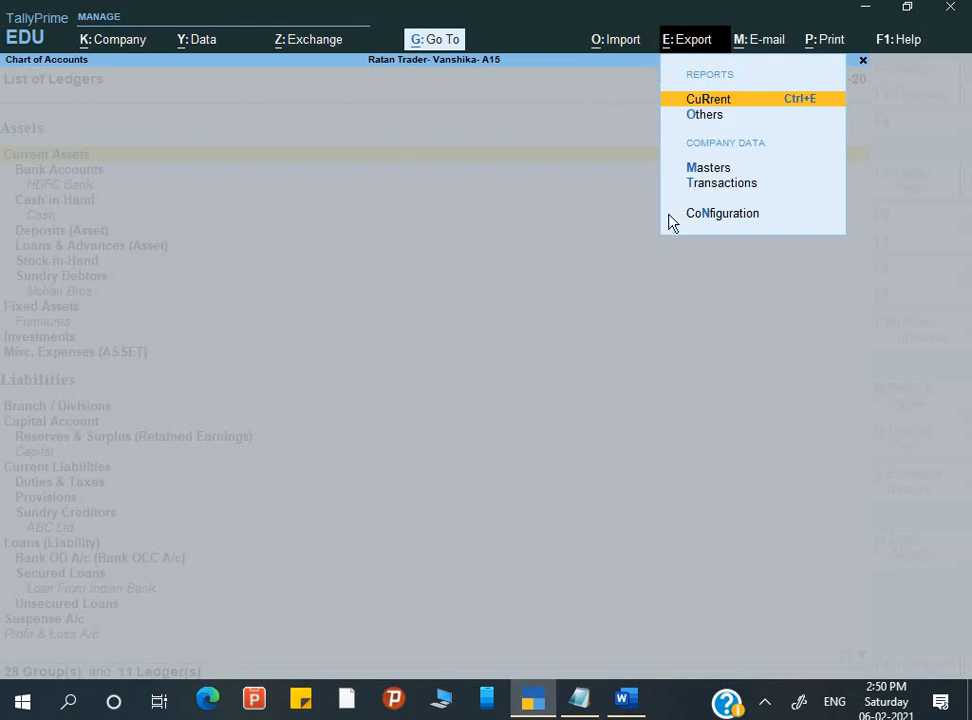
Step: Choose the Masters export from the ledger list screen
key(Down)
key(Down)
key(Down)
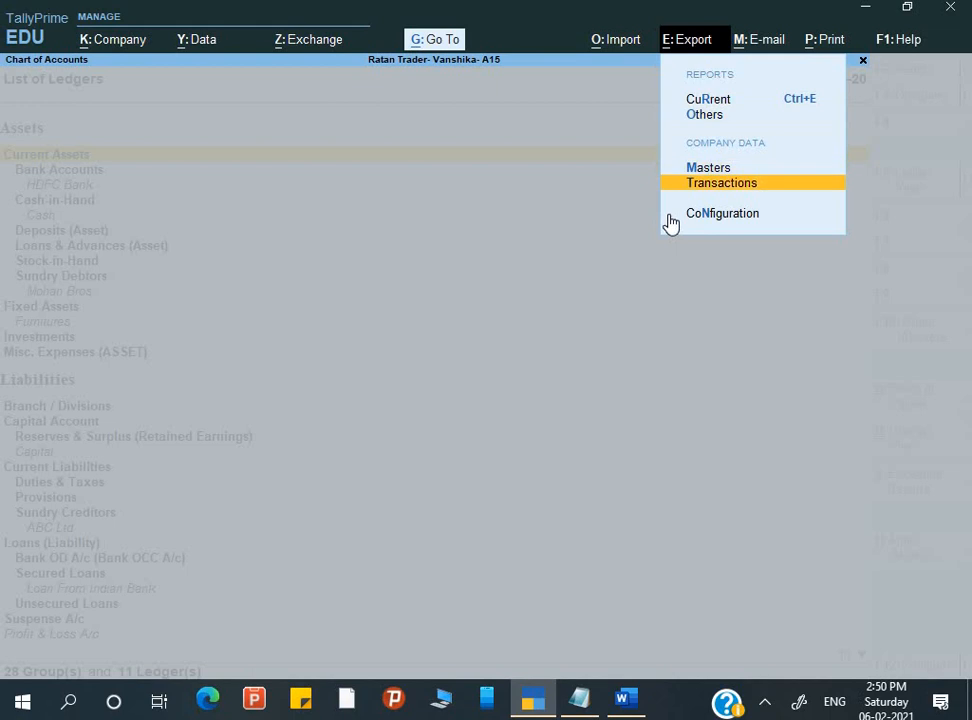
key(Up)
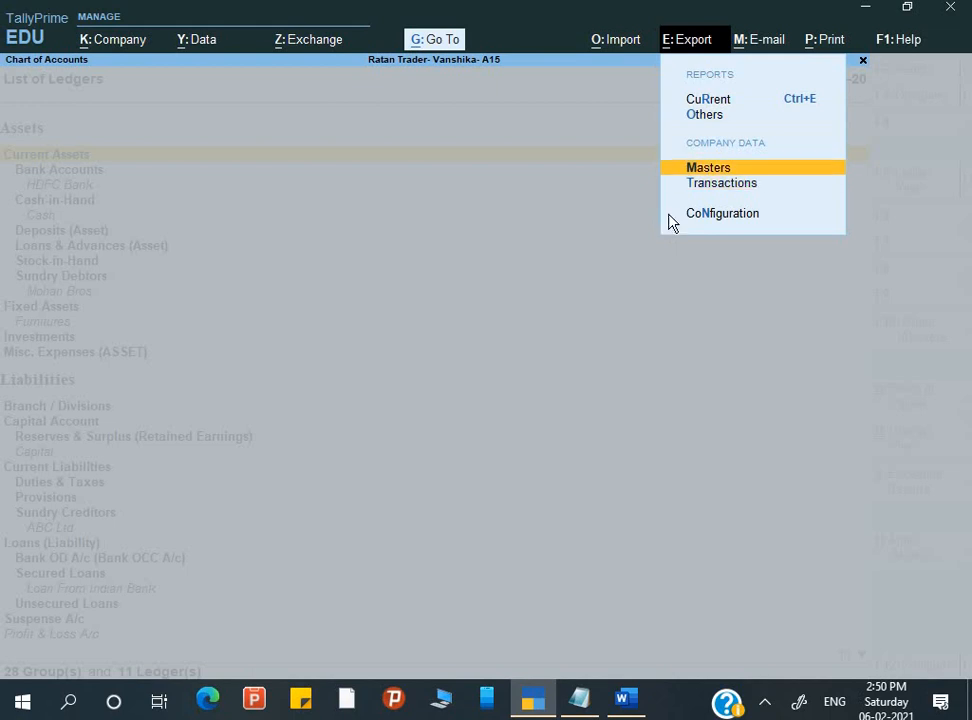
key(Return)
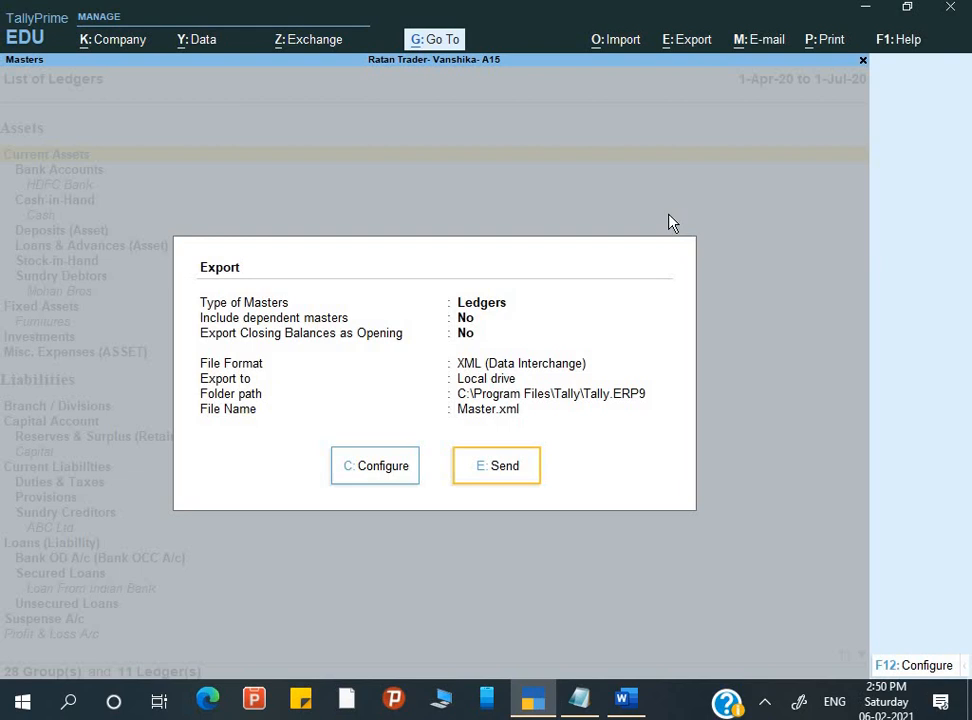
Step: Return to the Gateway, reopen the Masters export and bring up its full configuration
key(Escape)
key(Escape)
key(Escape)
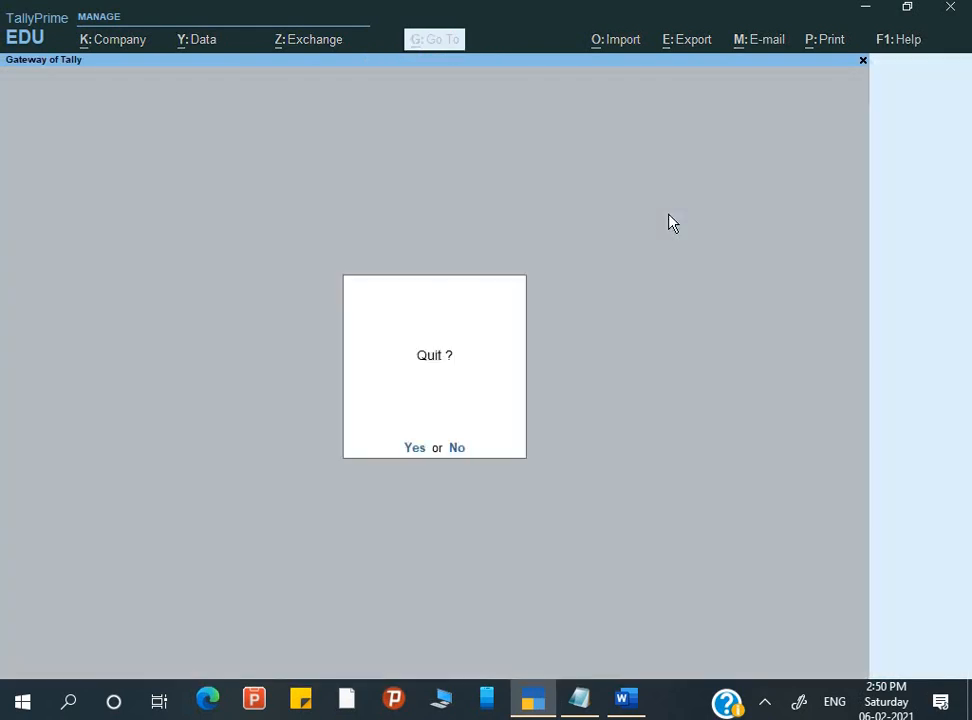
key(Escape)
key(alt+e)
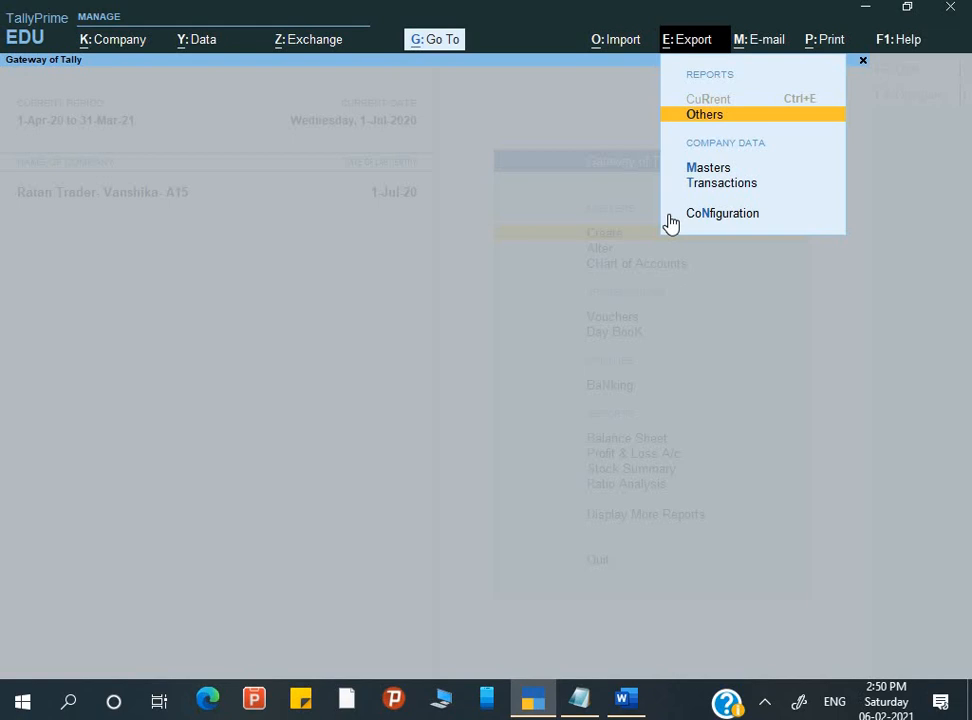
key(Down)
key(Down)
key(Up)
key(Return)
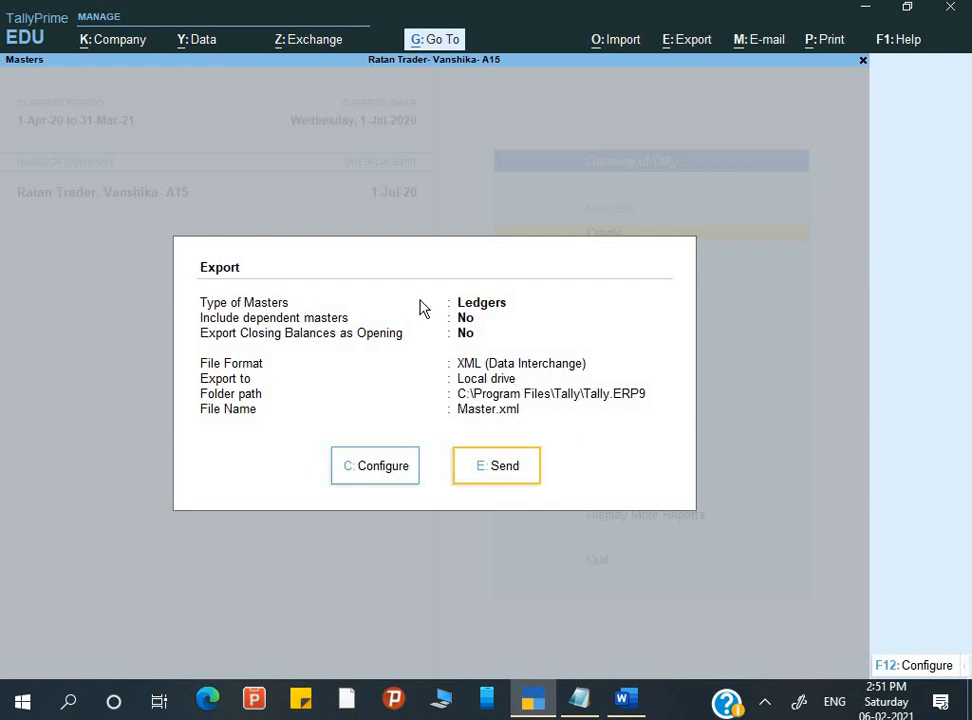
click(381, 472)
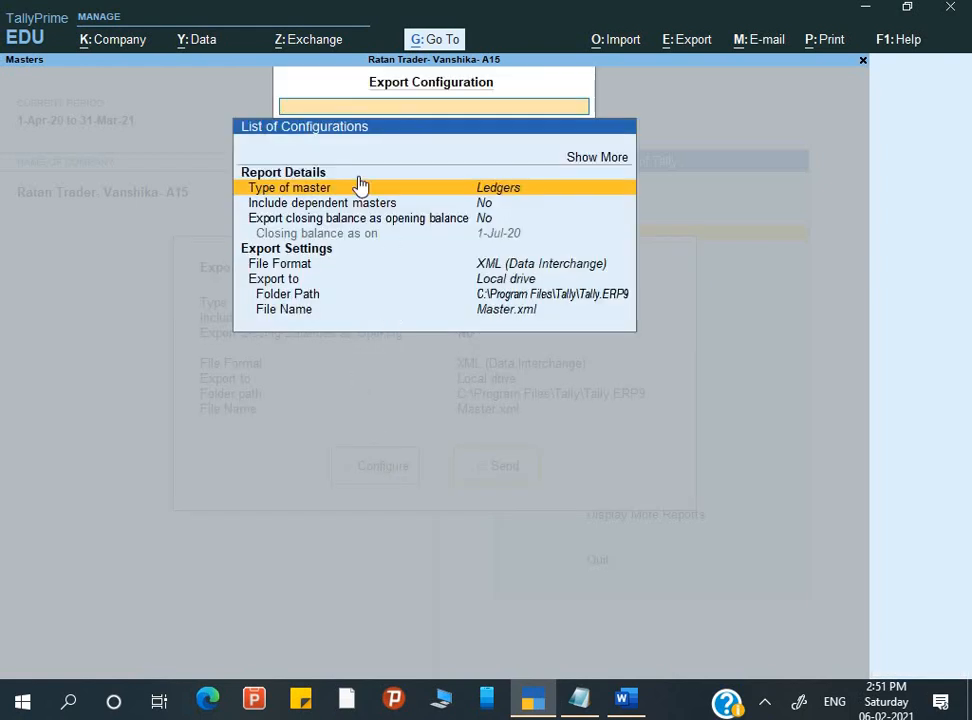
Step: Change the export's Type of master from Ledgers to All Masters
click(533, 195)
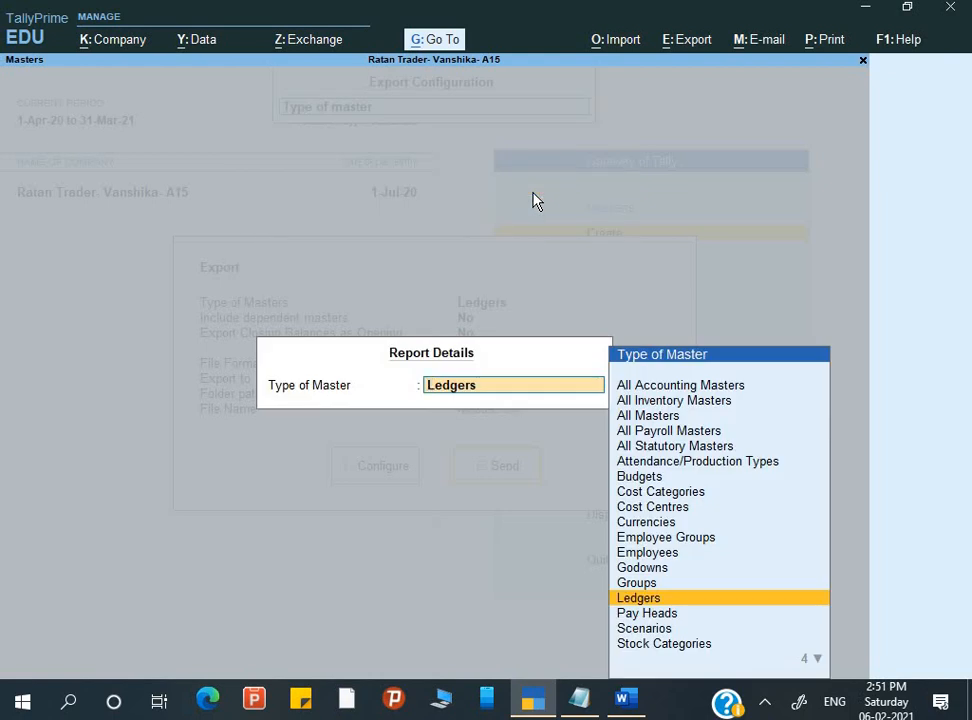
key(Up)
key(Up)
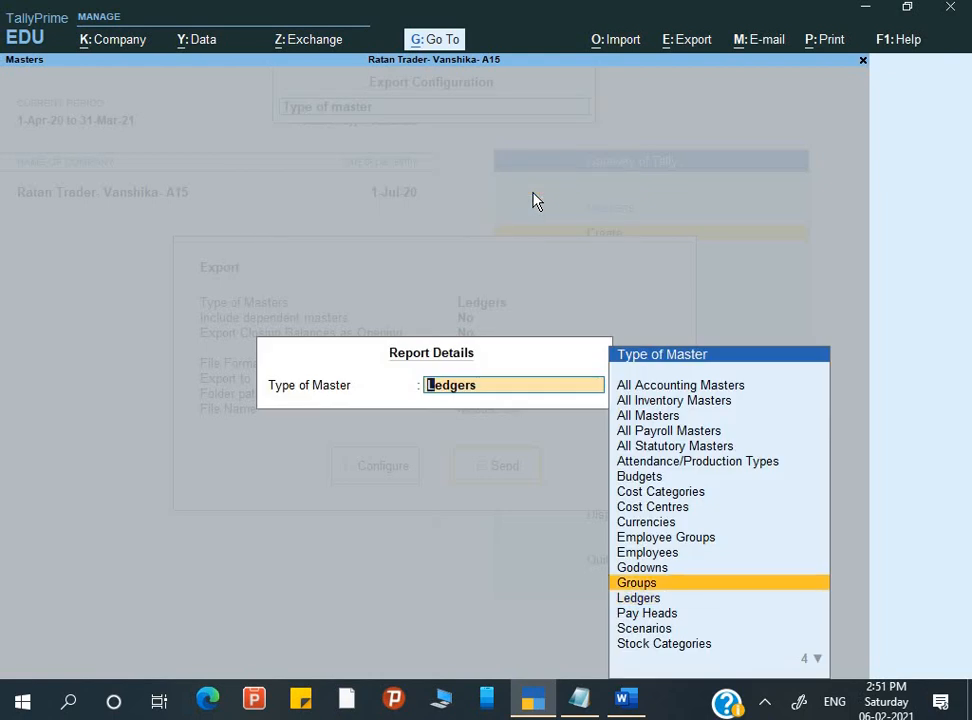
key(Up)
key(Up)
key(Up)
key(Up)
key(Up)
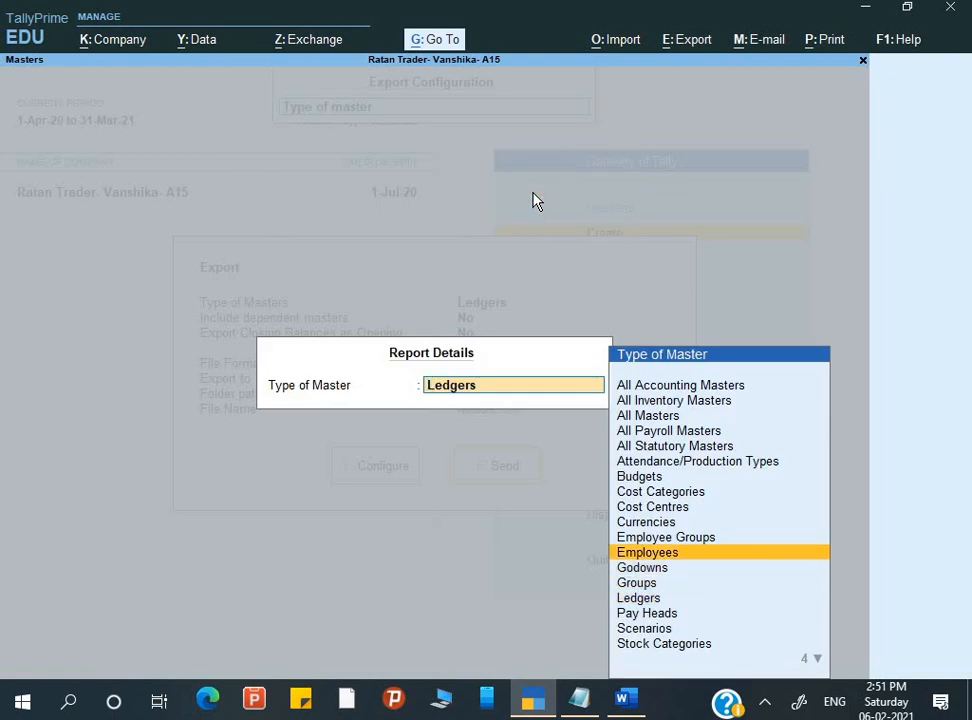
key(Up)
key(Up)
key(Up)
key(Up)
key(Up)
key(Up)
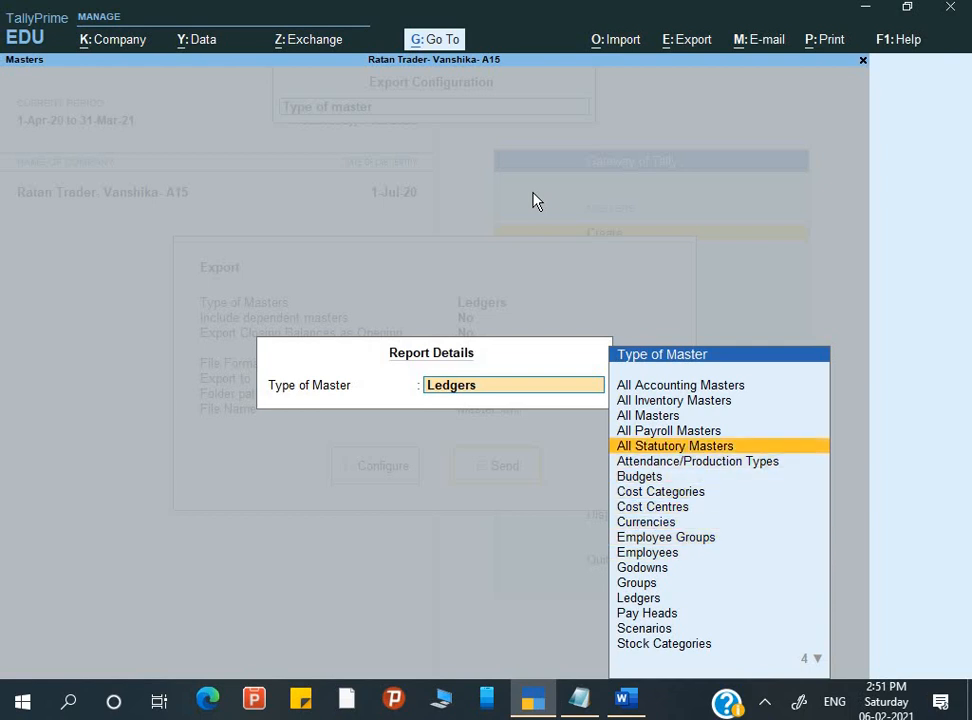
key(Up)
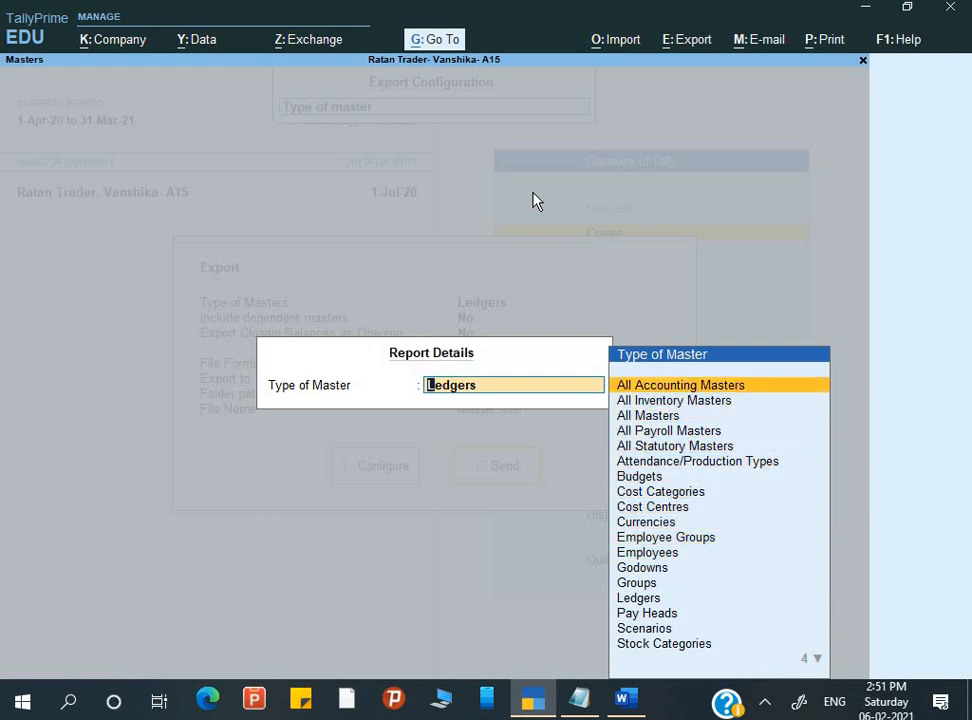
key(Down)
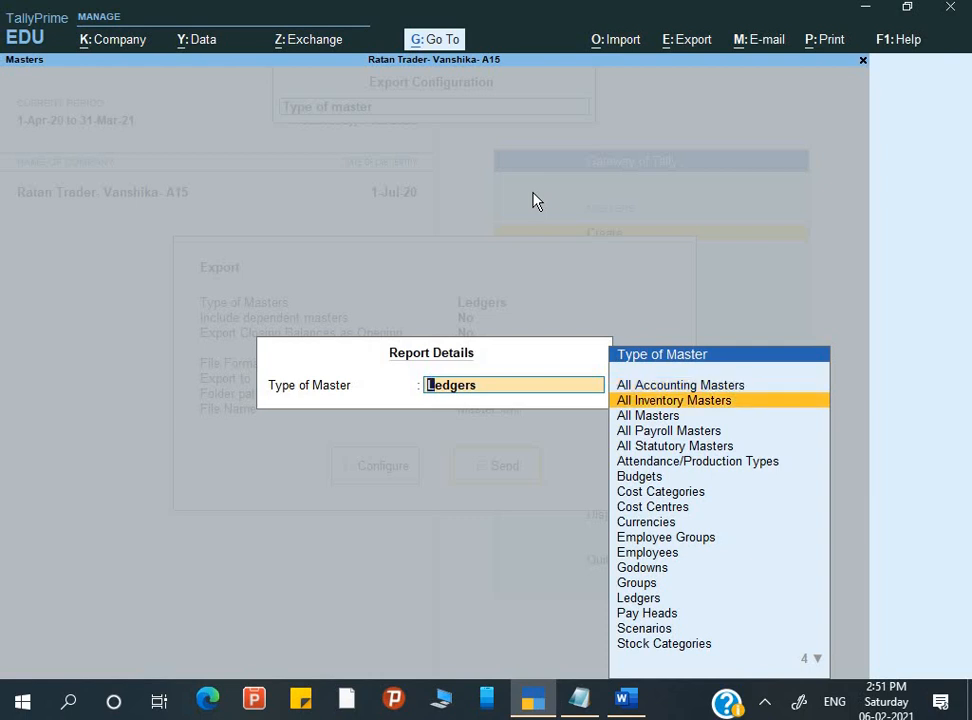
key(Down)
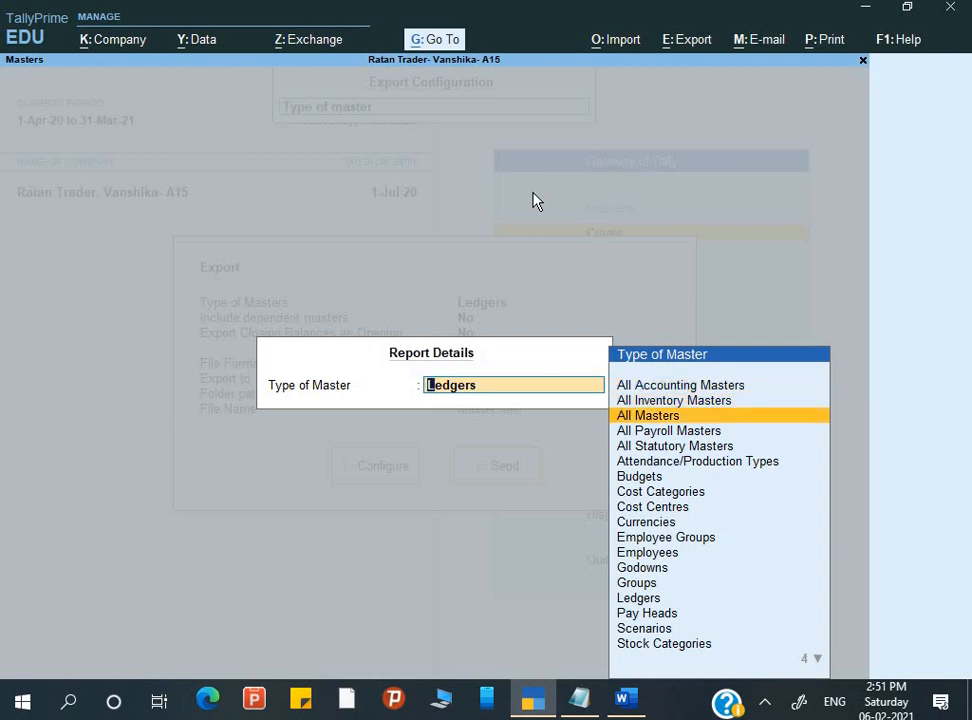
key(Return)
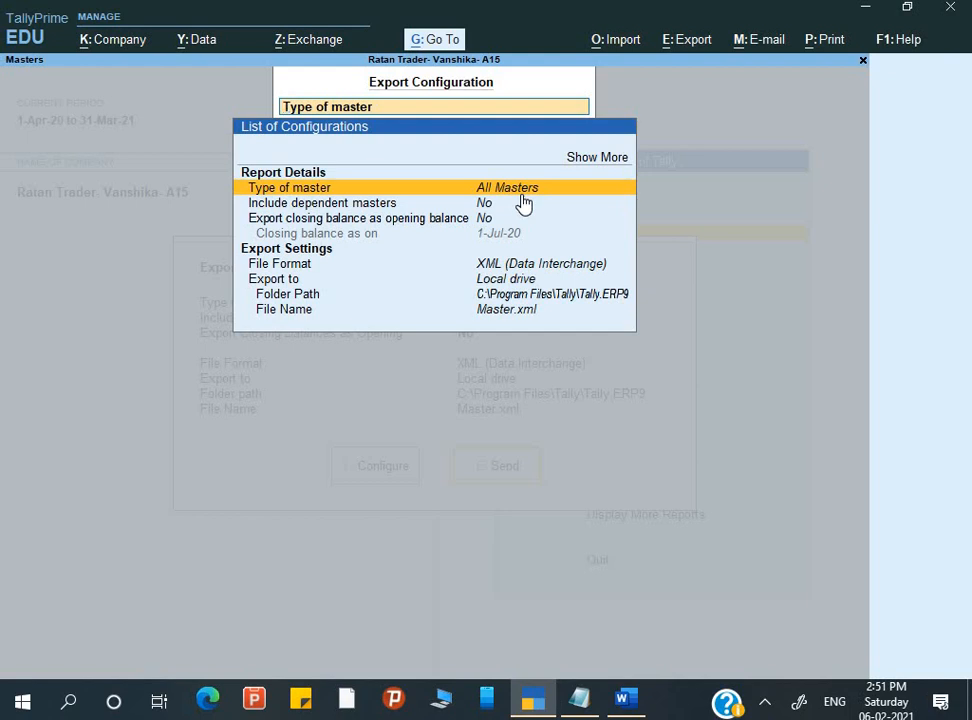
Step: Keep the export file format as XML (Data Interchange)
key(Down)
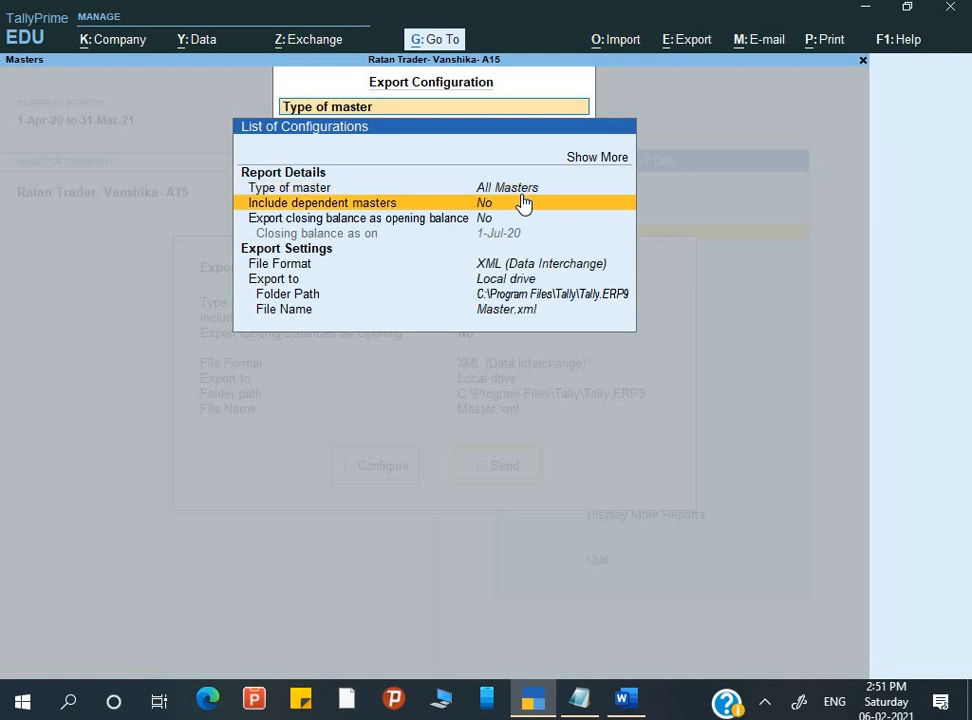
key(Down)
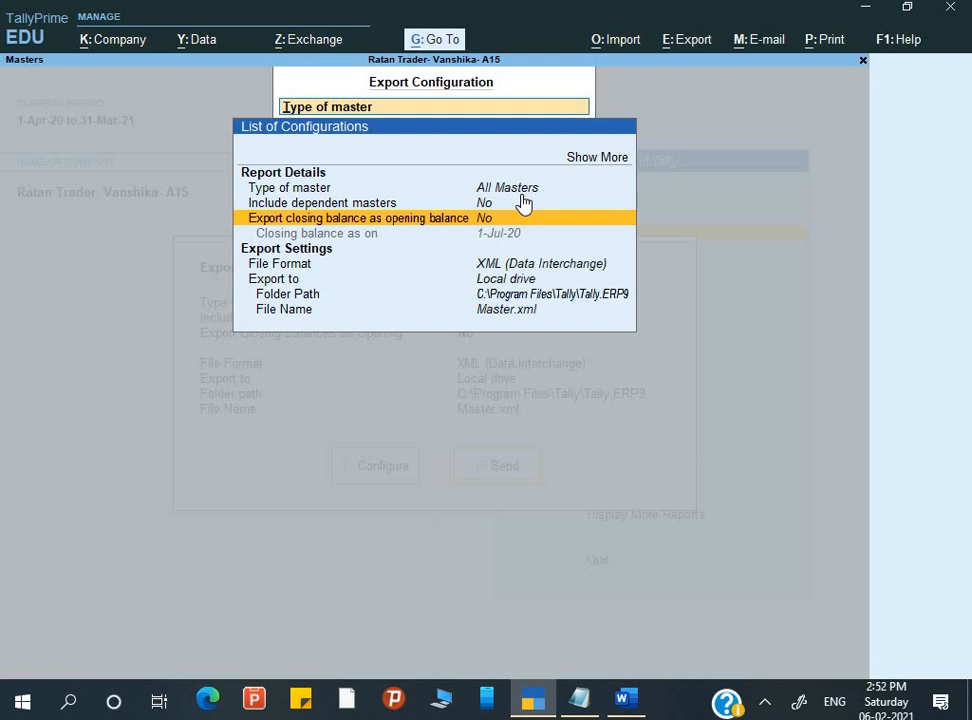
key(Down)
key(Down)
key(Down)
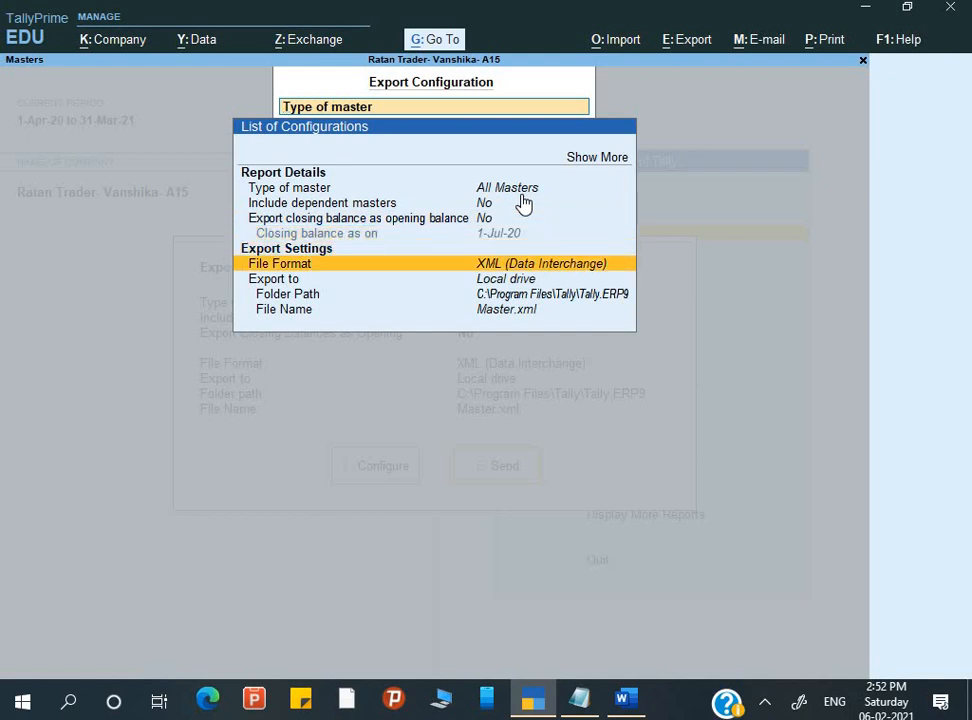
key(Return)
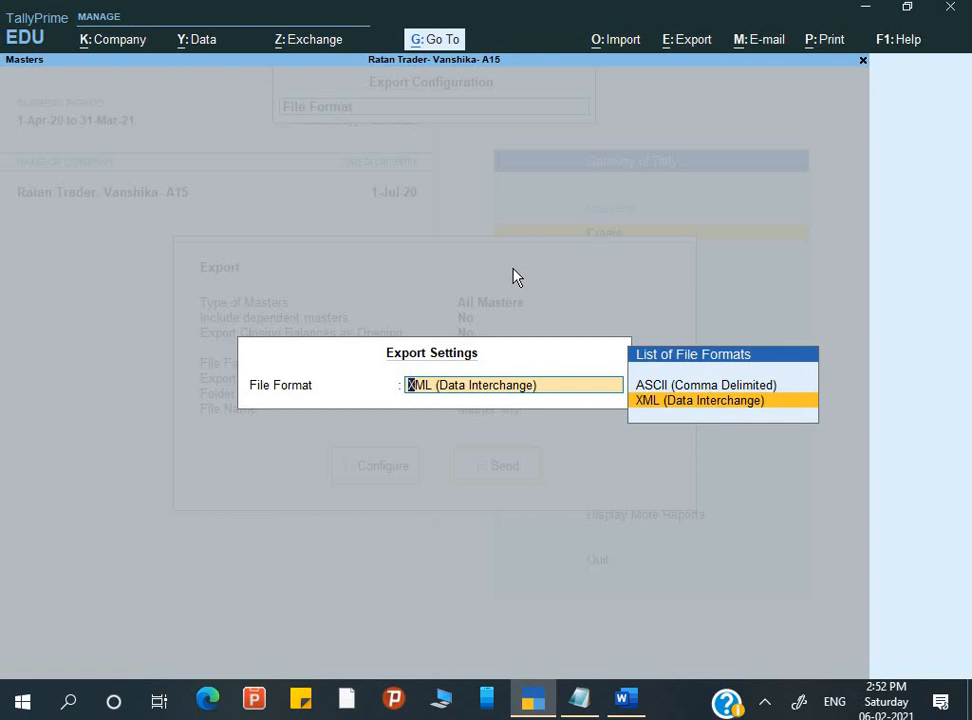
key(Up)
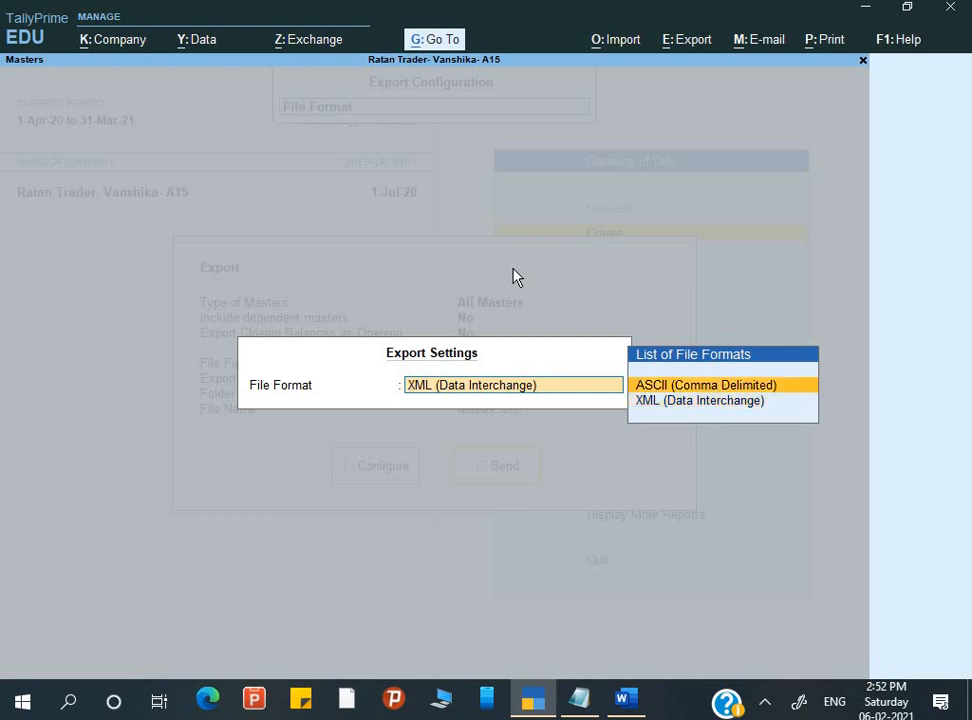
key(Down)
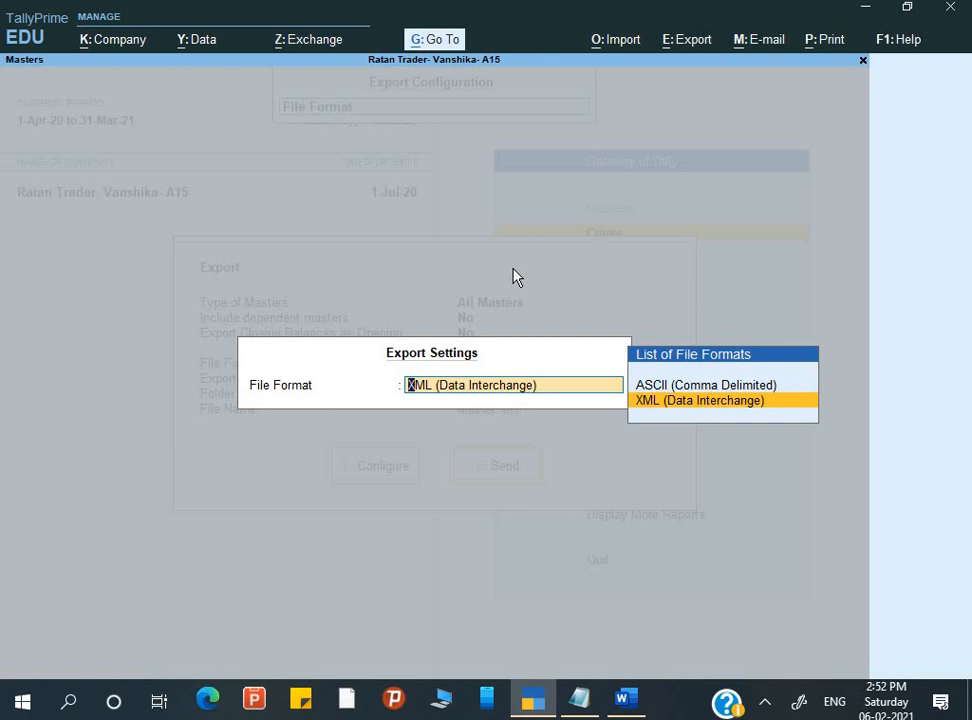
key(Return)
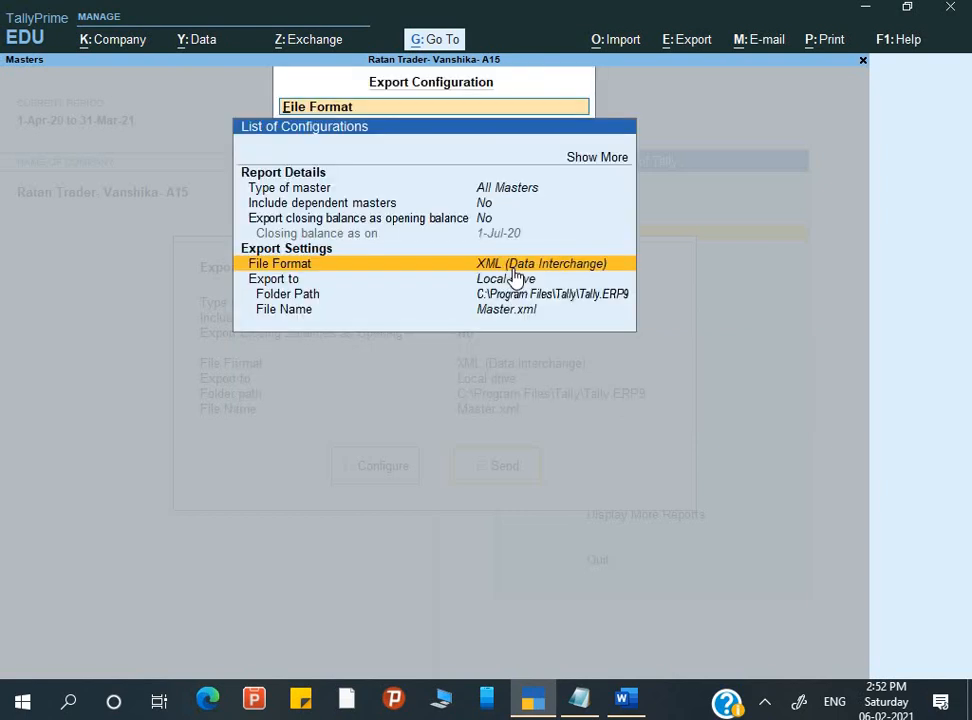
Step: Keep Local drive as the export destination and switch to the Windows desktop
key(Down)
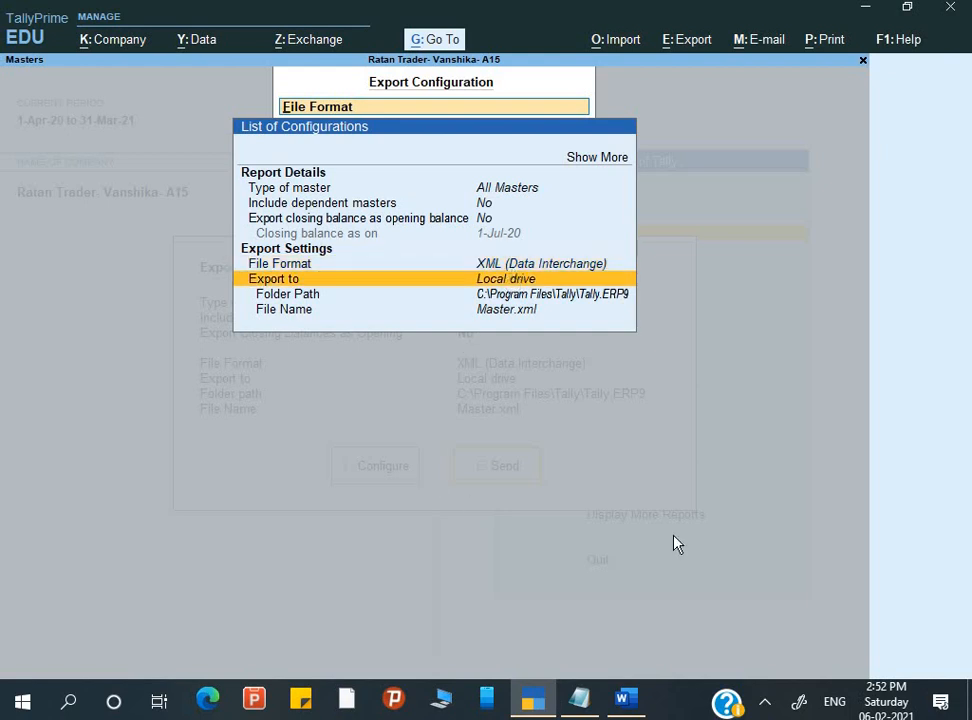
key(Return)
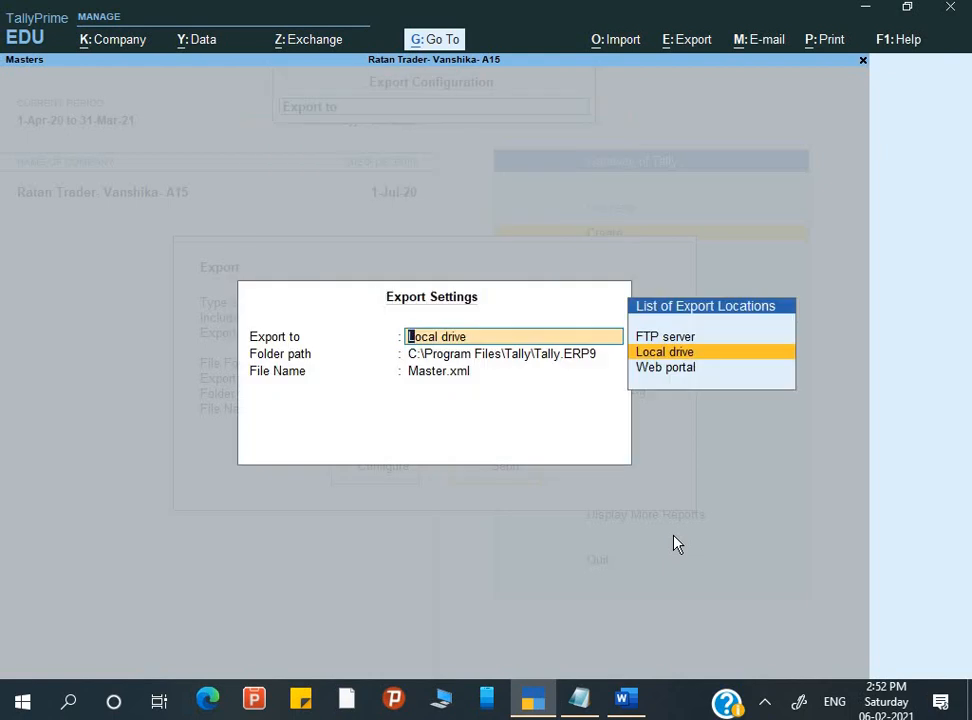
key(Return)
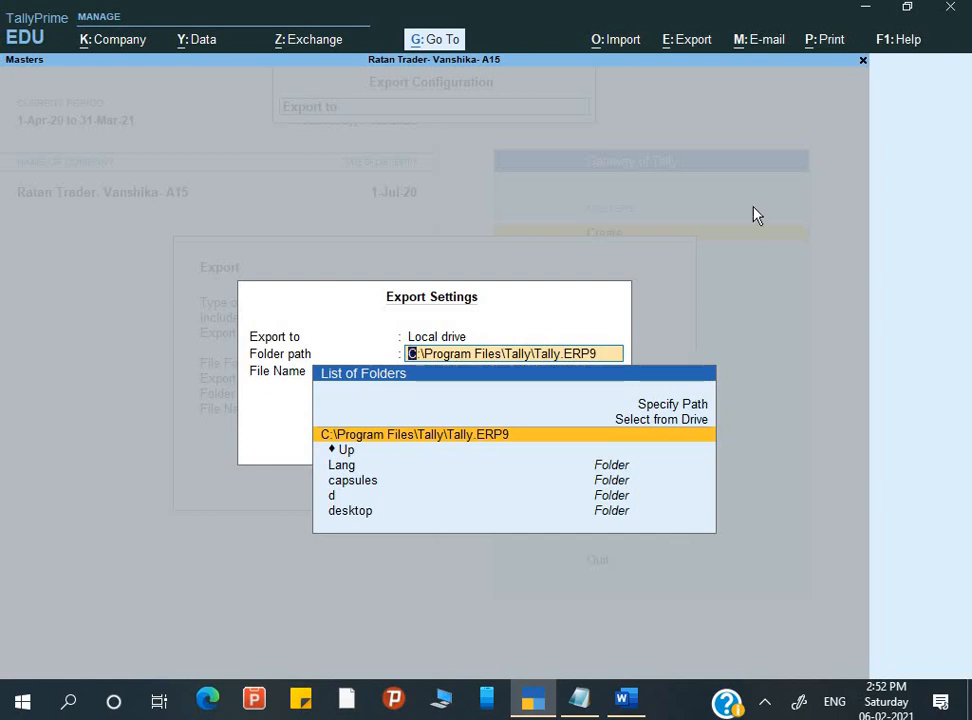
key(super+d)
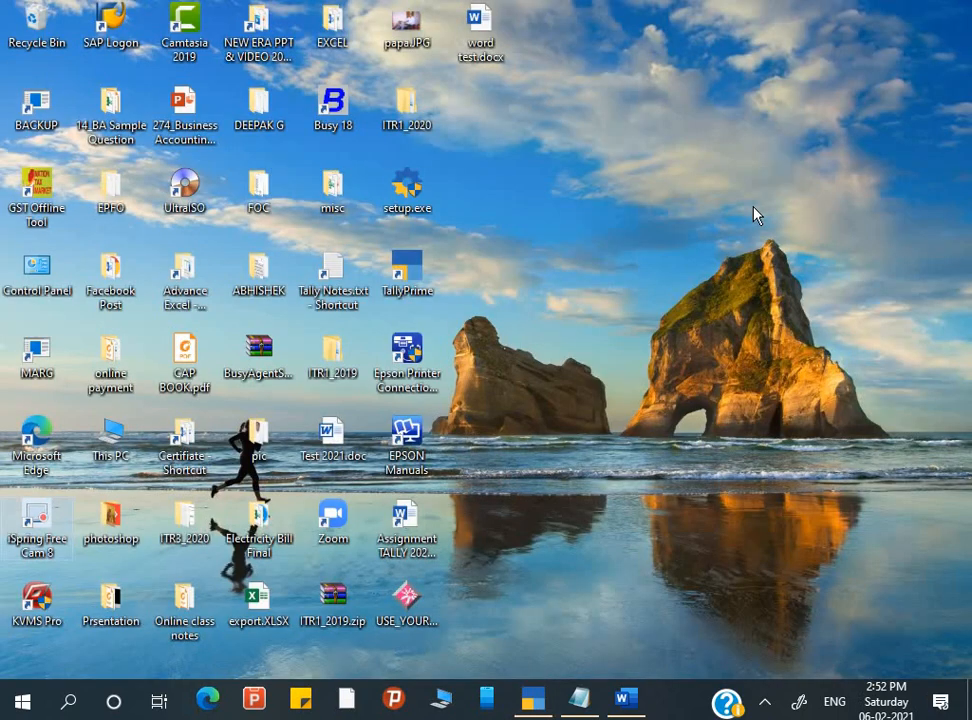
Step: Create a new folder named 'tara' on the Windows desktop
right_click(497, 282)
mouse_move(479, 440)
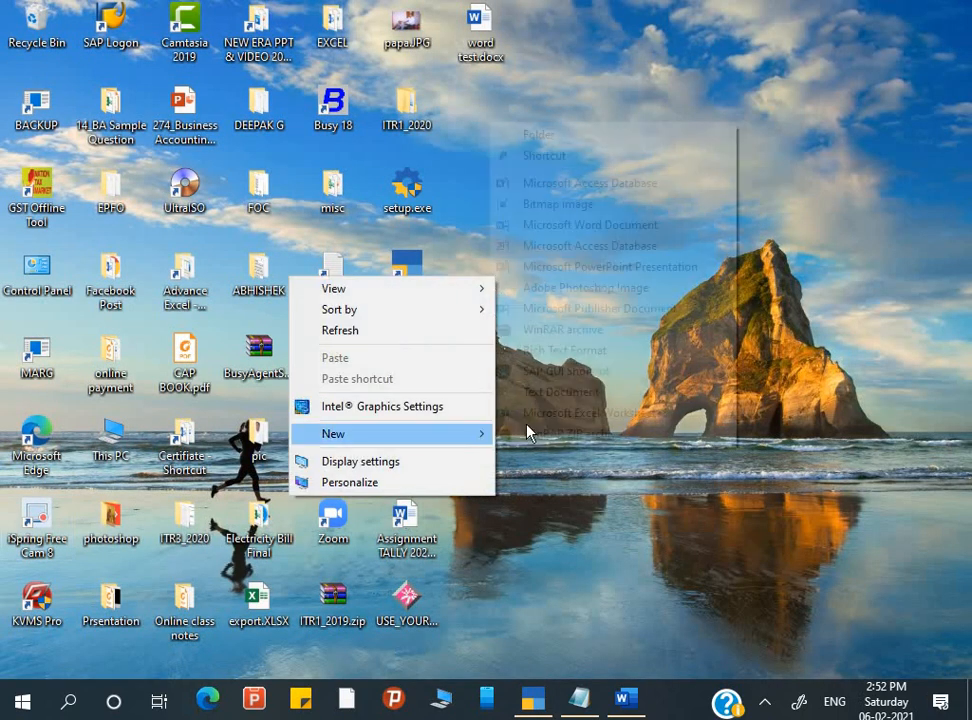
click(560, 132)
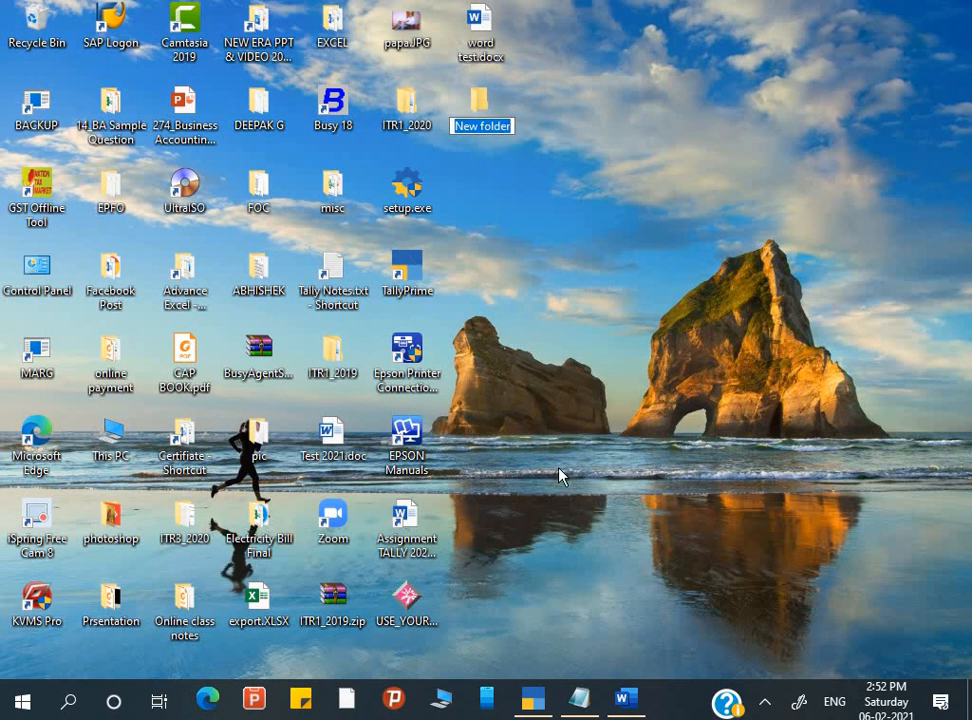
text(tara)
key(Return)
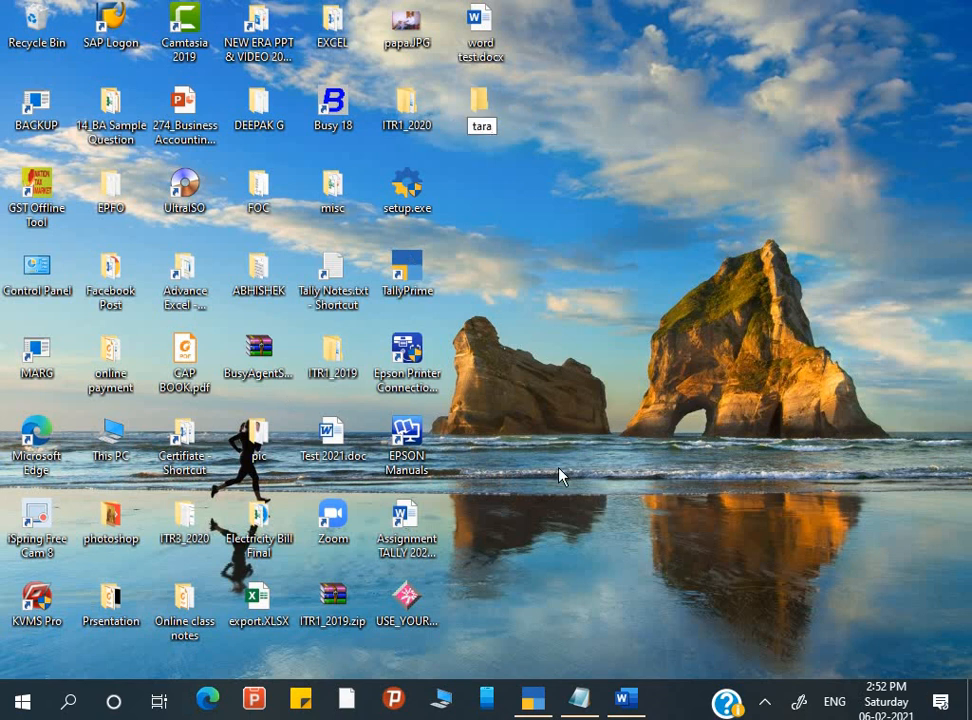
Step: Open the tara folder to check its Desktop path, then close the window
key(Return)
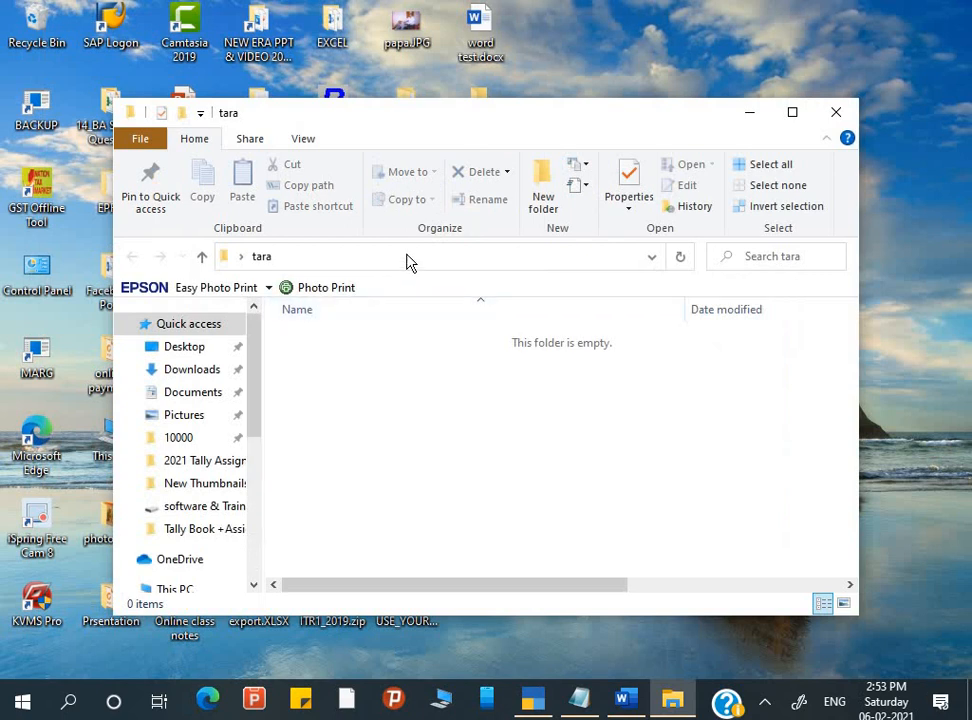
click(408, 256)
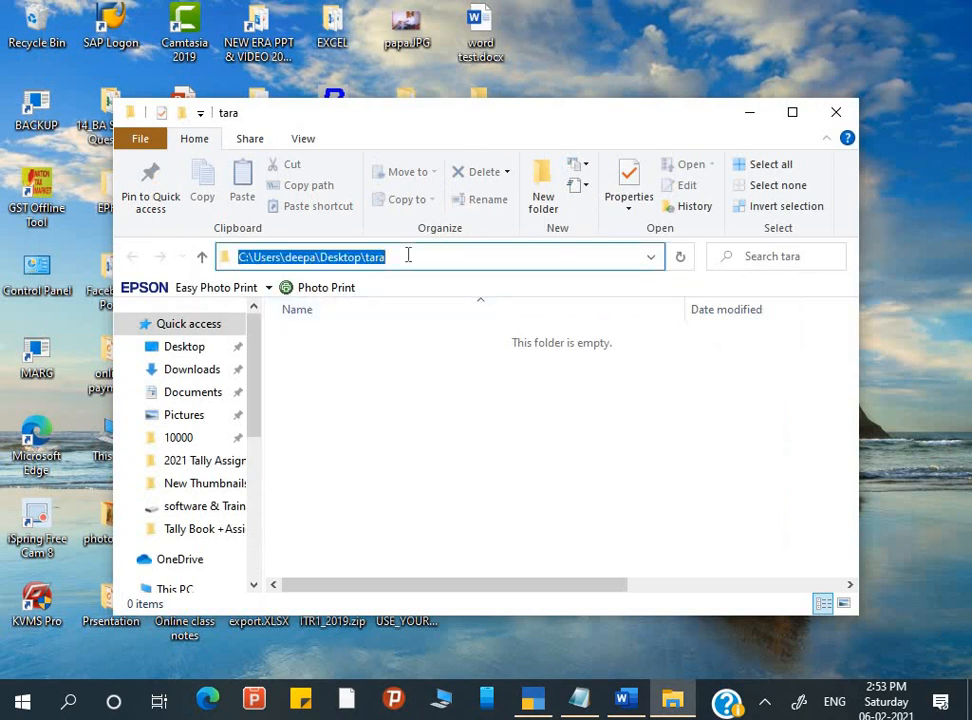
click(836, 112)
Step: In TallyPrime, set the export folder path to Desktop\tara, keeping file name Master.xml
click(541, 708)
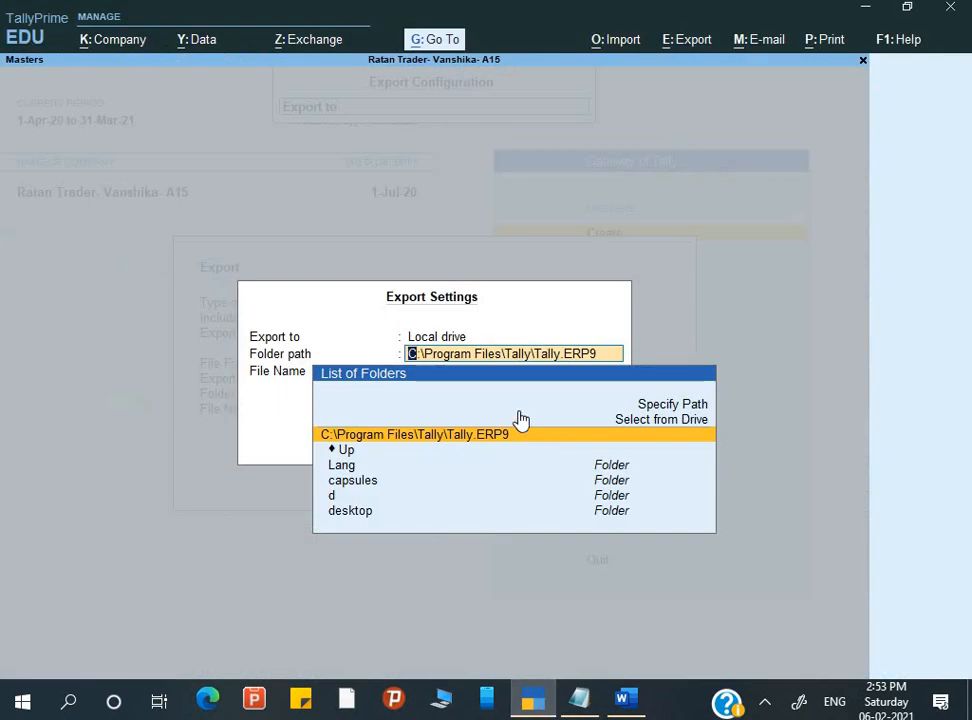
key(ctrl+alt+v)
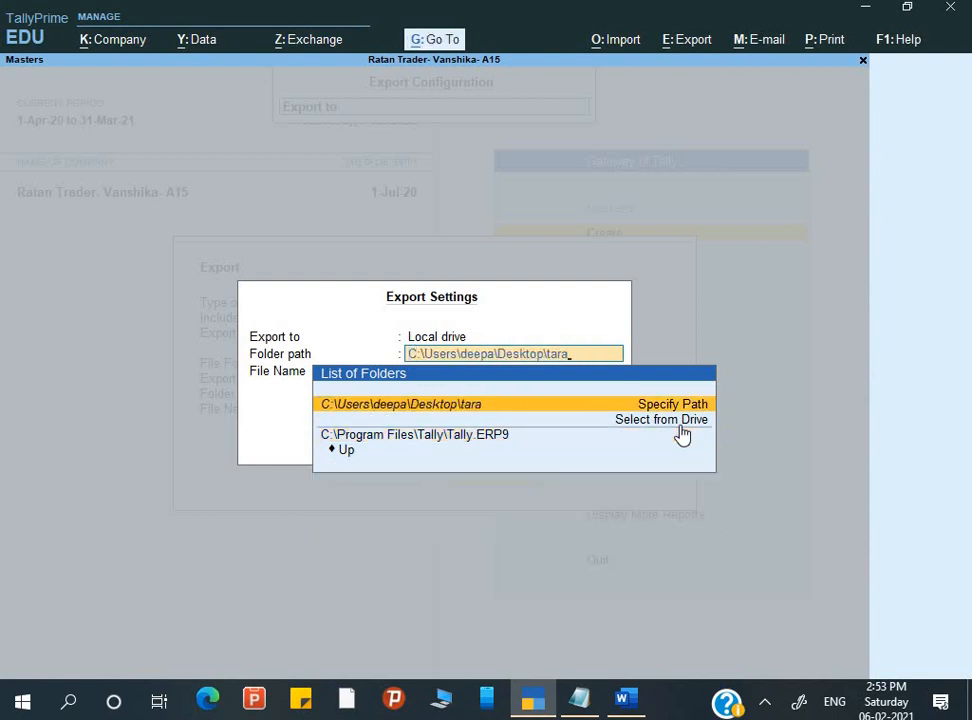
key(Return)
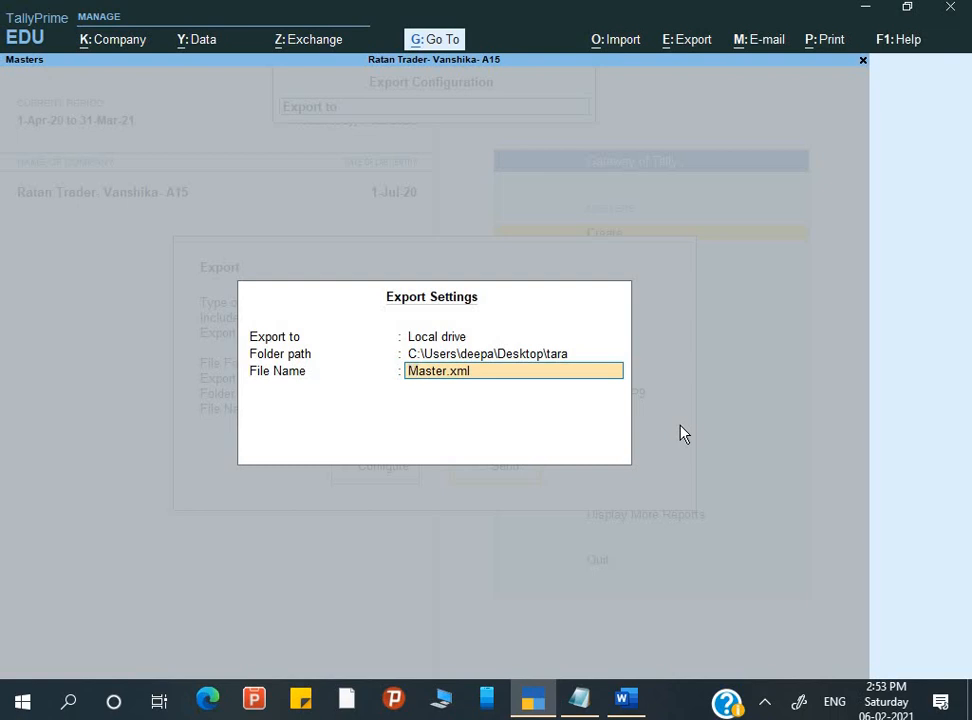
Step: Save the All Masters export as XML to Desktop\tara with file name Master.xml
key(Return)
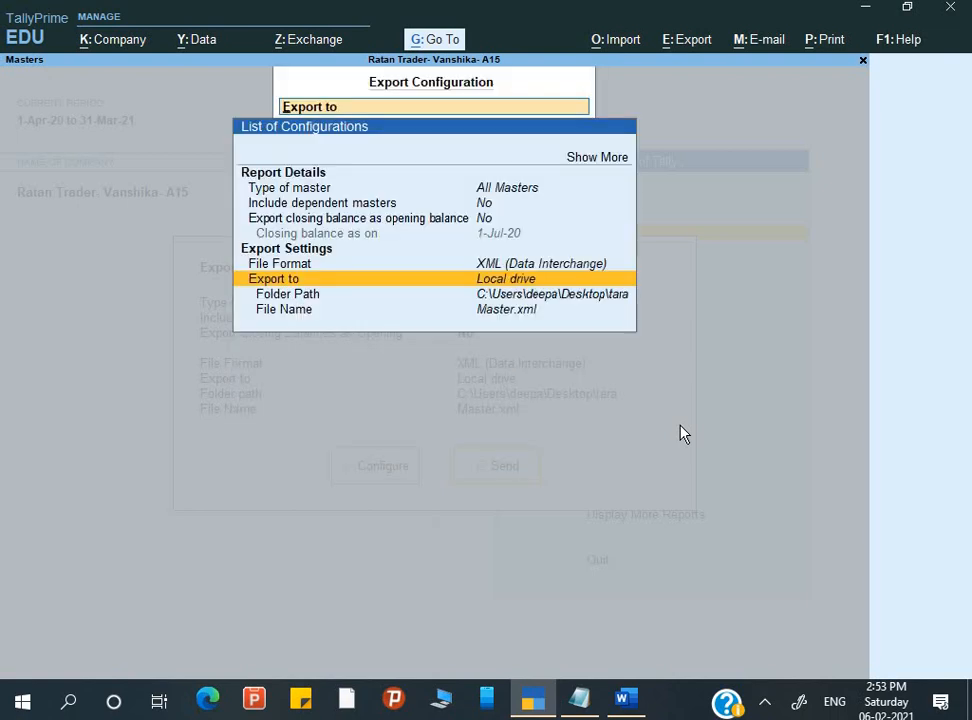
key(ctrl+a)
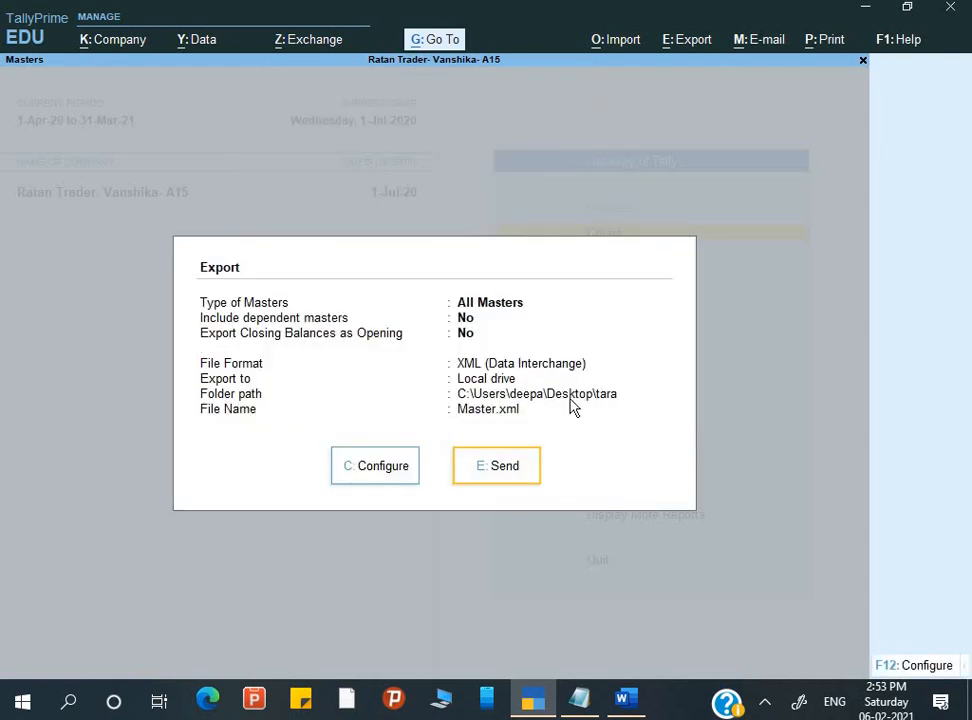
Step: Send the masters export, confirm Master.xml in the tara folder, and close that window
click(493, 483)
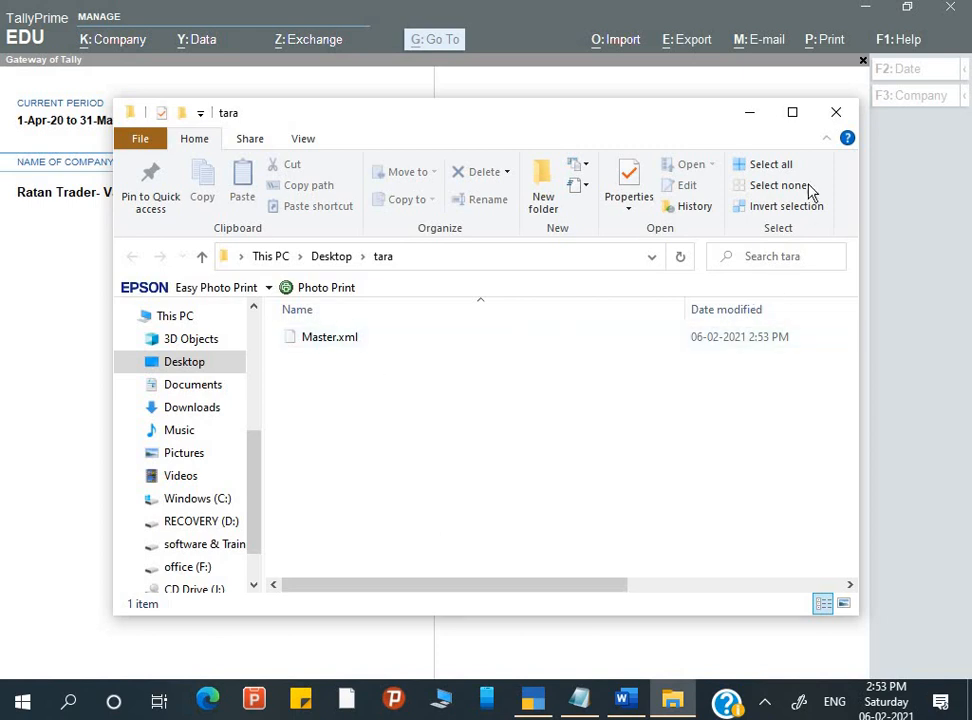
click(837, 113)
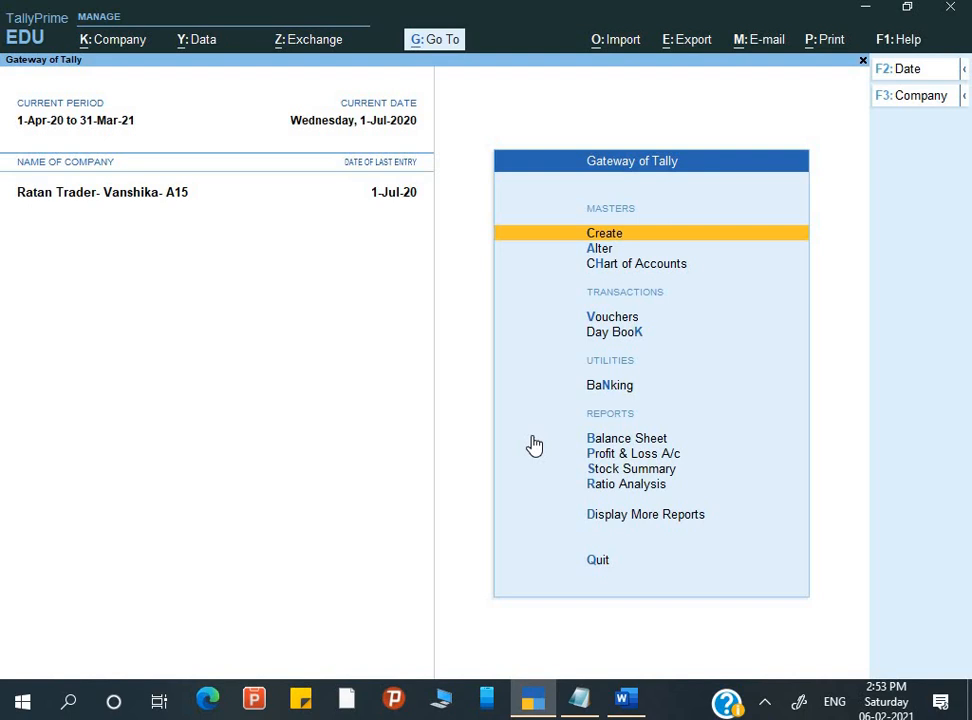
Step: Open the Day Book with its period starting from 1-Apr-20
key(Down)
key(Down)
key(Down)
key(Down)
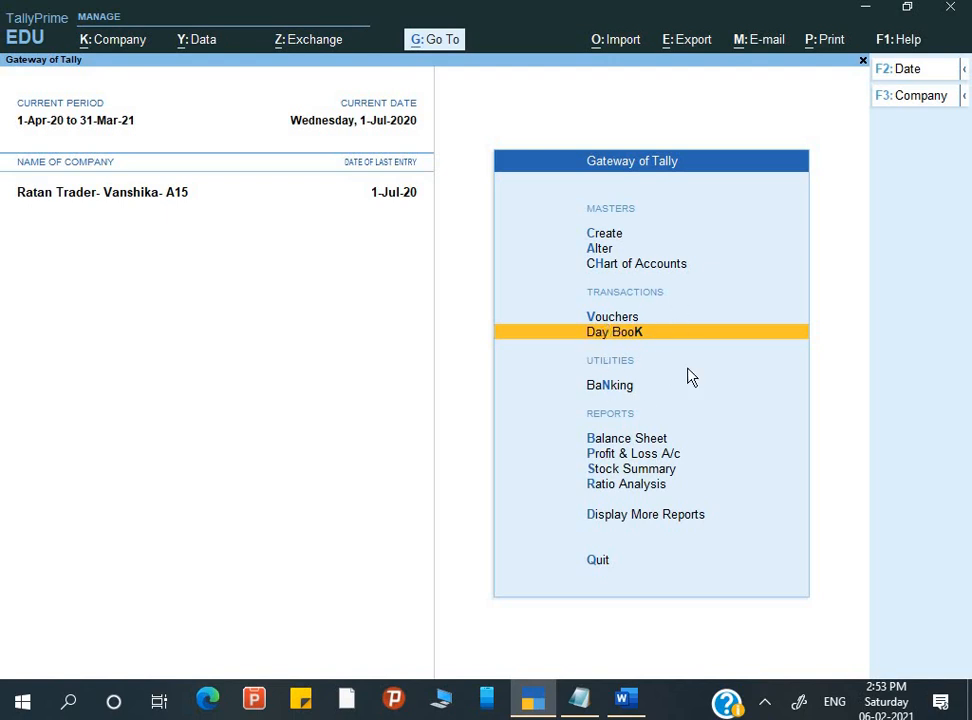
key(Return)
key(F2)
key(Return)
key(Return)
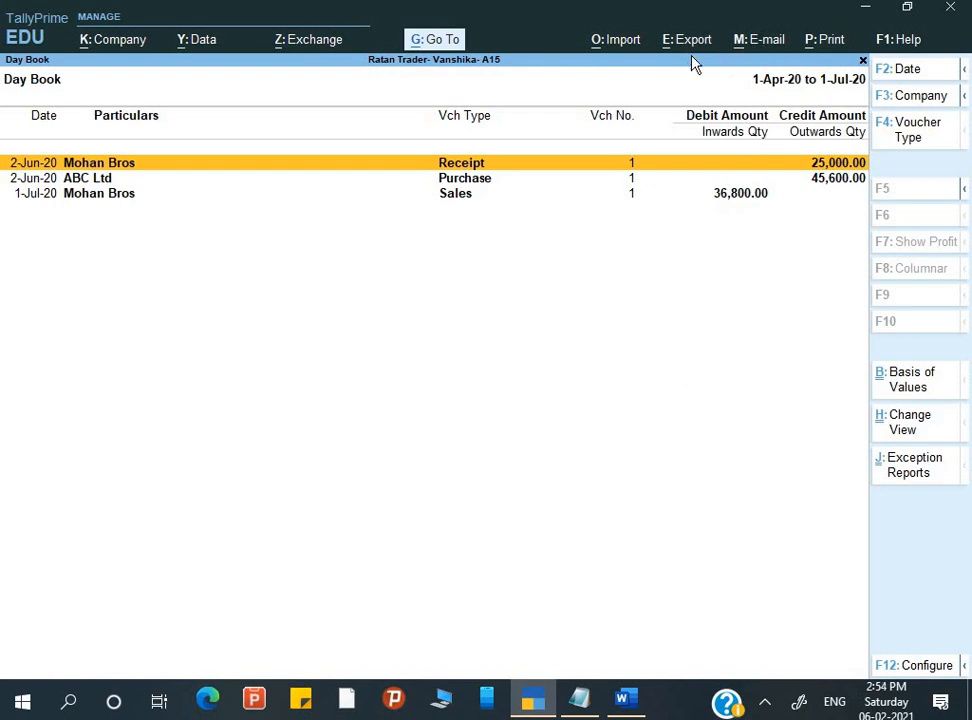
Step: Return to Gateway of Tally and choose Export > Transactions
key(alt+e)
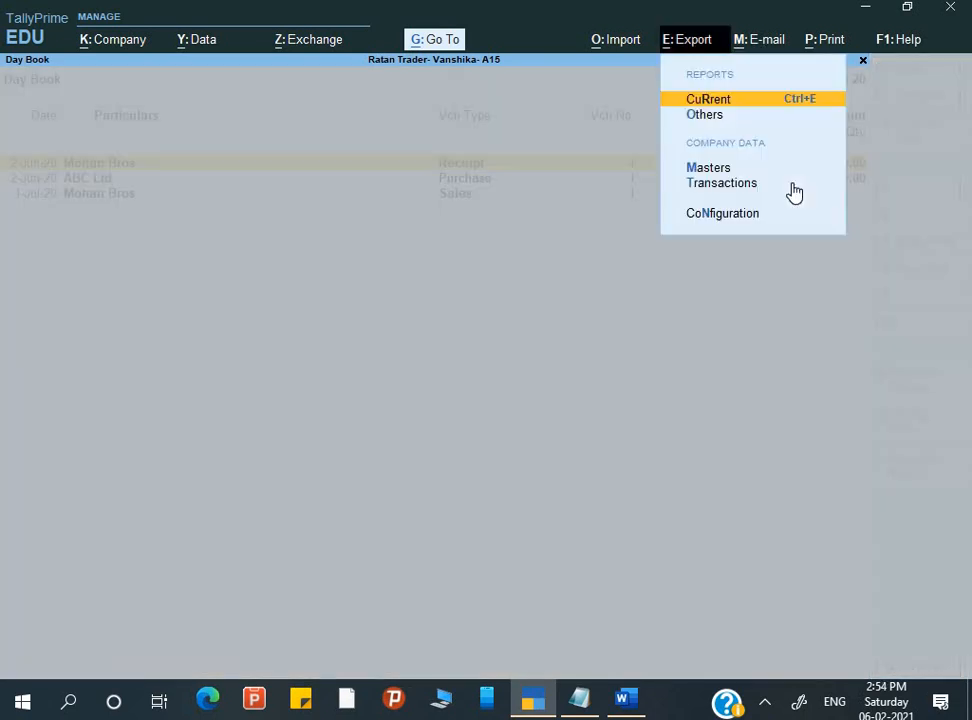
key(Down)
key(Down)
key(Down)
key(Down)
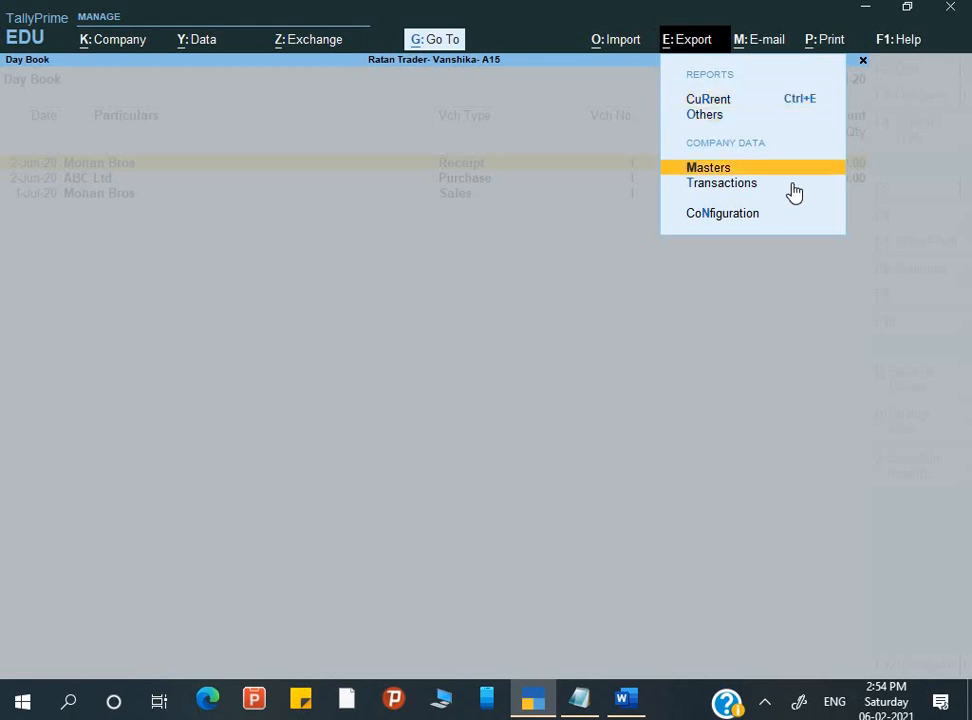
key(Up)
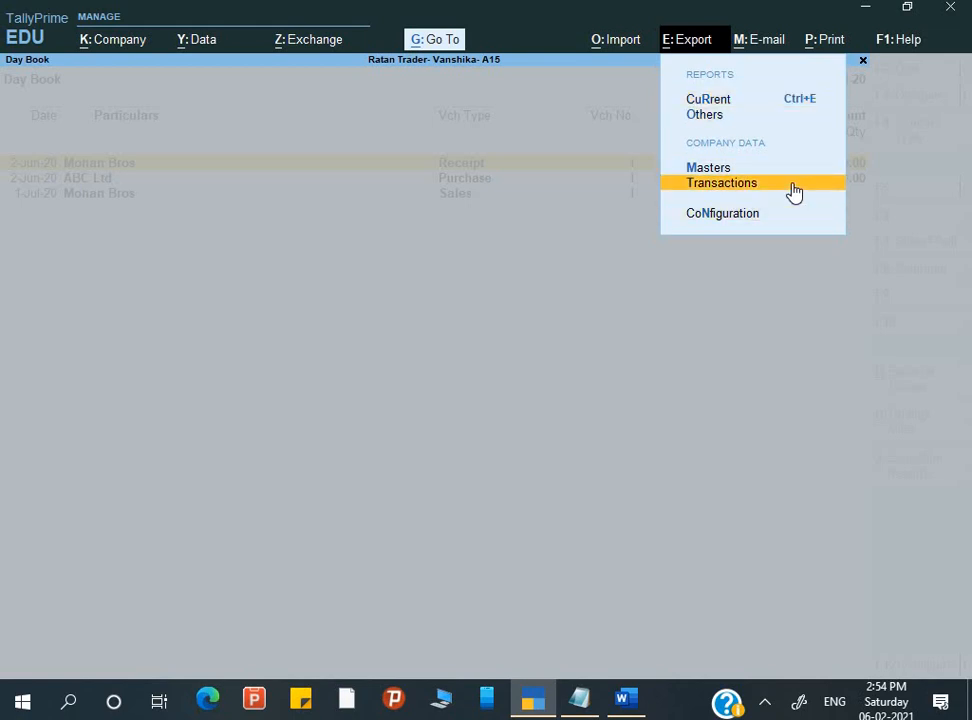
key(Escape)
key(Escape)
key(Escape)
key(Escape)
key(Escape)
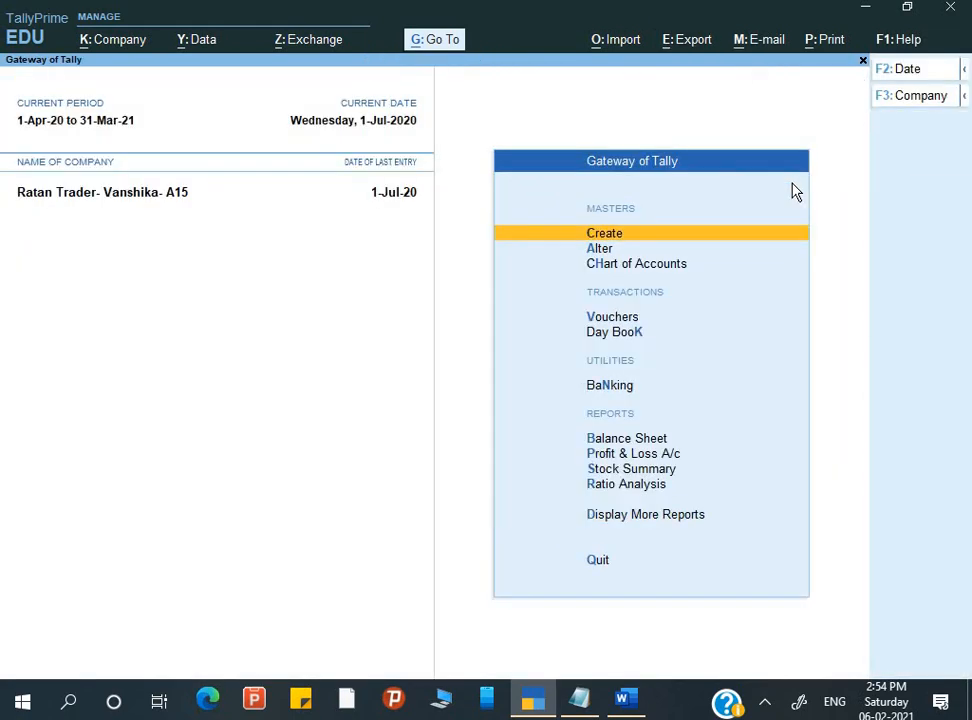
key(alt+e)
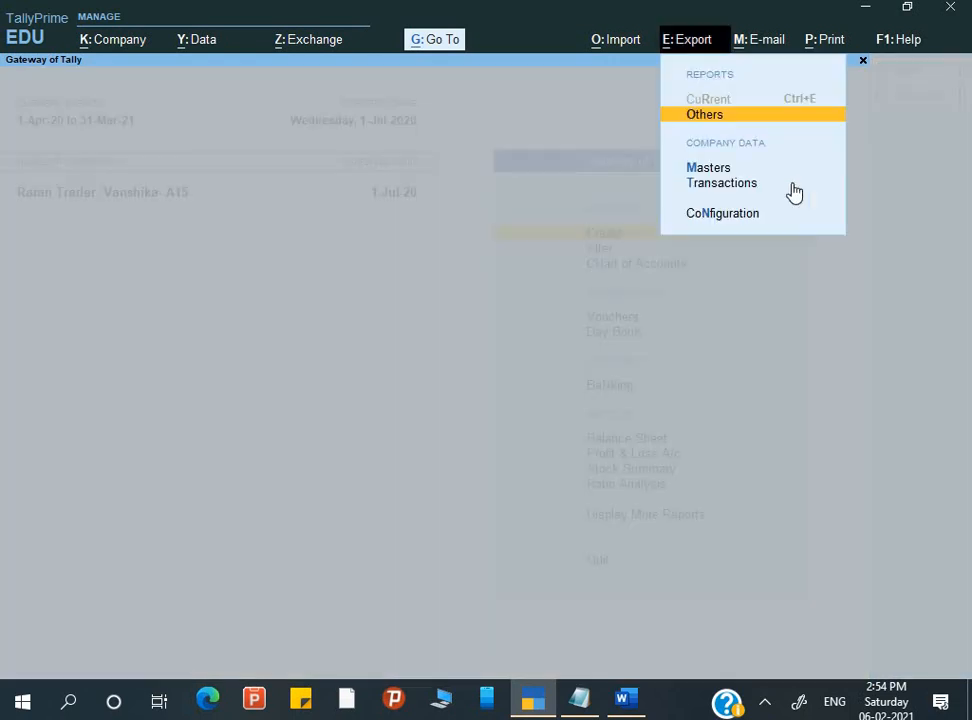
click(793, 184)
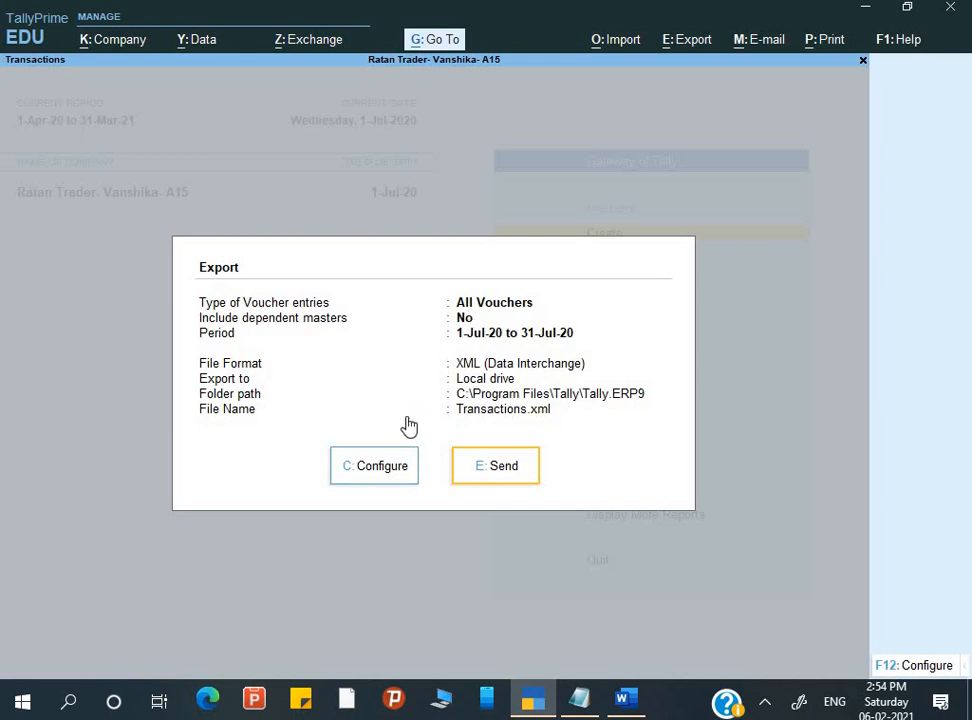
Step: Keep All Vouchers as the voucher type in the transactions export configuration
click(396, 470)
key(Return)
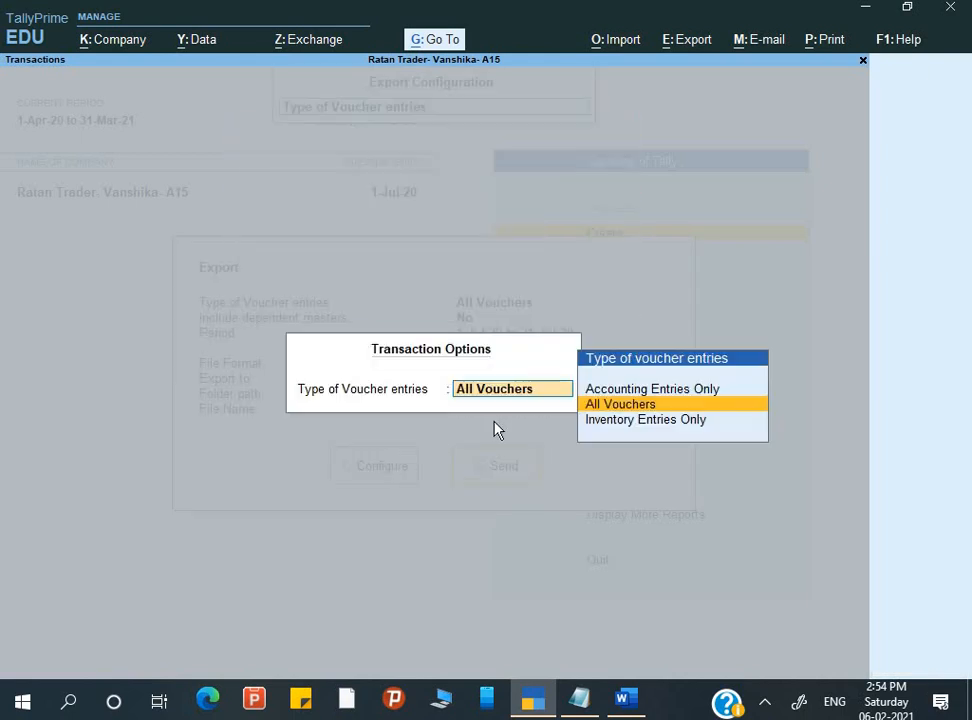
key(Up)
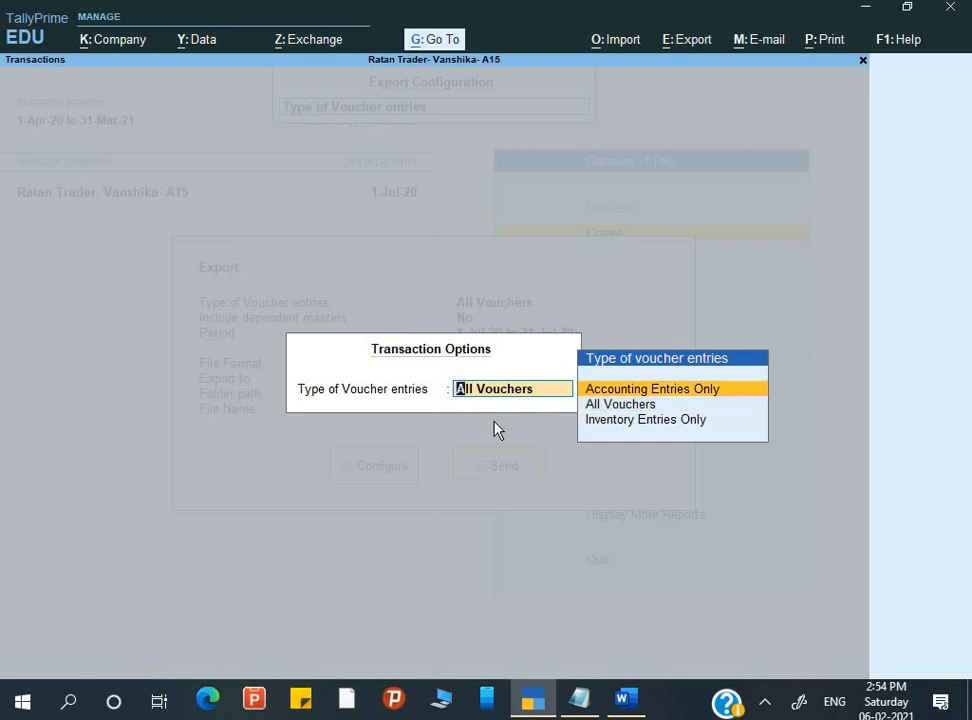
key(Down)
key(Down)
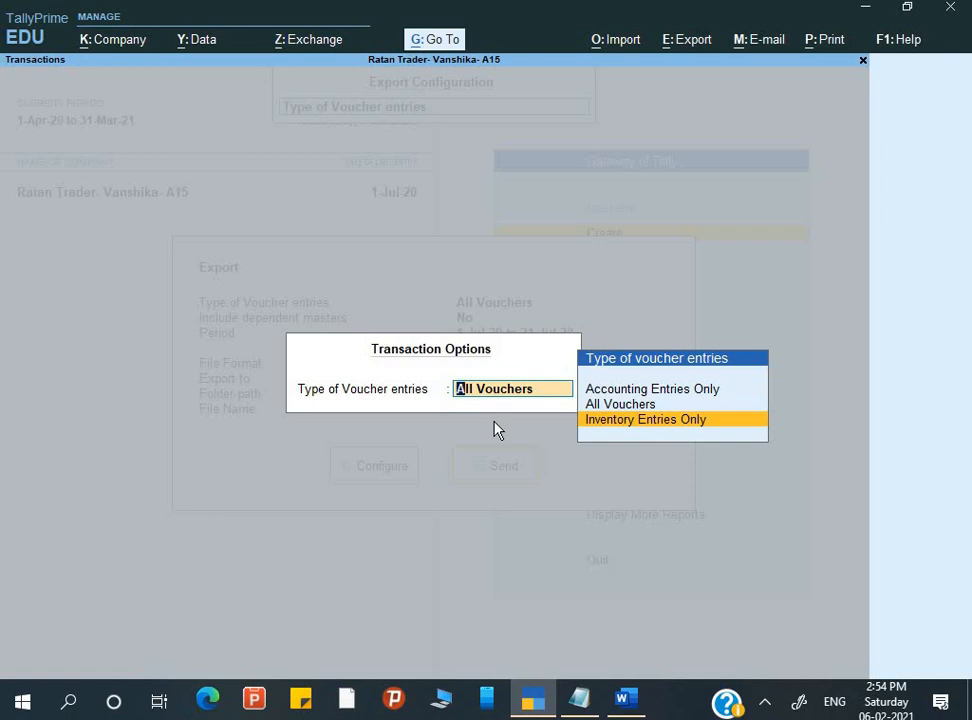
key(Up)
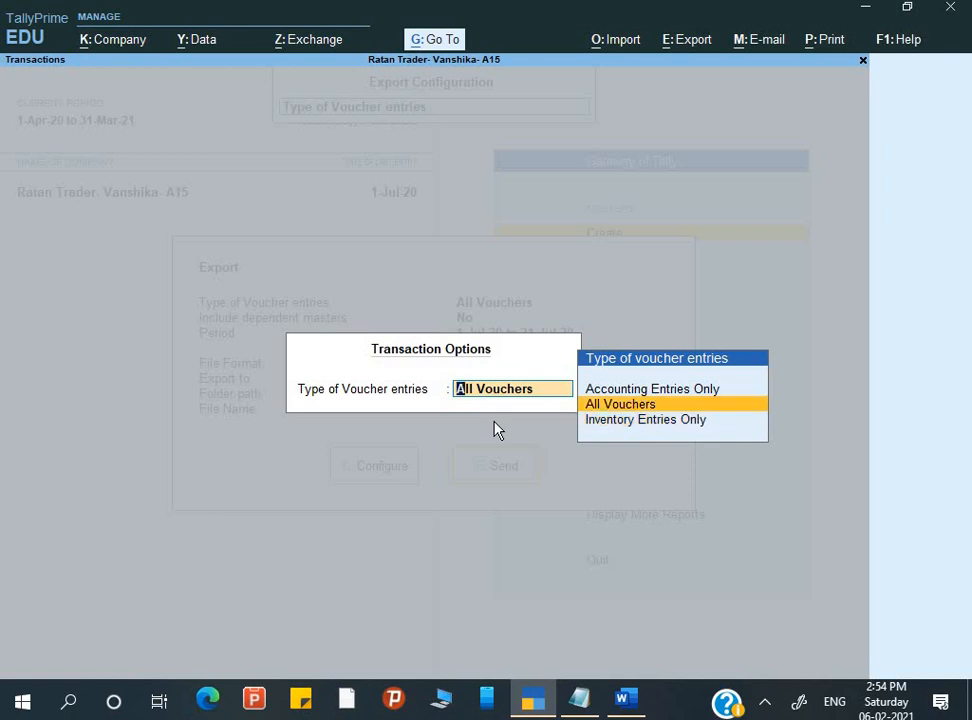
key(Return)
Step: Set the export period from 1-Apr-20 to 31-Mar-21
key(Down)
key(Down)
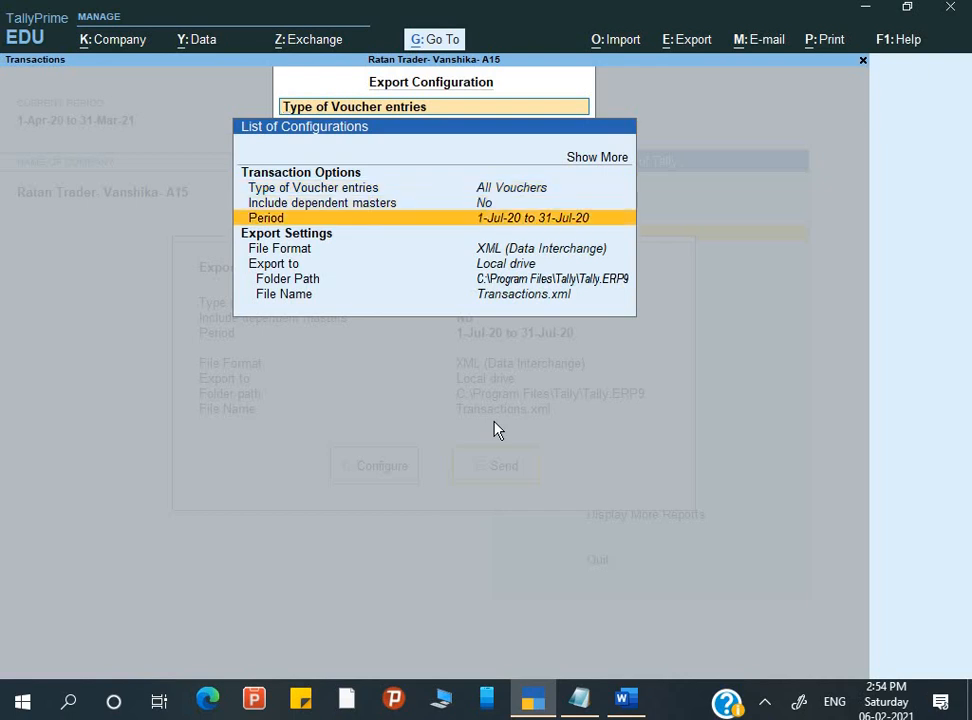
key(Return)
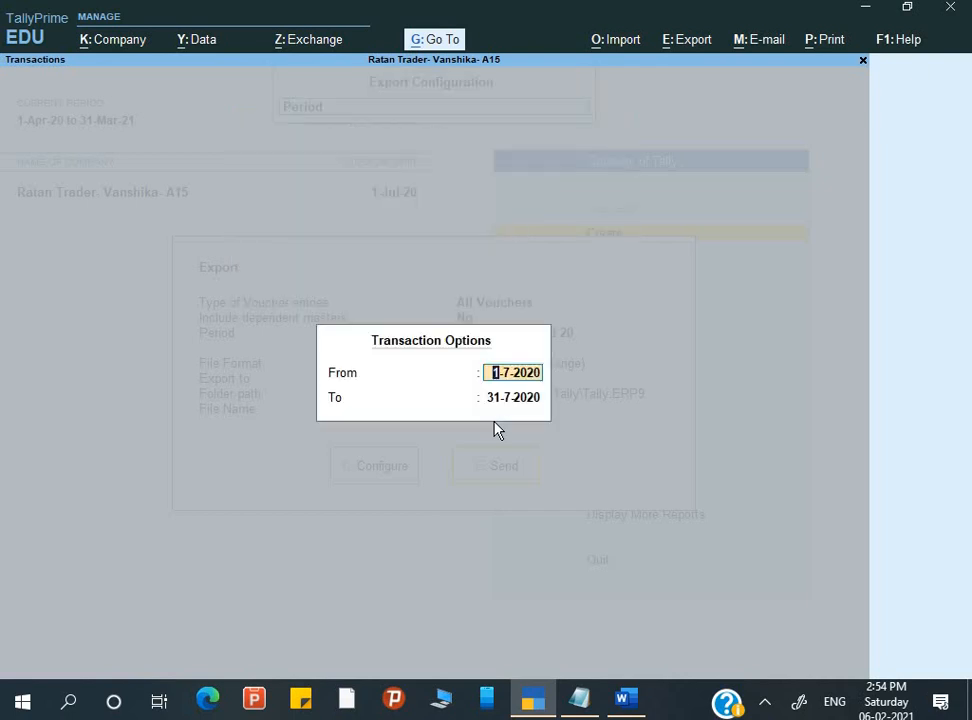
text(1-4)
key(Return)
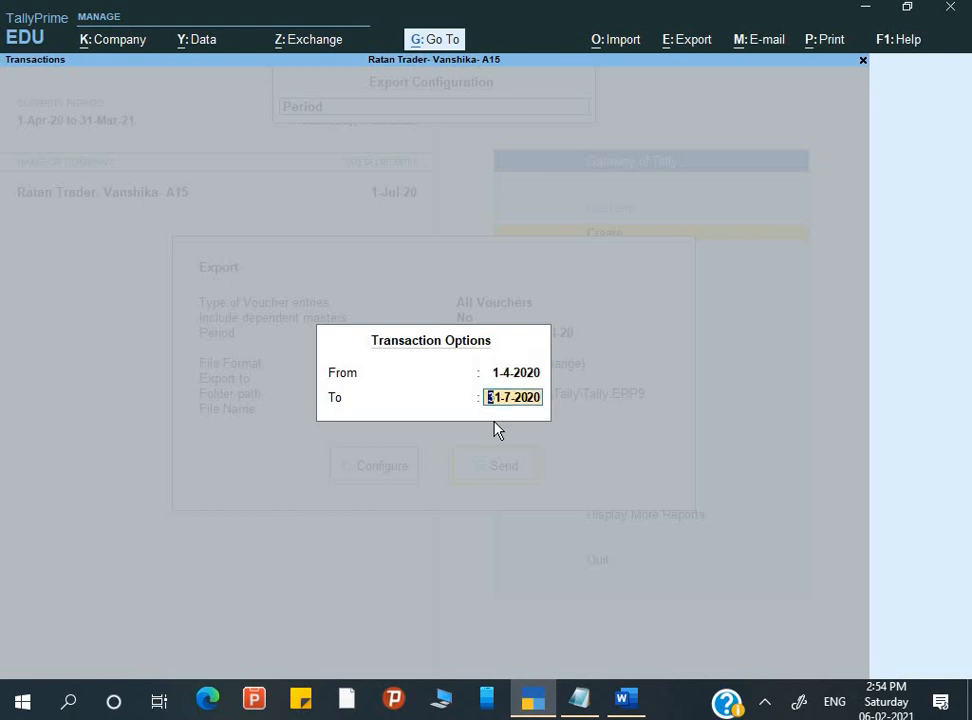
key(Return)
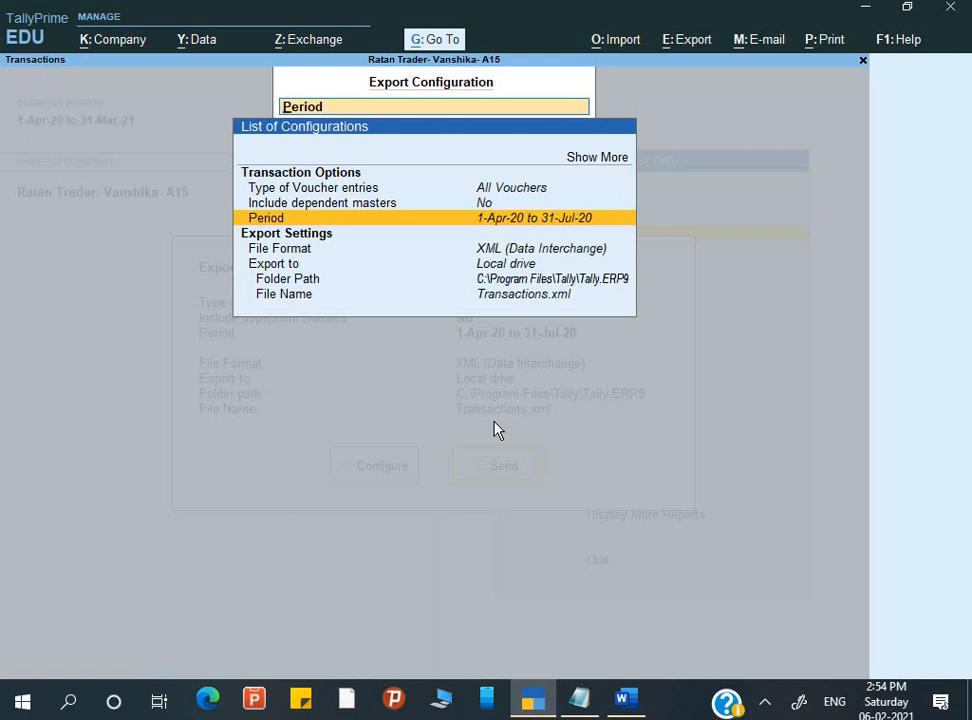
key(Return)
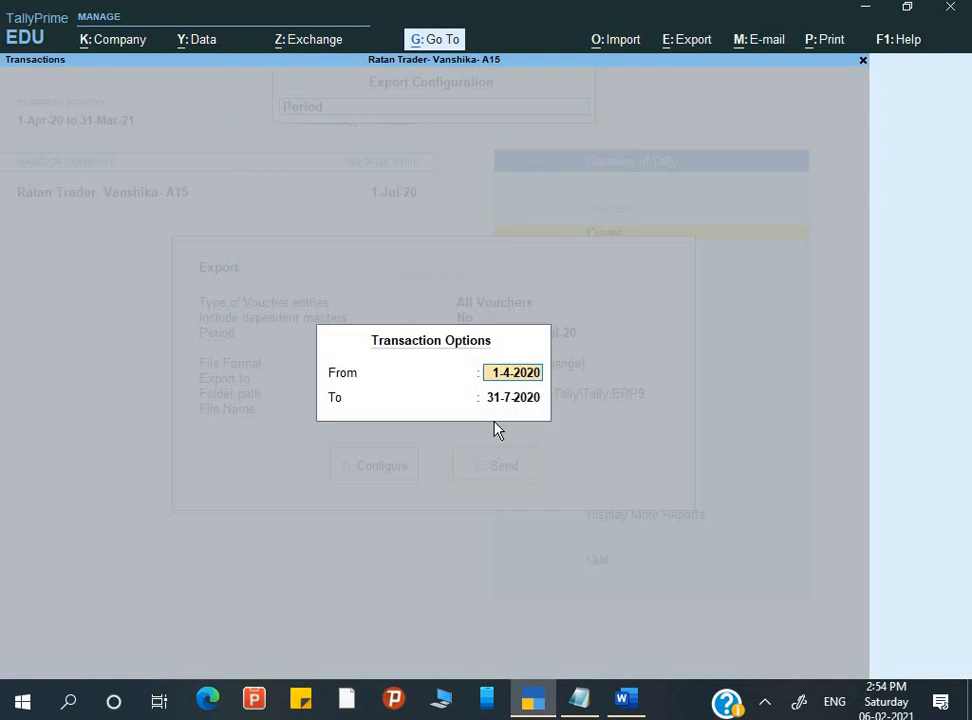
key(Return)
text(31-)
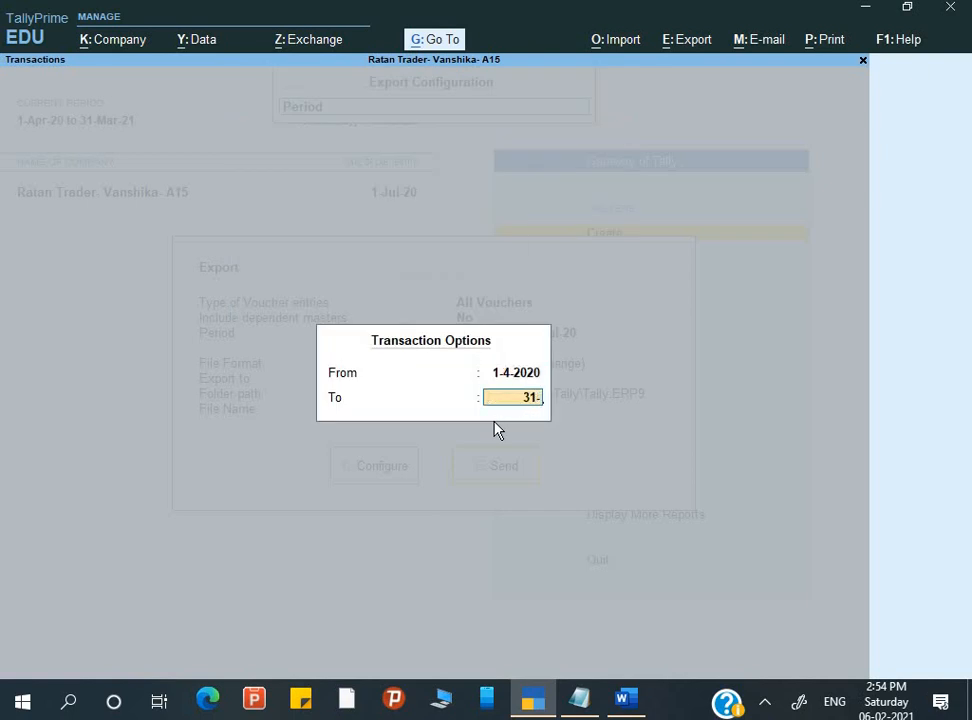
text(3)
key(Return)
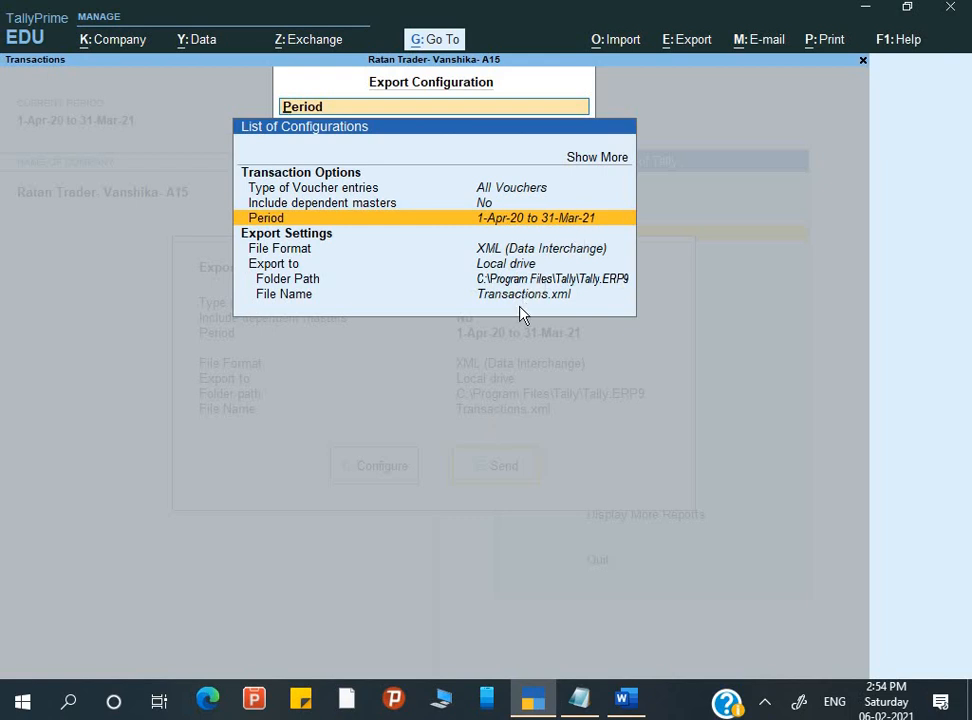
Step: Keep XML (Data Interchange) format and Local drive as the export destination
key(Up)
key(Down)
key(Down)
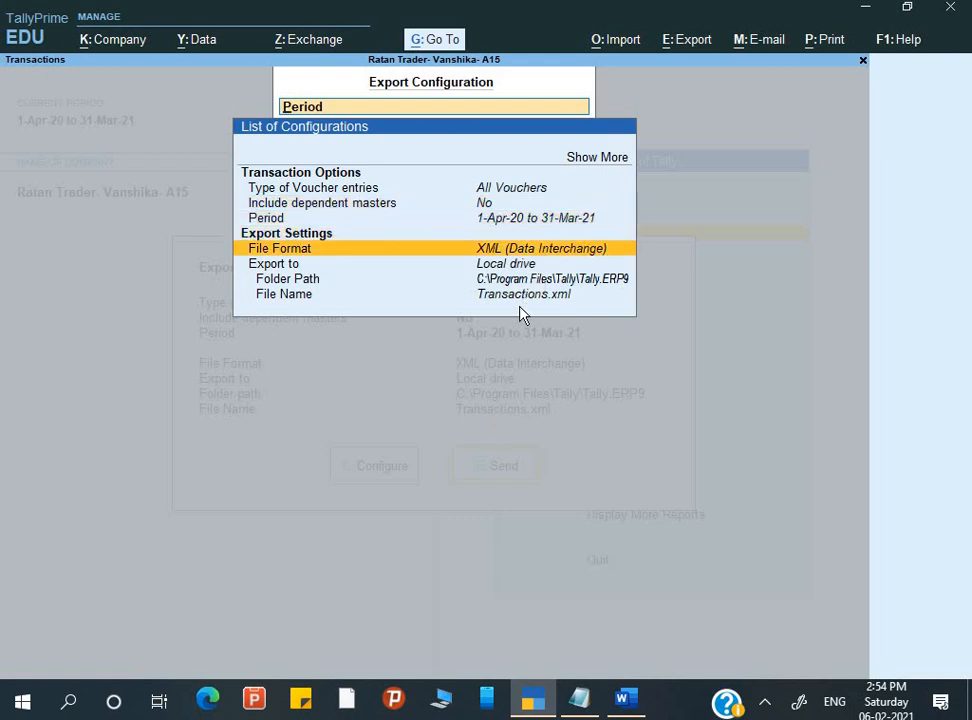
key(Return)
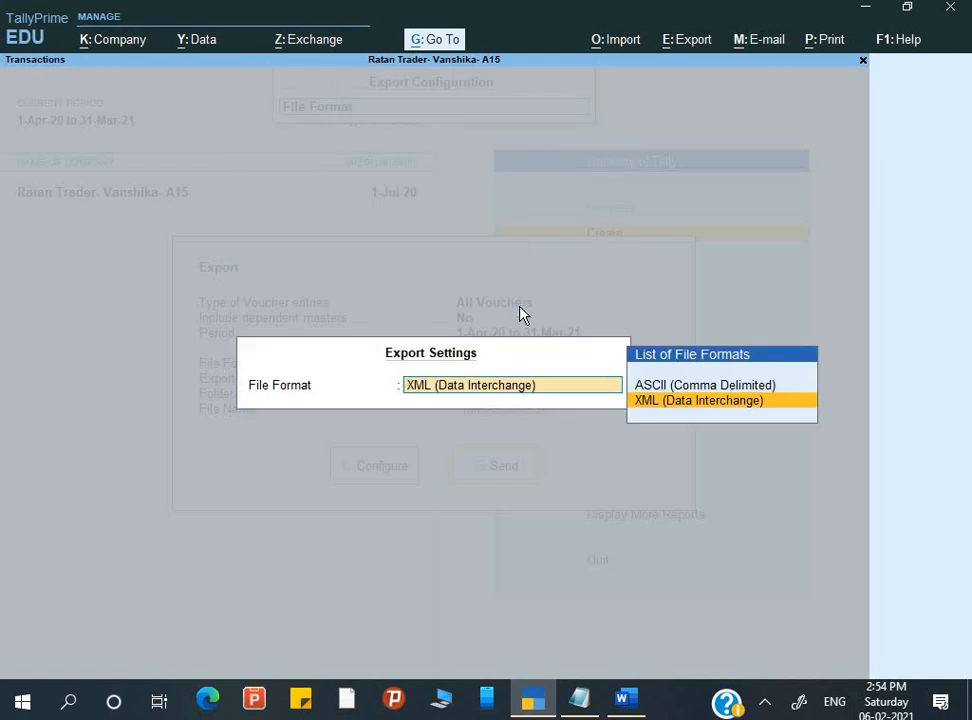
key(Return)
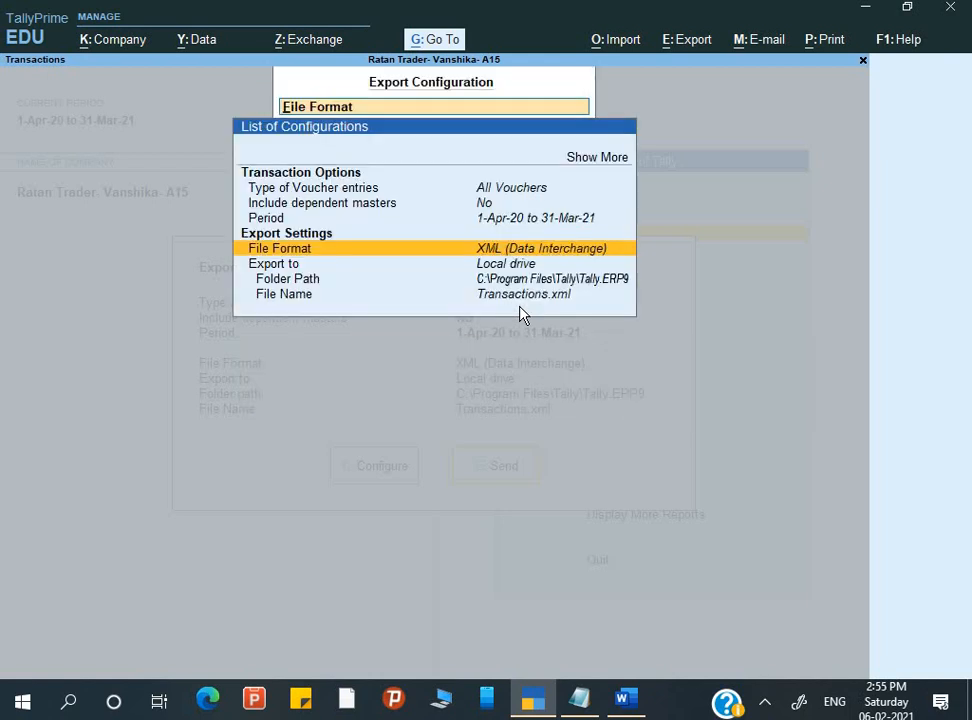
key(Down)
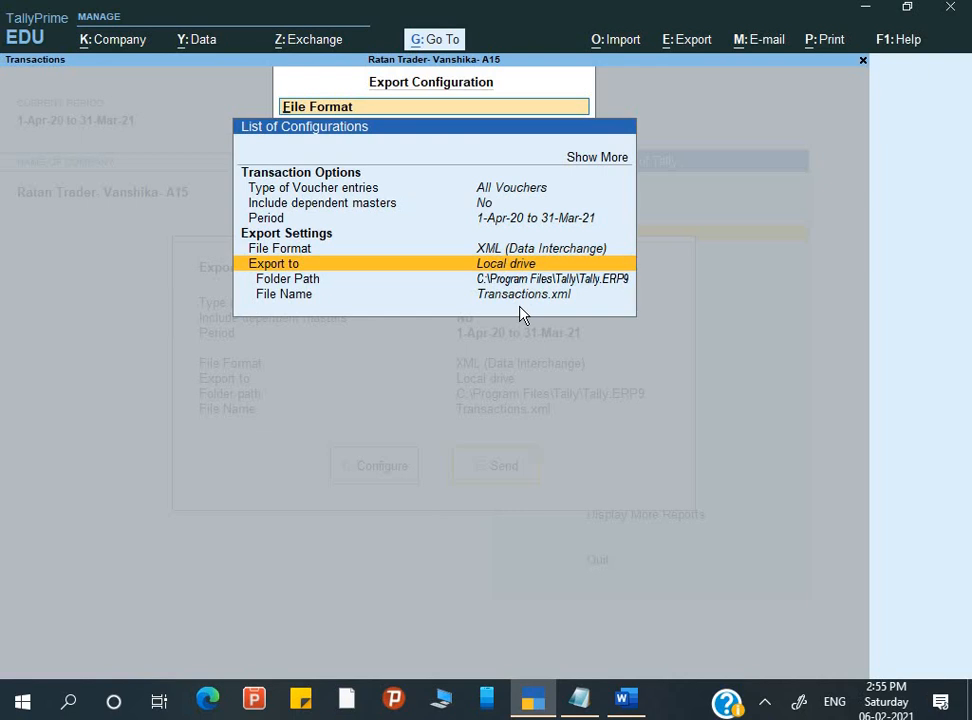
key(Down)
key(Up)
key(Down)
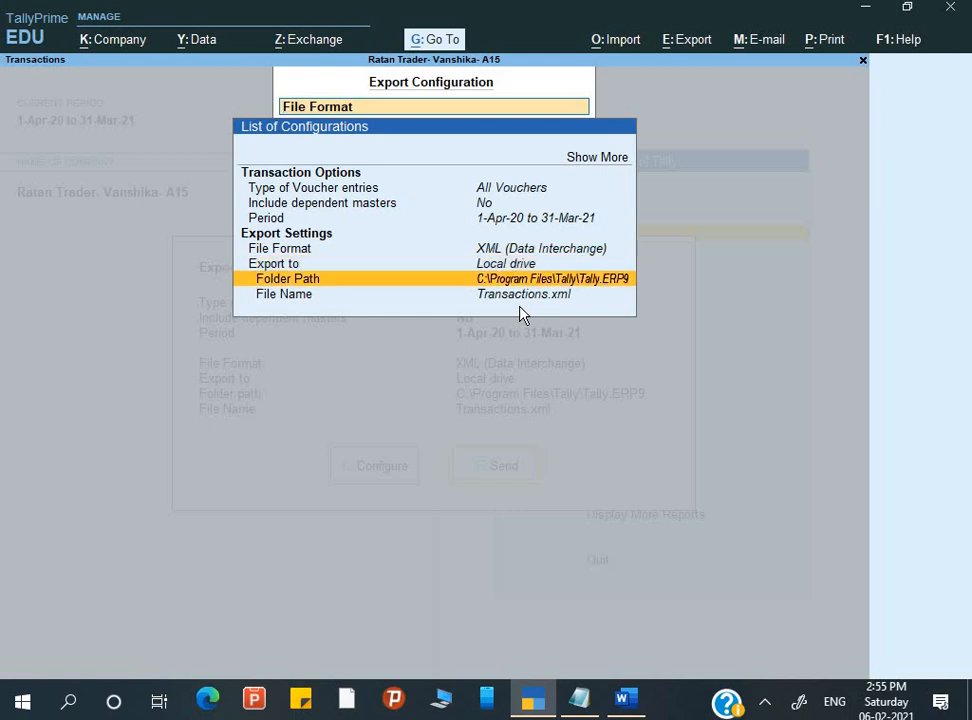
key(Up)
key(Up)
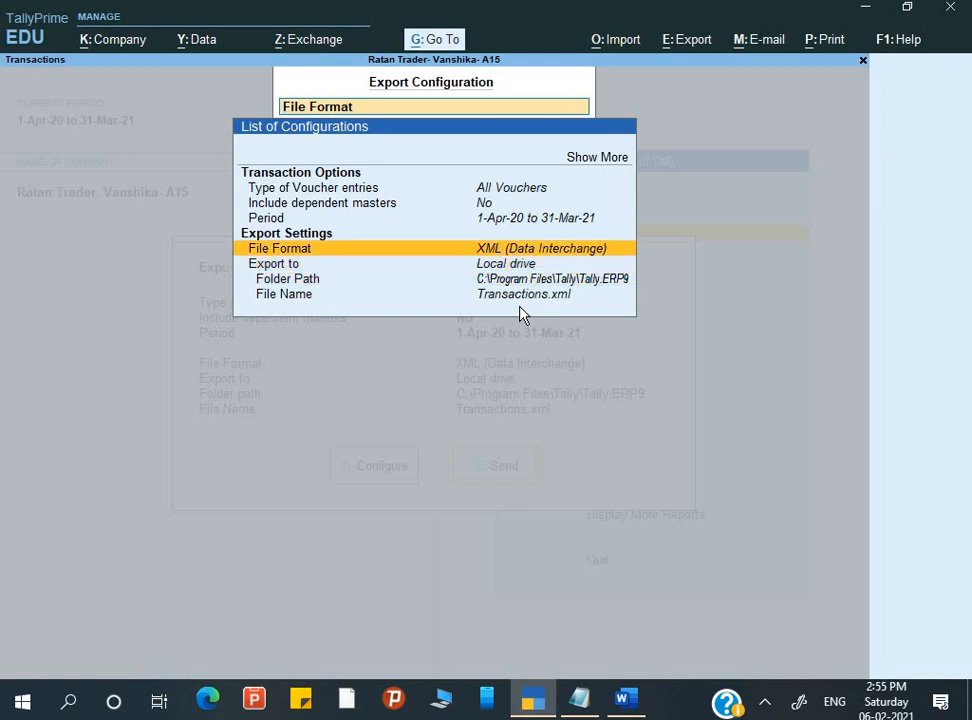
key(Down)
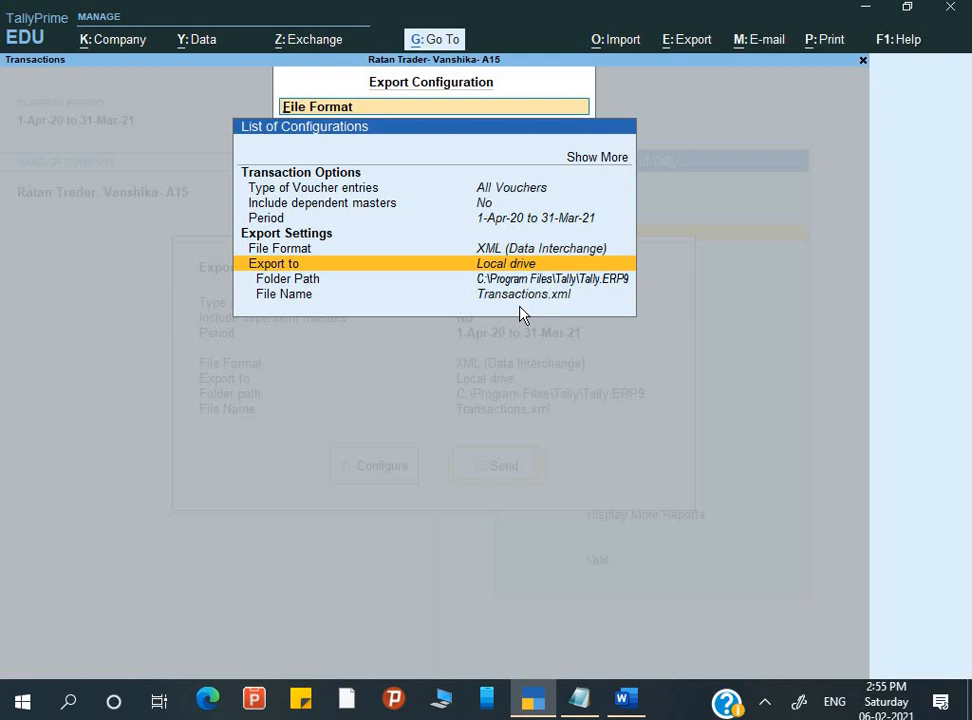
key(Return)
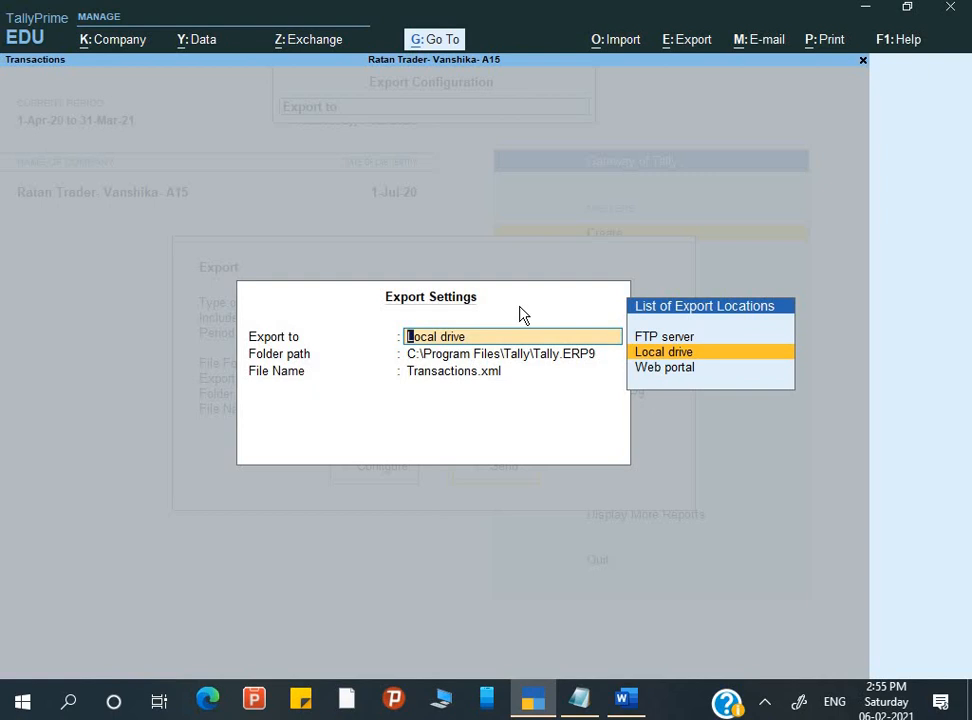
key(Return)
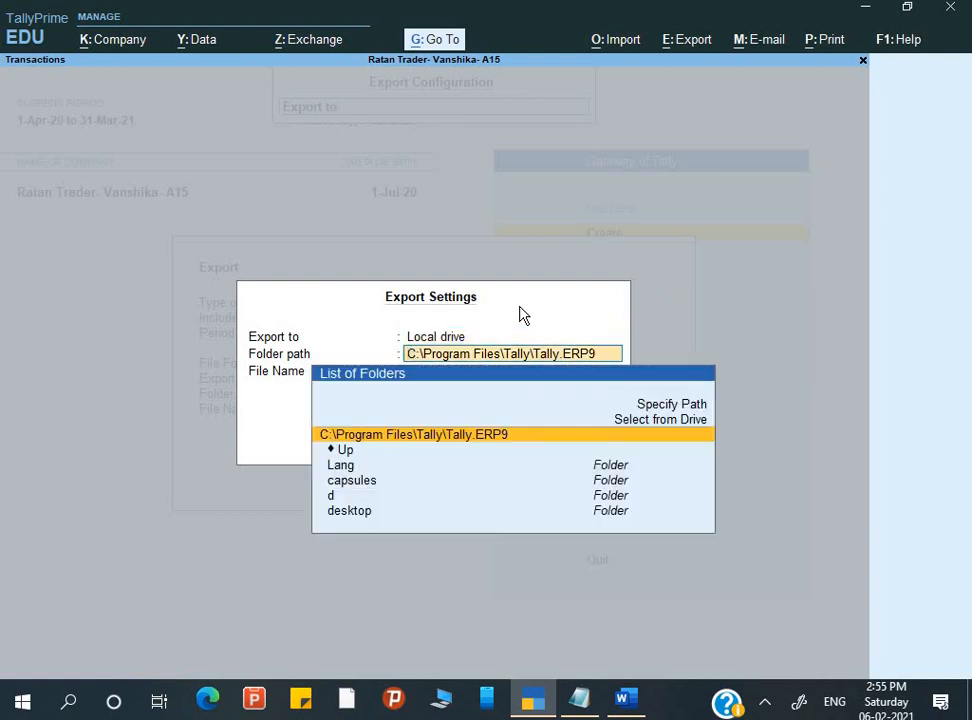
Step: Set the export folder to Desktop\tara and the file name to voucher.xml
key(ctrl+alt+v)
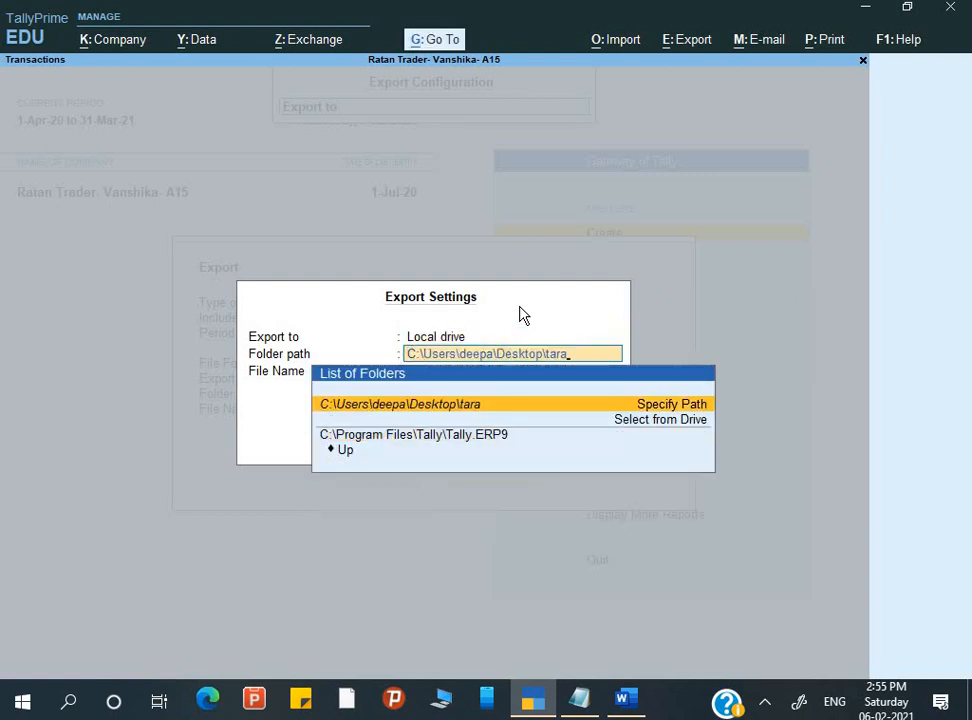
key(Return)
key(Return)
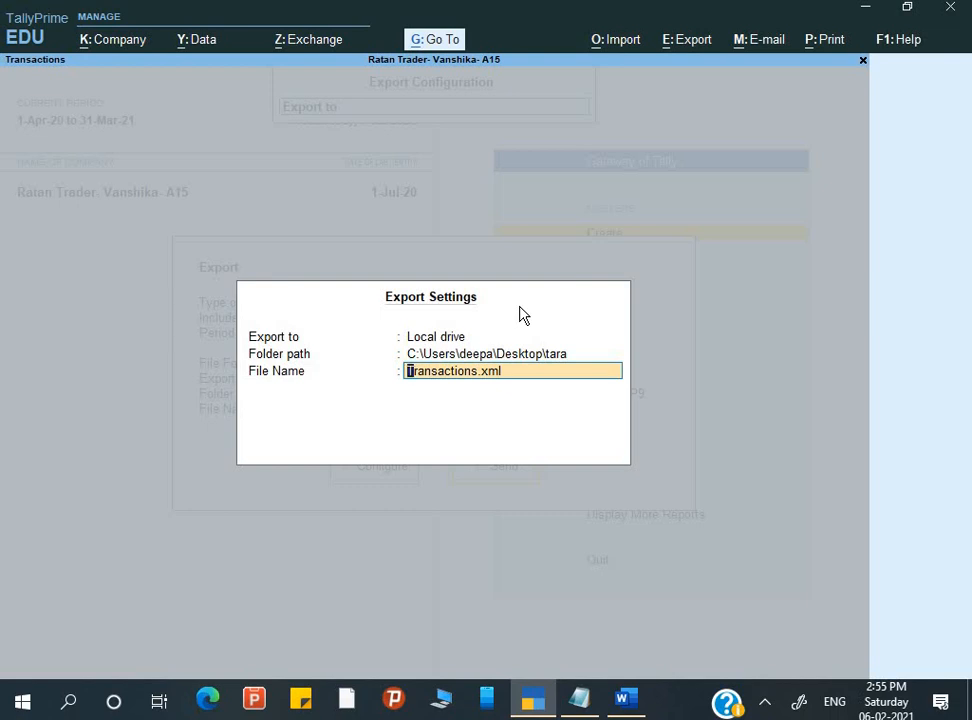
text(voucher)
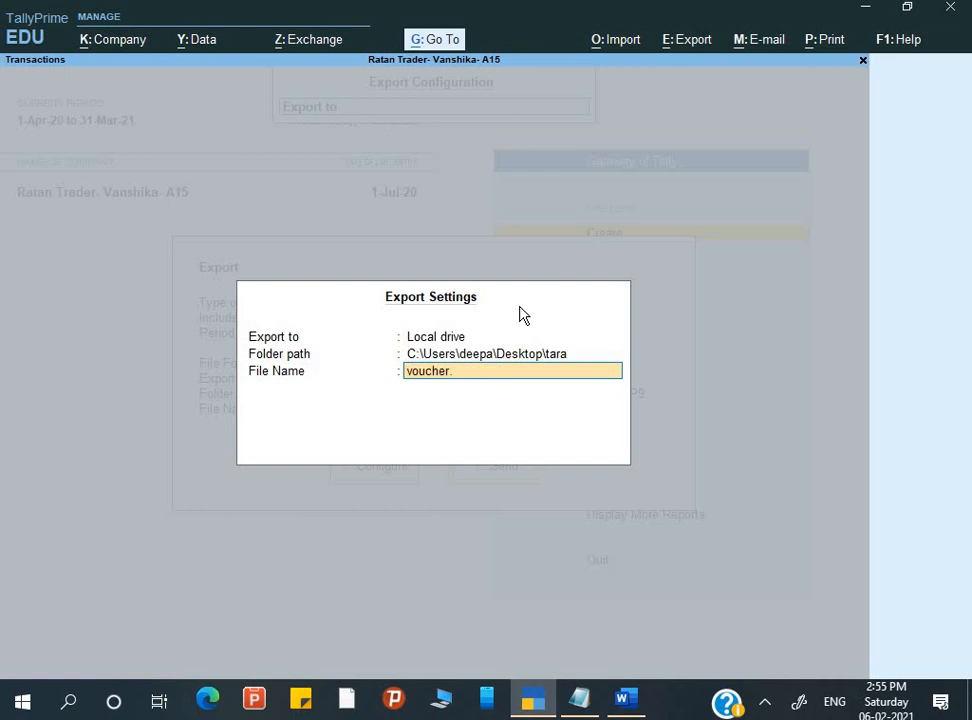
text(.xml)
key(Return)
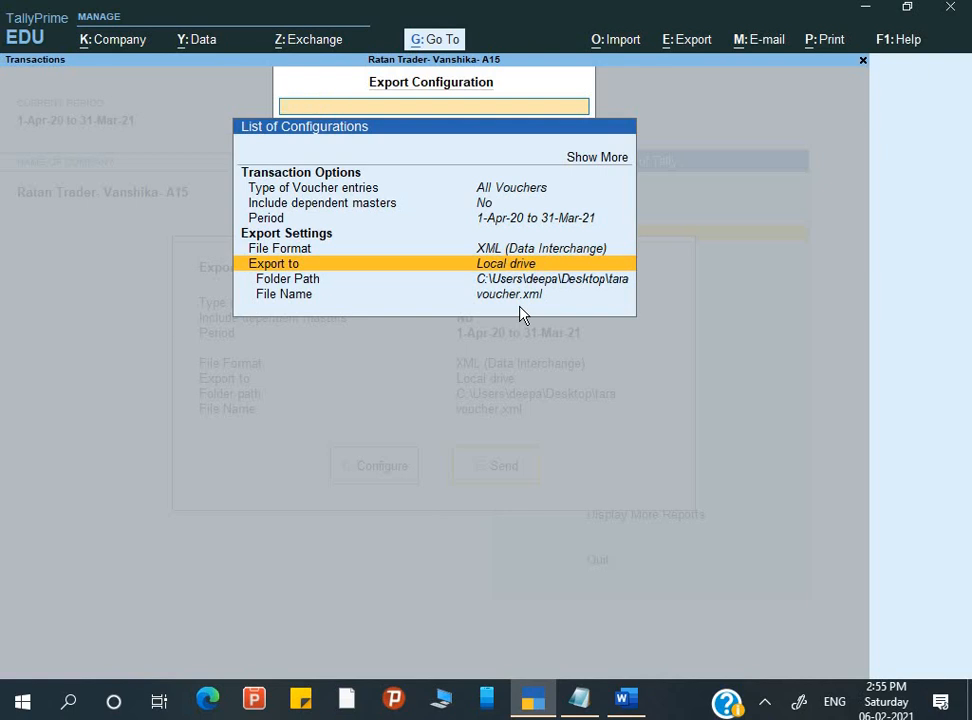
Step: Send the voucher export and close the tara folder window showing voucher.xml
key(Escape)
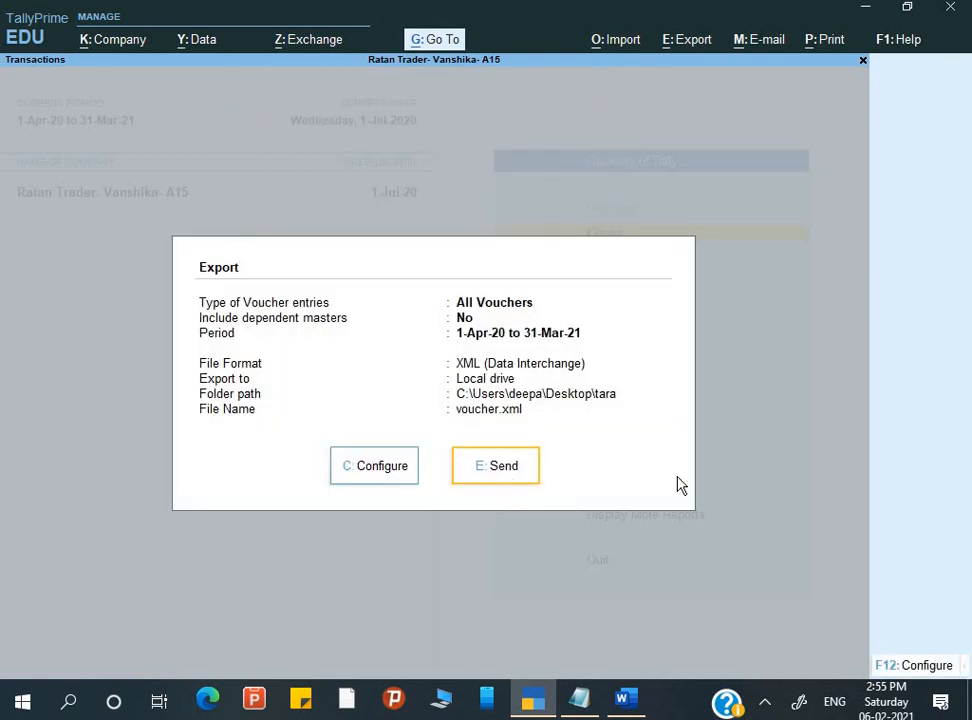
key(e)
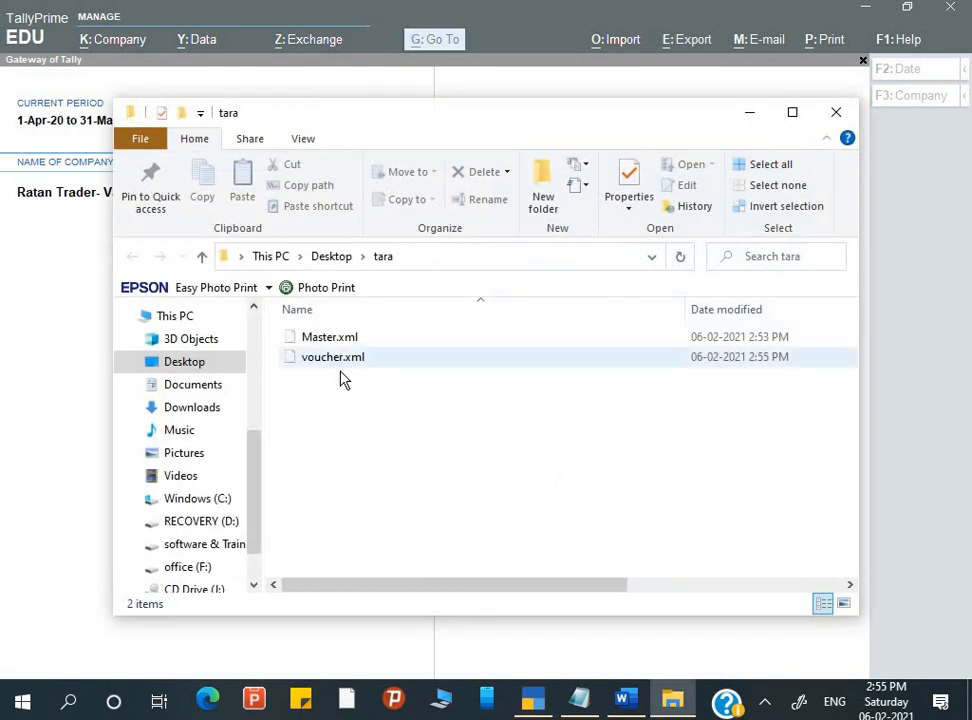
click(834, 114)
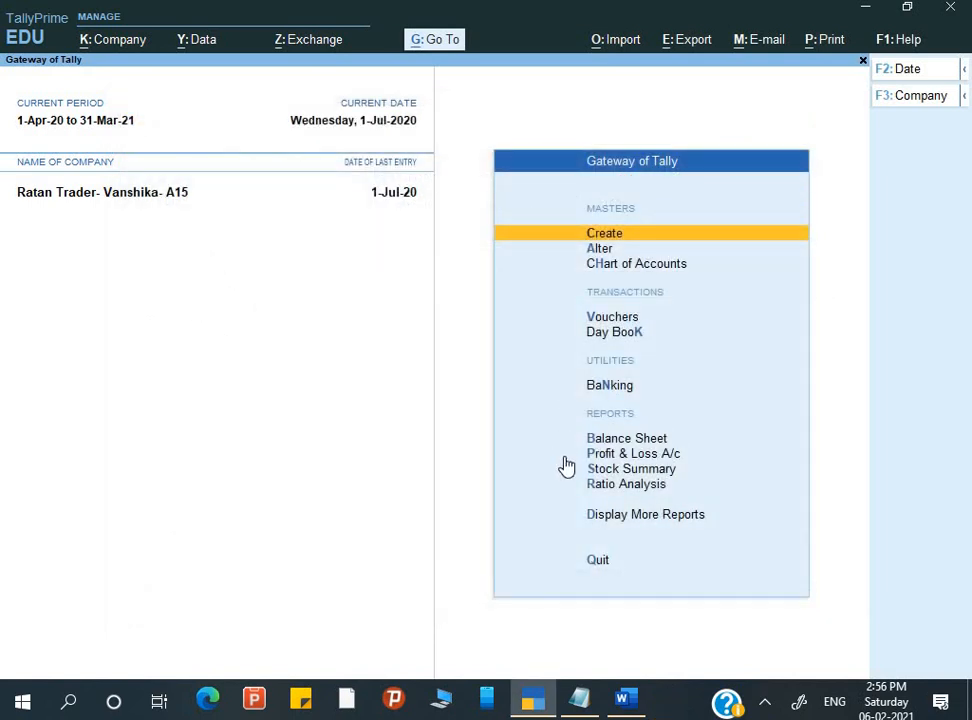
key(alt+Tab)
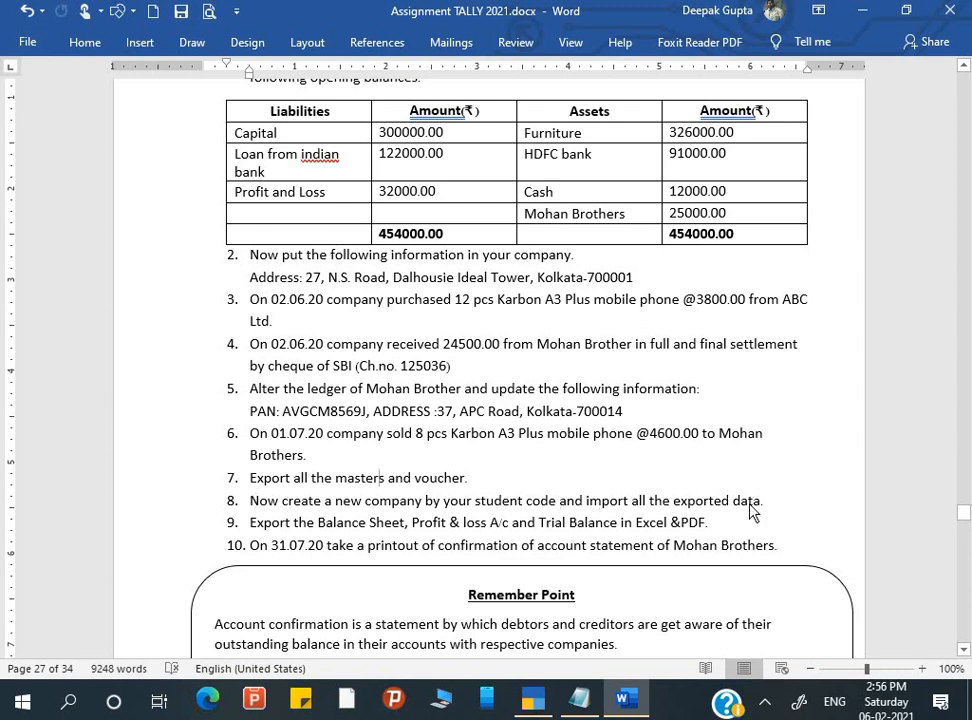
key(alt+Tab)
Step: Open a blank Company Creation form from the Alt+K company menu's Create option
key(alt)
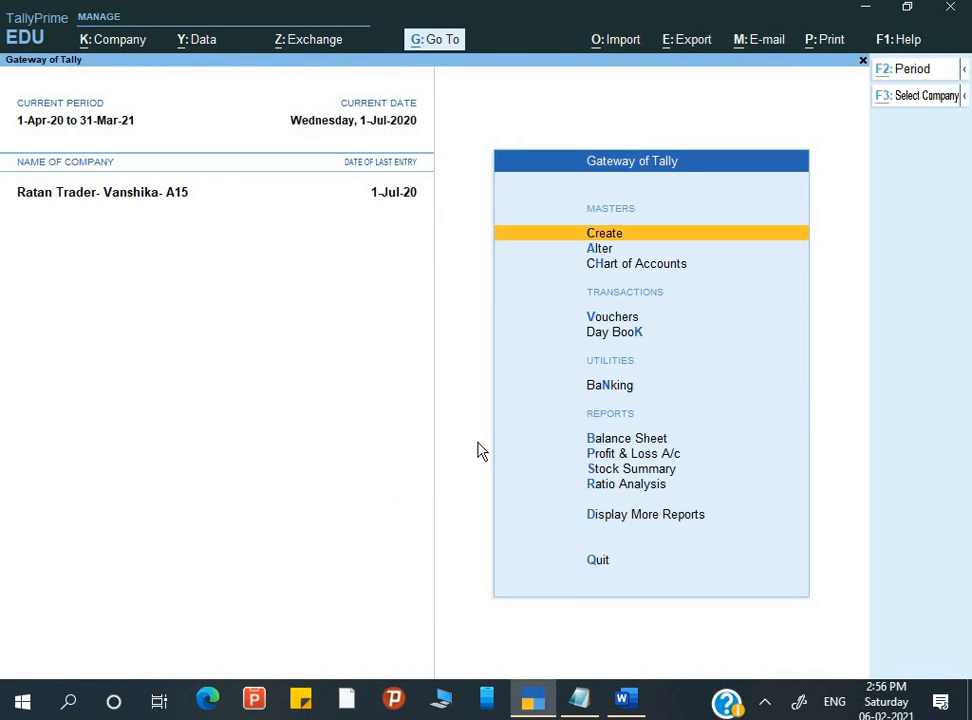
key(alt+k)
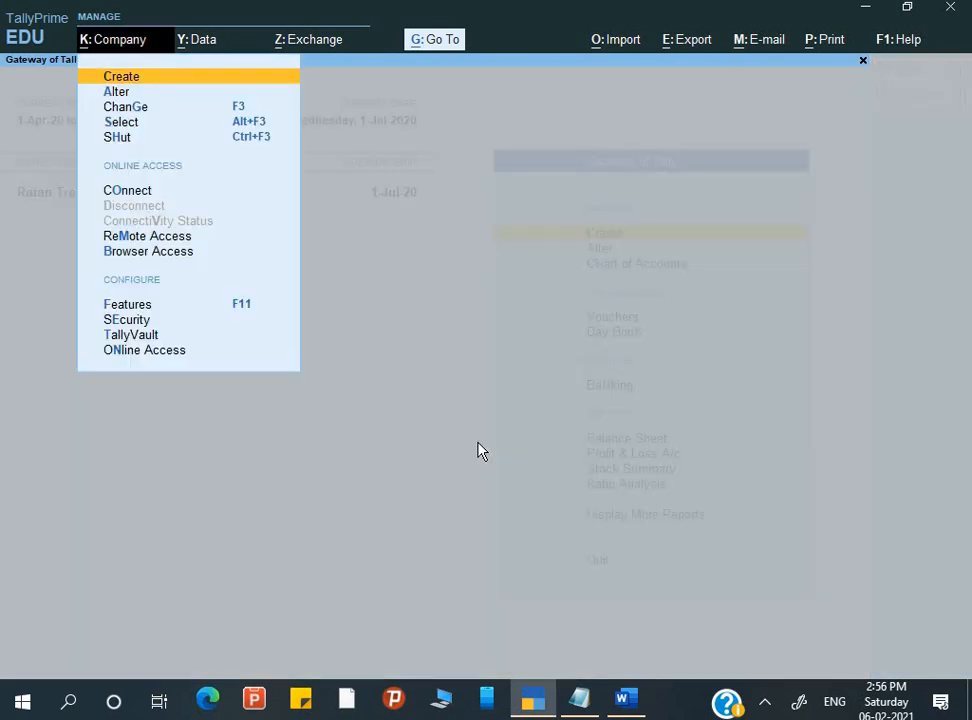
key(Down)
key(Down)
key(Down)
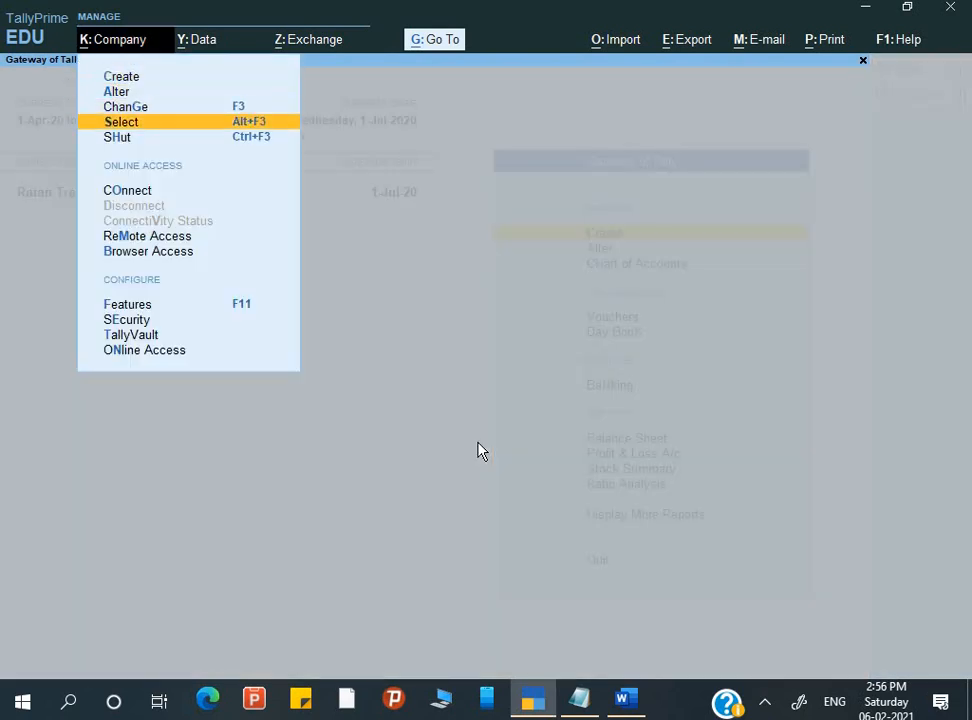
key(Up)
key(Up)
key(Up)
key(Return)
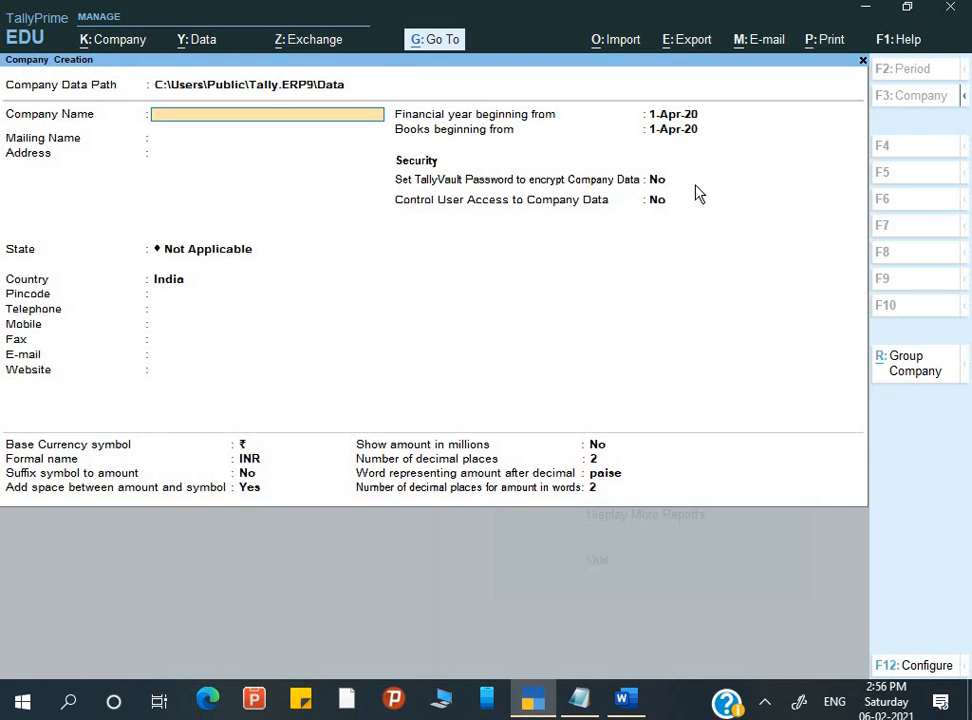
Step: Enter Blank Company as the company name, replacing the wrongly typed name
key(ctrl)
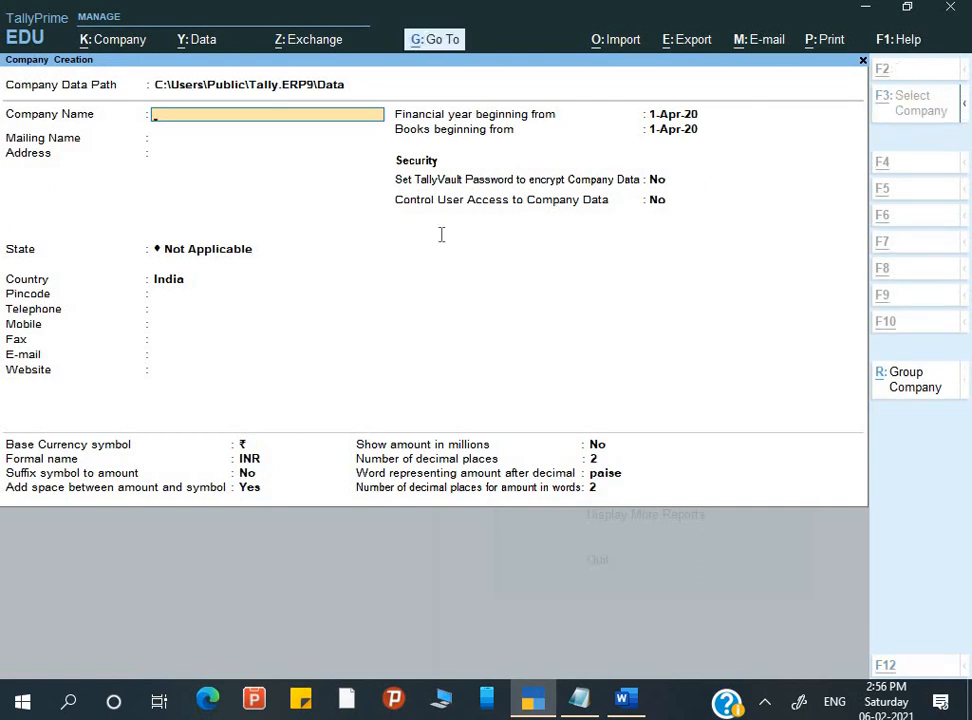
key(alt+Tab)
key(alt+Tab)
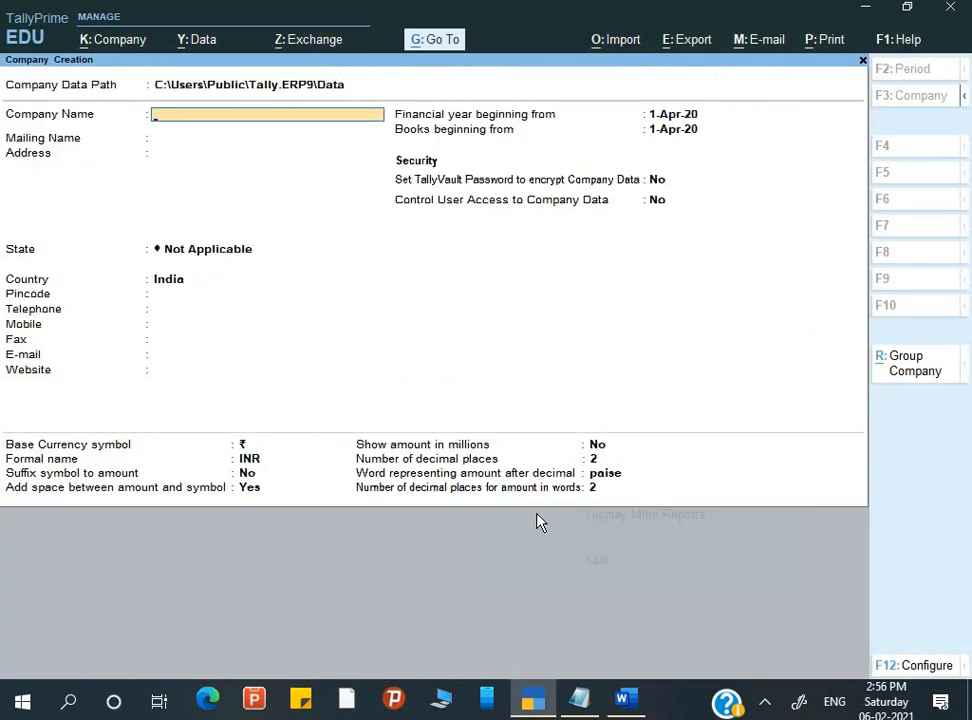
text(123321 Deep)
key(Return)
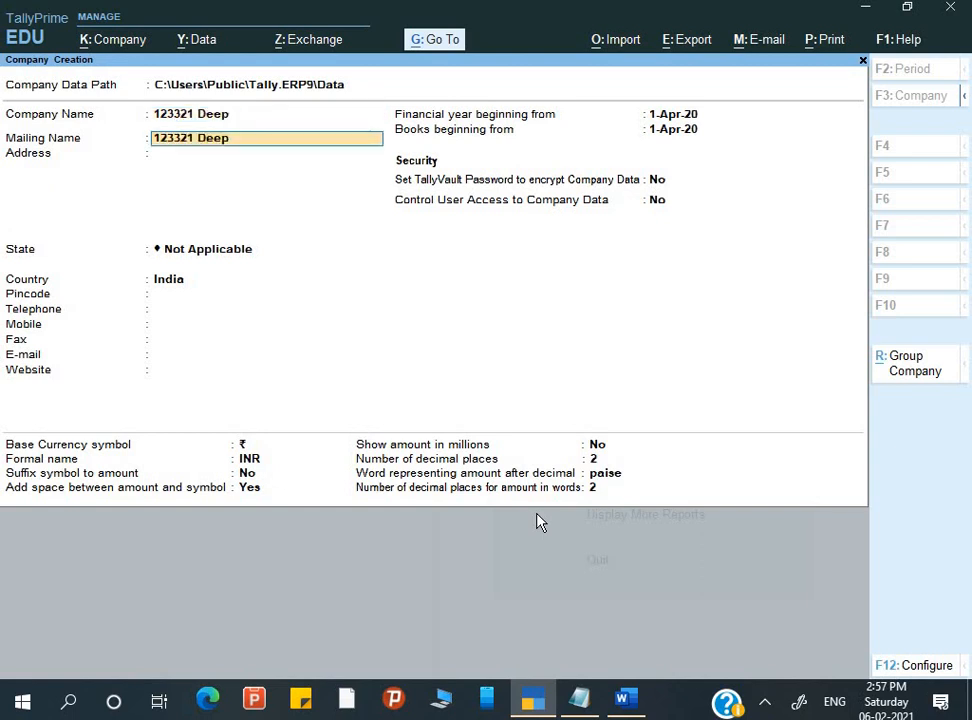
key(Return)
key(Return)
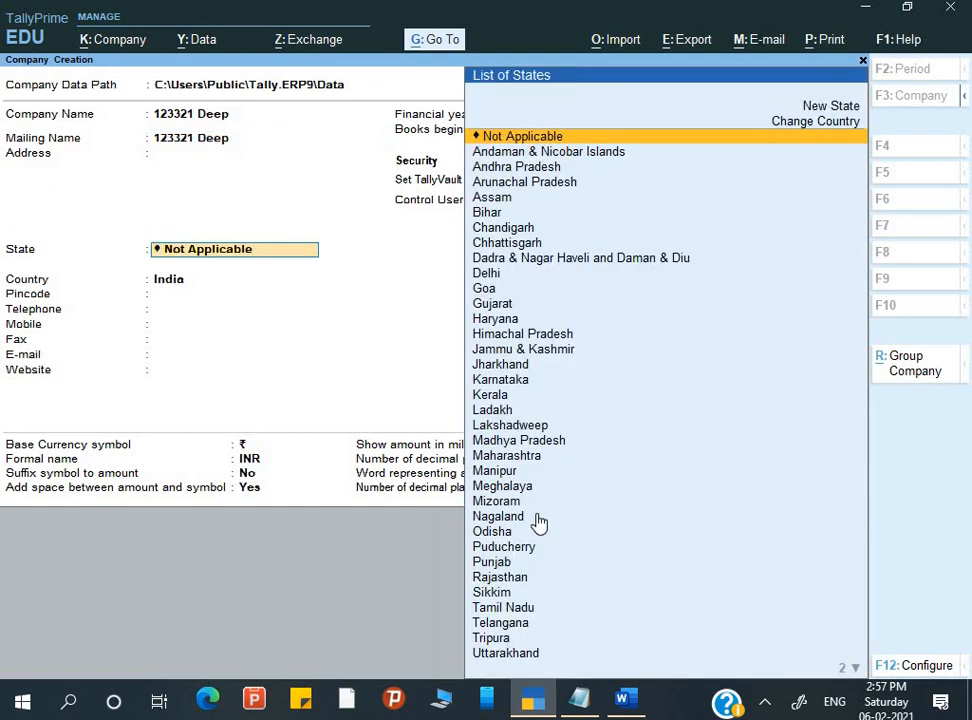
key(BackSpace)
key(BackSpace)
key(BackSpace)
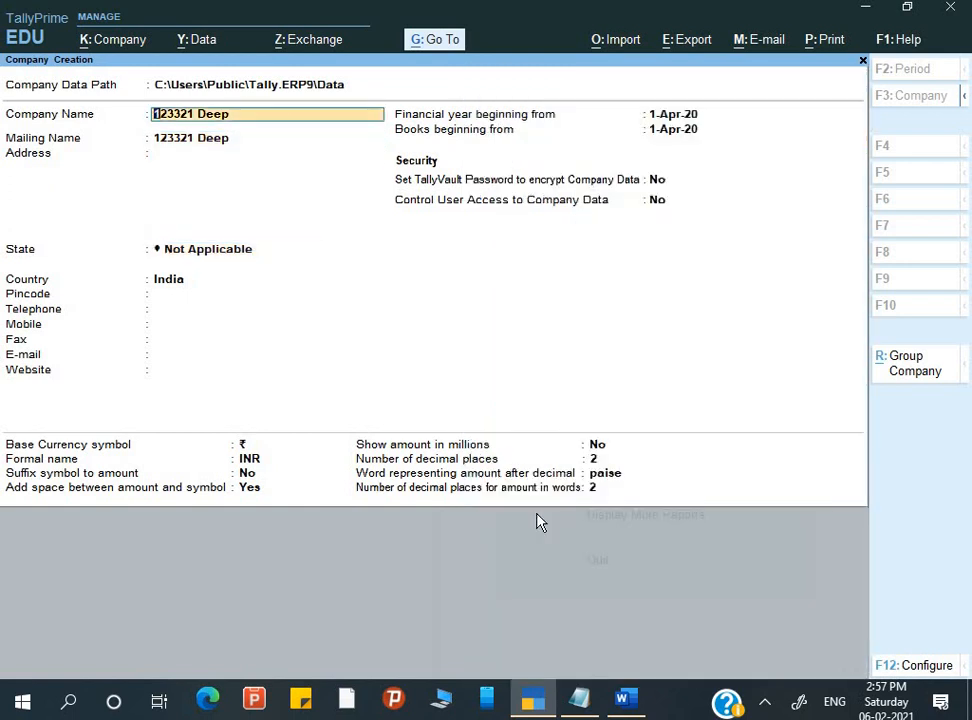
text(Blank Compa)
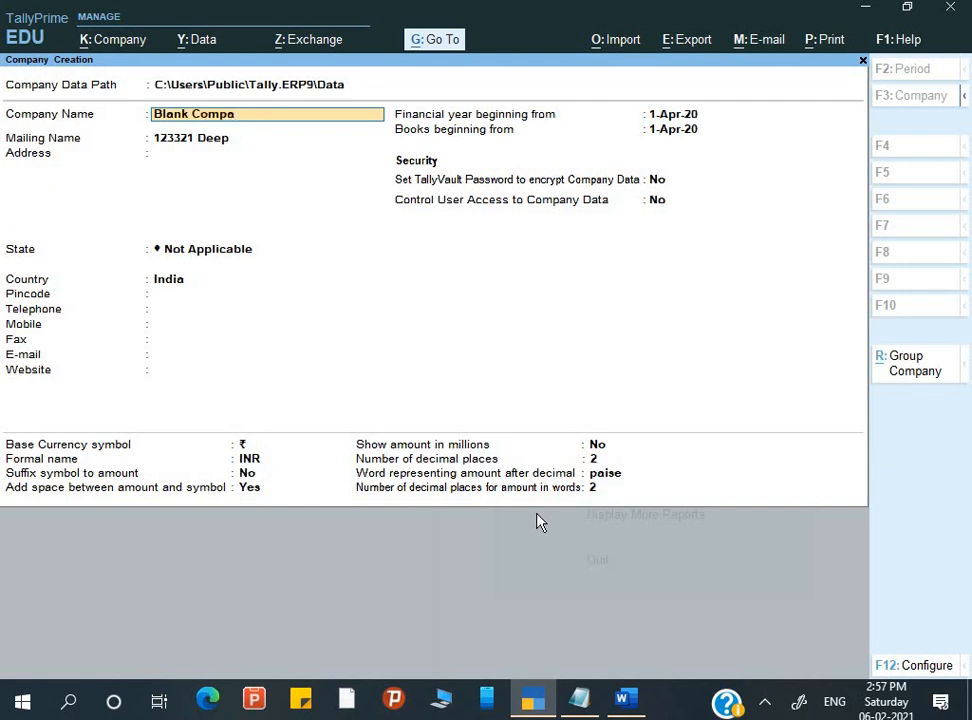
text(ny)
key(Return)
key(Return)
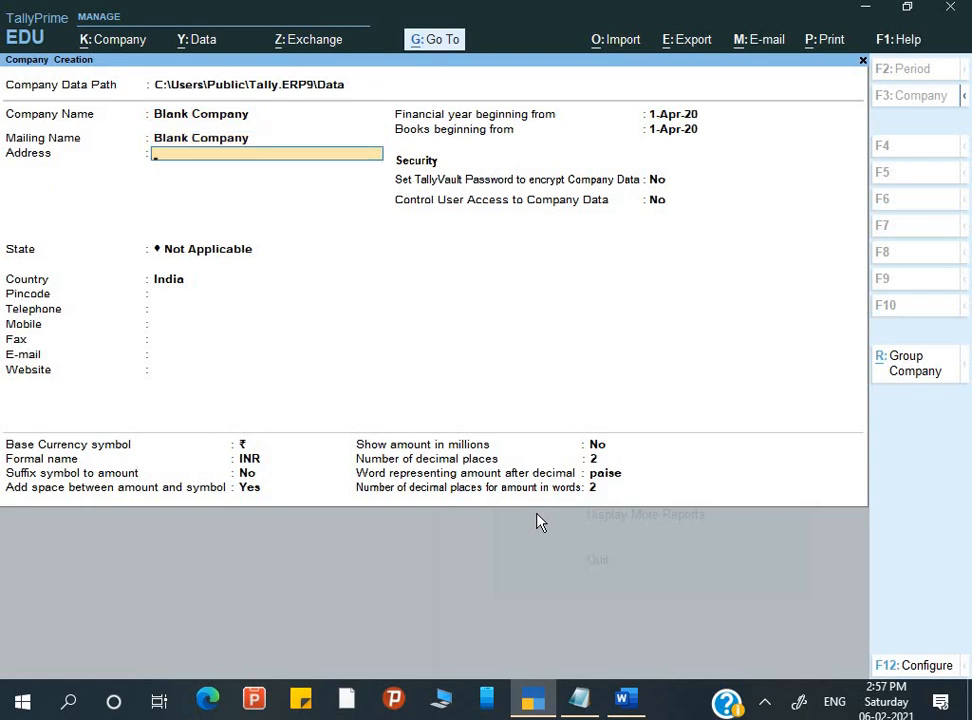
key(Return)
Step: Set the state to Uttar Pradesh and save the company
text(U)
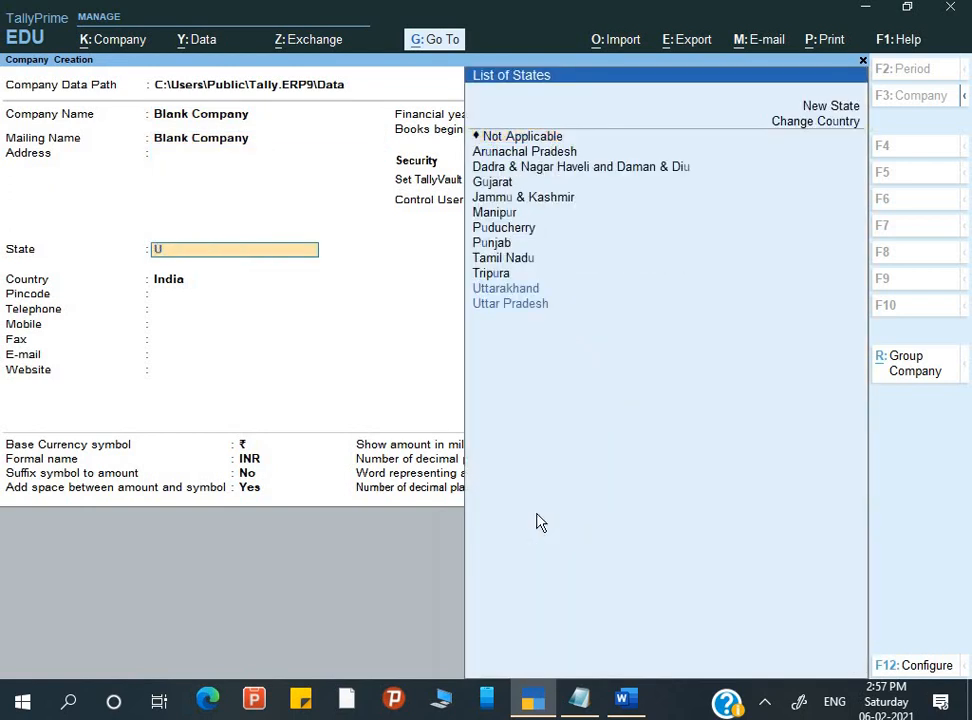
key(Down)
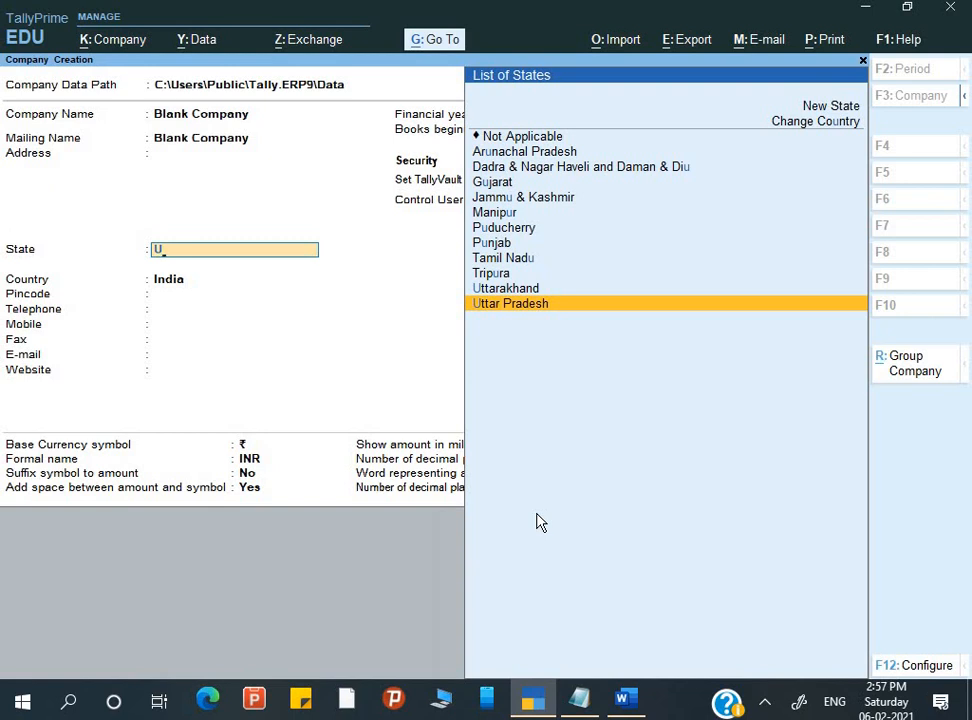
key(Return)
key(ctrl+a)
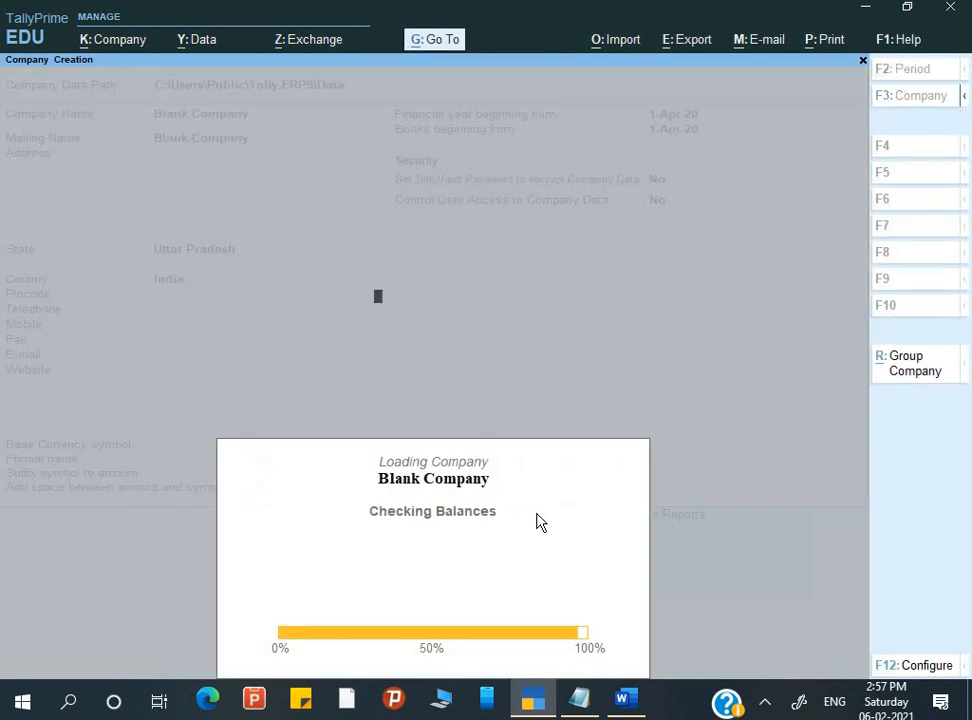
Step: Set Enable GST to No, accept the company features, and stay in Tally
key(Down)
key(Down)
key(Down)
key(Down)
key(Down)
key(Down)
key(Down)
key(Down)
key(Down)
key(Down)
key(Down)
key(Down)
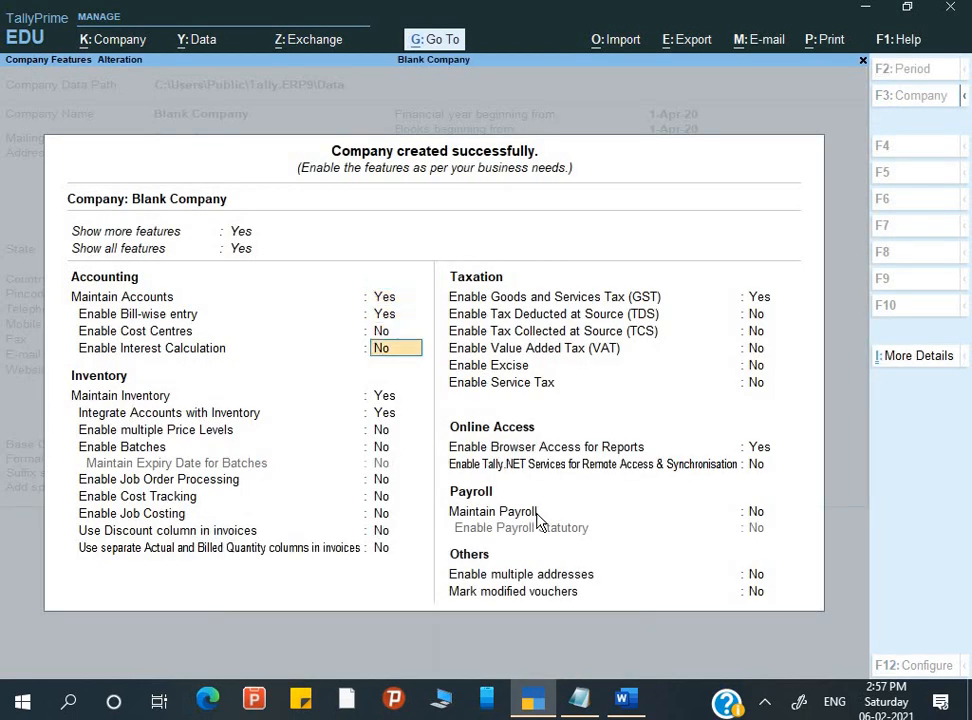
key(Down)
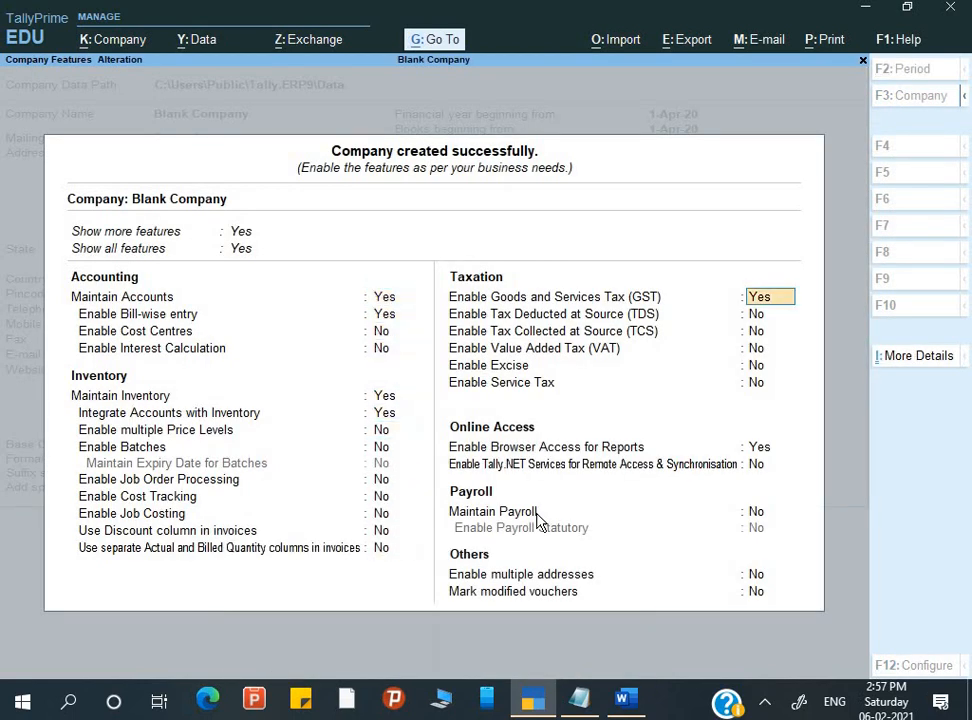
key(n)
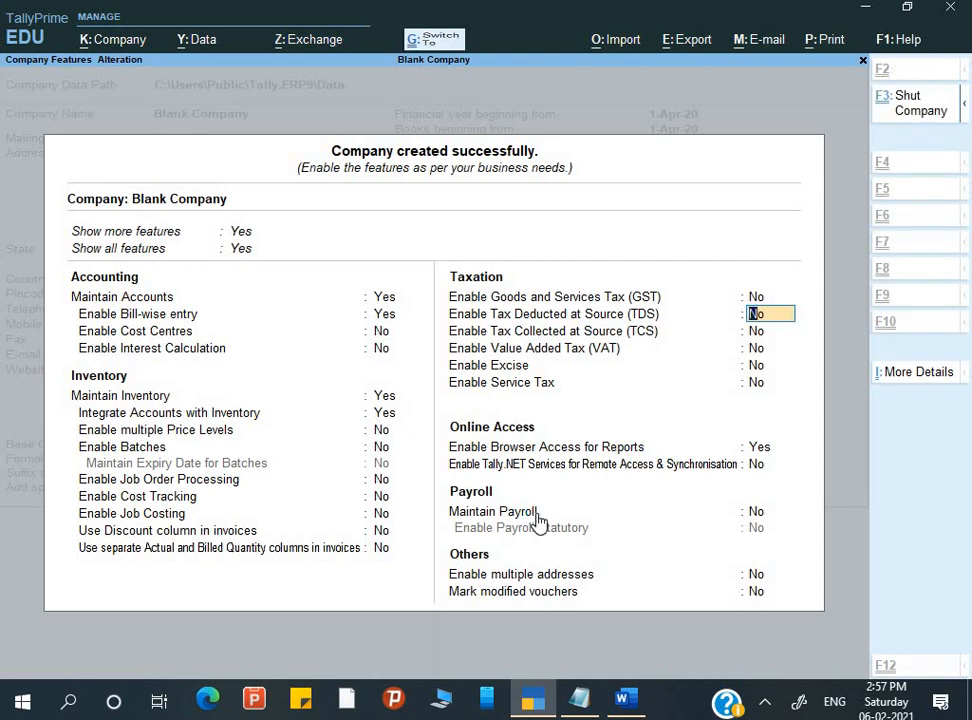
key(ctrl+a)
key(Escape)
key(n)
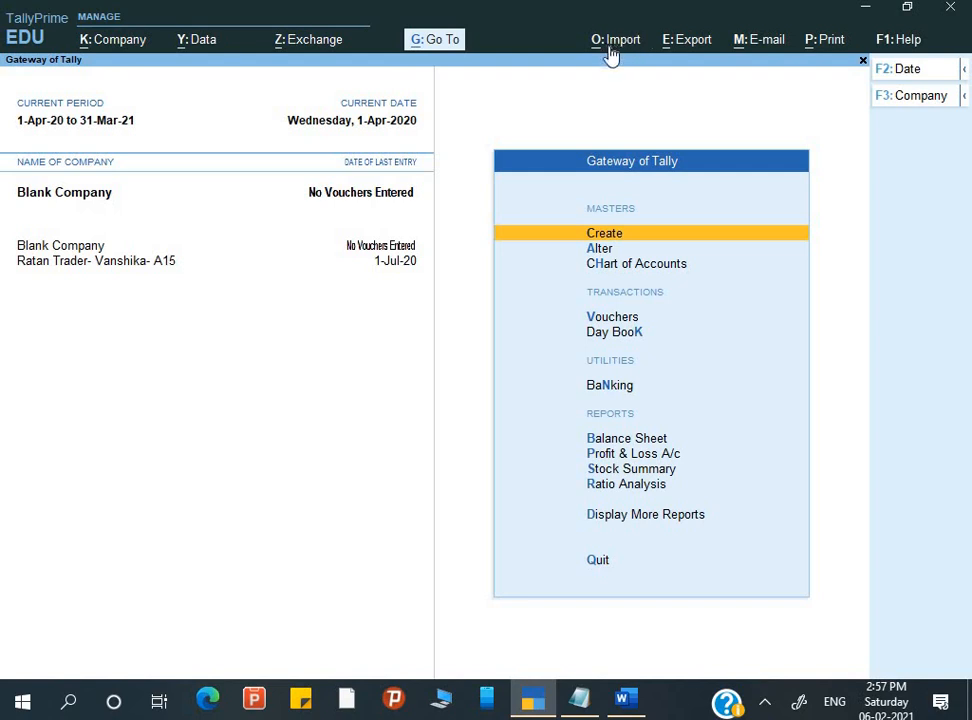
Step: Open Import > Masters for Blank Company to show the XML file list
key(alt+o)
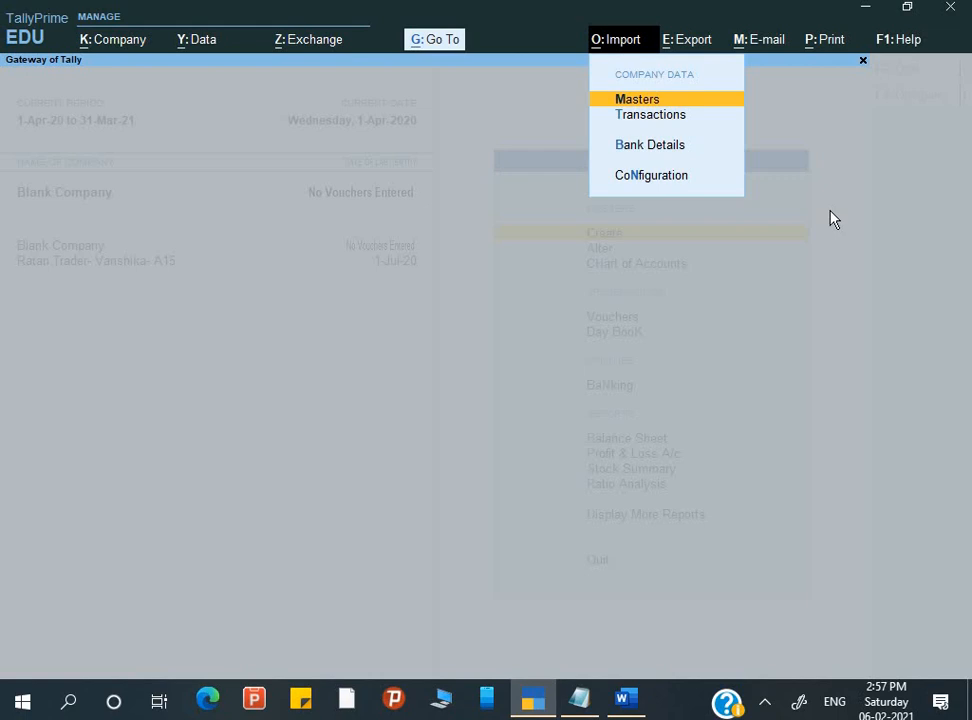
key(Down)
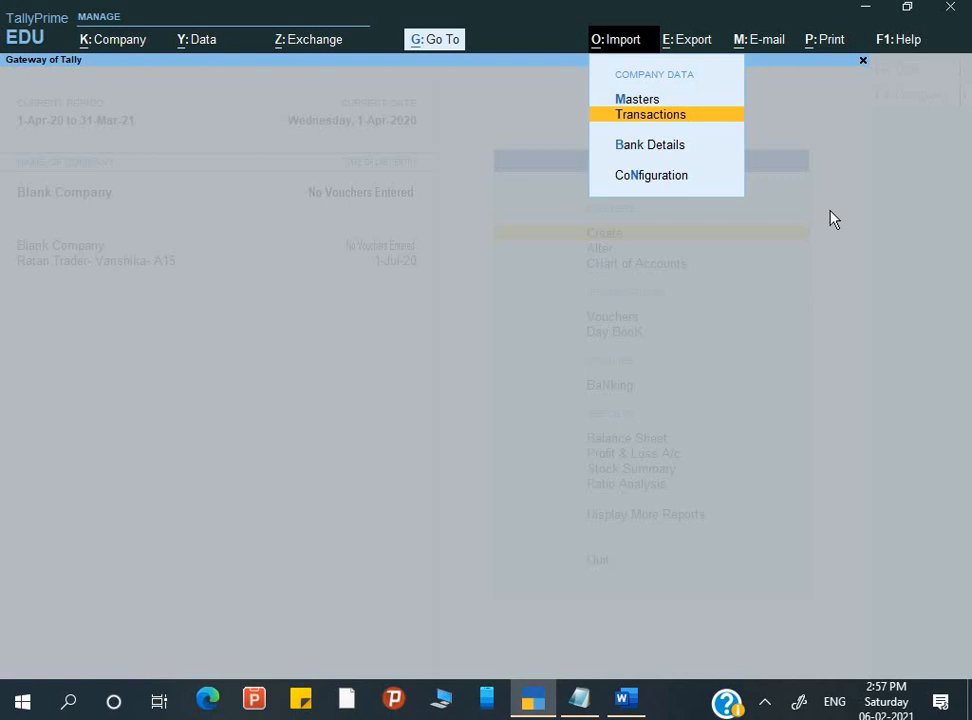
key(Up)
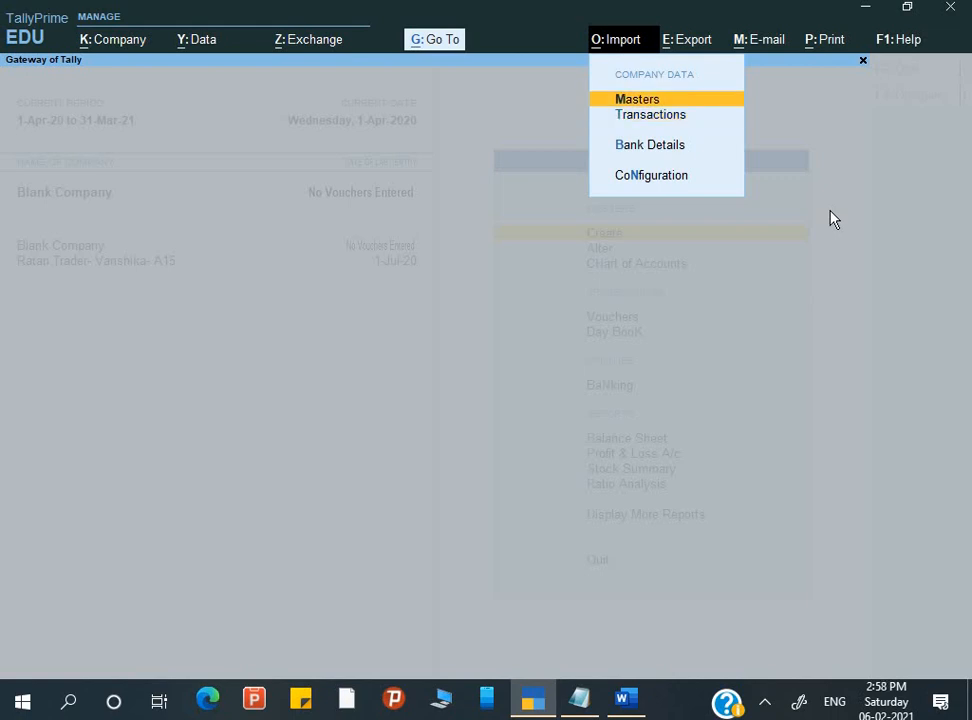
key(Return)
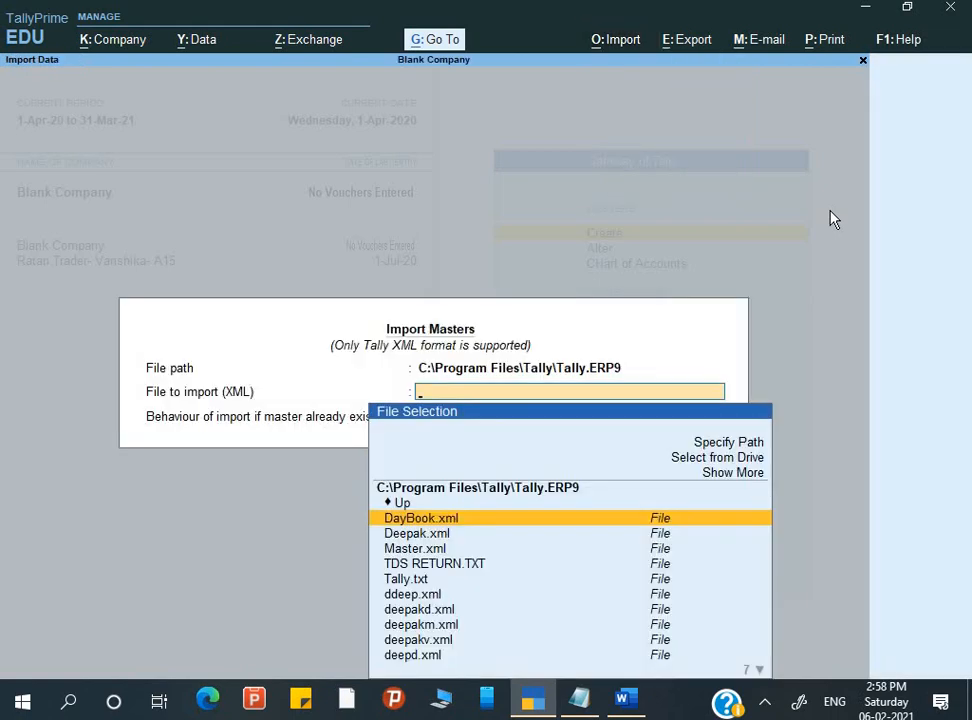
Step: Point the file chooser to the Desktop\tara folder using Specify Path
key(Up)
key(Return)
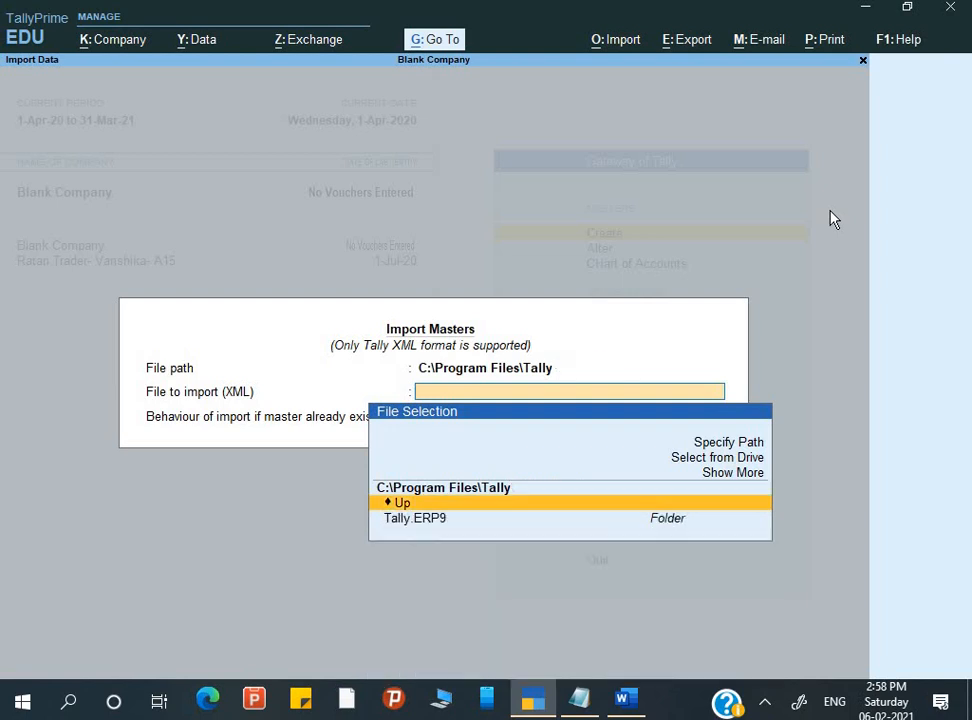
key(Return)
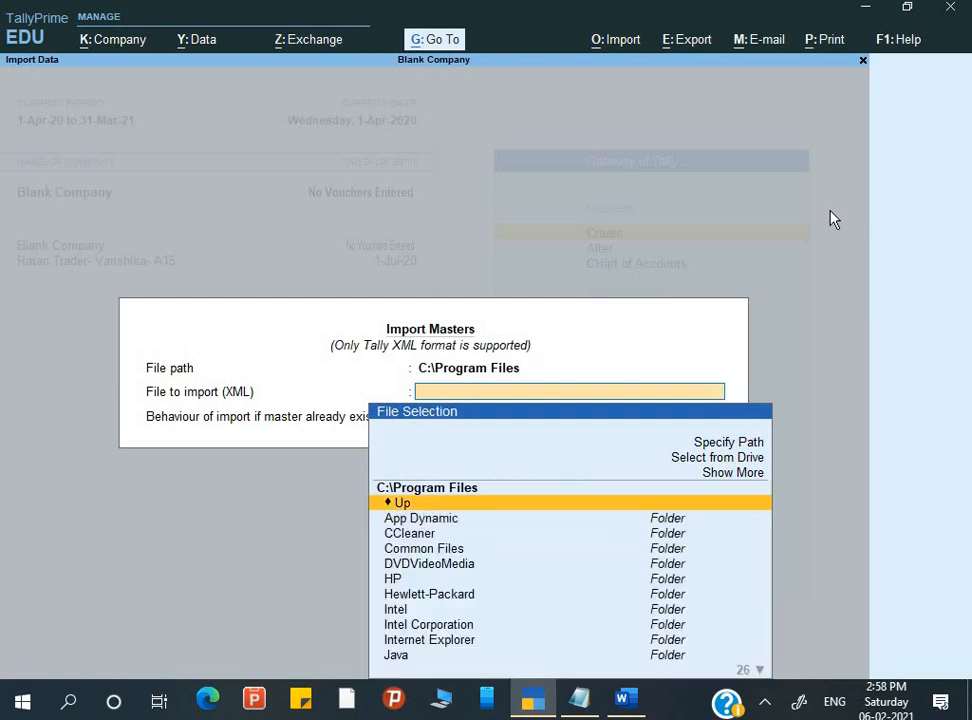
key(Return)
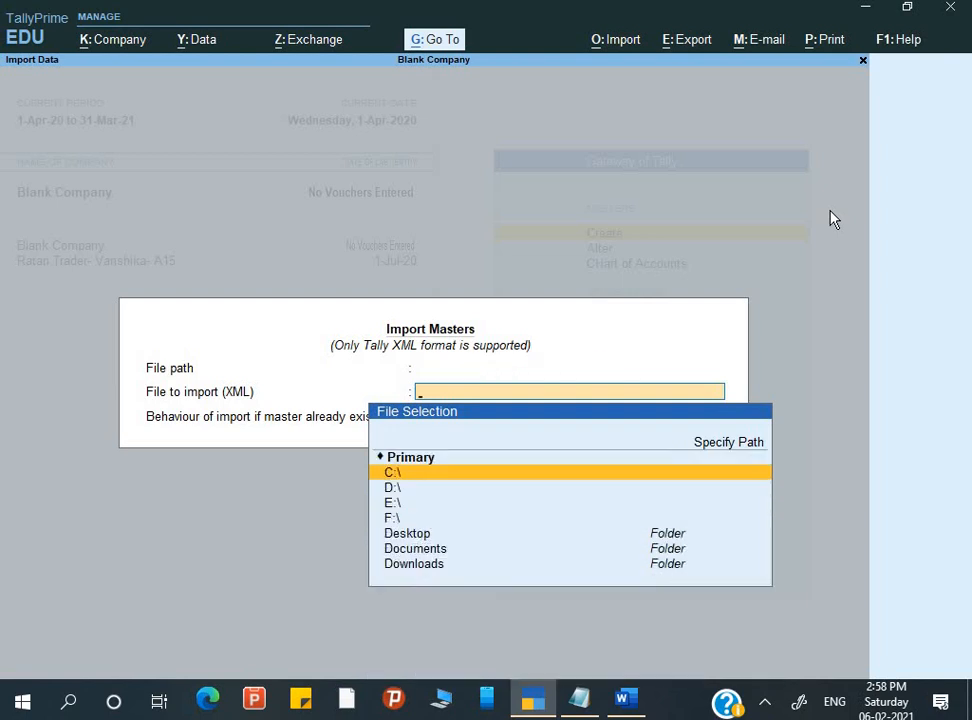
key(Up)
key(Return)
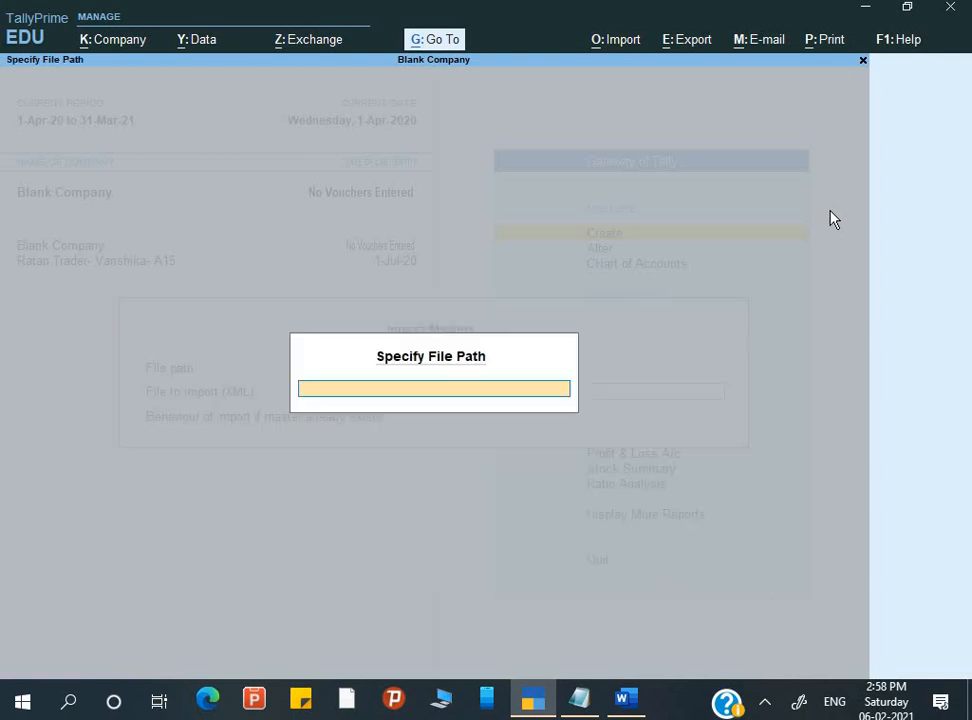
text(C:\Users\deepa\Desktop\tara)
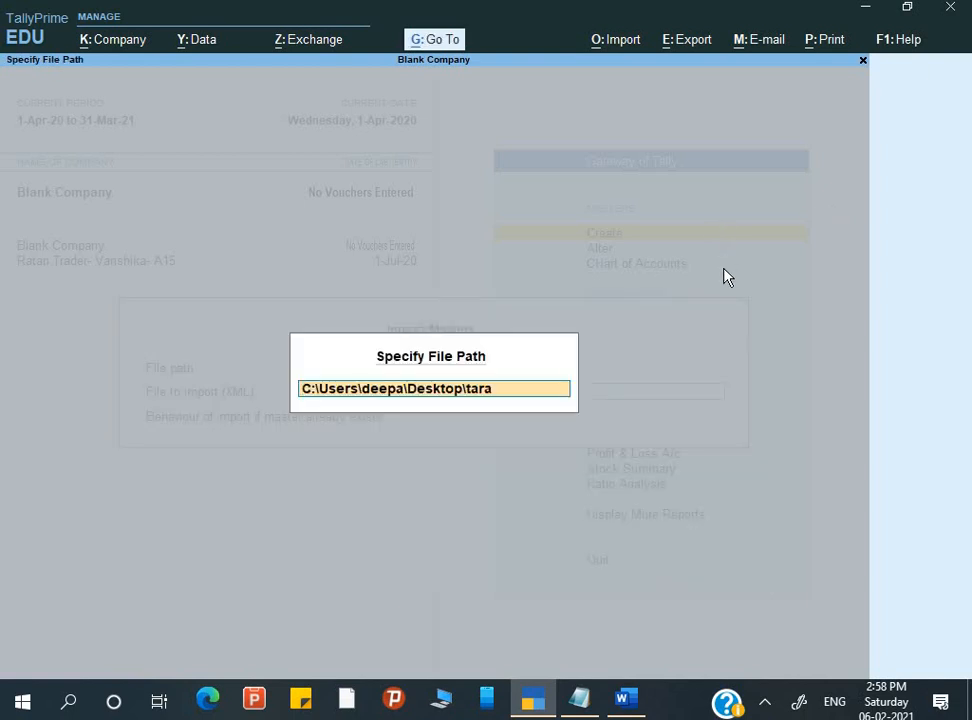
key(Return)
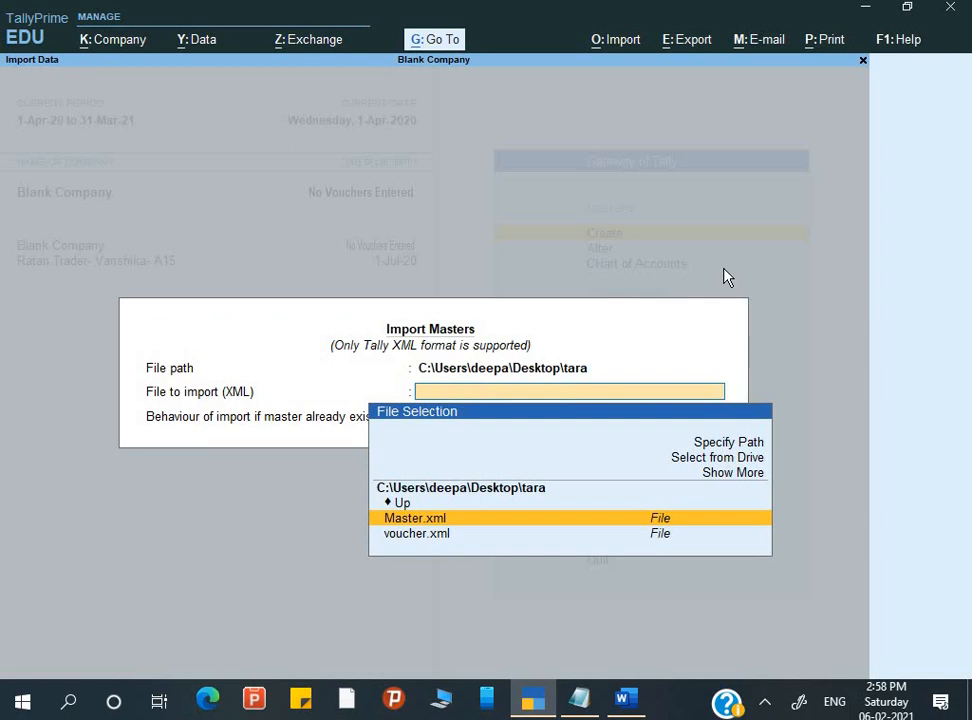
Step: Select Master.xml, pick duplicate handling, and run the masters import
key(Down)
key(Up)
key(Return)
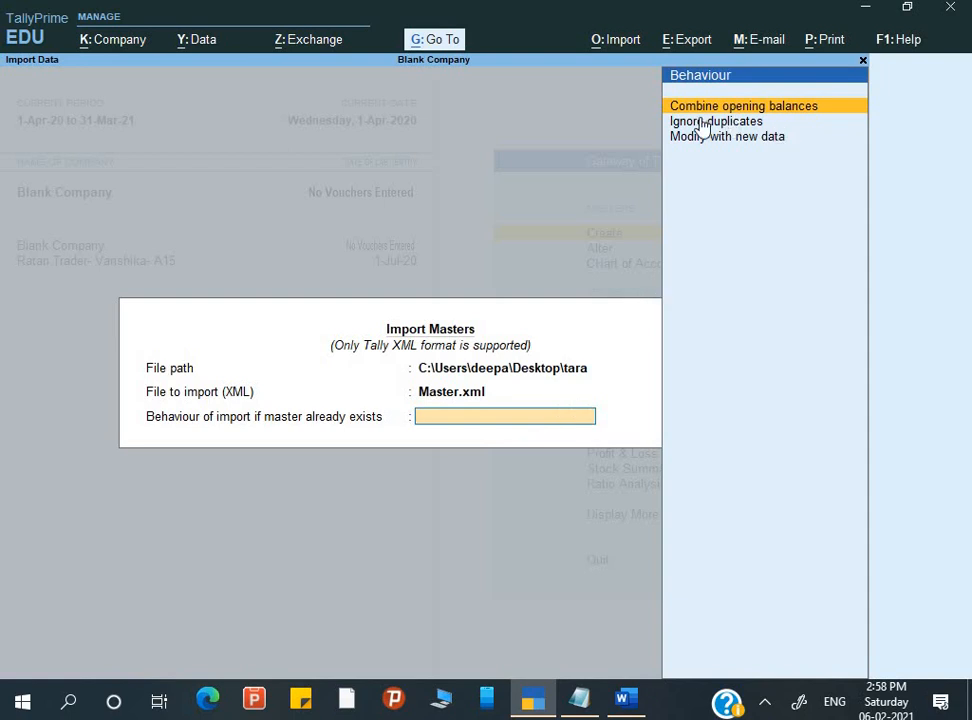
click(752, 121)
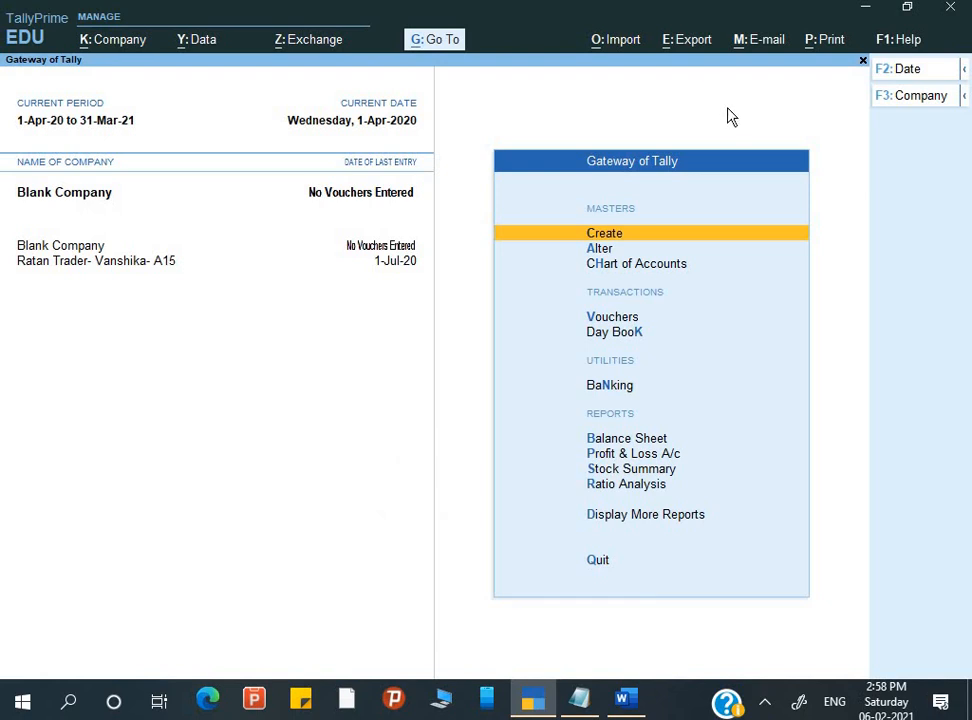
Step: Re-import Master.xml into Blank Company with behaviour set to Modify with new data
key(alt+o)
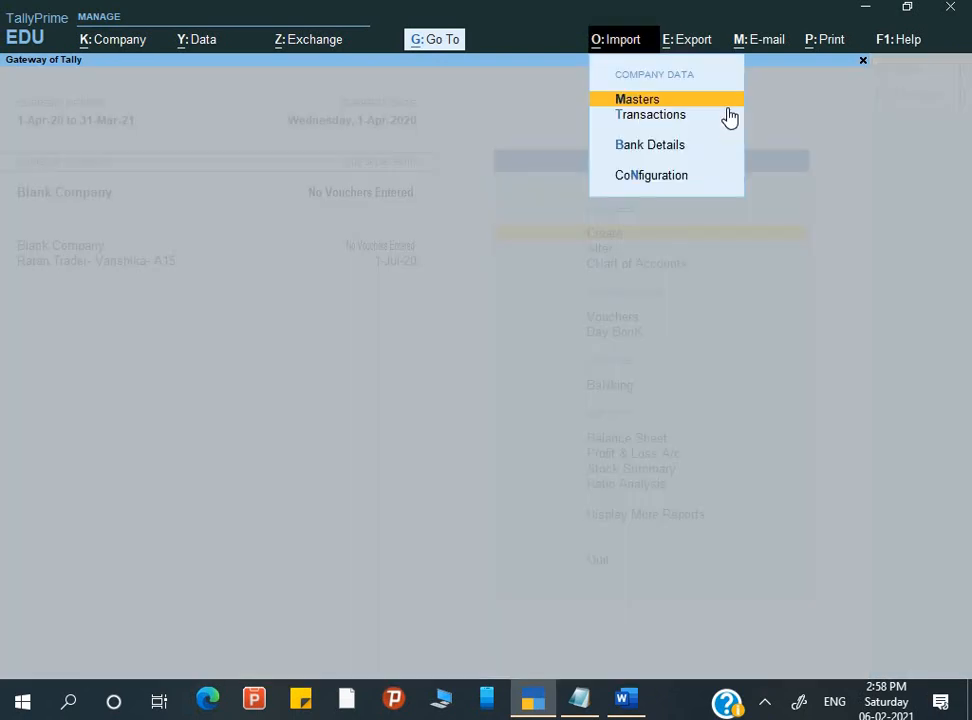
key(Return)
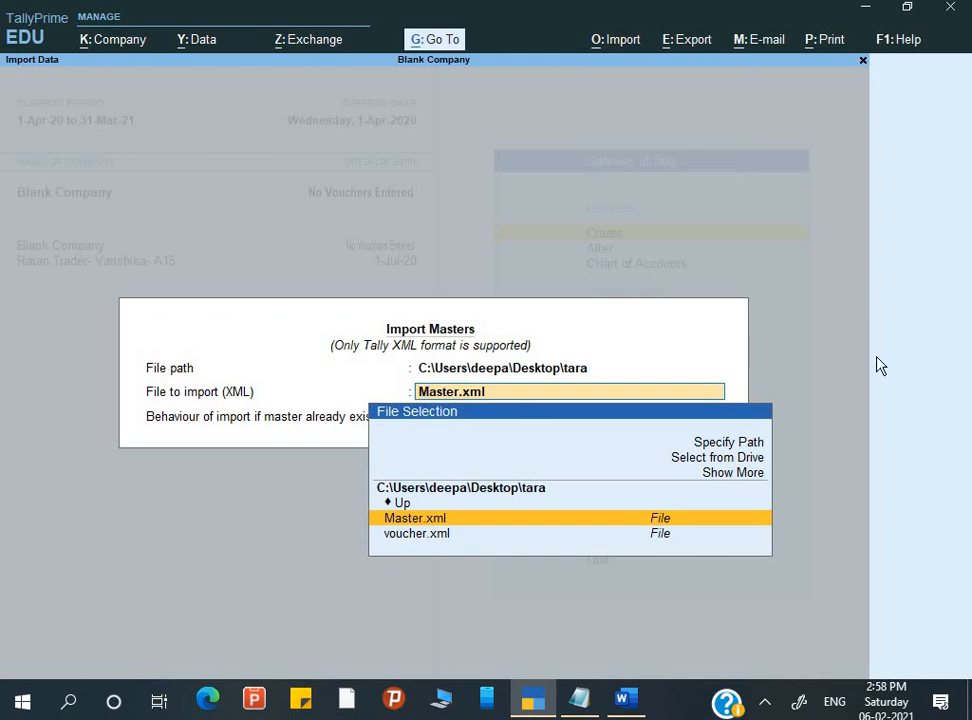
key(Return)
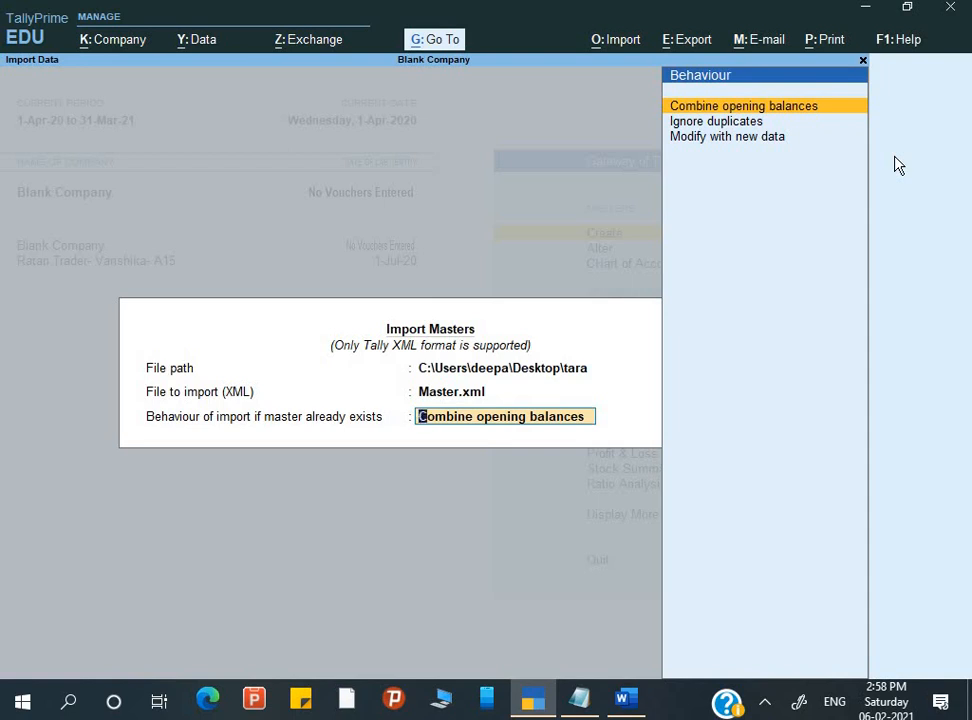
key(Down)
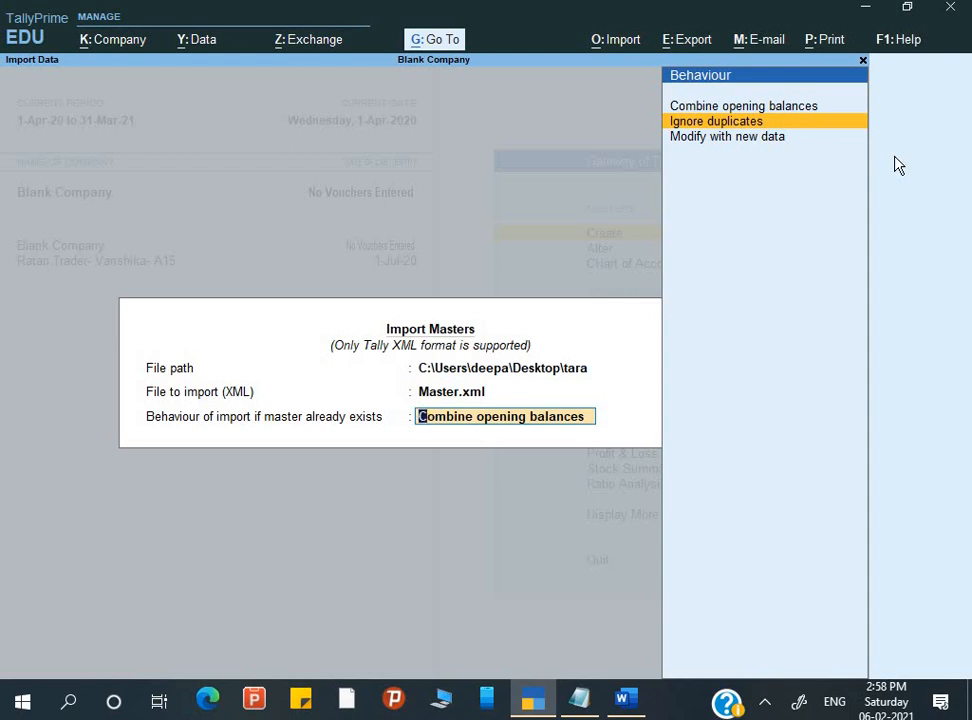
key(Down)
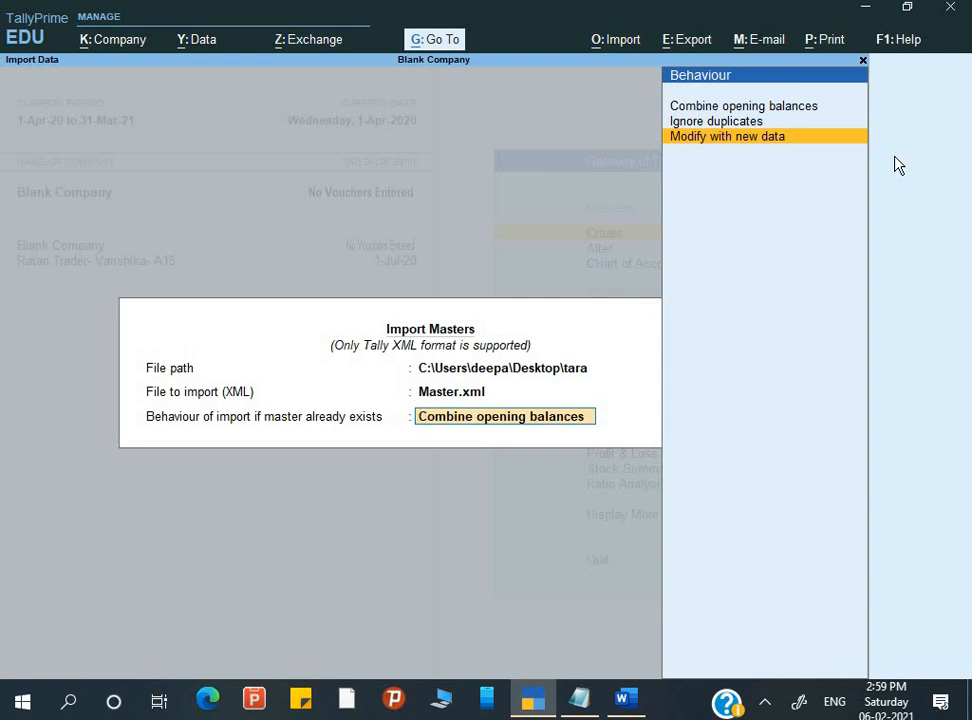
key(Return)
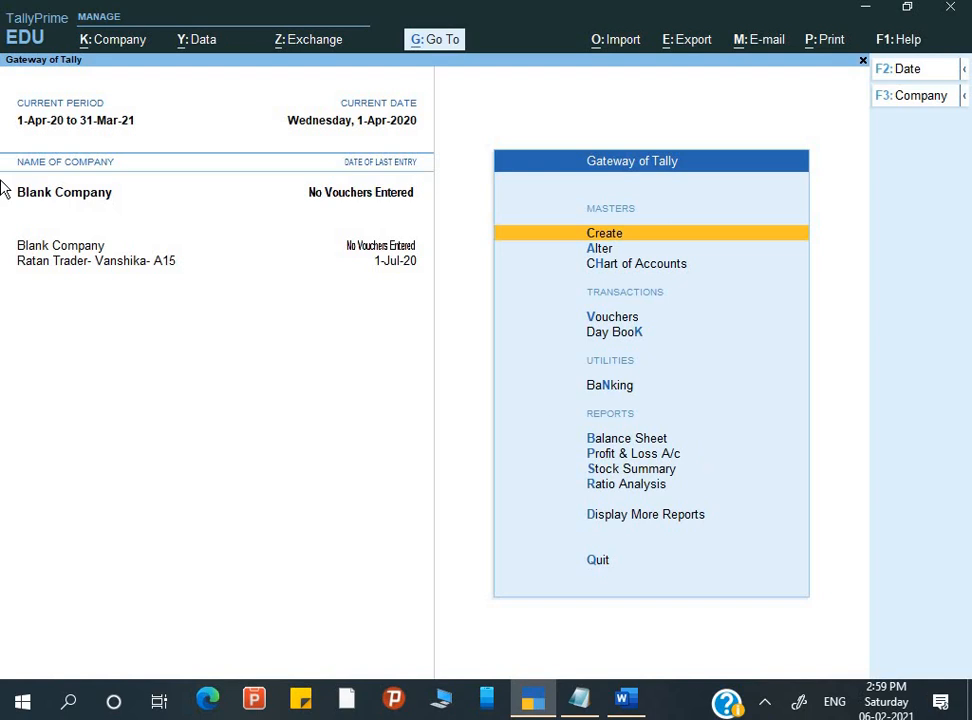
key(Return)
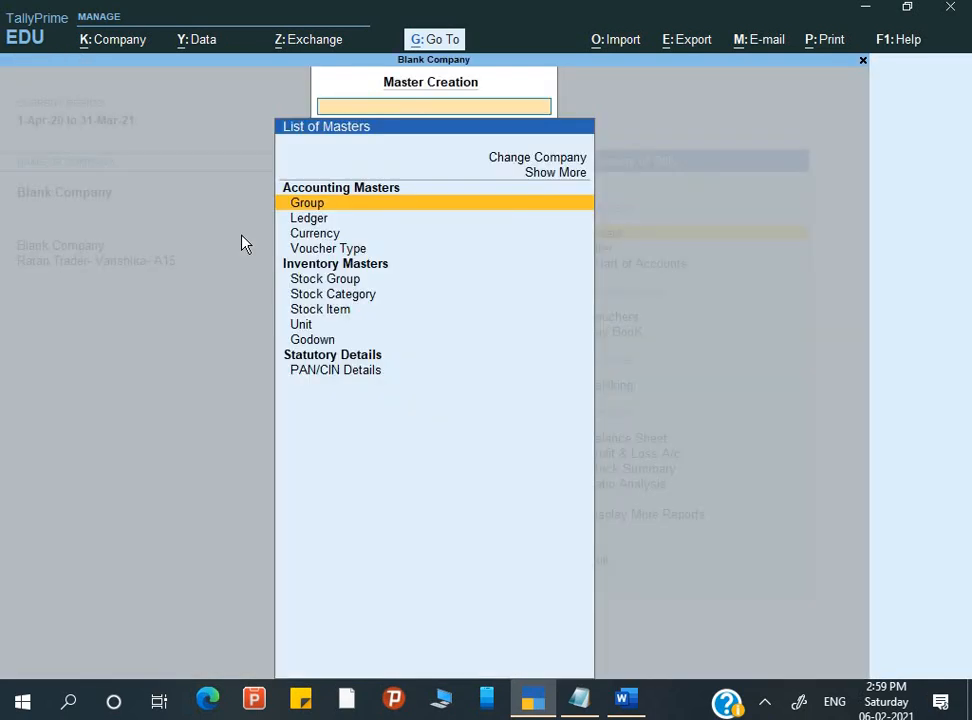
key(Escape)
key(a)
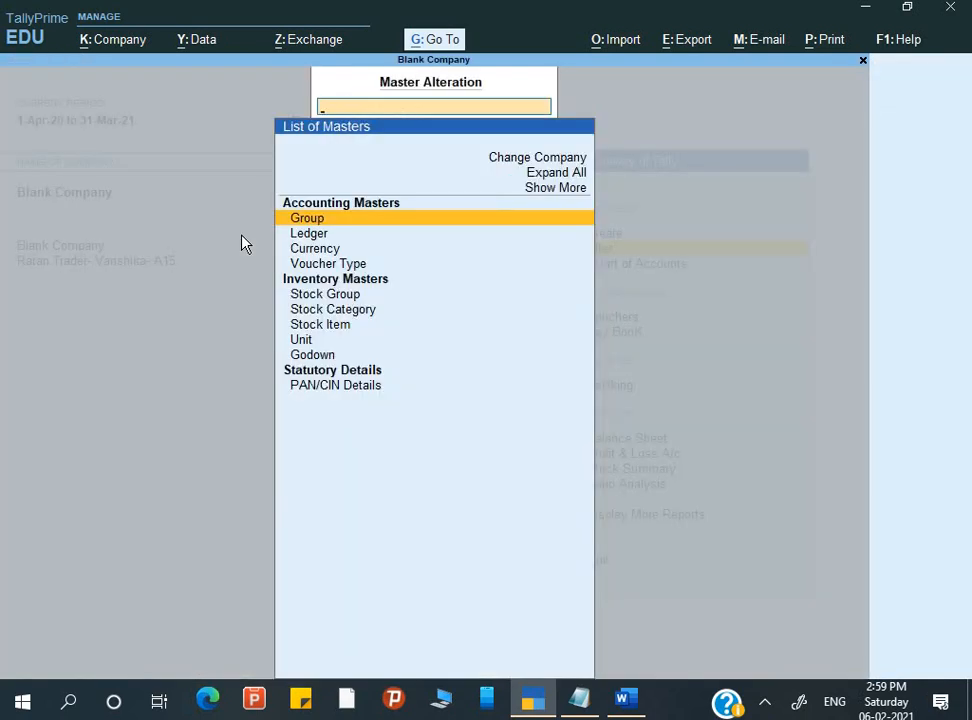
key(Down)
key(Return)
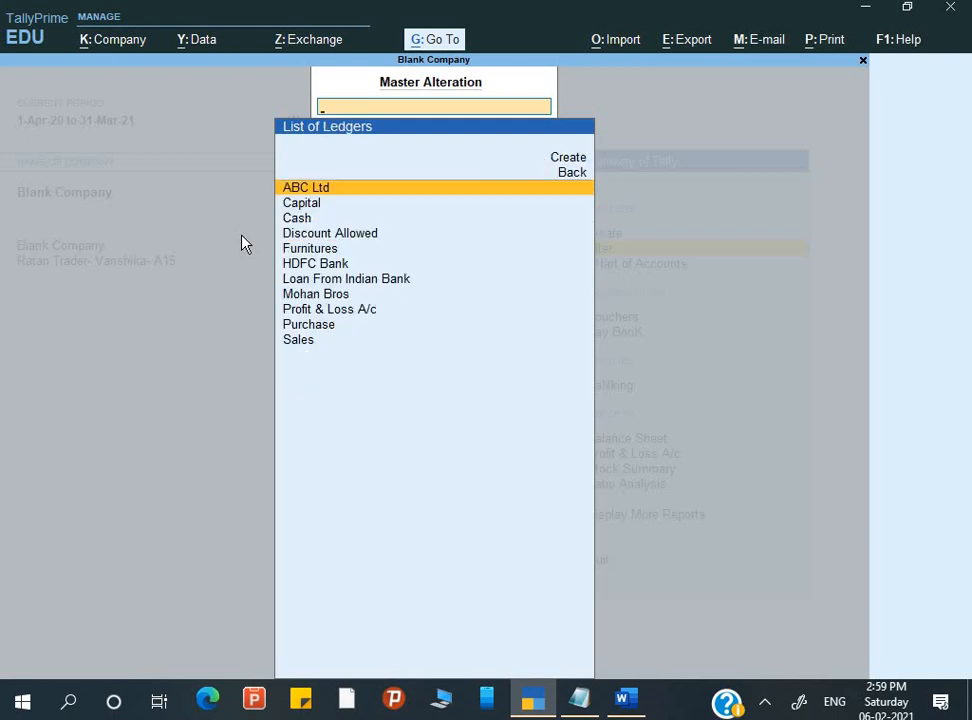
key(Down)
key(Down)
key(Down)
key(Down)
key(Down)
key(Down)
key(Down)
key(Down)
key(Down)
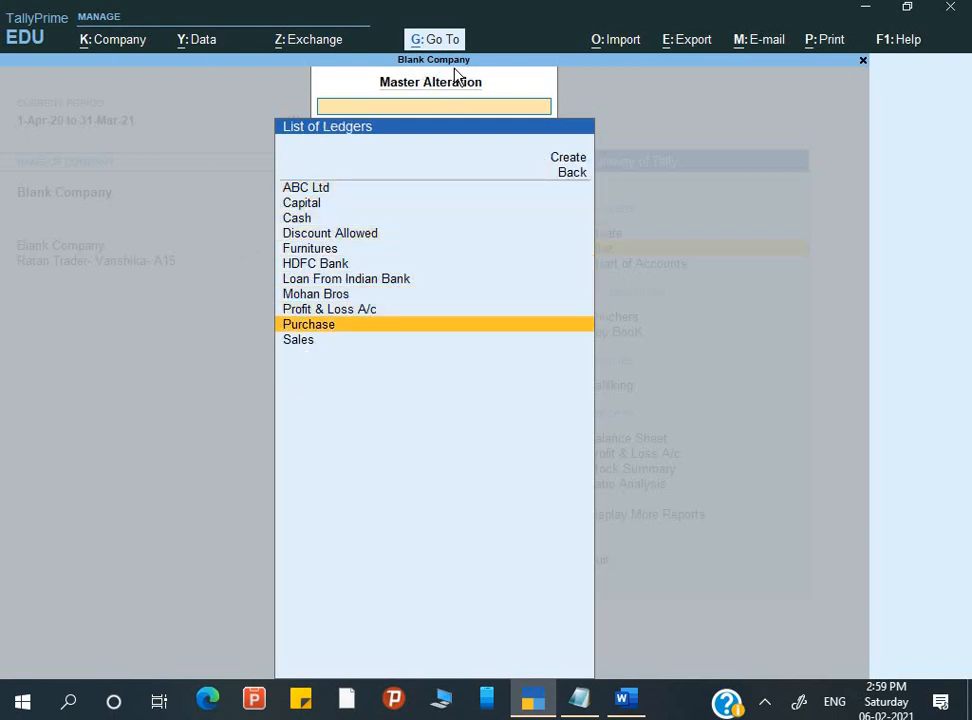
key(Escape)
key(Escape)
key(Up)
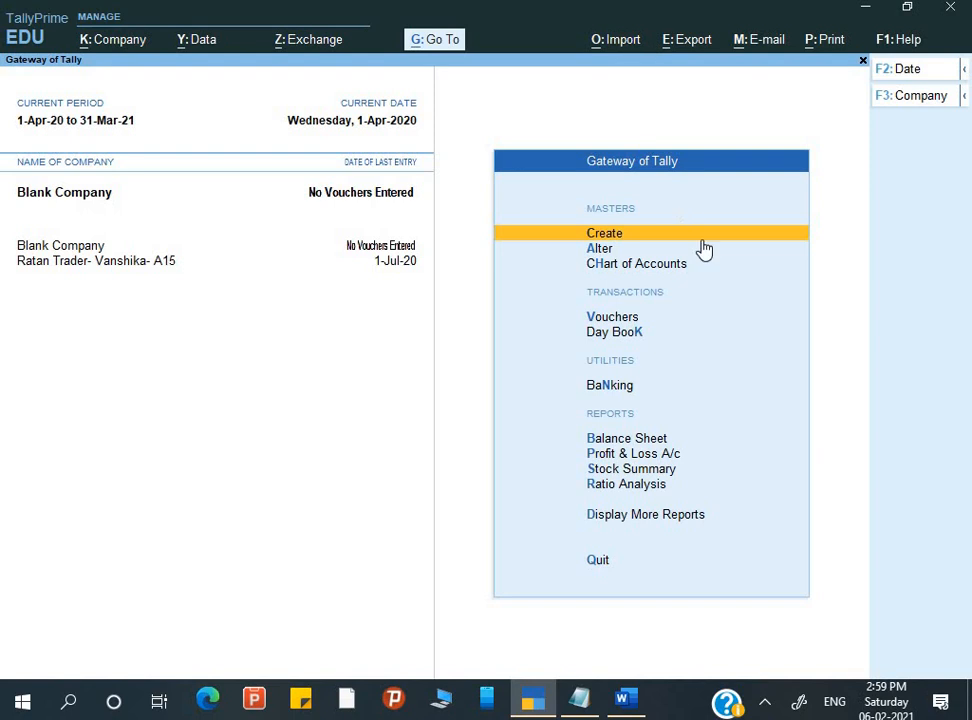
key(alt+o)
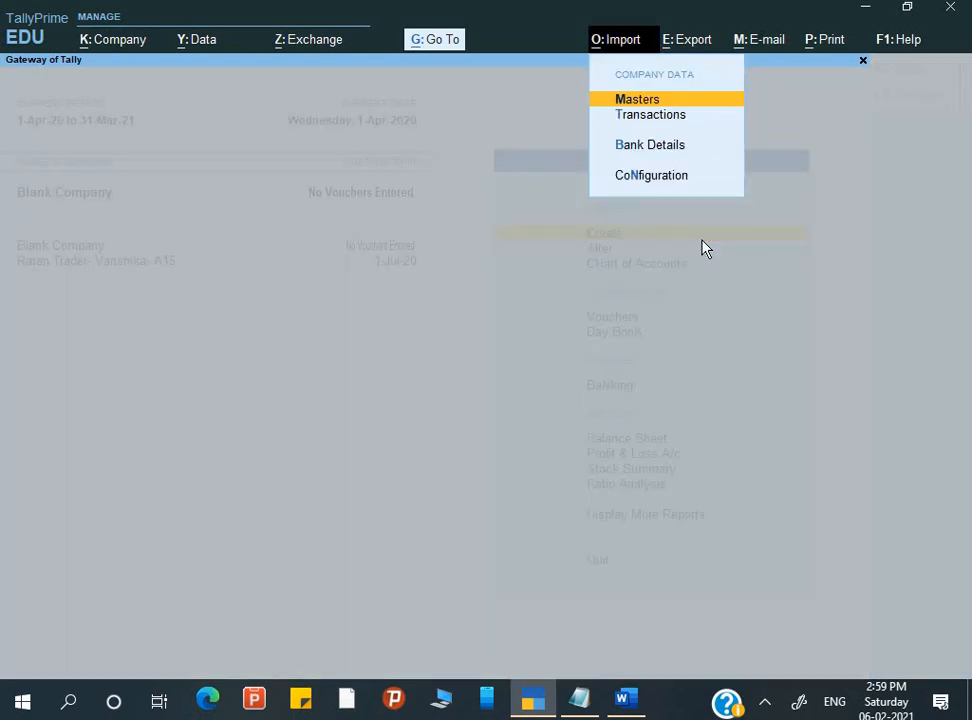
Step: Import the transactions from voucher.xml into Blank Company
key(Down)
key(Return)
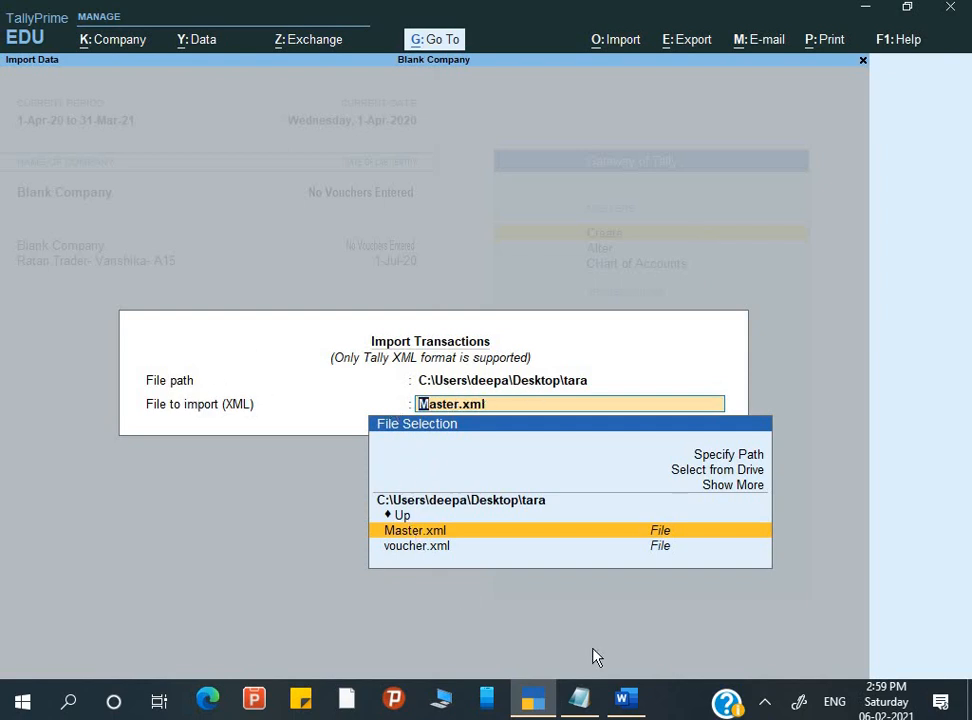
key(Down)
key(Return)
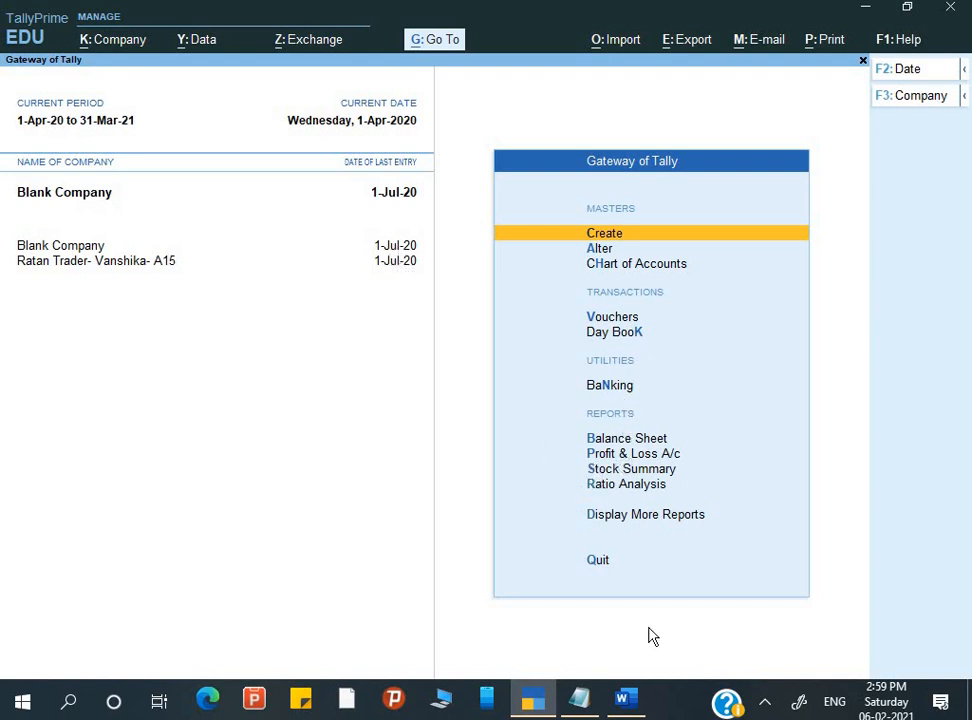
key(Down)
key(Down)
key(Down)
key(Down)
key(Return)
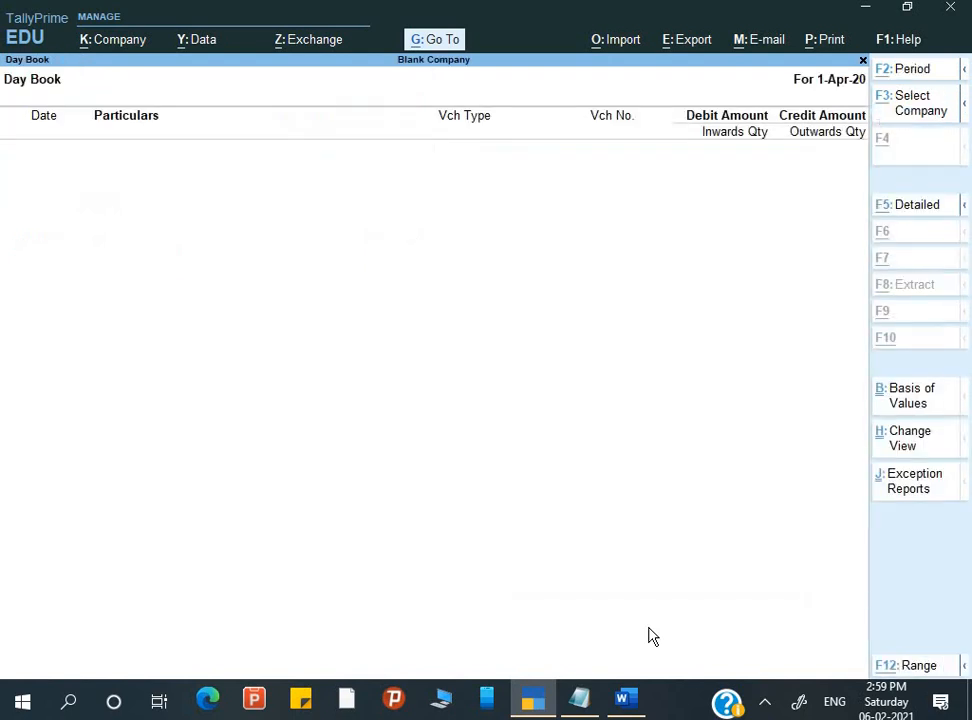
key(F2)
key(Return)
text(1-7-2020)
key(Return)
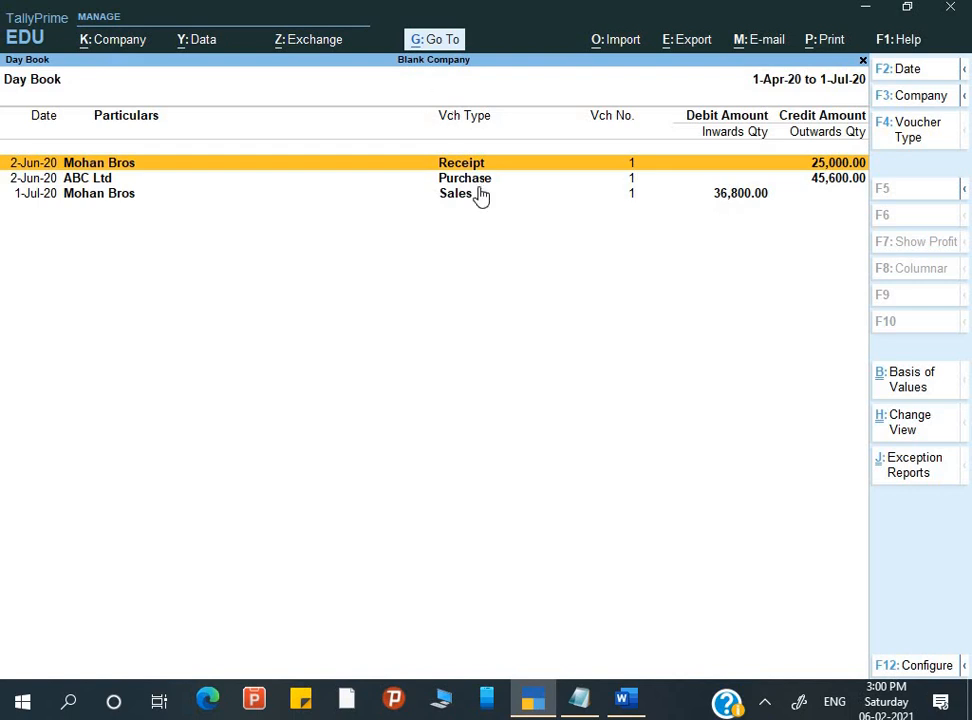
key(Escape)
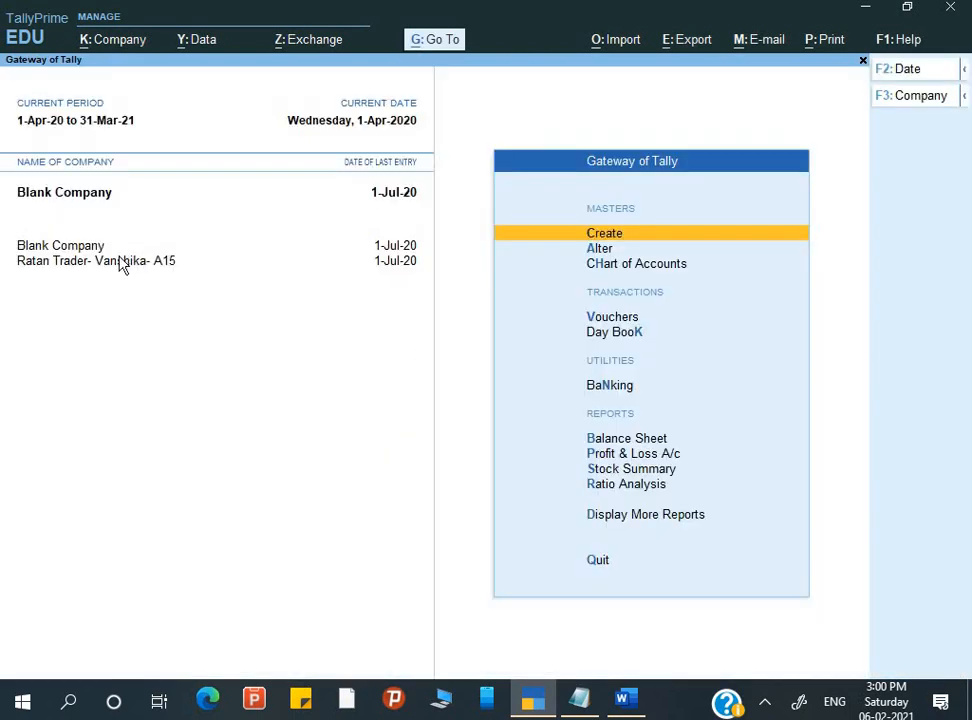
Step: Select Ratan Trader in the Name of Company list as the current company
click(88, 264)
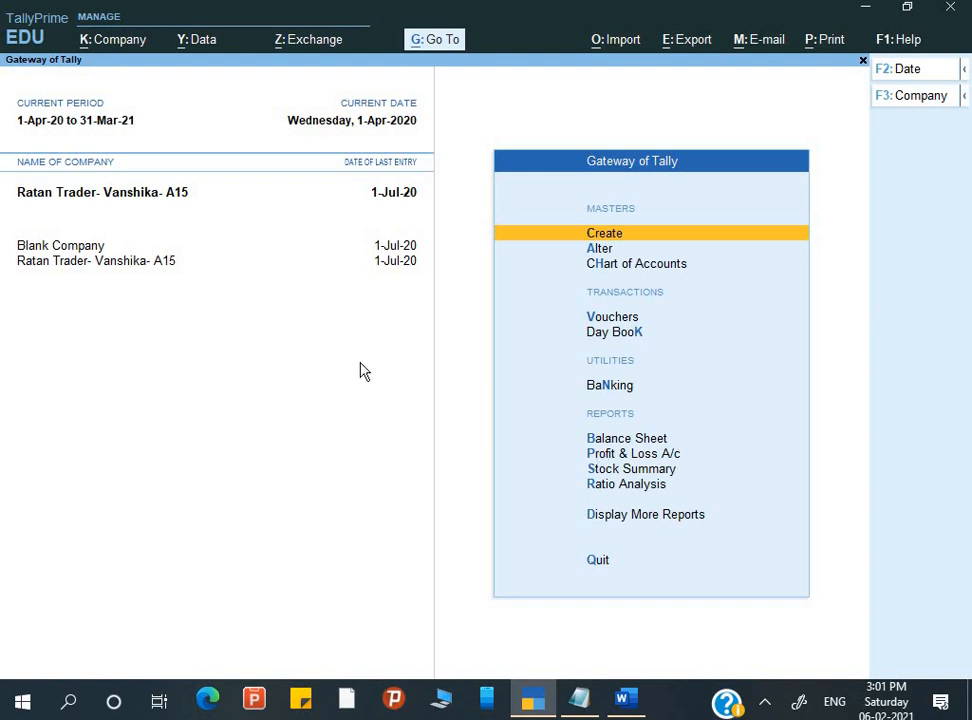
Step: Read tasks 8 and 9 in the Word assignment document, then return to TallyPrime
key(alt+Tab)
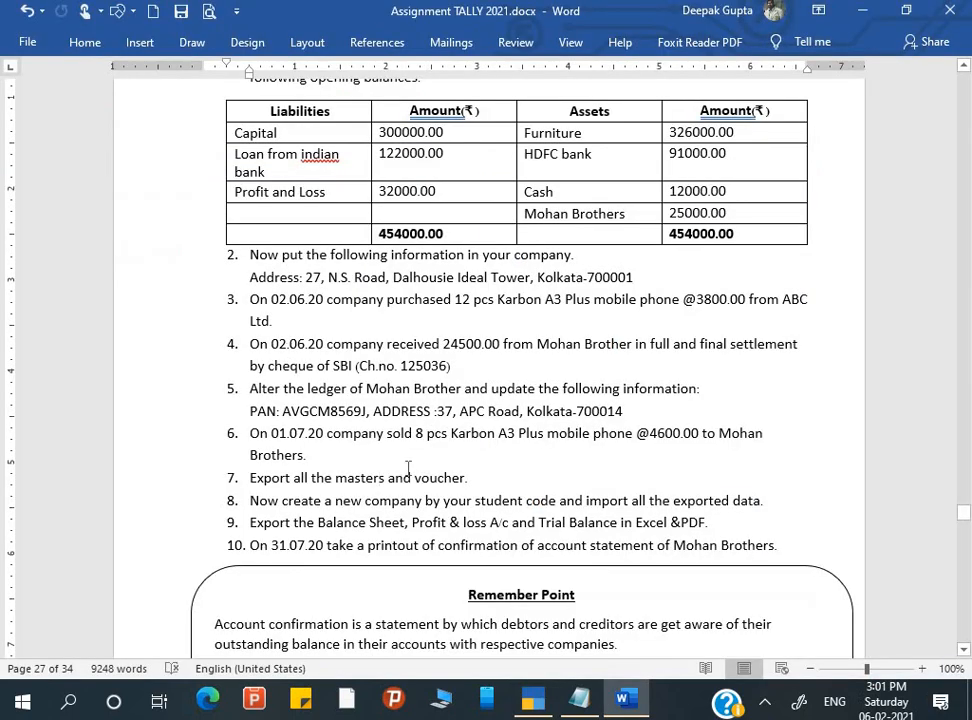
scroll(408, 468, down, 1)
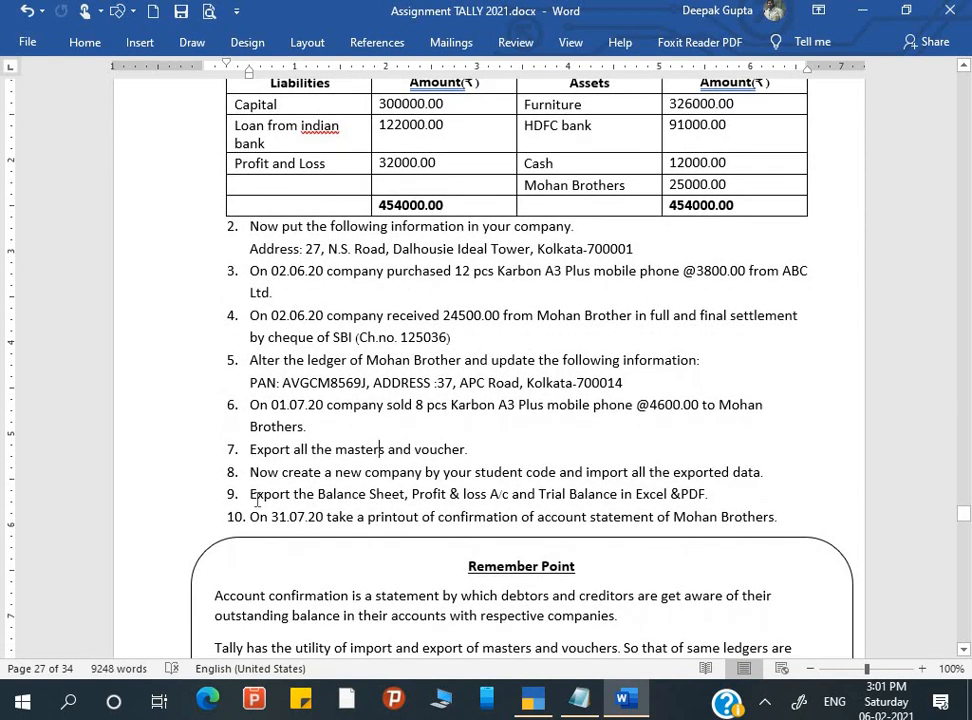
drag(252, 494, 716, 495)
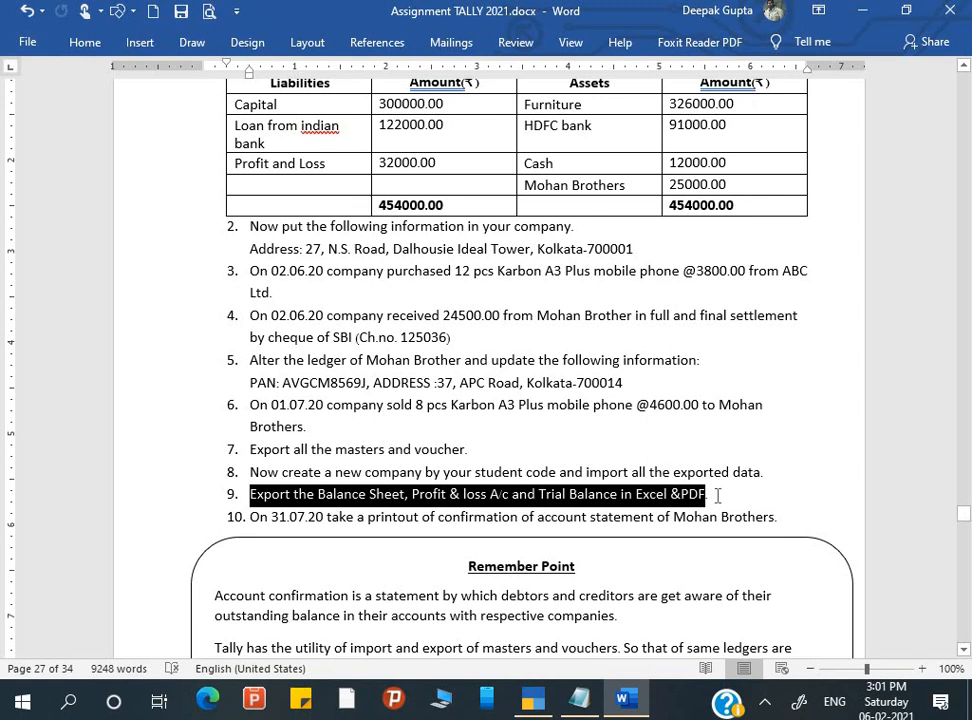
click(632, 492)
key(alt+Tab)
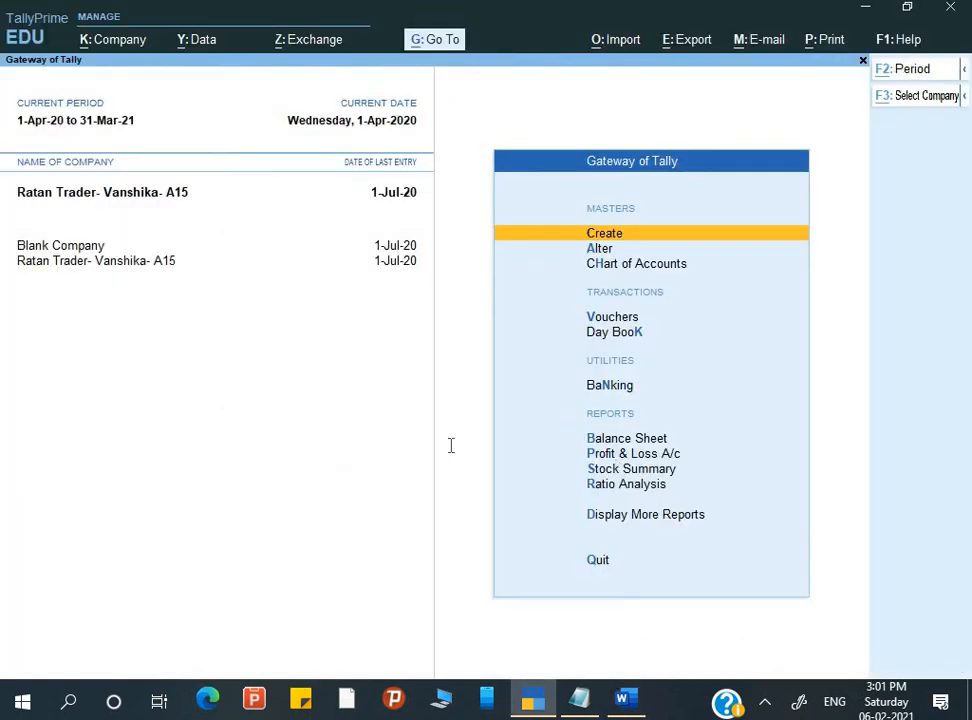
key(alt+Tab)
click(785, 471)
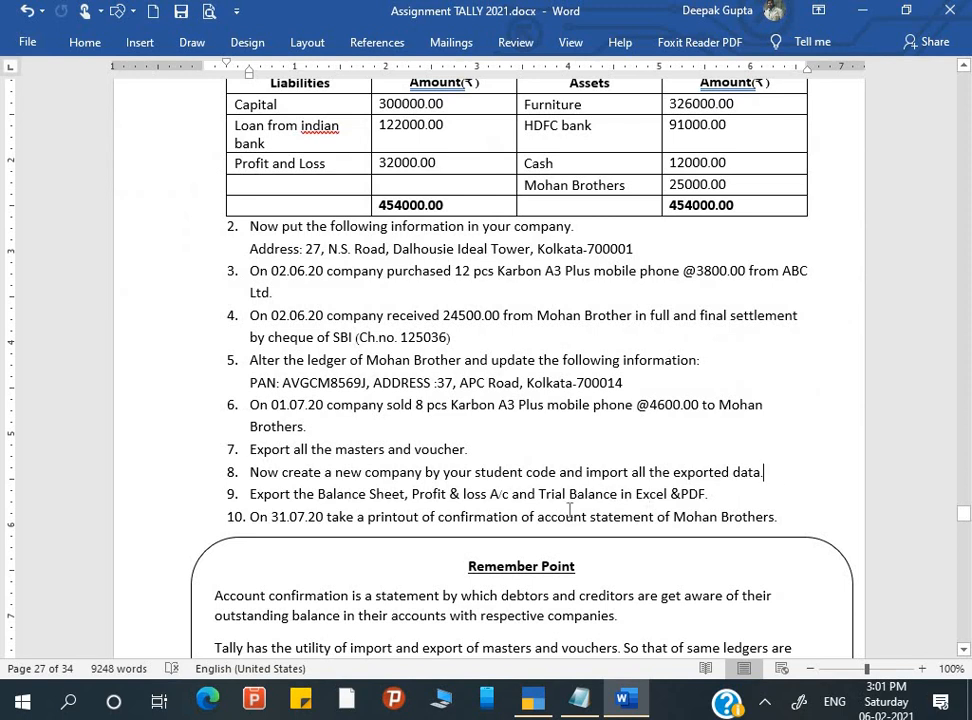
key(alt+Tab)
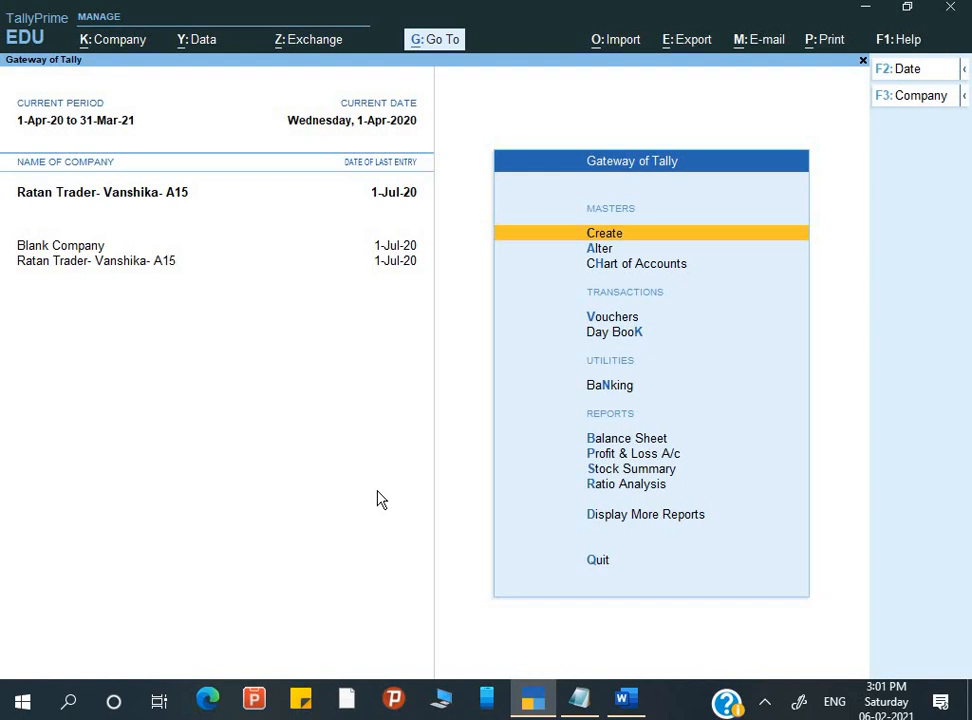
Step: Shut Blank Company with Alt+F3
key(alt)
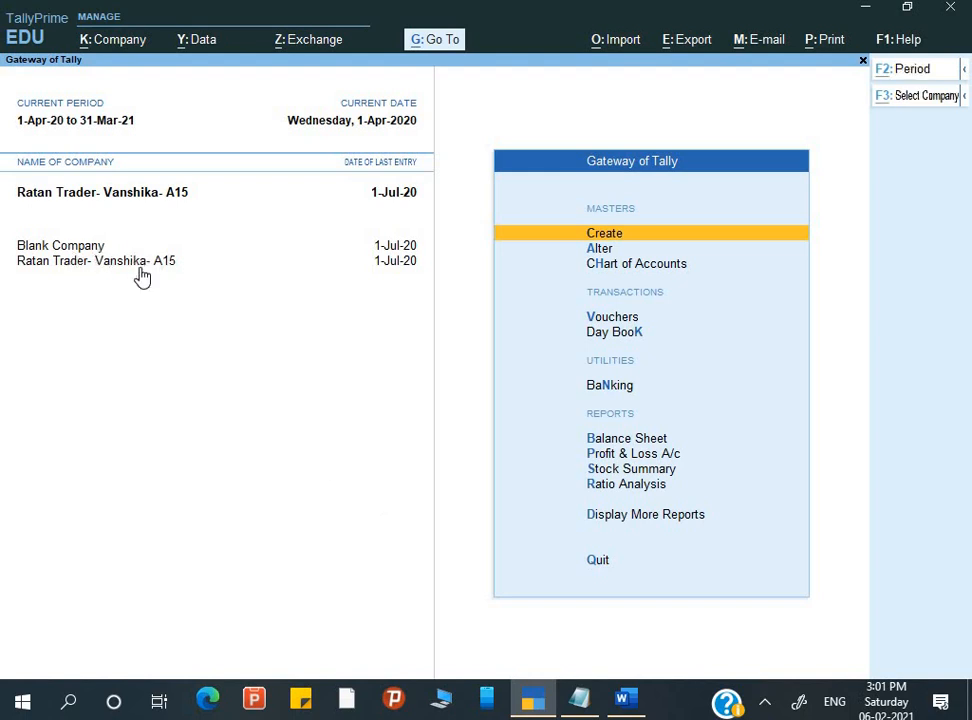
key(alt+F3)
key(y)
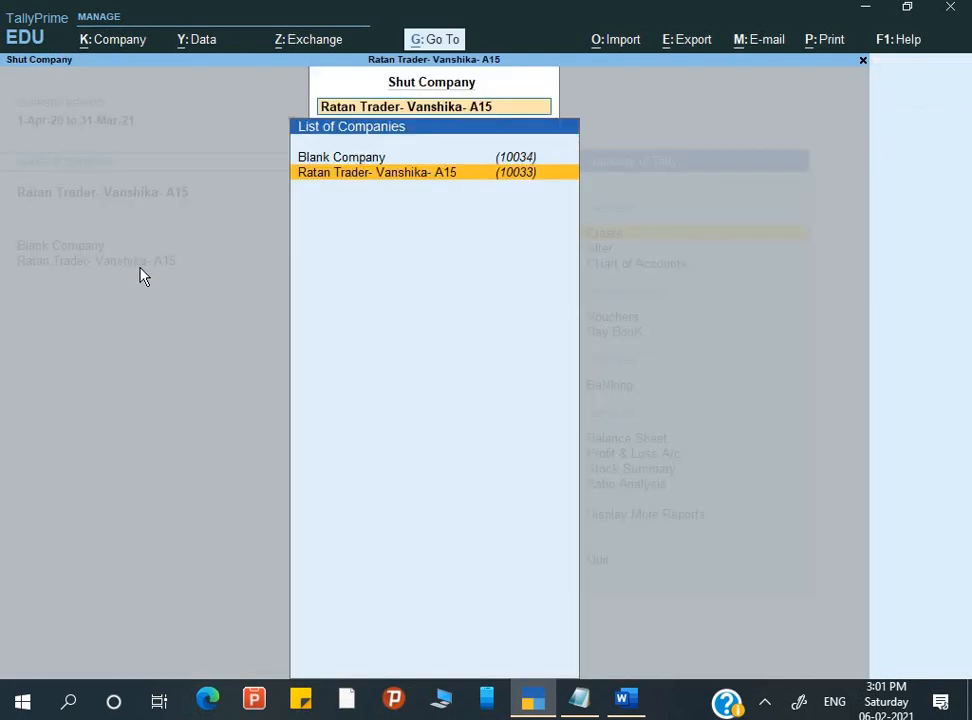
key(Up)
key(Return)
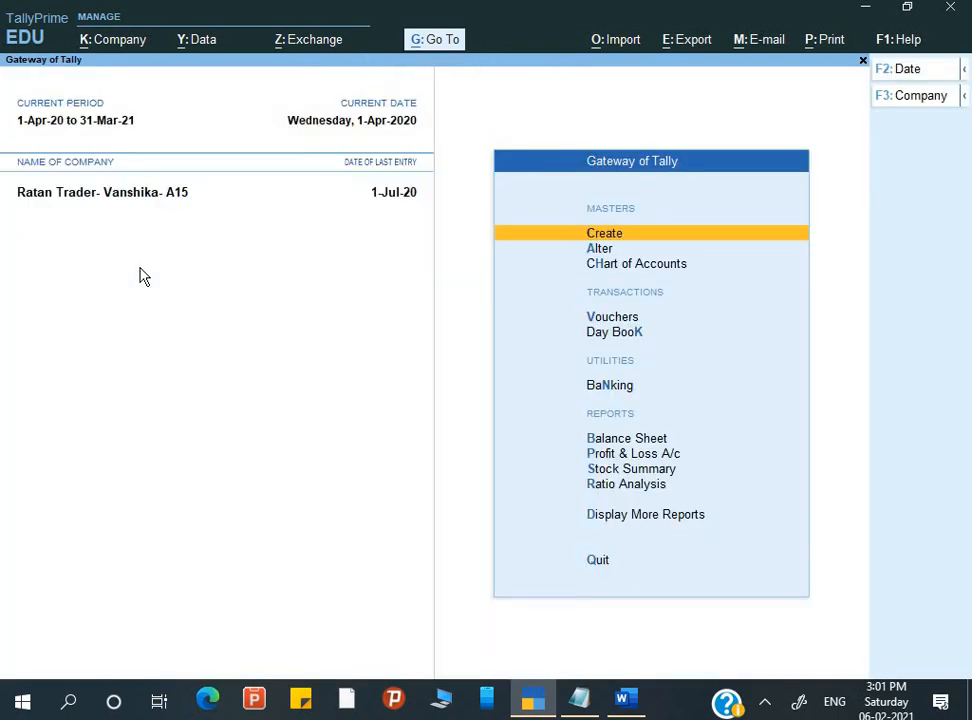
Step: Load DEEPTI Set 1 from the list of stored companies
key(alt+k)
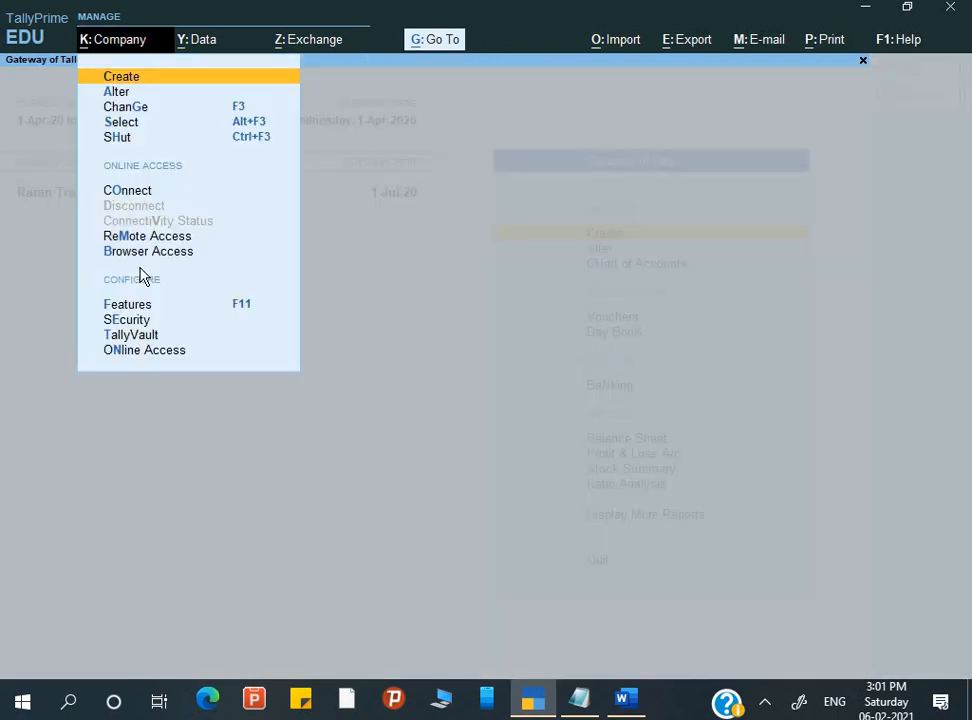
key(Down)
key(Down)
key(Return)
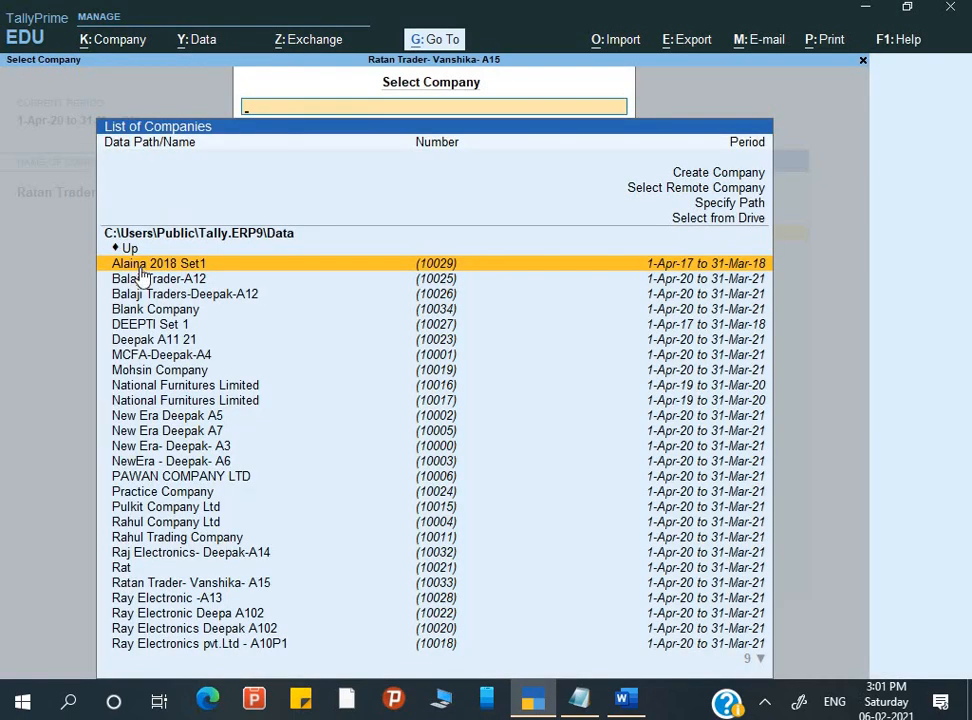
key(Down)
key(Down)
key(Down)
key(Down)
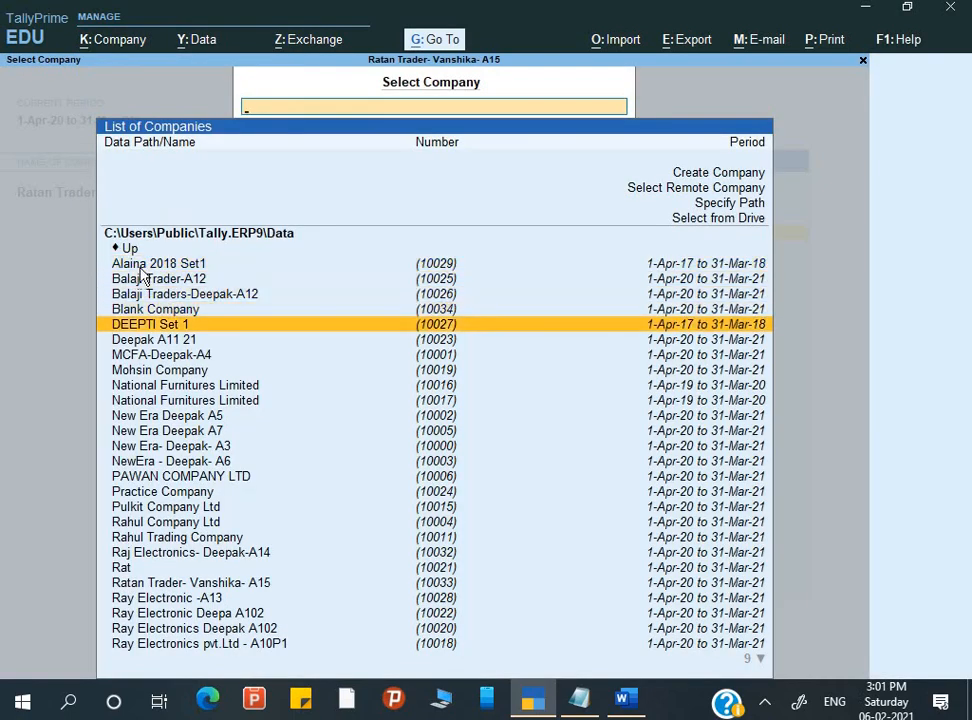
key(Return)
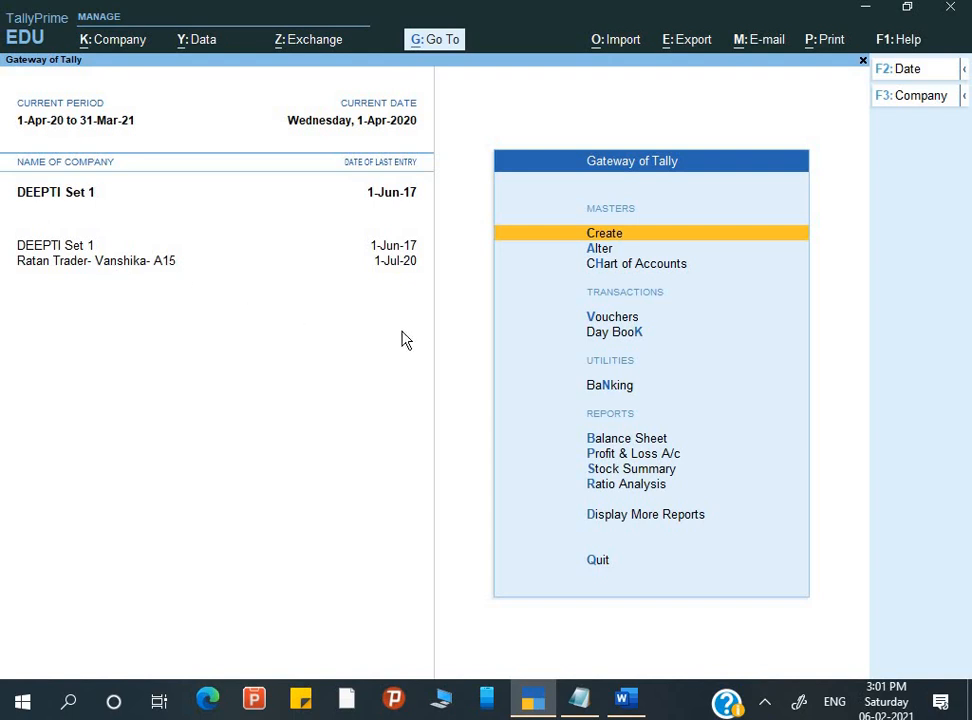
Step: Make Ratan Trader current, open its HDFC Bank ledger for alteration, and bring up Change Company
click(51, 264)
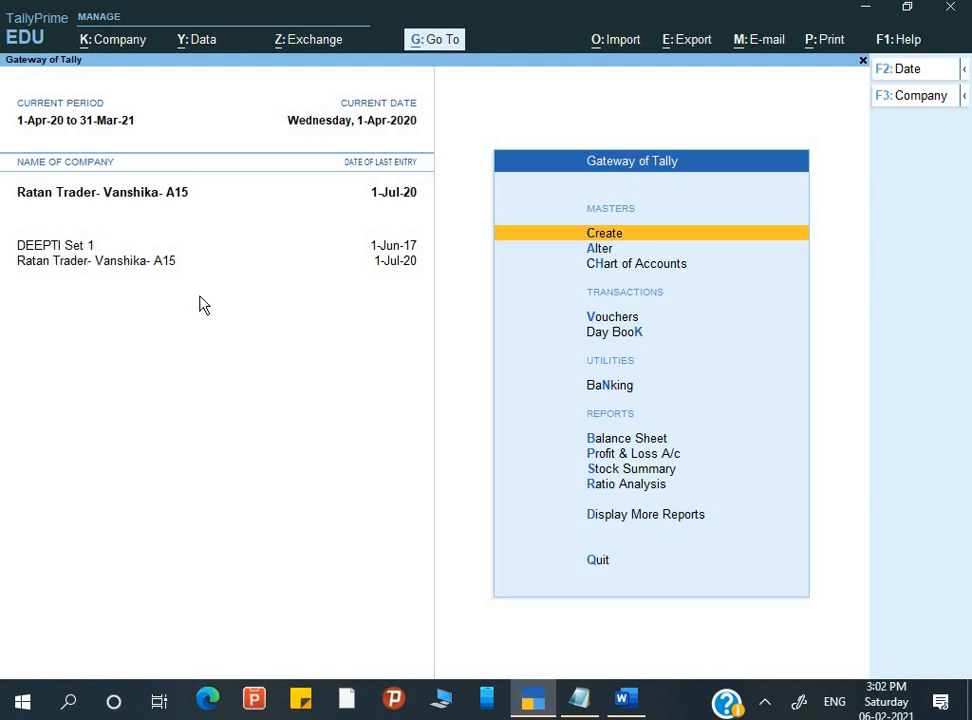
key(Down)
key(Down)
key(Down)
key(Down)
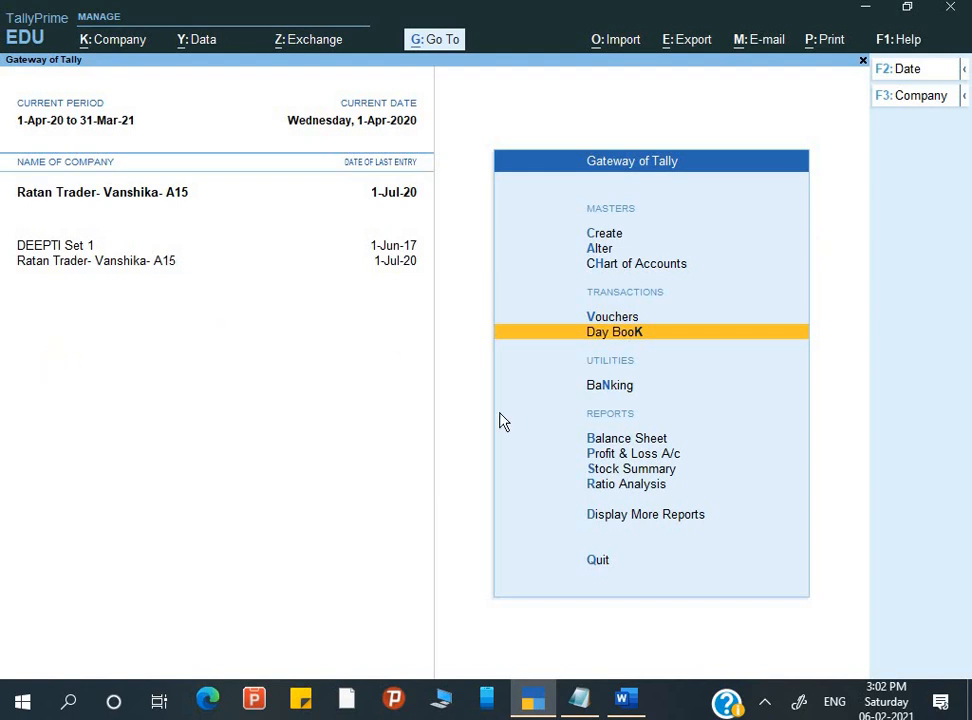
key(Up)
key(Up)
key(Up)
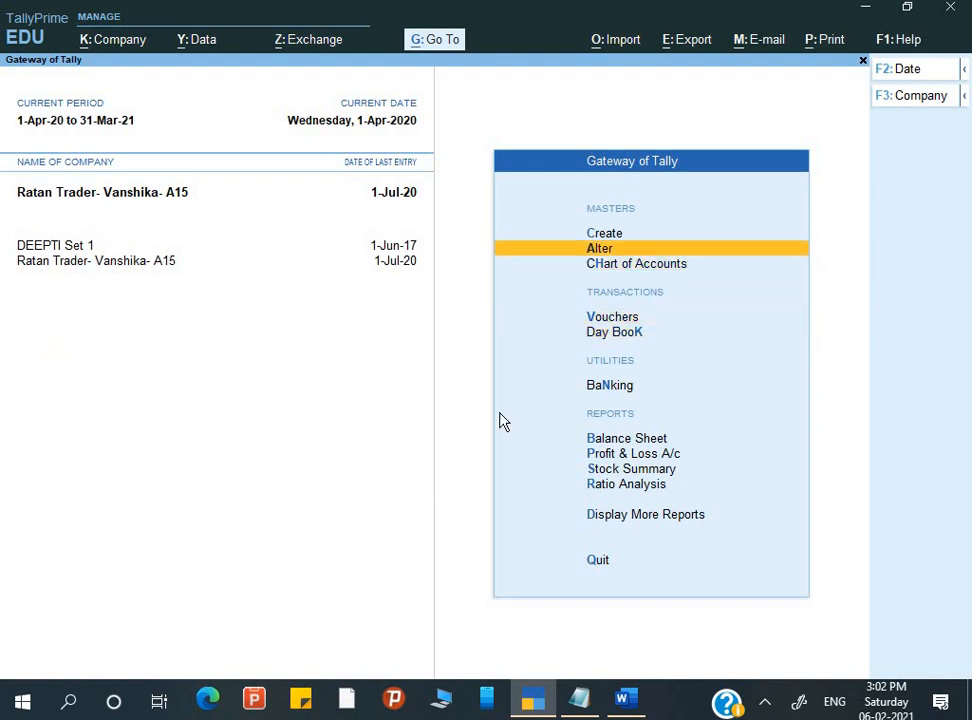
key(Return)
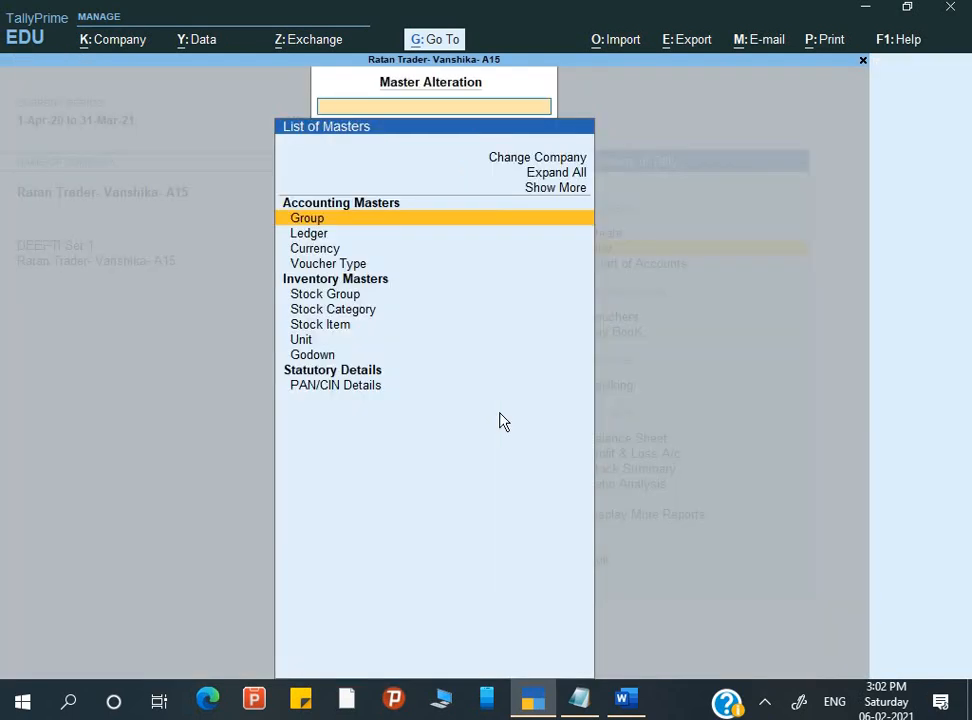
key(Down)
key(Return)
key(Down)
key(Down)
key(Down)
key(Down)
key(Down)
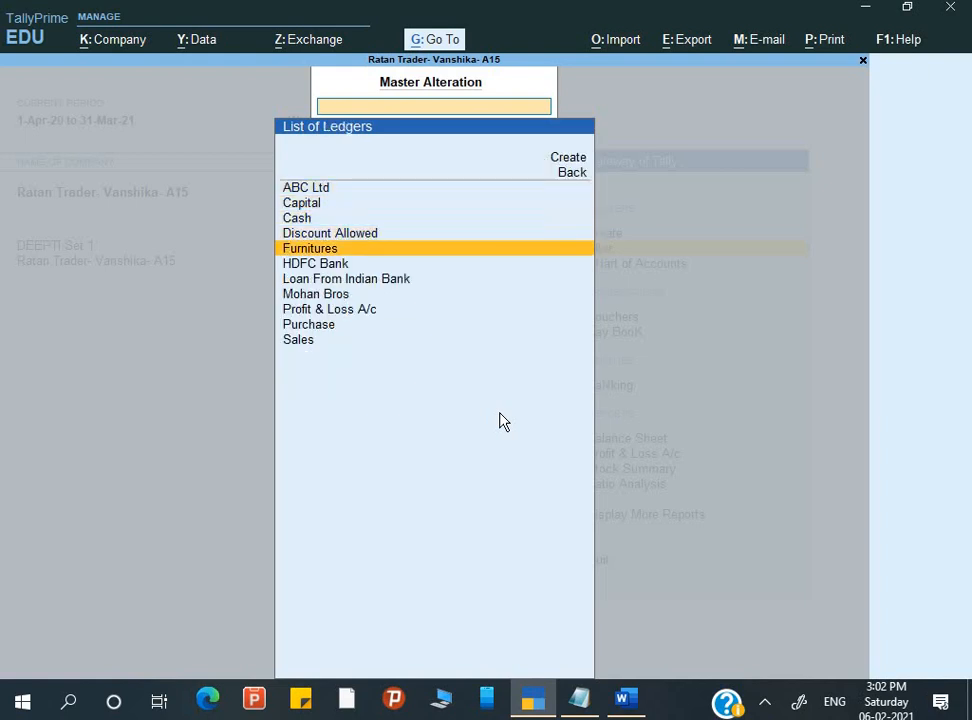
key(Return)
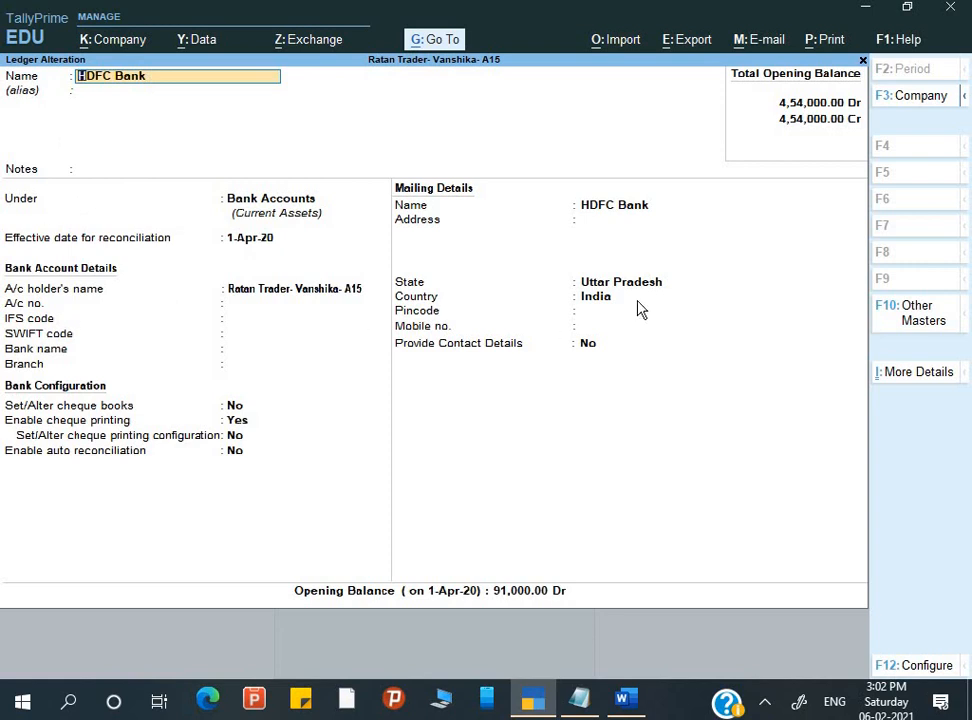
click(909, 108)
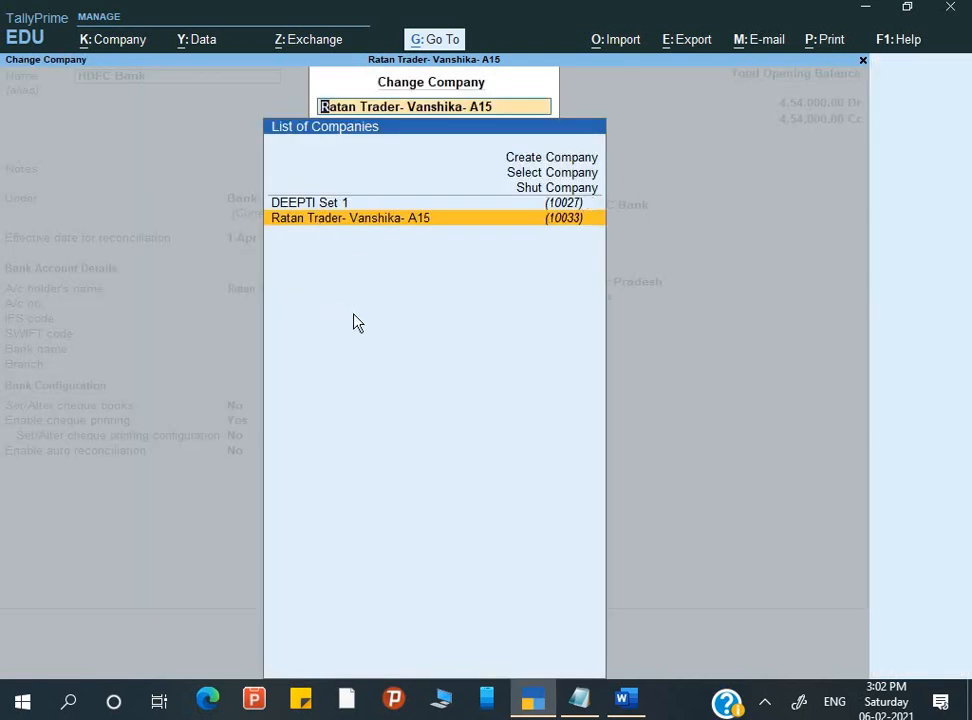
Step: Switch the ledger to DEEPTI Set 1, set Bank name to Not Applicable, and save HDFC Bank
key(Up)
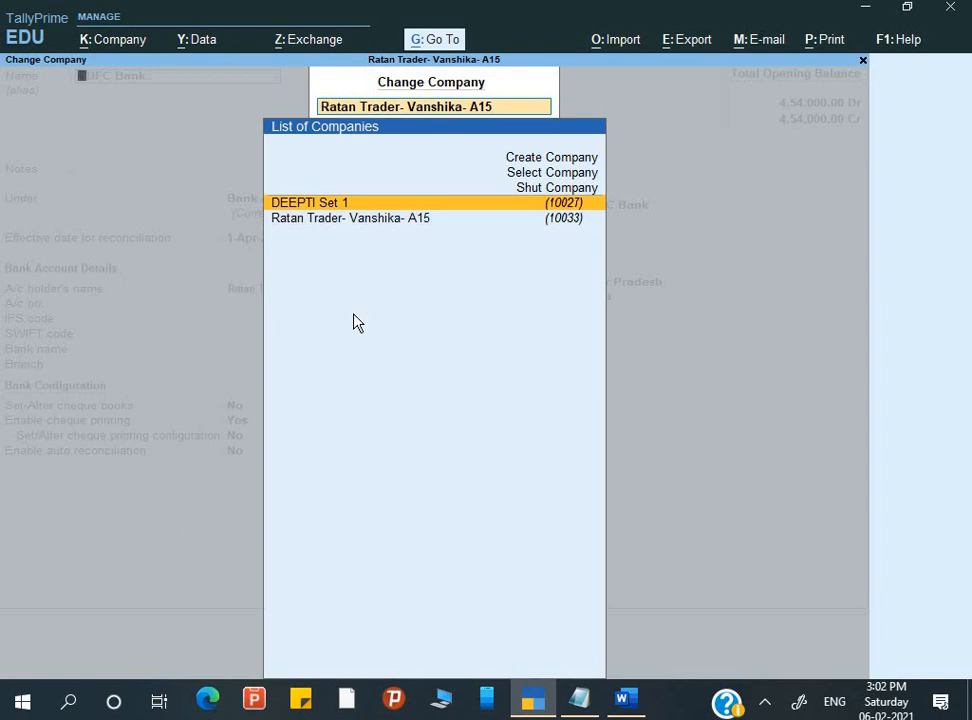
key(Return)
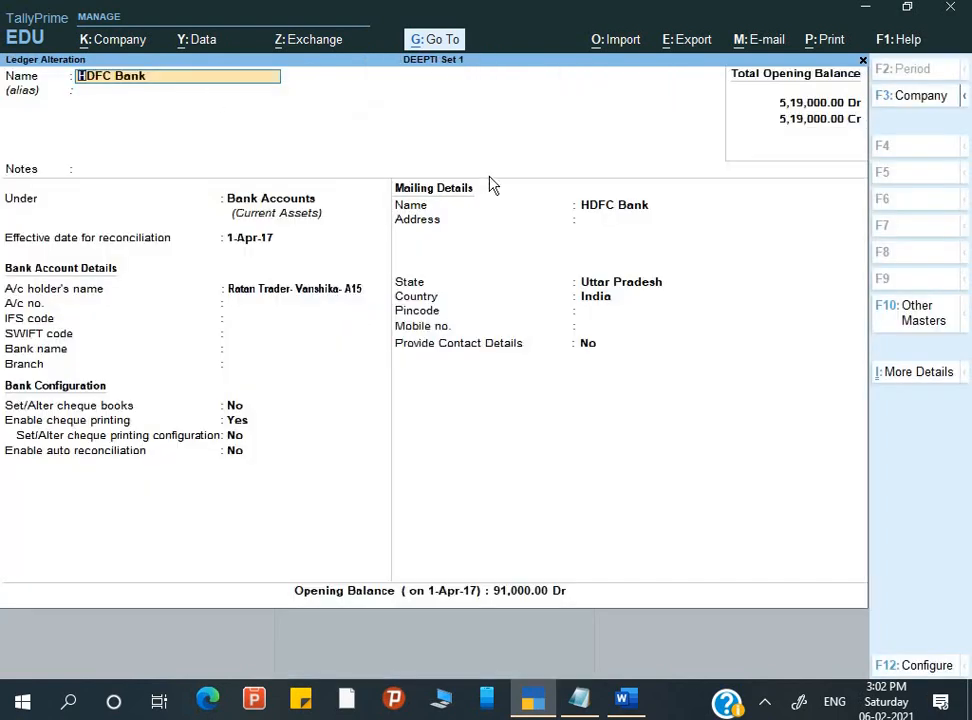
key(Return)
key(Return)
key(Return)
key(Return)
key(Return)
key(Return)
key(Return)
key(Return)
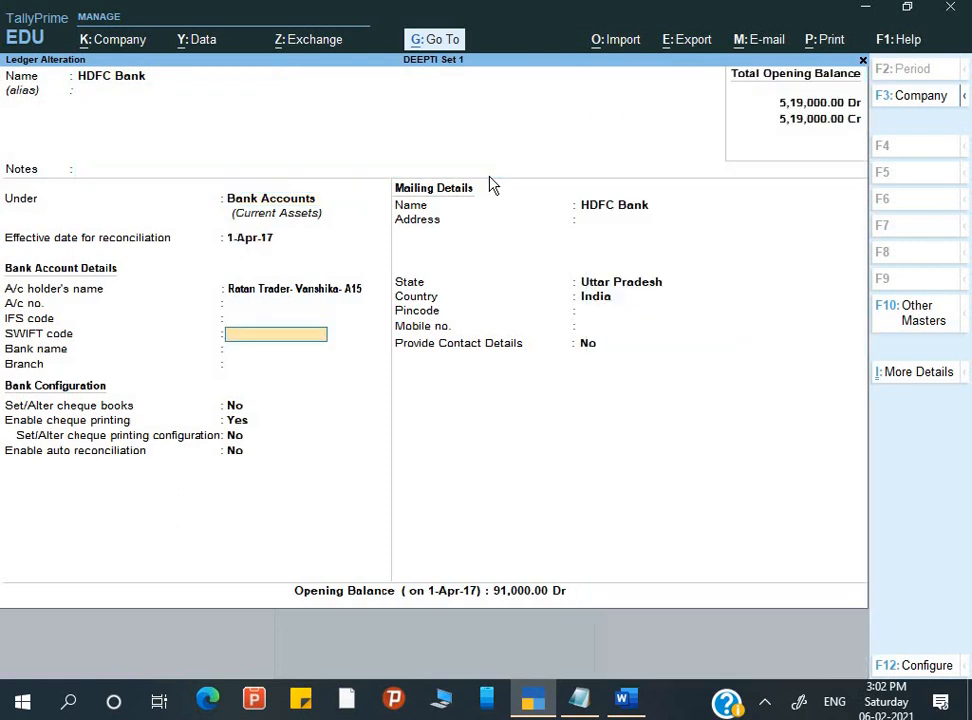
key(Return)
key(Return)
key(Return)
key(Return)
key(Return)
key(Return)
key(Return)
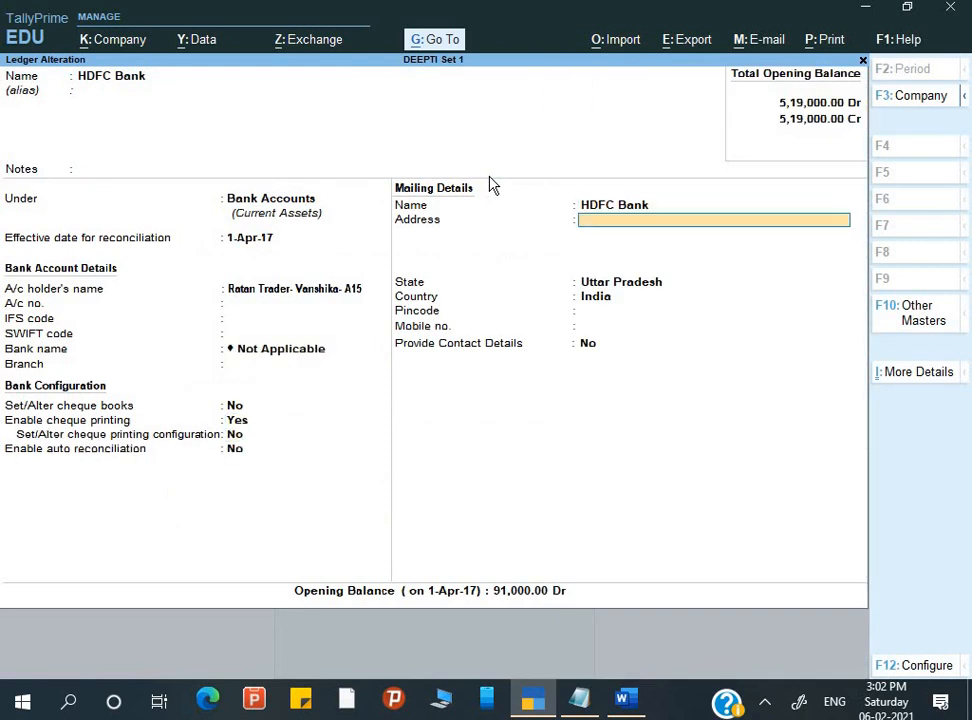
key(Return)
key(Return)
key(Return)
key(Return)
key(Return)
key(Return)
key(Return)
key(Return)
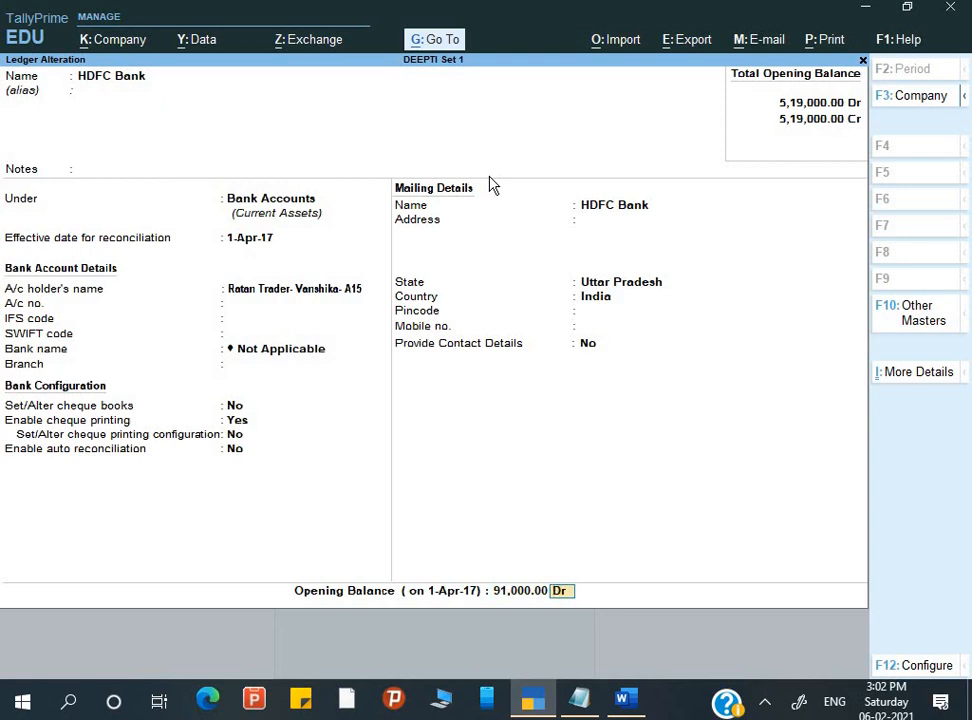
key(Return)
click(488, 176)
key(y)
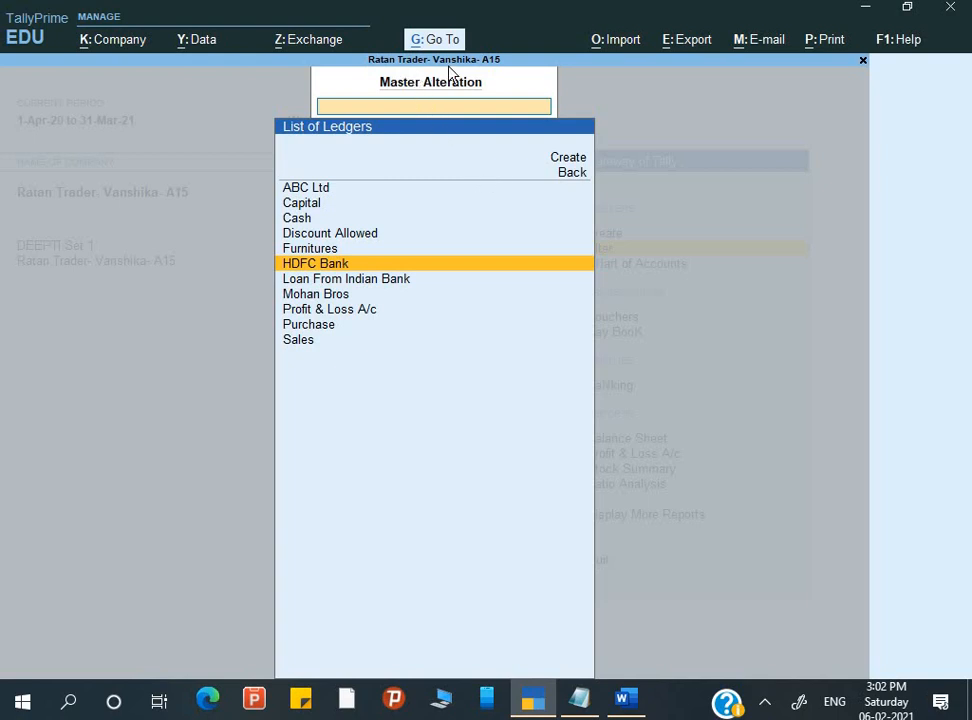
key(Escape)
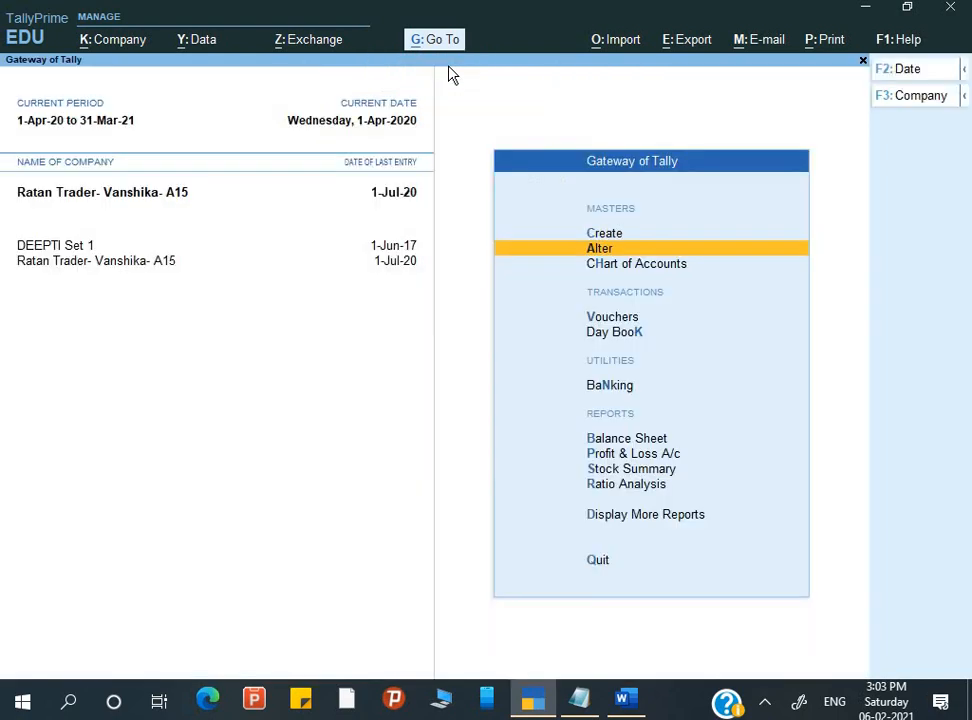
Step: Make DEEPTI Set 1 current and open its HDFC Bank ledger for alteration
key(Up)
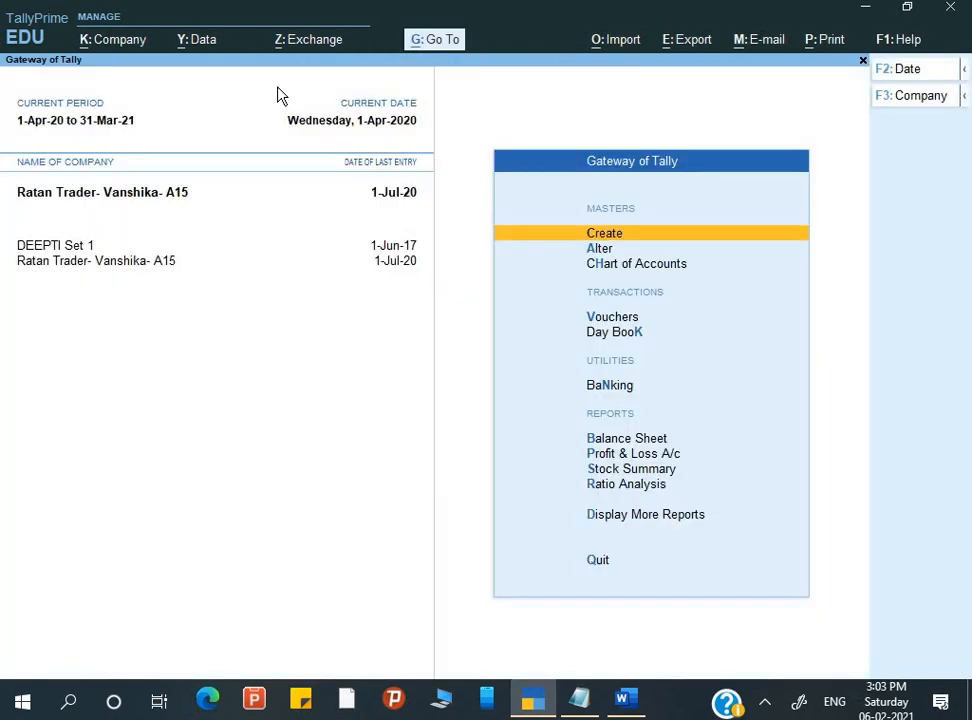
click(68, 250)
key(a)
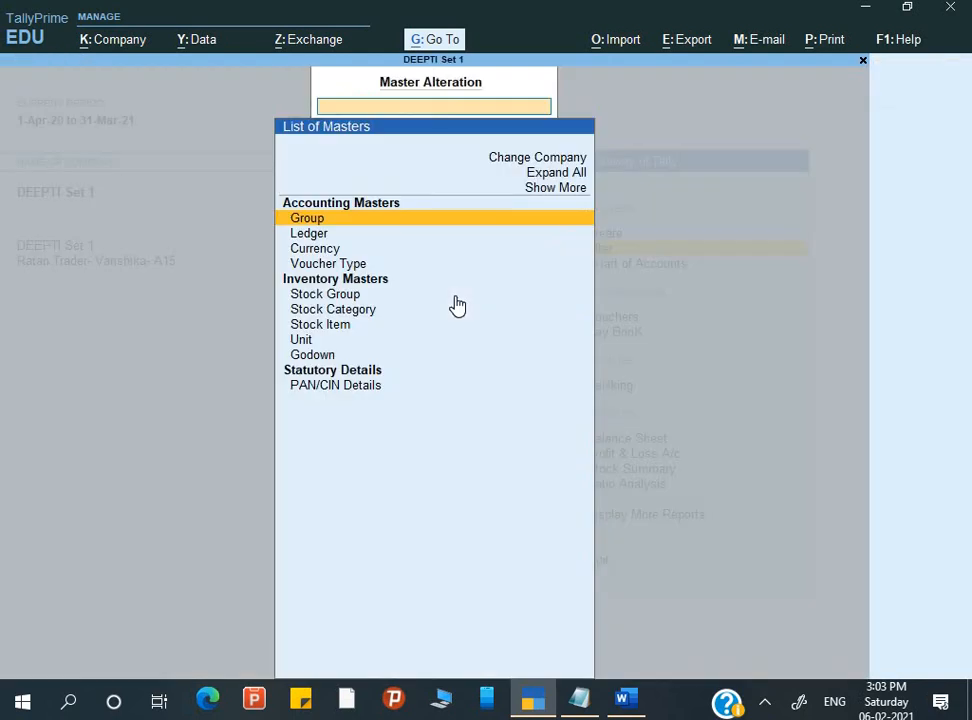
key(Down)
key(Return)
key(Down)
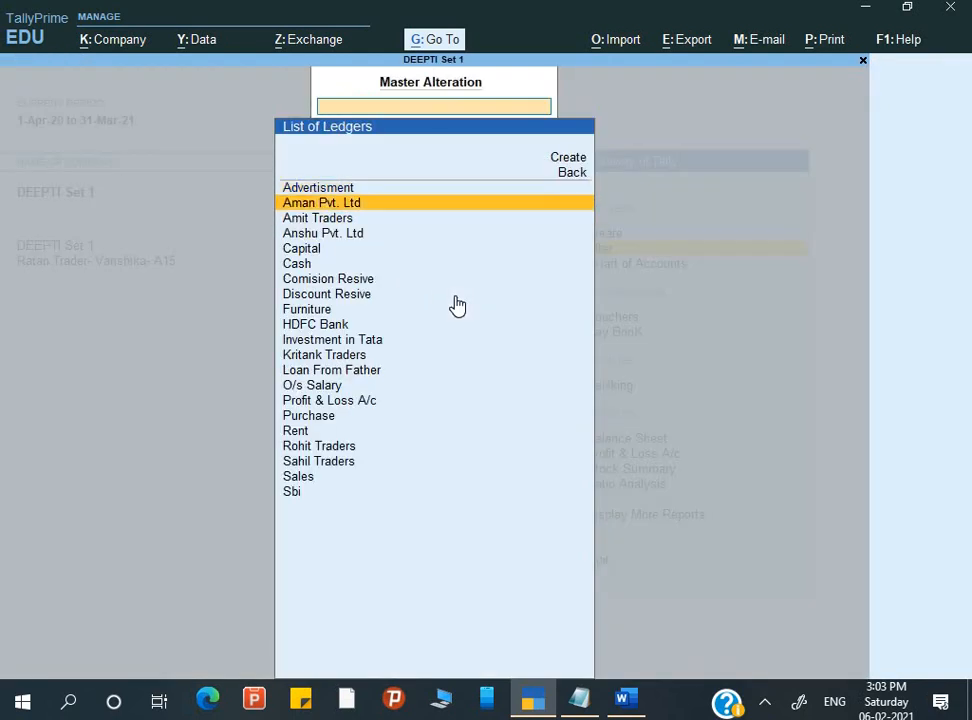
key(Down)
key(Down)
key(Down)
key(Down)
key(Down)
key(Down)
key(Down)
key(Down)
key(Return)
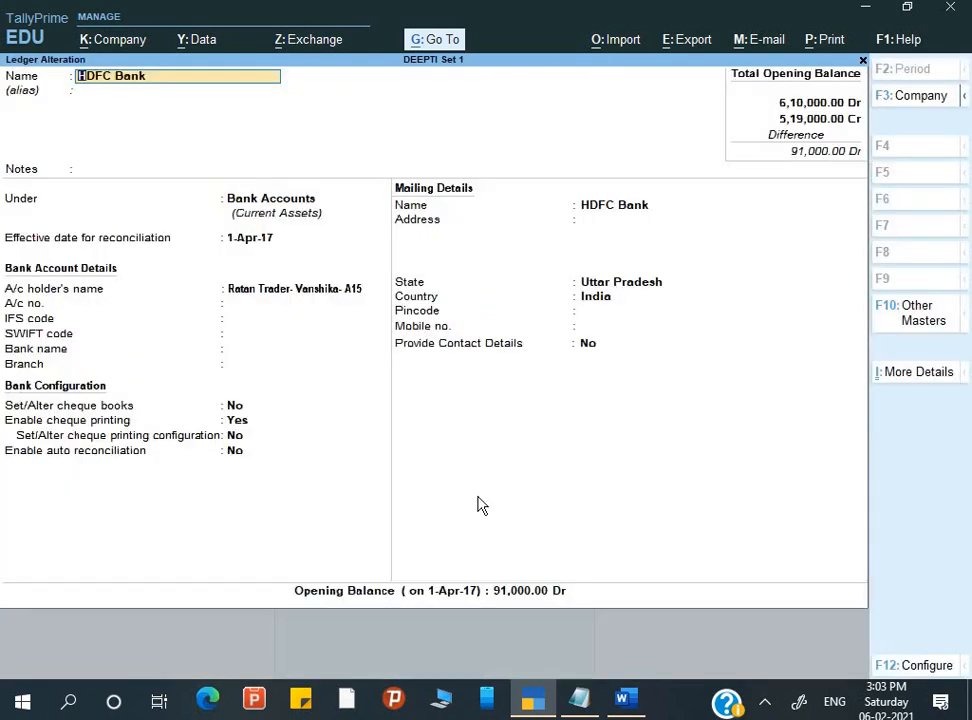
Step: Quit the HDFC Bank ledger without saving and move to Day Book on the main menu
key(BackSpace)
key(Escape)
key(y)
key(Escape)
key(Up)
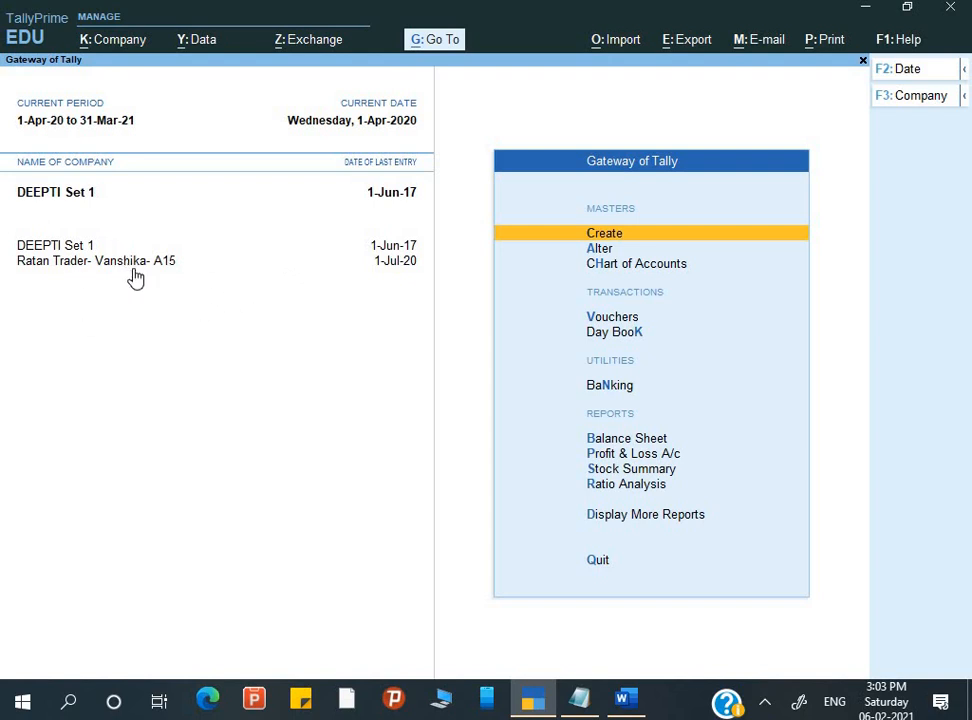
key(Down)
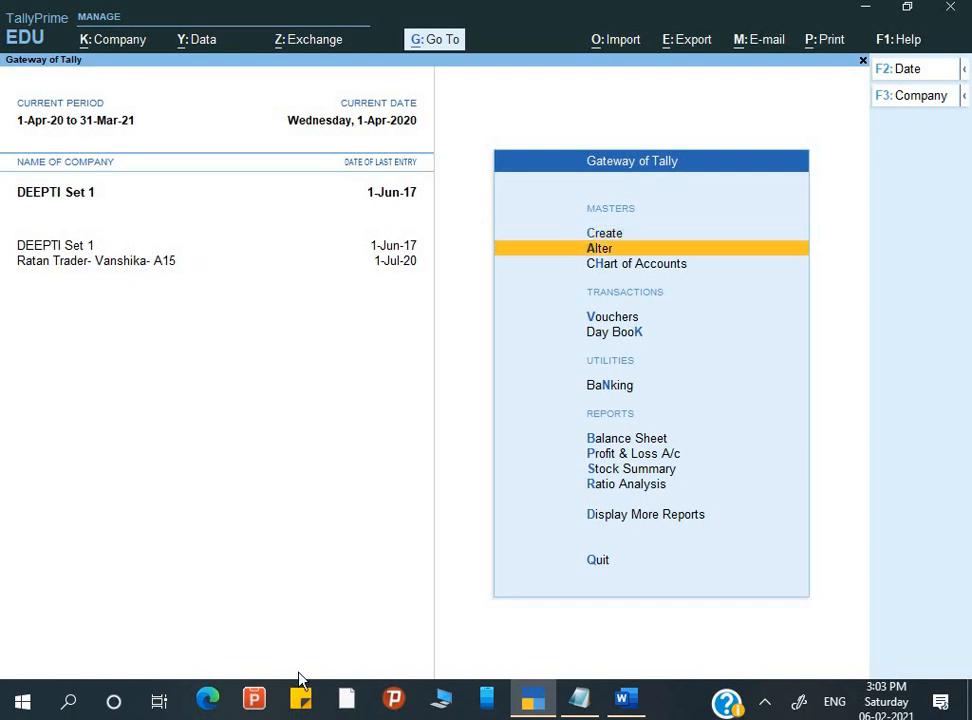
key(Down)
key(Down)
key(Down)
key(Down)
key(Up)
key(Up)
key(Down)
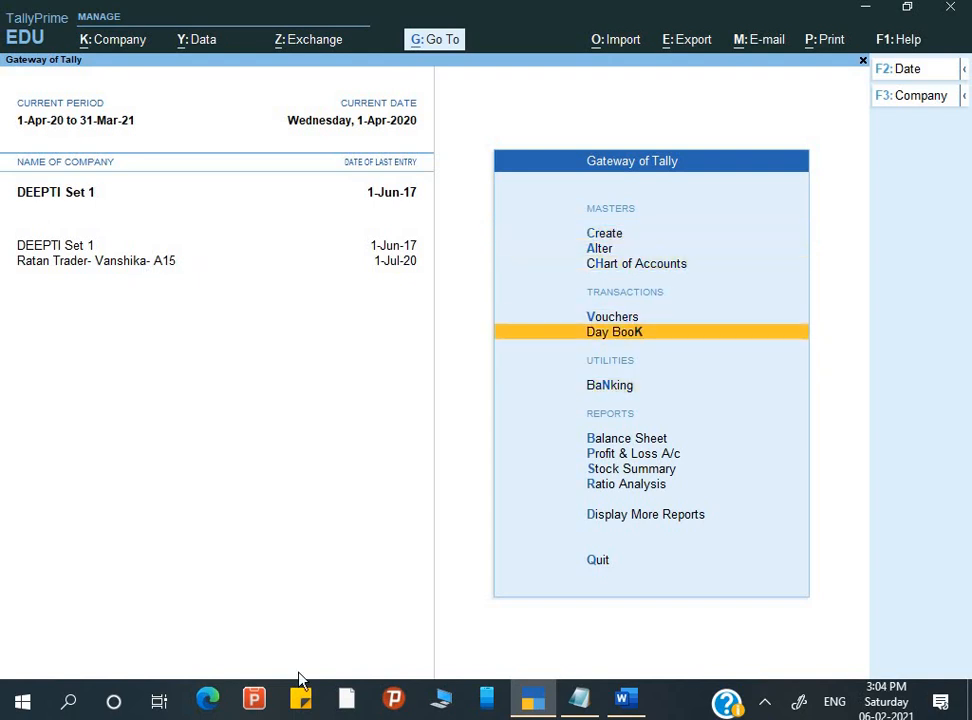
Step: View DEEPTI Set 1's Day Book, then return to the Gateway of Tally
key(Return)
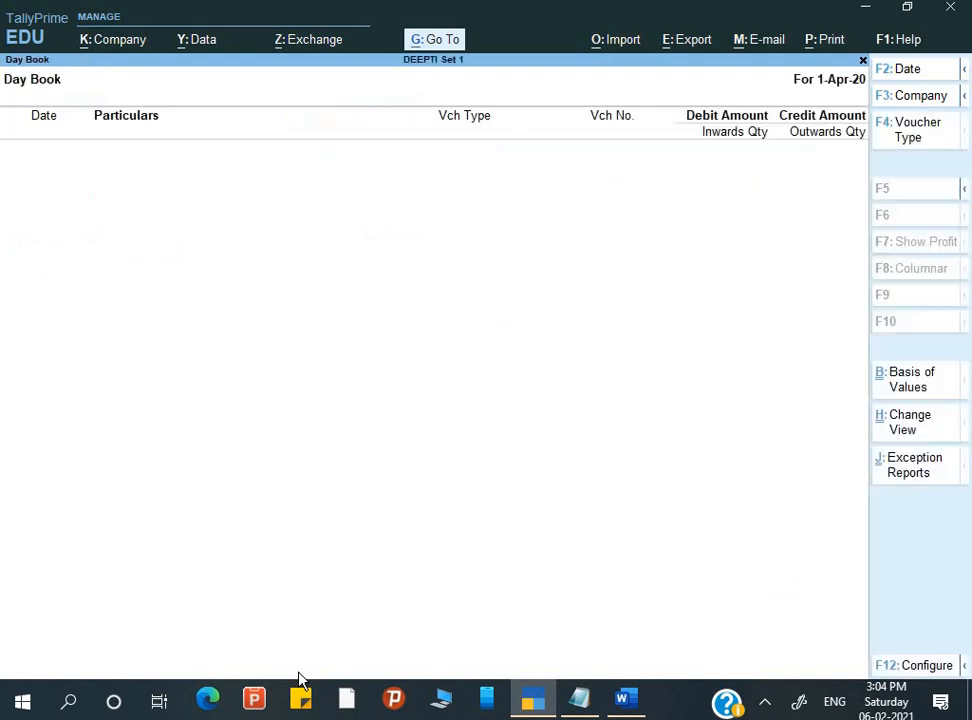
key(F2)
key(Return)
key(Return)
key(Escape)
key(Escape)
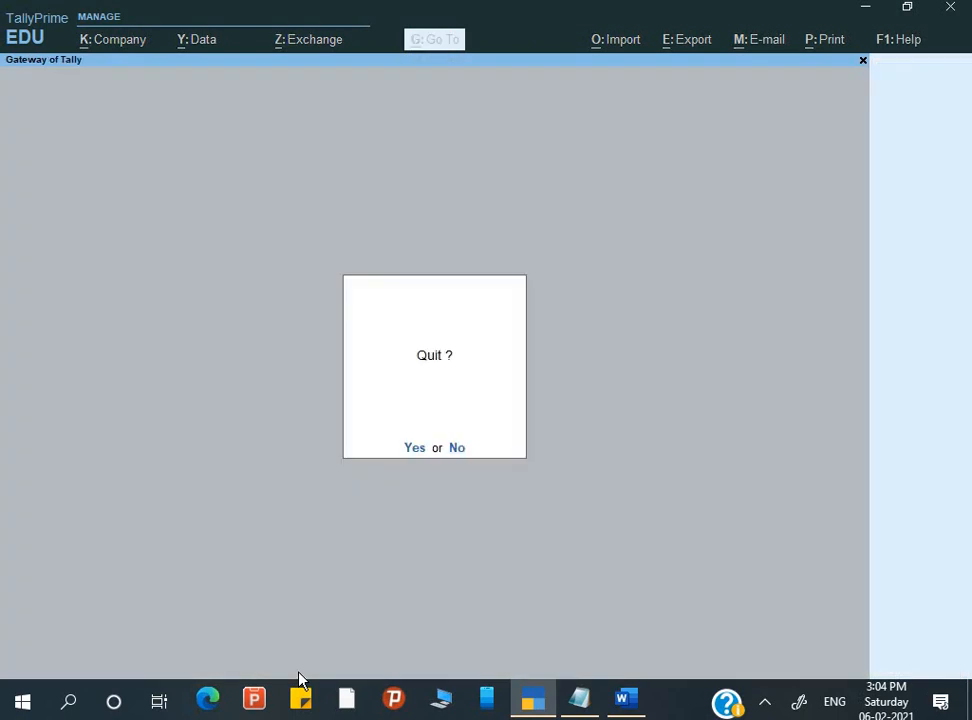
key(Escape)
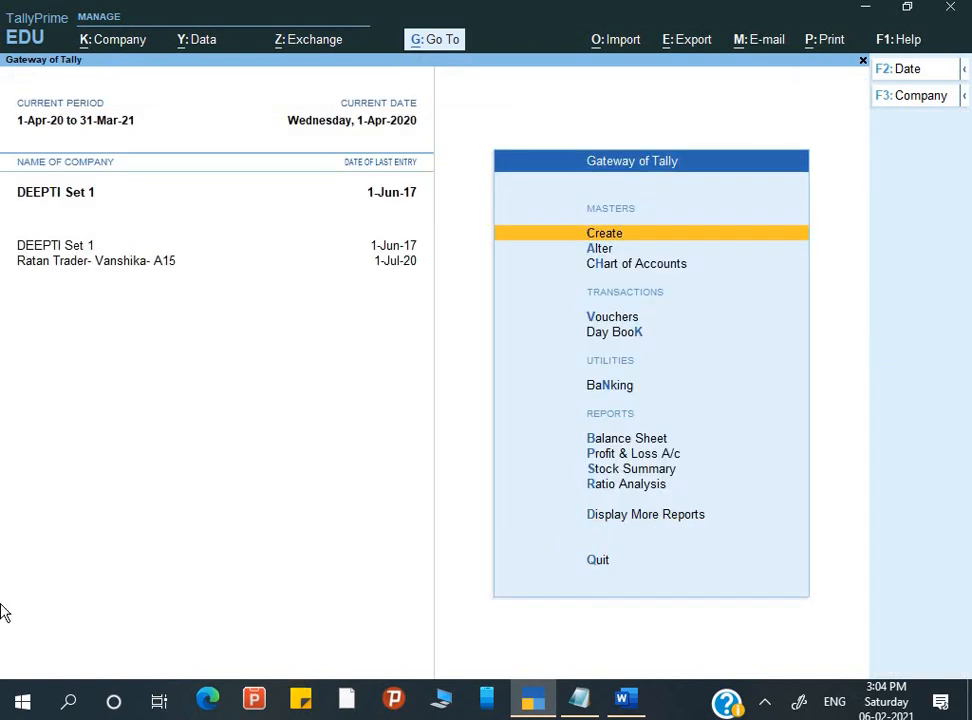
Step: Switch to Ratan Trader, show the Day Book for 1-Apr-20 to 1-Jul-20, and open the Mohan Bros receipt
click(180, 268)
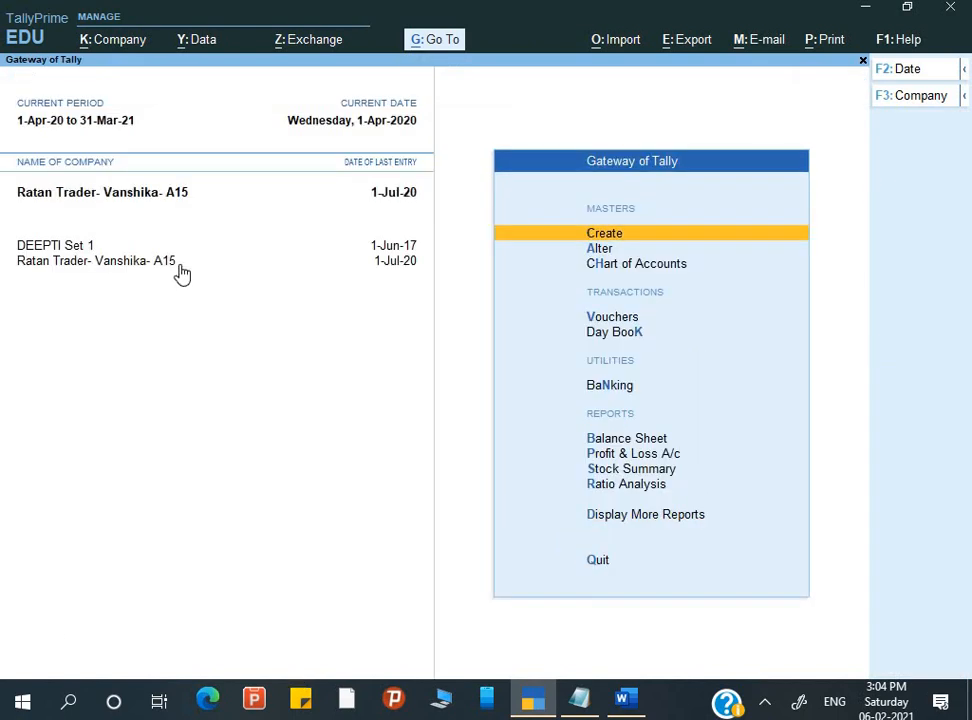
key(Down)
key(Down)
key(d)
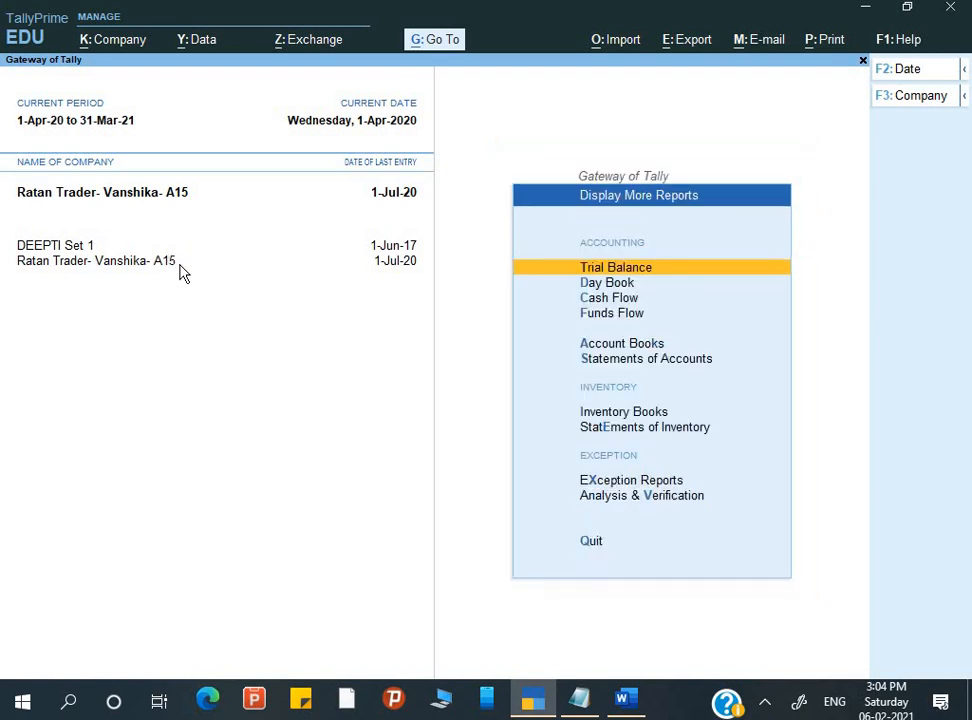
key(d)
key(alt+F2)
key(Return)
key(BackSpace)
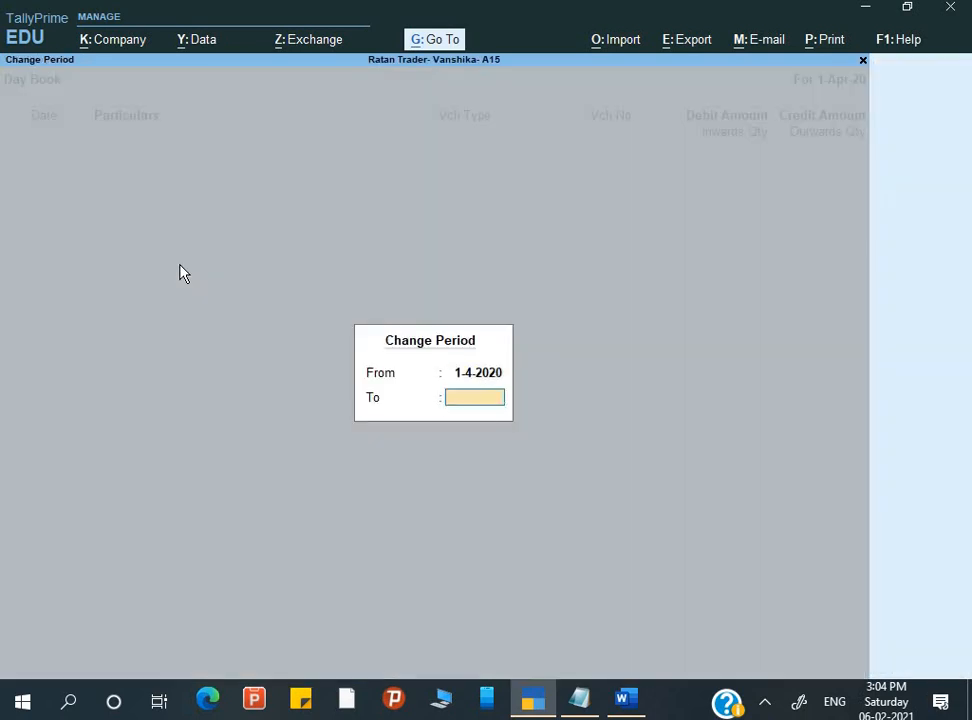
key(BackSpace)
key(Return)
key(Return)
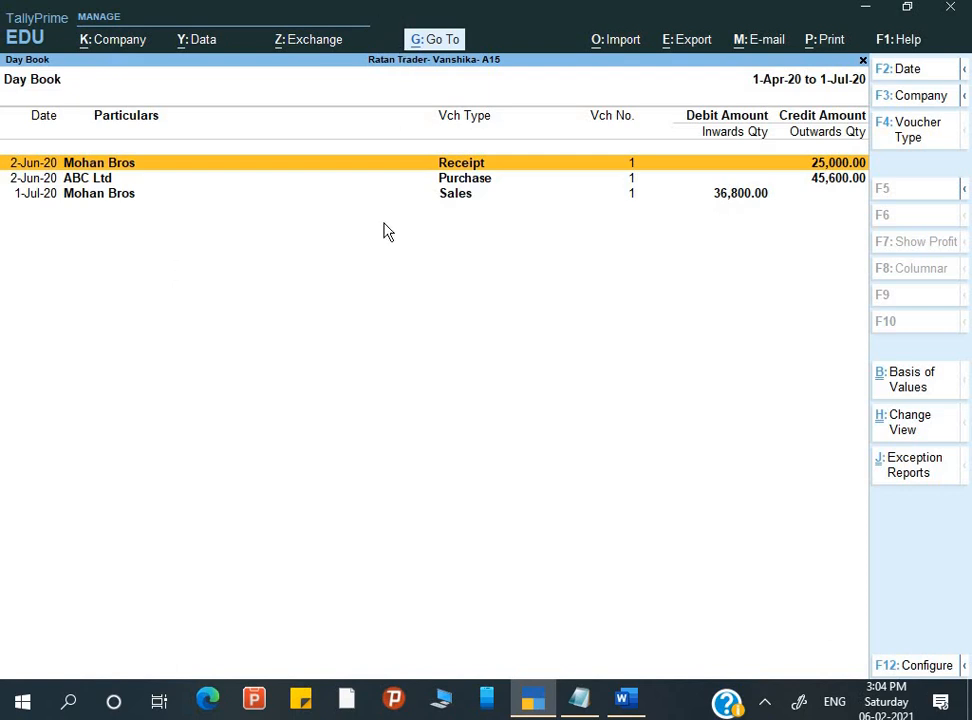
key(Return)
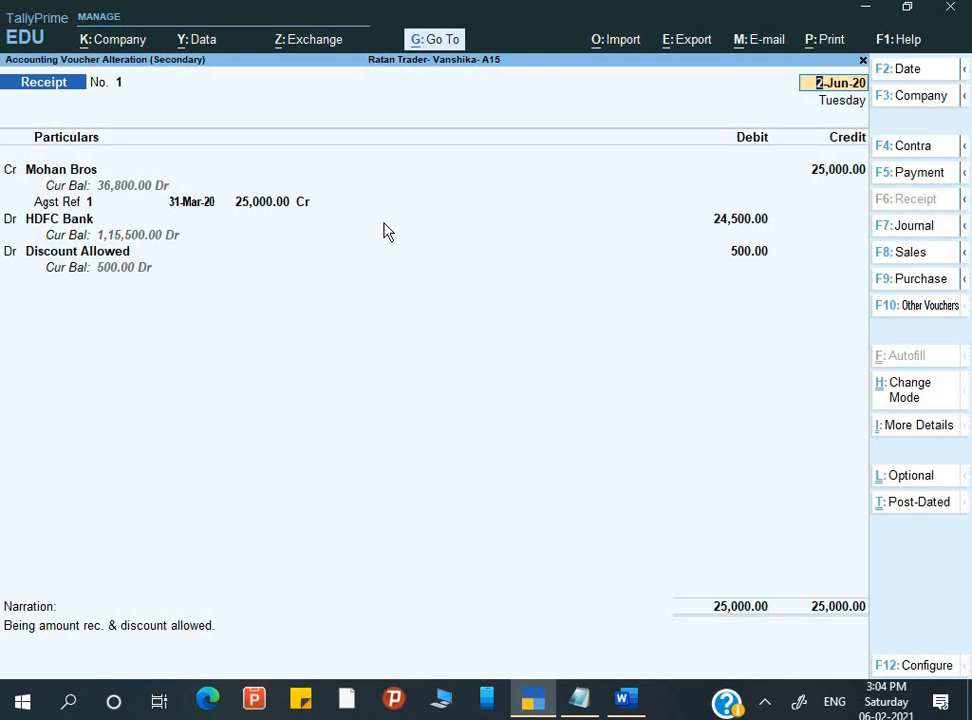
Step: Move the receipt to DEEPTI Set 1 and credit it to Advertisment
click(912, 102)
key(Up)
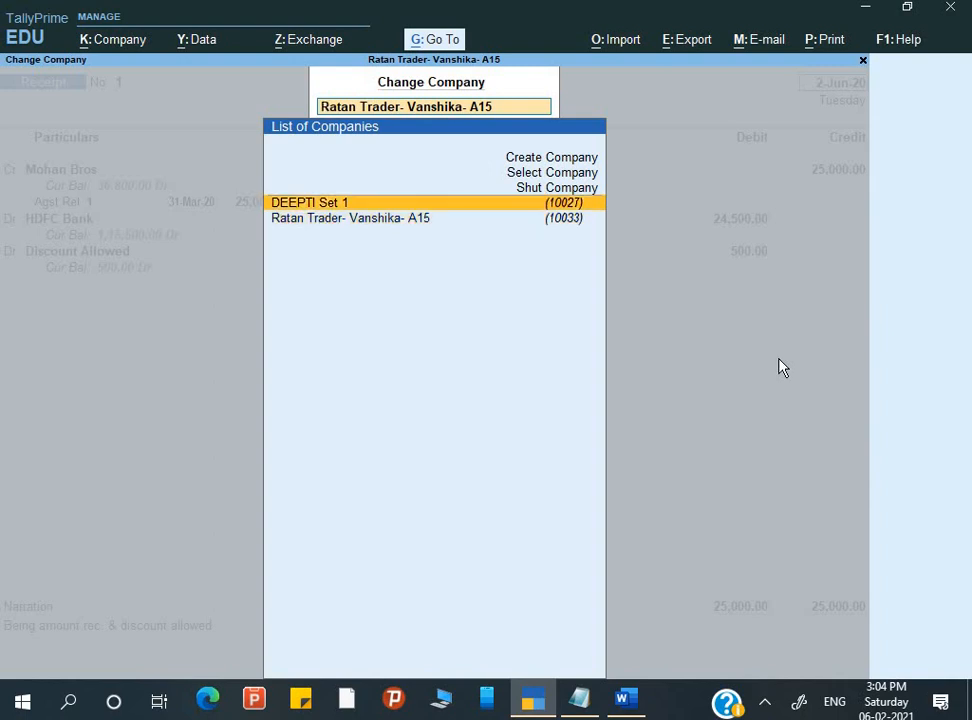
key(Return)
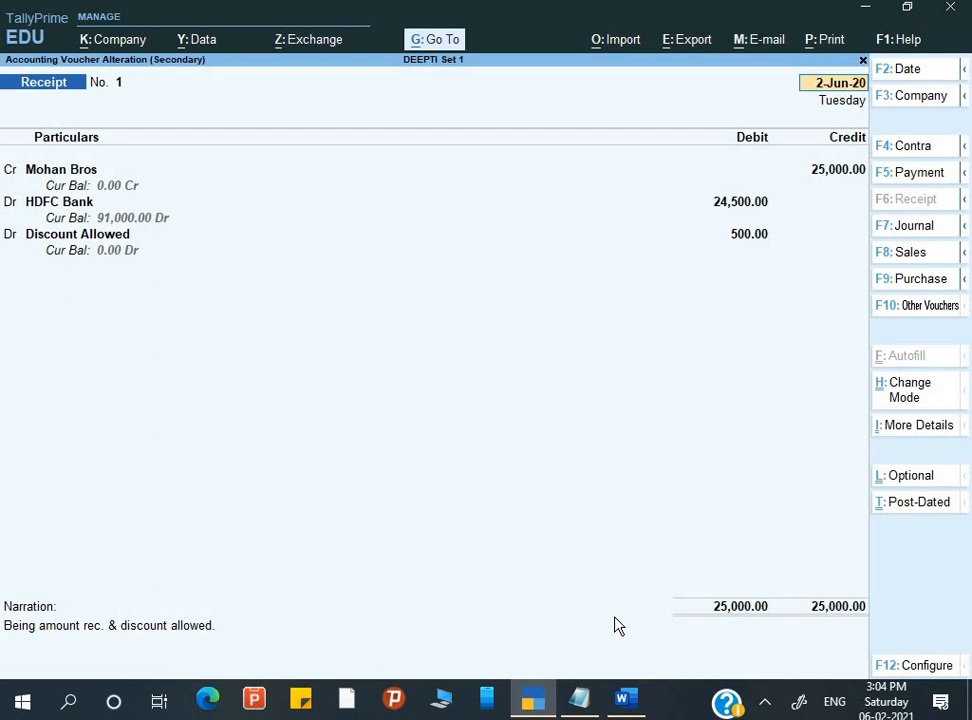
key(ctrl+a)
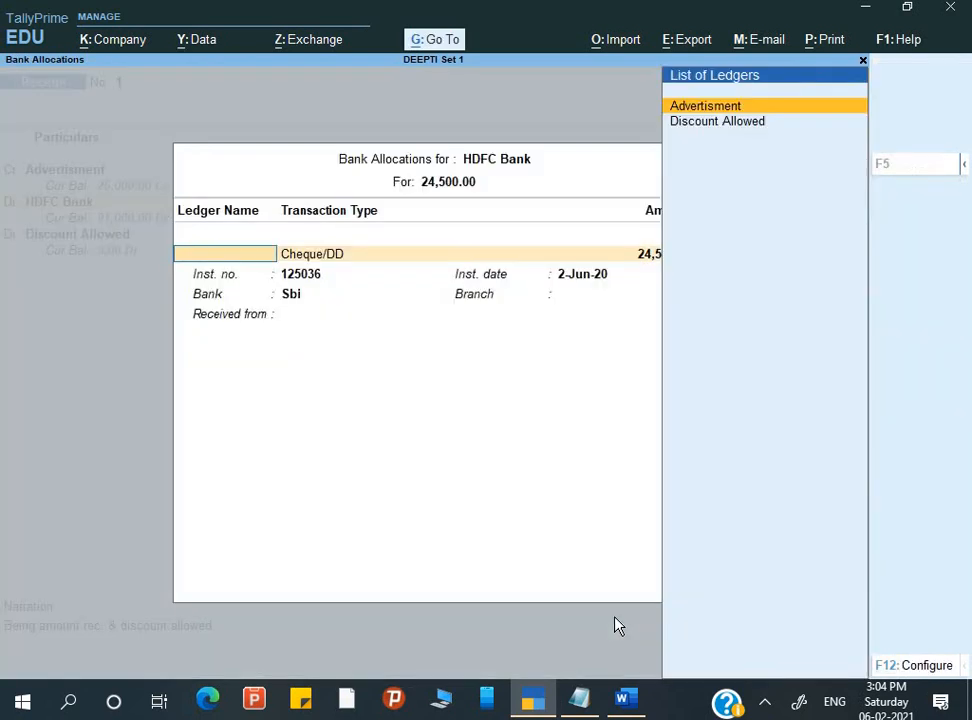
key(Return)
key(Return)
key(Return)
key(Return)
key(Return)
key(Return)
key(Return)
key(Return)
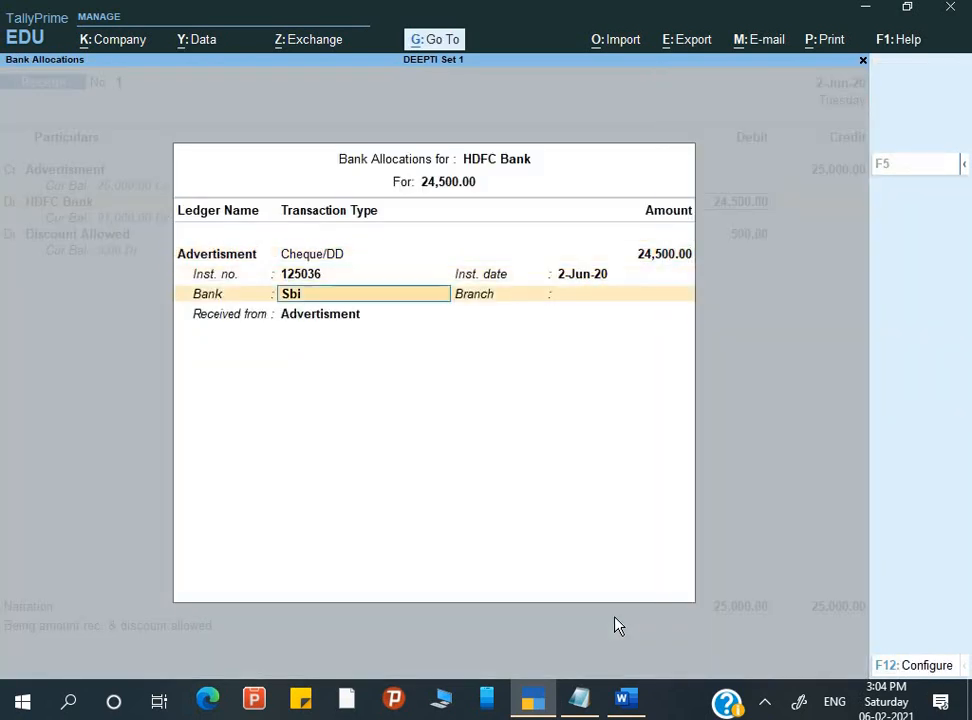
key(Return)
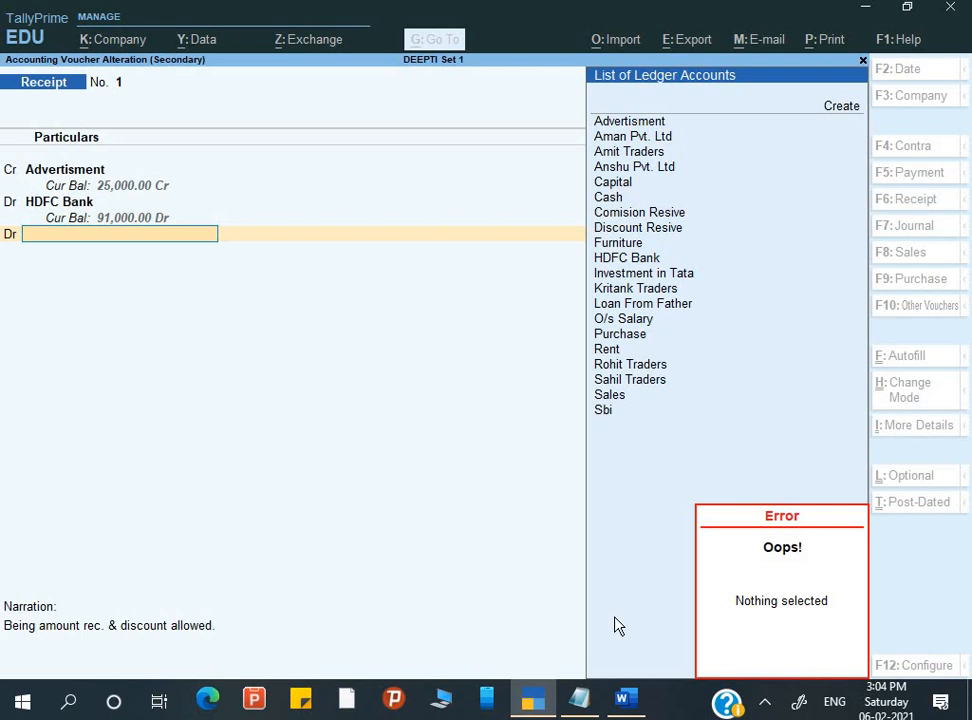
Step: Drop the discount row, debit HDFC Bank 25,000, and save the receipt
key(Down)
key(Down)
key(Down)
key(Down)
key(Down)
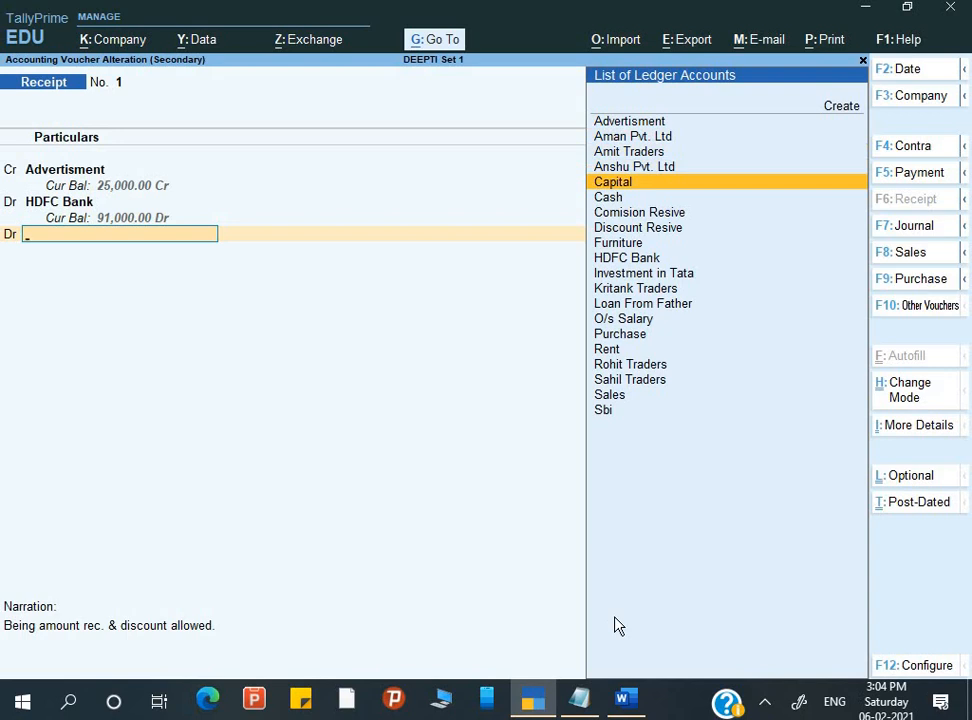
key(BackSpace)
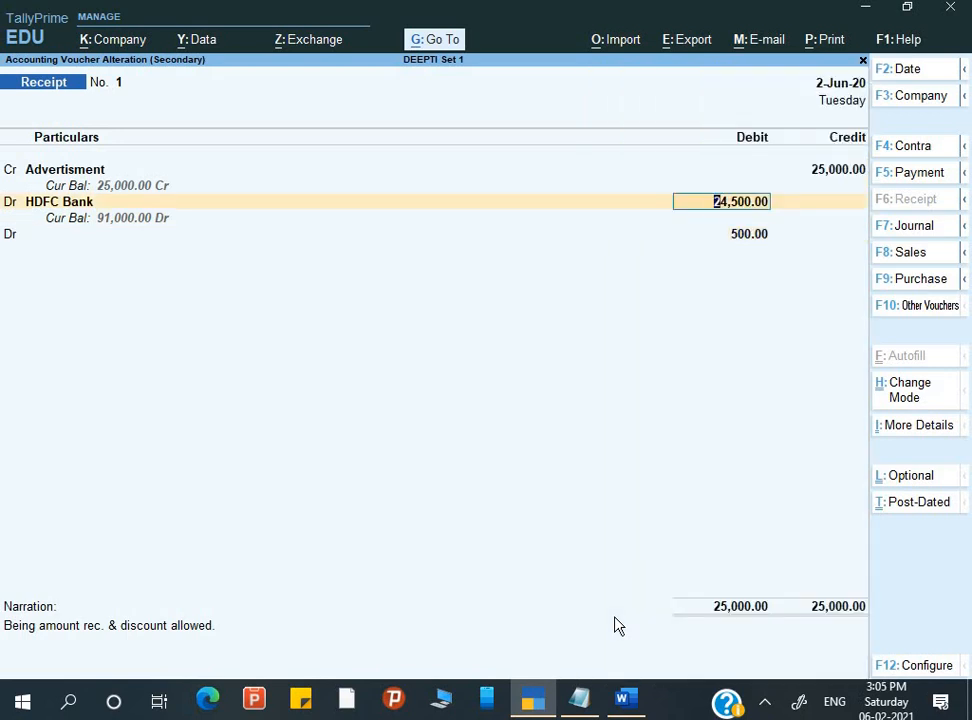
text(25,000)
key(Return)
key(Return)
key(Return)
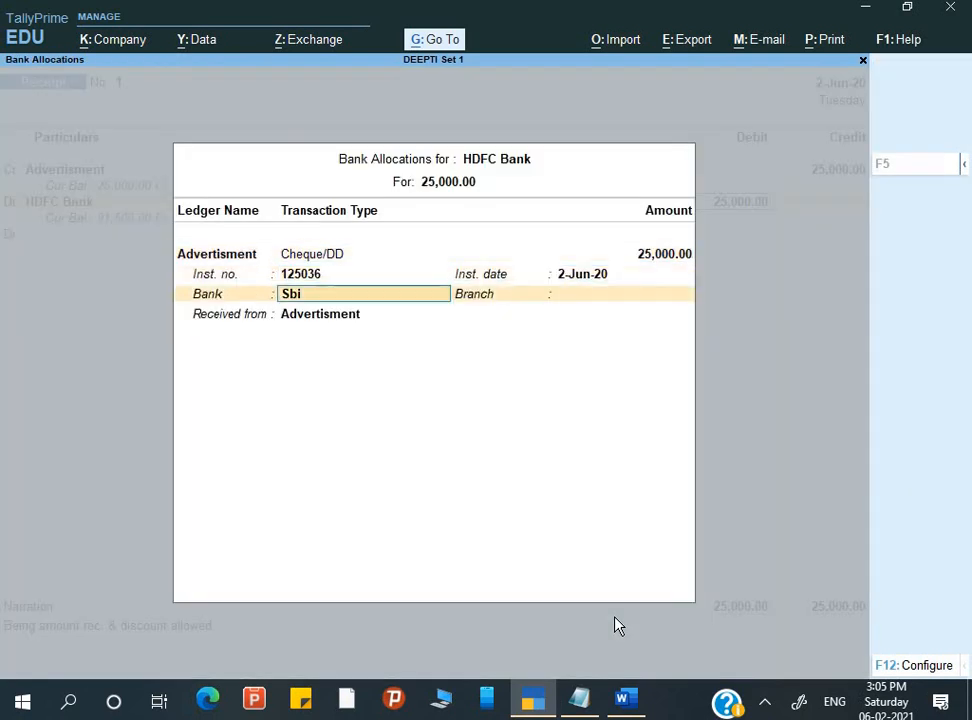
key(Return)
key(Return)
key(Return)
key(Return)
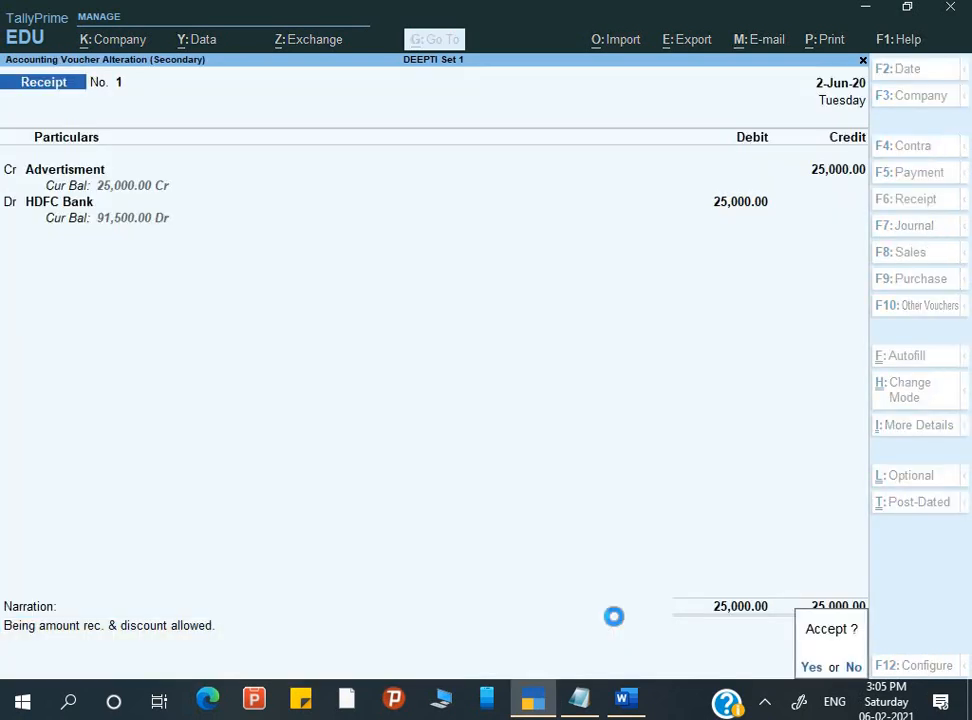
key(Return)
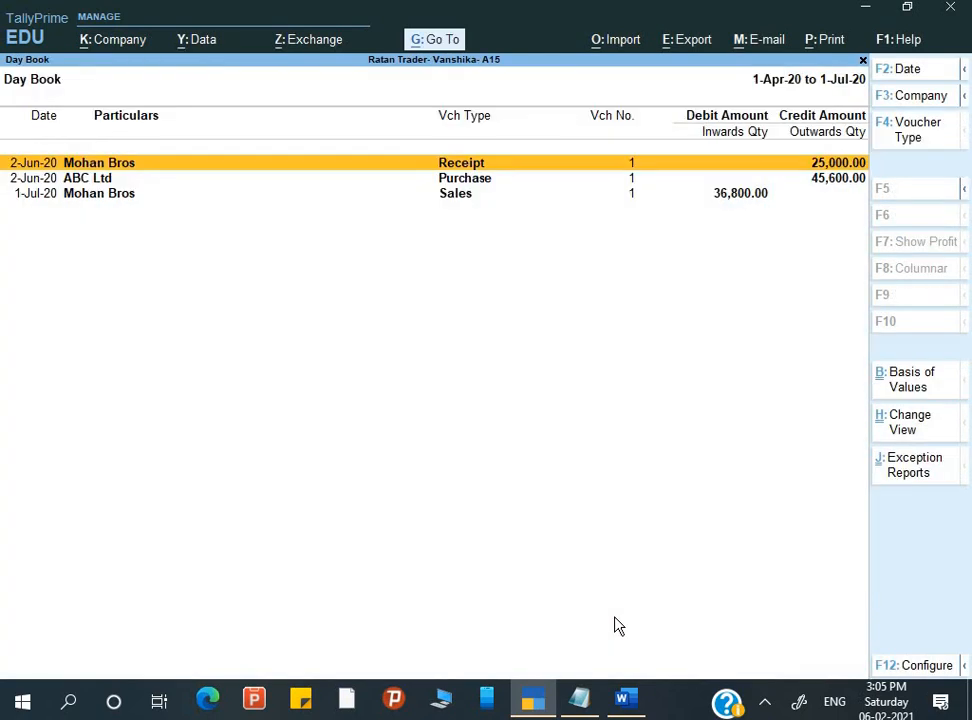
key(Escape)
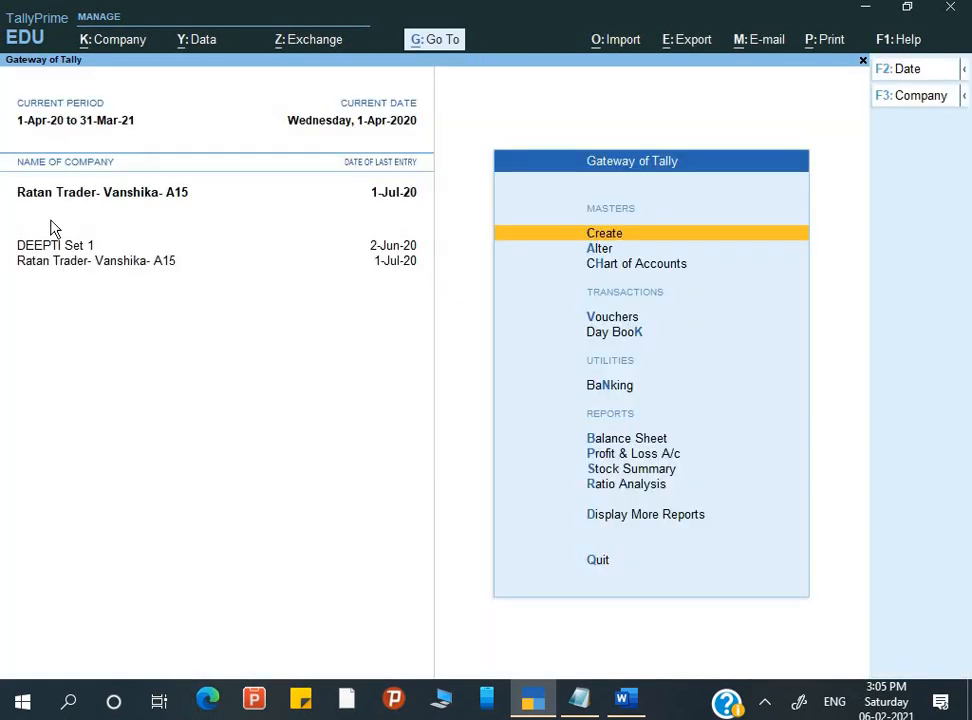
Step: Make DEEPTI Set 1 current, check the 2-Jun-20 Advertisment 25,000 receipt in Day Book, then bring up Word
click(52, 246)
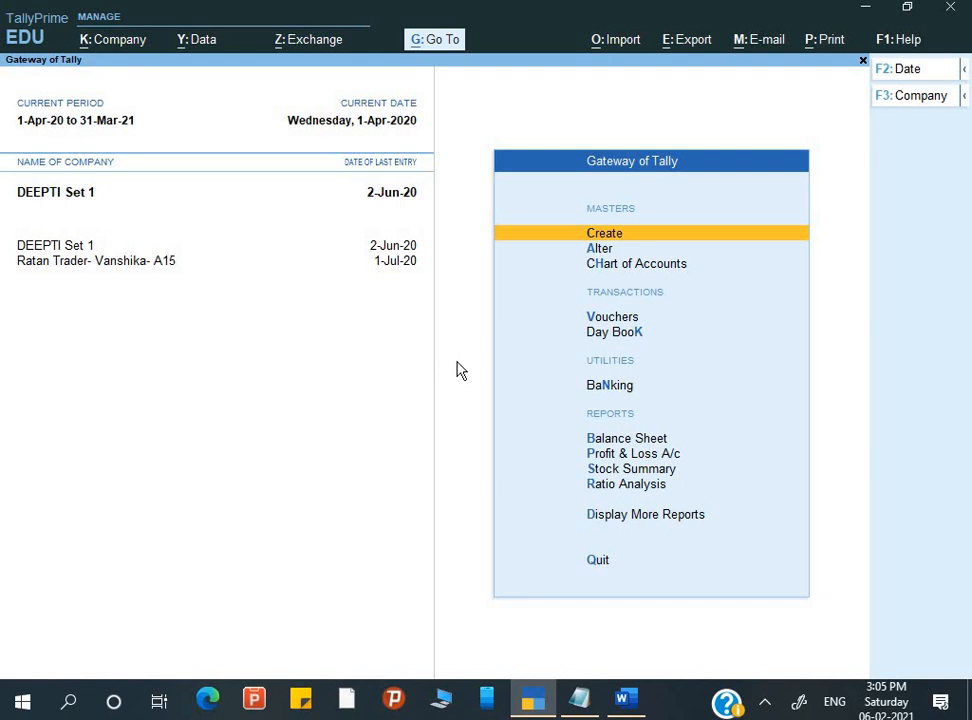
key(k)
key(alt+F2)
key(Return)
key(Return)
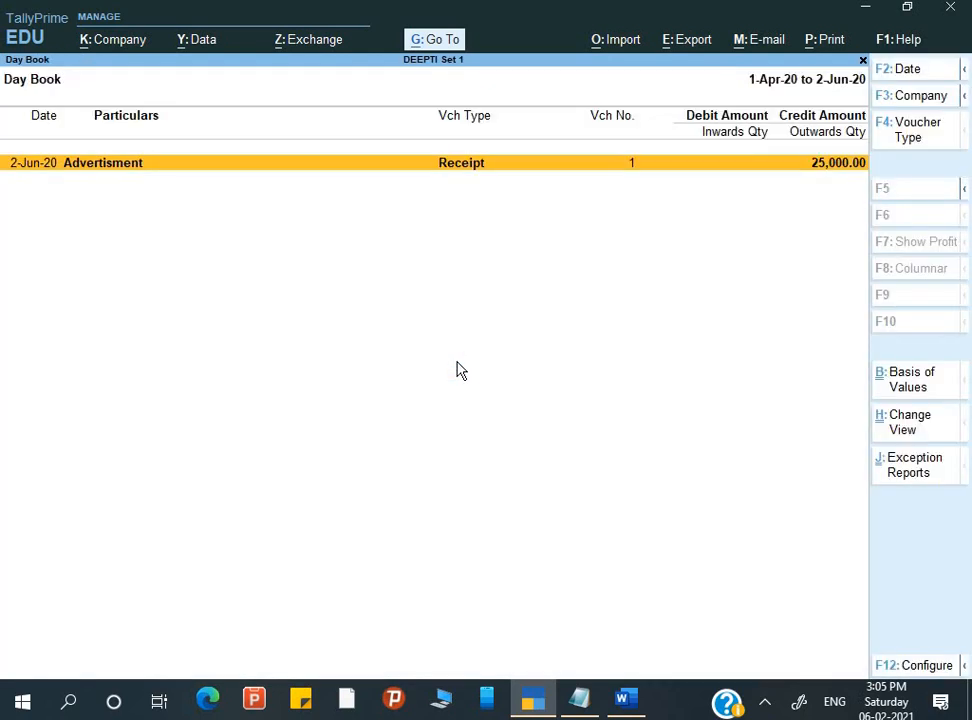
key(Return)
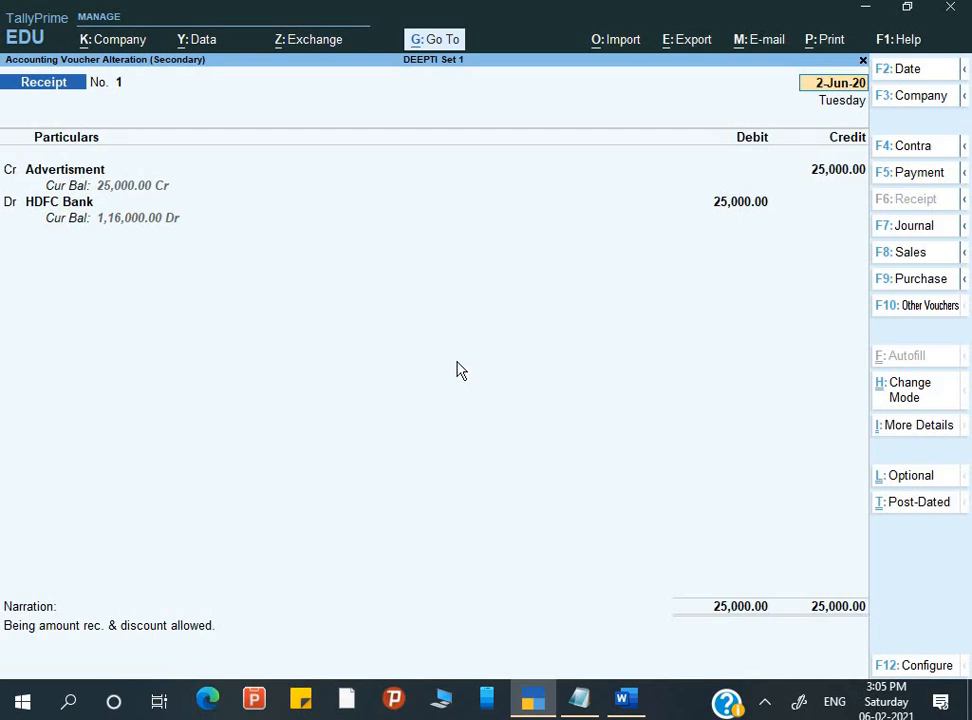
key(Escape)
key(Escape)
key(Escape)
key(Escape)
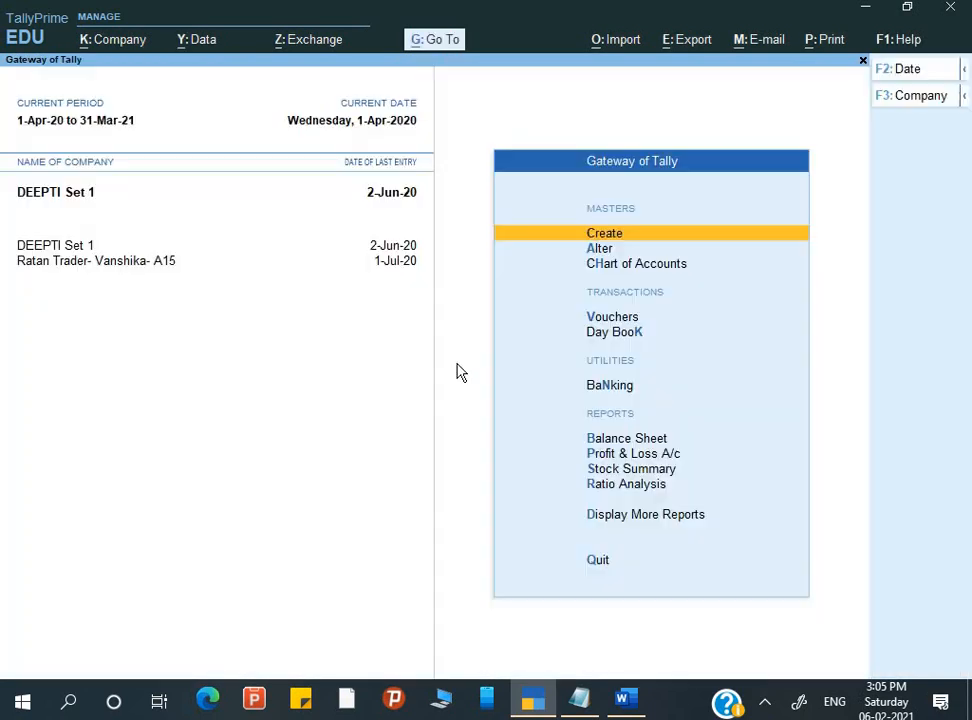
click(625, 700)
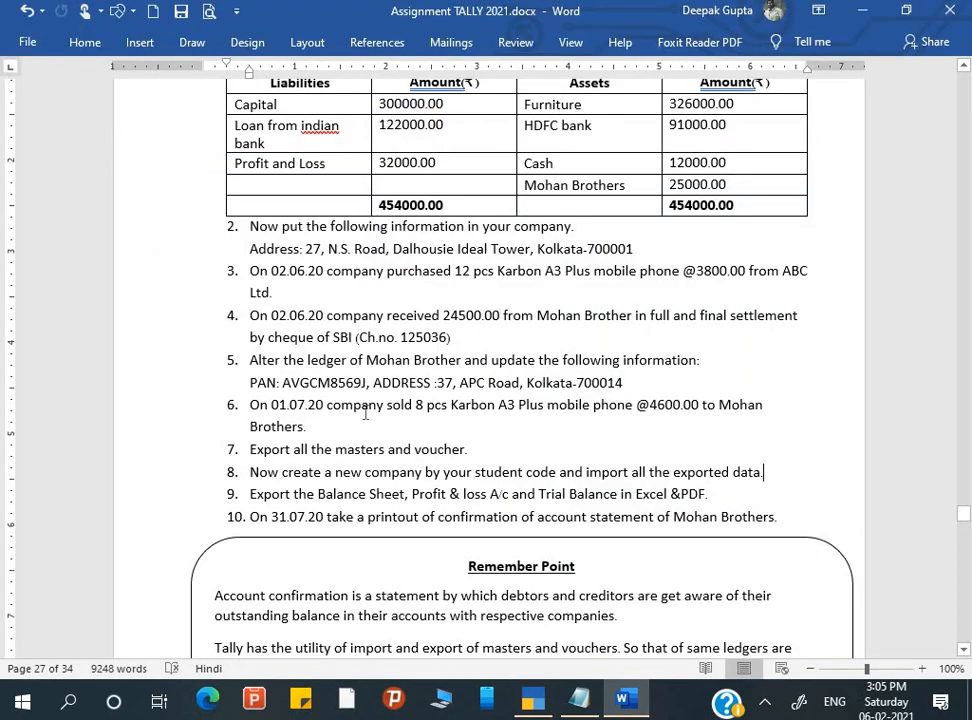
Step: In TallyPrime, open the Celling Fan (Bajaj) stock item for alteration
key(alt+Tab)
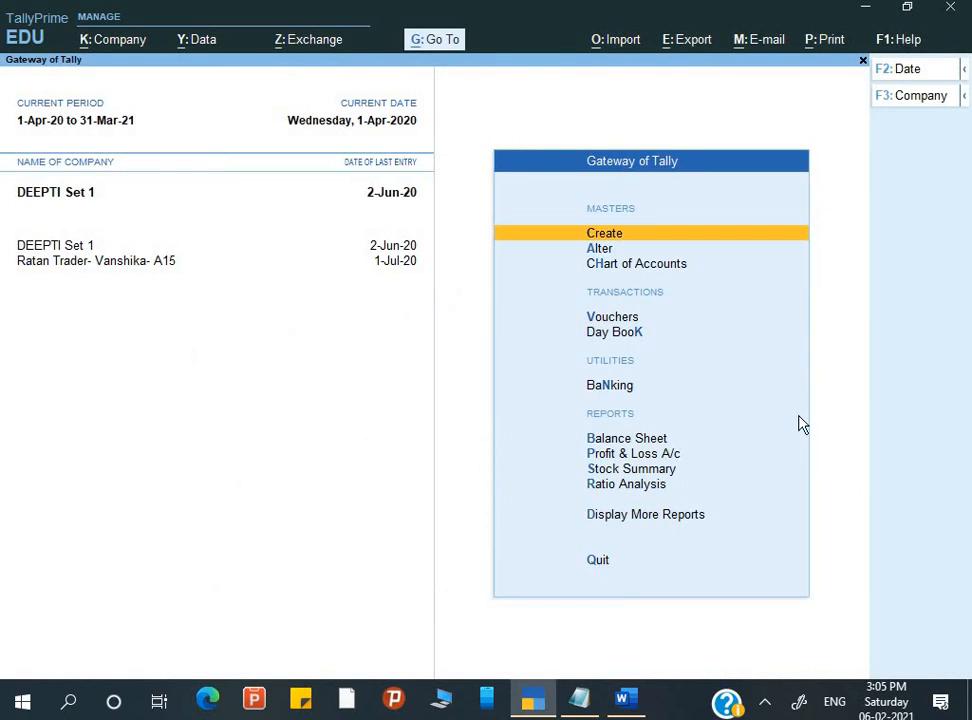
key(Down)
key(Return)
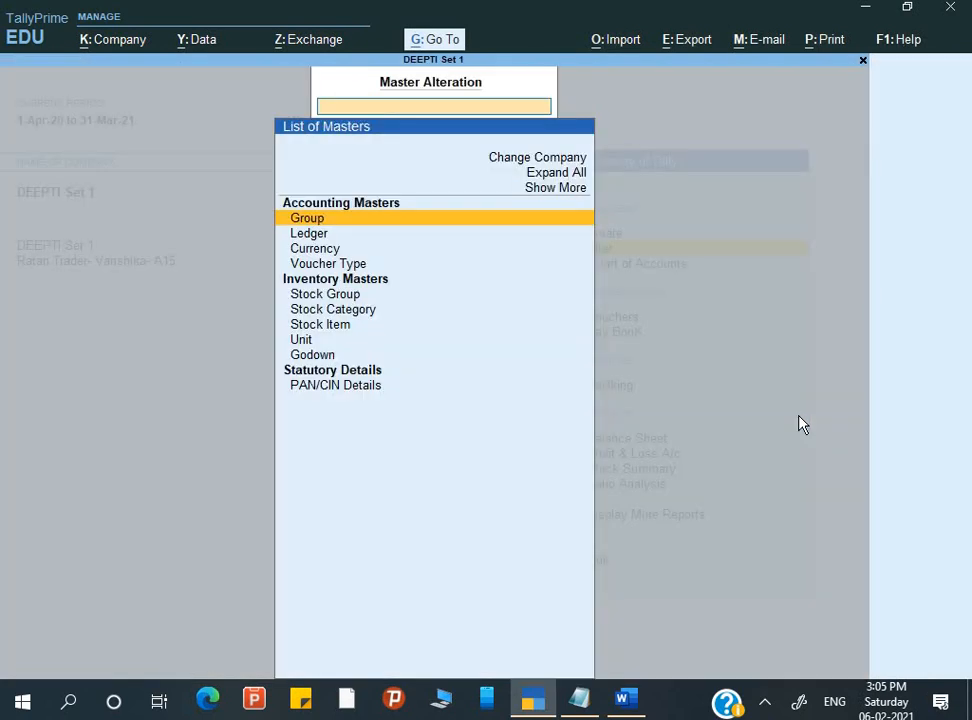
key(Down)
key(Down)
key(Down)
key(Down)
key(Down)
key(Down)
key(Down)
key(Return)
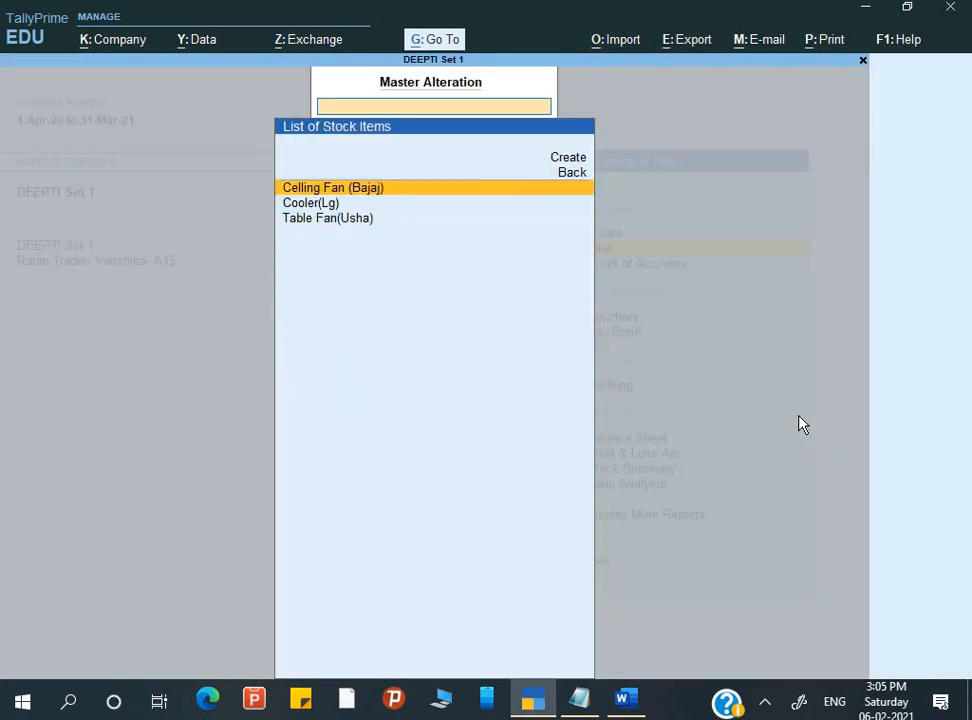
key(Return)
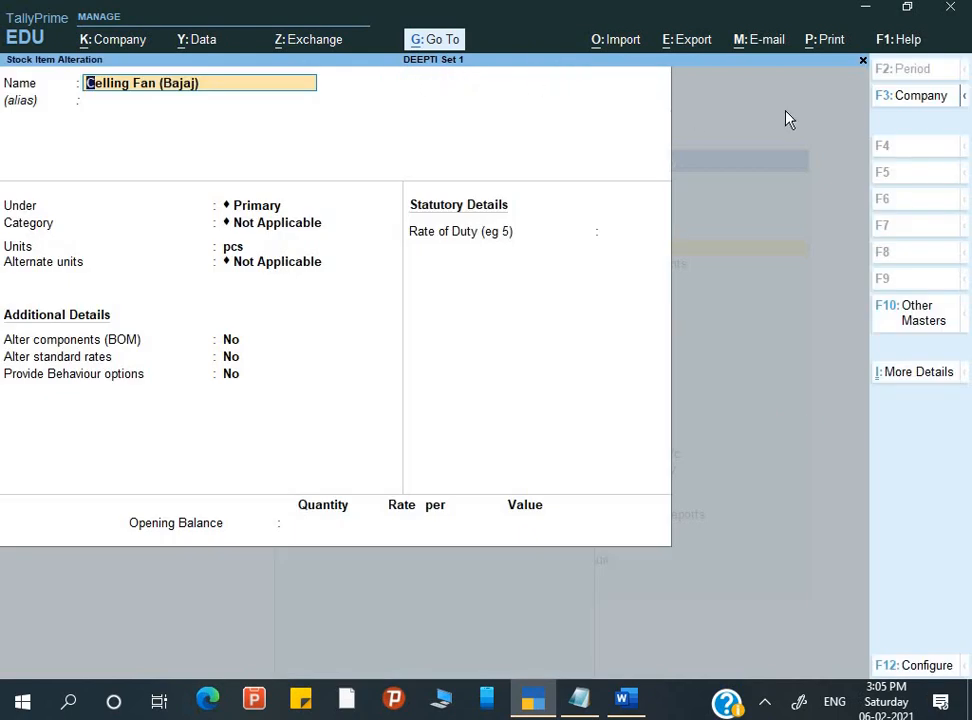
Step: Keep DEEPTI Set 1 as the company, exit the stock item alteration, and switch to Word
click(915, 100)
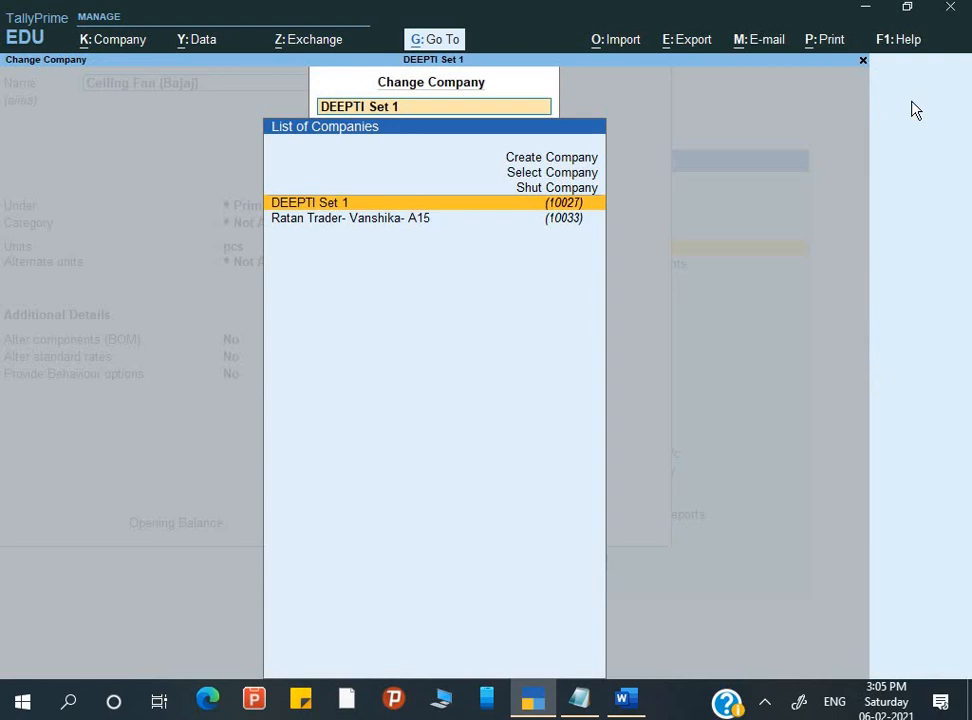
key(Down)
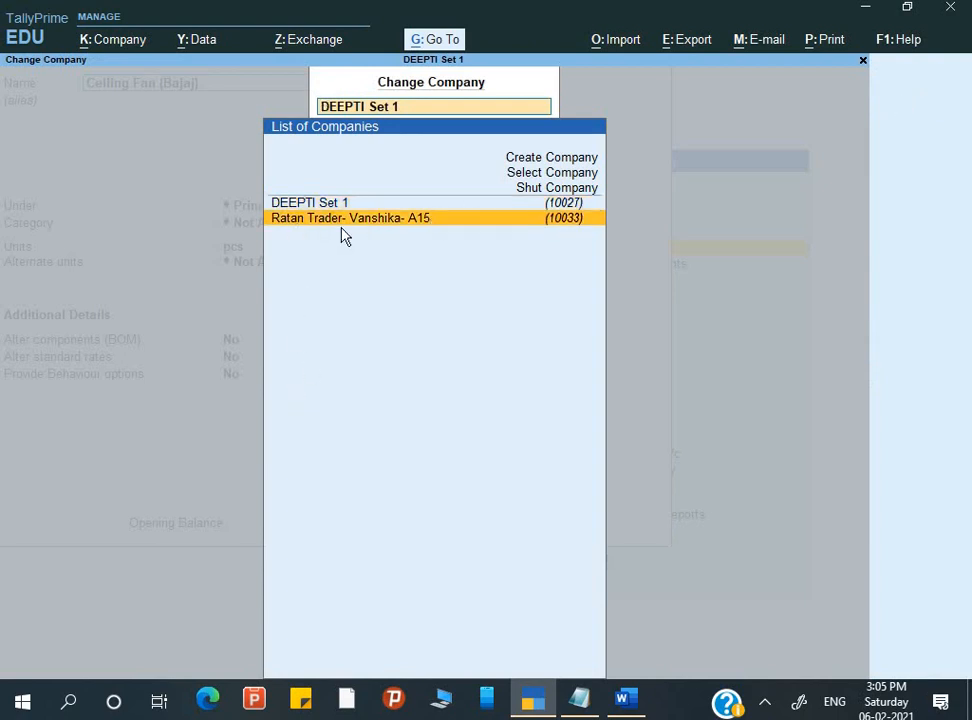
key(Up)
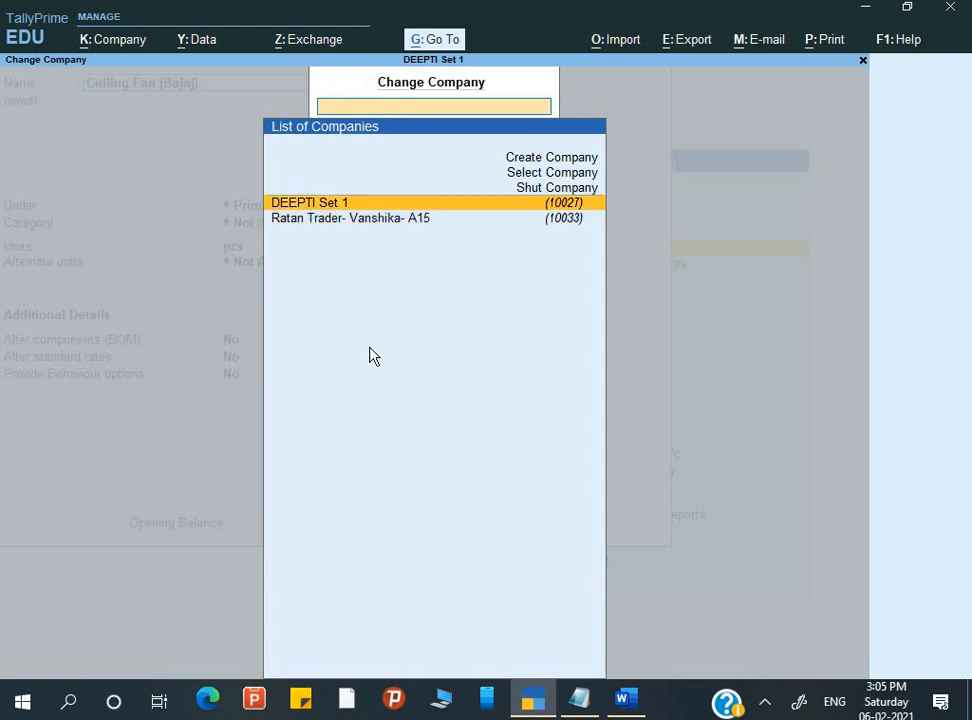
key(Return)
key(Escape)
key(y)
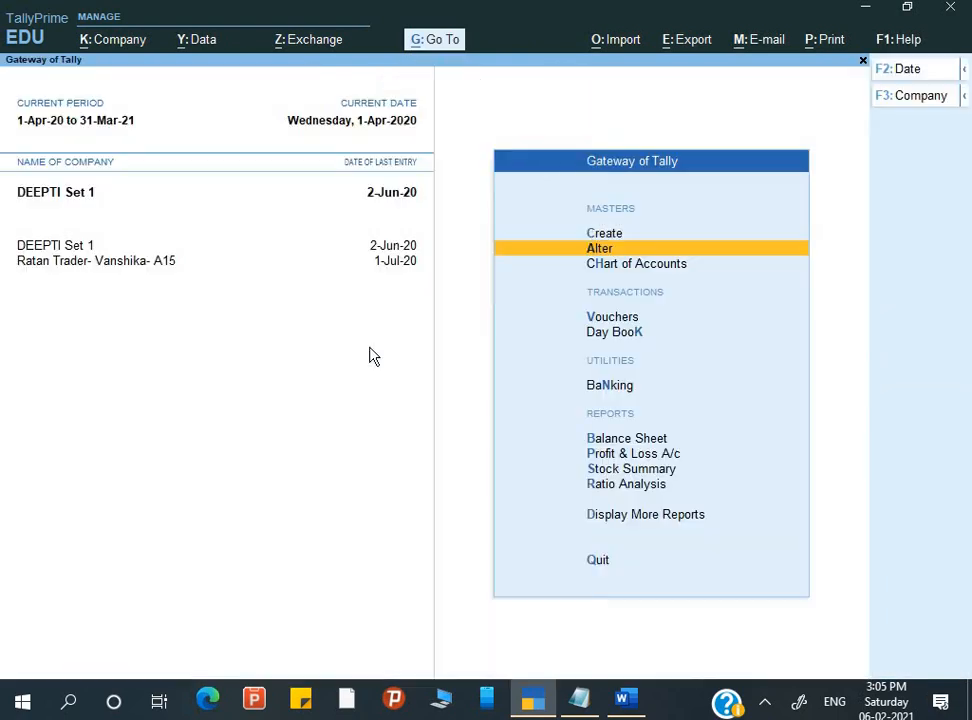
key(Up)
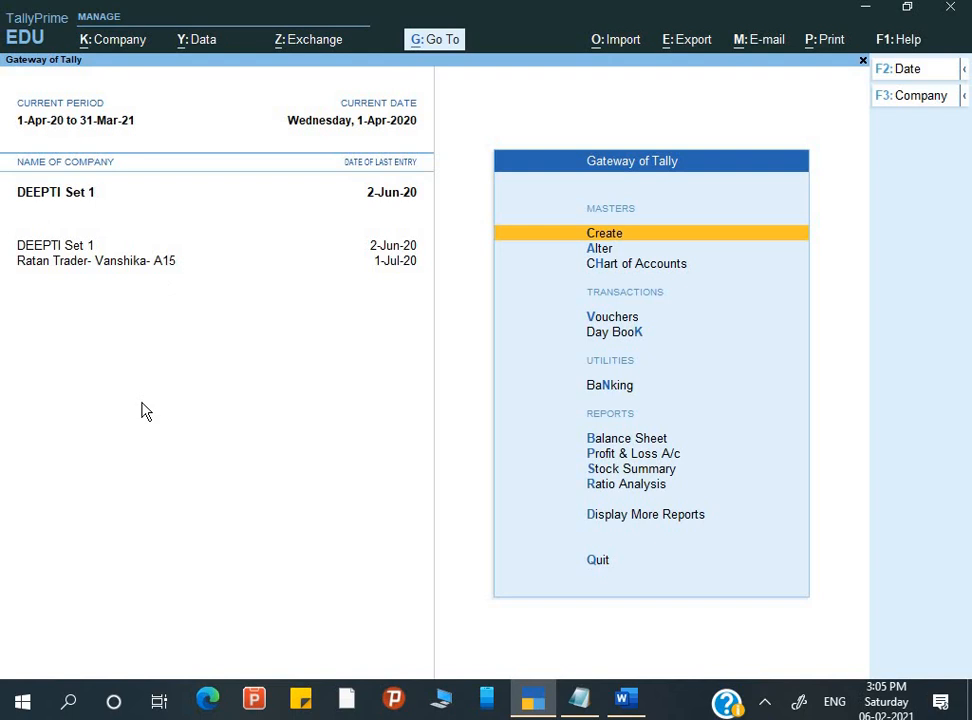
key(alt+Tab)
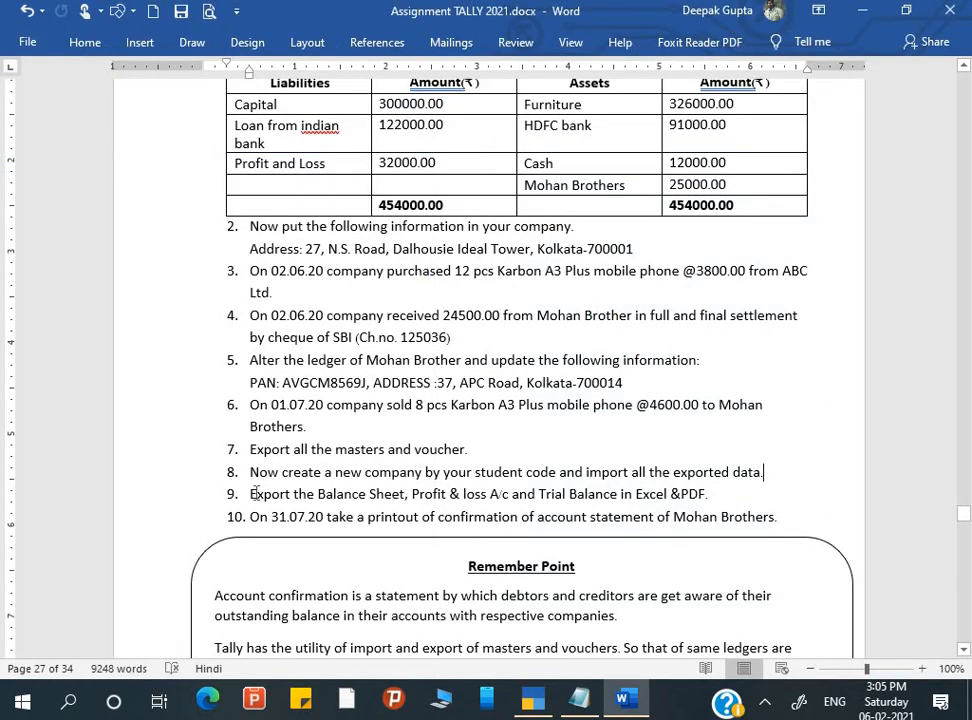
Step: Highlight 'the Balance Sheet' in task 9, then return to TallyPrime's Gateway with Ratan Trader
drag(249, 494, 705, 502)
click(317, 494)
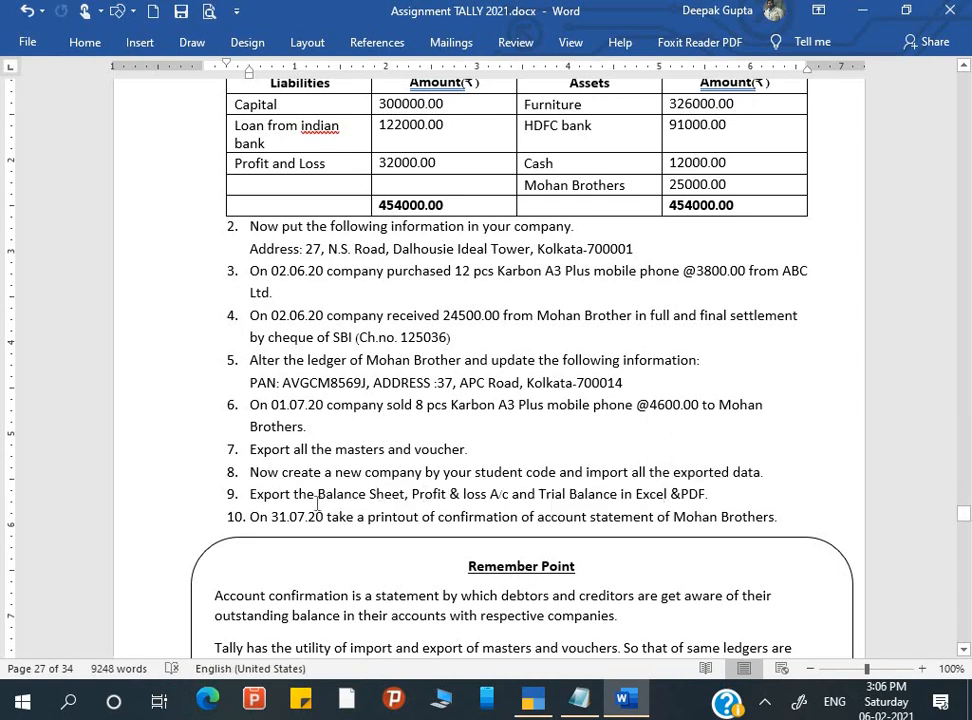
drag(317, 503, 404, 499)
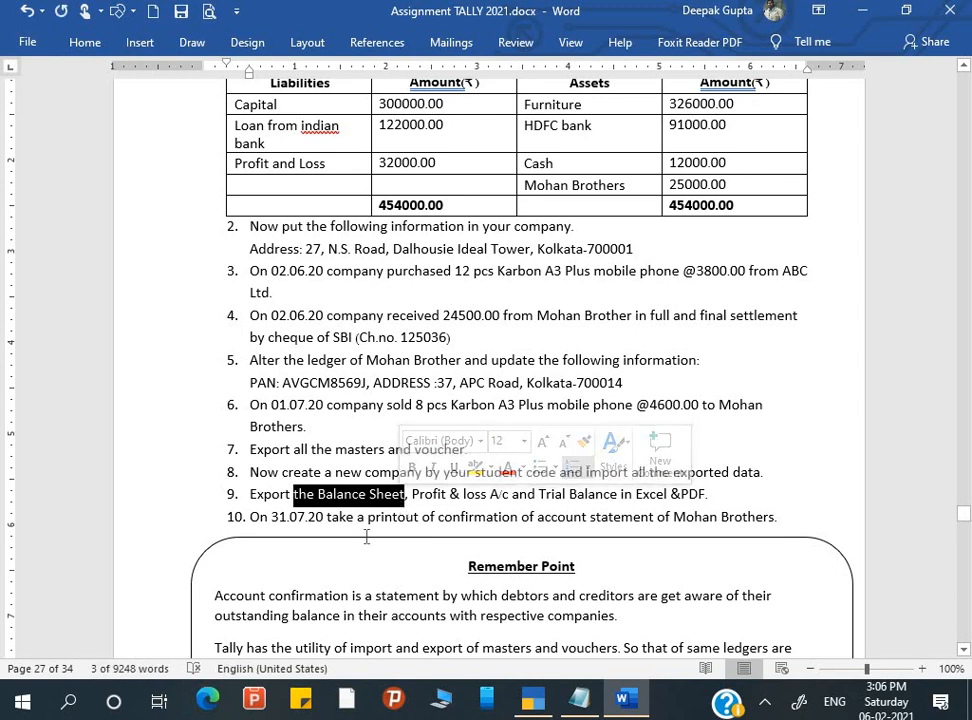
key(alt+Tab)
click(132, 262)
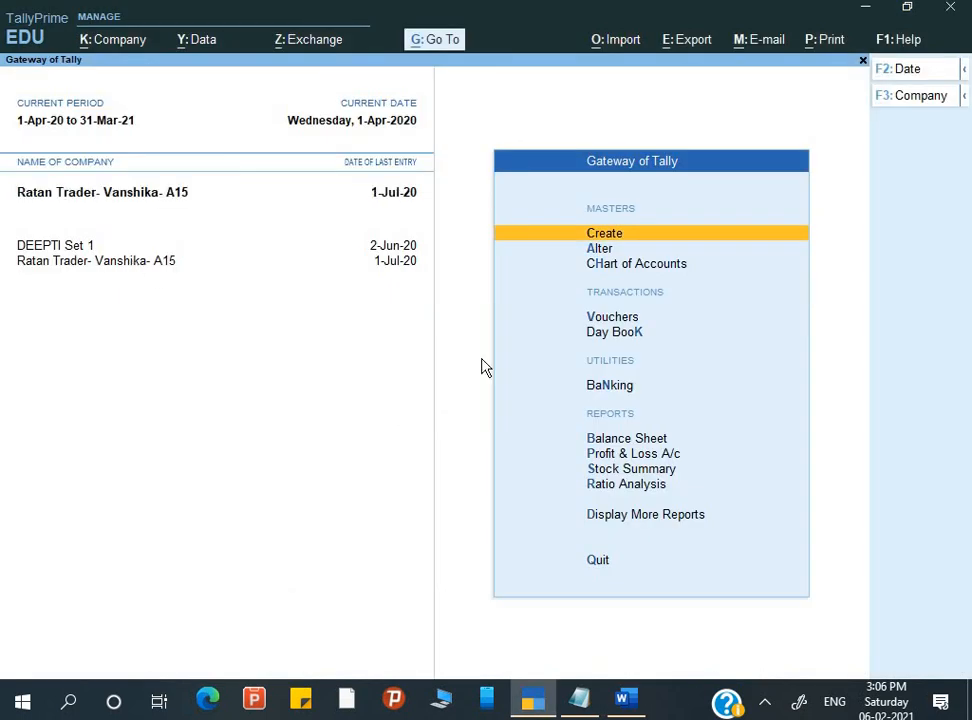
Step: Open Ratan Trader's Balance Sheet and start exporting the current report
key(Down)
key(Down)
key(Down)
key(Down)
key(Down)
key(Down)
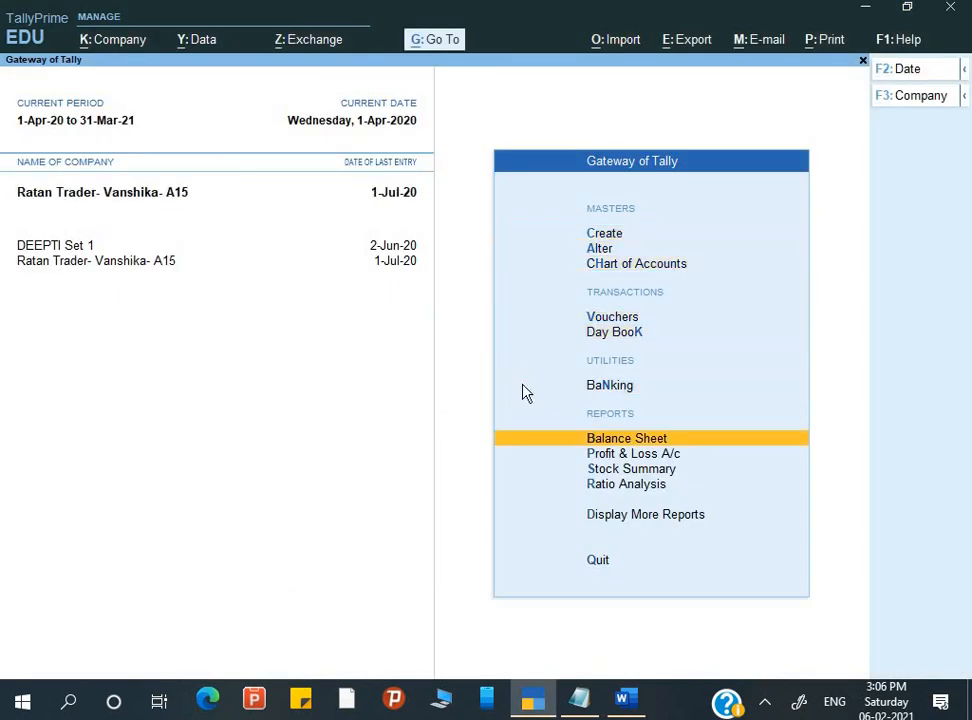
key(Return)
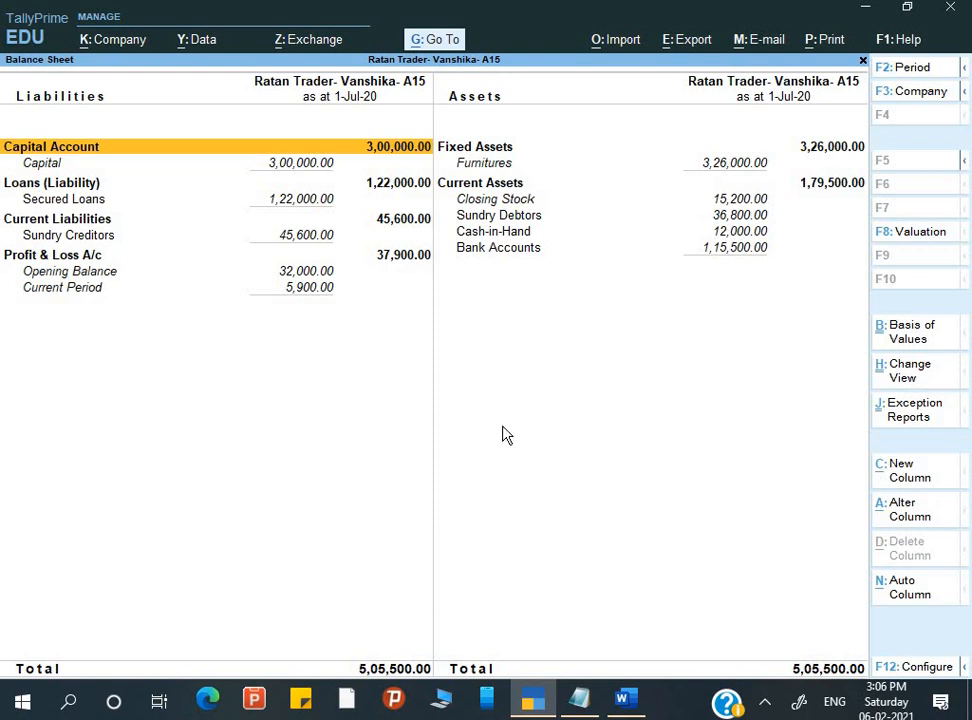
key(alt+e)
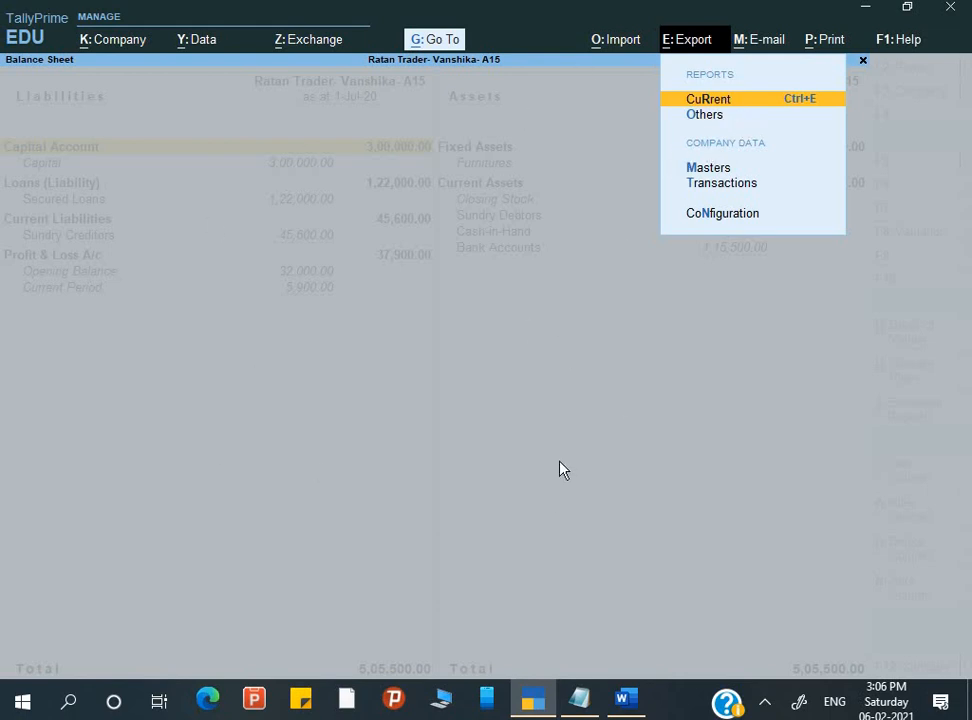
key(Return)
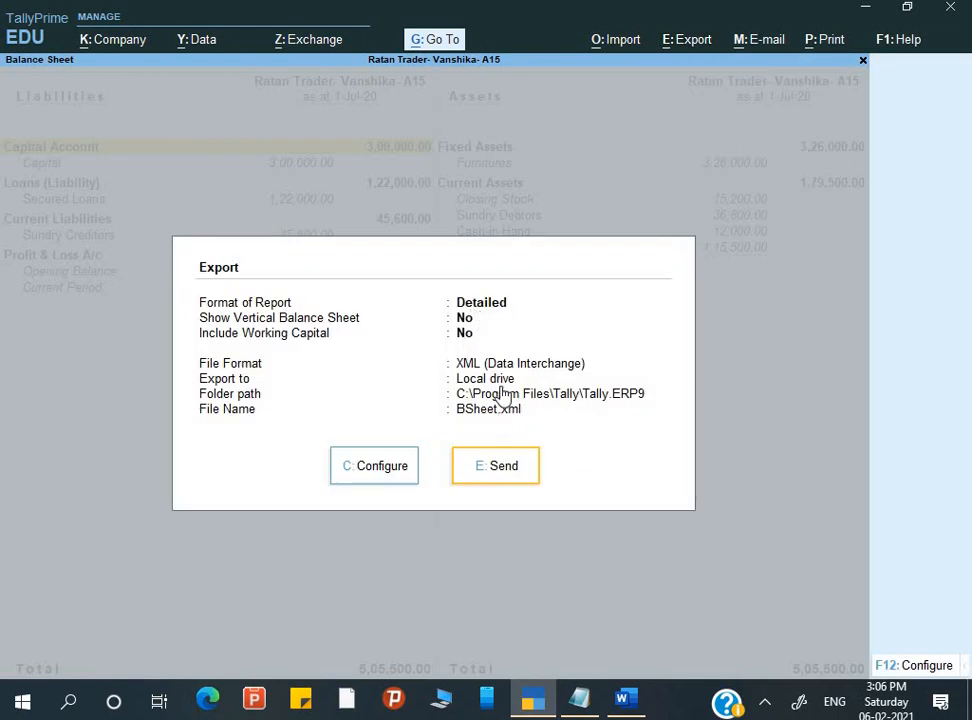
Step: Turn on Show Percentages in the export configuration
click(362, 478)
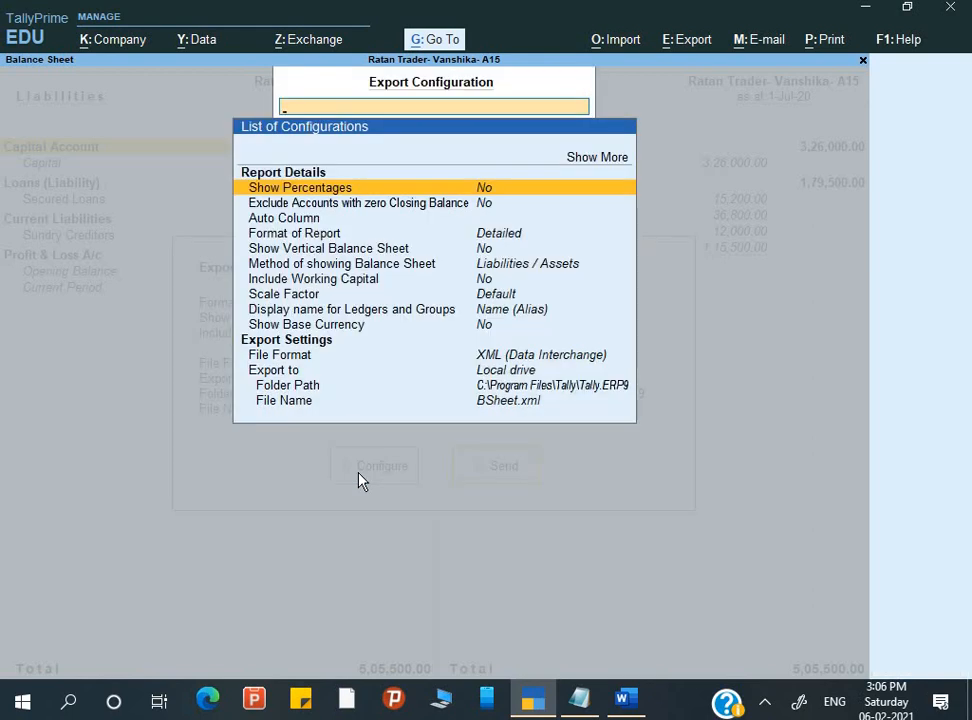
key(Return)
key(Down)
key(Down)
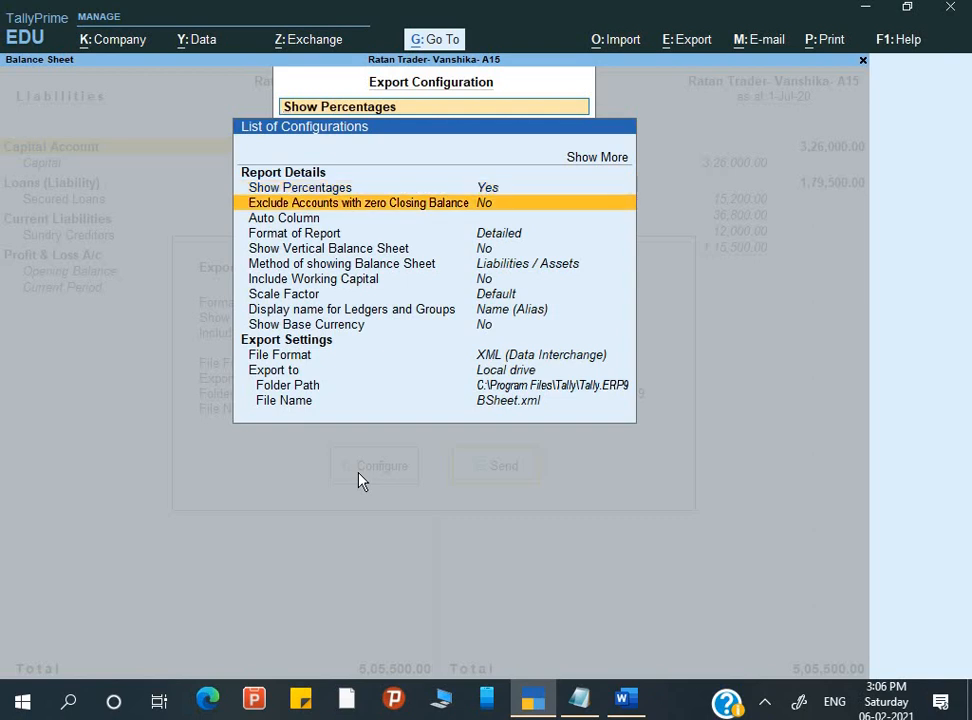
key(Down)
key(Down)
key(Down)
key(Down)
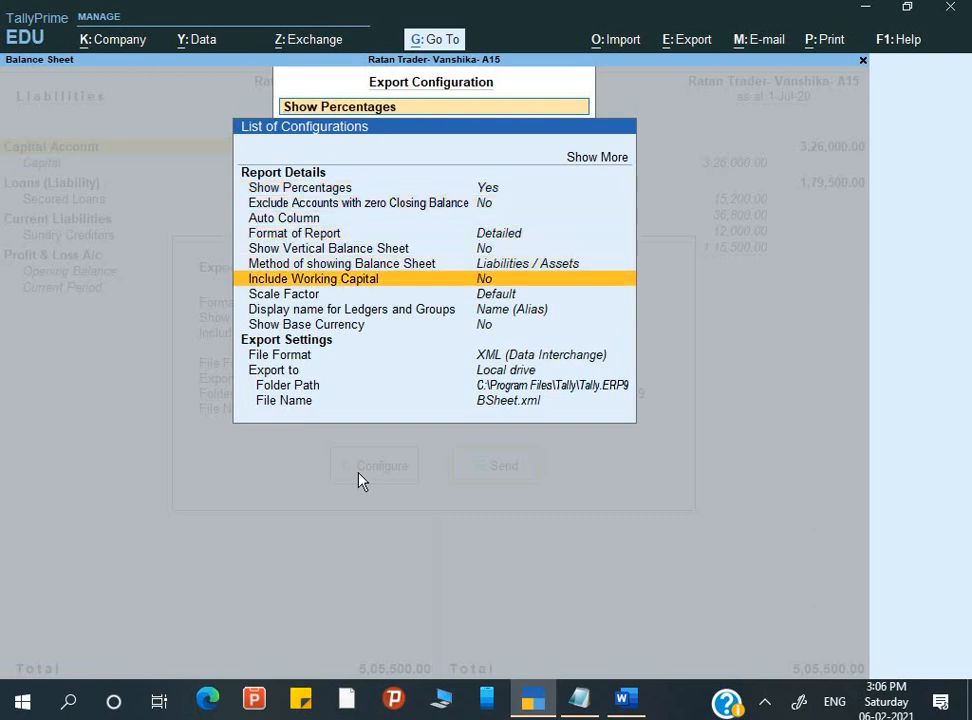
key(Up)
key(Down)
key(Down)
key(Down)
key(Down)
key(Down)
key(Down)
key(Down)
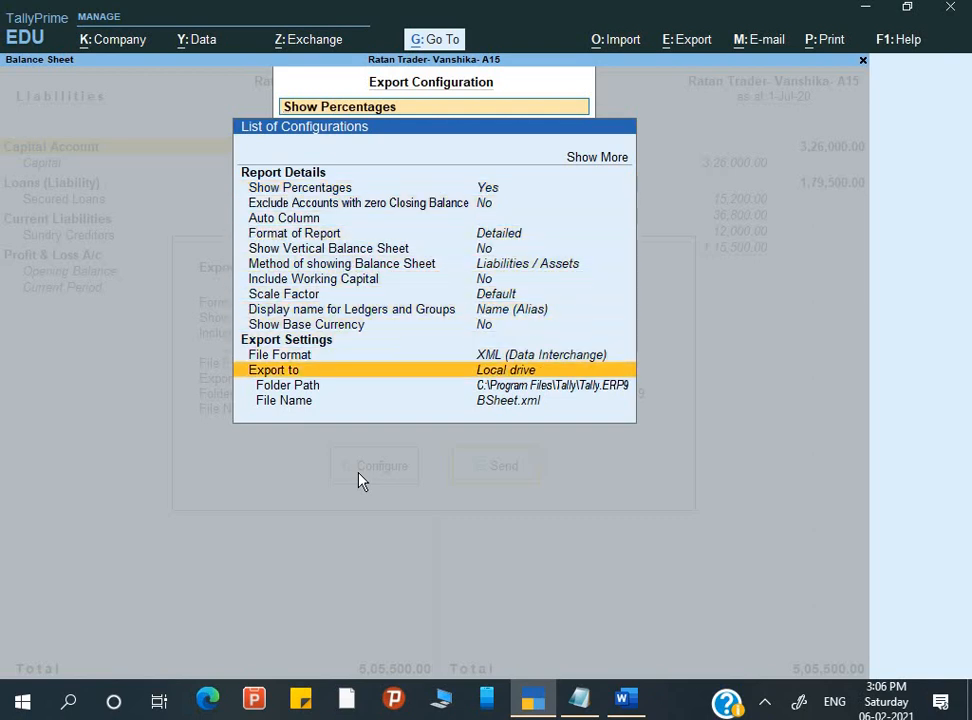
key(Down)
Step: Set the folder path to Desktop\tara, keep BSheet.xml as file name, and send the export
key(Return)
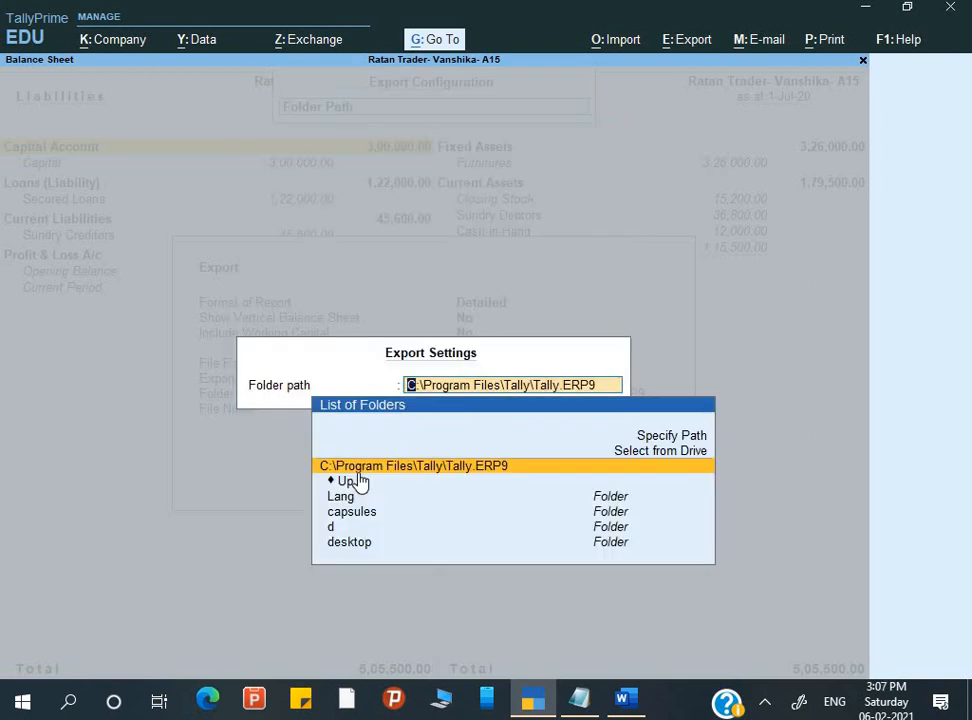
key(ctrl+alt+v)
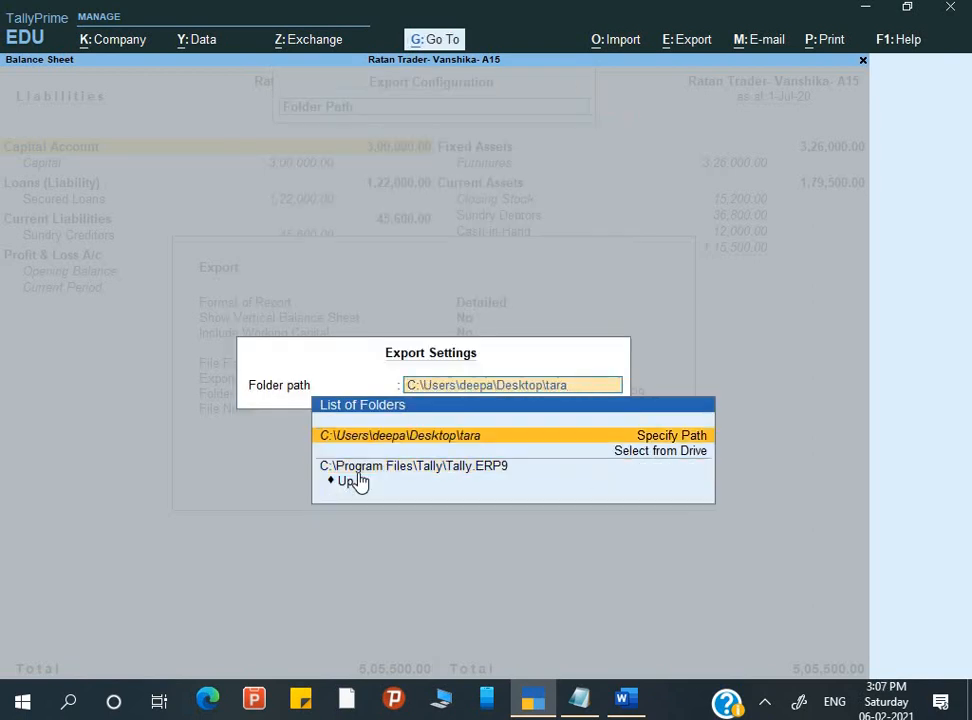
key(Return)
key(Return)
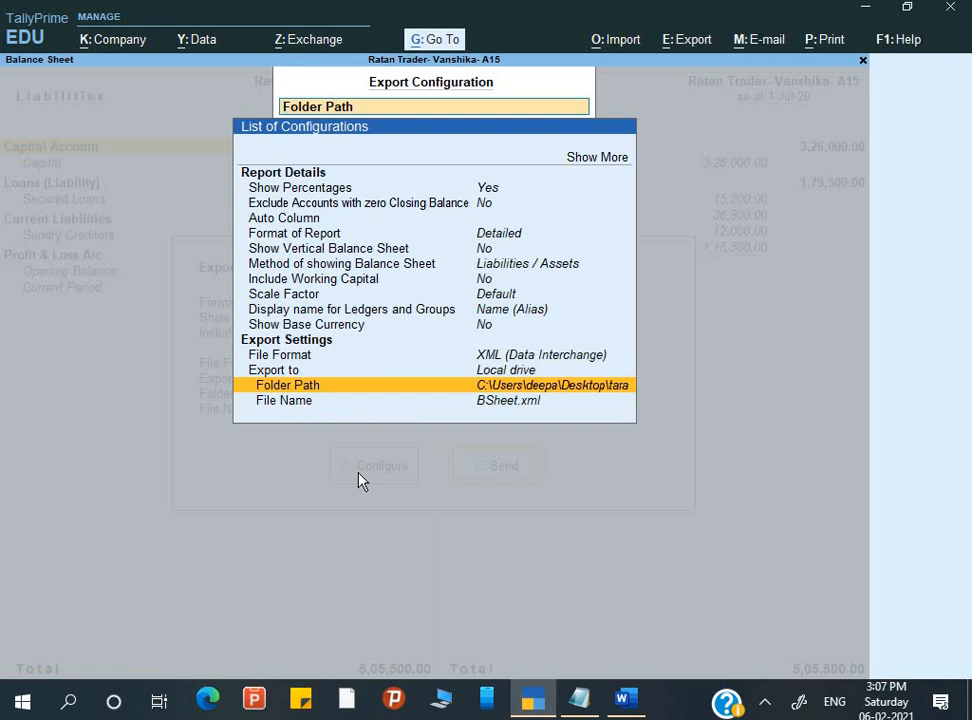
key(Down)
key(Return)
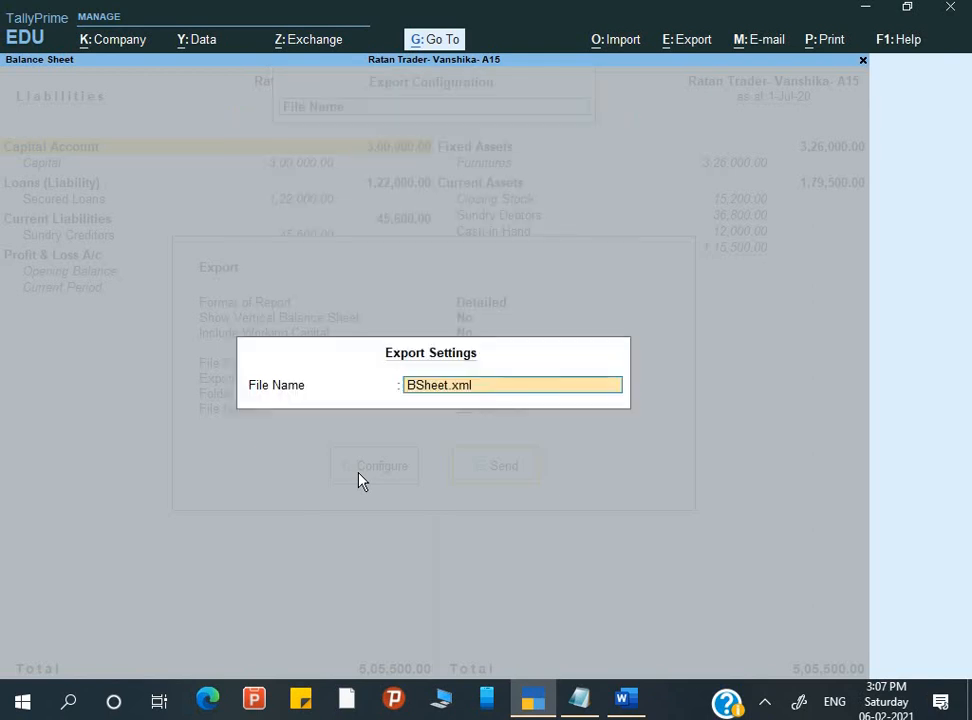
key(Return)
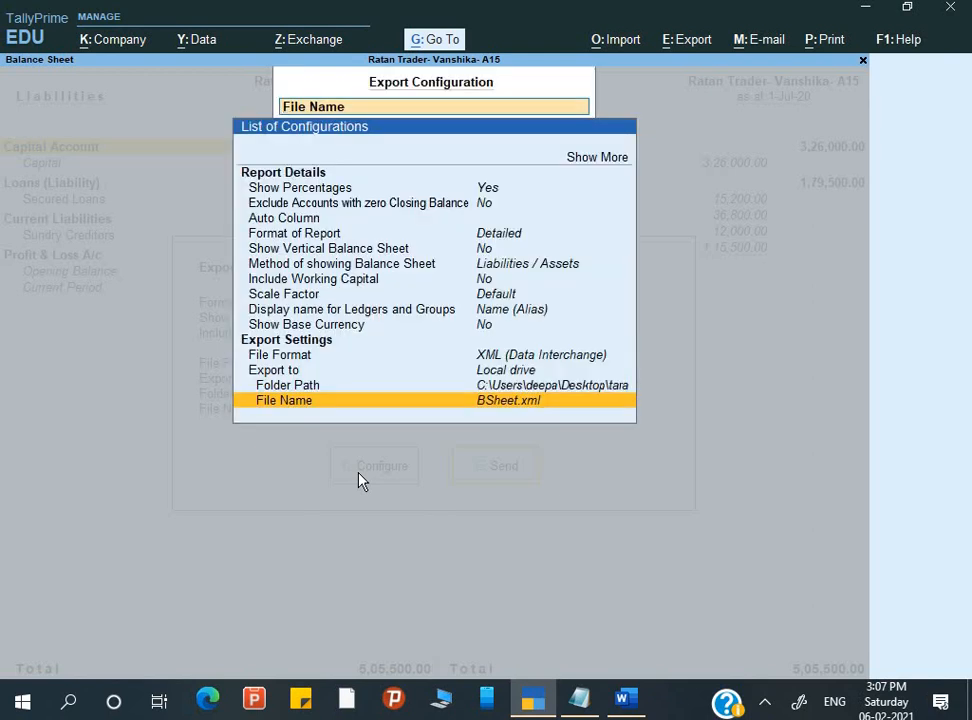
key(Escape)
key(Escape)
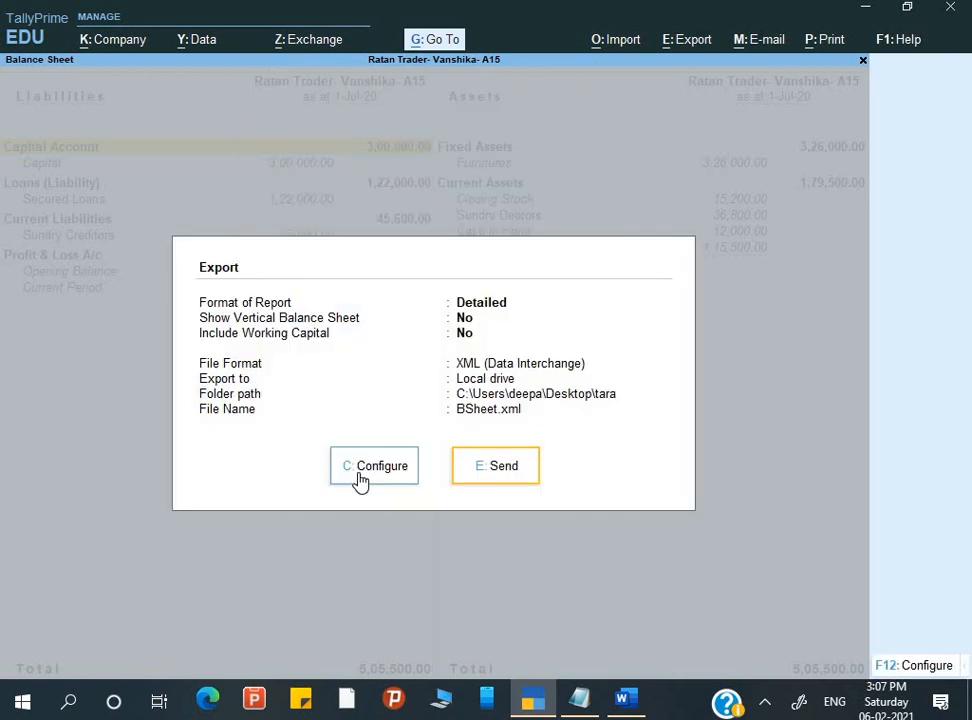
key(e)
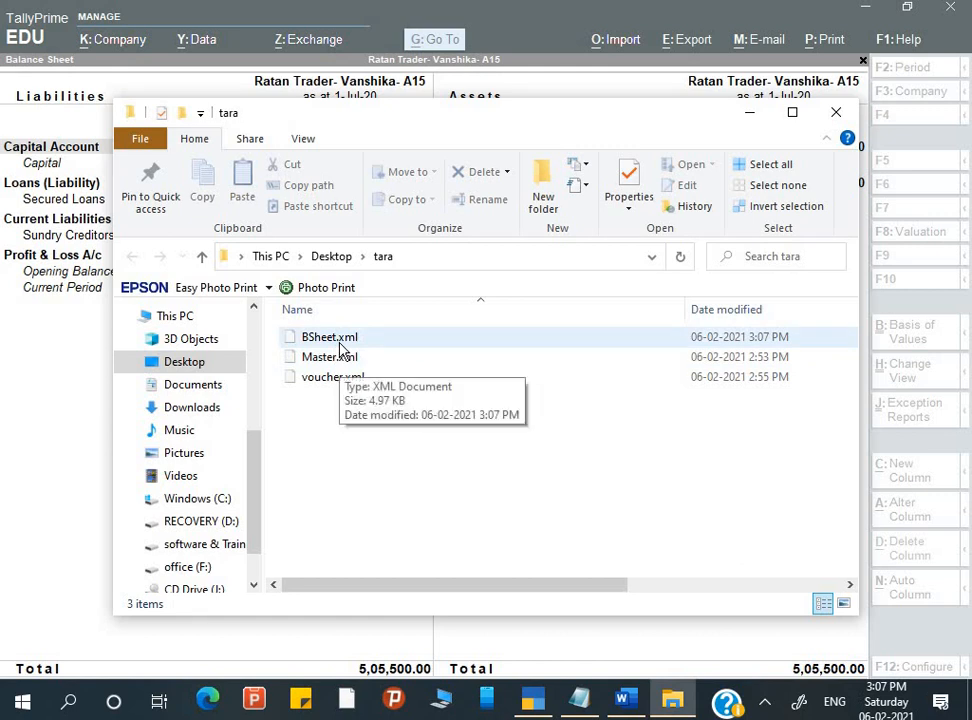
Step: Permanently delete BSheet.xml from the tara folder and leave File Explorer
click(406, 349)
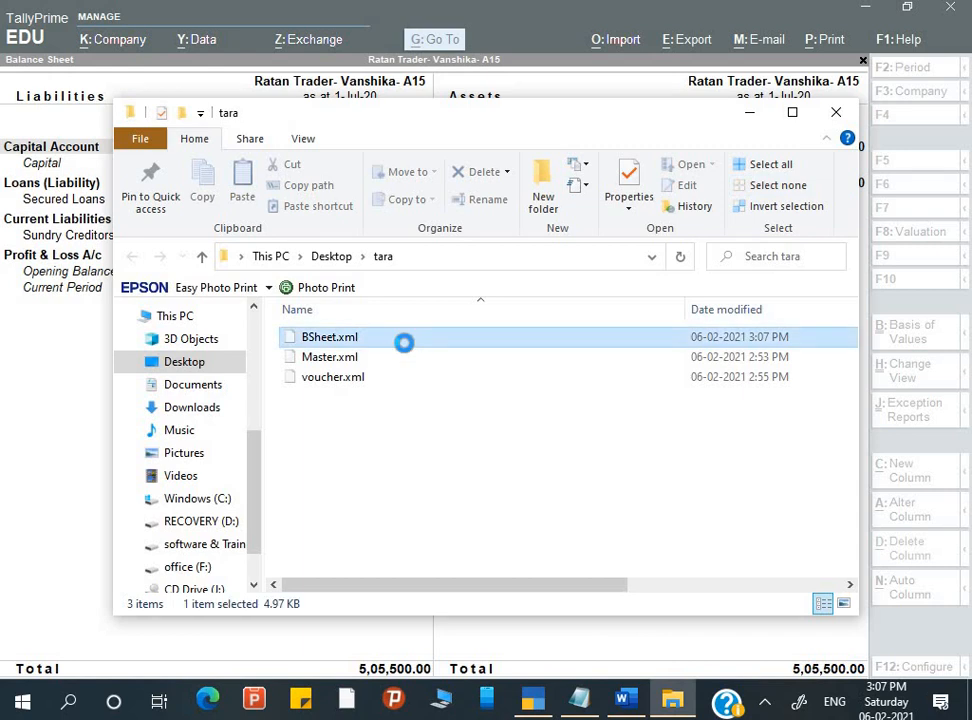
key(shift+Delete)
key(Return)
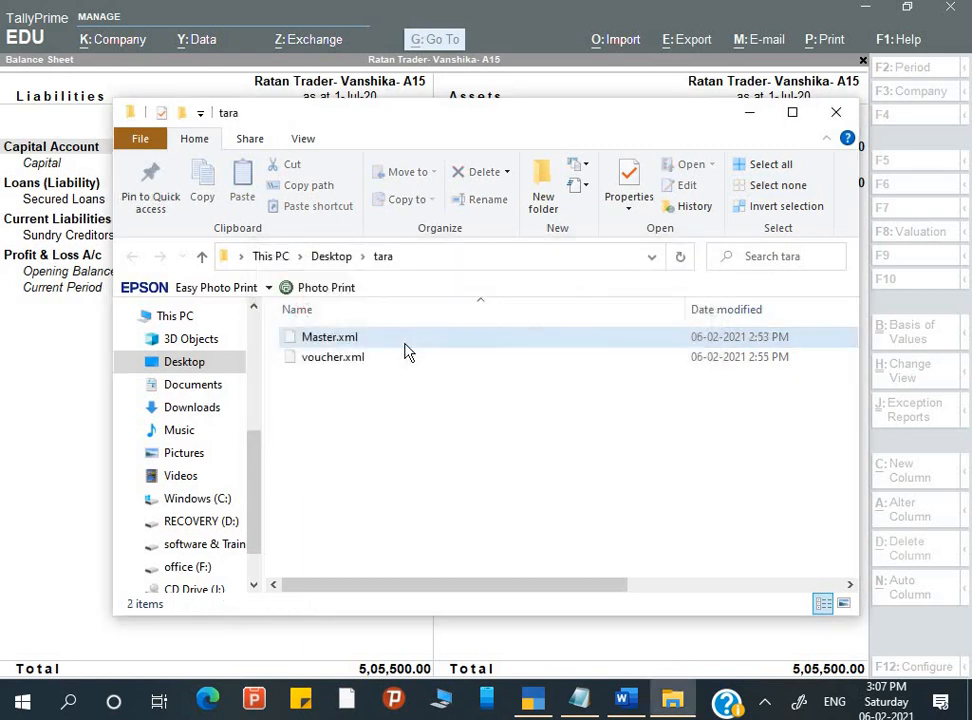
key(alt+Tab)
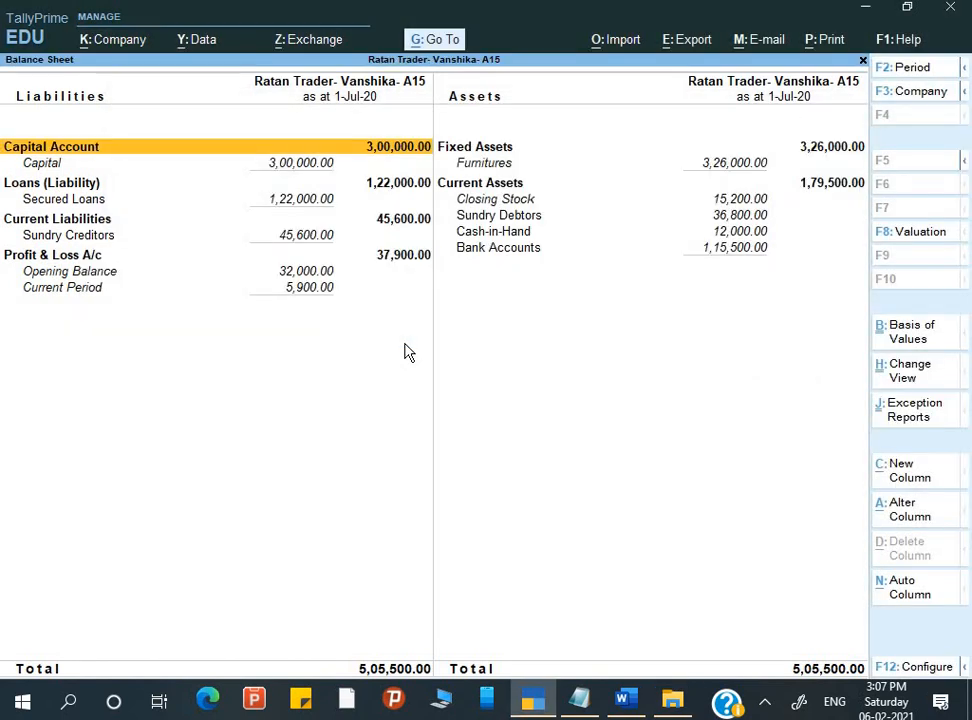
Step: Start another current-report export of the Balance Sheet with Show Percentages on
key(alt+e)
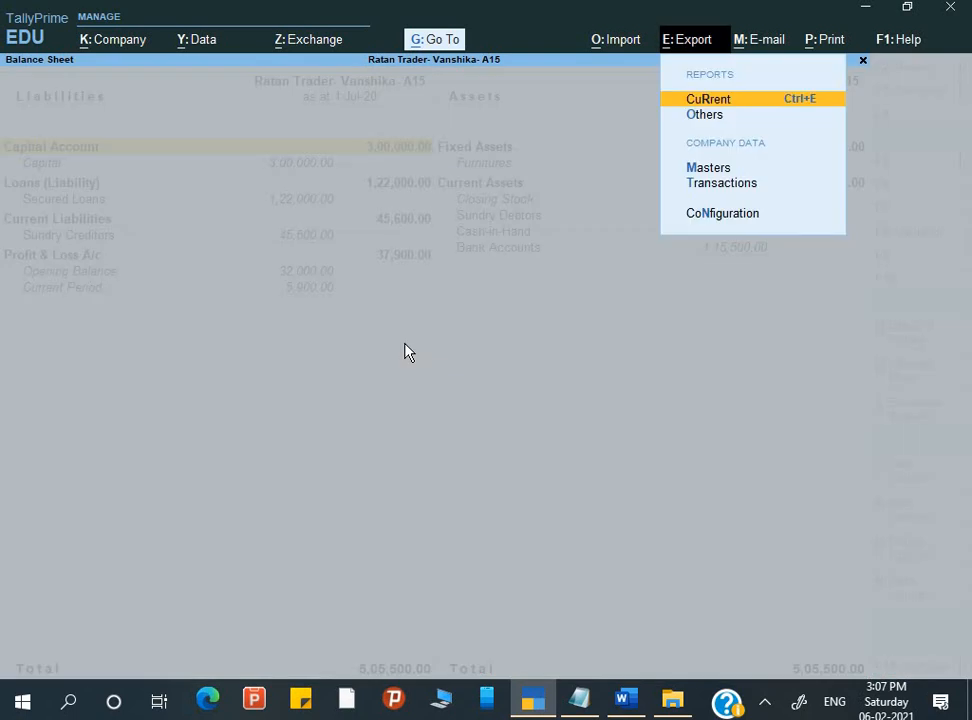
key(Return)
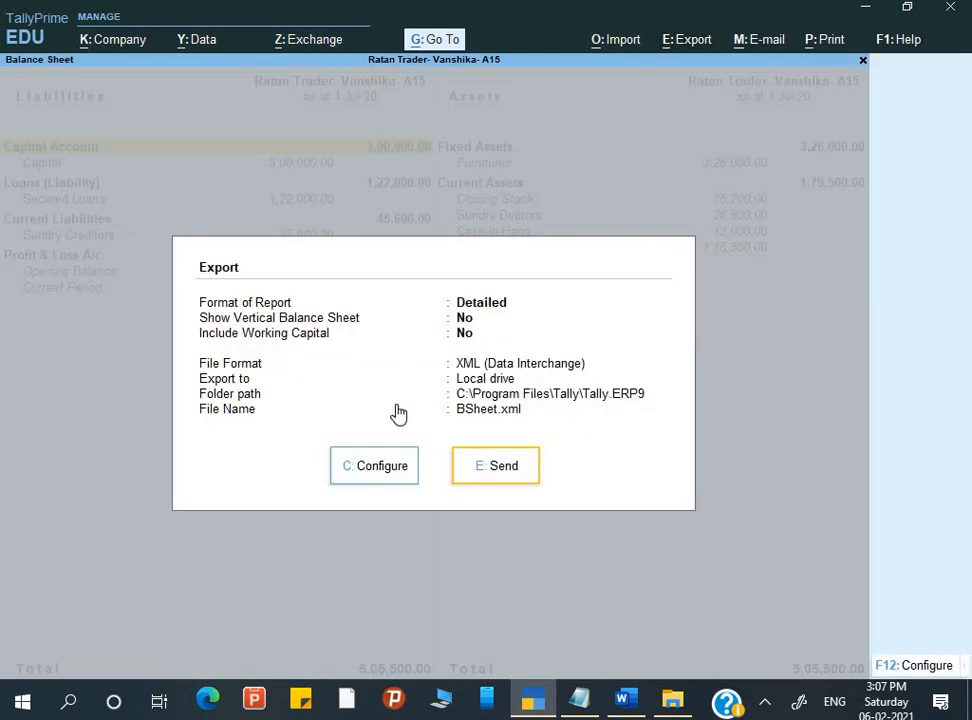
click(385, 476)
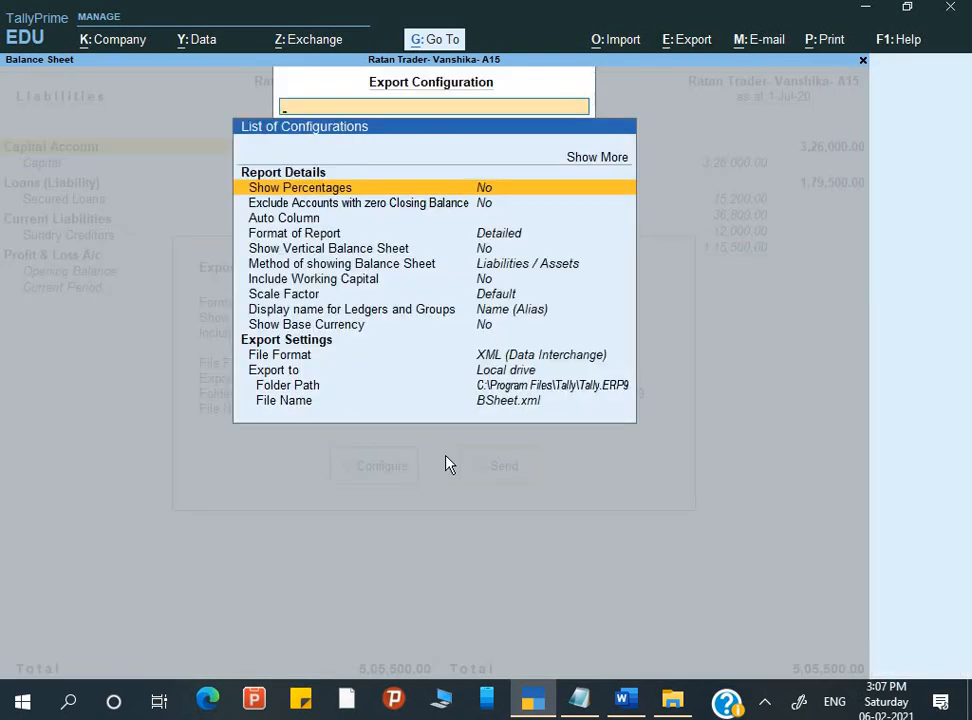
key(Return)
key(Down)
key(Down)
key(Down)
key(Down)
key(Down)
key(Down)
key(Down)
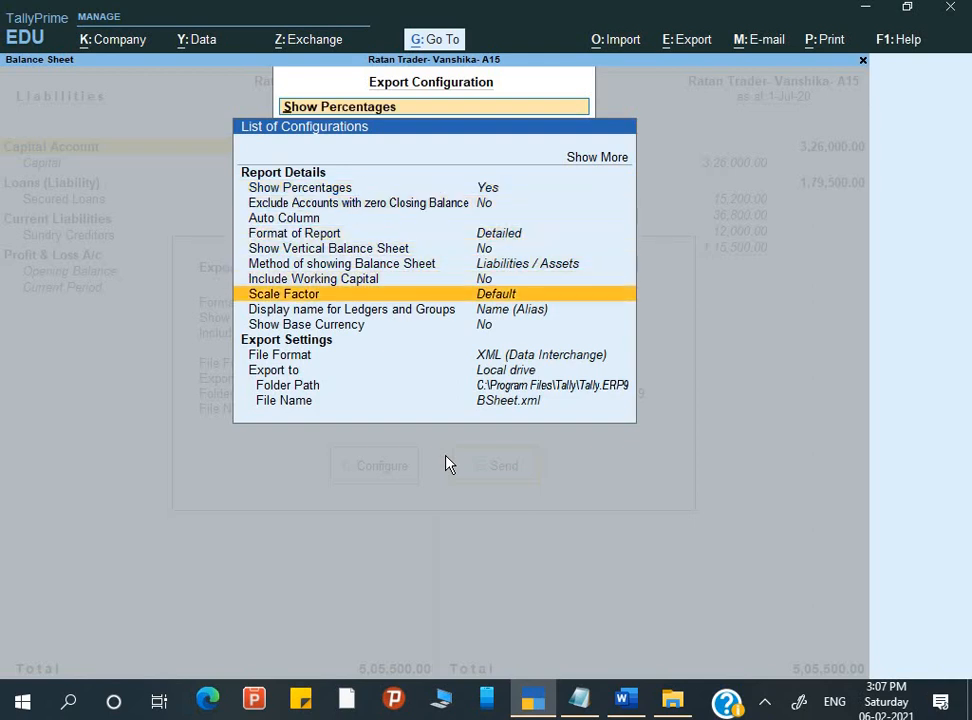
key(Down)
key(Down)
key(Down)
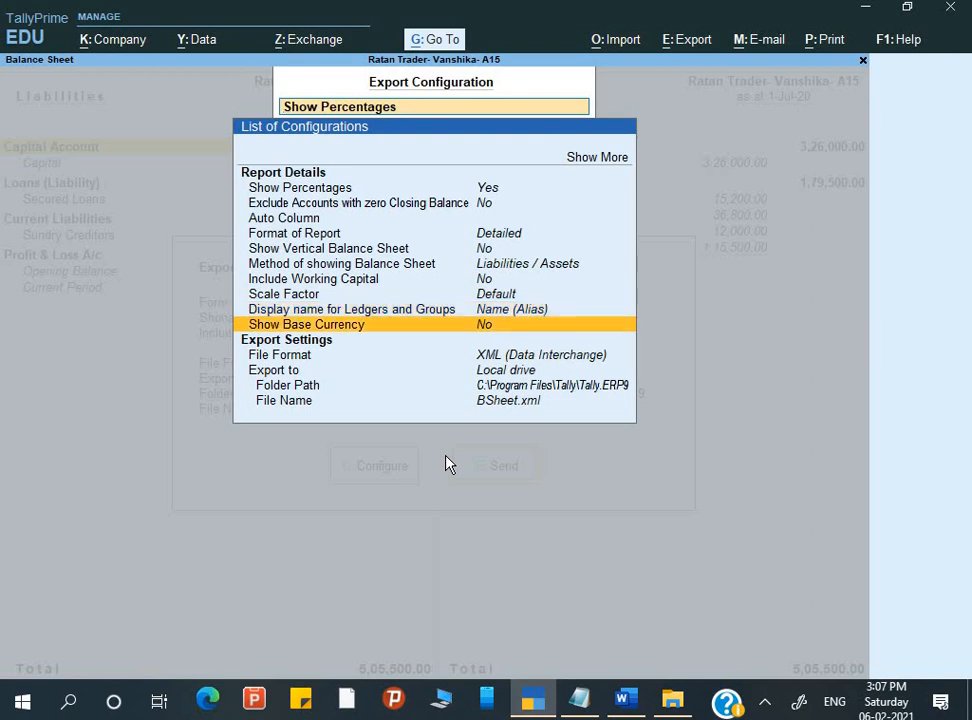
Step: Set the export file format to Excel (Spreadsheet)
key(Return)
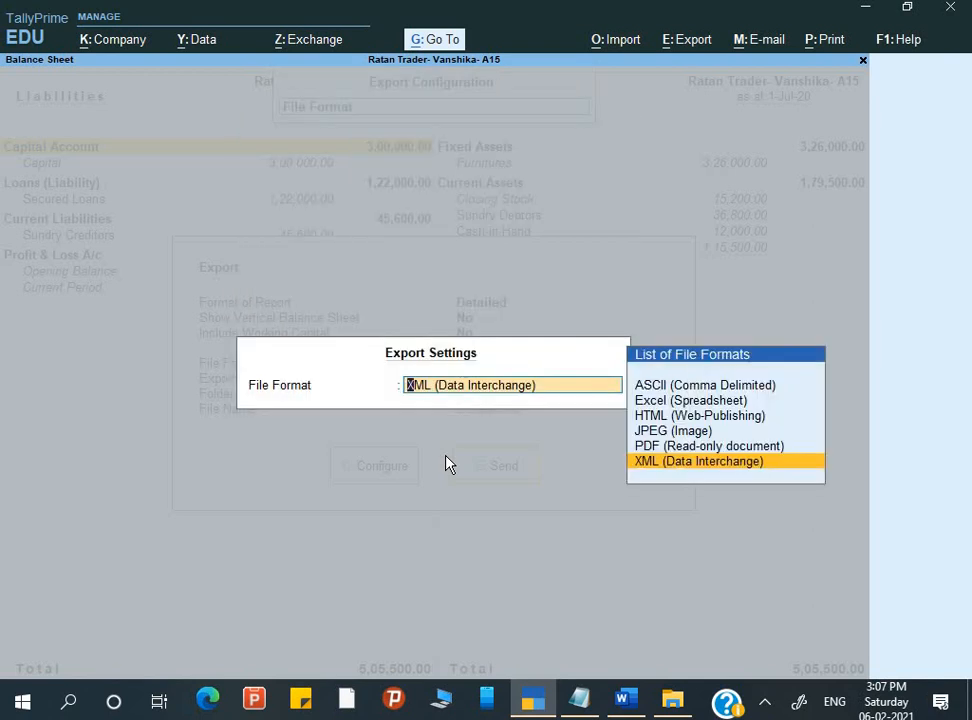
key(Up)
key(Up)
key(Up)
key(Up)
key(Up)
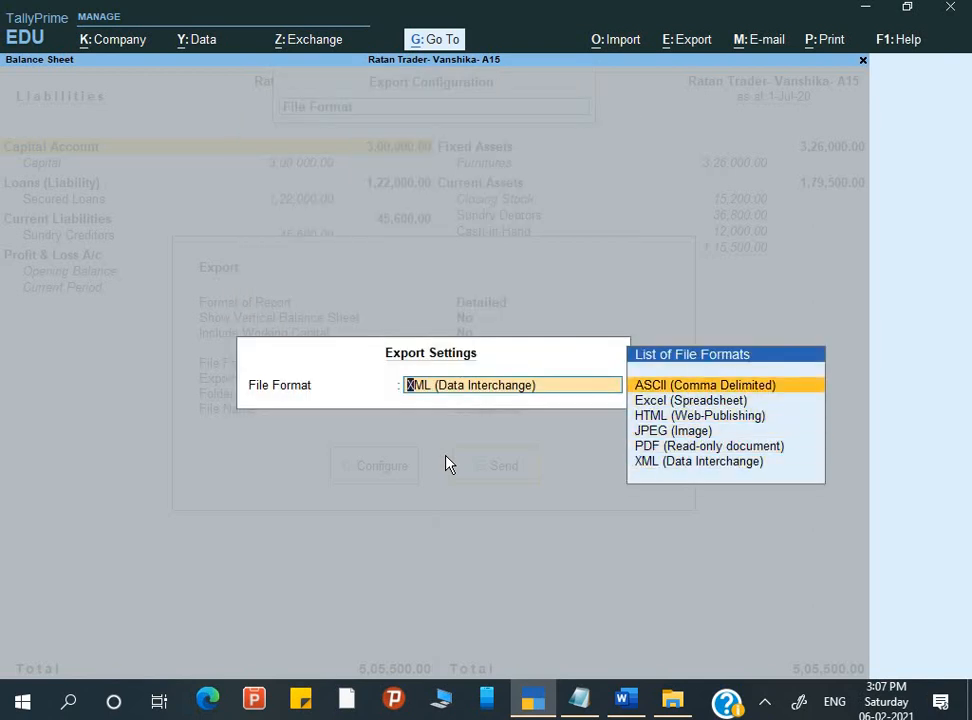
key(Down)
key(Down)
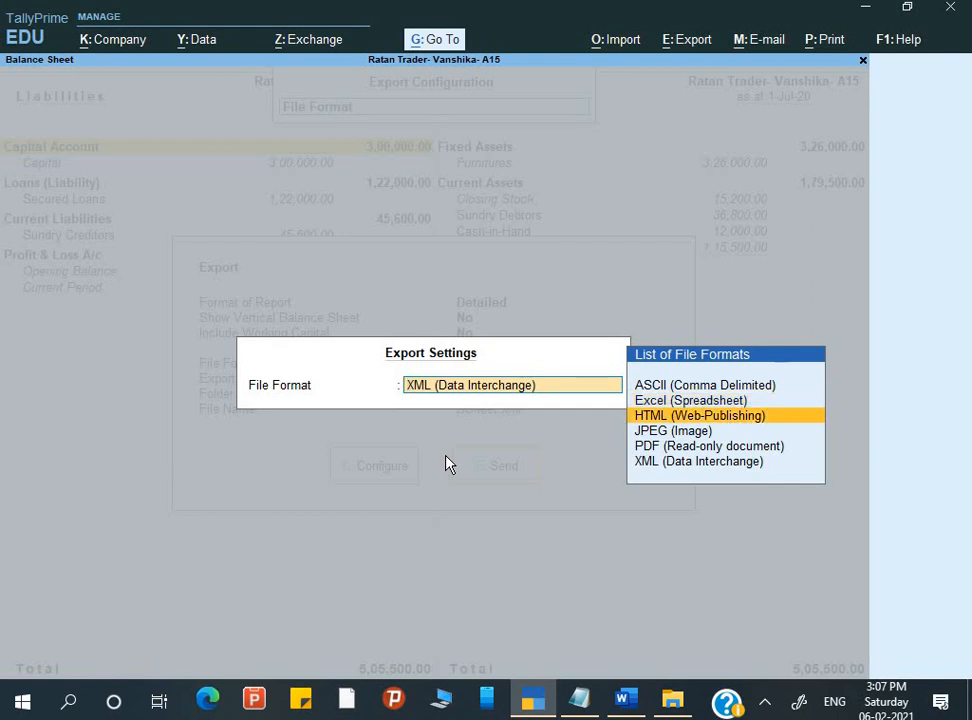
key(Down)
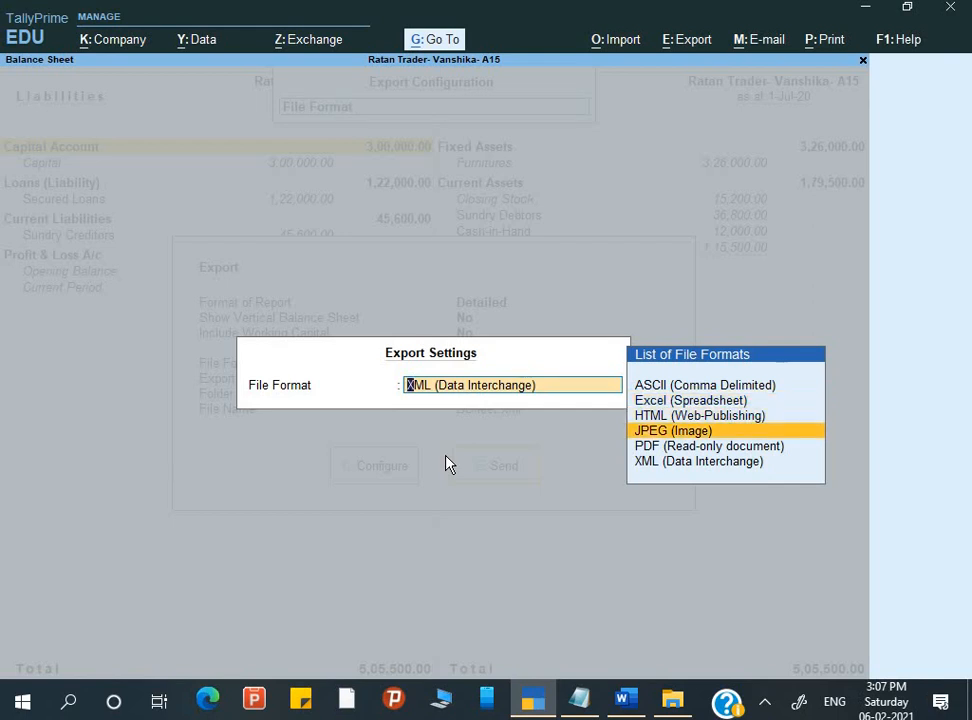
key(Down)
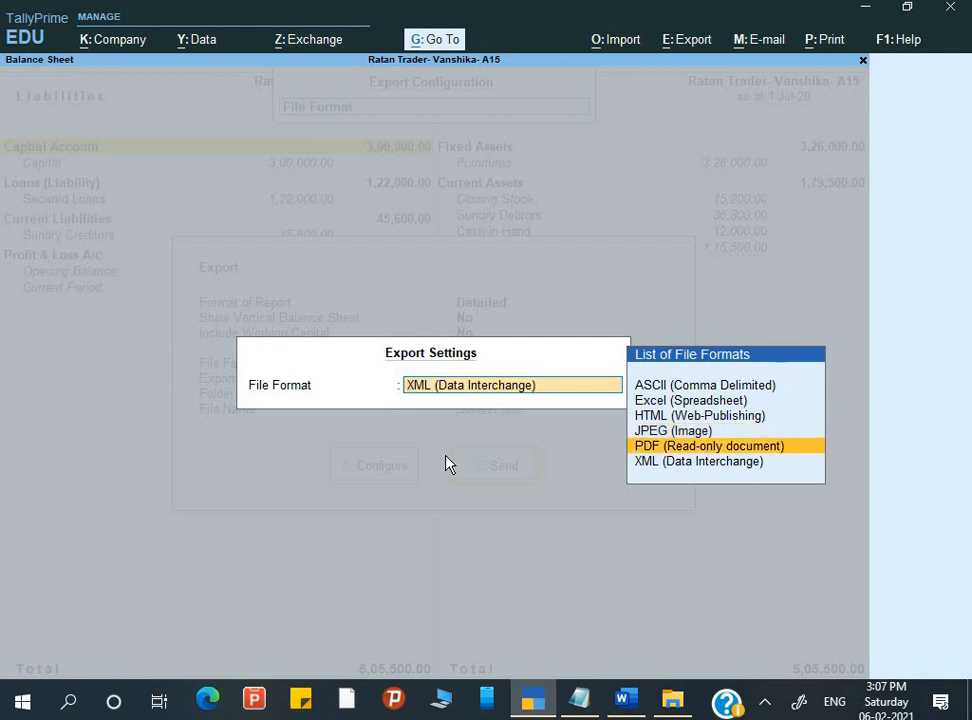
key(Up)
key(Up)
key(Up)
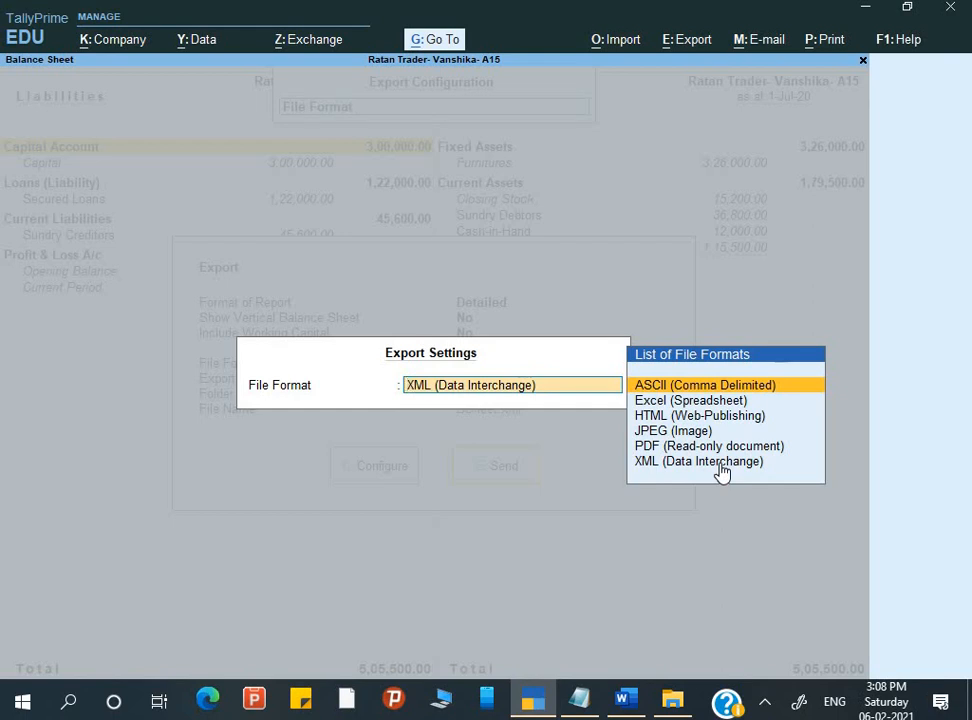
key(Down)
key(Down)
key(Up)
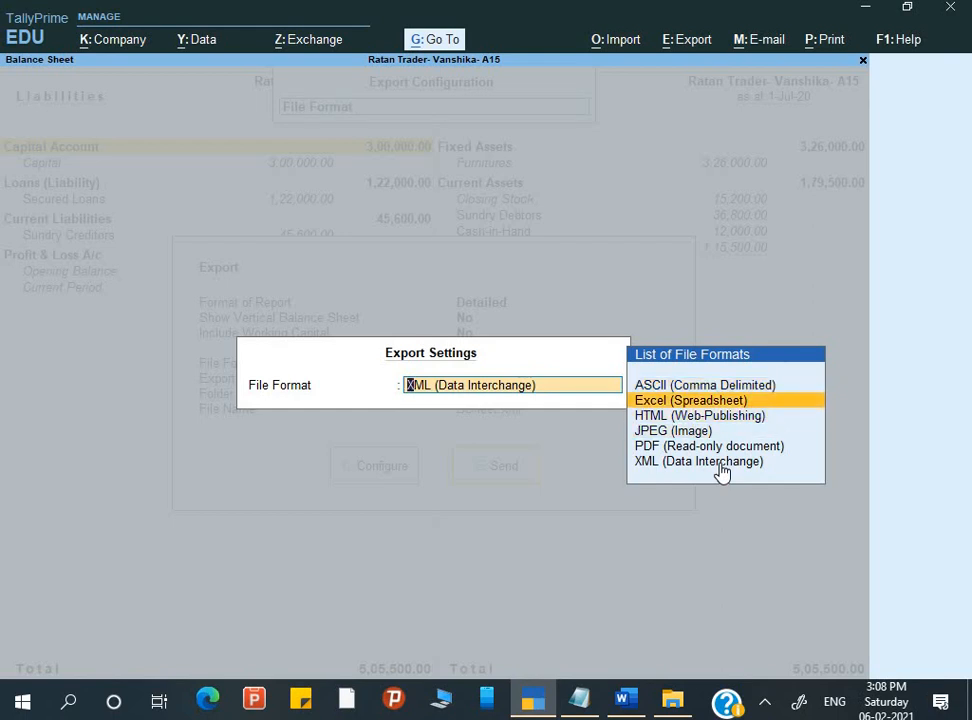
key(Return)
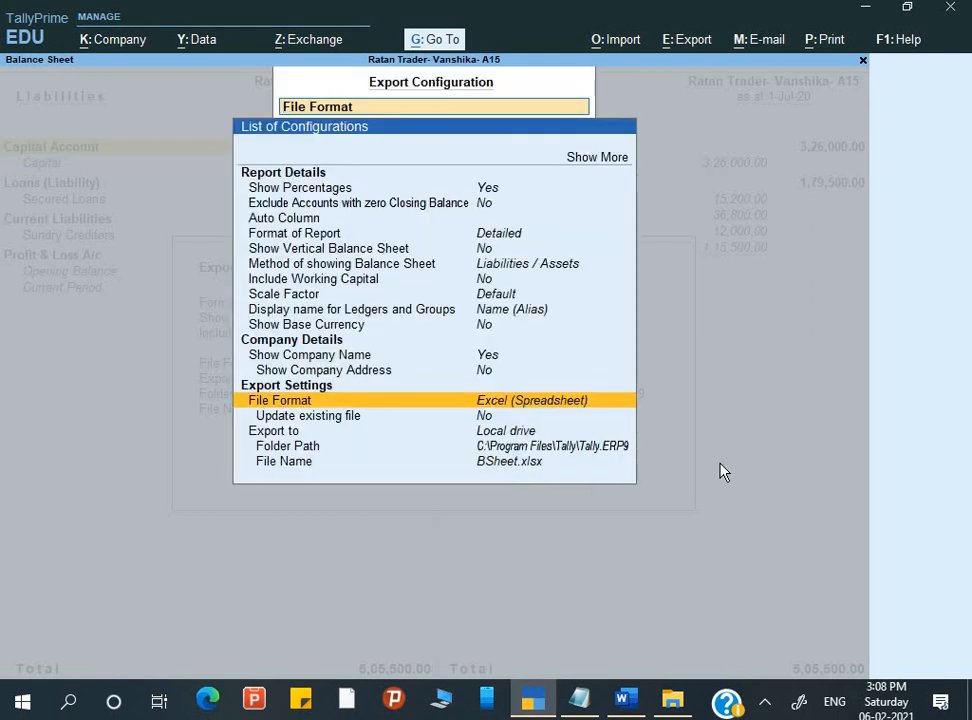
Step: Set the export folder to Desktop\tara and send the Balance Sheet to Excel
key(Down)
key(Down)
key(Down)
key(Return)
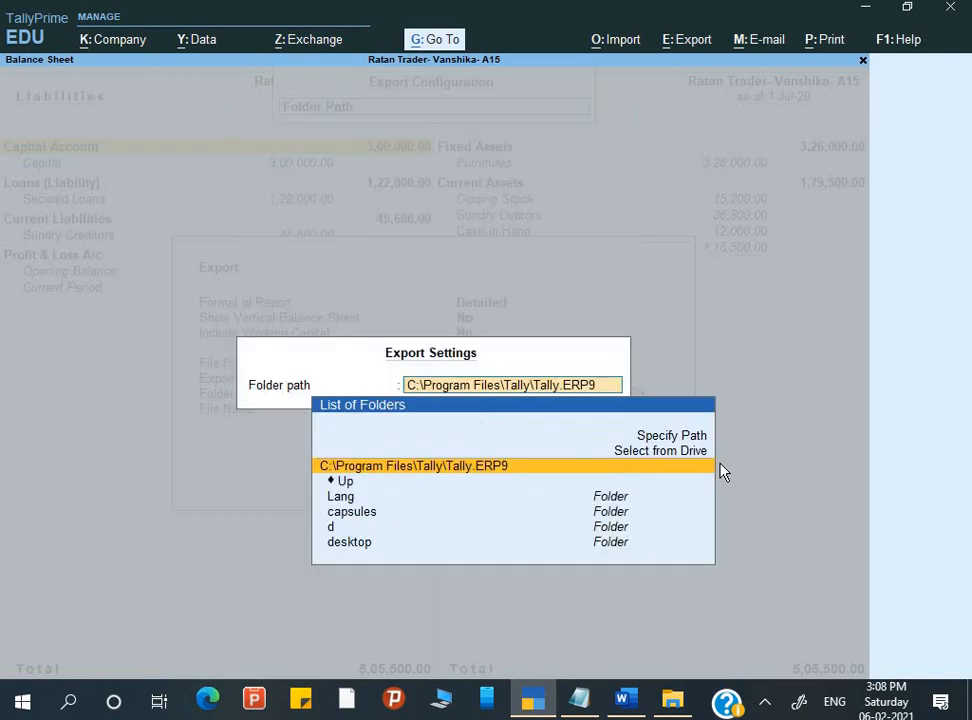
key(ctrl+alt+v)
key(Return)
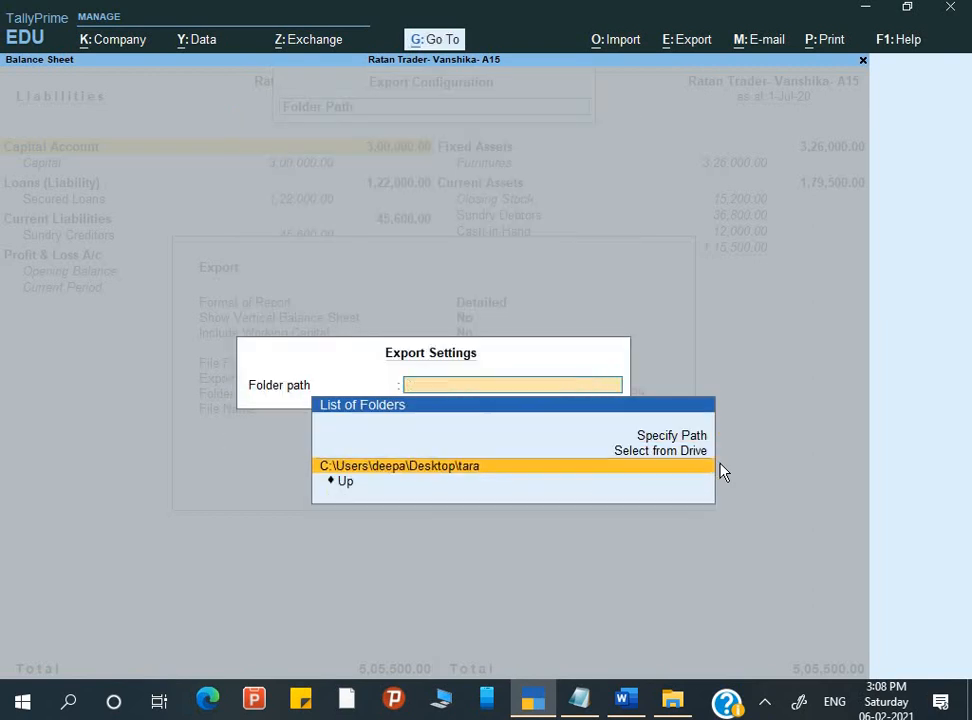
key(Return)
key(Return)
key(Return)
key(Return)
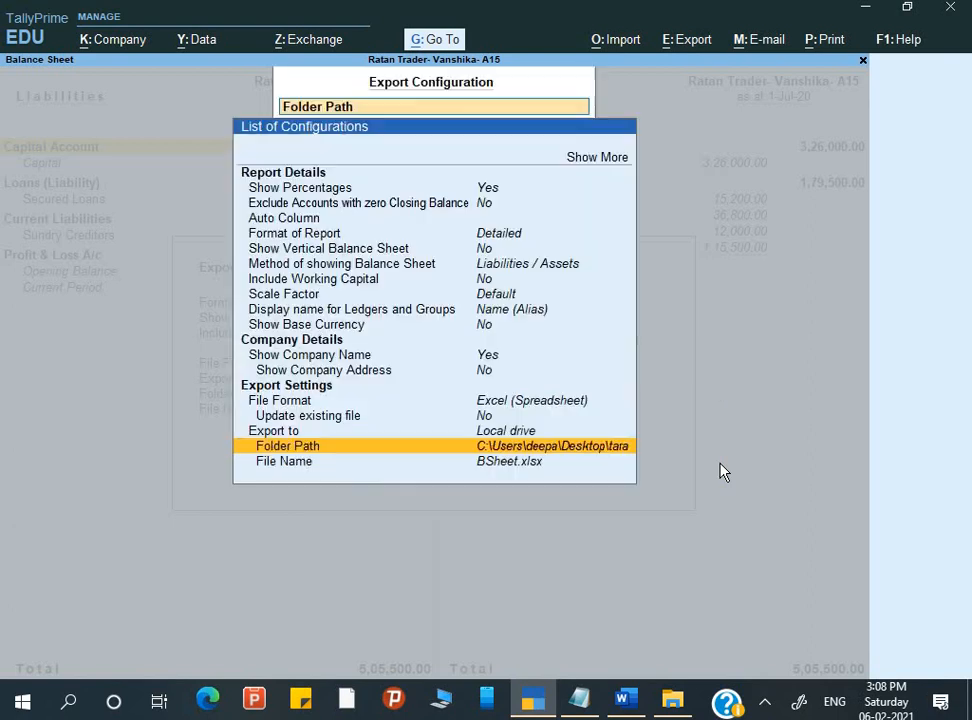
key(Escape)
key(Escape)
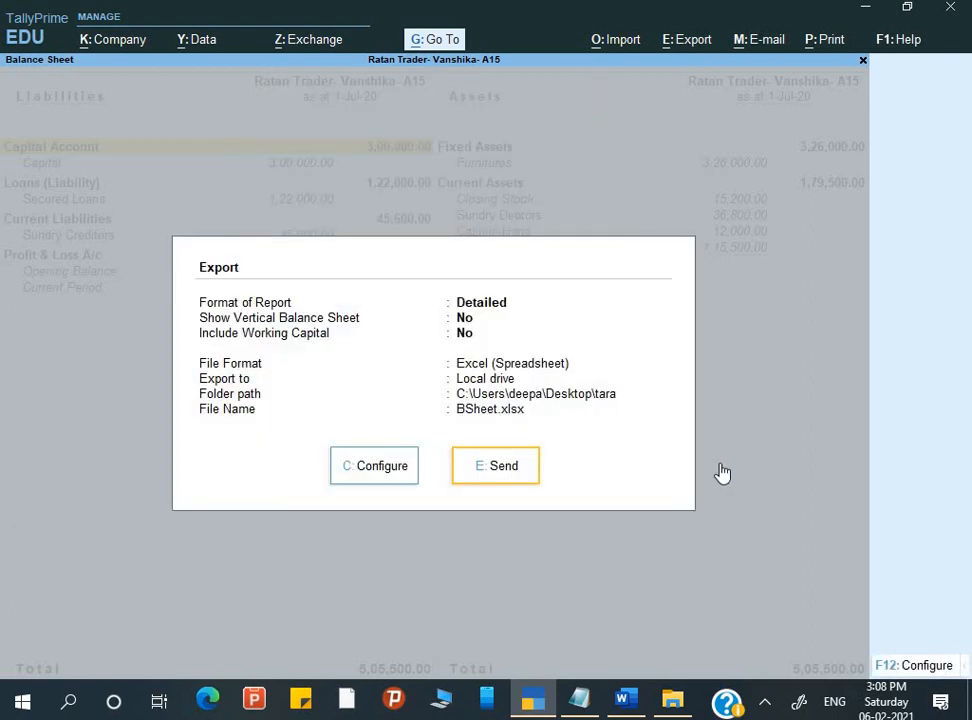
key(Return)
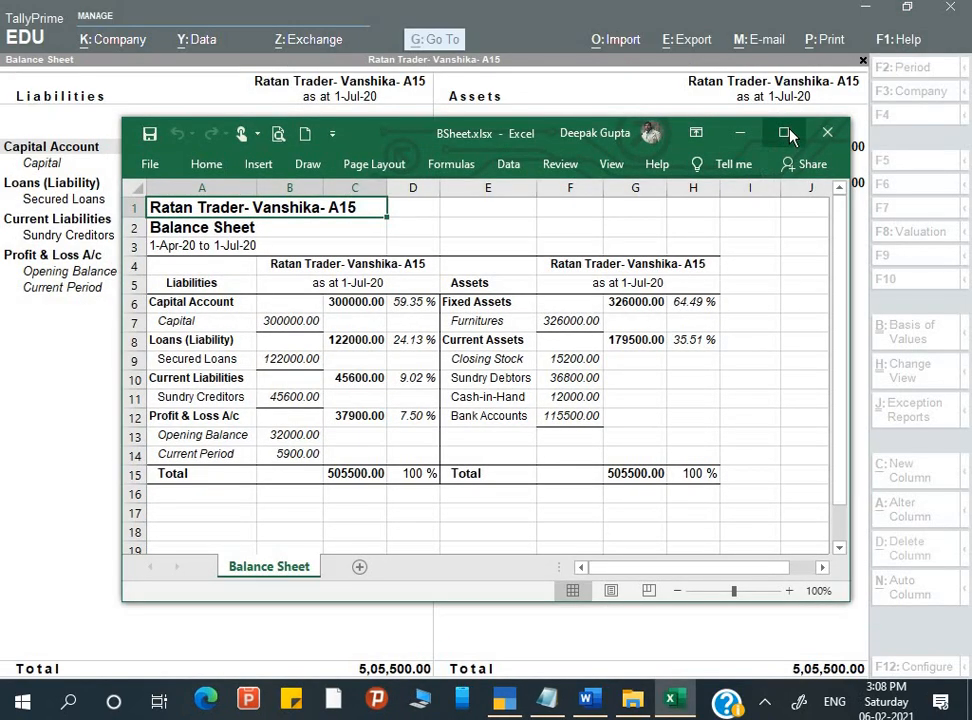
Step: Maximize BSheet.xlsx and merge and centre the title across A1:H1
click(785, 134)
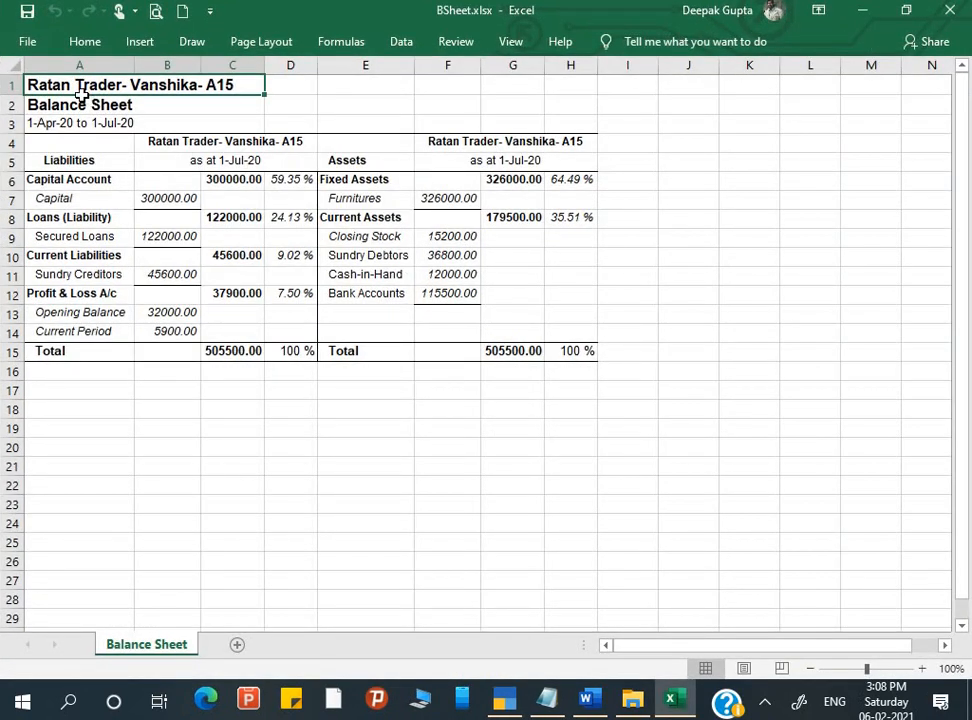
drag(28, 84, 577, 85)
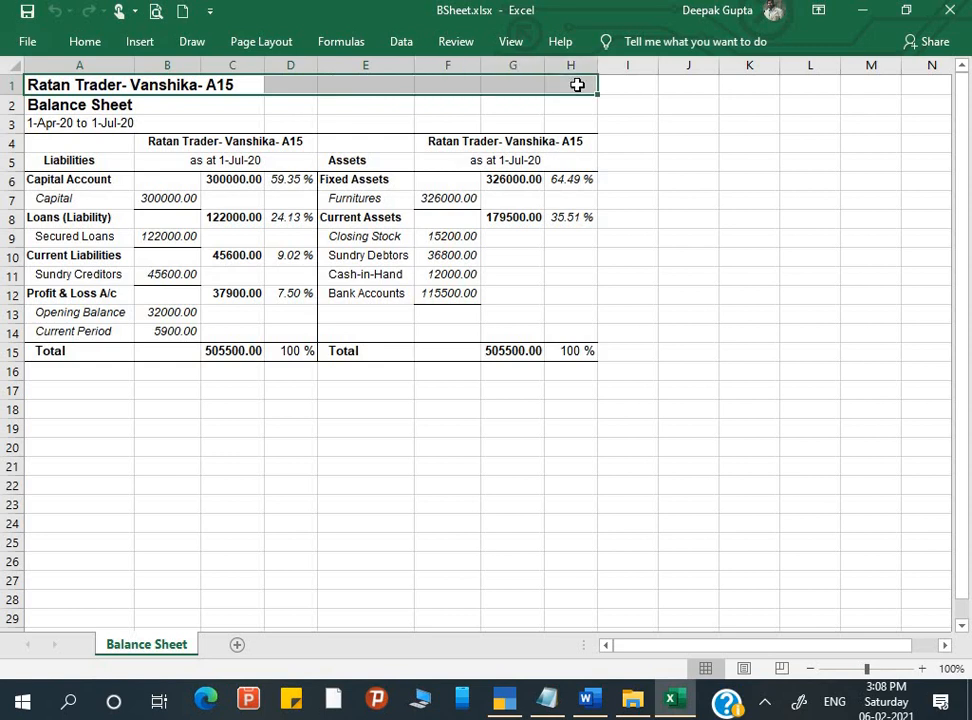
click(84, 42)
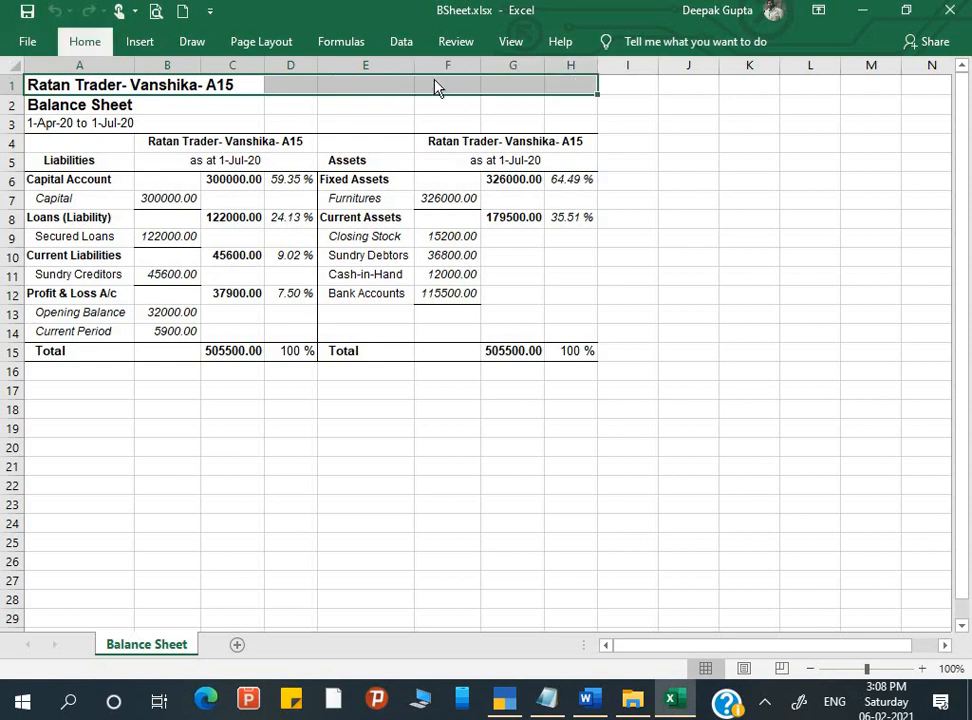
click(375, 91)
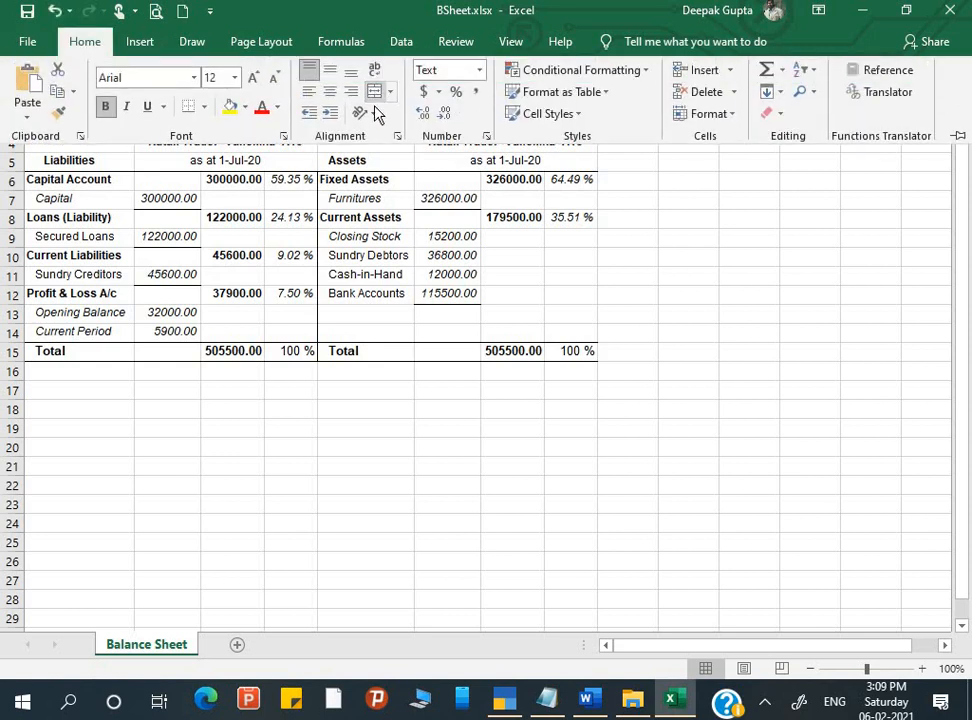
click(381, 219)
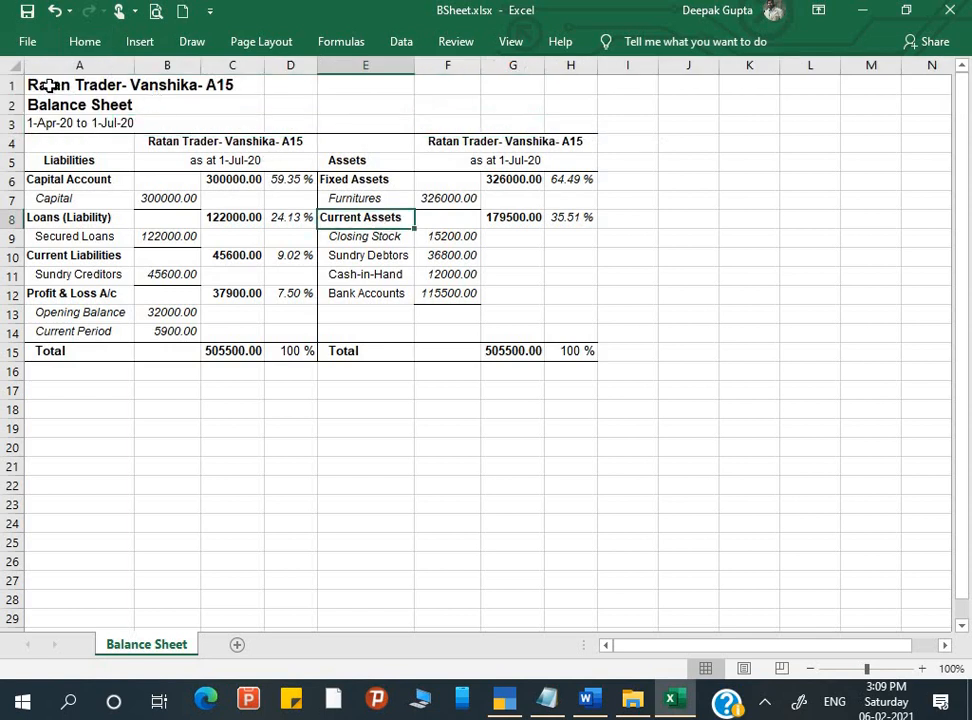
drag(48, 86, 581, 82)
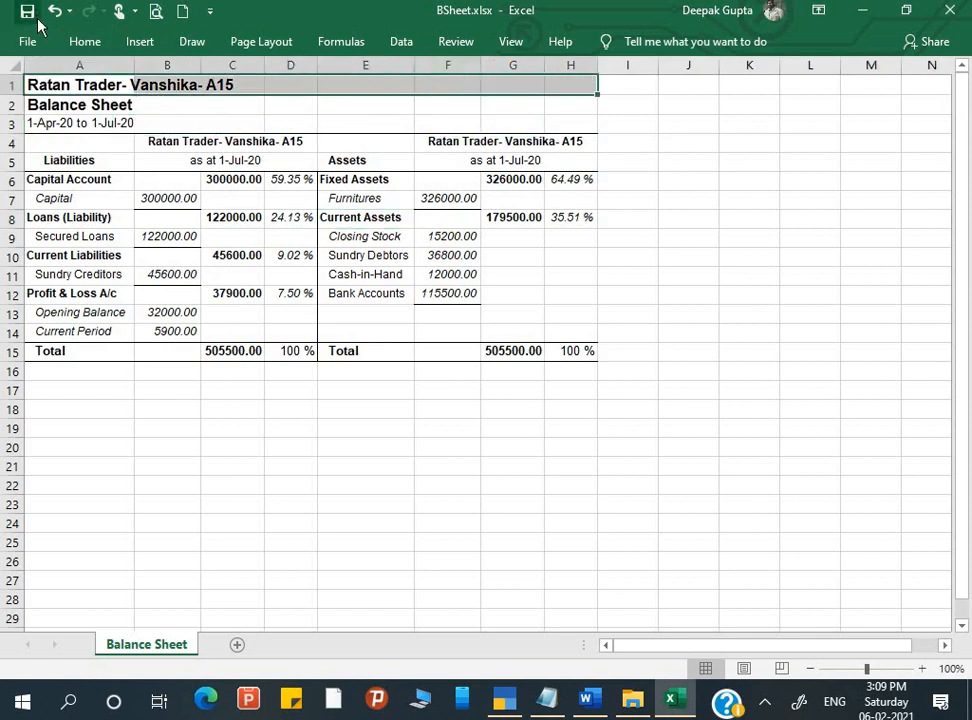
click(84, 41)
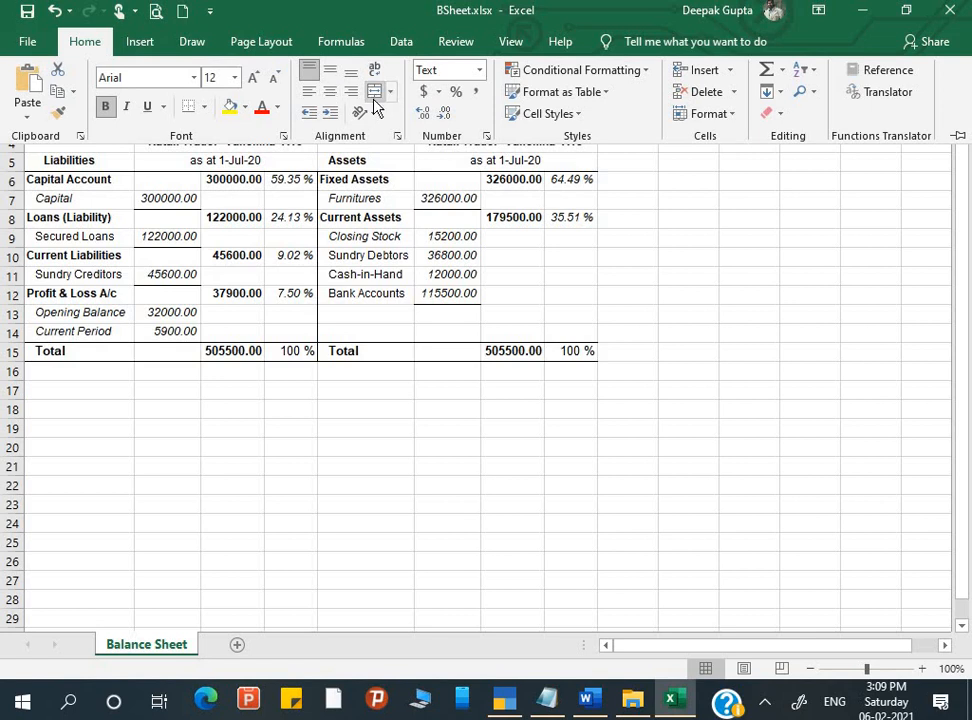
click(336, 270)
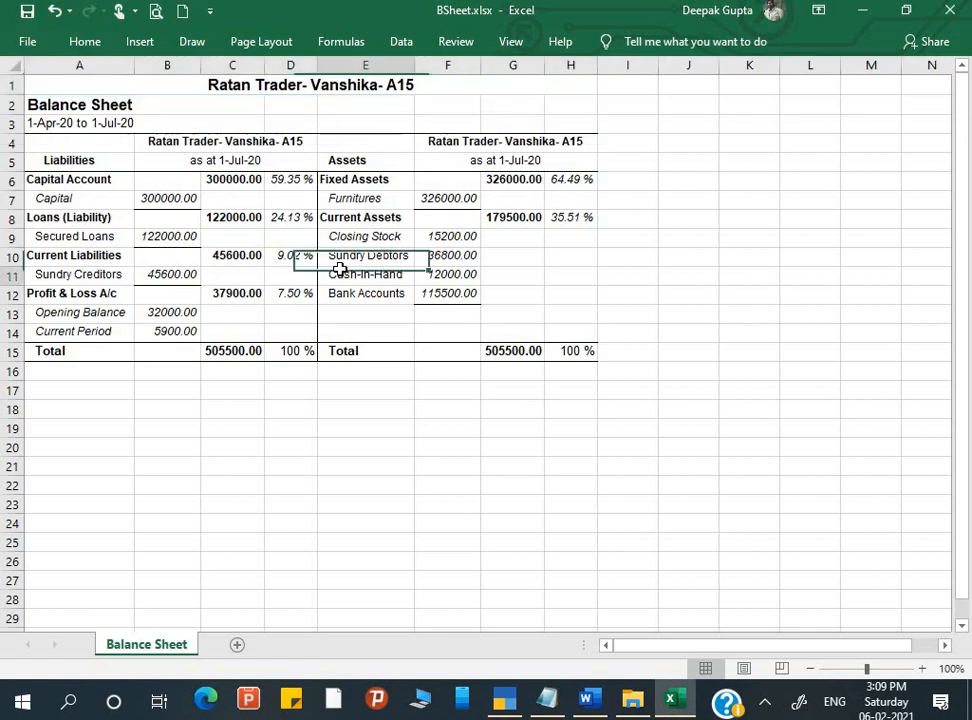
Step: Review the percentages in columns D and H, including the 100% total, then return to TallyPrime
click(92, 102)
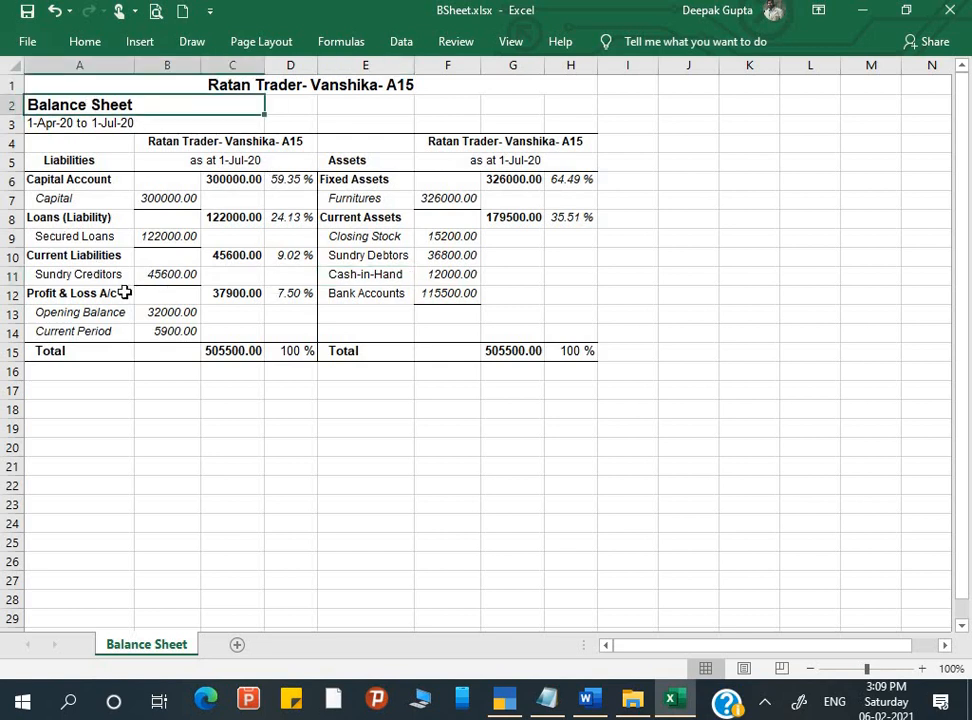
click(188, 253)
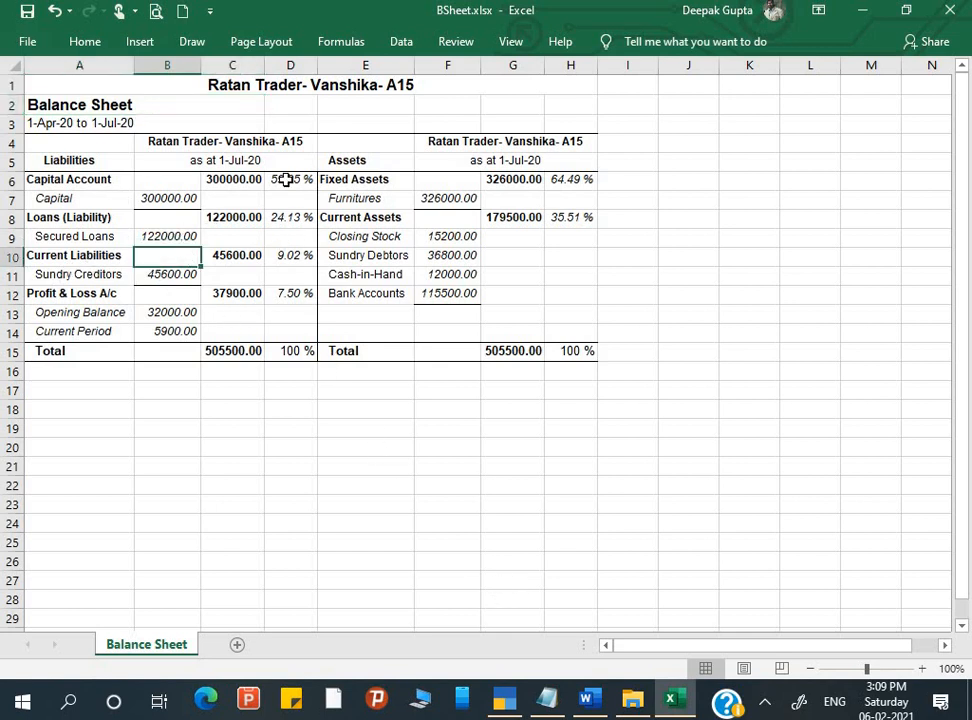
drag(286, 179, 295, 351)
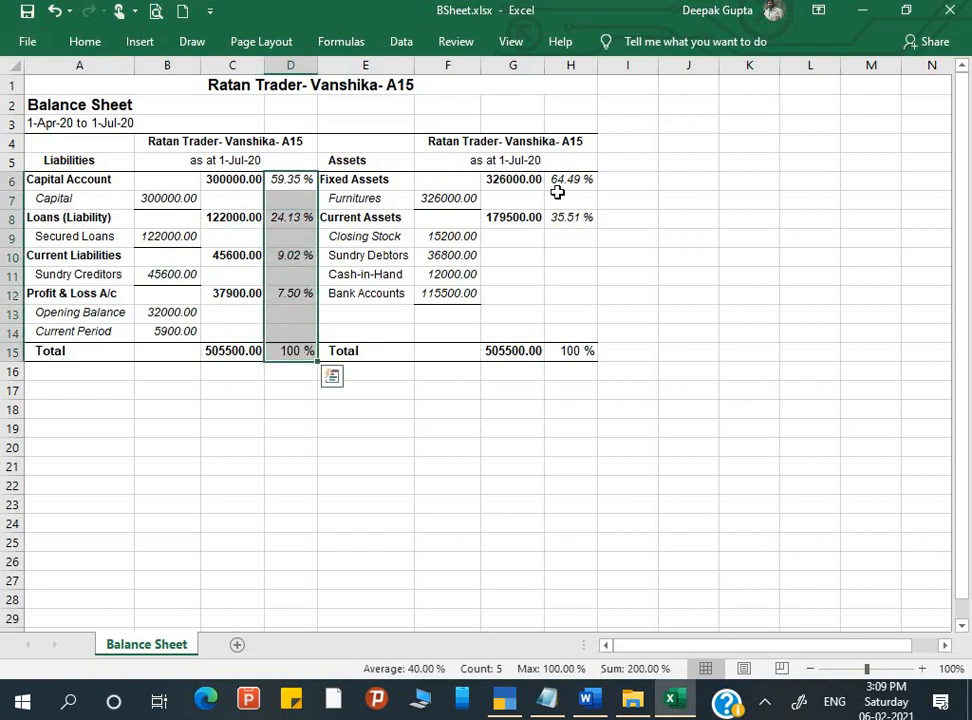
drag(555, 182, 645, 372)
click(568, 346)
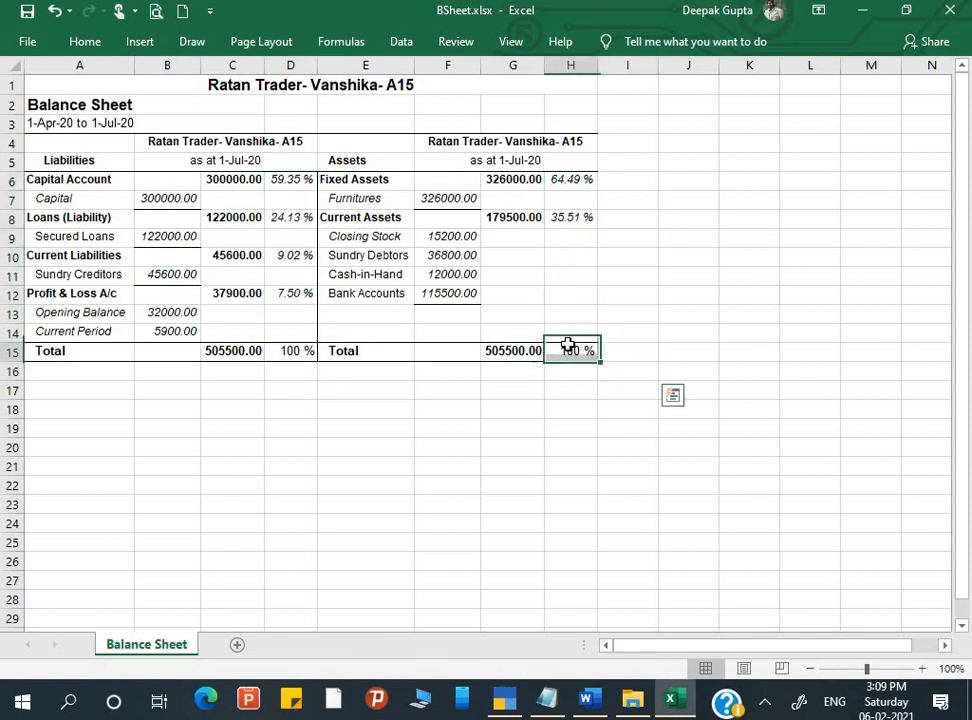
click(568, 180)
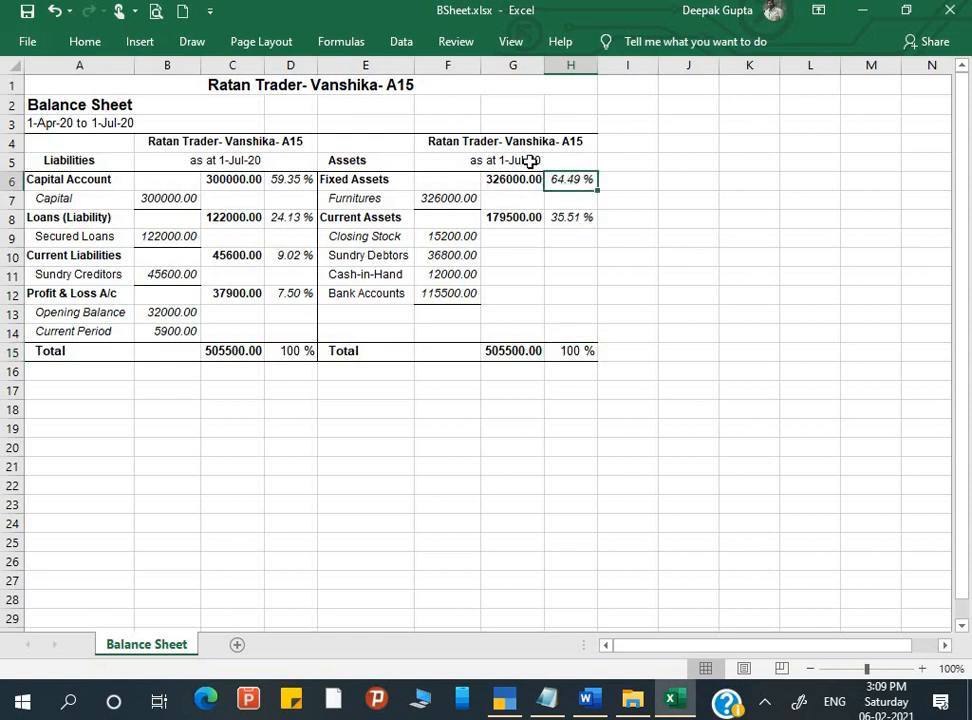
click(563, 217)
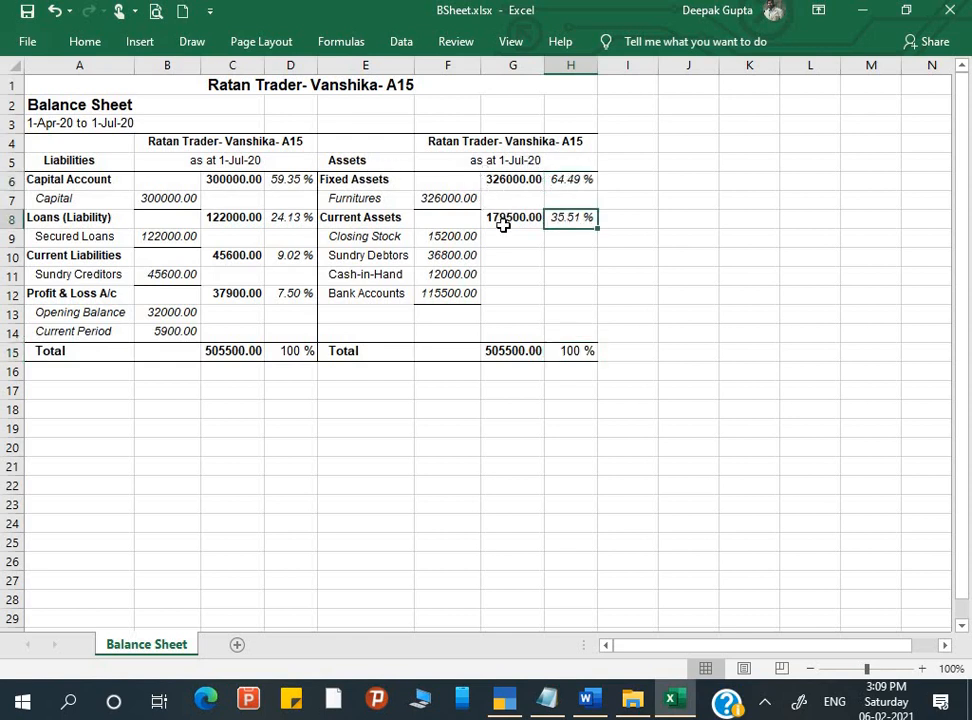
click(636, 326)
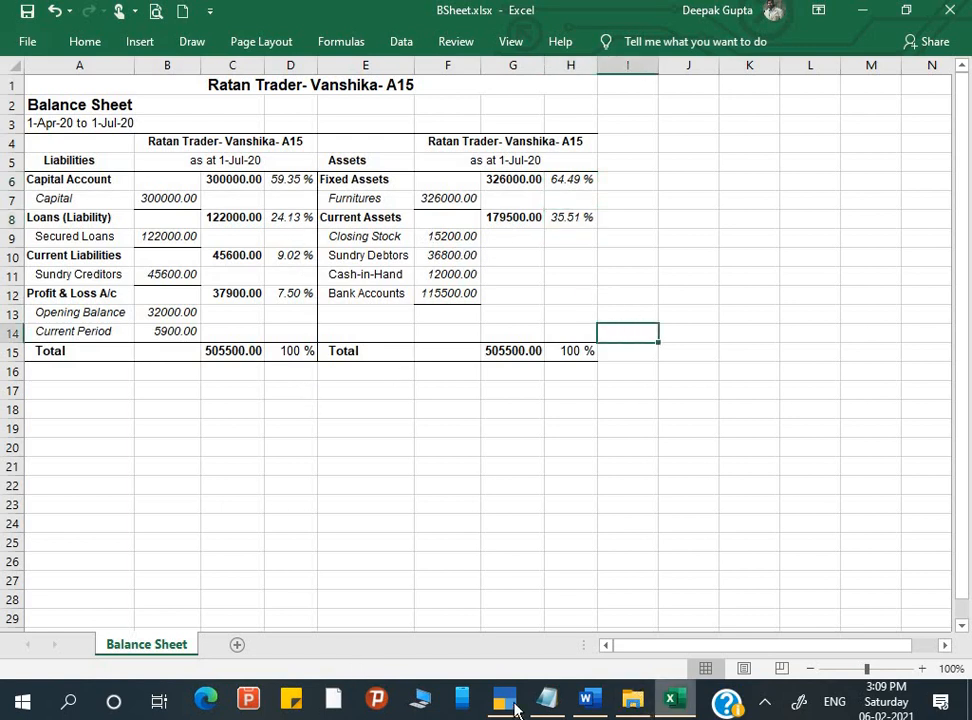
click(505, 705)
Step: Start exporting the current Balance Sheet again with Show Percentages on
key(Right)
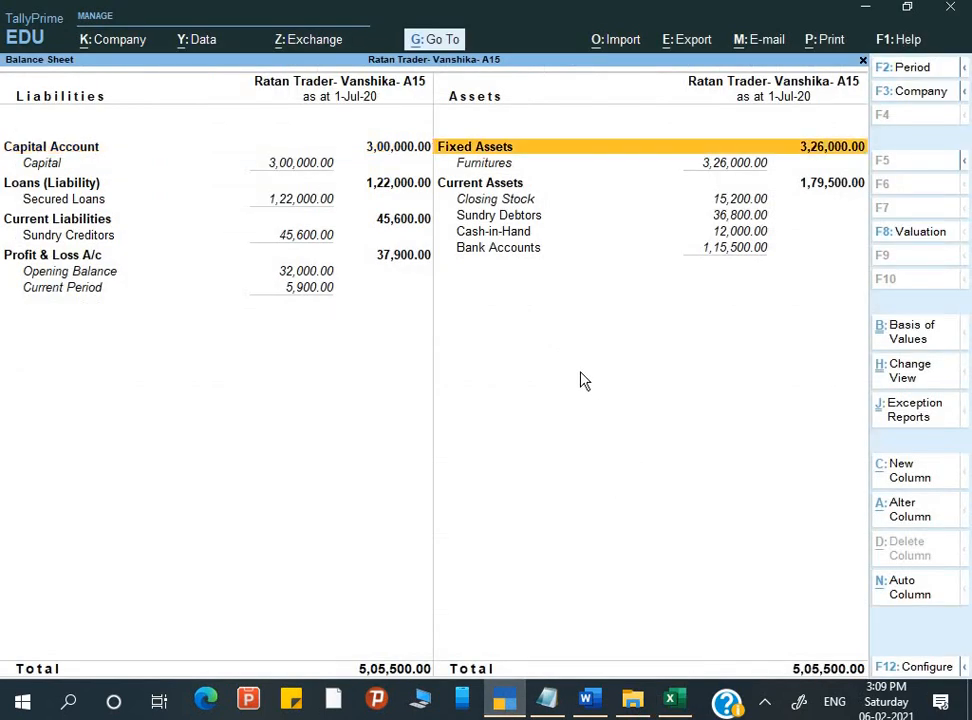
key(alt+e)
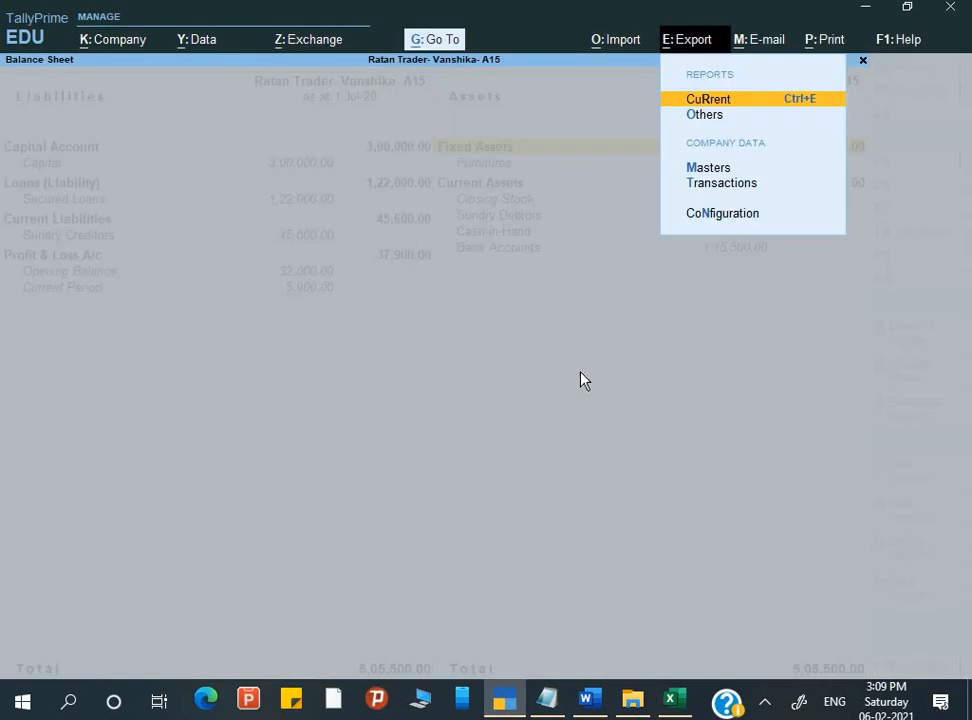
key(Return)
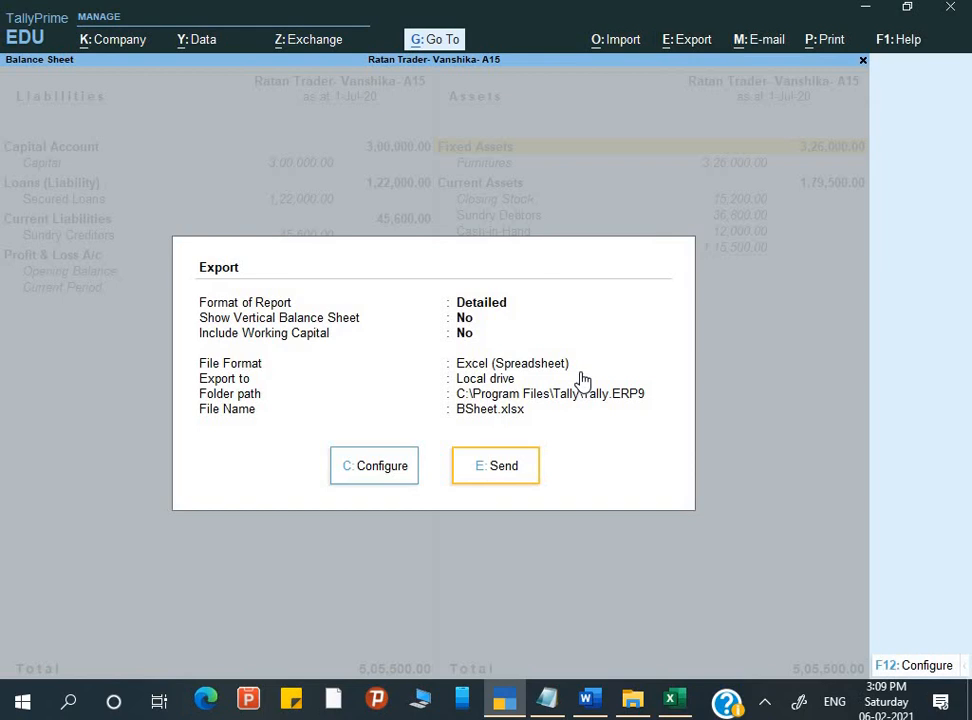
click(349, 478)
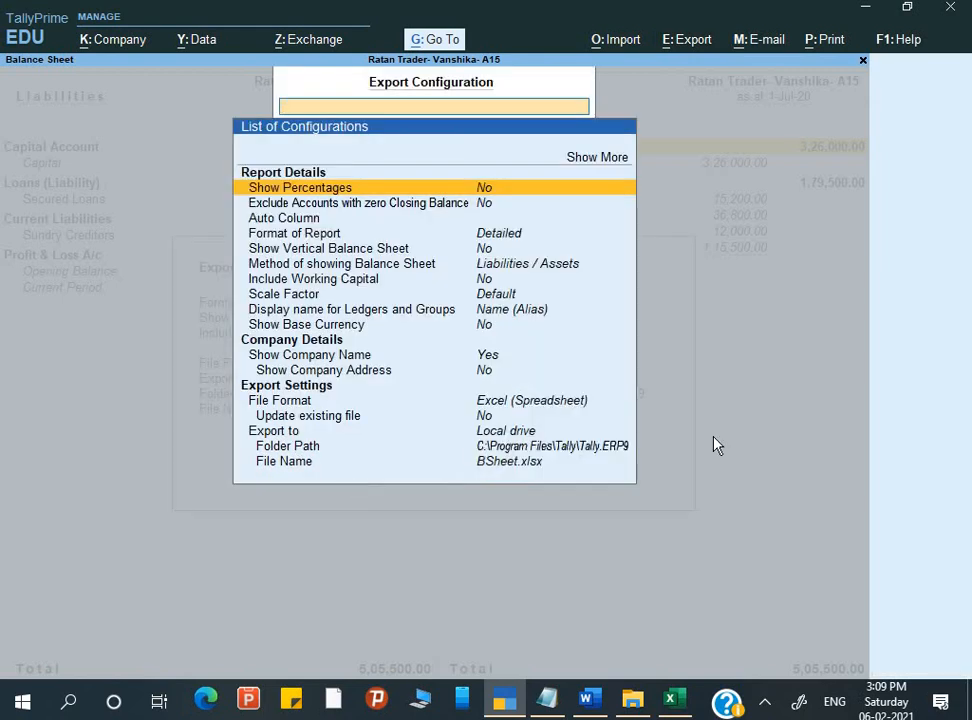
key(Return)
key(Down)
key(Down)
key(Down)
key(Down)
key(Down)
key(Down)
key(Down)
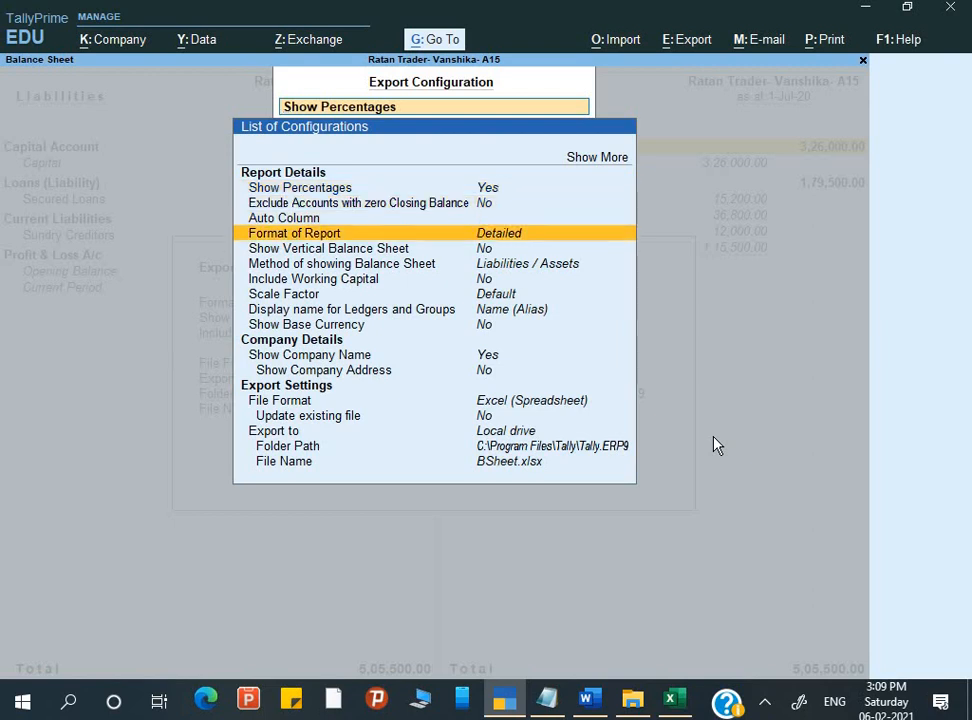
key(Down)
key(Down)
key(Down)
key(Down)
key(Down)
key(Down)
key(Down)
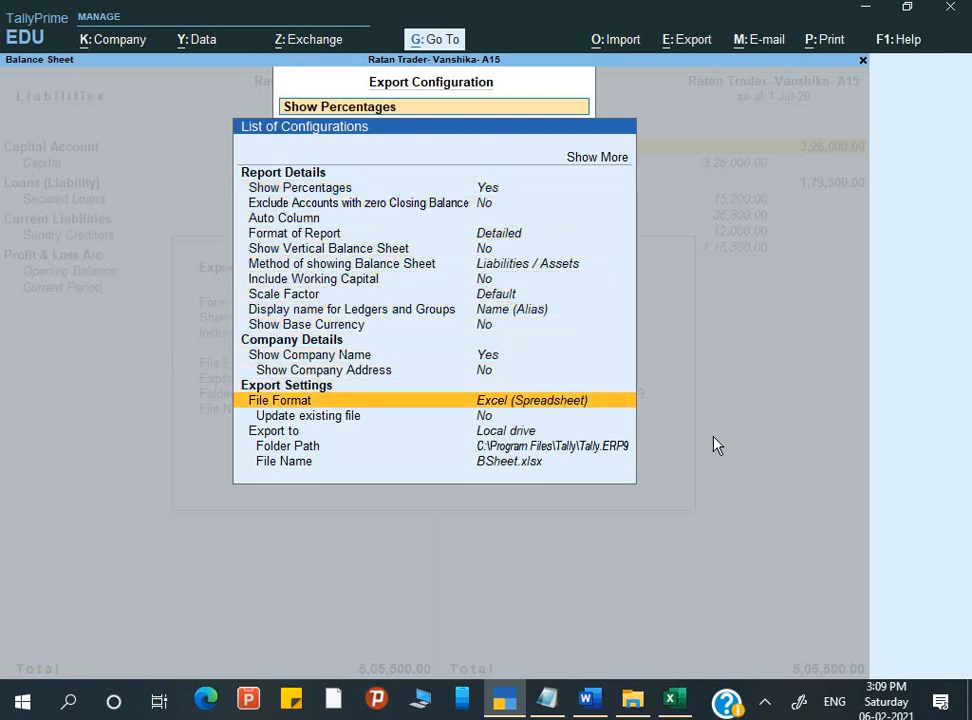
Step: Choose PDF as the export file format
key(Return)
key(Down)
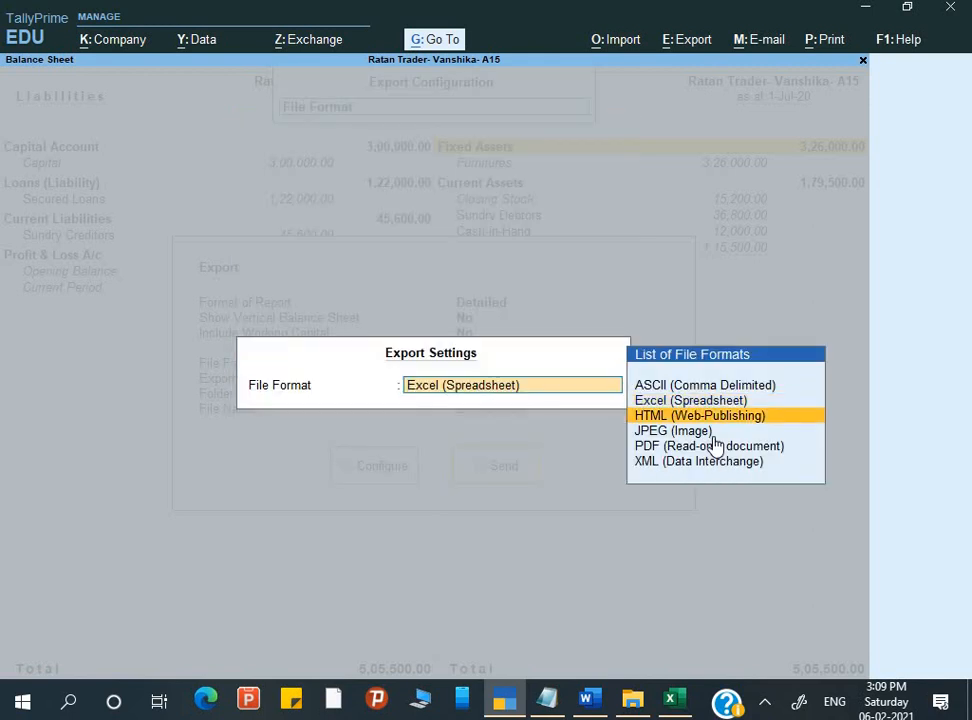
key(Down)
key(Down)
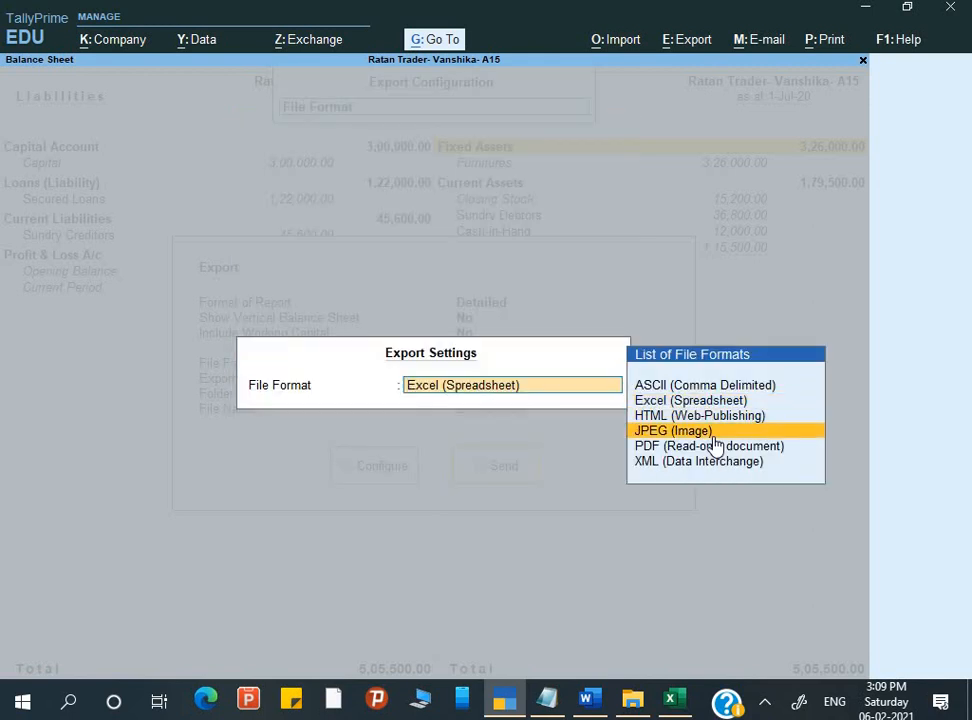
key(Return)
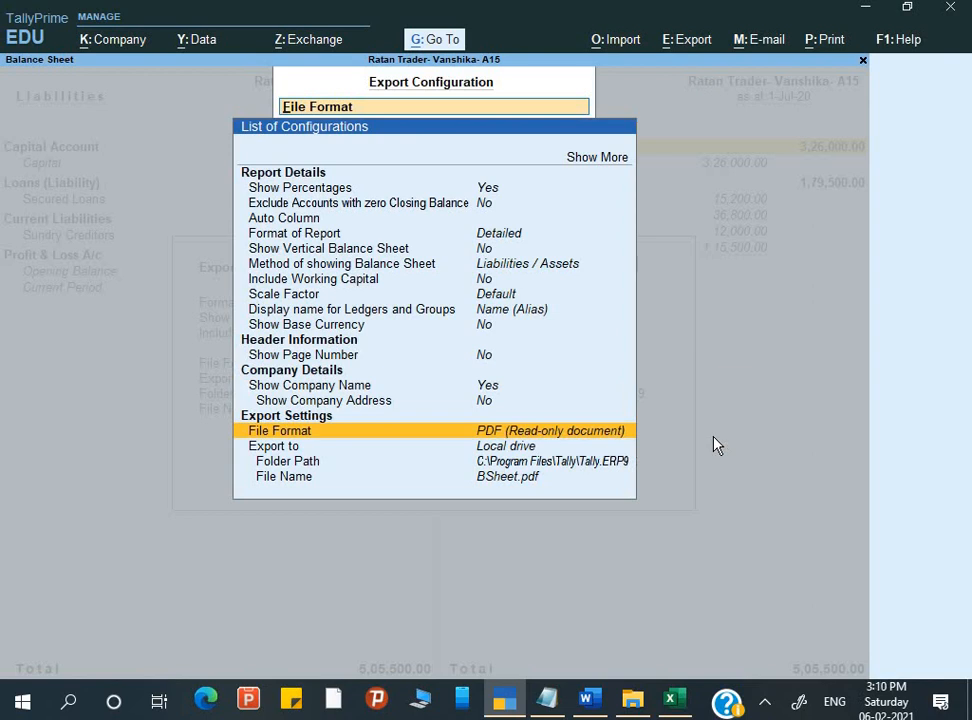
Step: Set the folder path to Desktop\tara and send the Balance Sheet as BSheet.pdf
key(Down)
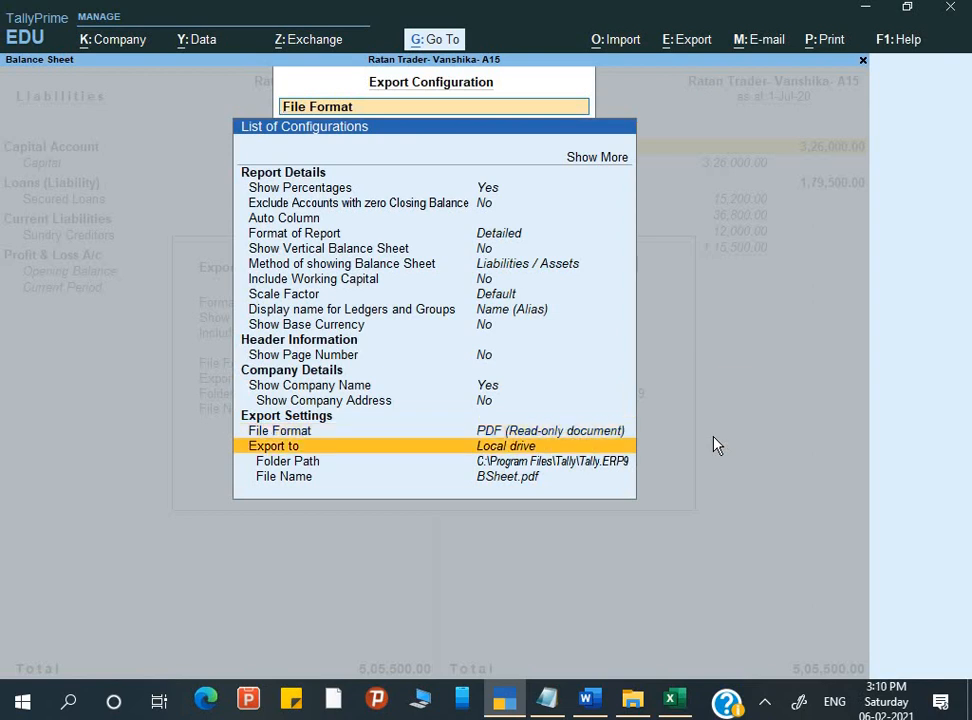
key(Down)
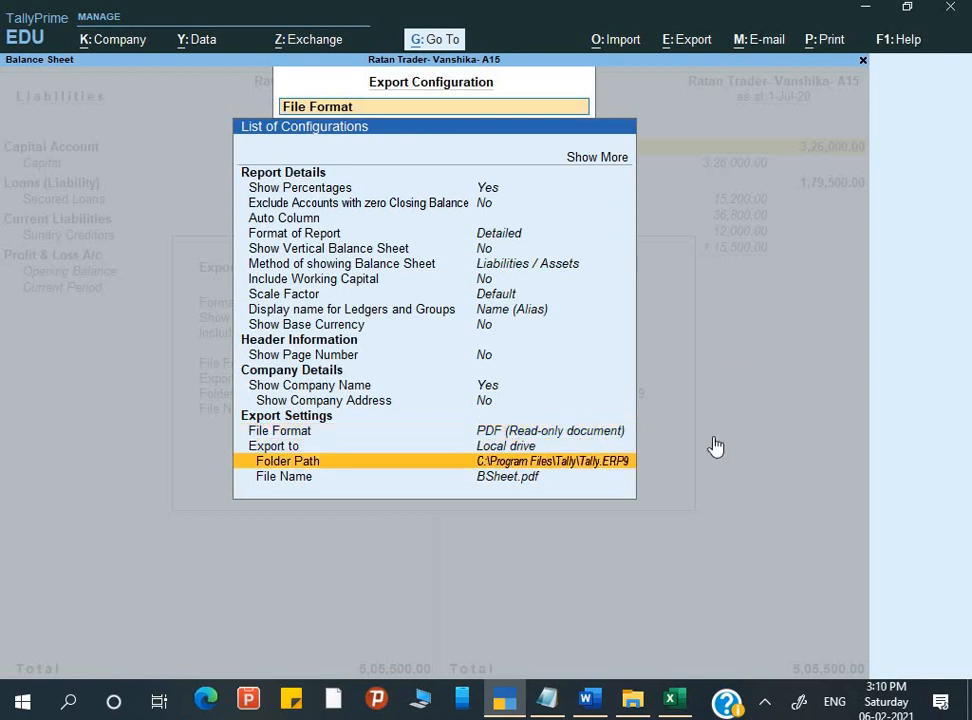
key(Return)
key(ctrl+alt+v)
key(Return)
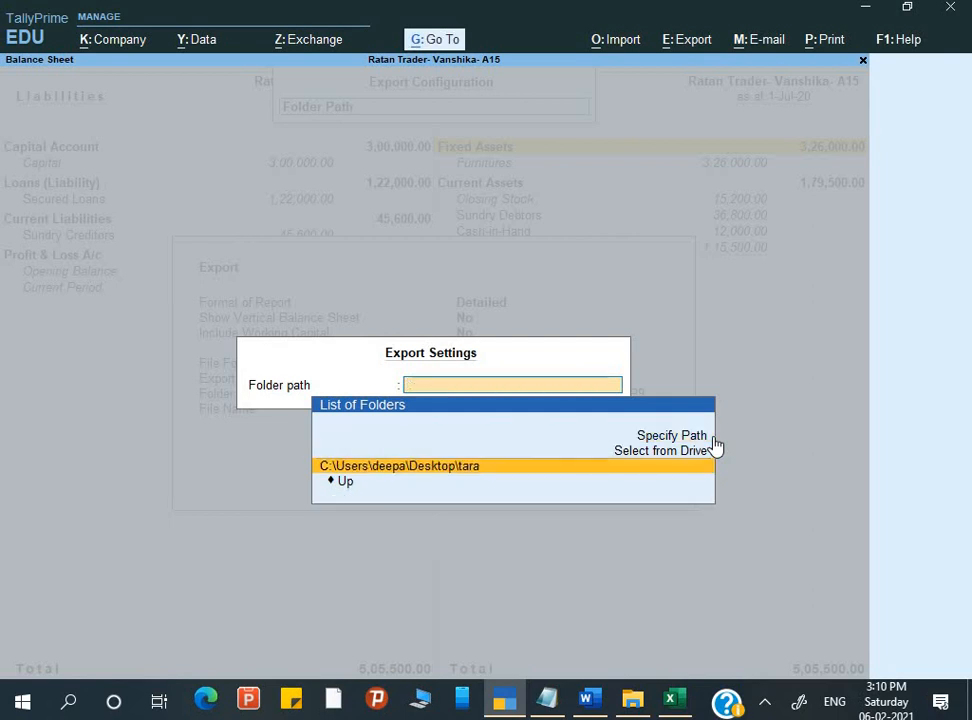
key(Return)
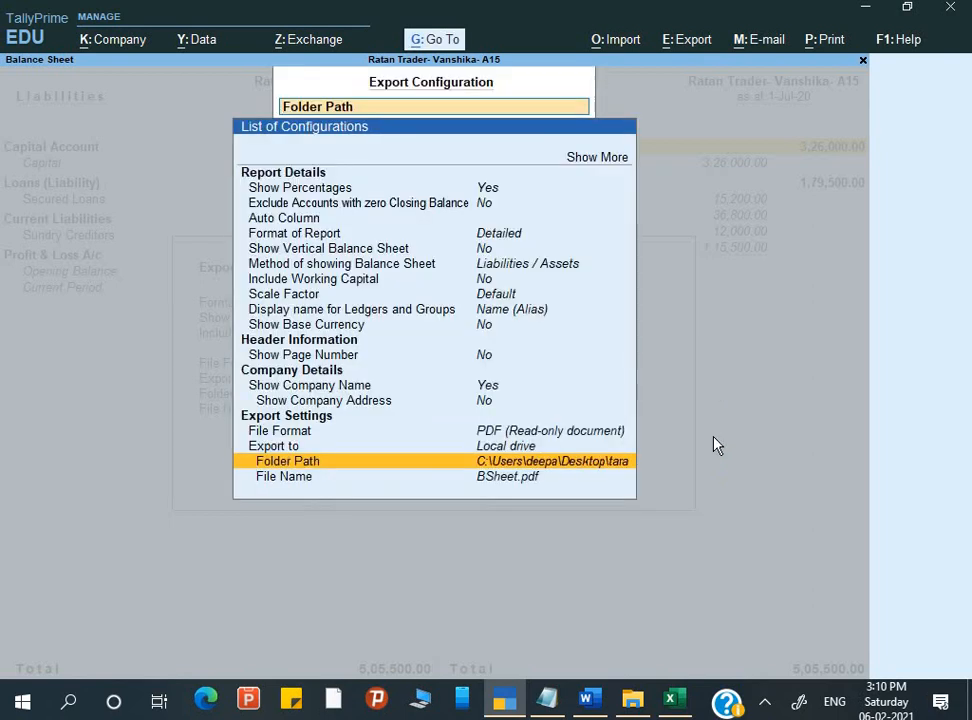
key(ctrl+a)
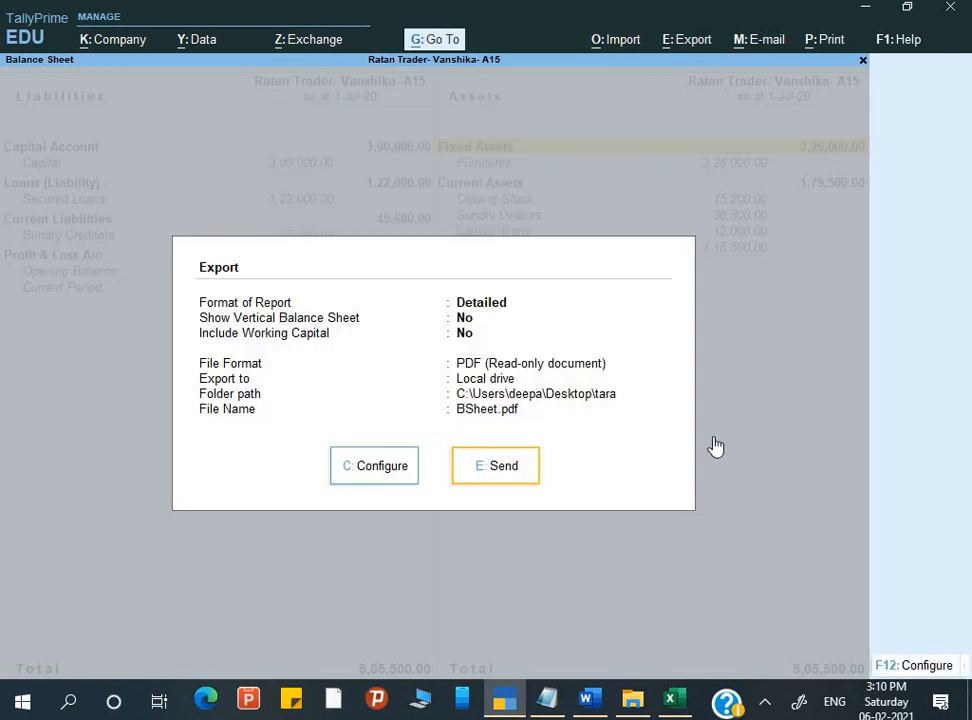
key(e)
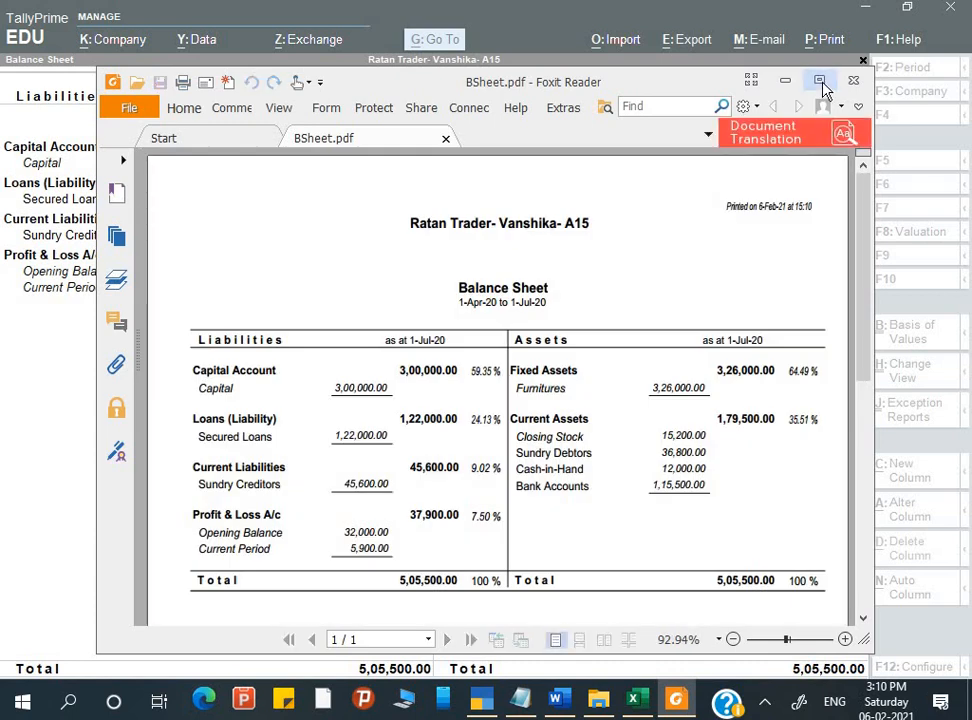
Step: Maximize Foxit Reader to review BSheet.pdf, then close it
click(819, 79)
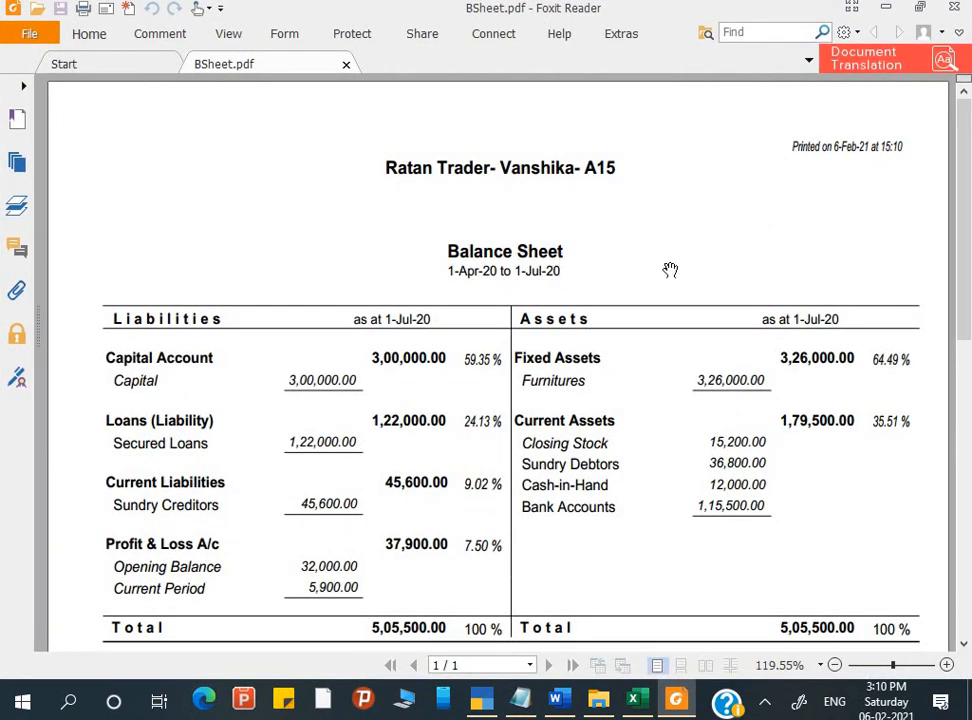
click(952, 10)
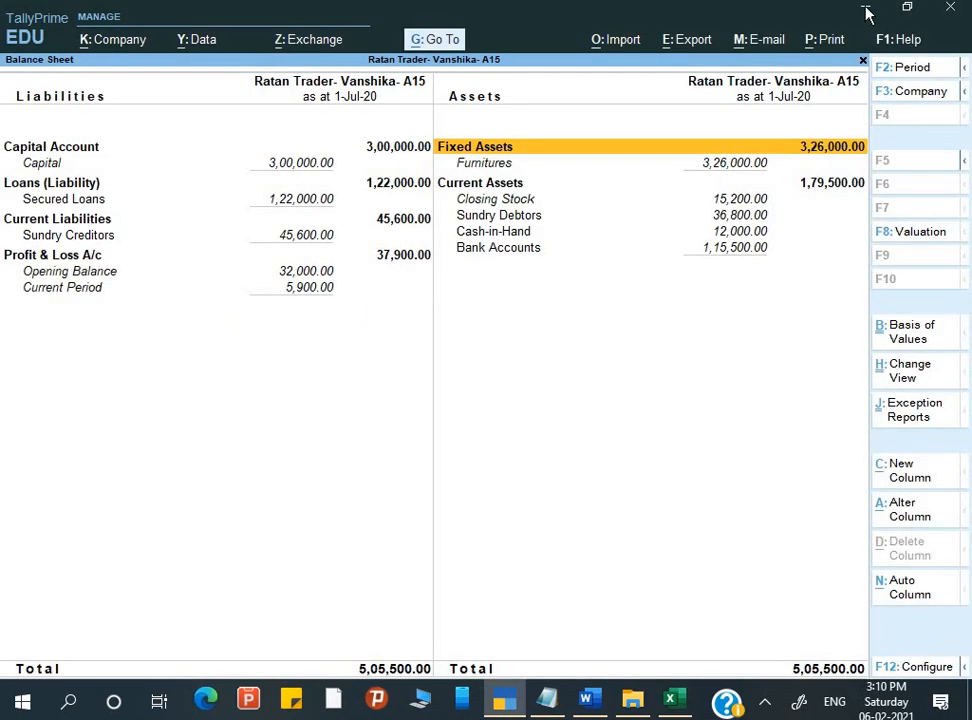
click(867, 10)
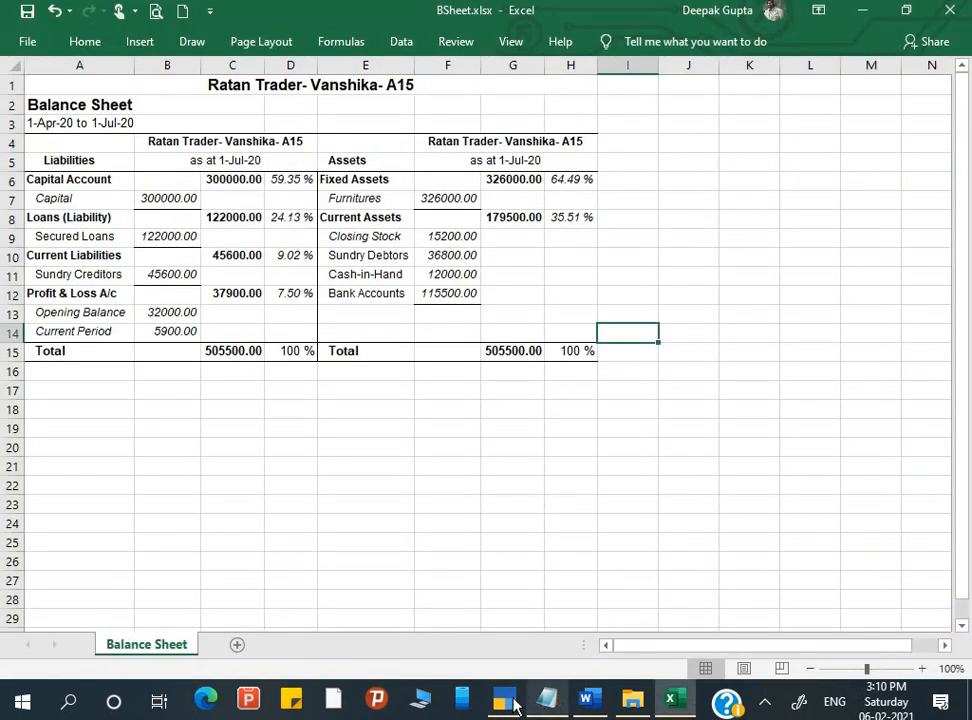
click(632, 698)
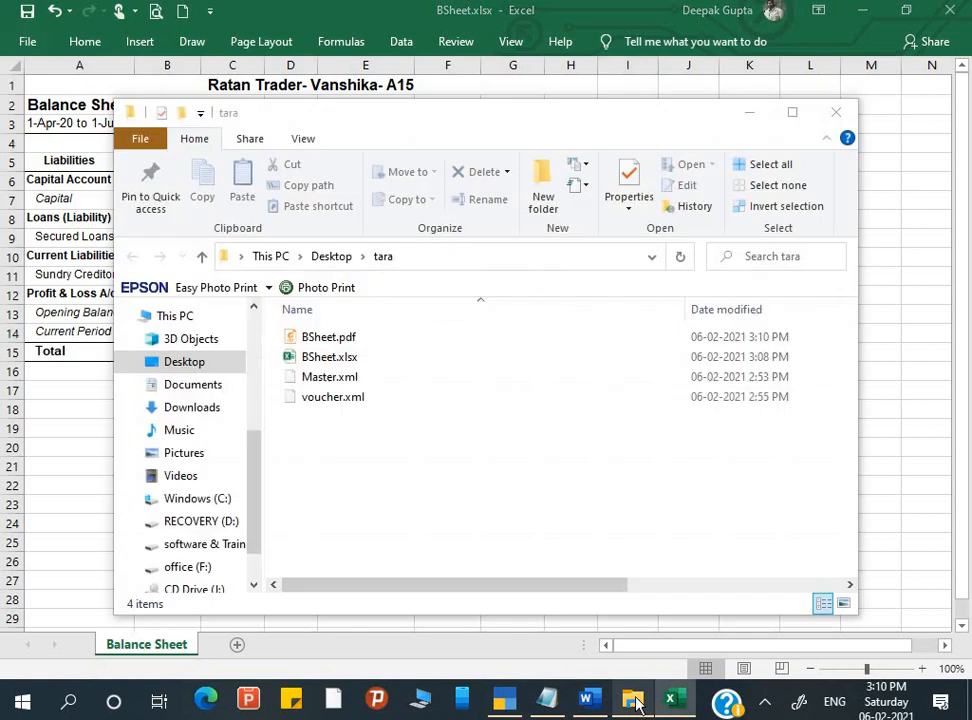
click(348, 342)
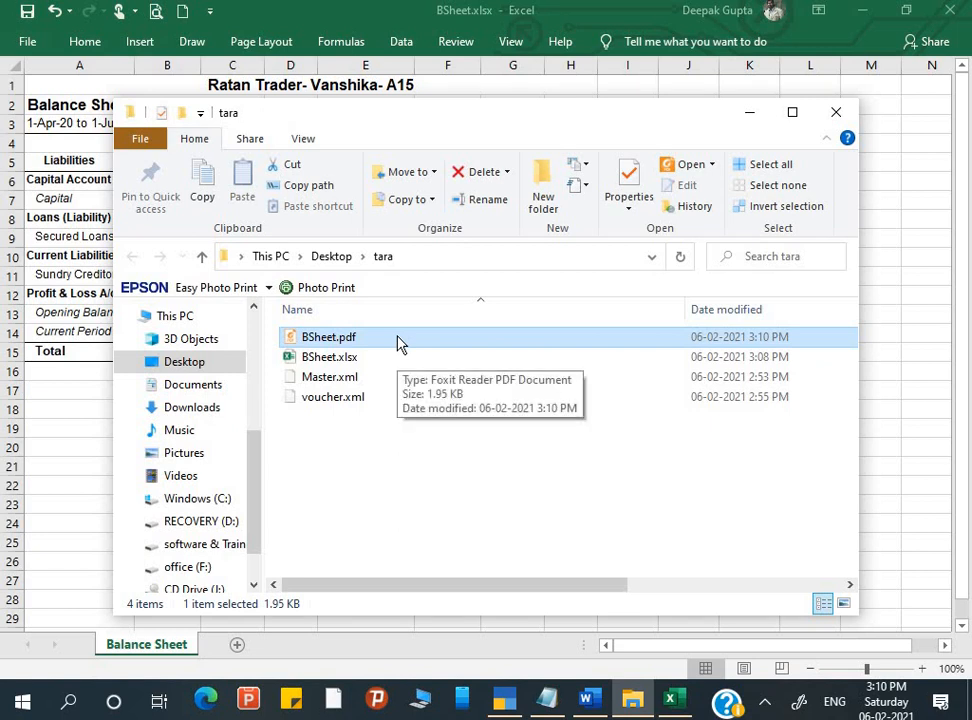
click(838, 120)
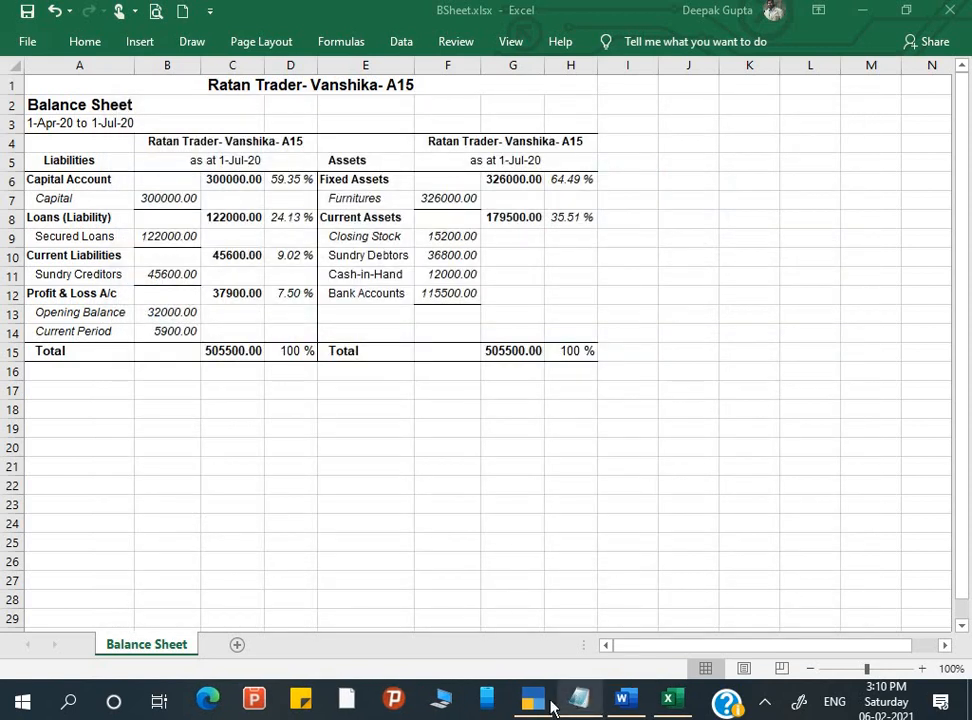
click(533, 695)
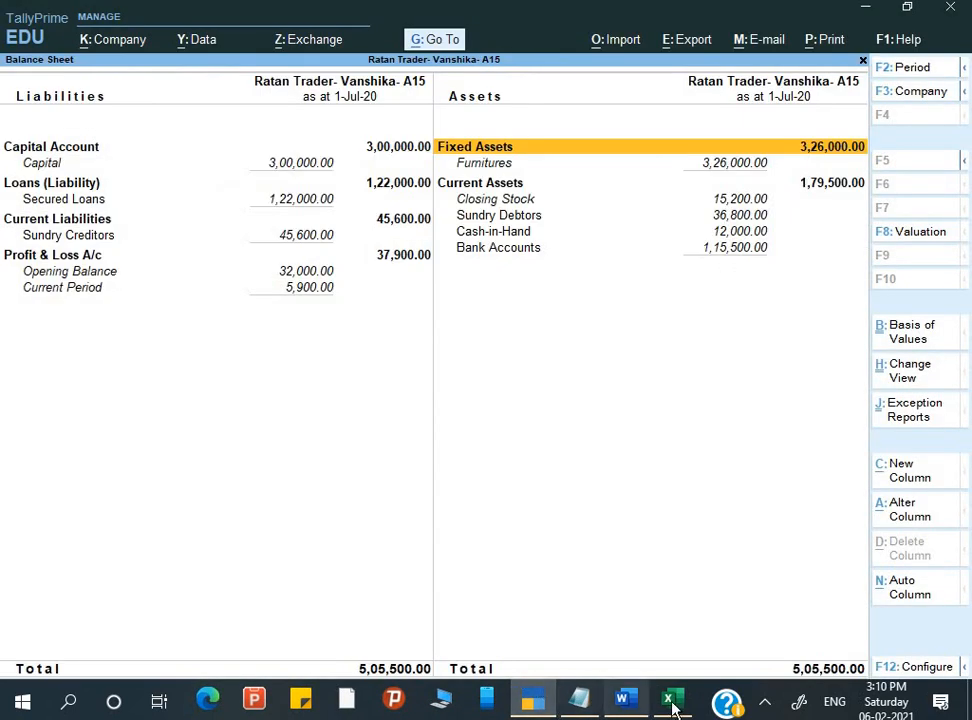
Step: Bring up the Word assignment and highlight the start of task 10 on Mohan Brothers
click(626, 698)
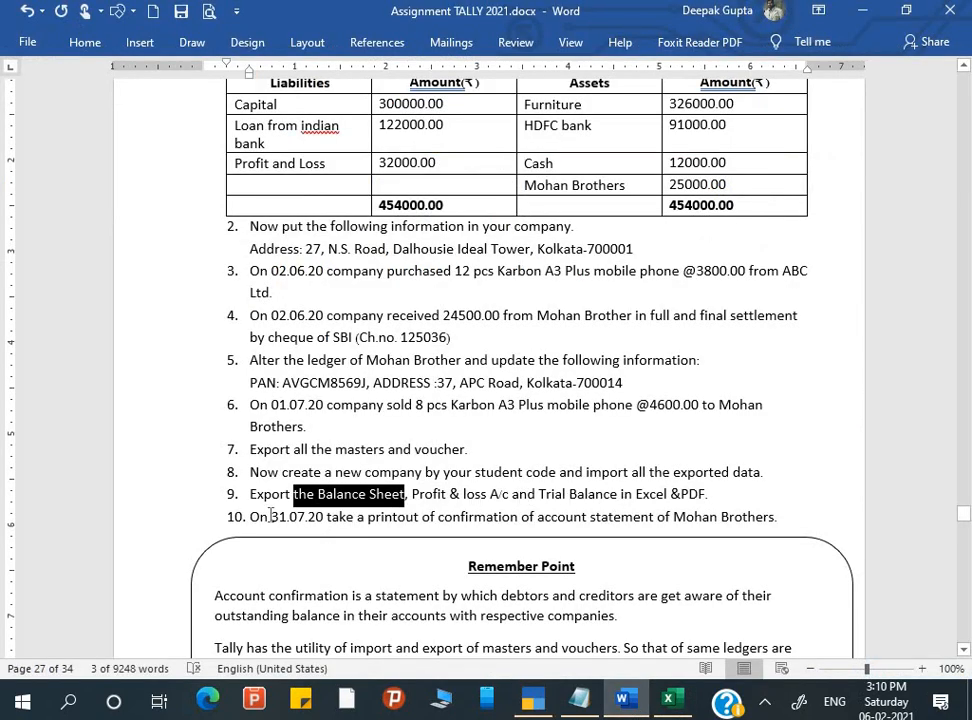
drag(270, 516, 798, 517)
click(771, 517)
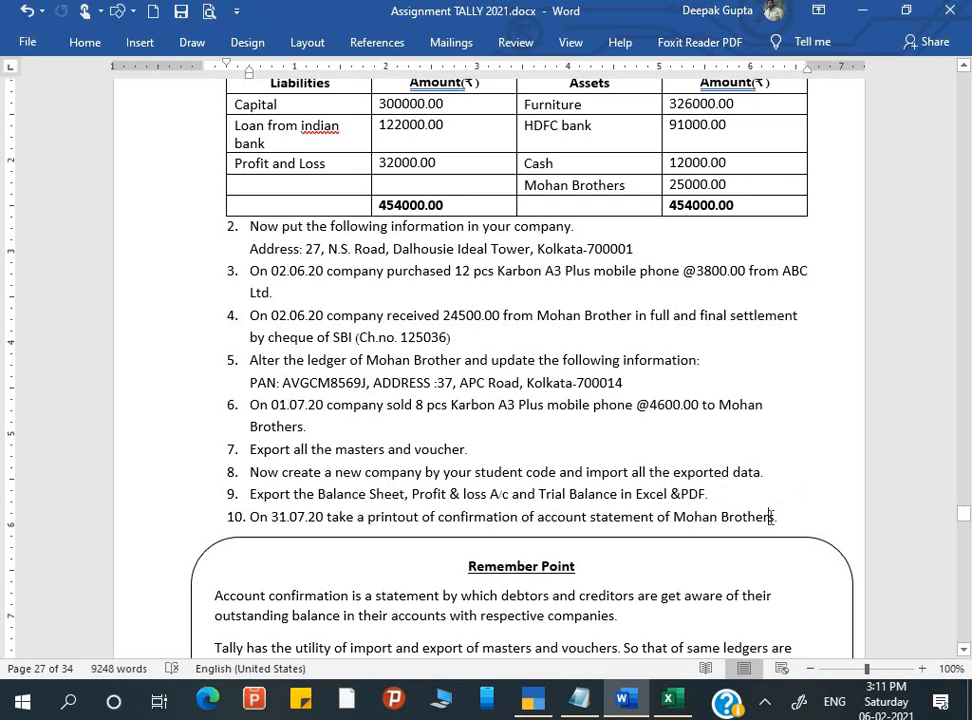
Step: Switch to TallyPrime and open the Sundry Debtors summary from the Balance Sheet
key(alt+Tab)
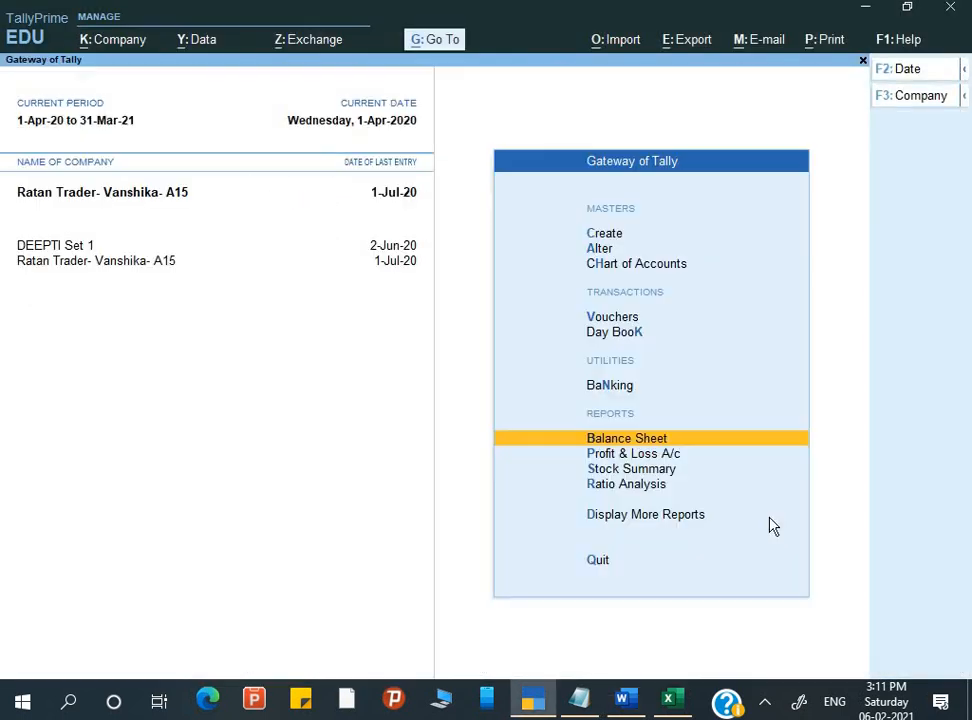
key(Down)
key(Down)
key(Down)
key(Down)
key(Down)
key(Down)
key(Return)
key(Down)
key(Down)
key(Down)
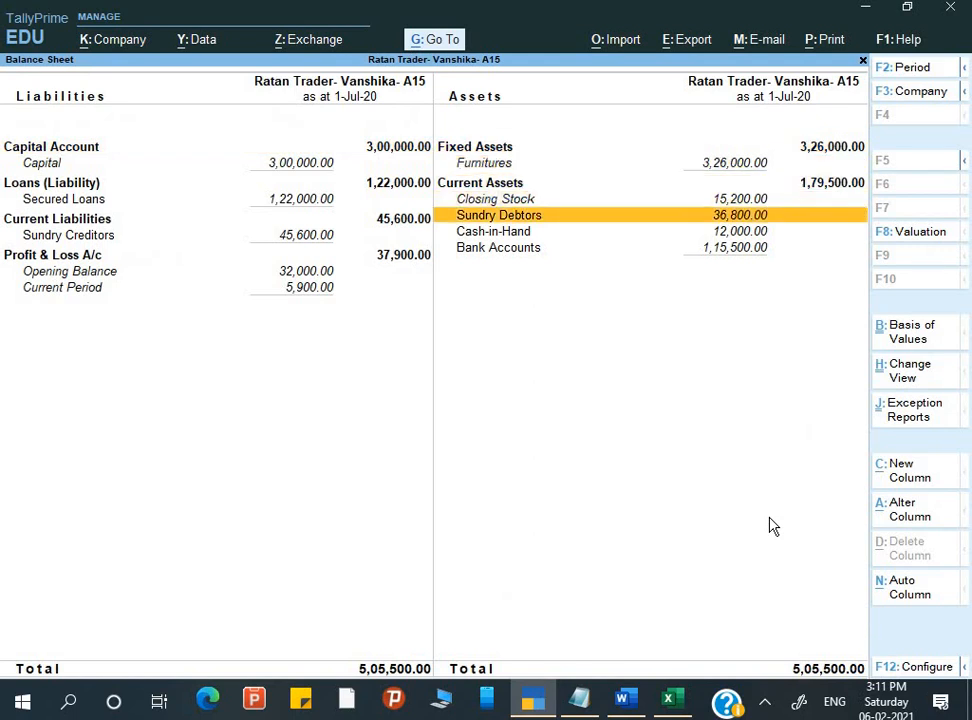
key(Return)
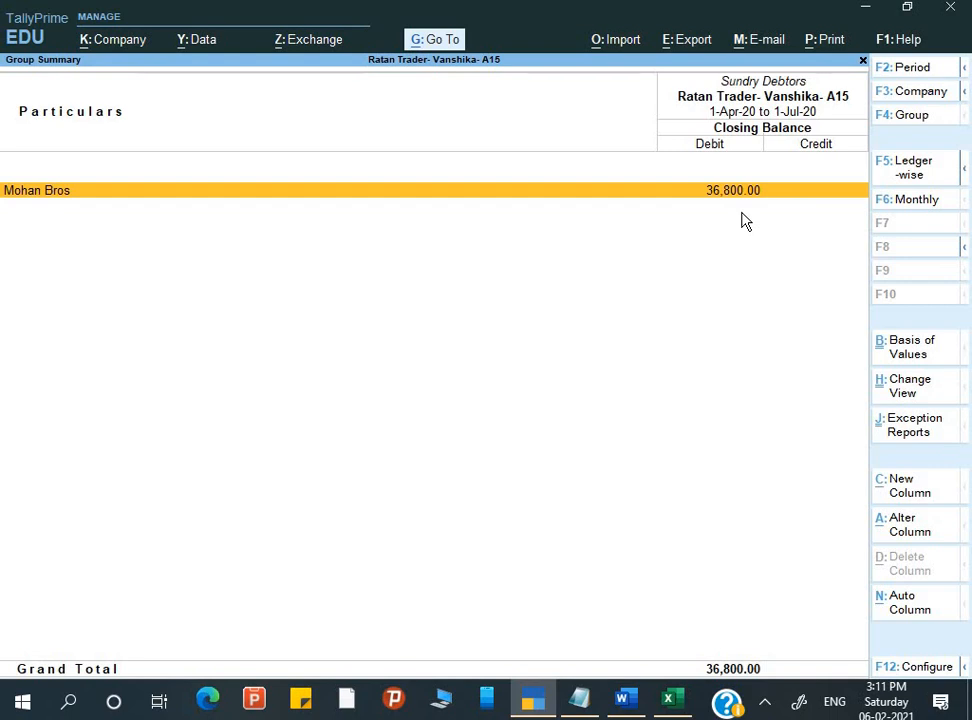
Step: Reopen the Balance Sheet and drill through Sundry Debtors into Mohan Bros' monthly summary
key(Escape)
key(Escape)
key(Escape)
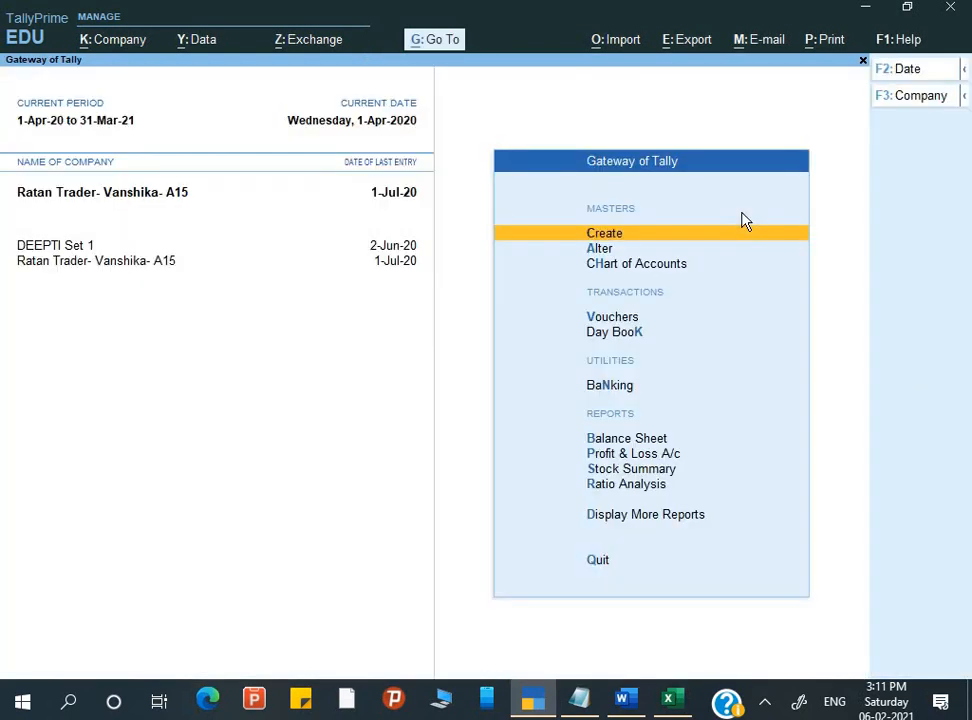
key(Down)
key(Down)
key(Down)
key(Down)
key(Down)
key(Down)
key(Down)
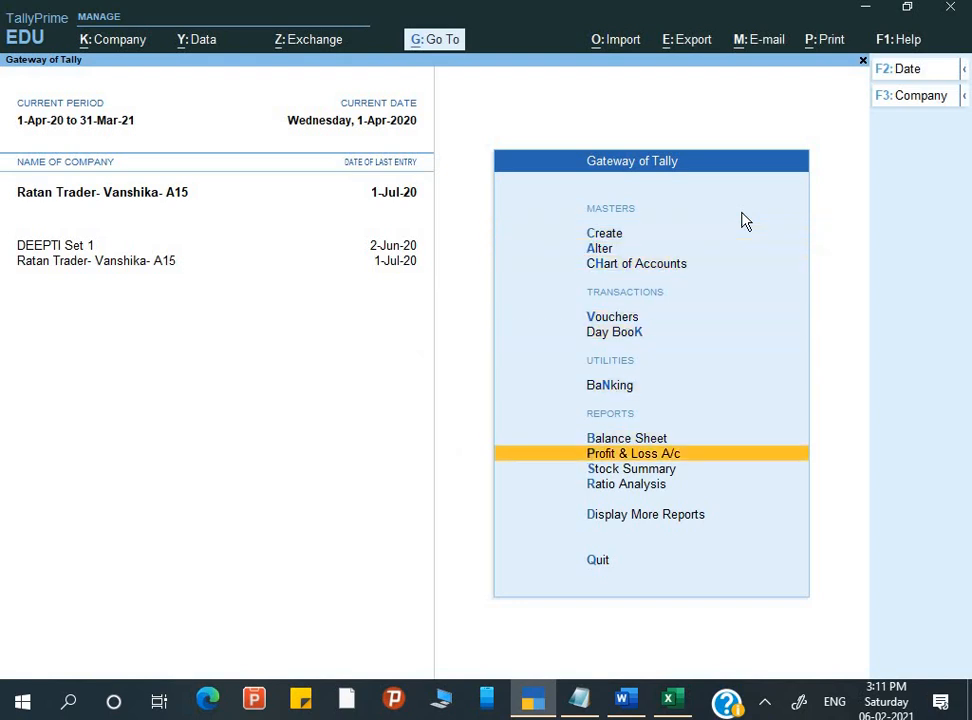
key(Up)
key(Return)
key(Down)
key(Down)
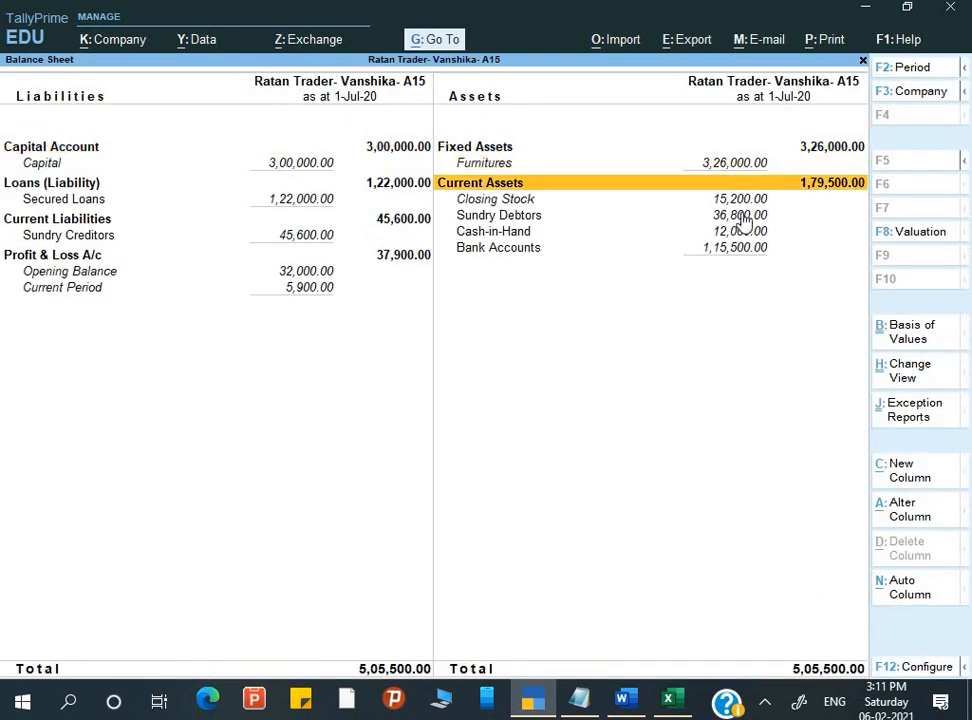
key(Down)
key(Down)
key(Return)
key(Return)
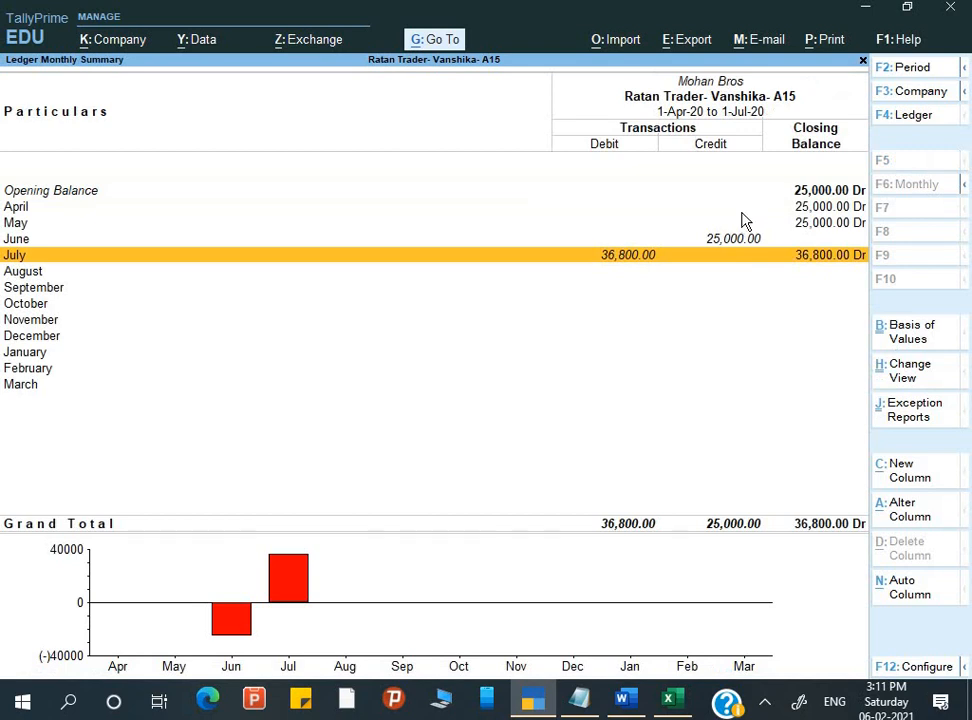
key(Return)
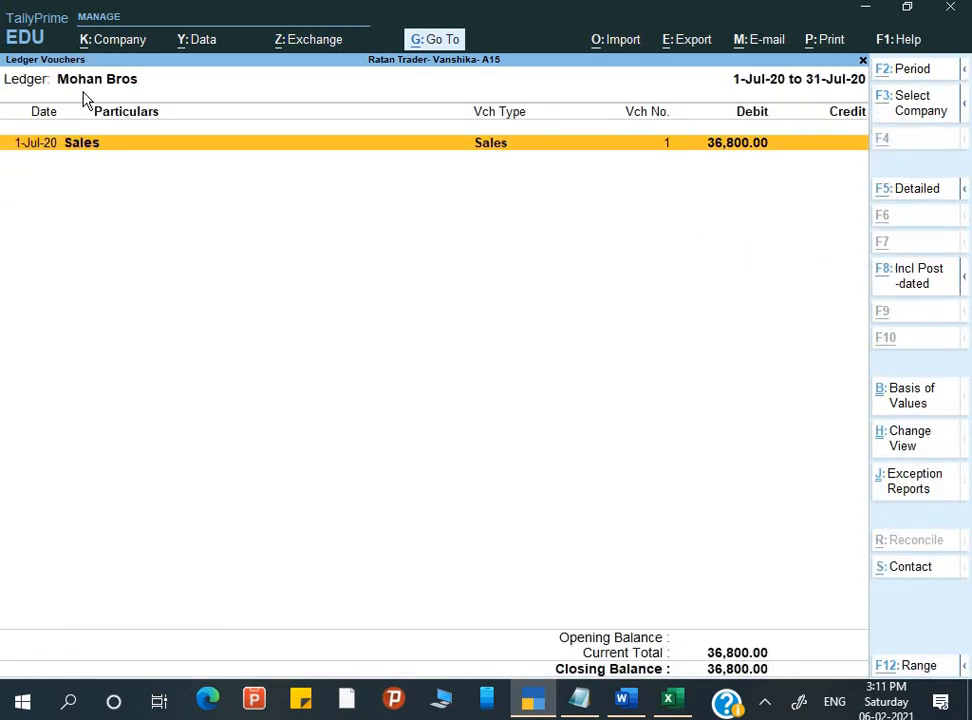
Step: Set the ledger period from 1-4-2020 to 31-7-2020
key(alt+F2)
text(1-4)
key(Return)
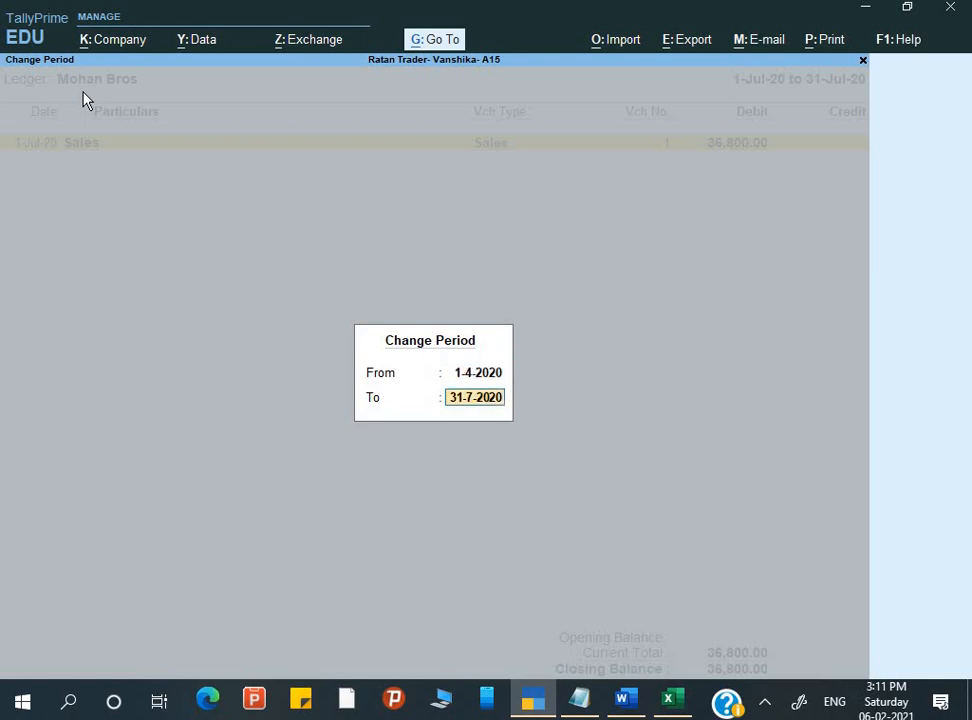
text(31-7)
key(Return)
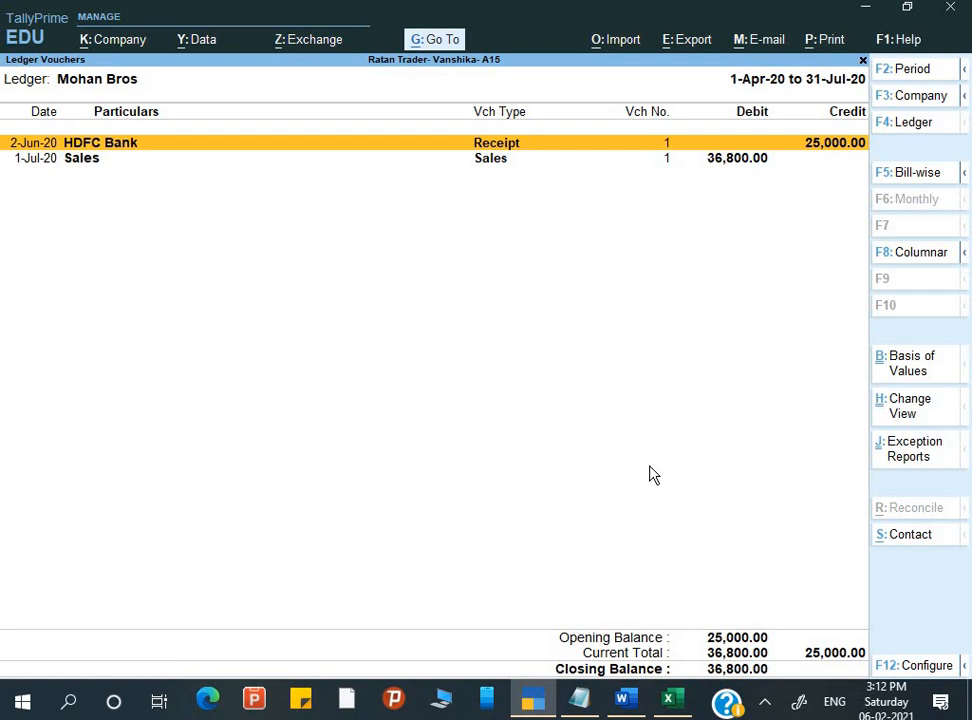
Step: Bring up the Print menu on the Mohan Bros ledger showing the 25,000 receipt and 36,800 sale
click(816, 47)
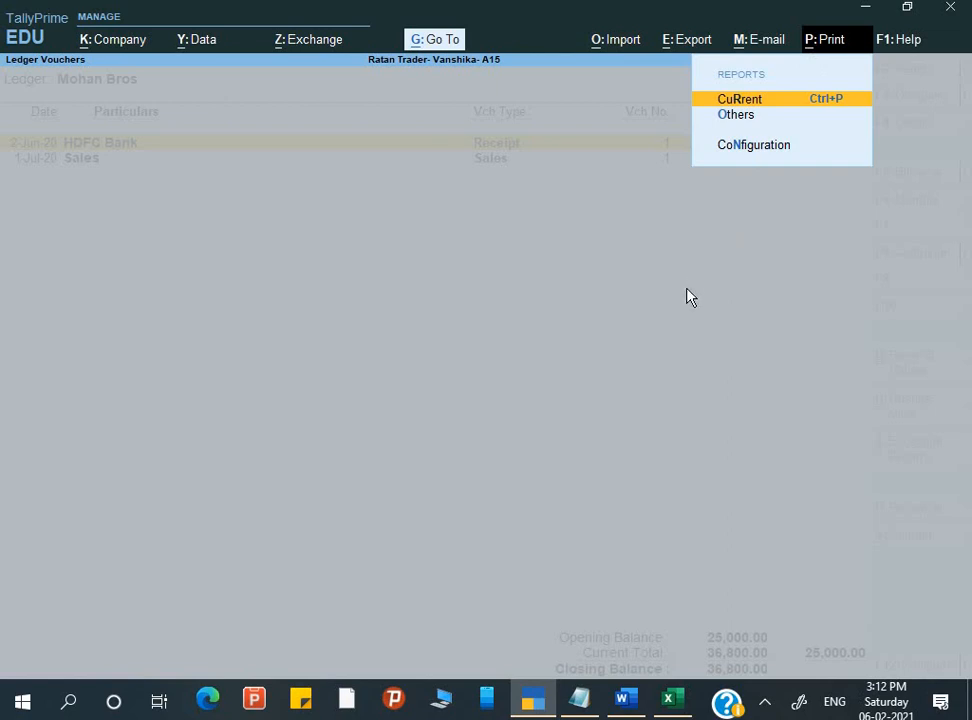
Step: Review the full general Print Configuration list (Neat Mode, EPSON L380 Series, Plain Paper), then close it
key(Down)
key(Down)
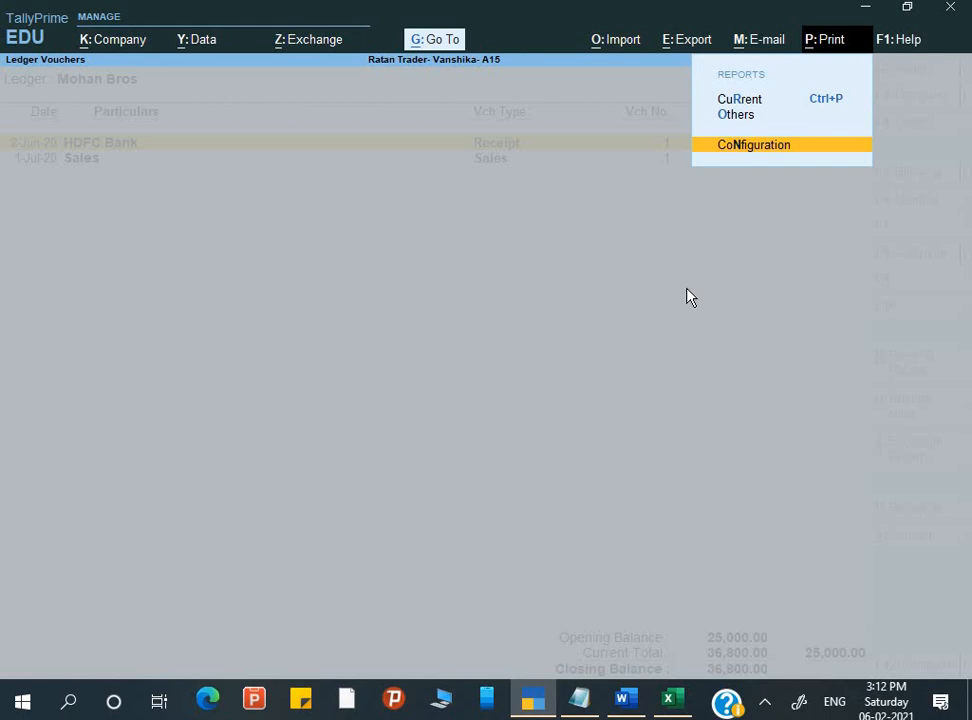
key(Return)
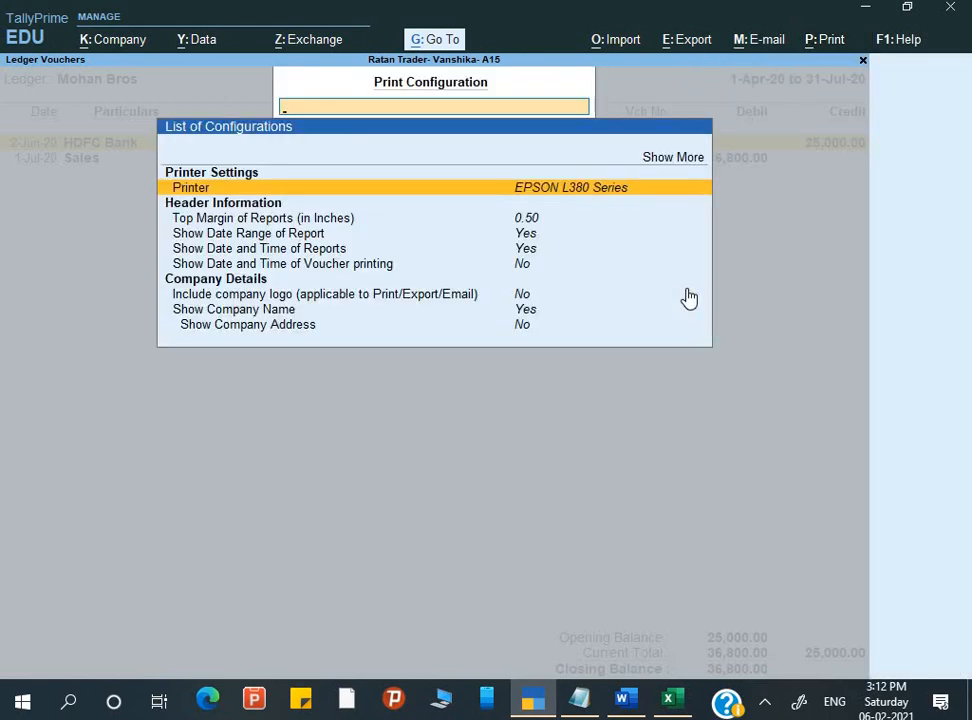
key(Up)
key(Return)
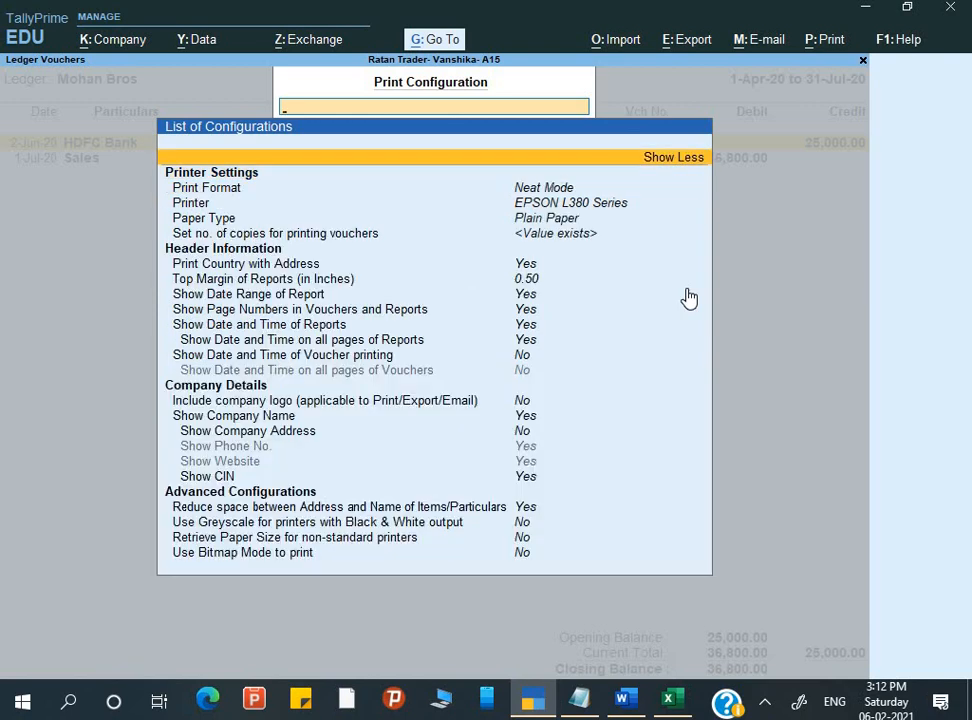
key(Down)
key(Down)
key(Down)
key(Down)
key(Up)
key(Up)
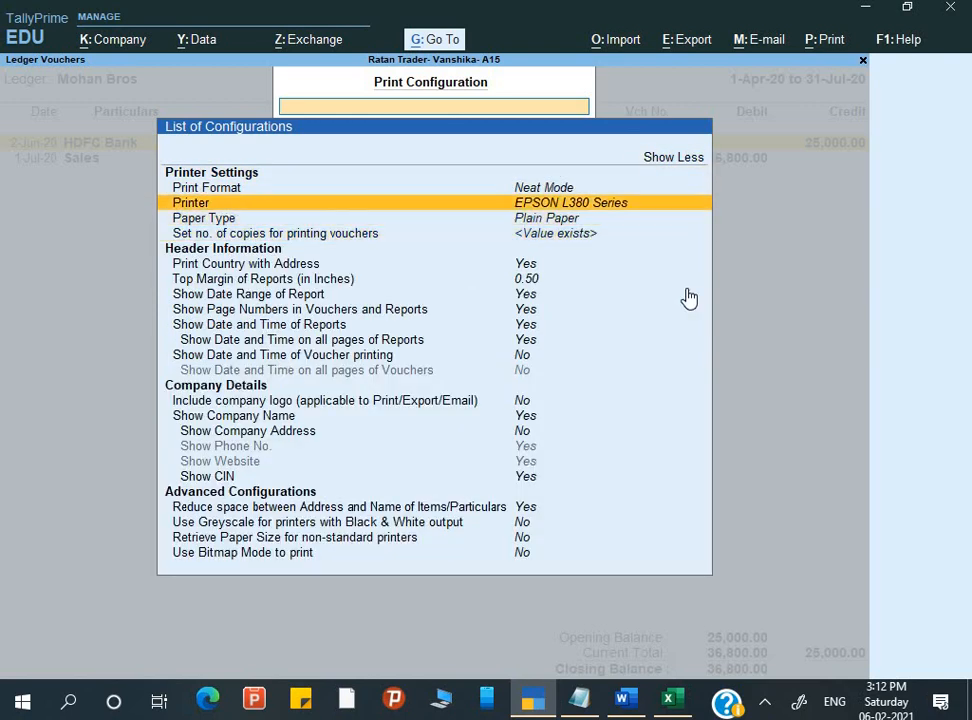
key(Up)
key(Down)
key(Down)
key(Down)
key(Down)
key(Down)
key(Down)
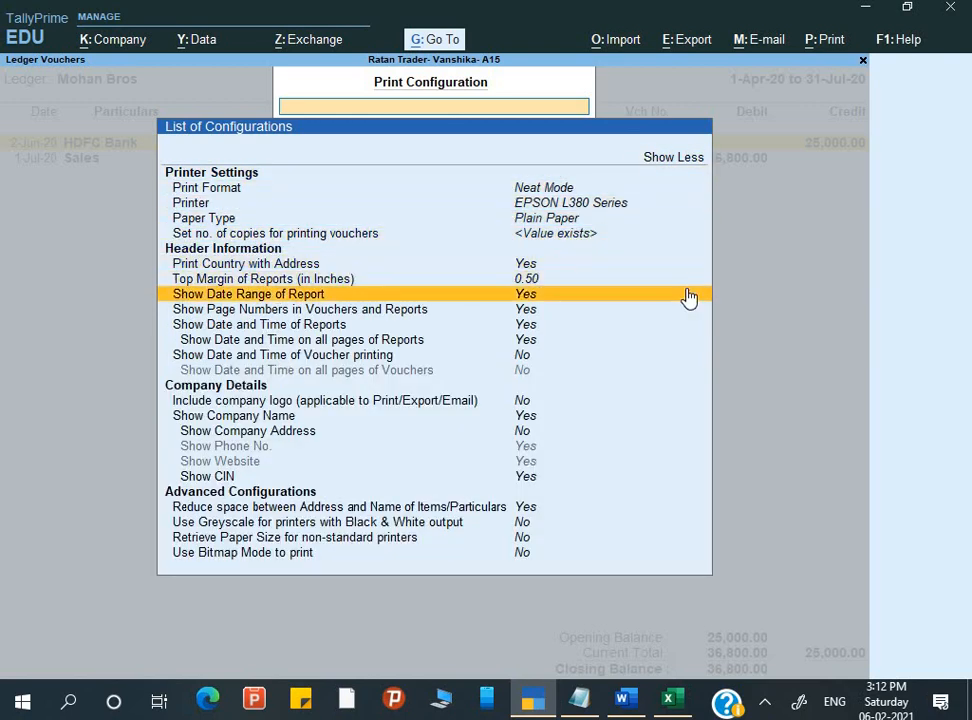
key(Down)
key(Down)
key(Down)
key(Down)
key(Down)
key(Down)
key(Down)
key(Down)
key(Down)
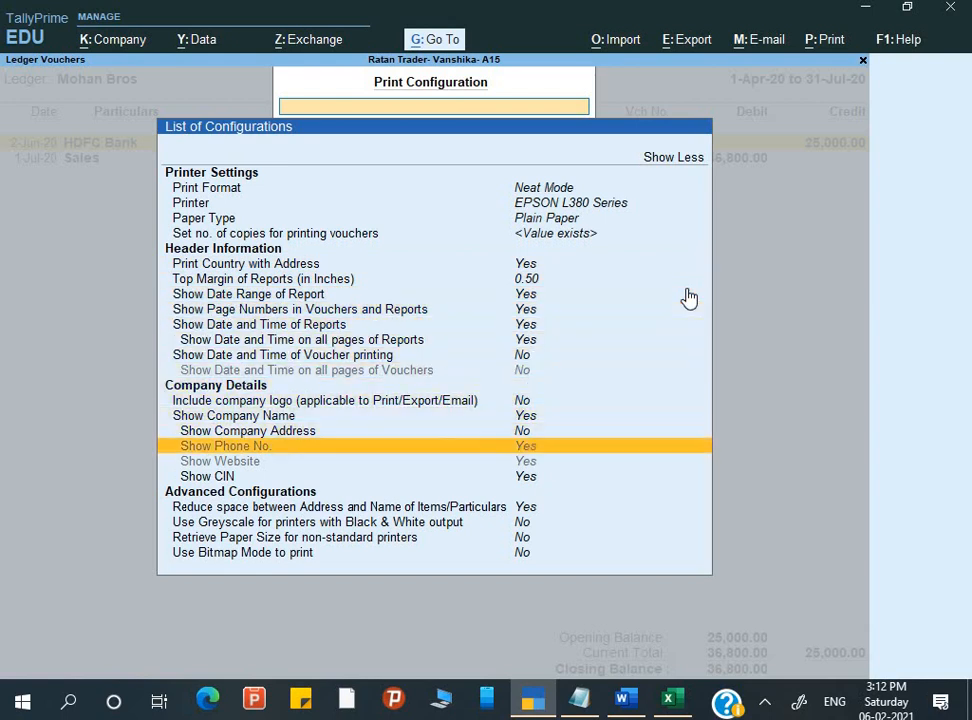
key(Down)
key(Down)
key(Down)
key(Down)
key(Down)
key(Down)
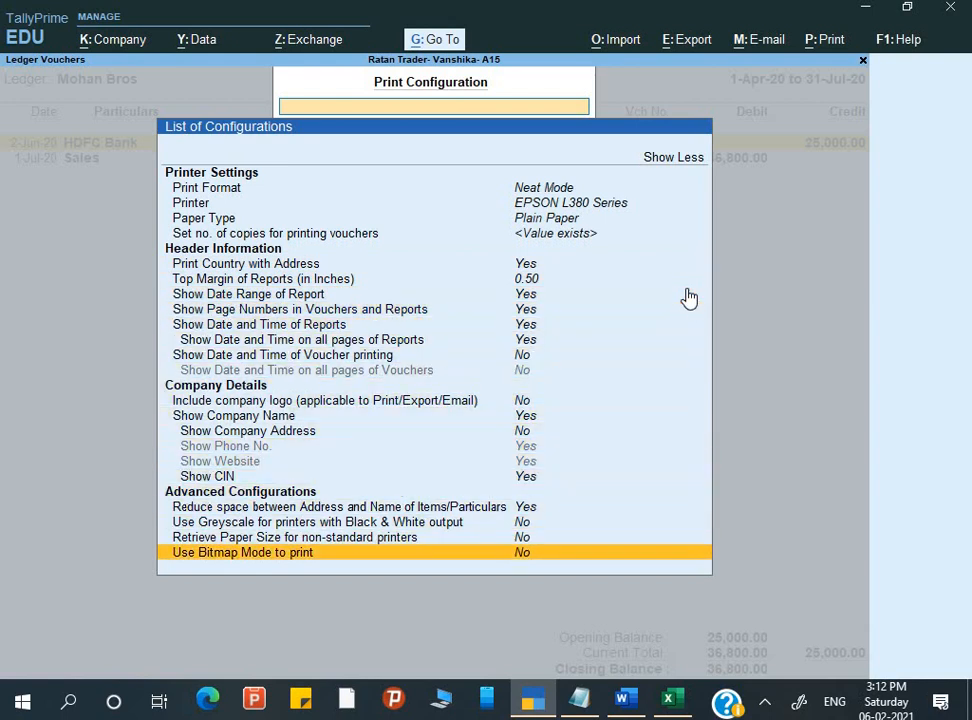
key(Escape)
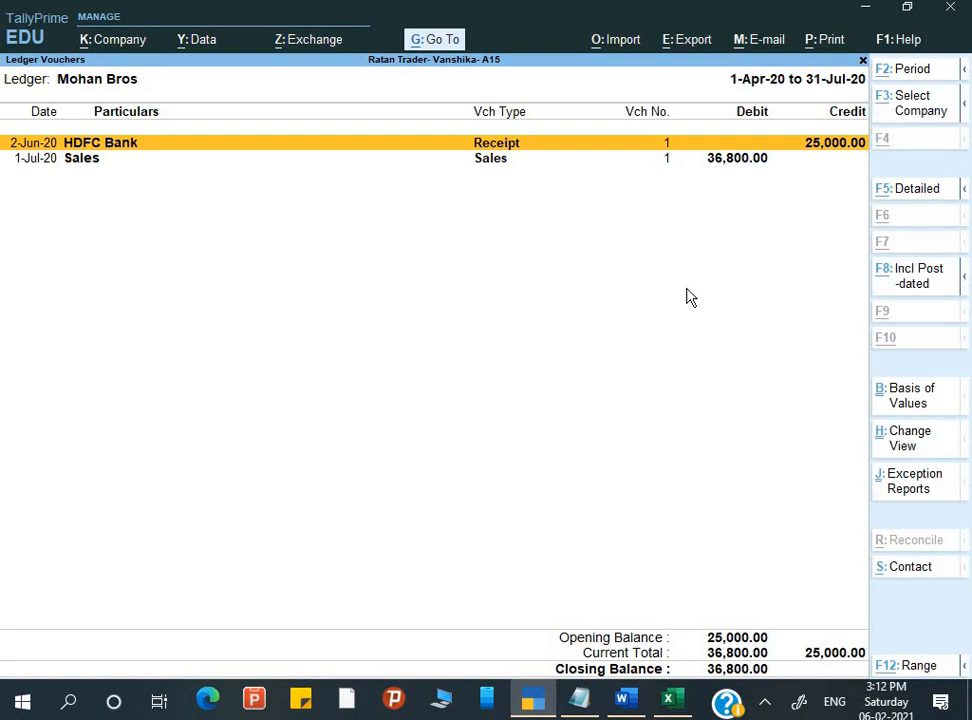
Step: Open the Print dialog for the current ledger report and its Configure settings list
key(alt+p)
key(Return)
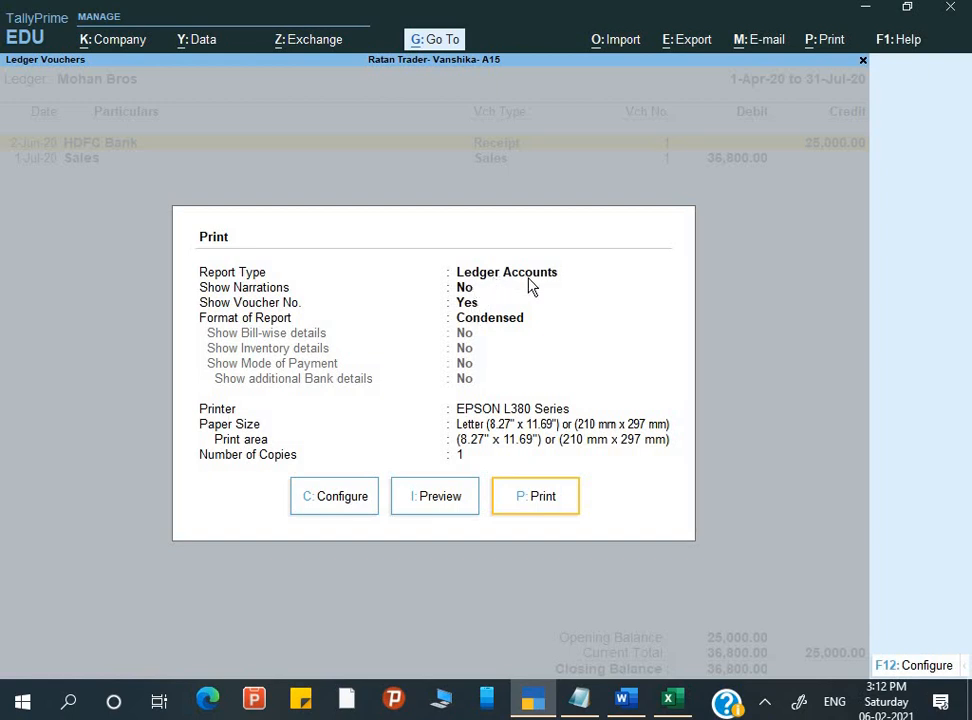
key(Escape)
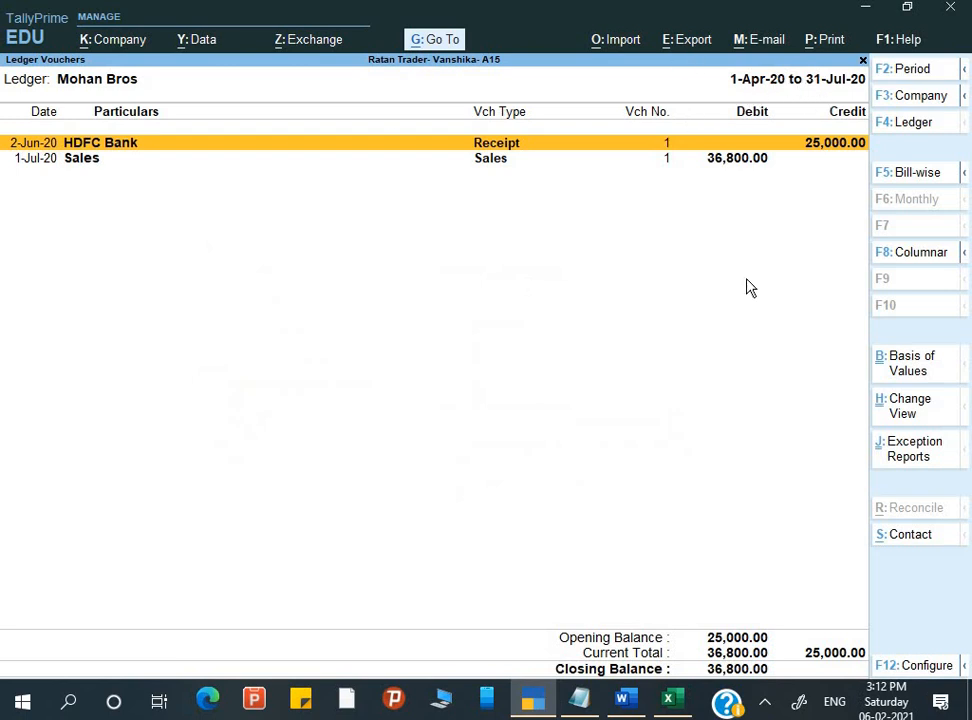
key(alt)
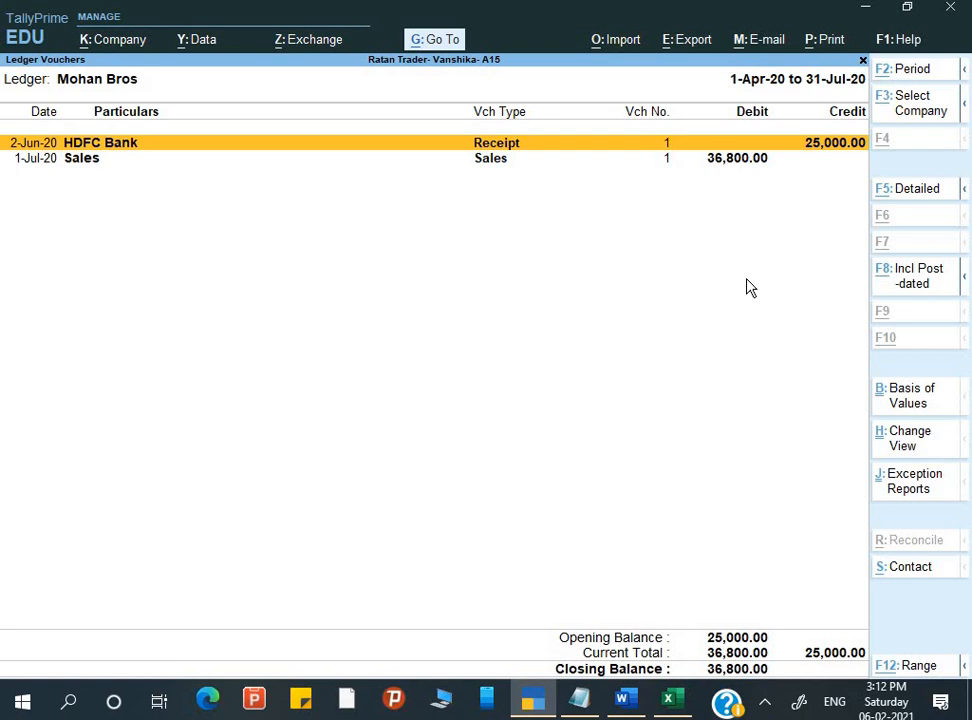
key(alt+p)
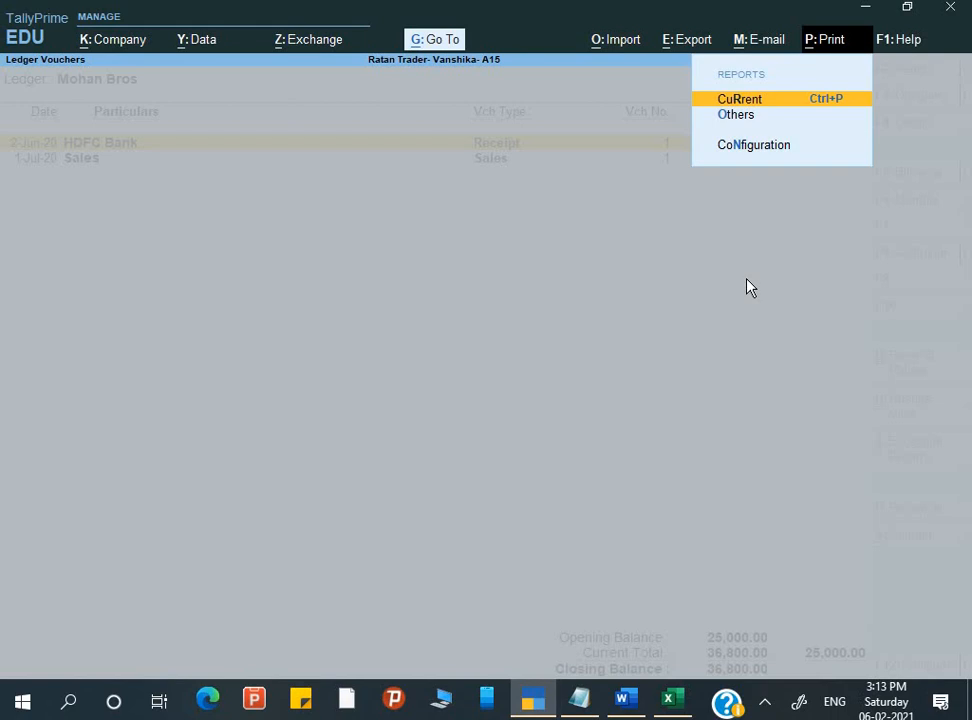
key(Return)
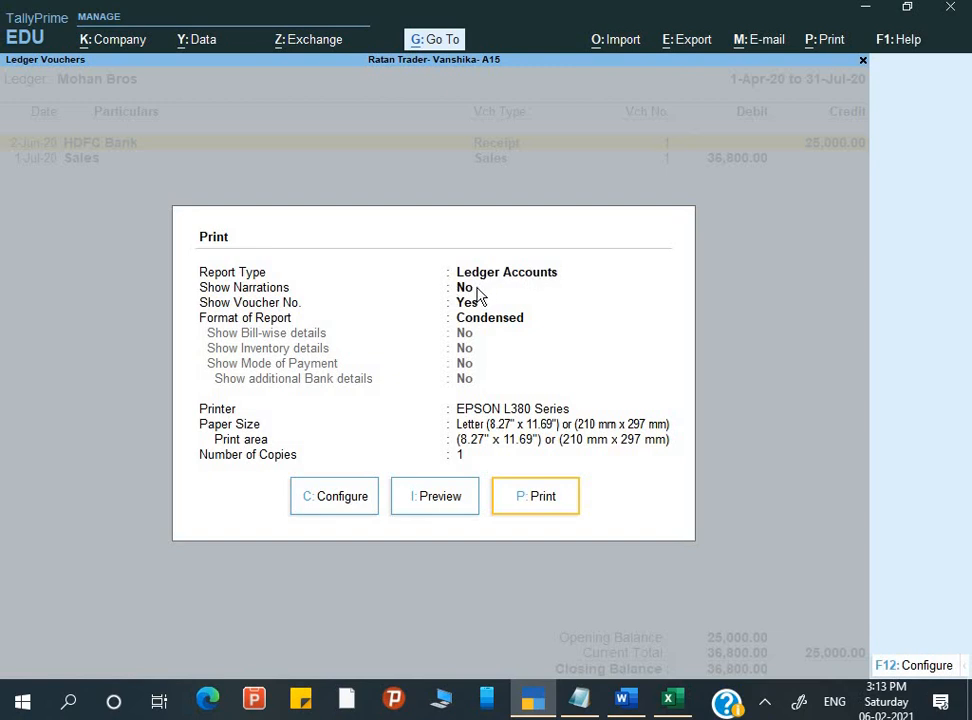
click(342, 503)
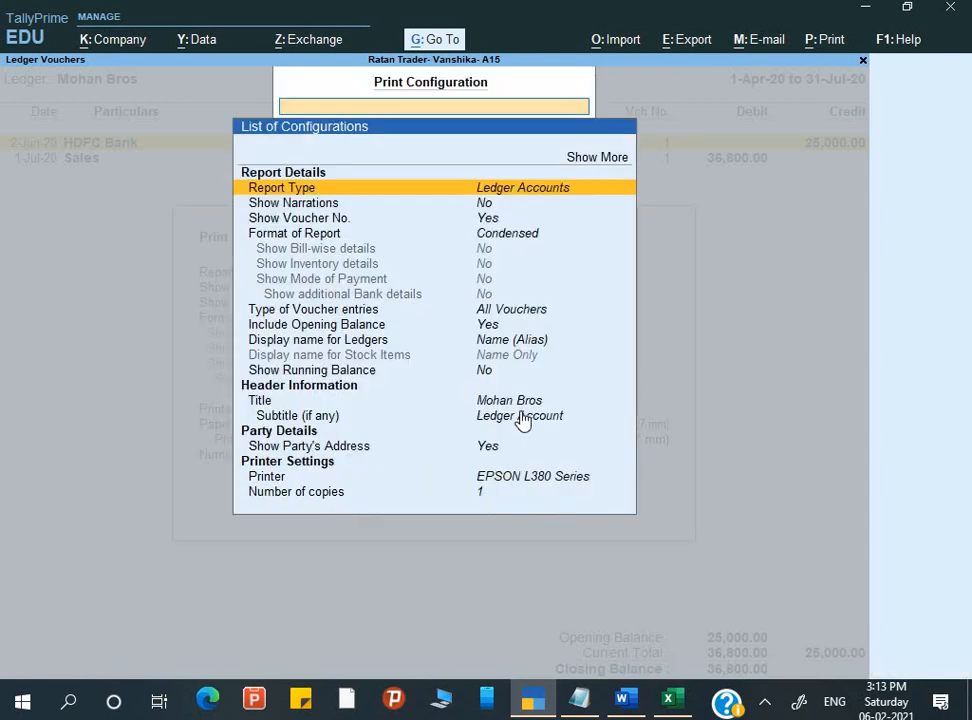
Step: Change the report type from Ledger Accounts to Confirmation of Accounts
key(Return)
key(Up)
key(Up)
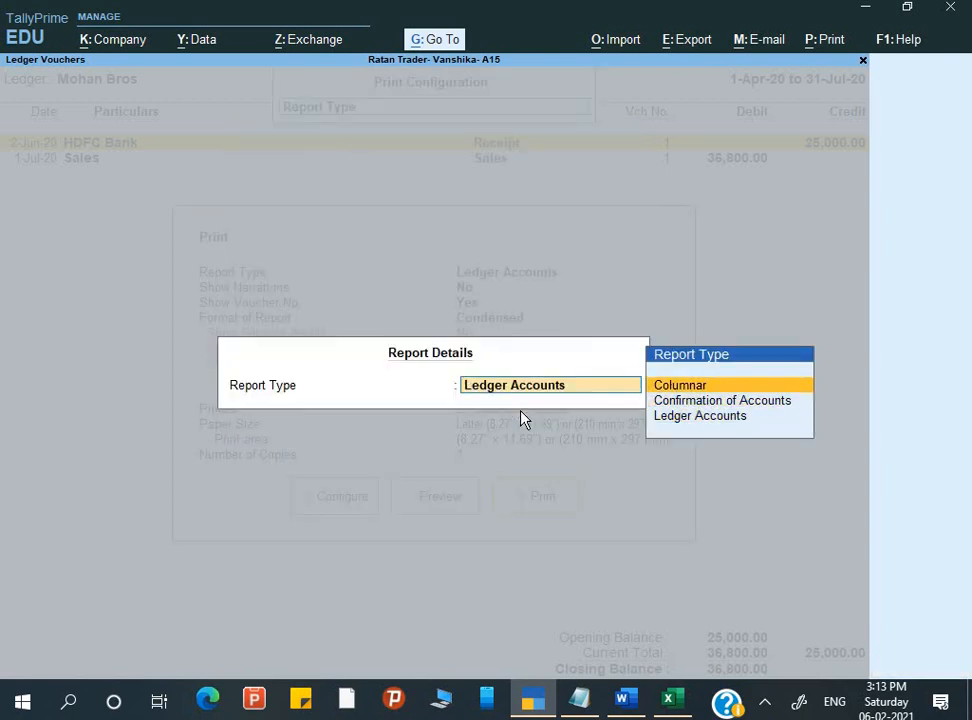
key(Down)
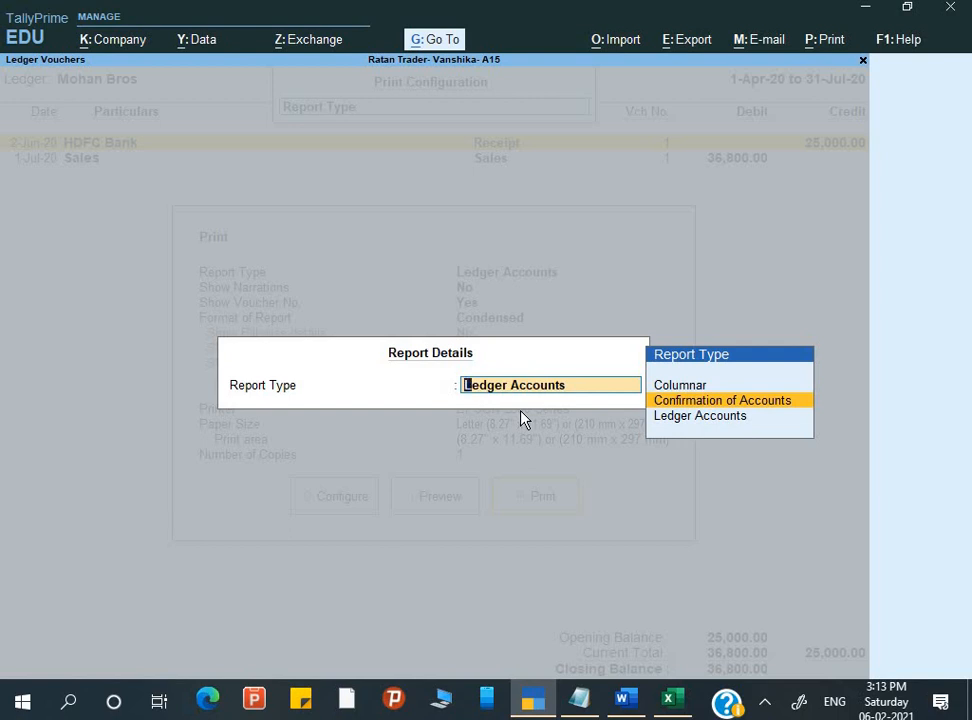
key(Down)
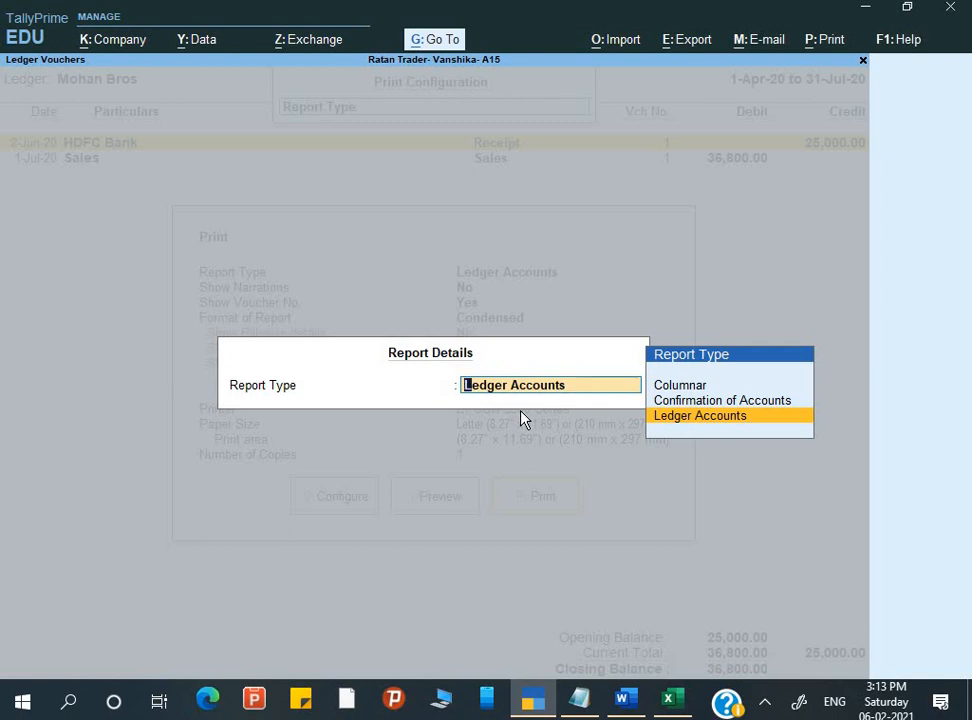
key(Up)
key(Return)
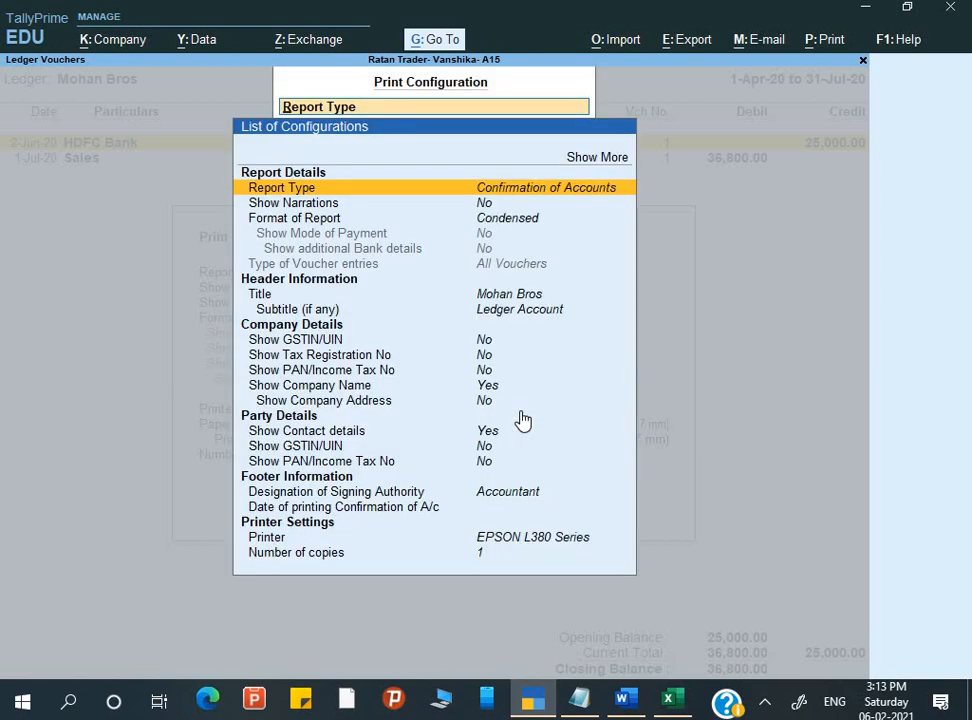
Step: Turn on narrations, switch the format to Detailed, and show the mode of payment
key(Down)
key(Down)
key(Down)
key(Up)
key(Up)
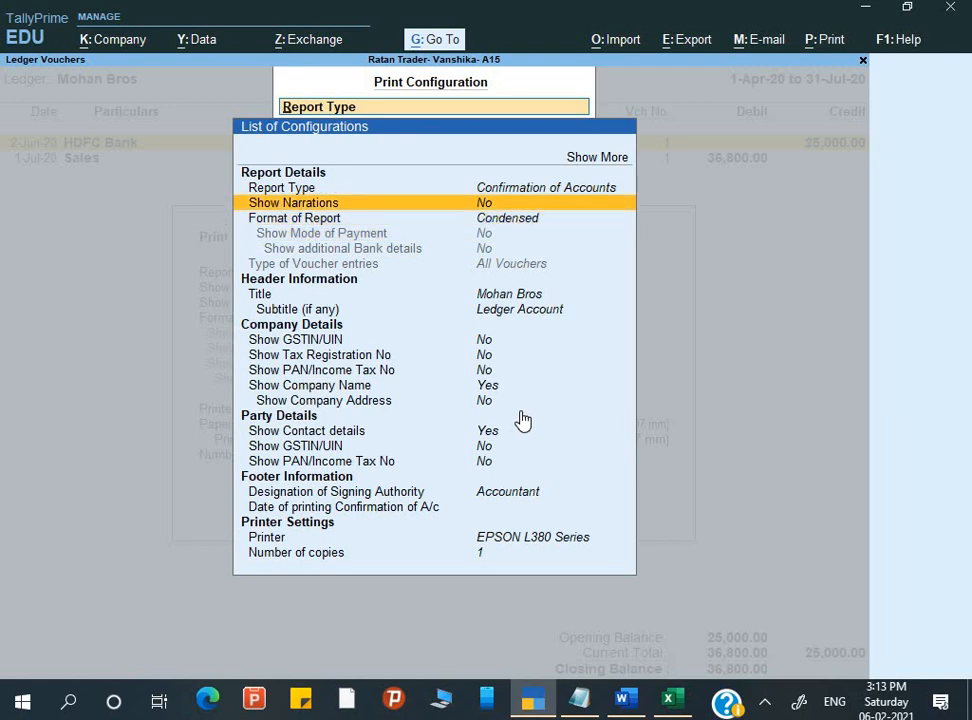
key(Return)
key(Down)
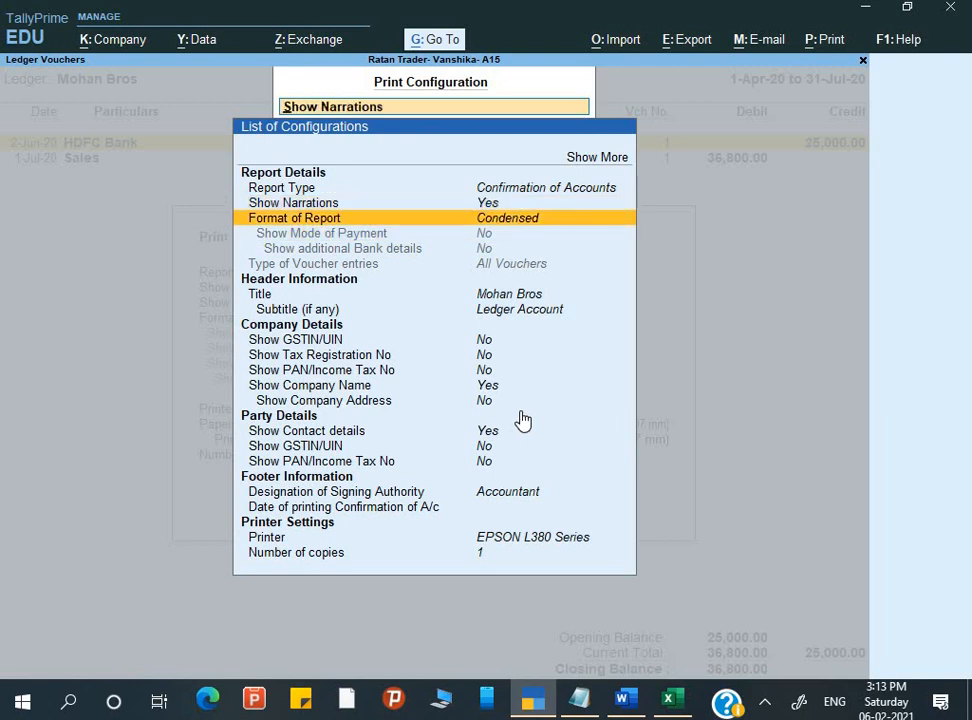
key(Return)
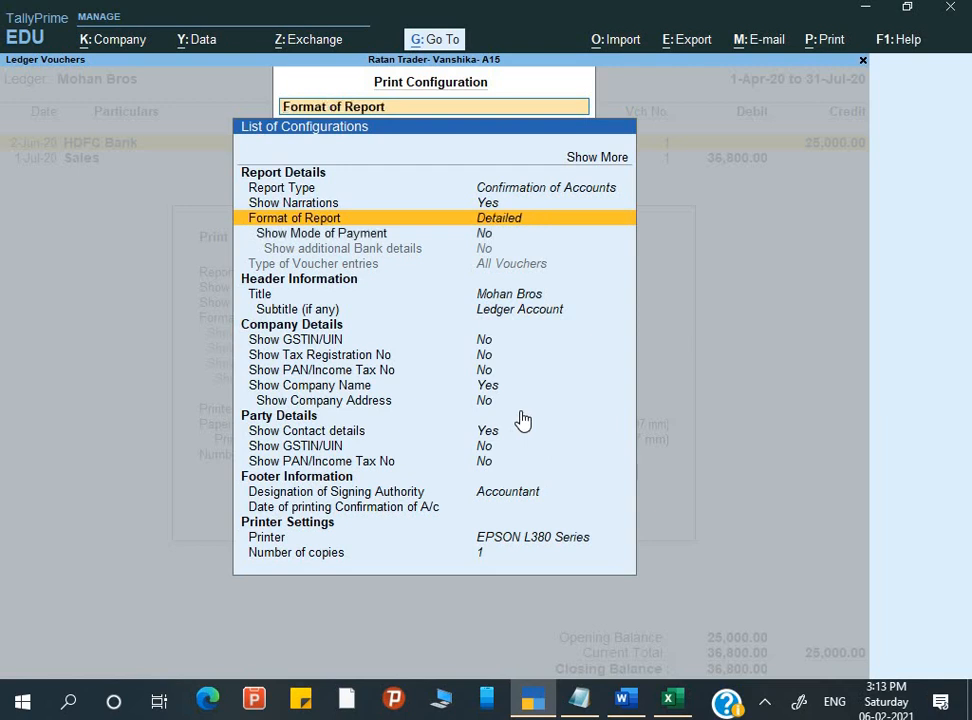
key(Down)
key(Down)
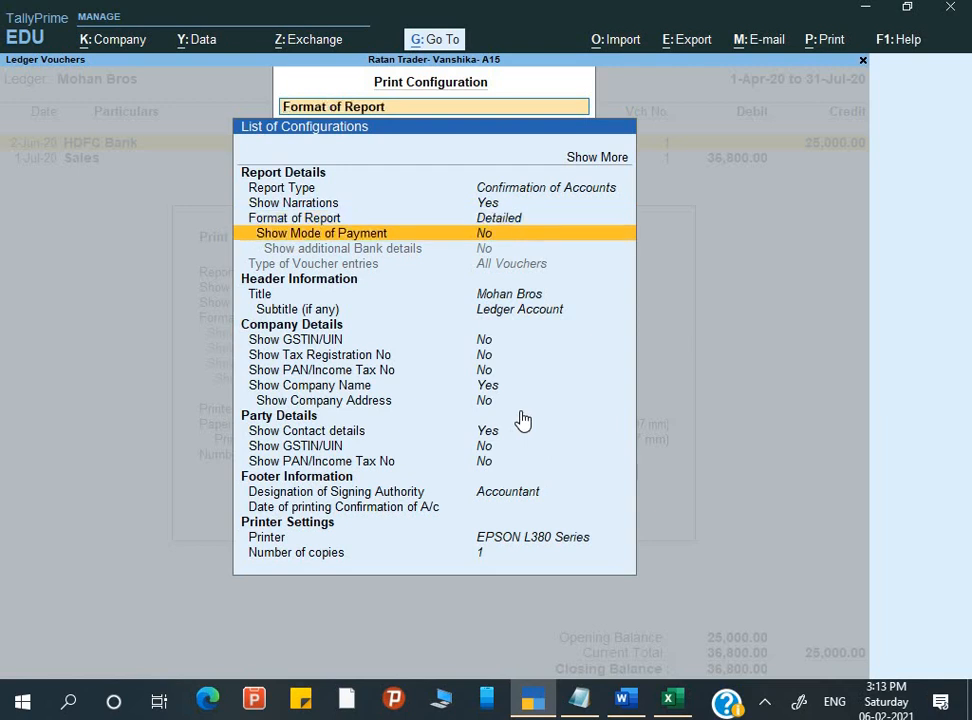
key(Up)
key(Up)
key(Up)
key(Return)
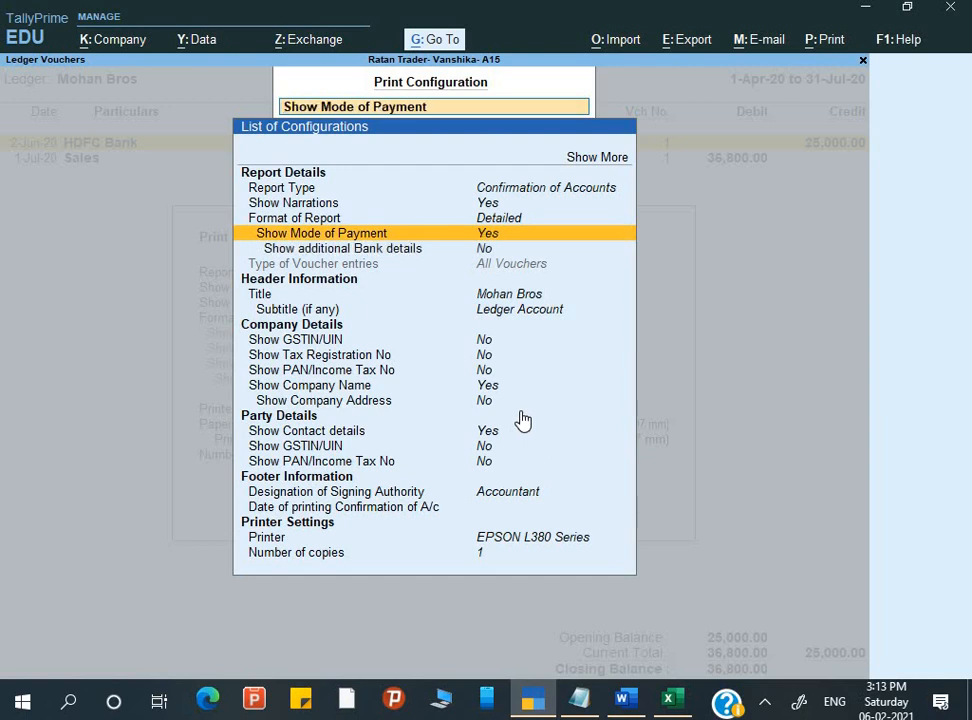
Step: Look through the company and party detail settings and set Show PAN/Income Tax No to Yes
key(Down)
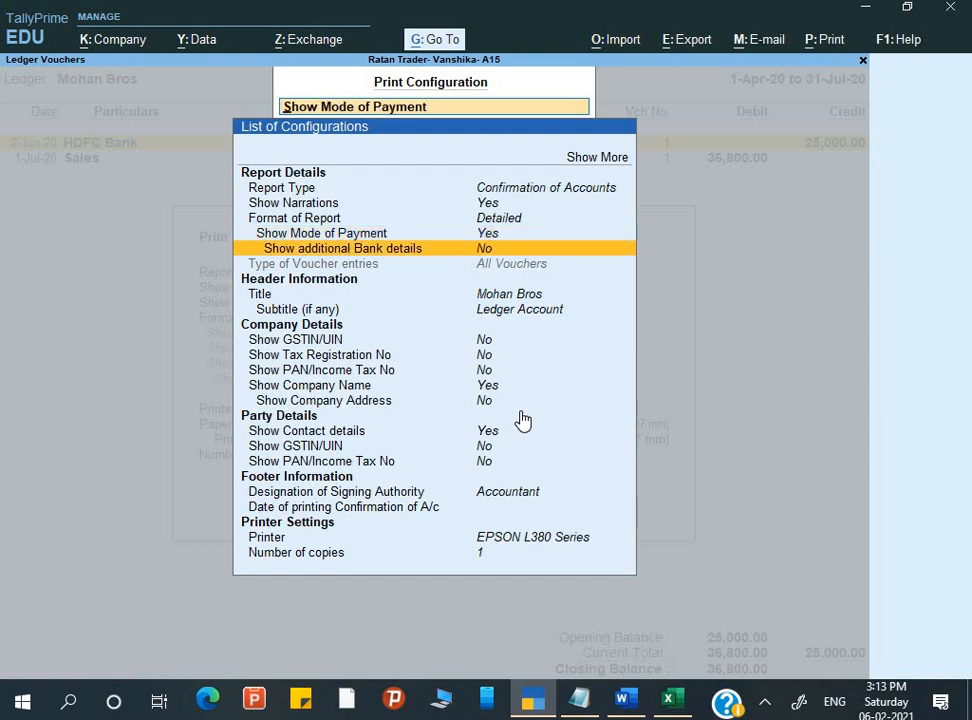
key(Down)
key(Down)
key(Down)
key(Down)
key(Down)
key(Down)
key(Down)
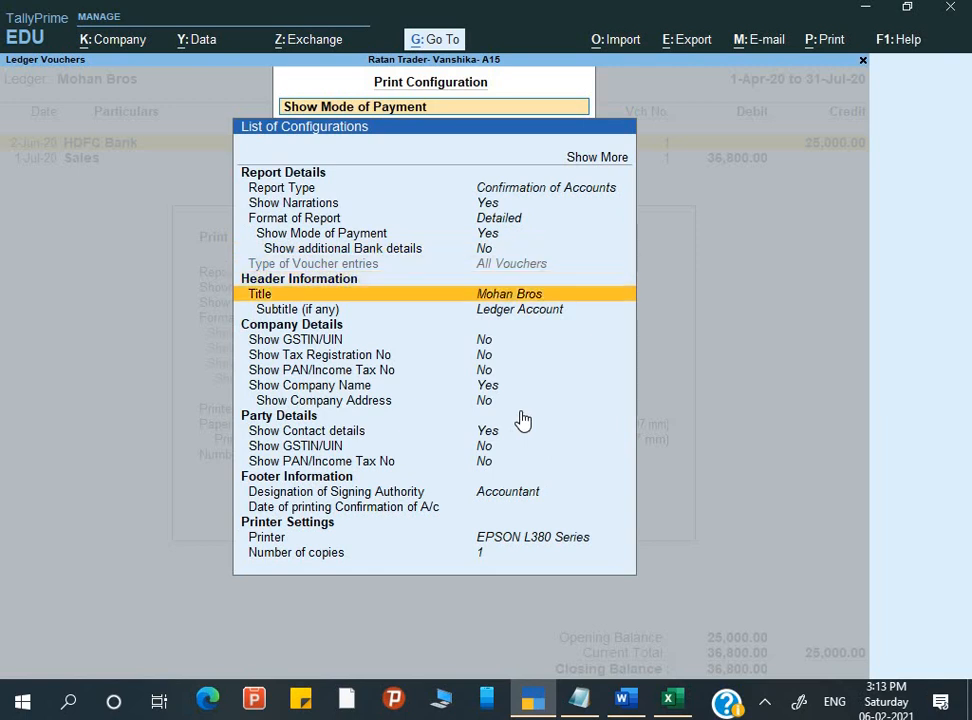
key(Down)
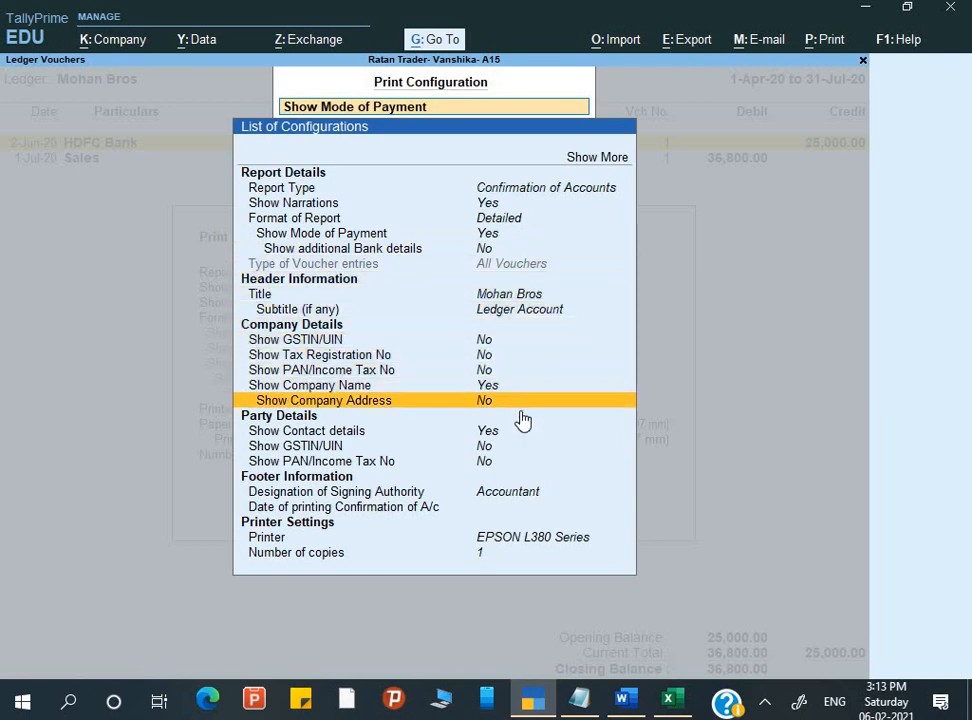
key(Up)
key(Up)
key(Up)
key(Down)
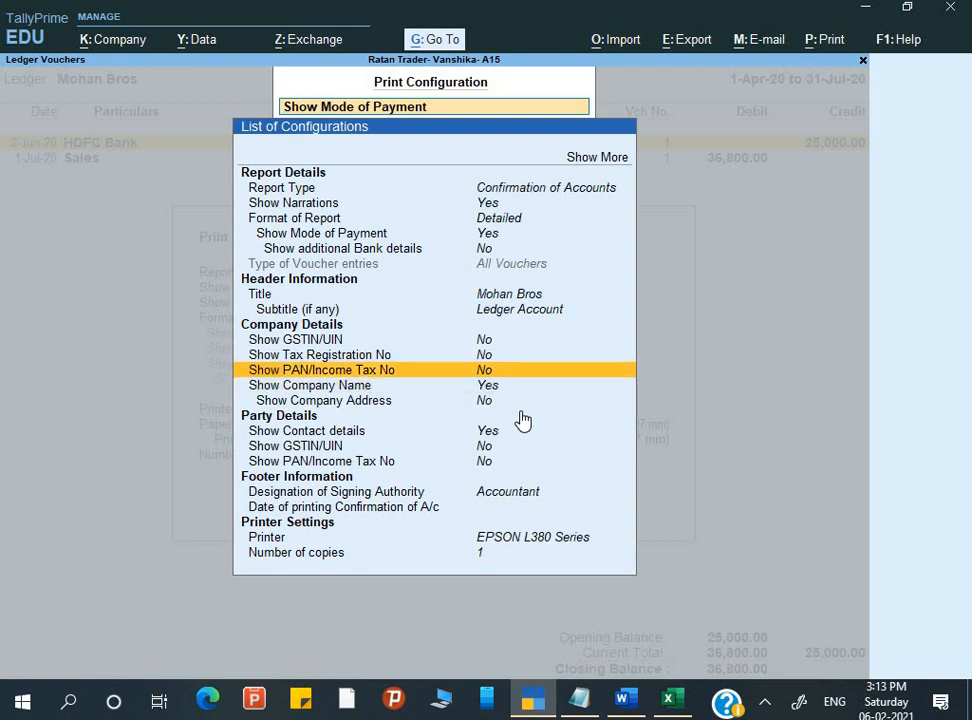
key(Down)
key(Down)
key(Down)
key(Down)
key(Down)
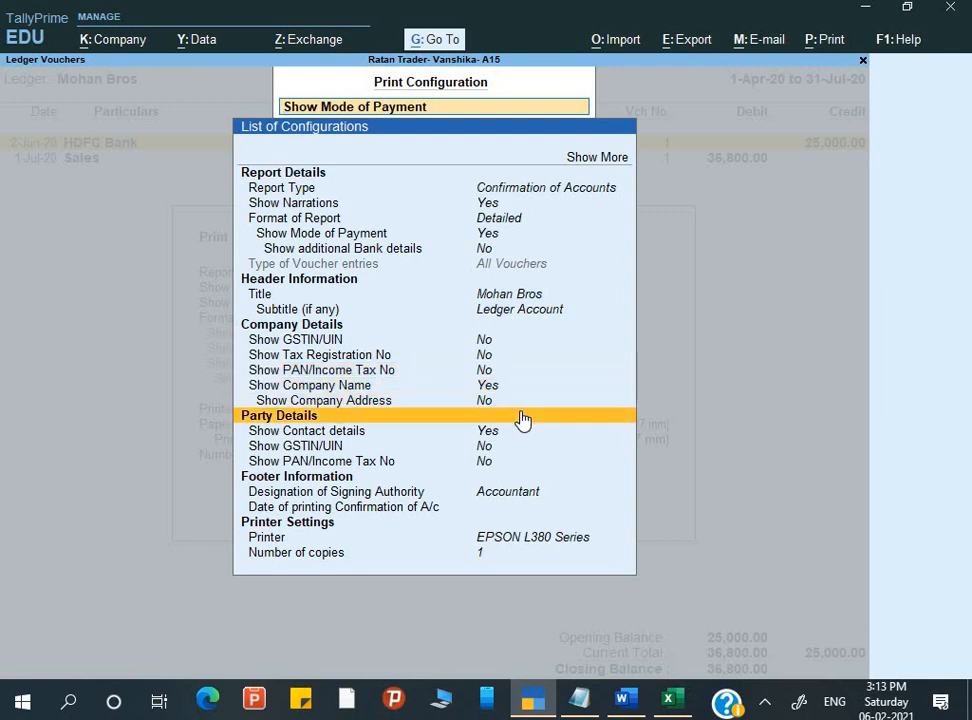
key(Up)
key(Up)
key(Up)
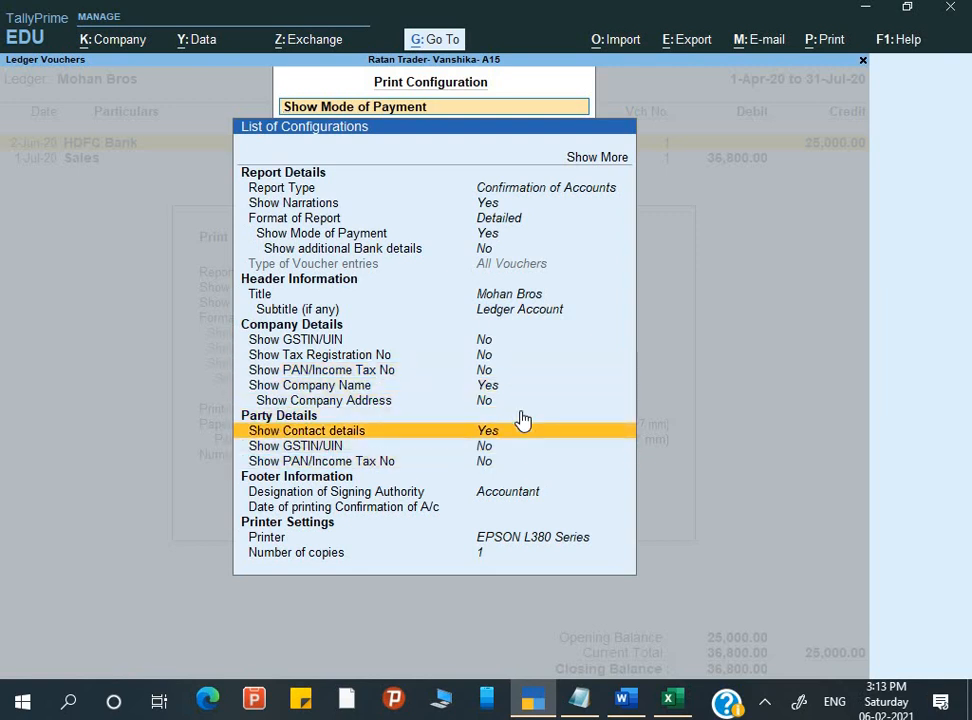
key(Down)
key(Down)
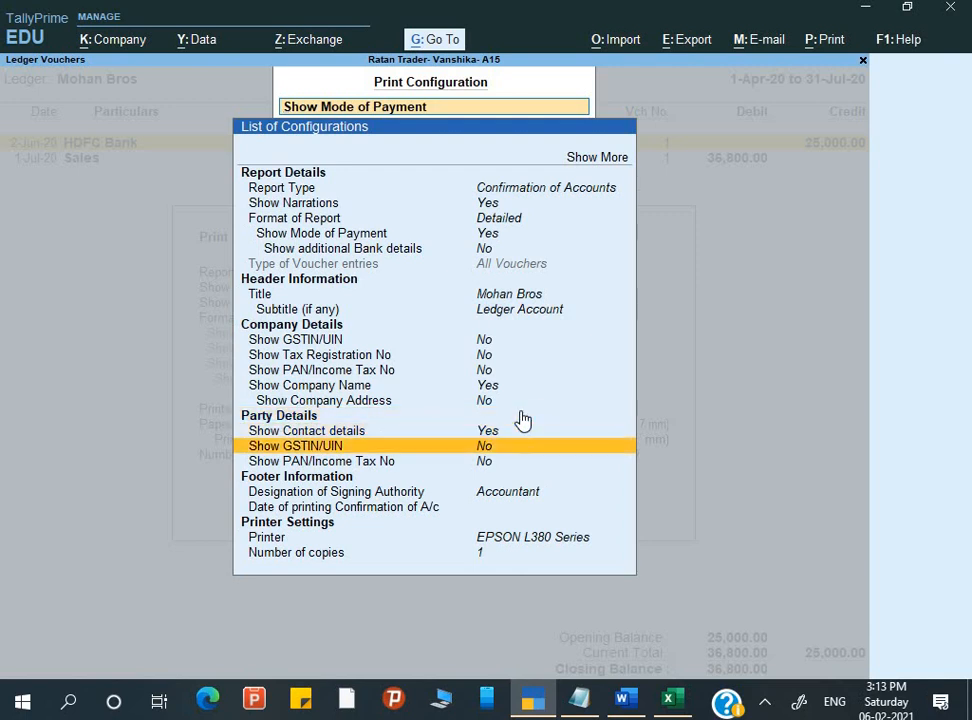
key(Down)
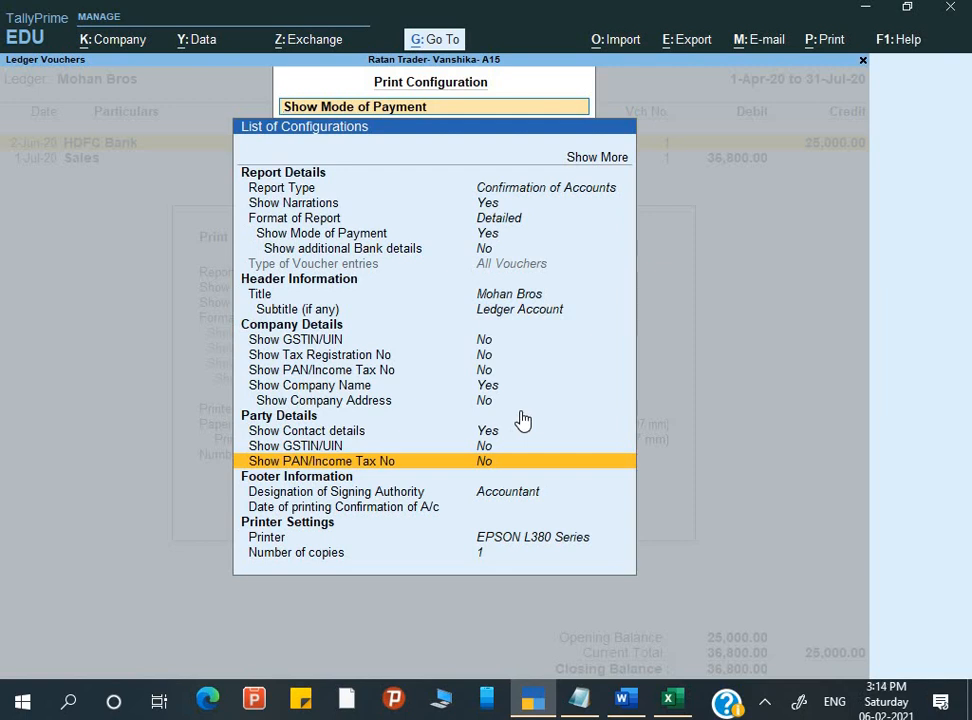
key(Return)
key(Down)
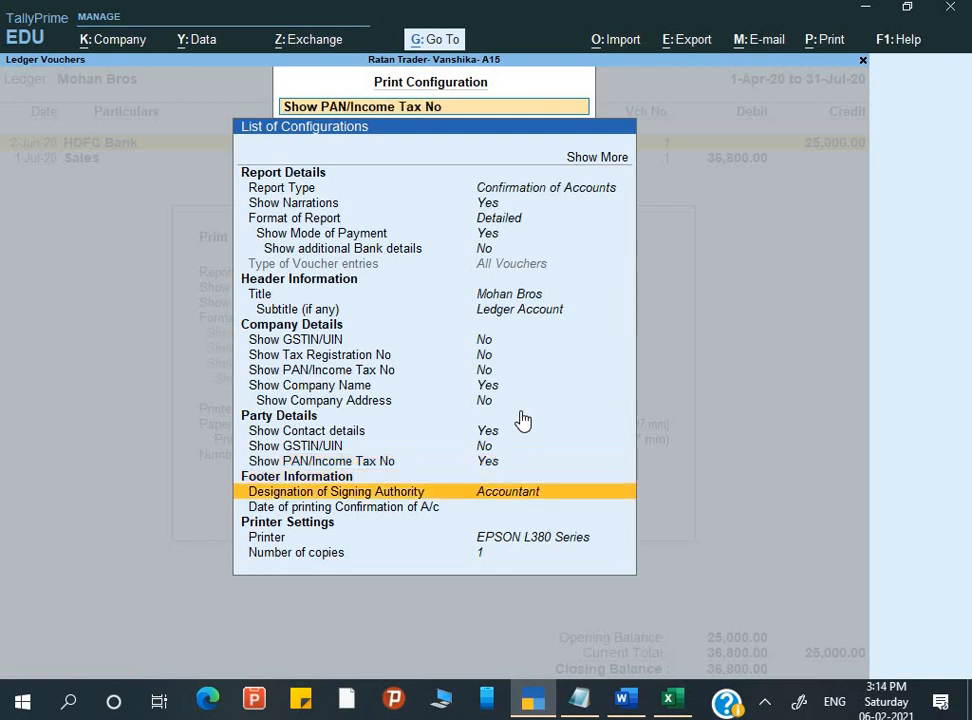
key(Down)
key(Up)
Step: Set the Date of printing Confirmation of A/c to 1-Aug-20
key(Down)
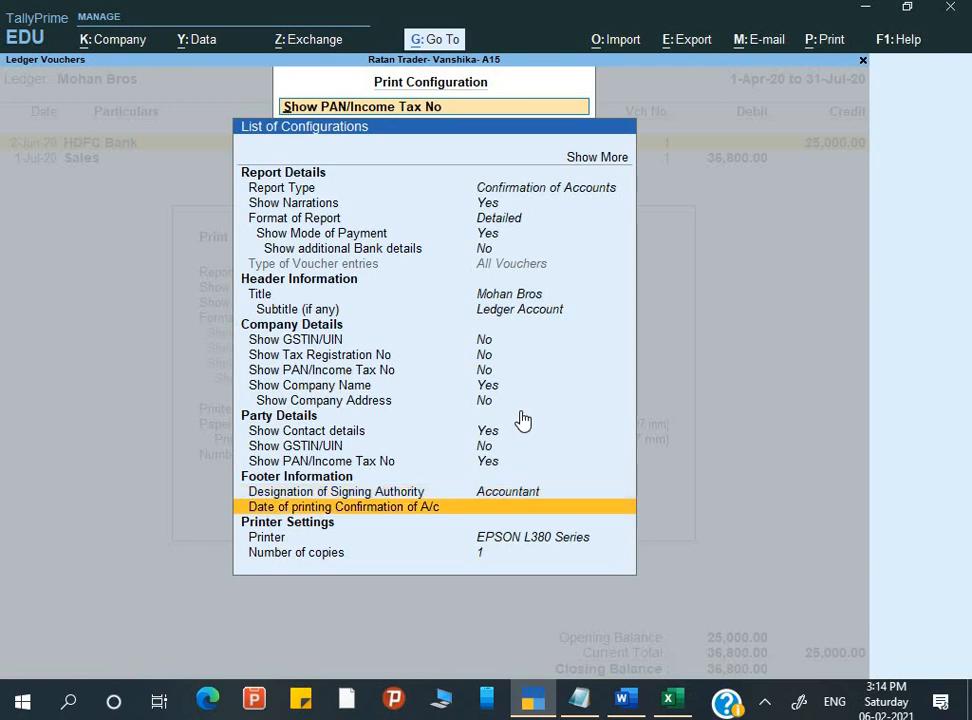
key(Return)
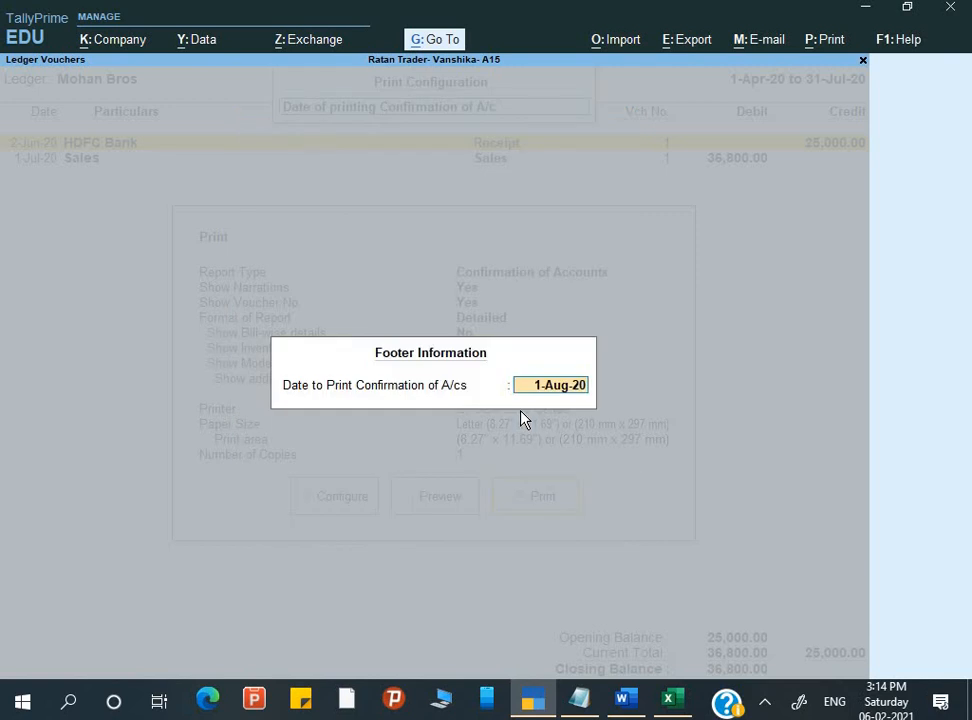
key(Return)
Step: Review the printer, copies and remaining options via Show More, then return to the Print dialog
key(Down)
key(Down)
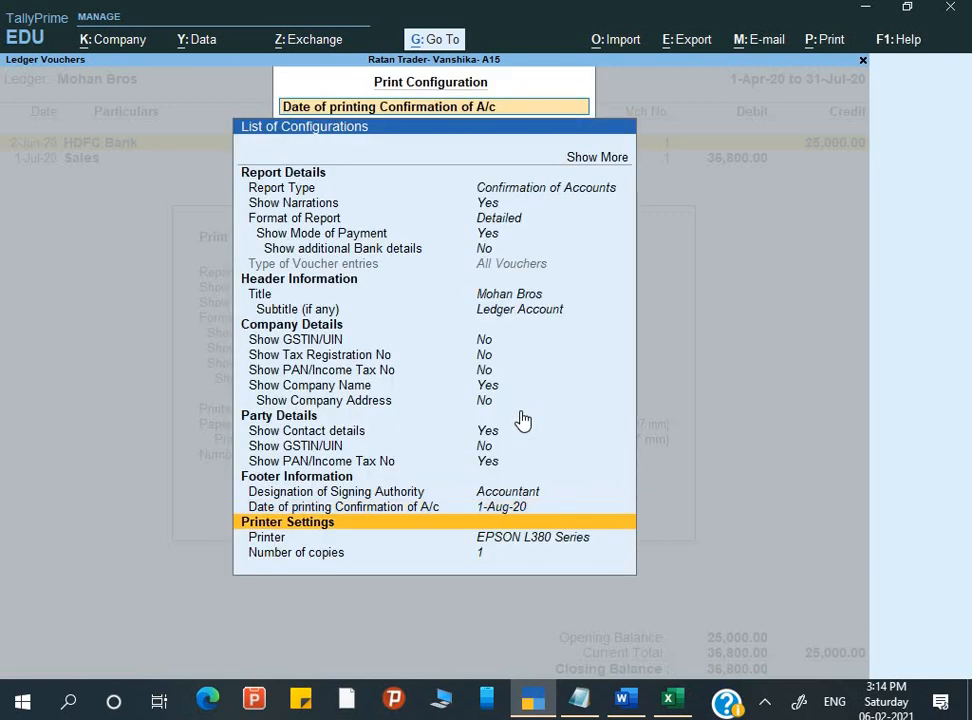
key(Down)
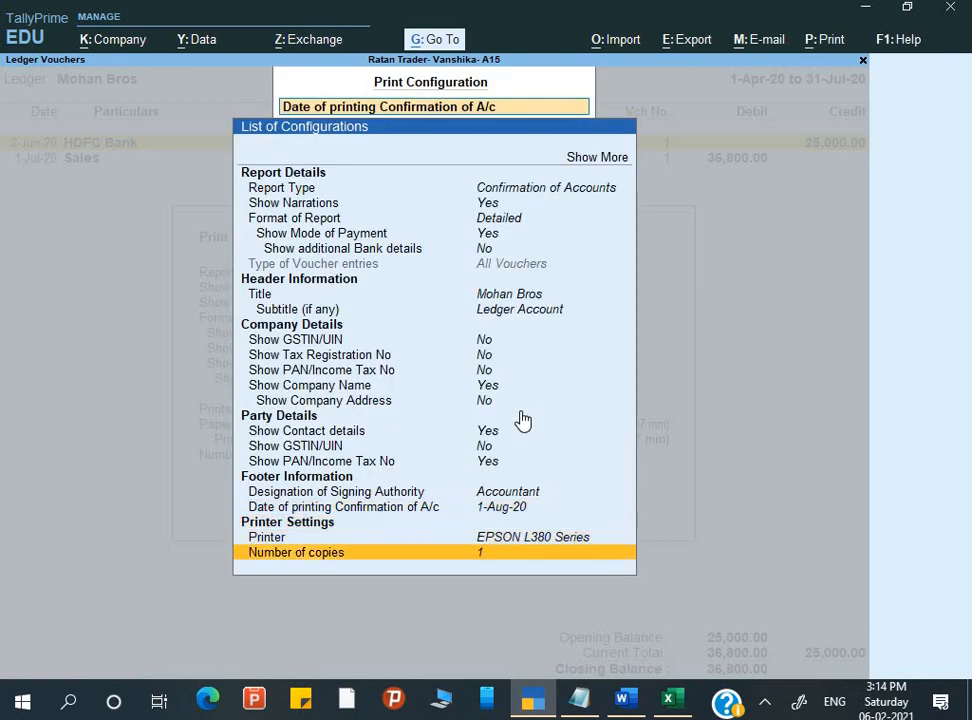
key(Up)
key(Up)
key(Up)
key(Up)
key(Up)
key(Up)
key(Up)
key(Up)
key(Up)
key(Up)
key(Up)
key(Up)
key(Up)
key(Up)
key(Up)
key(Up)
key(Up)
key(Up)
key(Up)
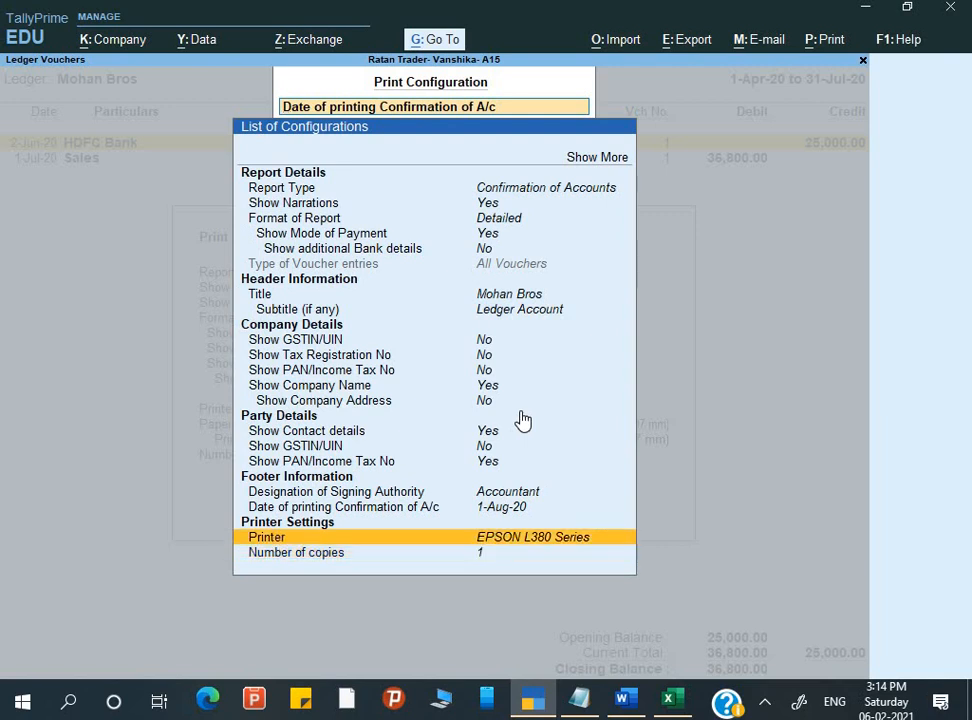
key(Return)
key(Down)
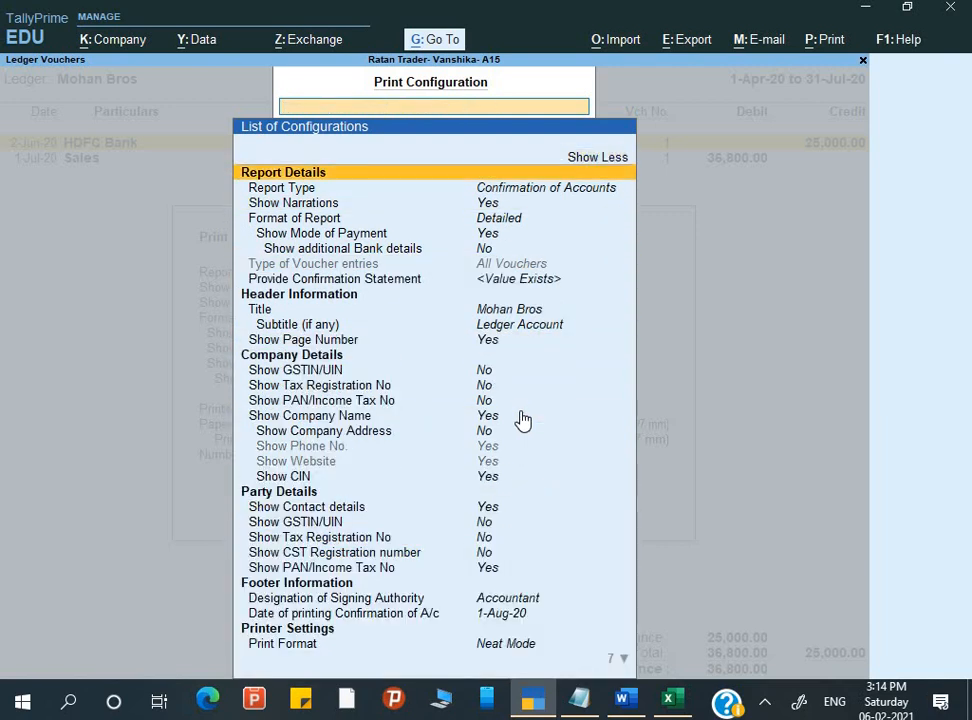
key(Down)
key(Down)
key(Down)
key(Down)
key(Down)
key(Down)
key(Down)
key(Down)
key(Down)
key(Down)
key(Down)
key(Down)
key(Down)
key(Down)
key(Down)
key(Down)
key(Down)
key(Down)
key(Down)
key(Down)
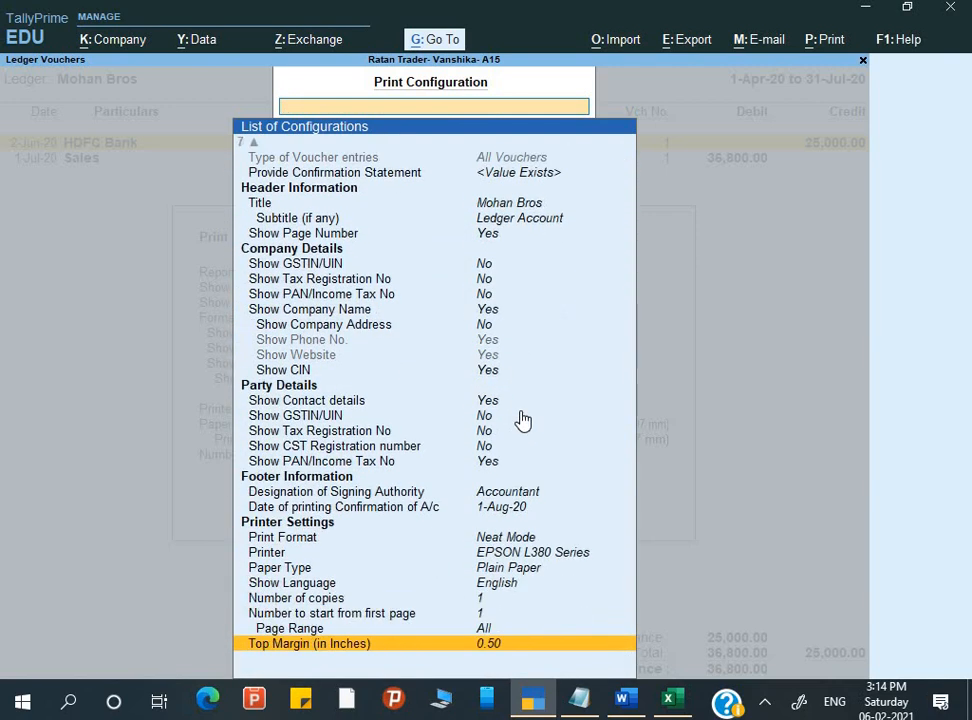
key(Escape)
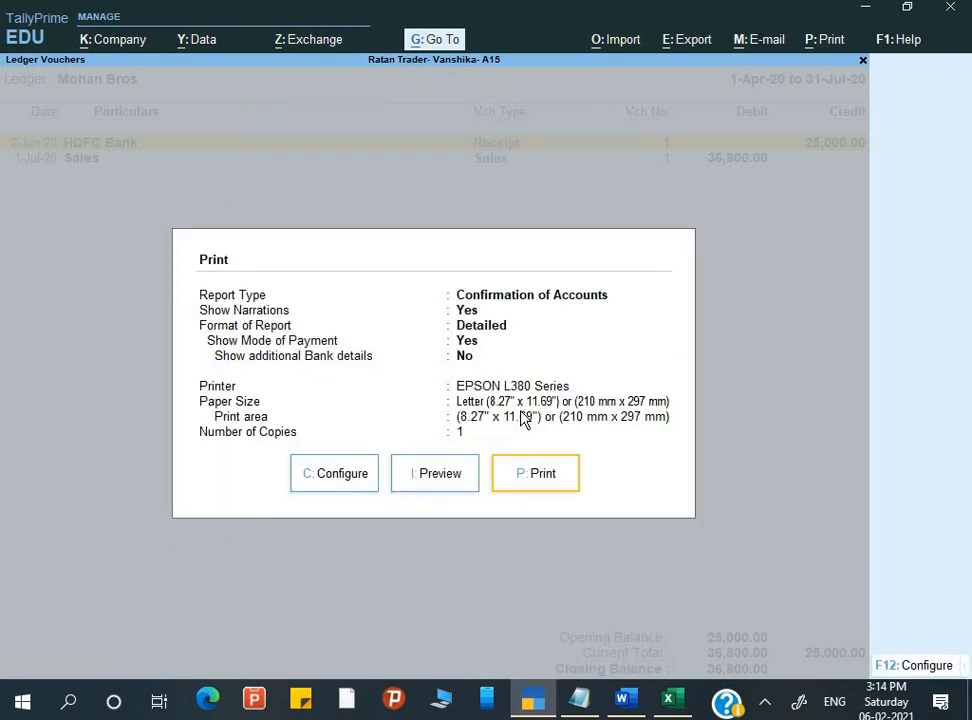
Step: Preview the detailed Confirmation of Accounts letter and zoom it to full page width
click(455, 482)
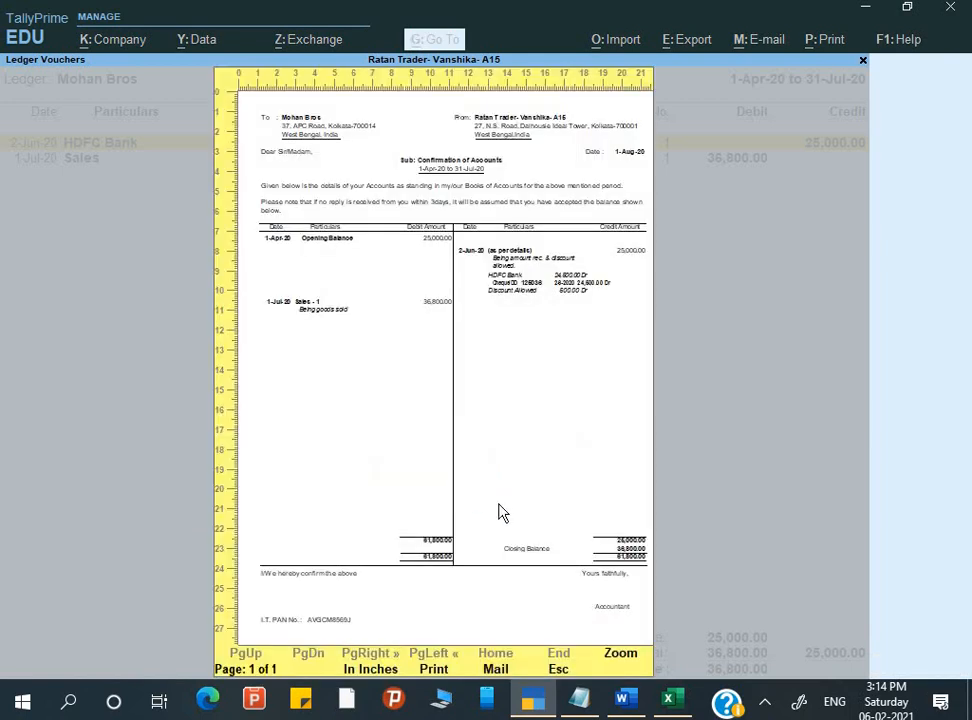
click(624, 659)
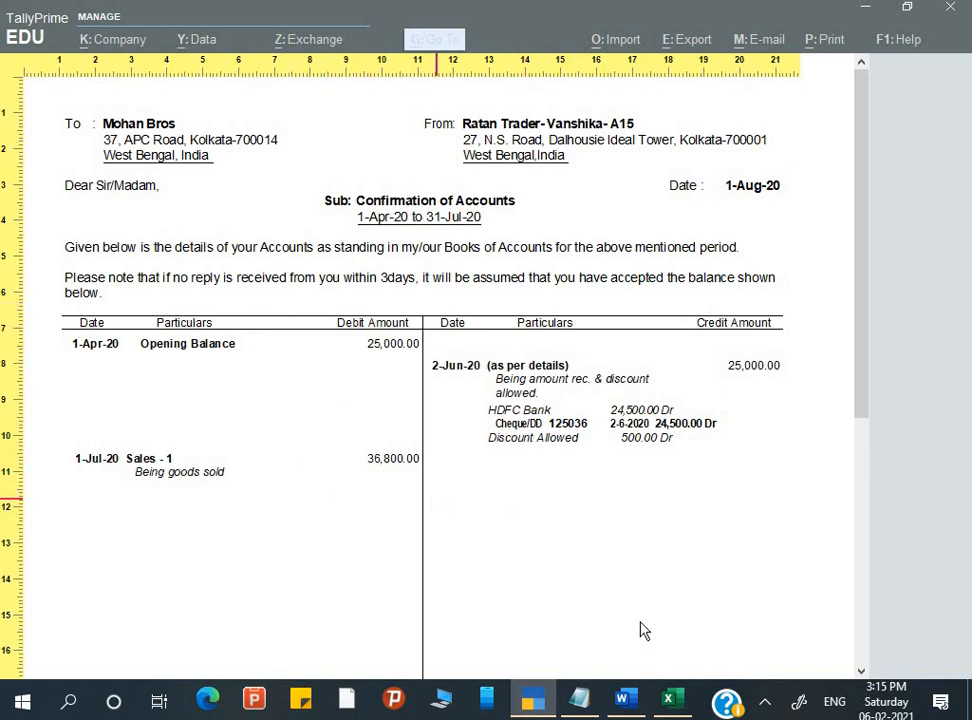
Step: Scroll through the zoomed letter down to the 61,800.00 totals and closing balance
scroll(642, 631, down, 1)
scroll(642, 631, down, 1)
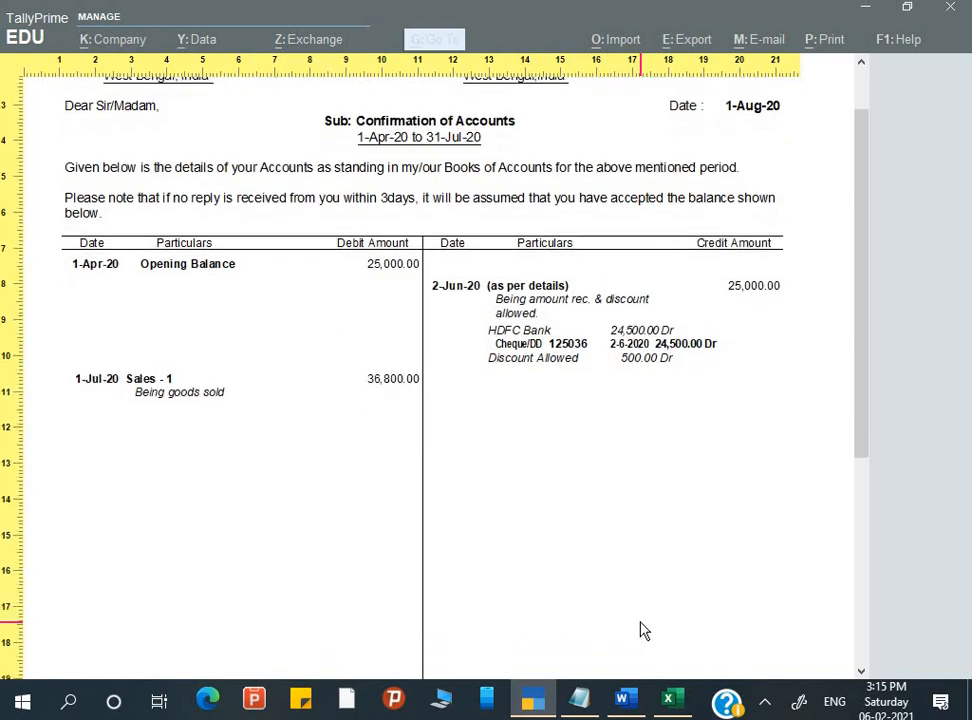
scroll(642, 631, down, 2)
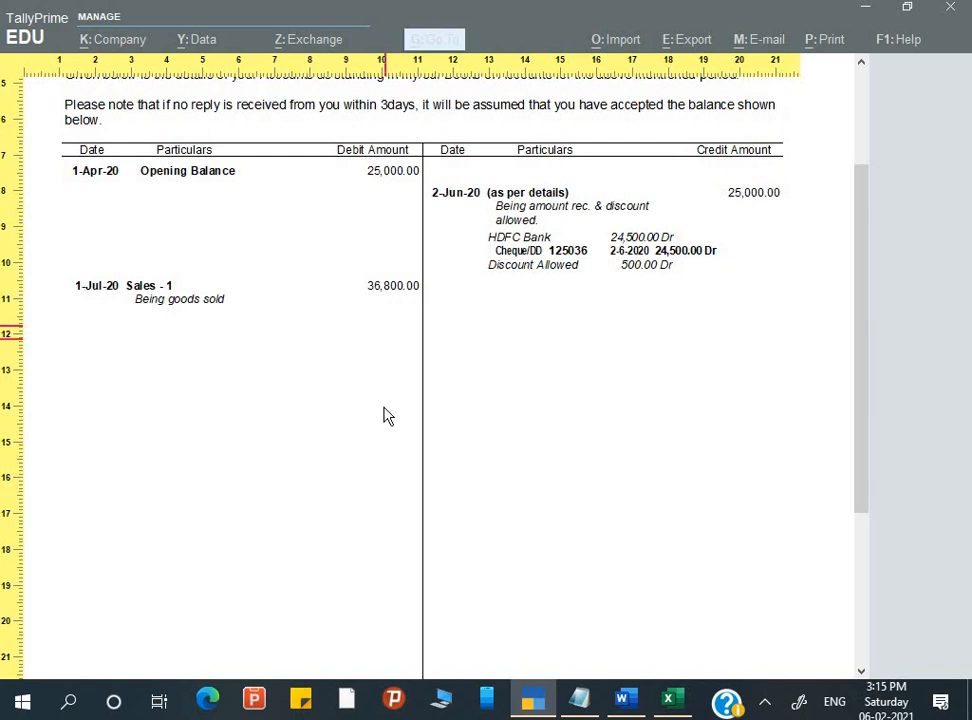
scroll(388, 416, down, 3)
scroll(388, 416, down, 4)
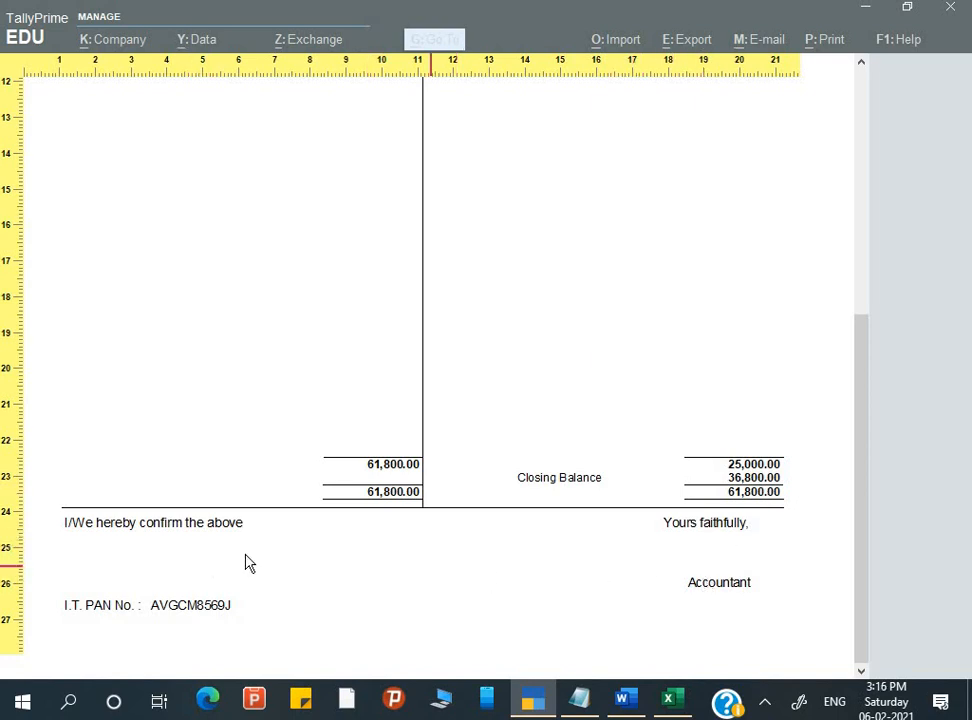
scroll(247, 563, up, 1)
scroll(247, 563, up, 9)
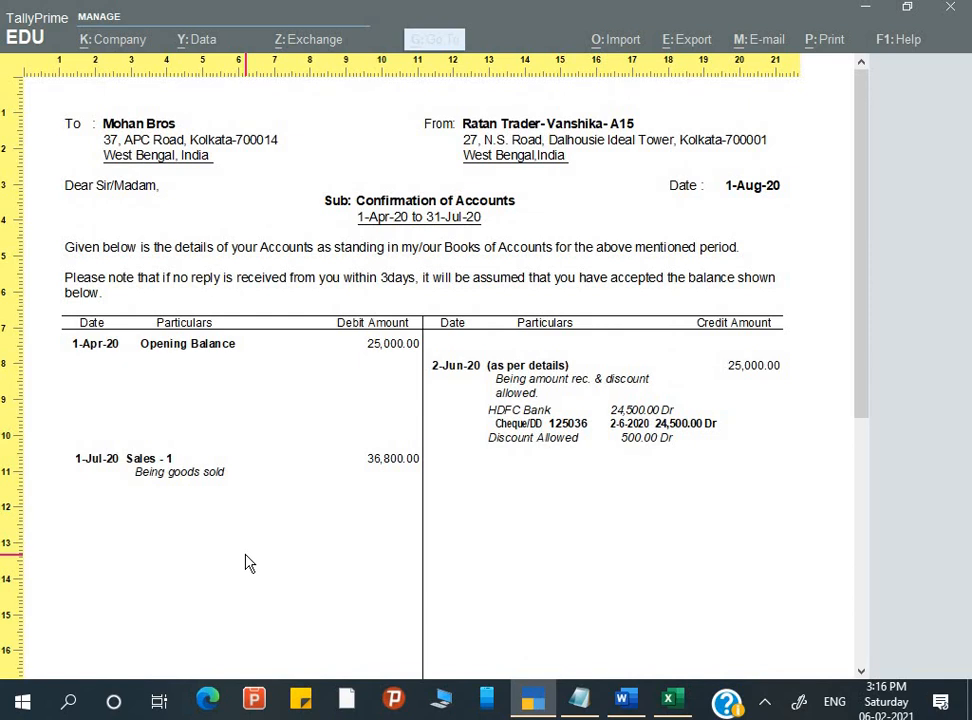
Step: Return to the whole-page preview, and open then cancel the E-mail form
click(247, 563)
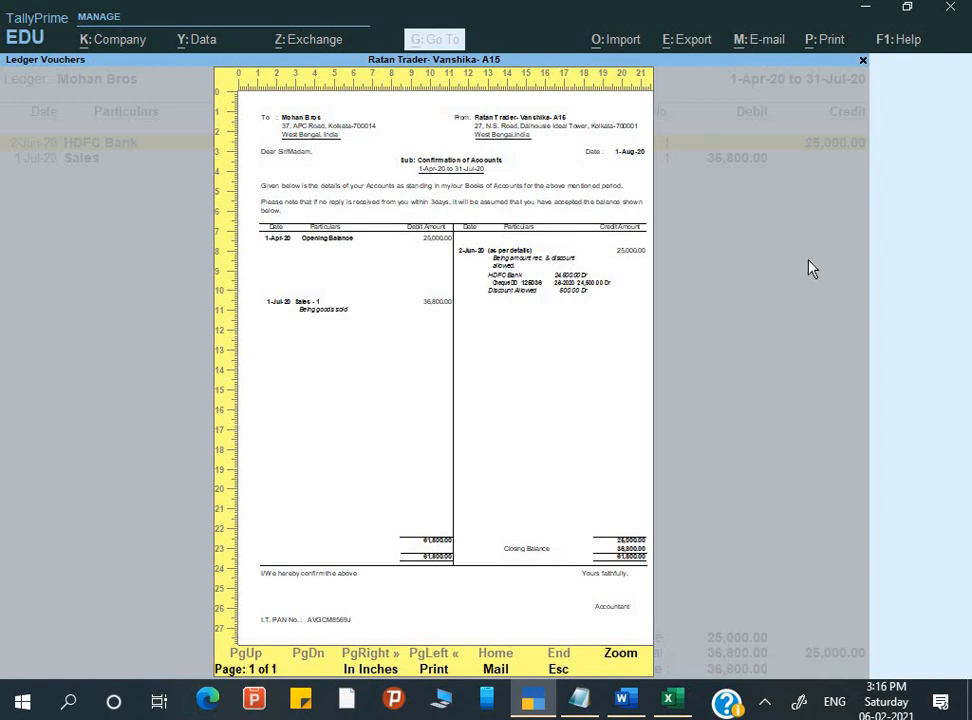
key(m)
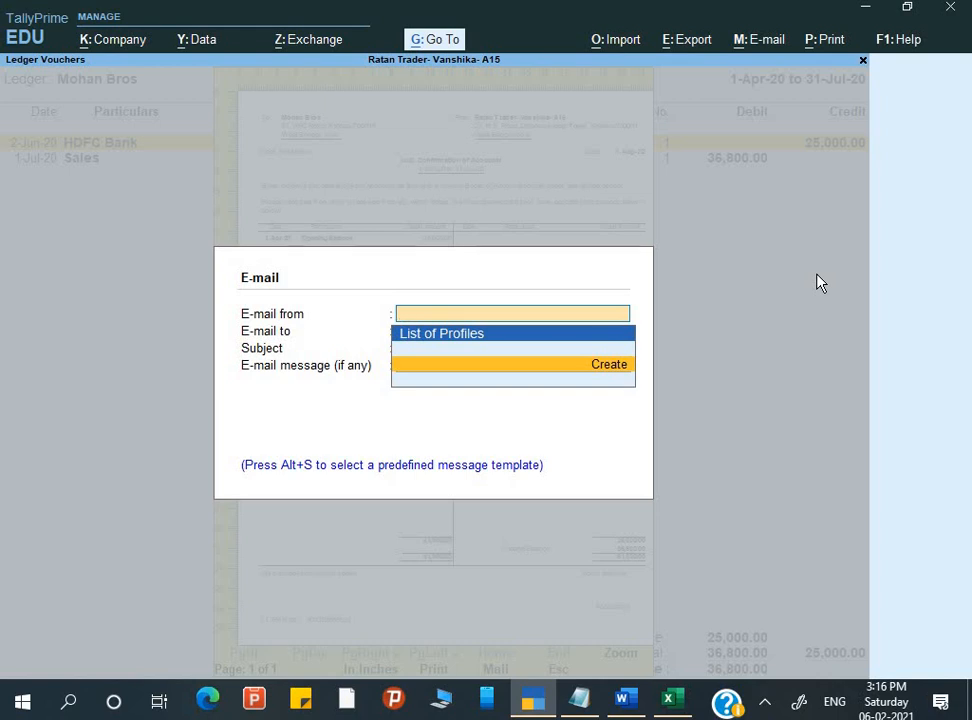
key(Escape)
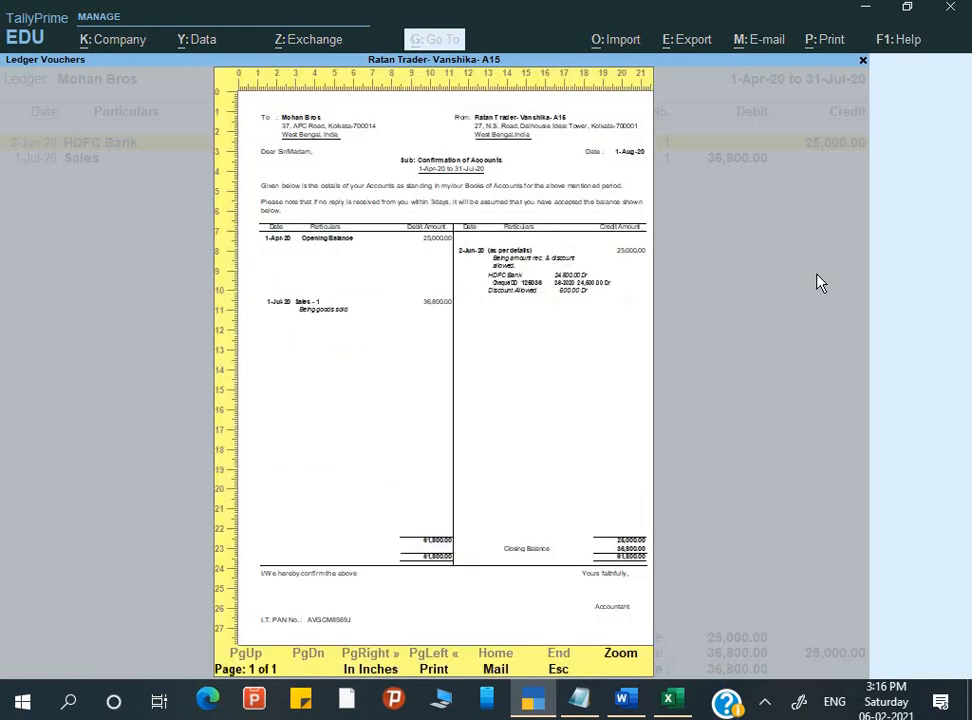
Step: Close the letter preview and print summary, backing out to the Balance Sheet
key(Escape)
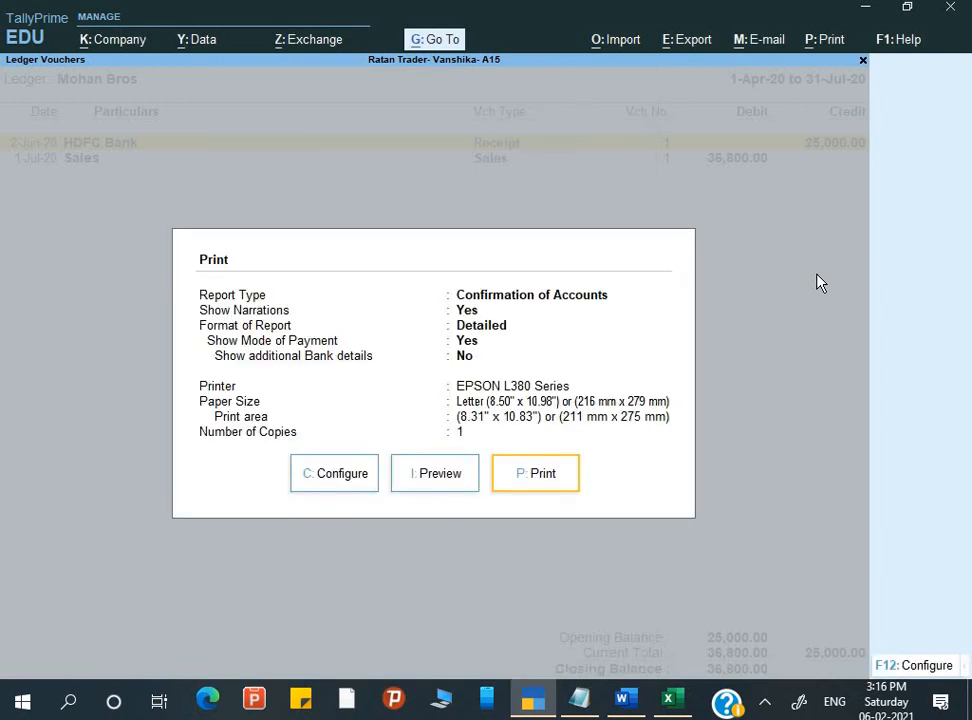
key(Escape)
key(Escape)
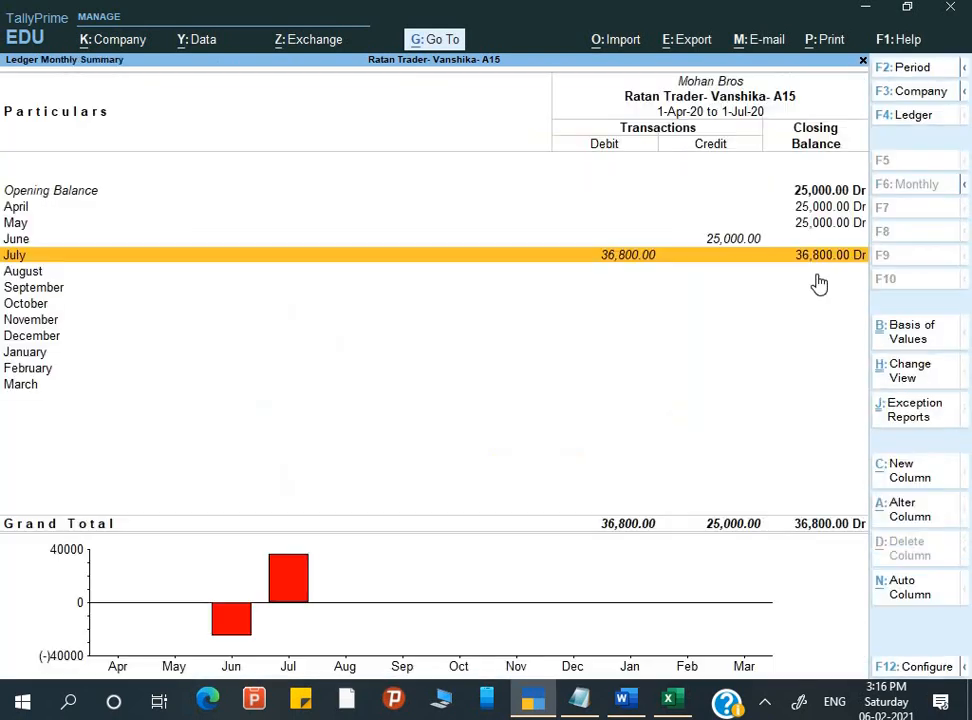
key(Escape)
key(Escape)
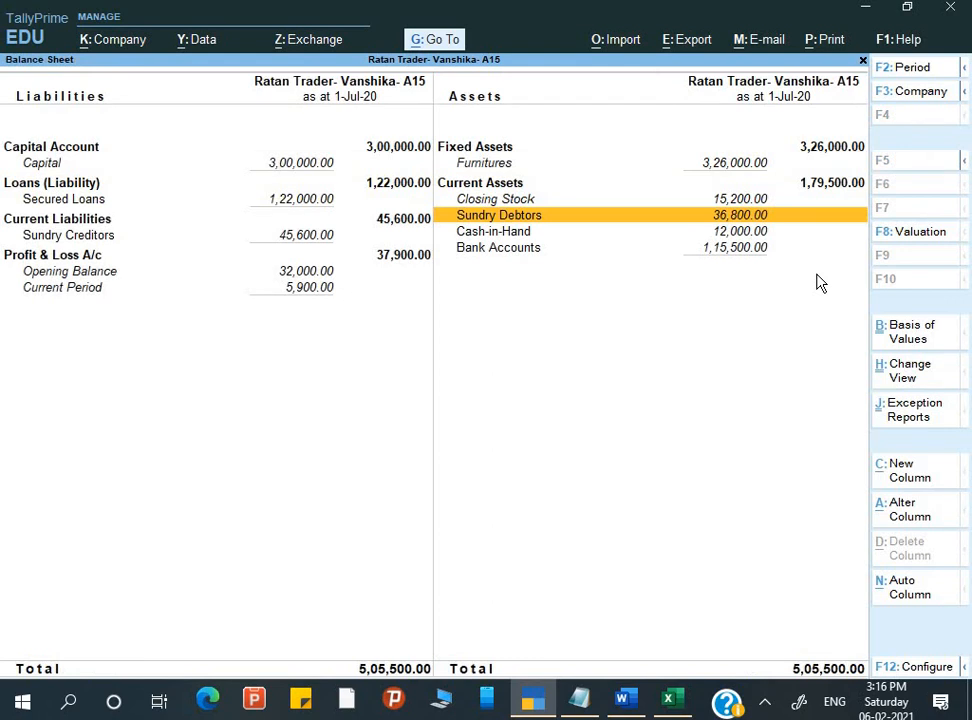
key(Escape)
key(Escape)
key(Escape)
Step: Open the Mohan Bros ledger via Display More Reports > Account Books > Ledger
key(Down)
key(Down)
key(Down)
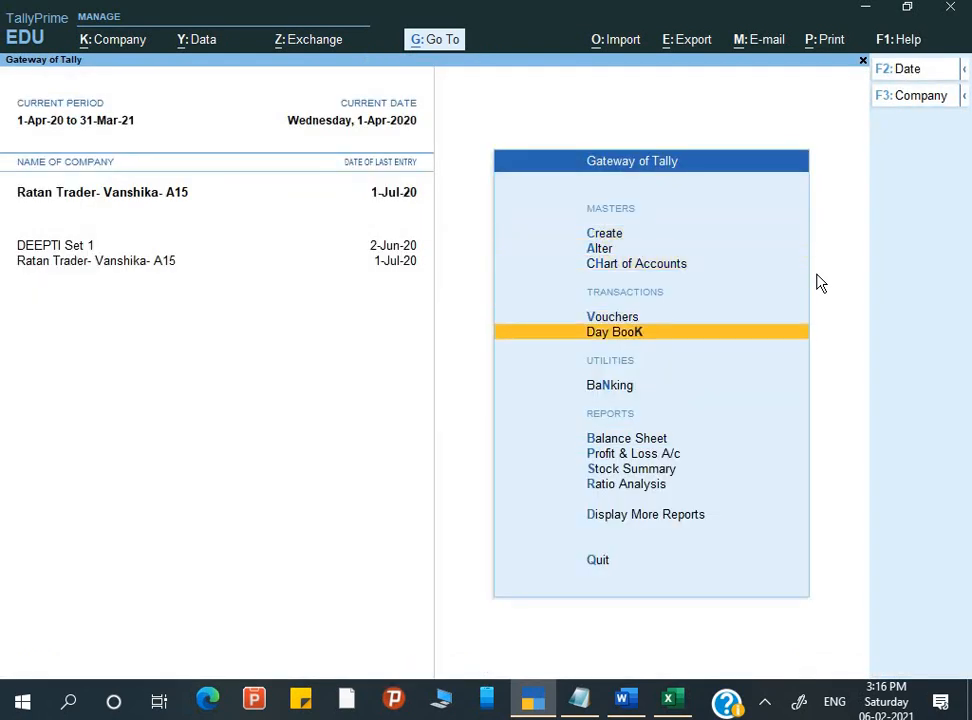
key(Down)
key(Down)
key(Down)
key(Down)
key(Down)
key(Down)
key(Return)
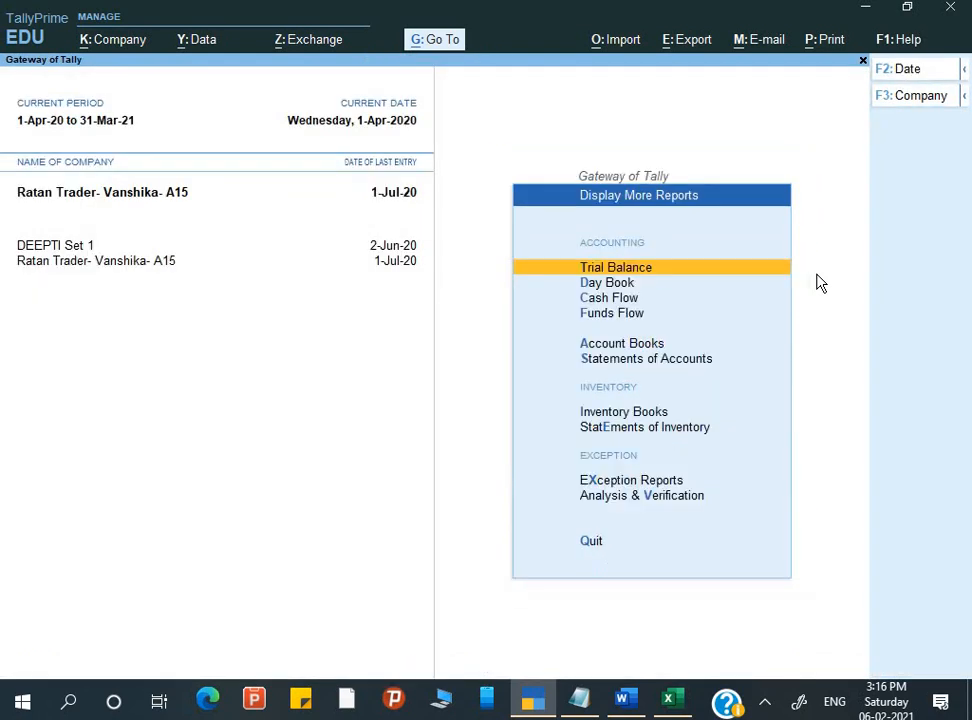
key(Down)
key(Down)
key(Down)
key(Down)
key(Return)
key(Down)
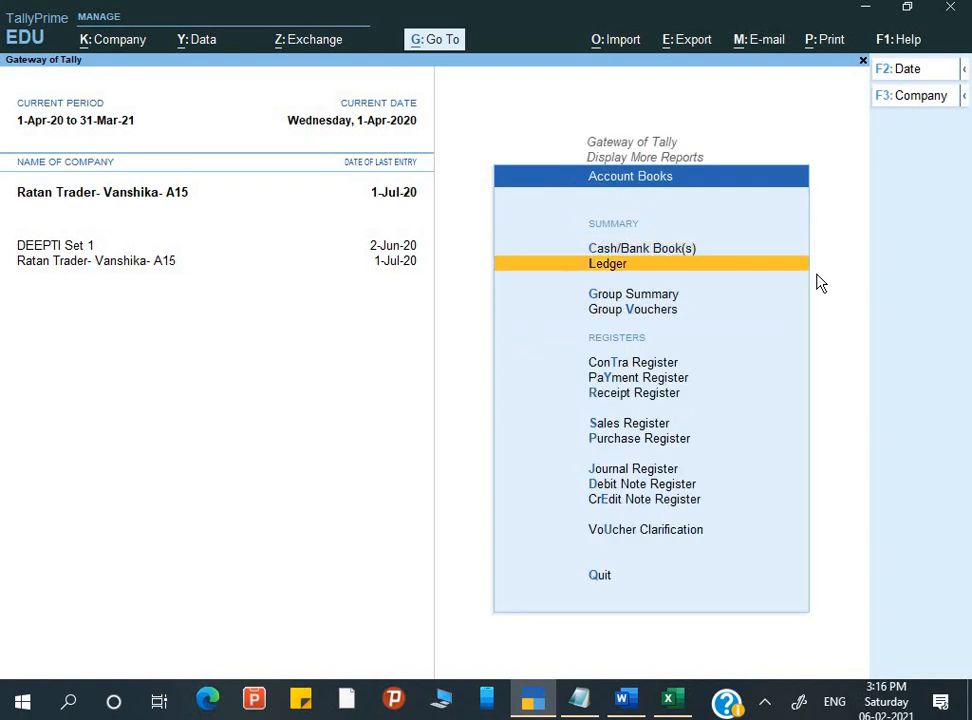
key(Return)
text(M)
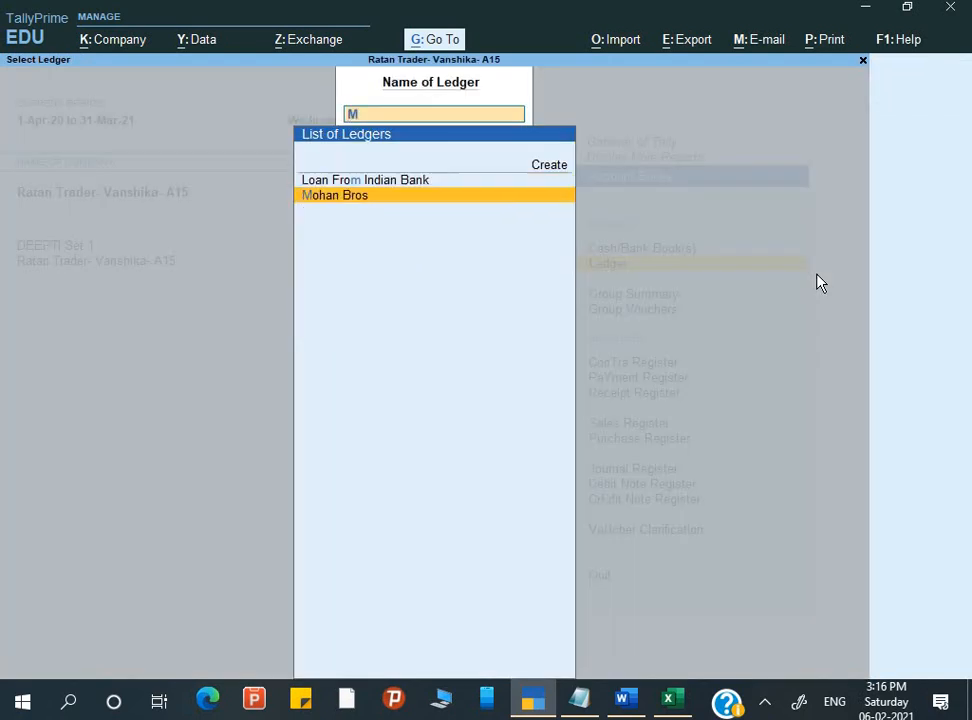
key(Return)
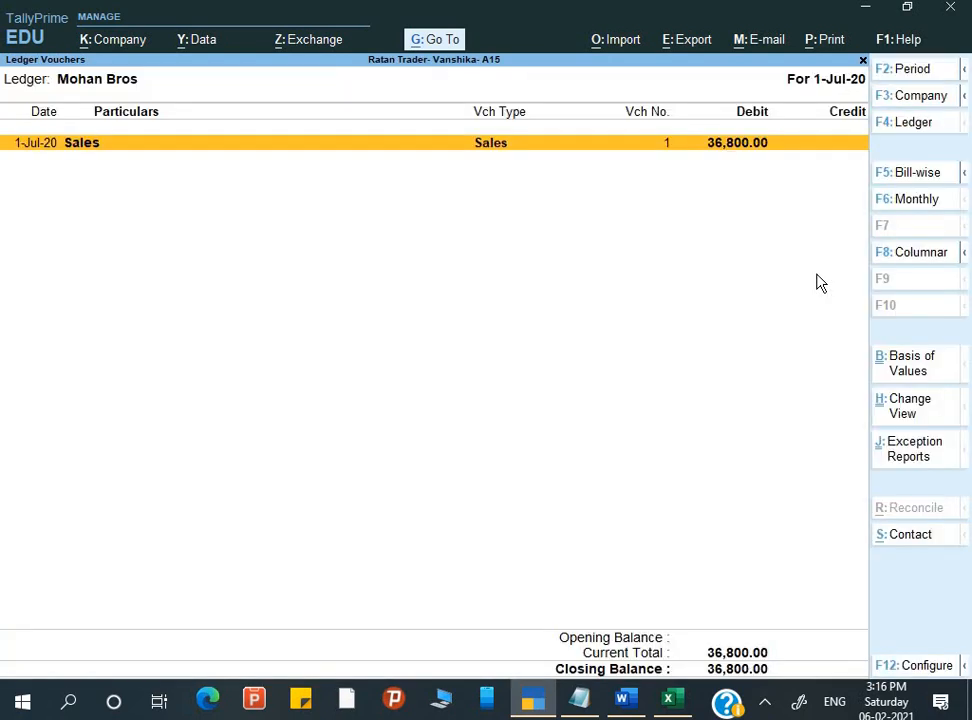
Step: Set the ledger period start to 1-4 (1-Apr-20 to 1-Jul-20) and bring up printing choices
key(alt+F2)
text(1-4)
key(Return)
key(Return)
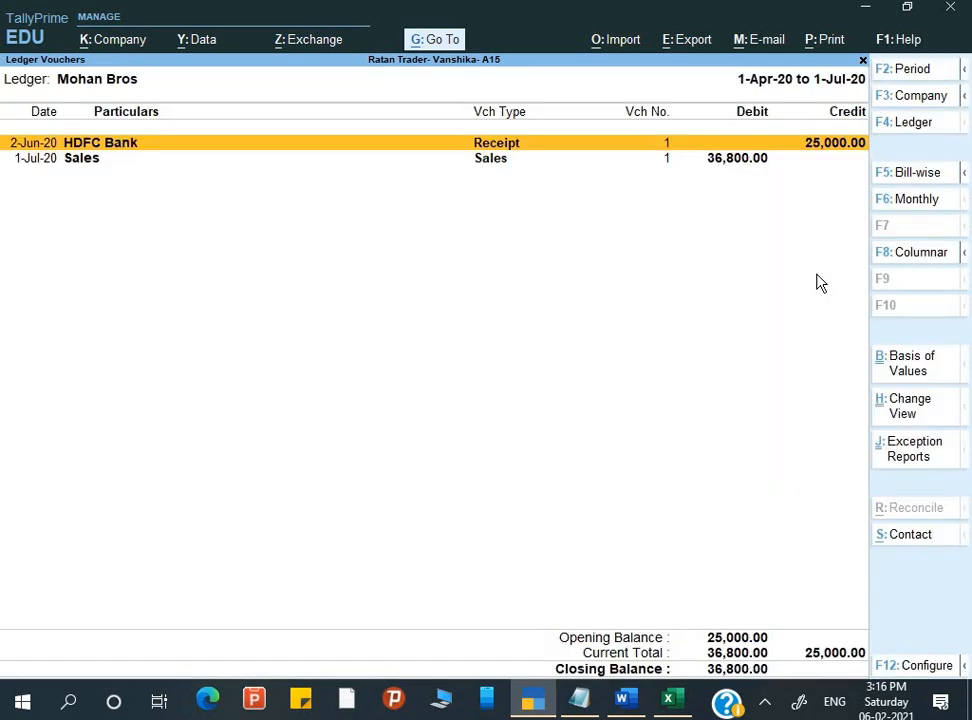
key(alt+p)
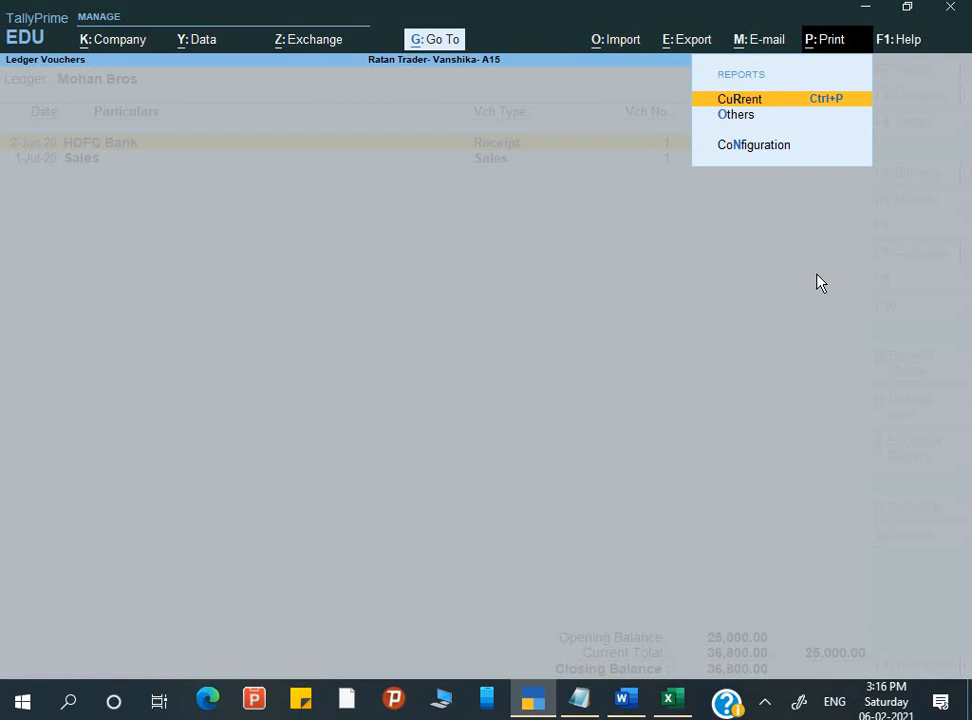
Step: Set the current report's type to Confirmation of Accounts and preview the condensed letter
key(Return)
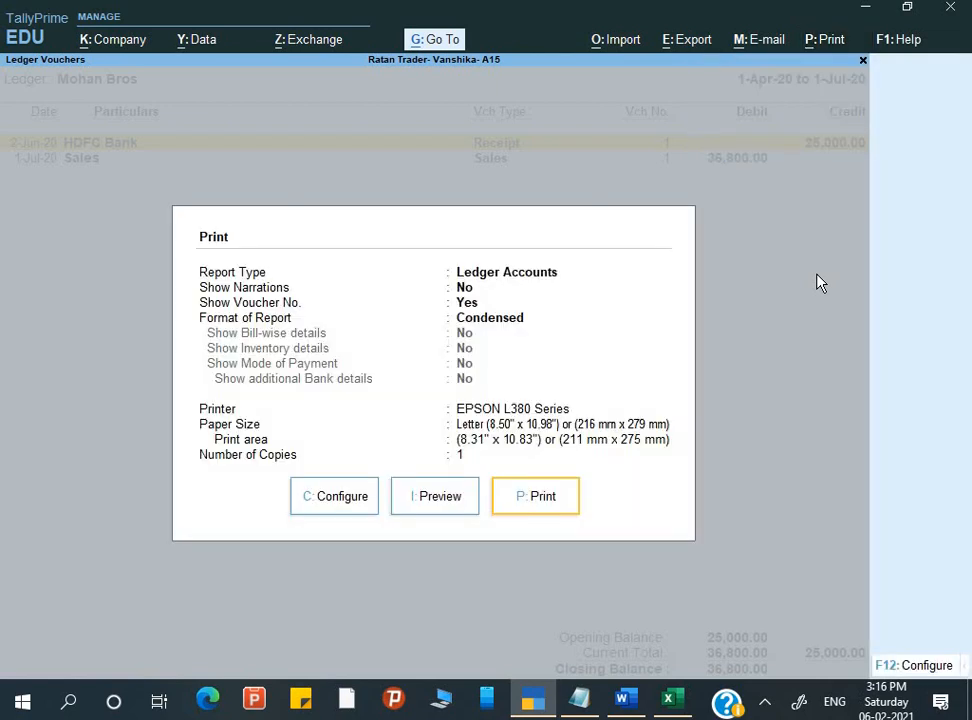
click(345, 503)
click(538, 188)
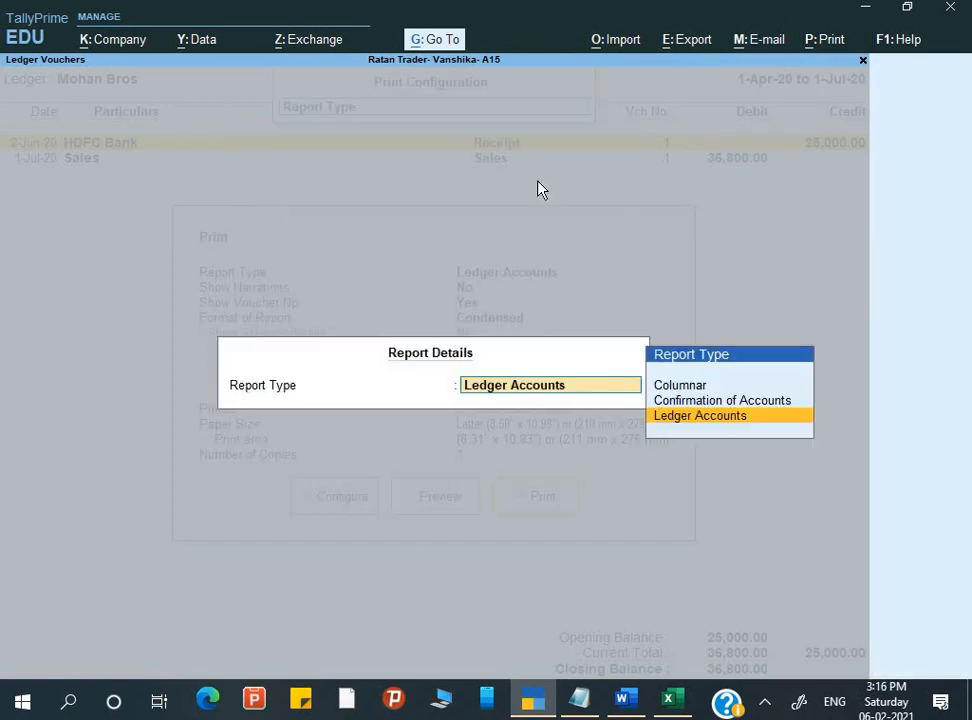
key(Up)
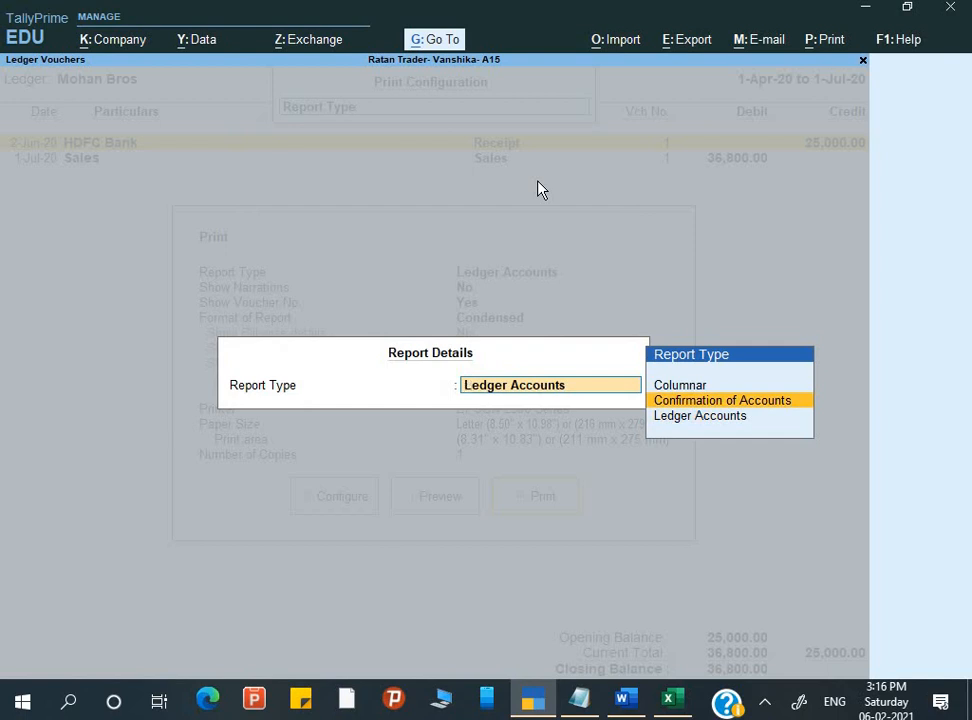
key(Return)
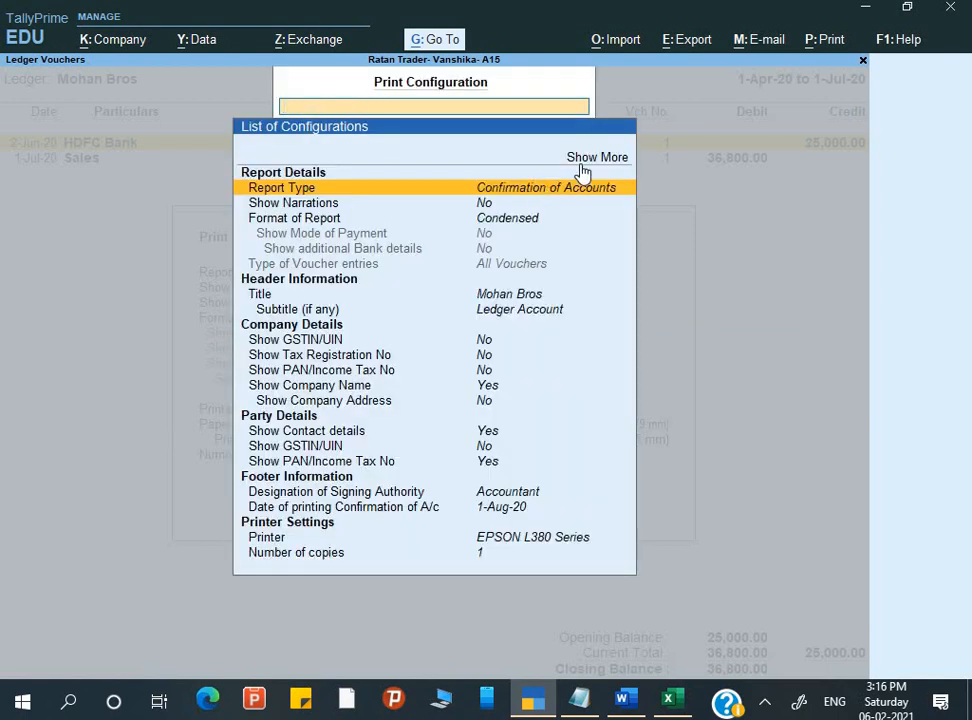
key(Escape)
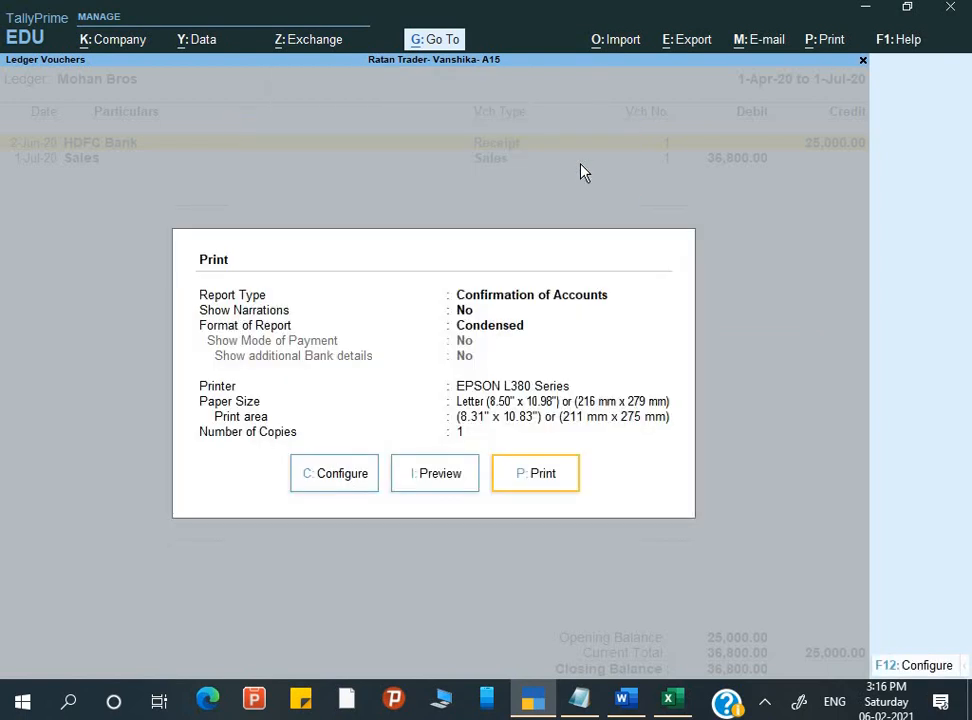
click(432, 490)
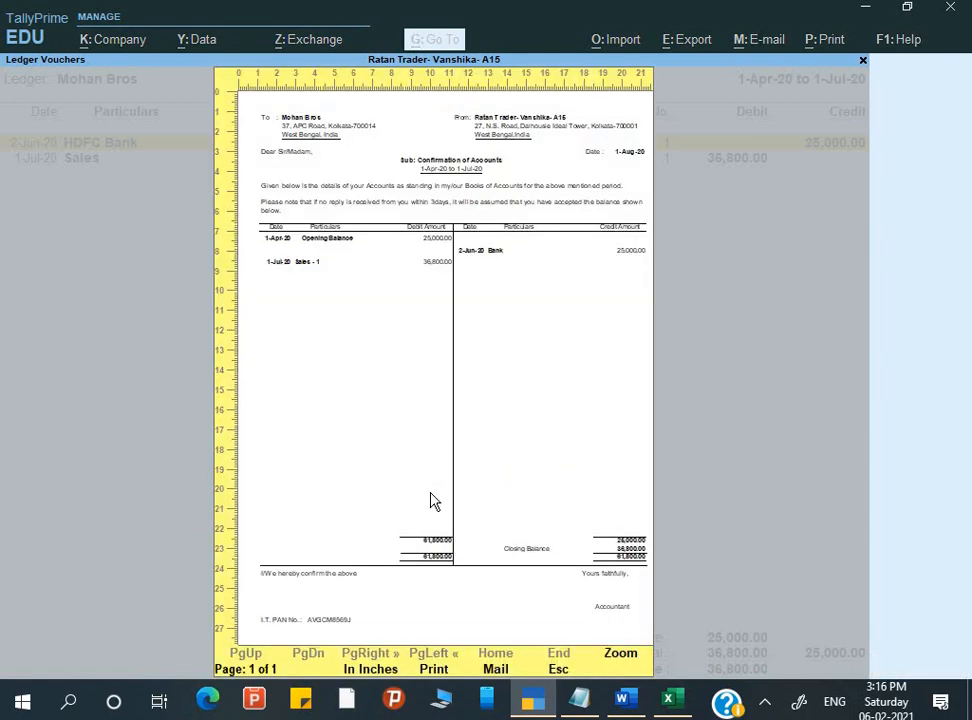
Step: Close the preview and print settings and back out of the ledger report
key(Escape)
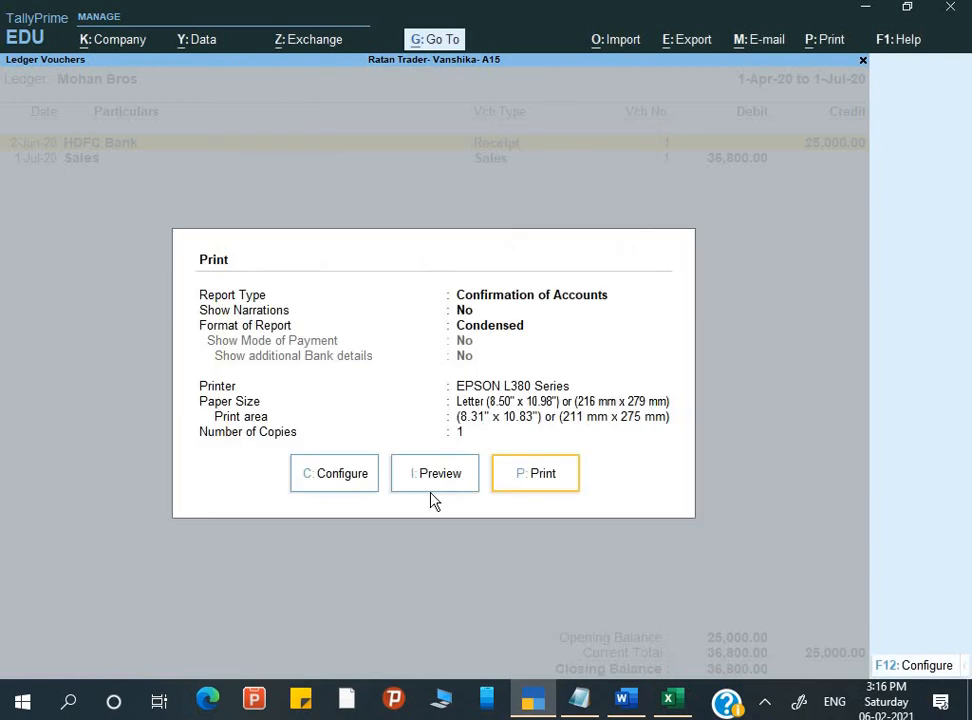
key(Escape)
key(Escape)
key(Escape)
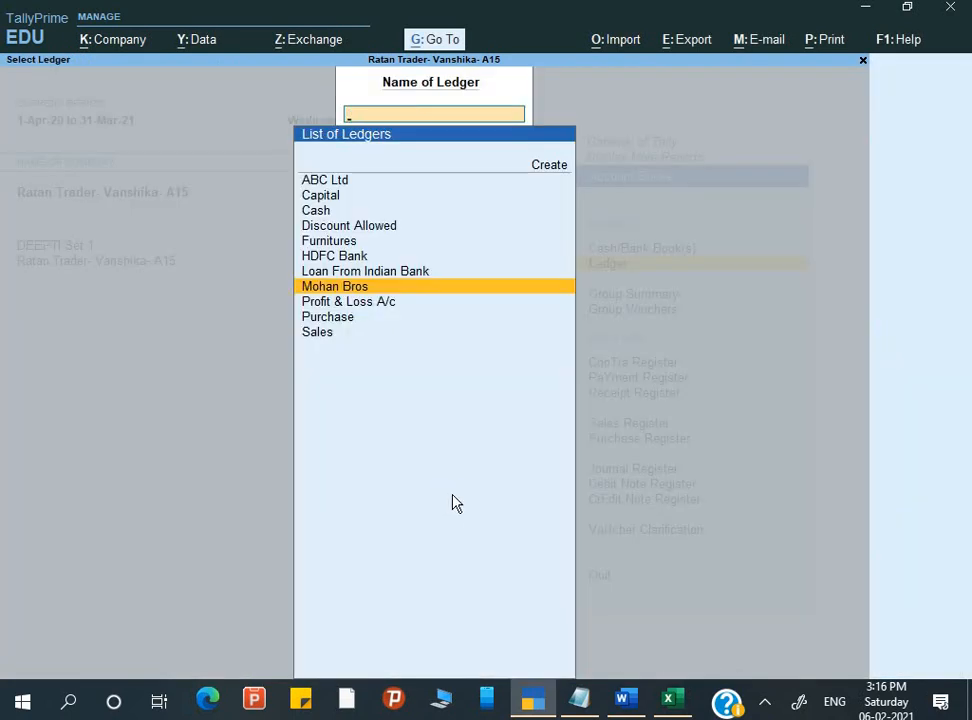
key(Escape)
key(Escape)
key(Escape)
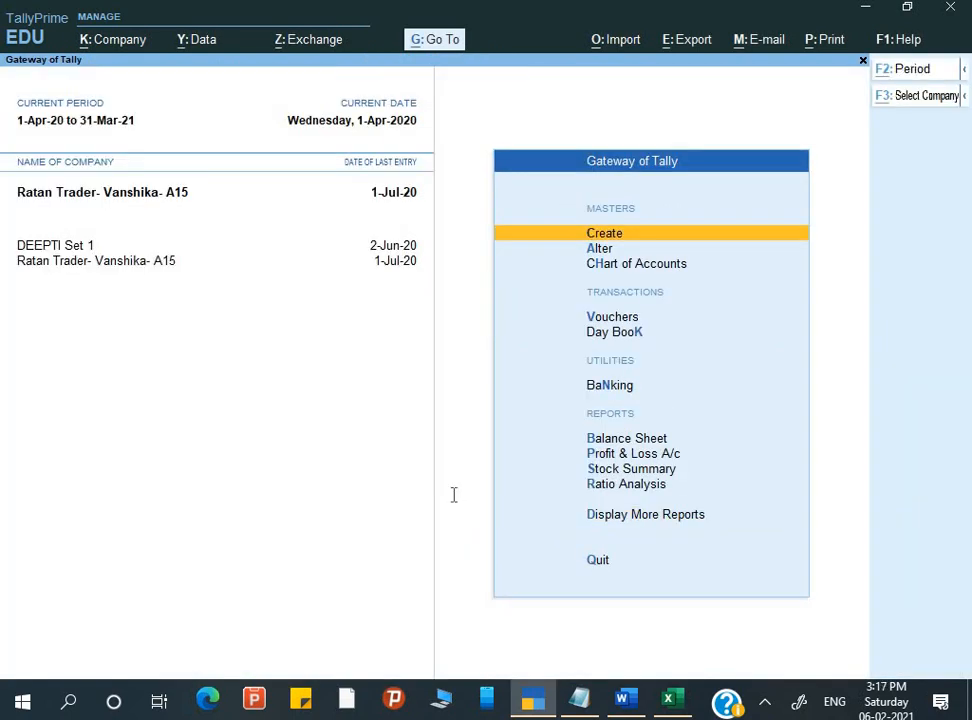
key(alt+Tab)
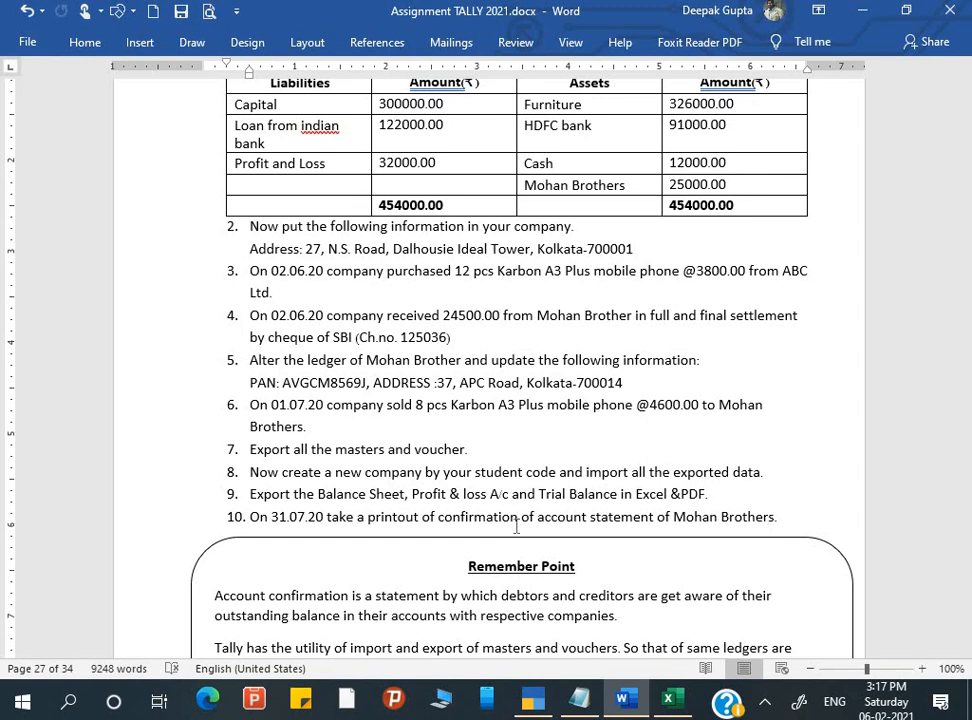
click(564, 494)
scroll(562, 505, down, 1)
scroll(562, 505, down, 4)
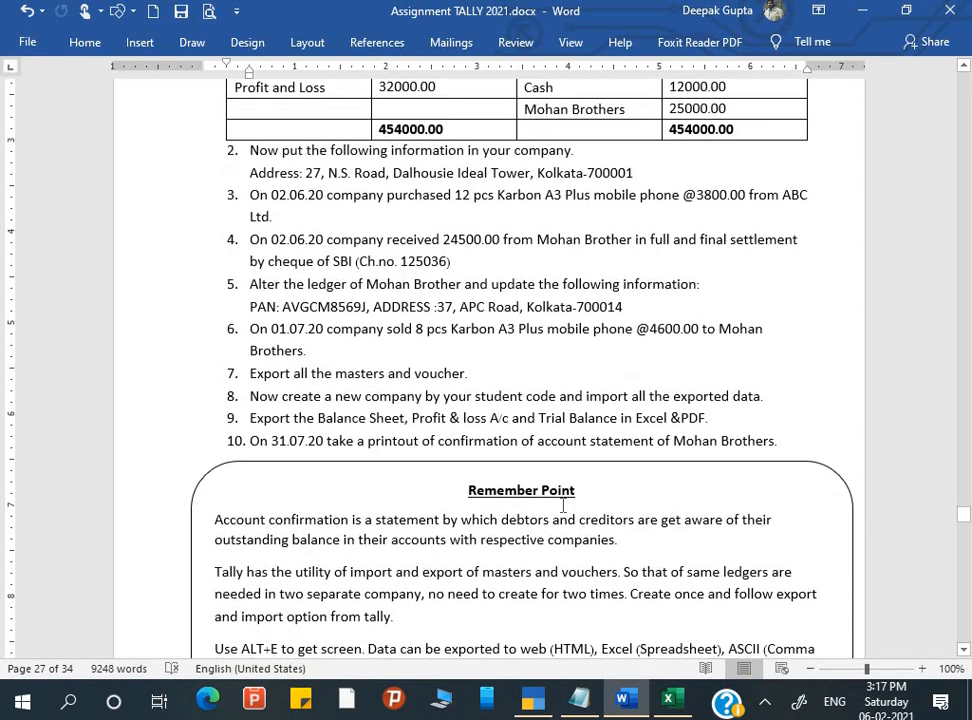
click(485, 317)
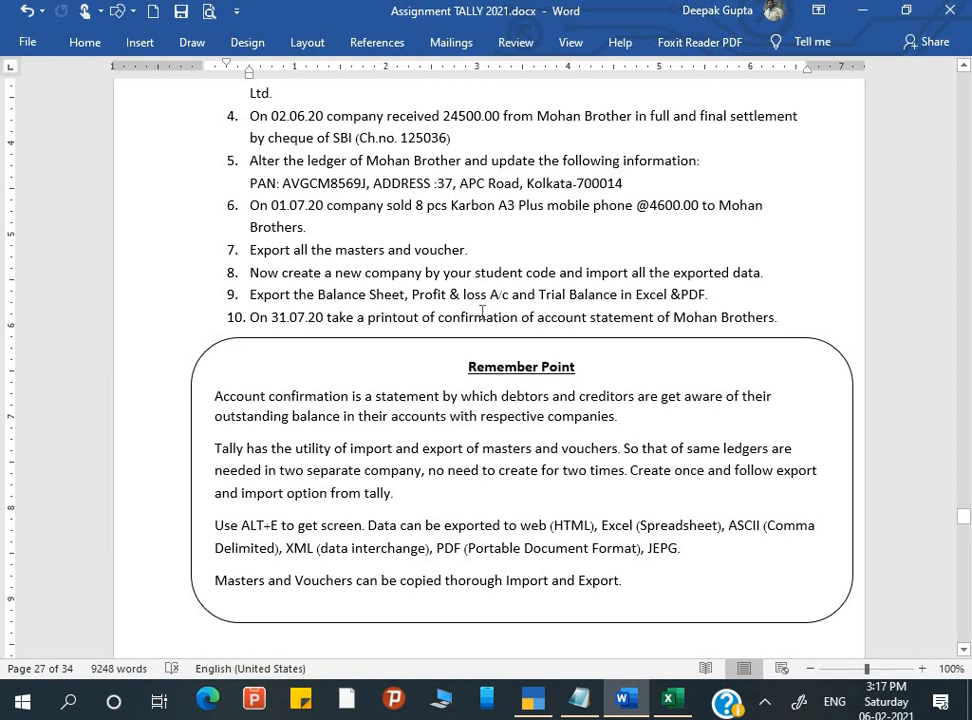
scroll(456, 310, up, 1)
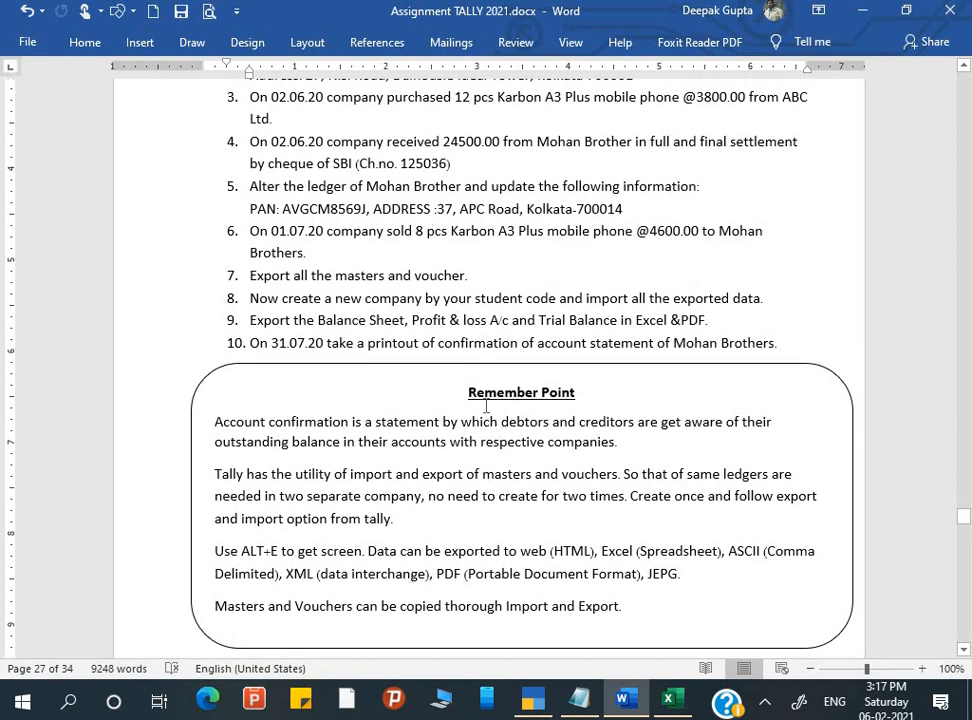
key(alt+Tab)
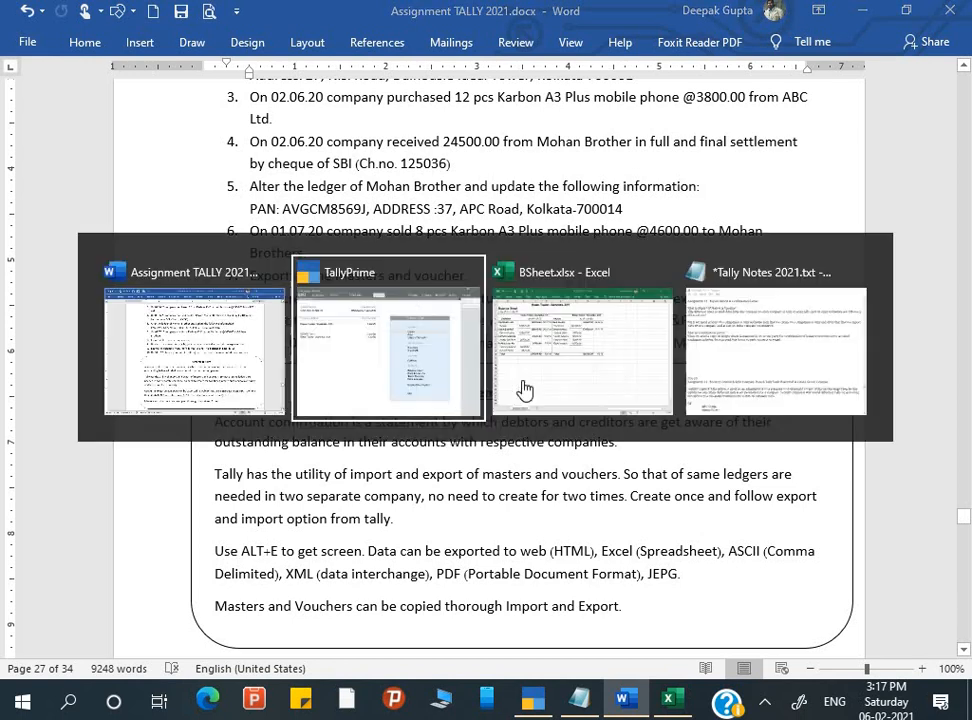
key(Down)
key(Down)
key(Down)
key(Up)
key(Up)
key(Up)
key(Up)
key(Up)
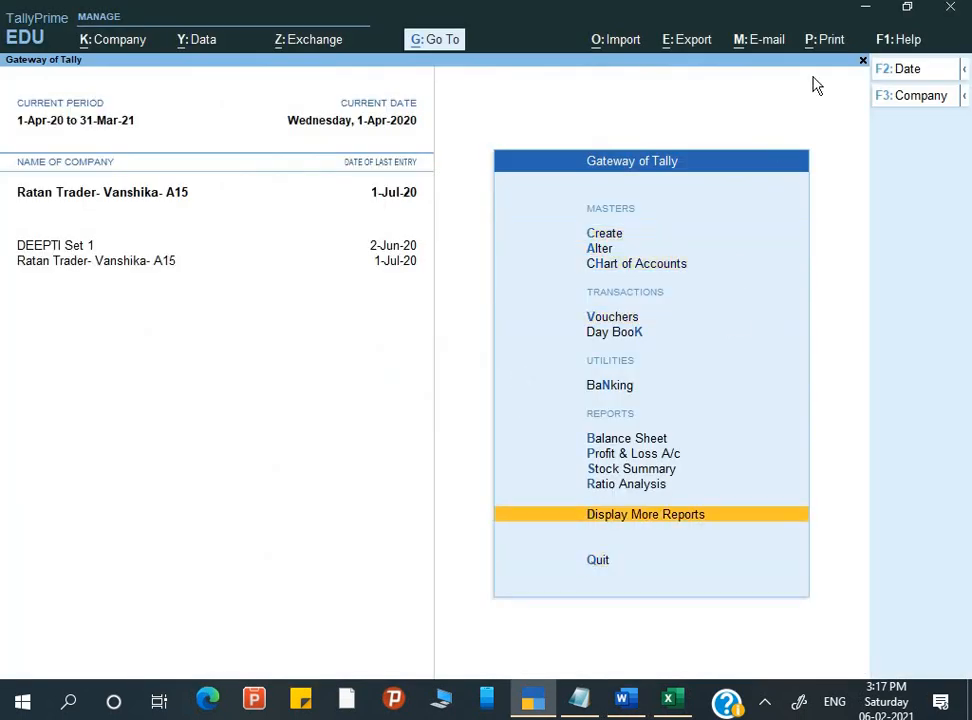
click(895, 43)
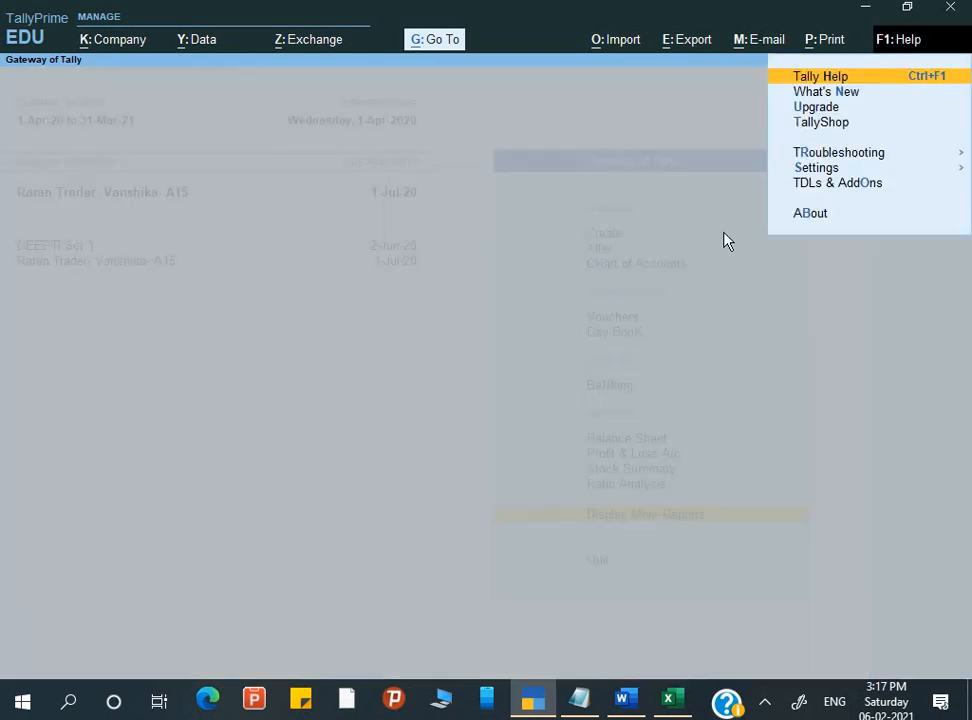
key(Down)
key(Down)
key(Escape)
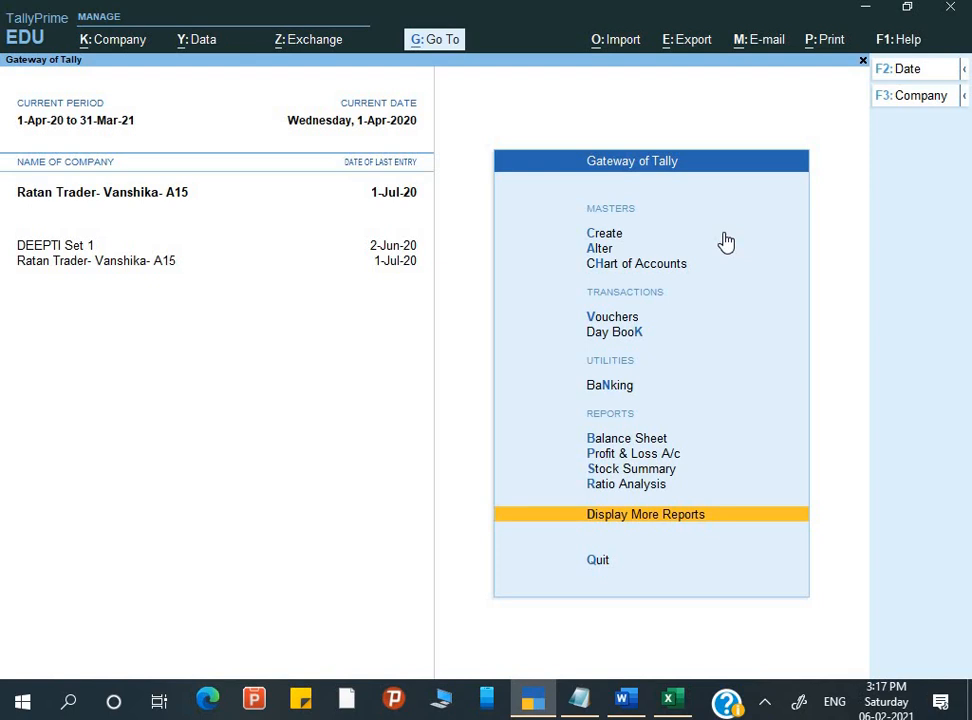
key(Up)
key(Up)
key(Up)
key(Up)
key(Up)
key(Up)
key(Up)
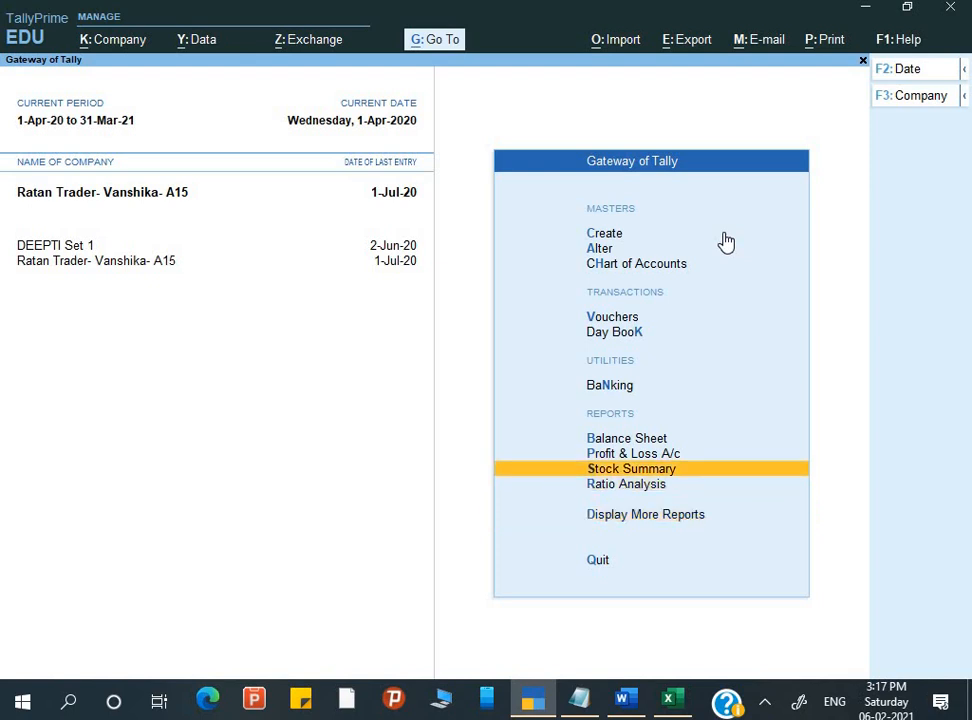
key(Up)
key(Up)
key(Down)
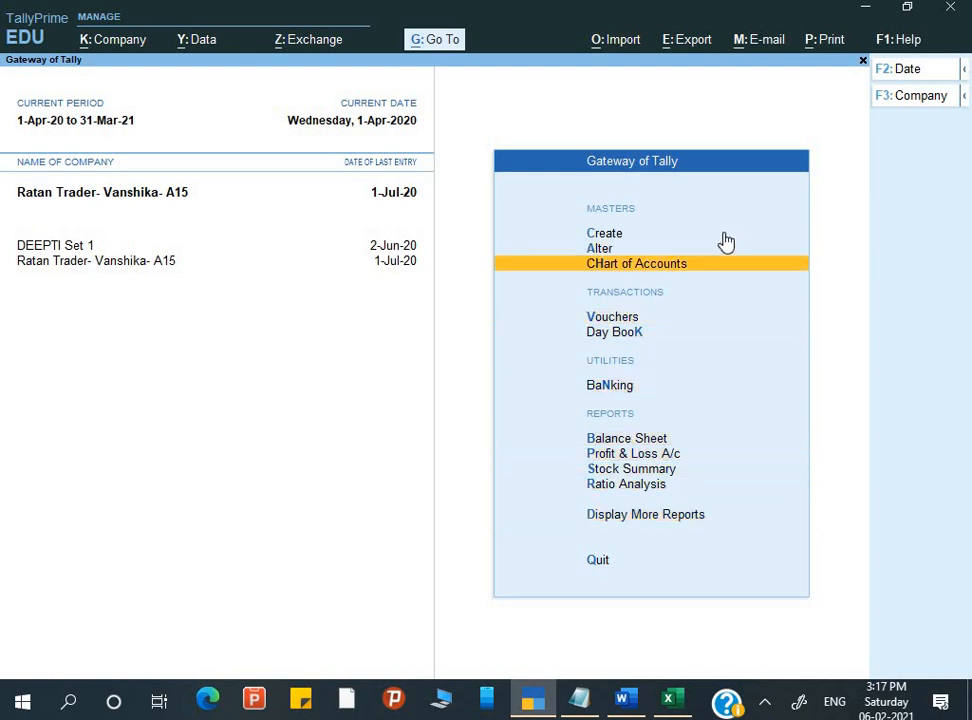
key(Down)
key(Down)
key(Down)
key(Down)
key(Down)
key(Down)
key(Down)
key(Down)
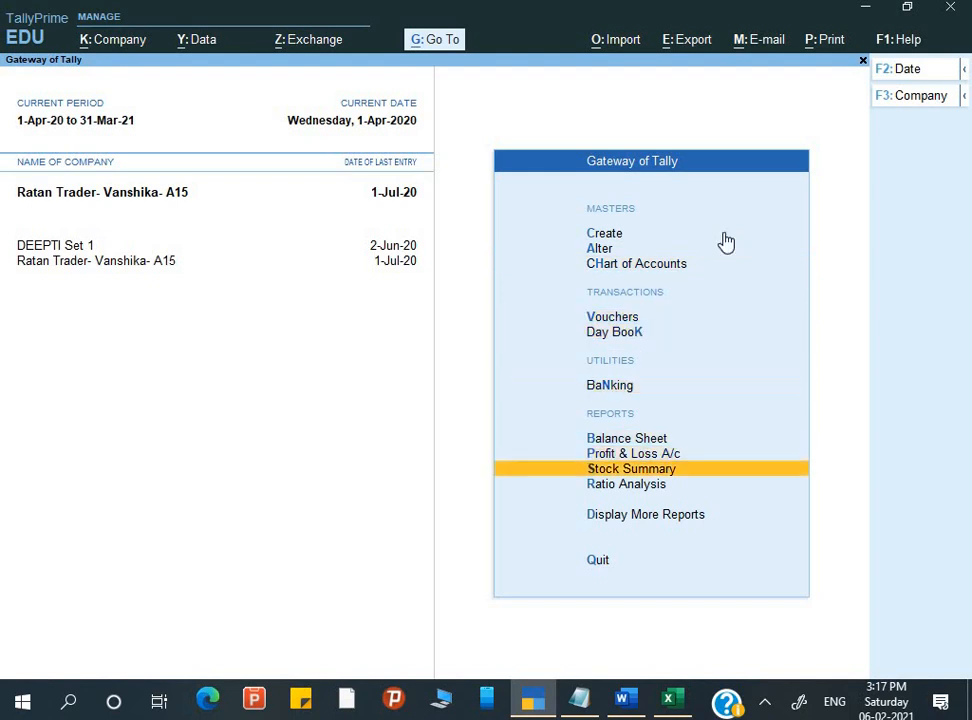
key(Return)
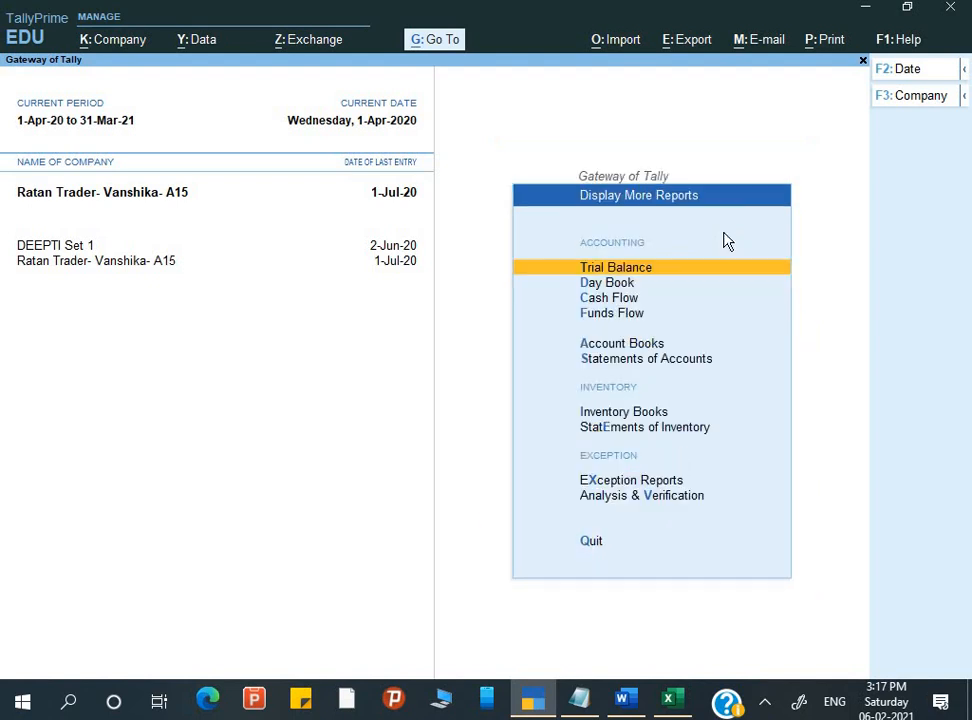
key(Down)
key(Down)
key(Down)
key(Down)
key(Return)
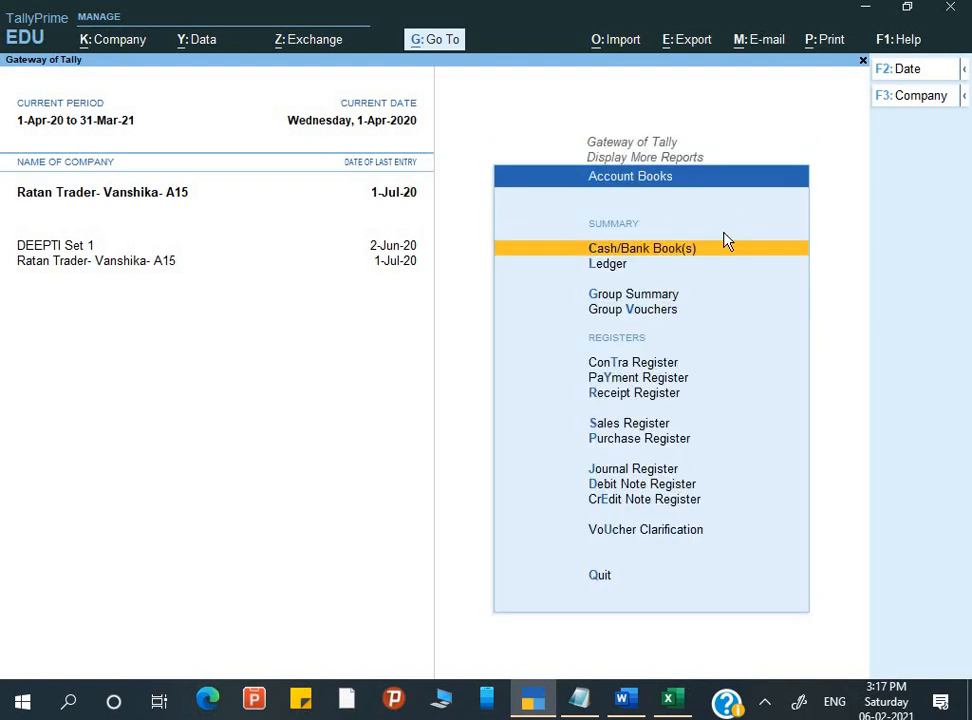
key(Down)
key(Return)
key(Down)
key(Down)
key(Down)
key(Down)
key(Down)
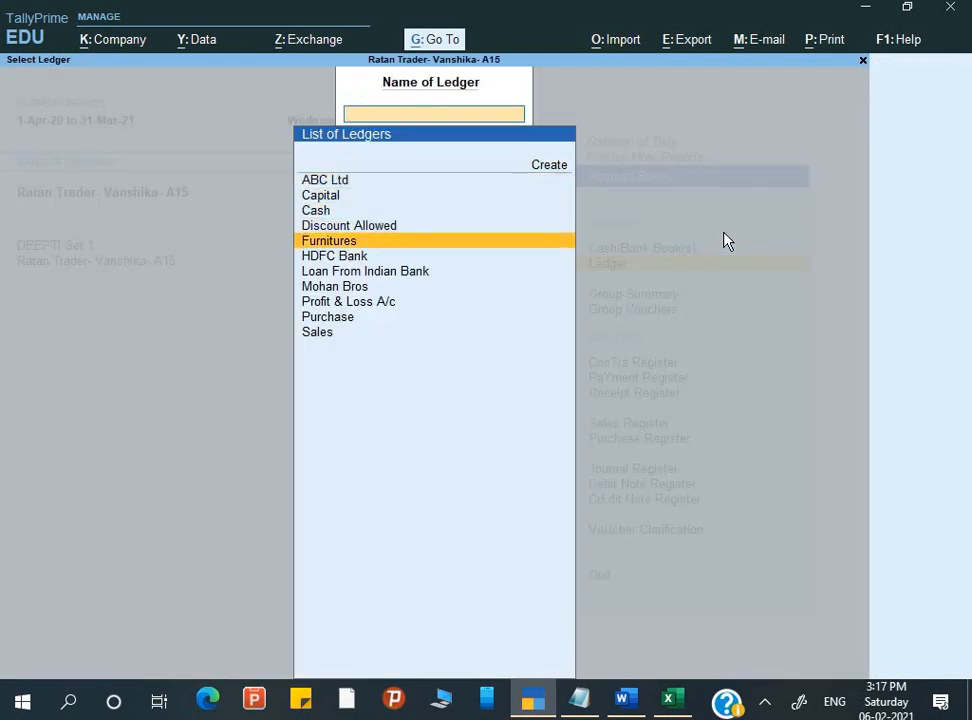
key(Up)
key(Up)
key(Up)
key(Down)
key(Down)
key(Down)
key(Down)
key(Down)
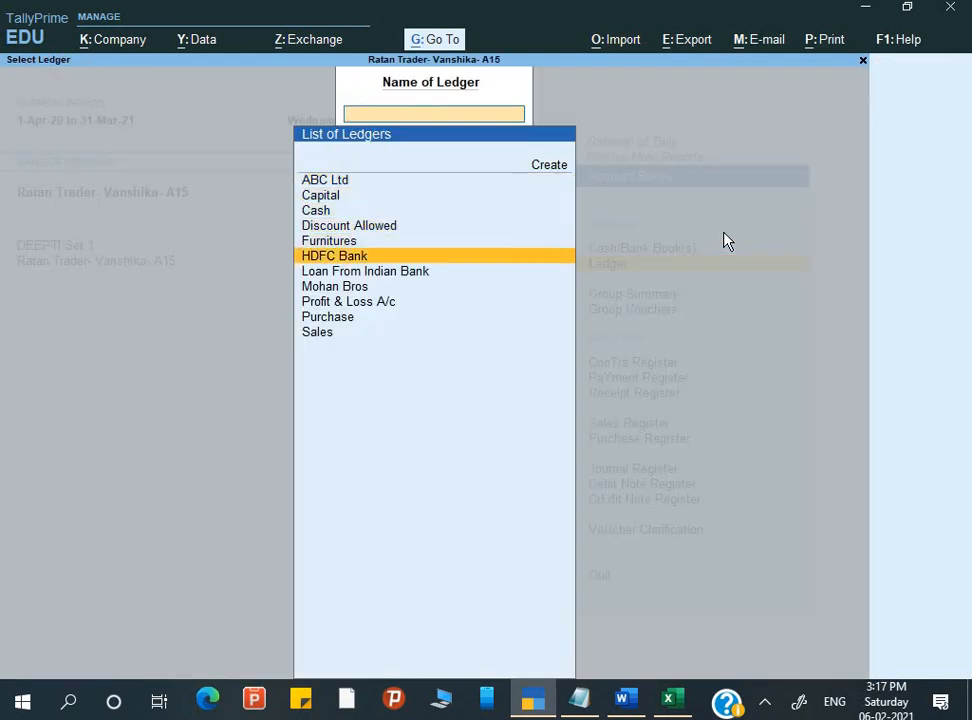
key(Return)
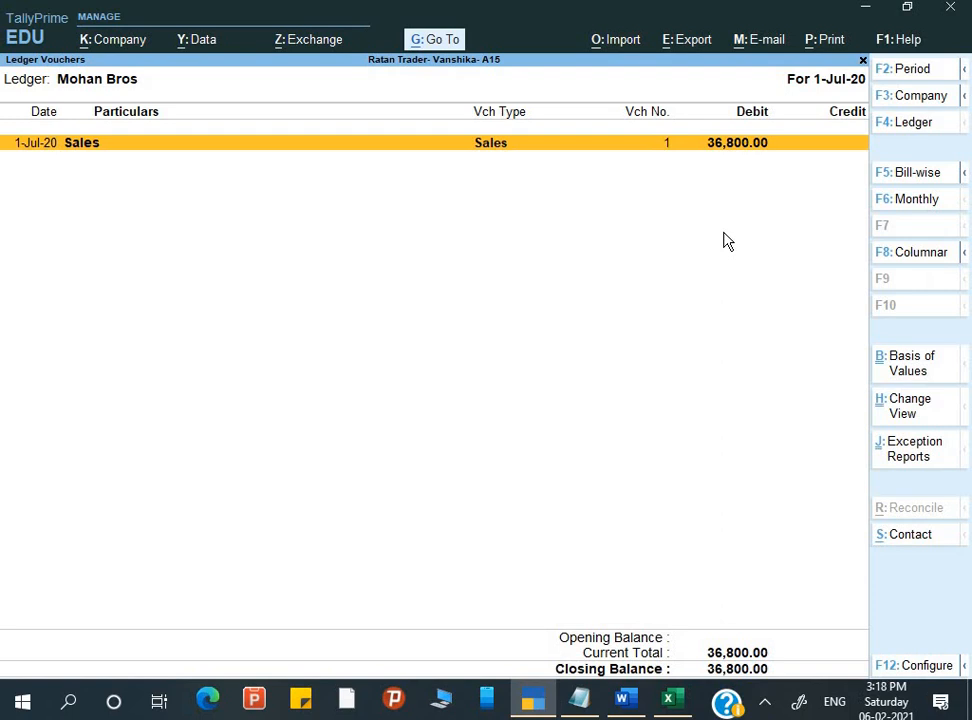
key(ctrl)
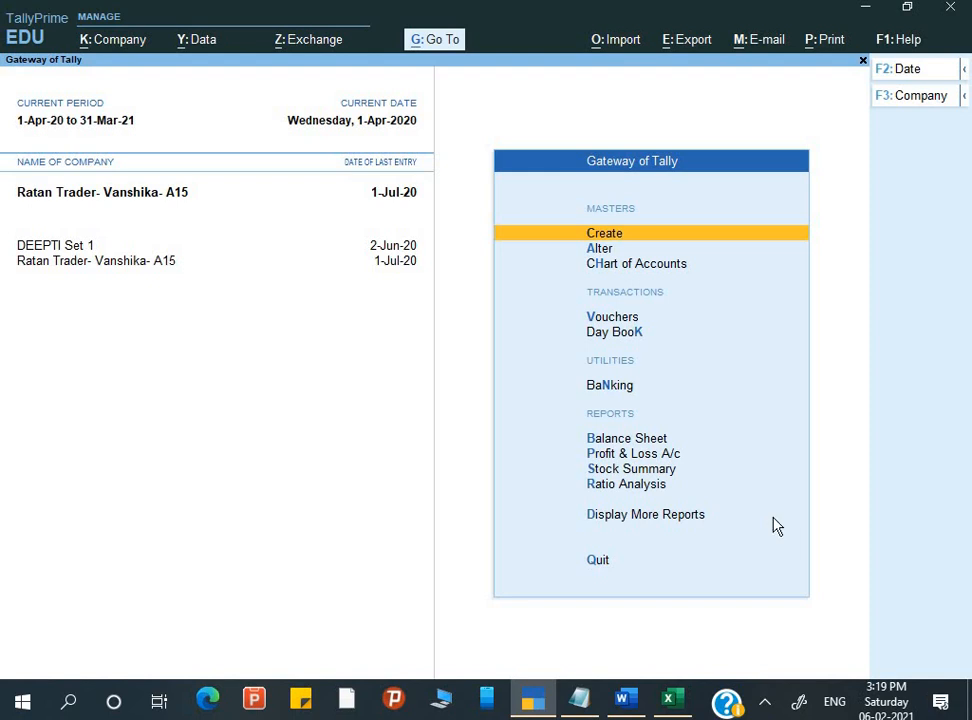
key(p)
key(alt+f5)
key(Down)
key(Down)
key(Down)
key(Down)
key(Down)
key(Down)
key(Down)
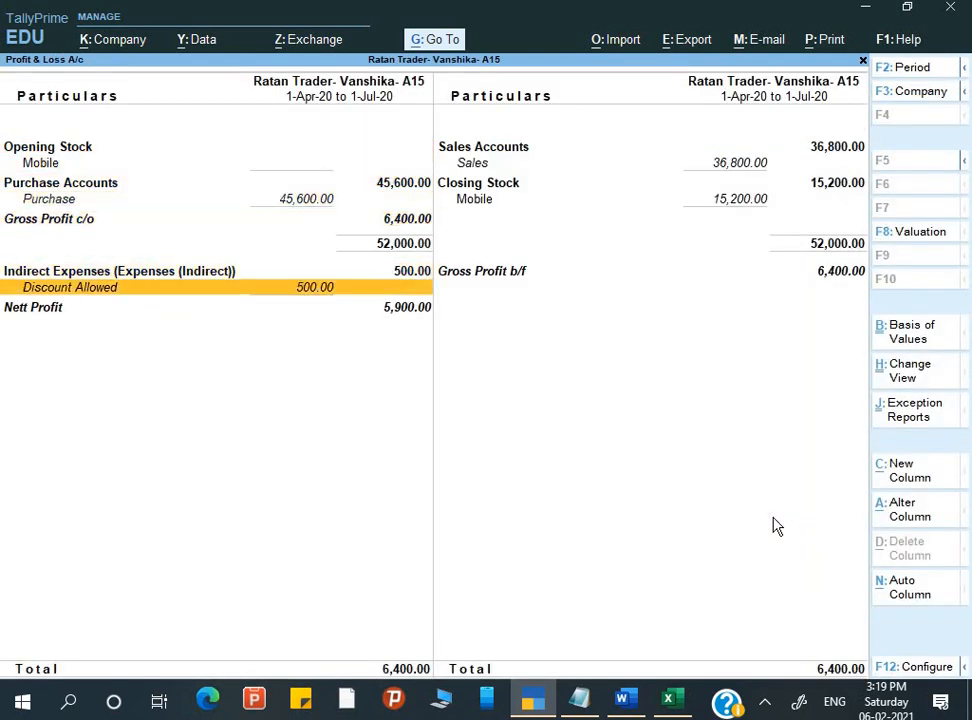
key(Escape)
key(Up)
key(Return)
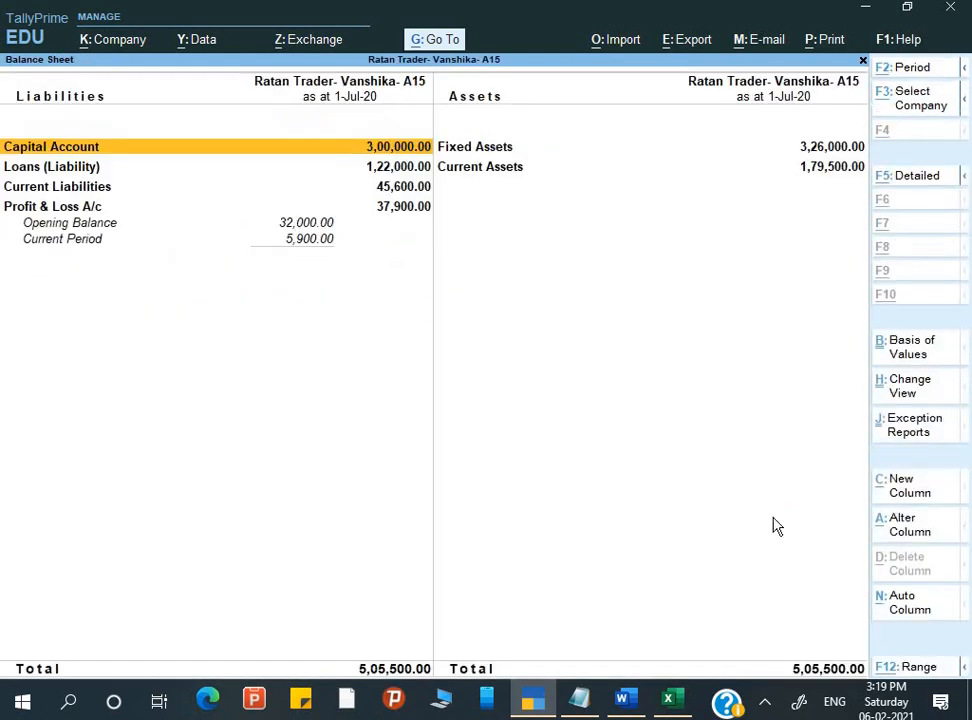
key(alt+f5)
key(Down)
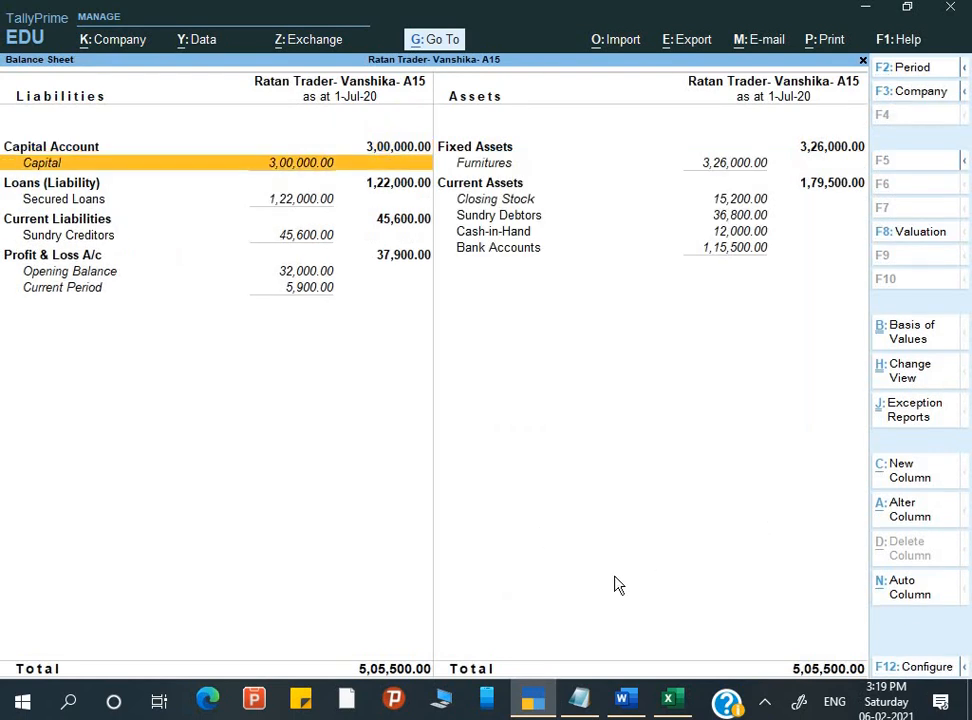
key(Escape)
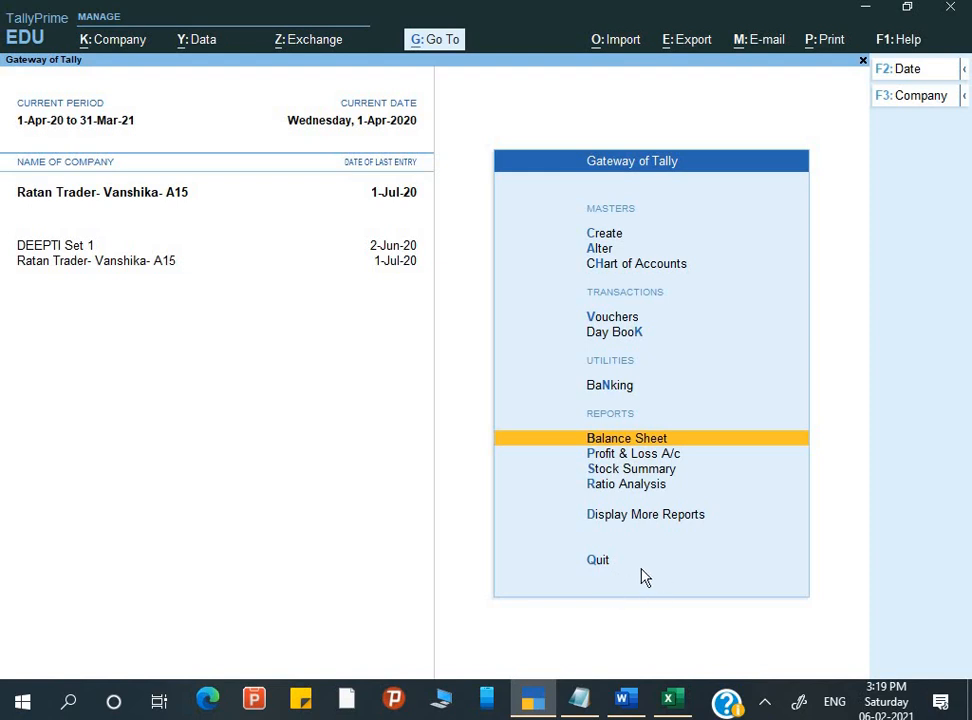
key(ctrl)
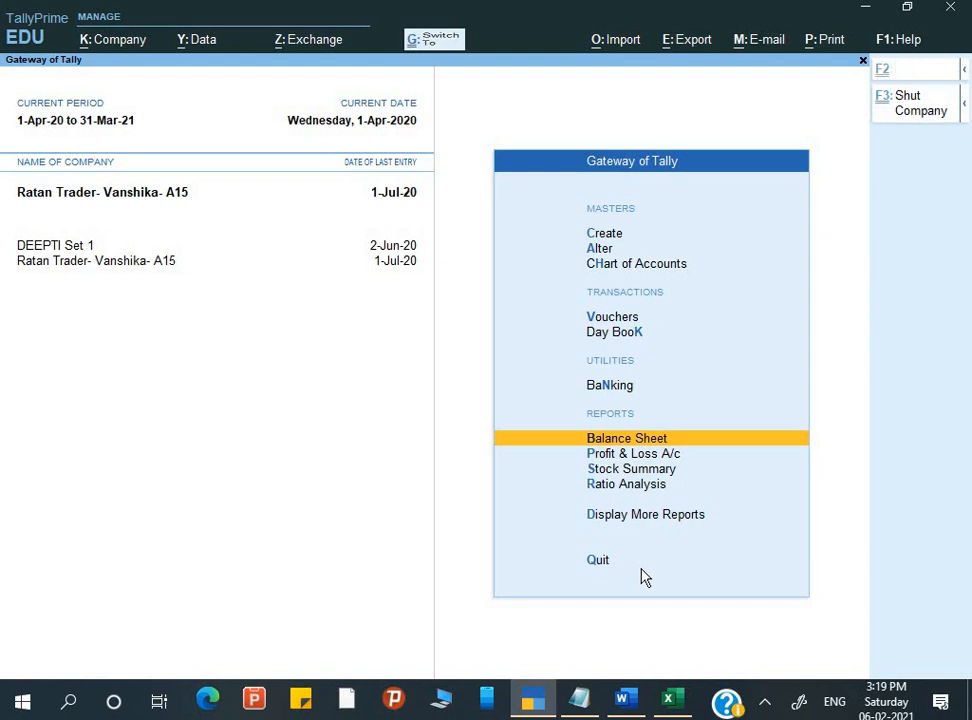